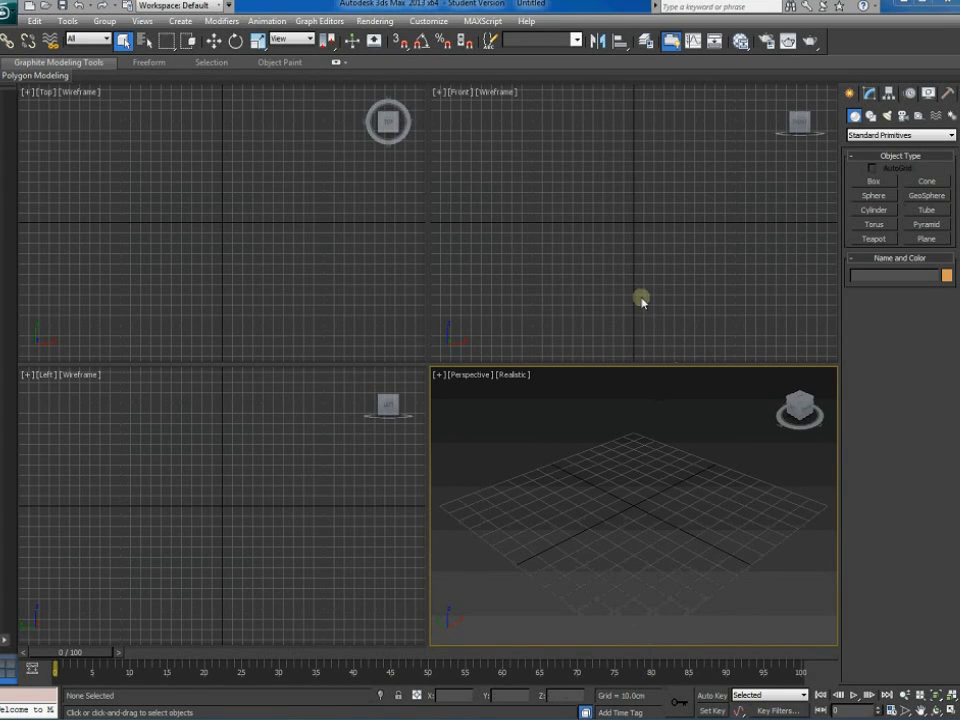
Set the display units to Metric Centimeters in Units Setup
{"action": "left_click", "coordinate": [445, 22]}
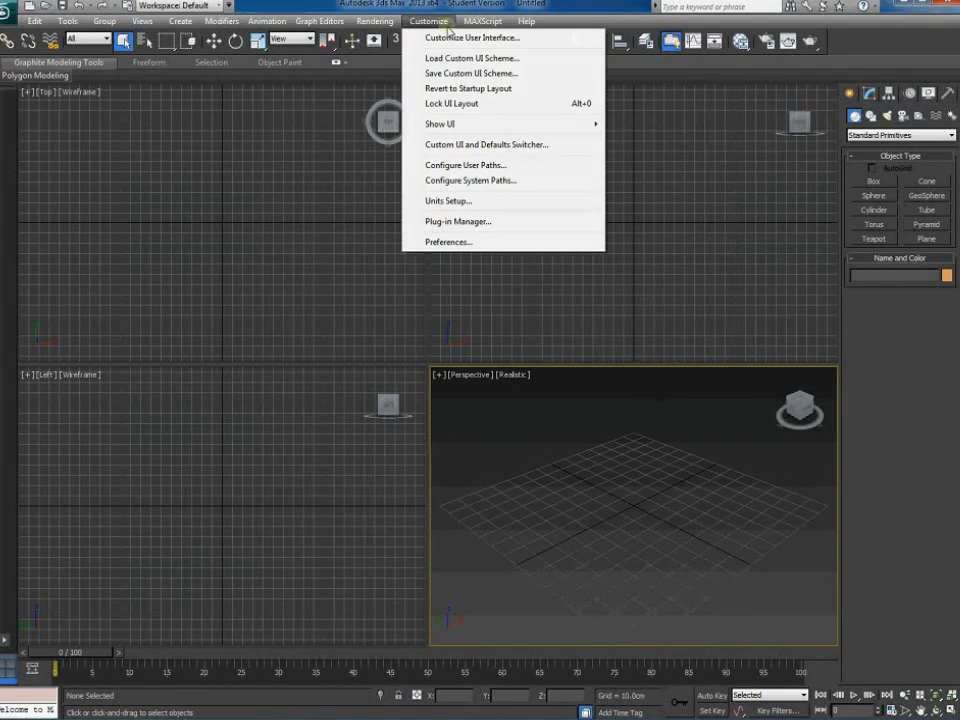
{"action": "left_click", "coordinate": [459, 202]}
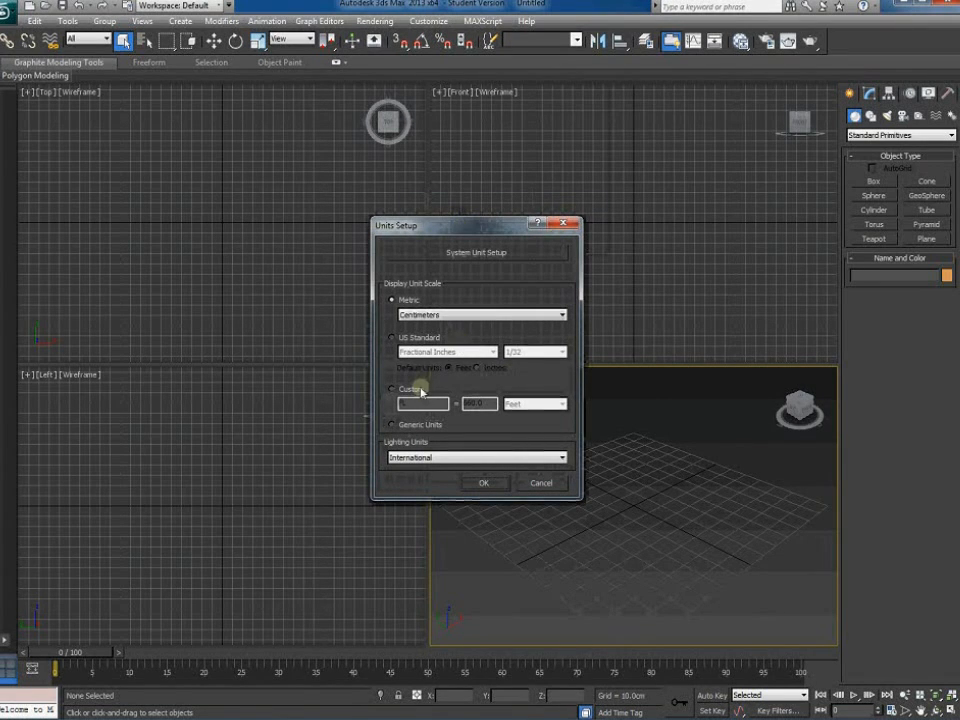
{"action": "left_click", "coordinate": [431, 318]}
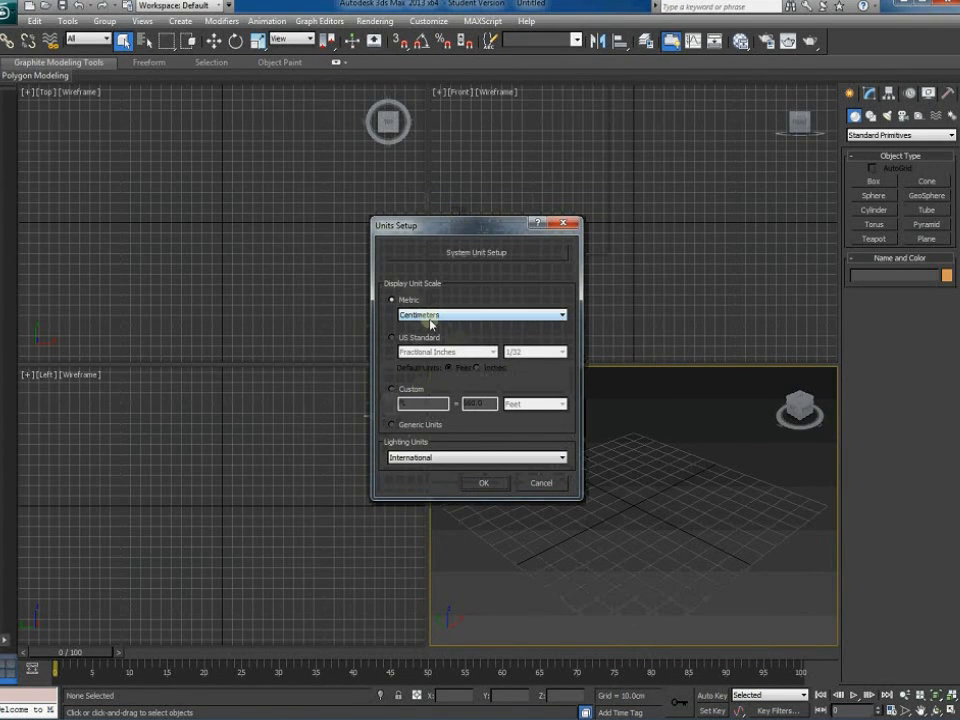
{"action": "left_click", "coordinate": [490, 482]}
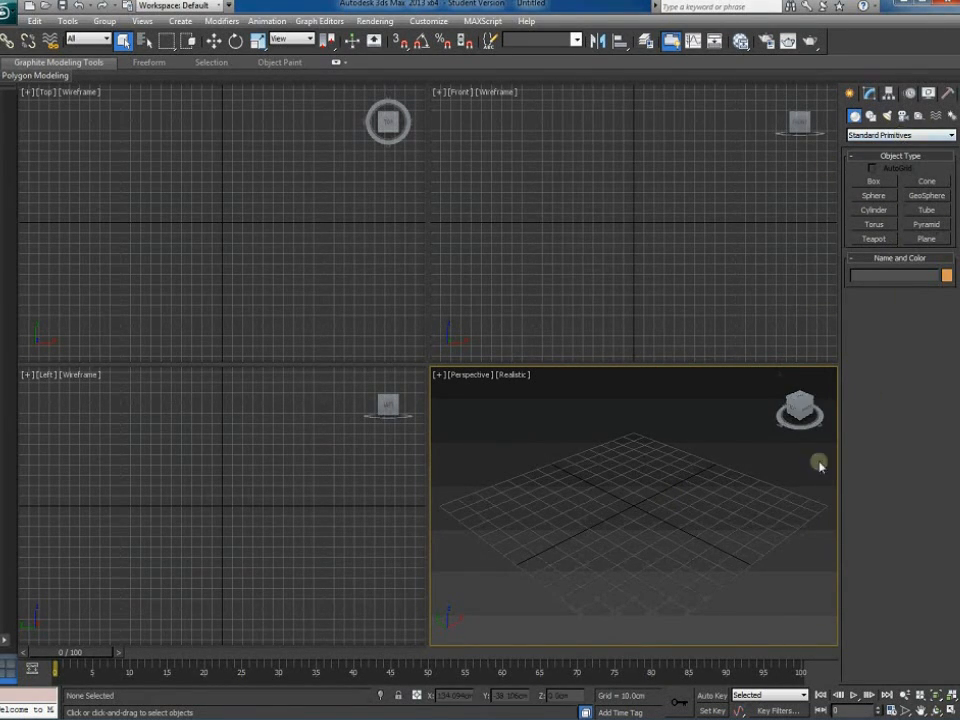
Create a sphere and place it at X 0, Y 0 at the grid centre
{"action": "mouse_move", "coordinate": [620, 541]}
{"action": "middle_mouse_down"}
{"action": "mouse_move", "coordinate": [617, 510]}
{"action": "mouse_move", "coordinate": [617, 520]}
{"action": "middle_mouse_up"}
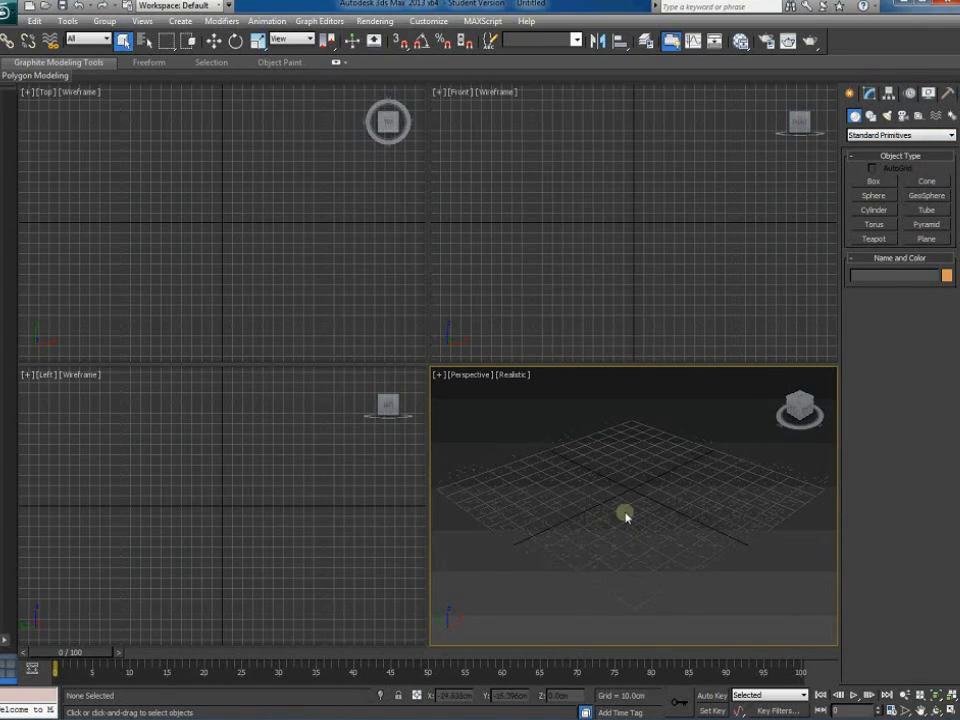
{"action": "left_click", "coordinate": [873, 196]}
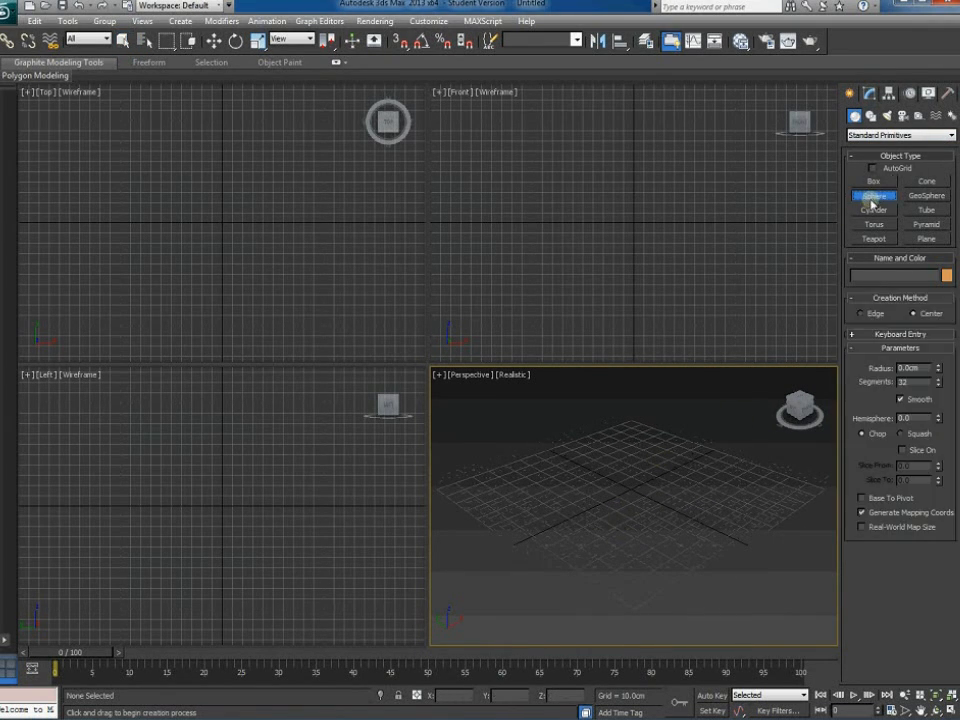
{"action": "left_click_drag", "start_coordinate": [636, 486], "coordinate": [650, 508]}
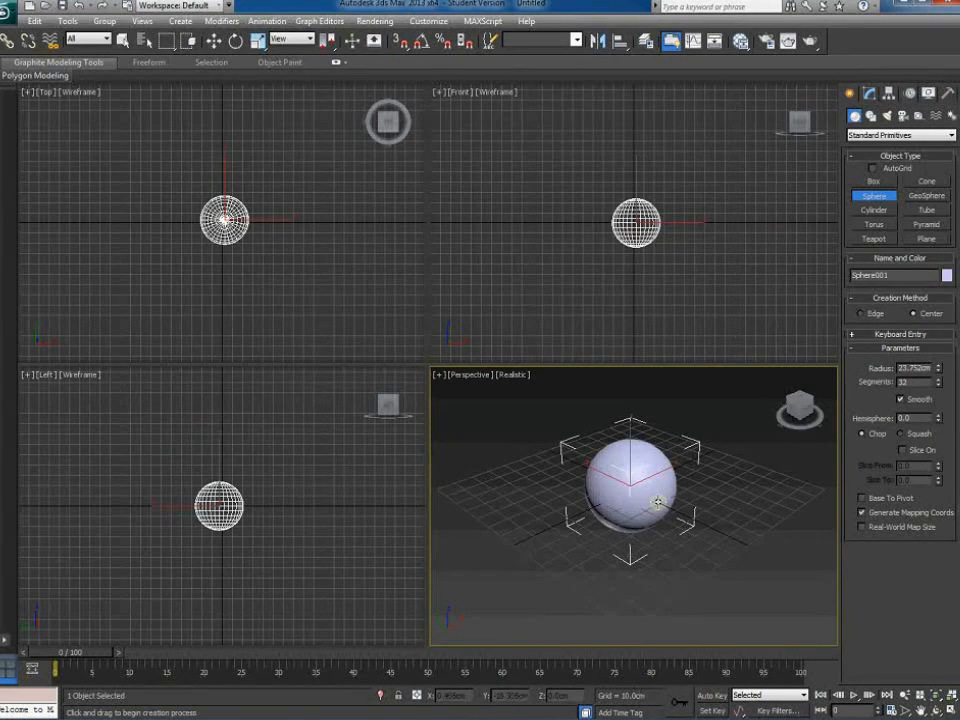
{"action": "left_click", "coordinate": [211, 42]}
{"action": "right_click", "coordinate": [211, 45]}
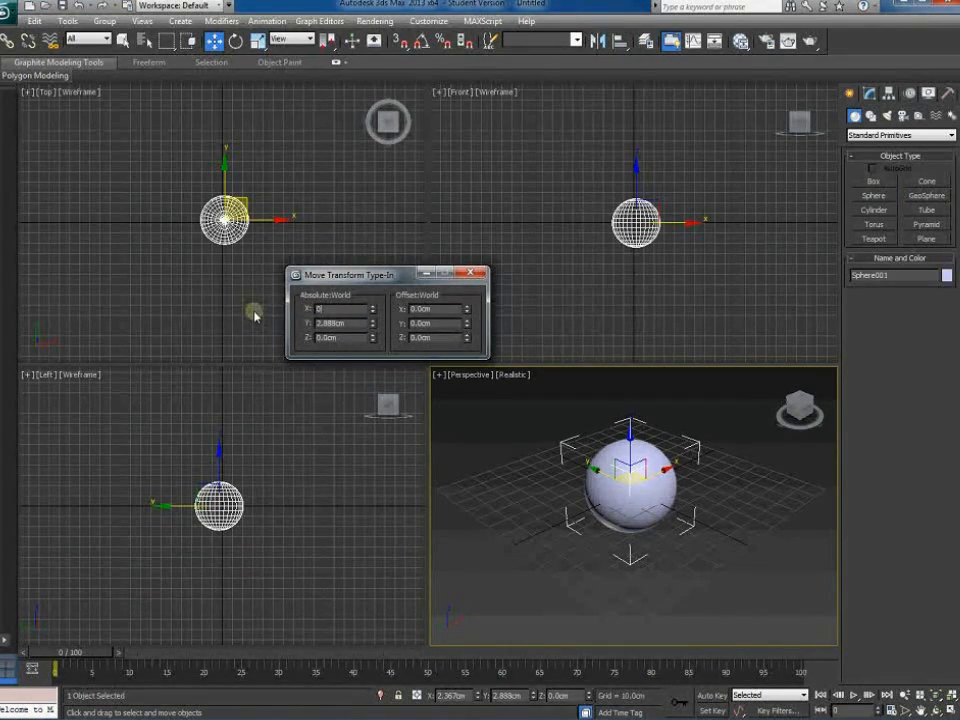
{"action": "type", "text": "0cm"}
{"action": "key", "text": "Tab"}
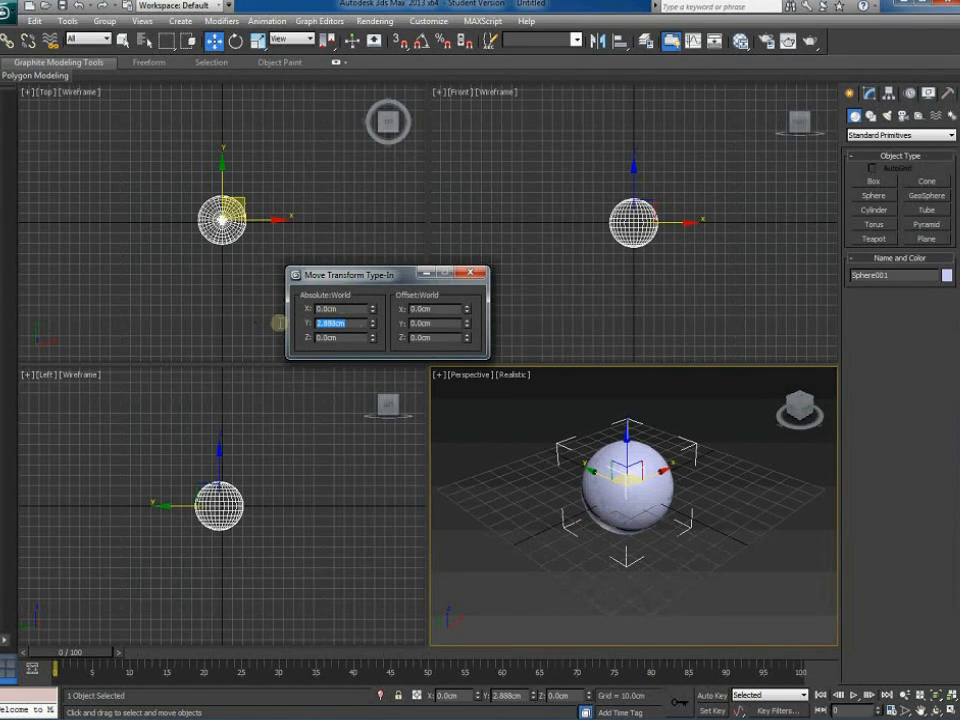
{"action": "type", "text": "0"}
{"action": "key", "text": "Return"}
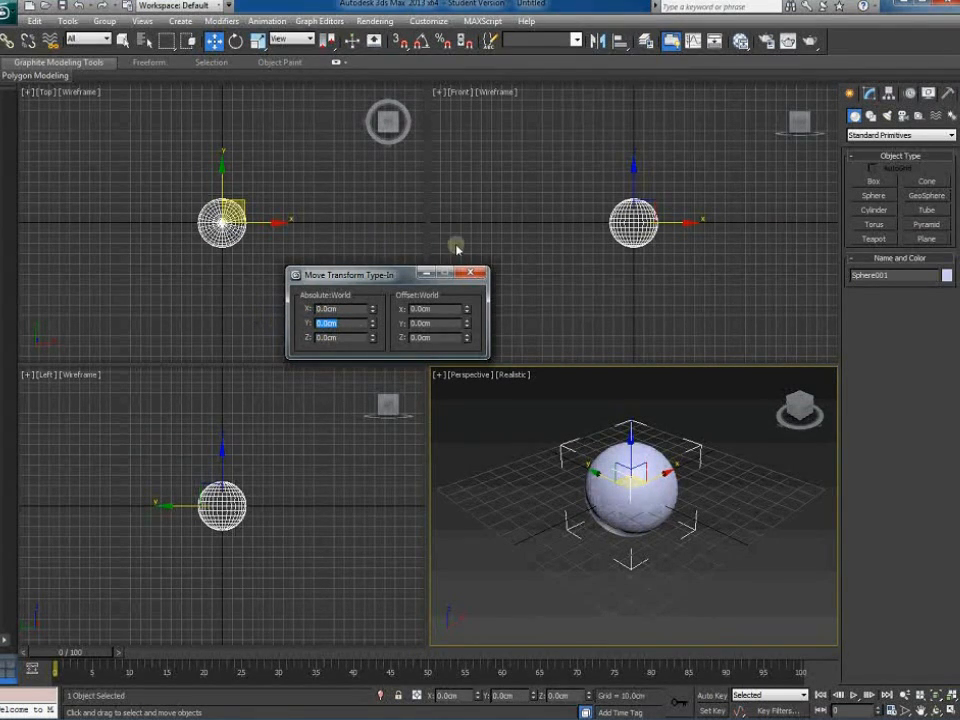
{"action": "left_click", "coordinate": [473, 274]}
{"action": "right_click", "coordinate": [214, 40]}
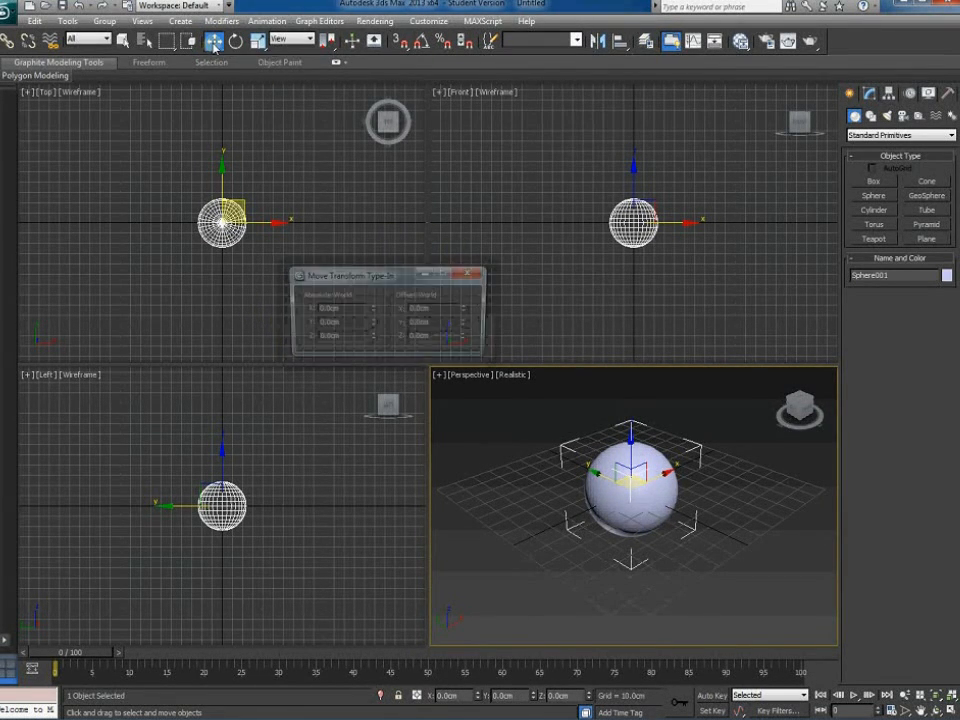
{"action": "left_click", "coordinate": [471, 273]}
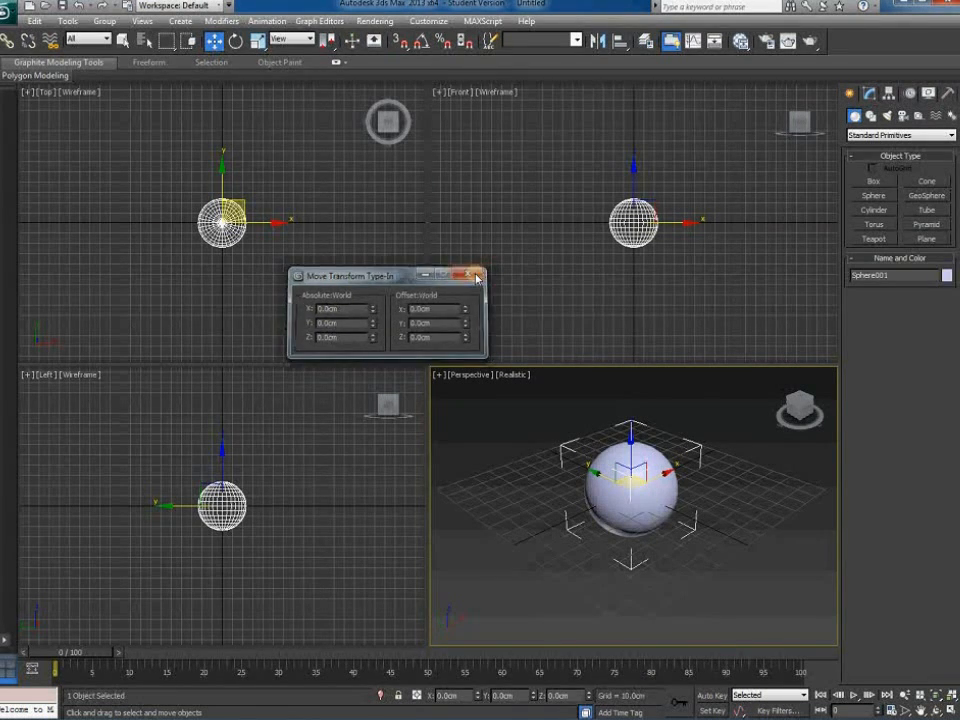
Set the sphere's radius to 20 cm in the Modify panel
{"action": "left_click", "coordinate": [869, 92]}
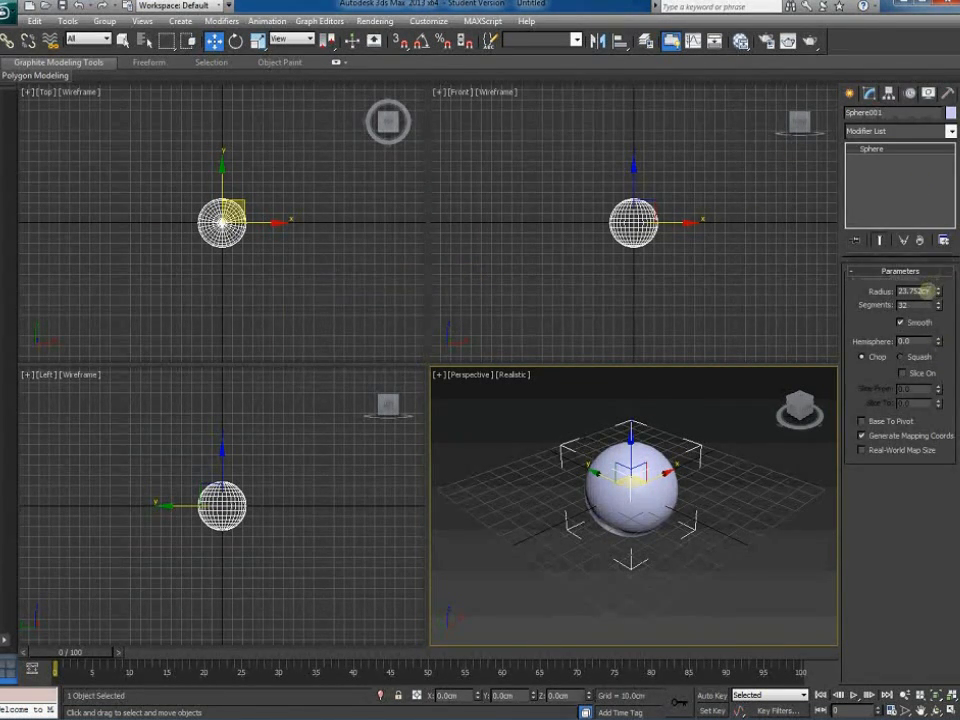
{"action": "left_click_drag", "start_coordinate": [926, 290], "coordinate": [870, 291]}
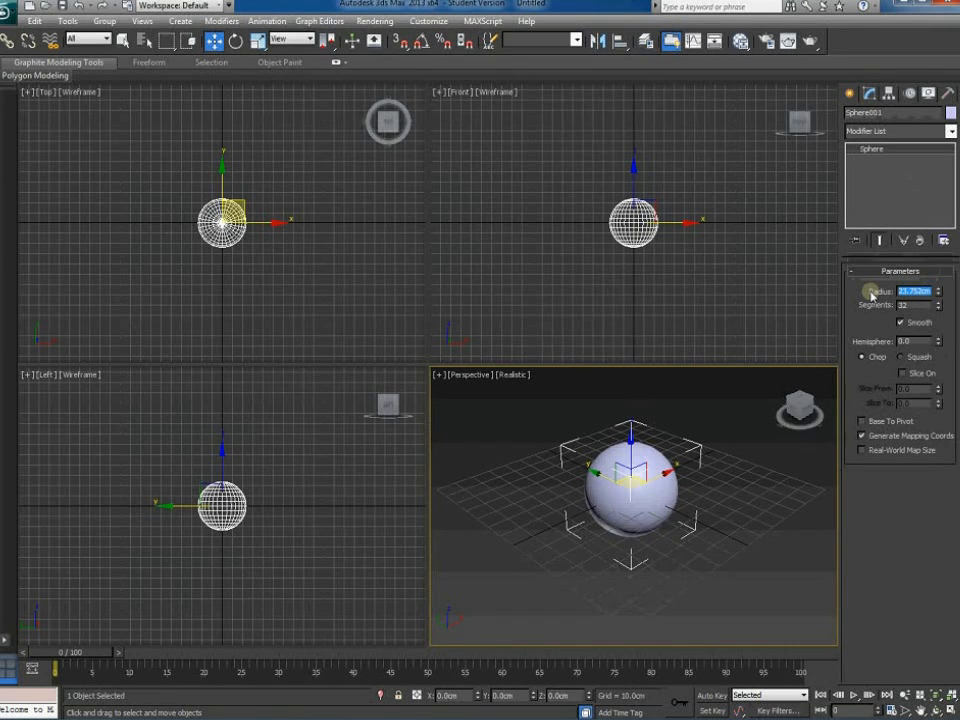
{"action": "type", "text": "2"}
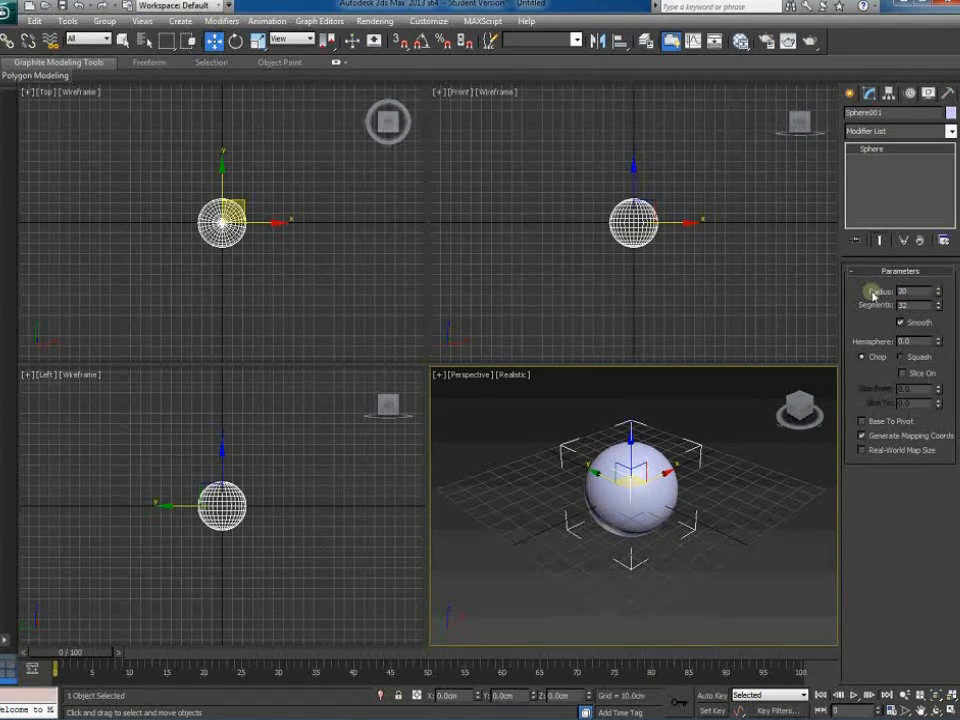
{"action": "type", "text": "0"}
{"action": "key", "text": "Return"}
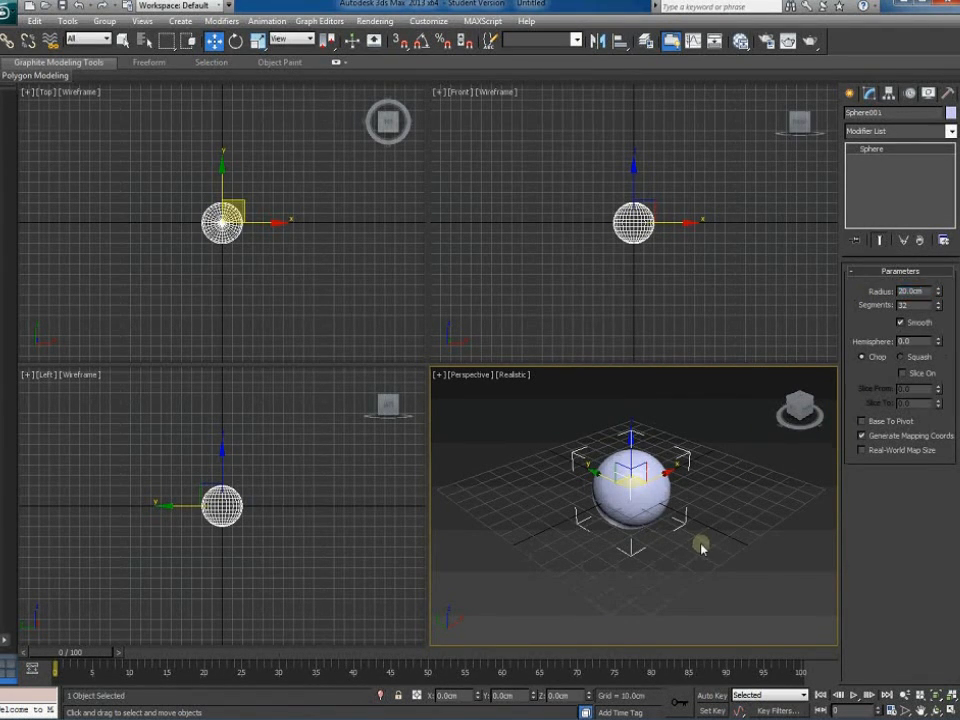
{"action": "left_click", "coordinate": [701, 544]}
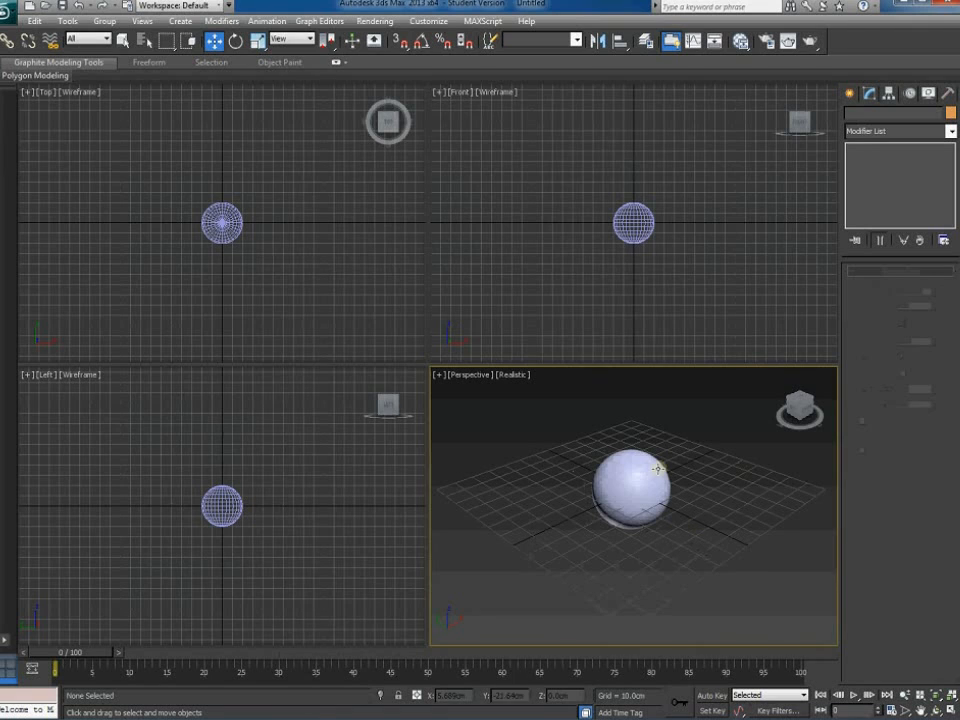
Draw a circle spline and position it at X 0, Y 0 around the sphere
{"action": "left_click", "coordinate": [850, 93]}
{"action": "left_click", "coordinate": [870, 115]}
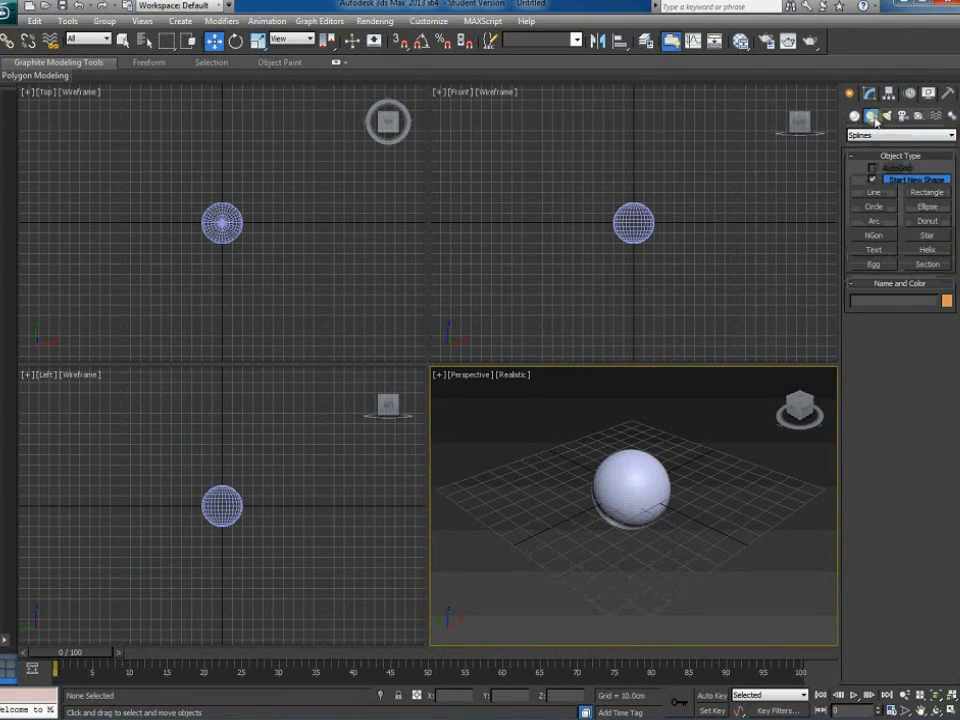
{"action": "left_click", "coordinate": [885, 213]}
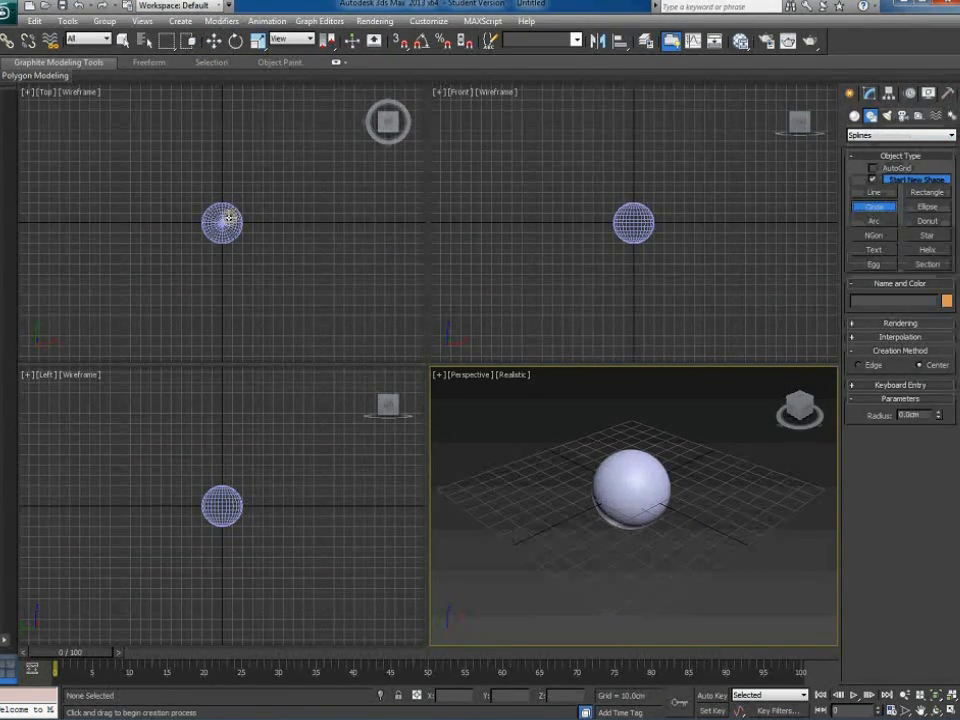
{"action": "left_click_drag", "start_coordinate": [222, 222], "coordinate": [242, 247]}
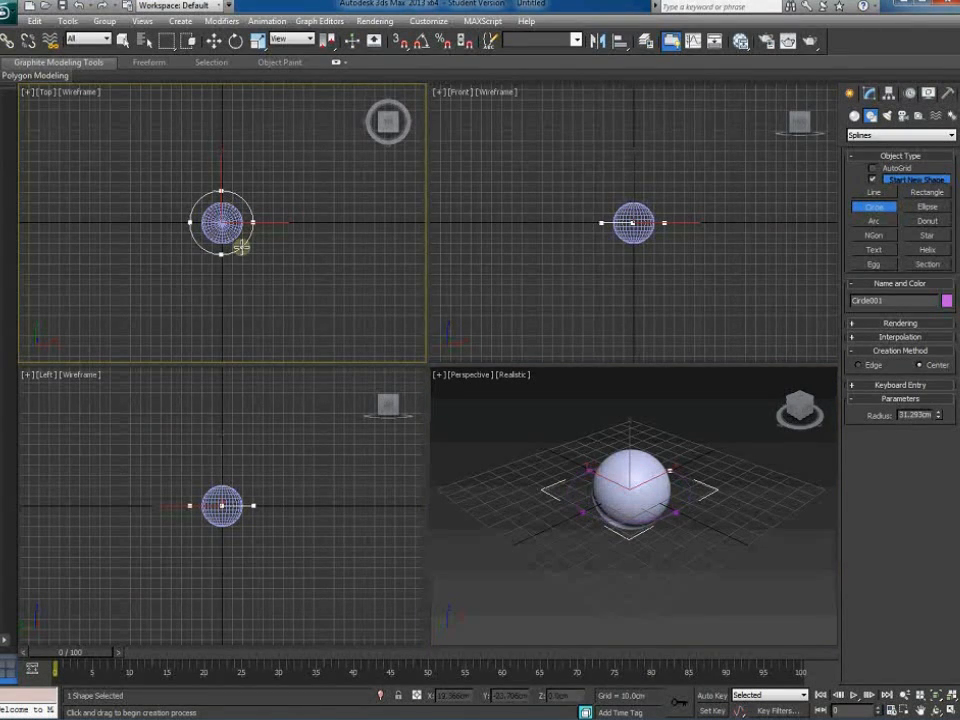
{"action": "right_click", "coordinate": [214, 43]}
{"action": "double_click", "coordinate": [352, 308]}
{"action": "type", "text": "0.0cm"}
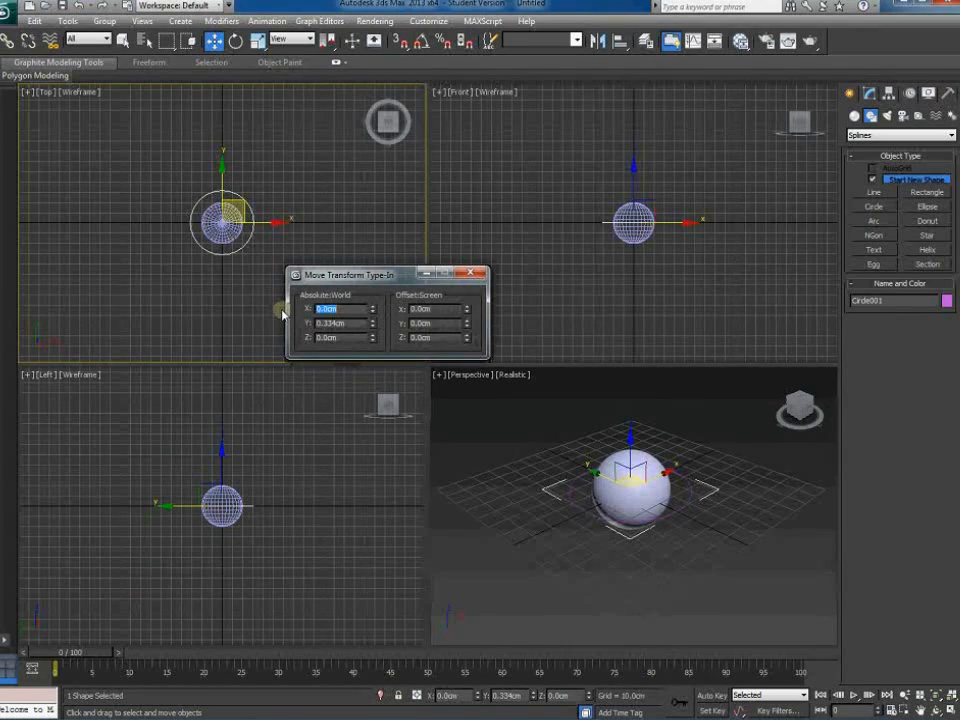
{"action": "key", "text": "Tab"}
{"action": "key", "text": "Return"}
{"action": "left_click", "coordinate": [471, 273]}
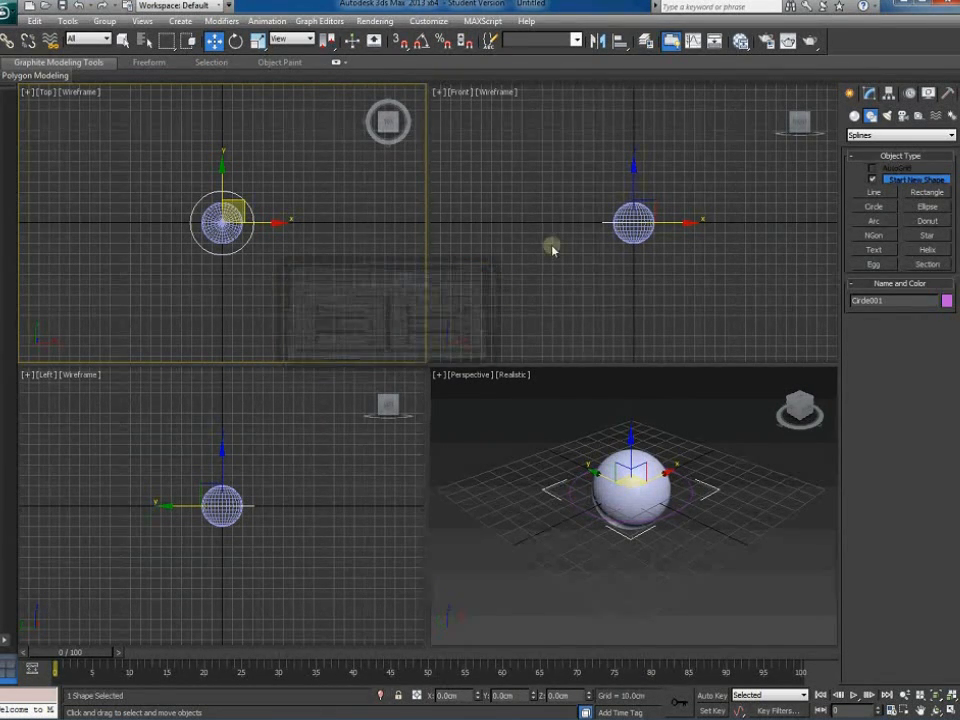
Set the circle's radius to 30 cm in the Modify panel
{"action": "left_click", "coordinate": [869, 93]}
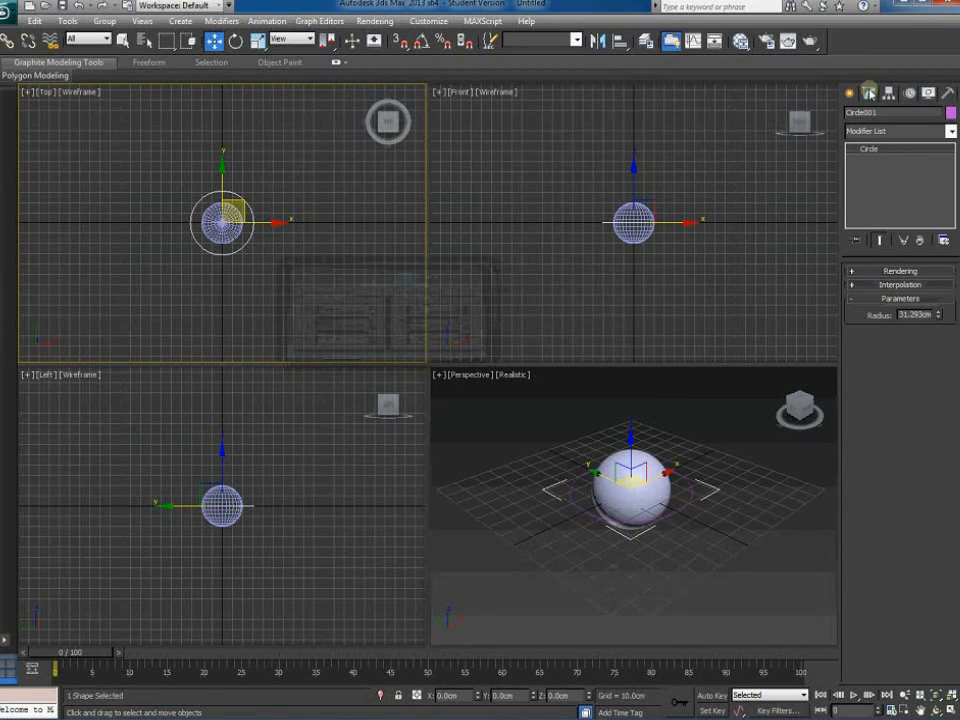
{"action": "double_click", "coordinate": [917, 315]}
{"action": "type", "text": "3"}
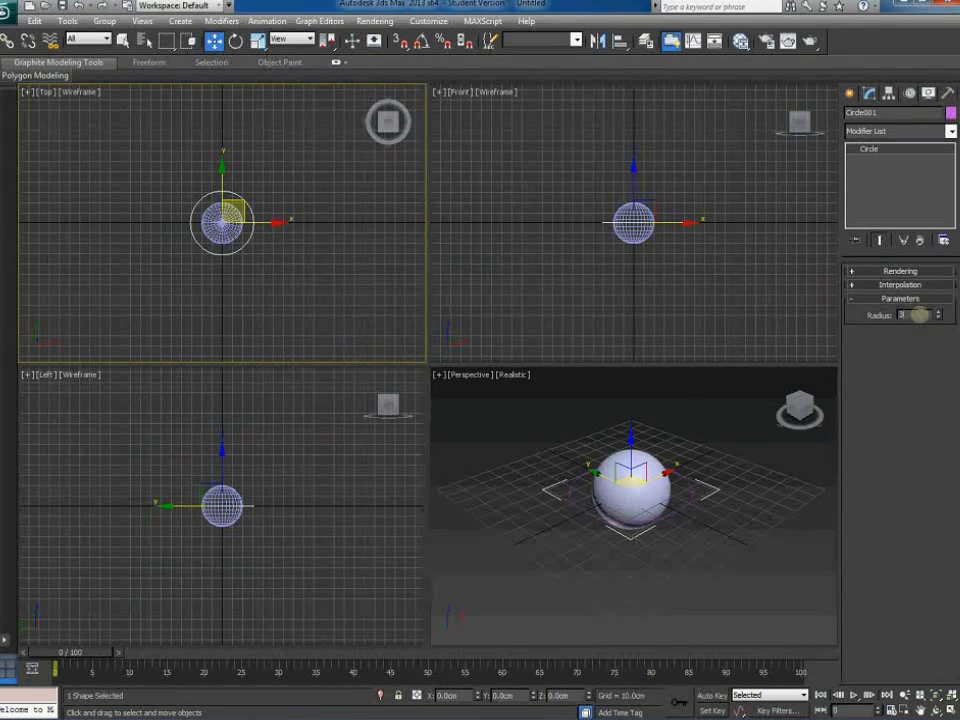
{"action": "left_click", "coordinate": [256, 304]}
{"action": "left_click", "coordinate": [850, 93]}
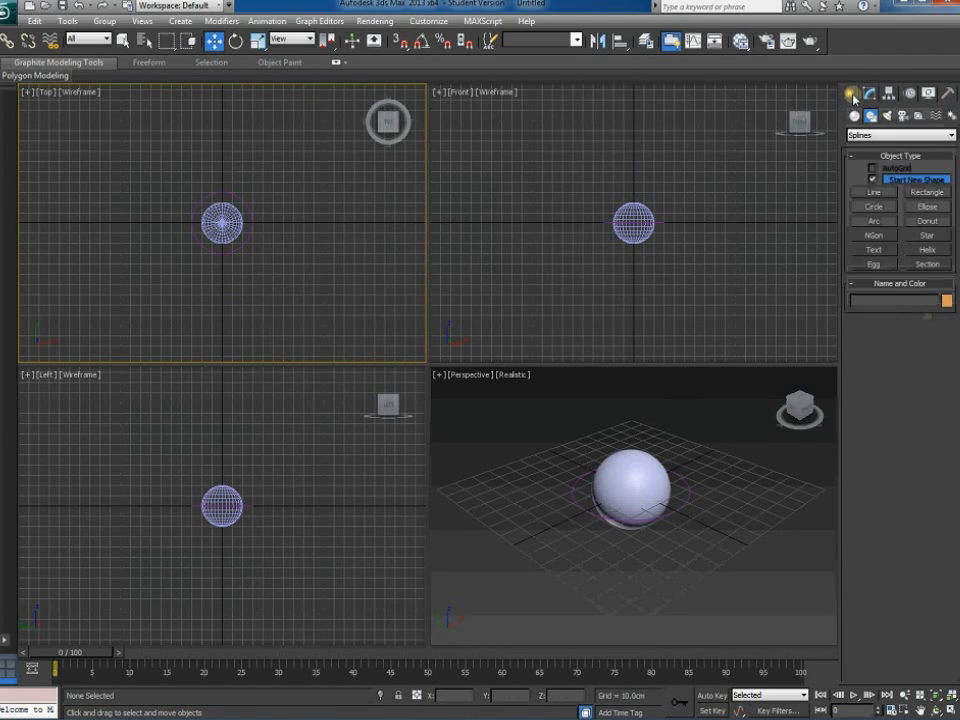
Draw a rectangle from its centre and make it a 45 × 45 cm square
{"action": "left_click", "coordinate": [918, 194]}
{"action": "left_click", "coordinate": [922, 365]}
{"action": "left_click_drag", "start_coordinate": [222, 222], "coordinate": [246, 246]}
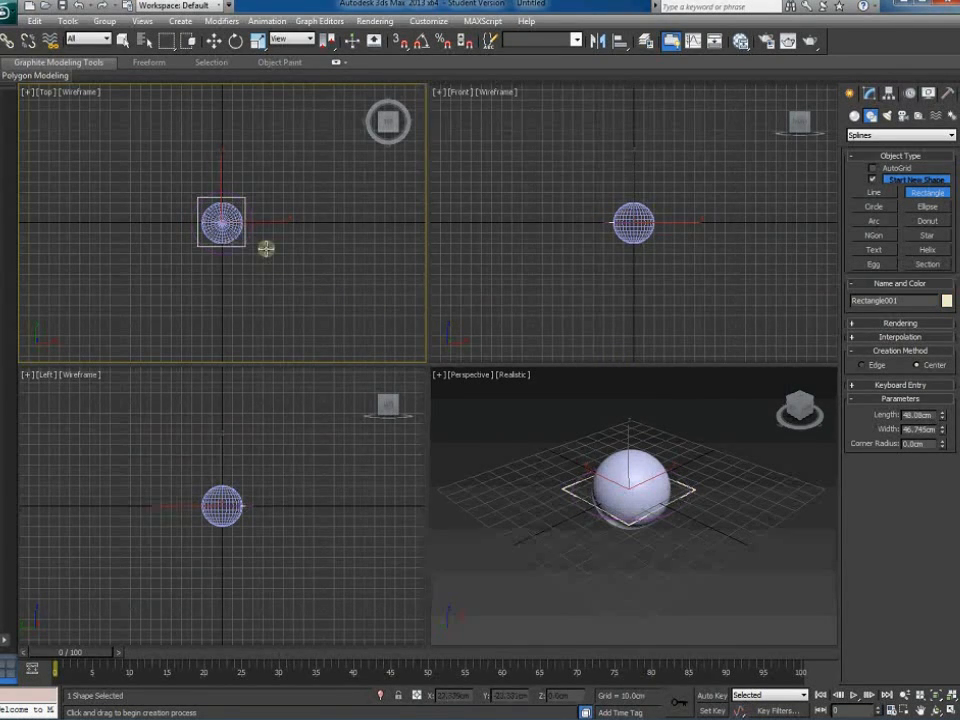
{"action": "left_click", "coordinate": [869, 93]}
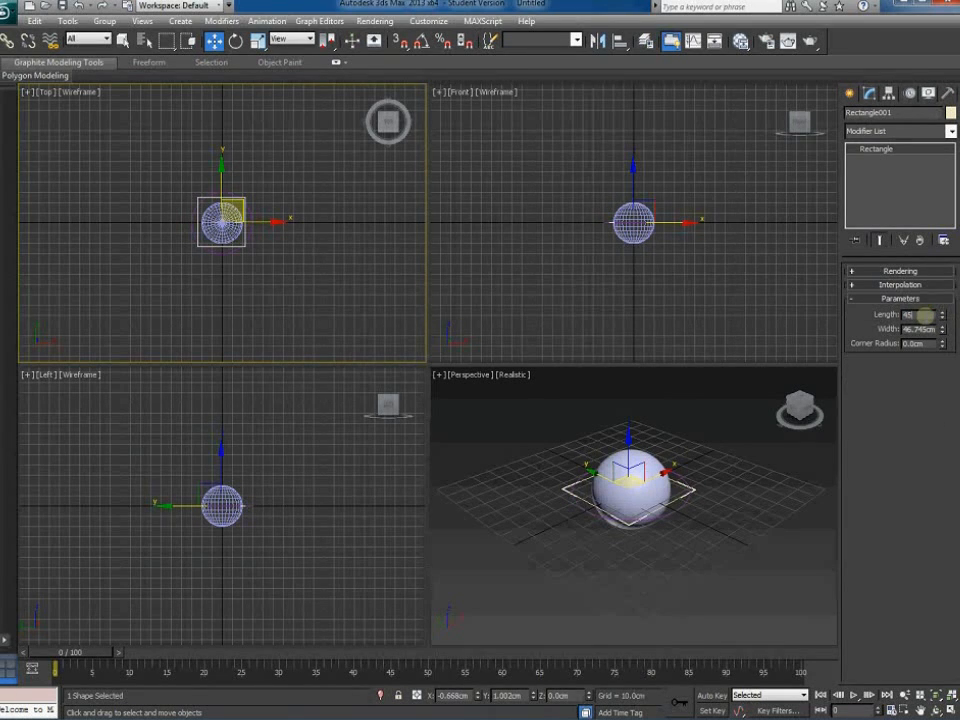
{"action": "key", "text": "Tab"}
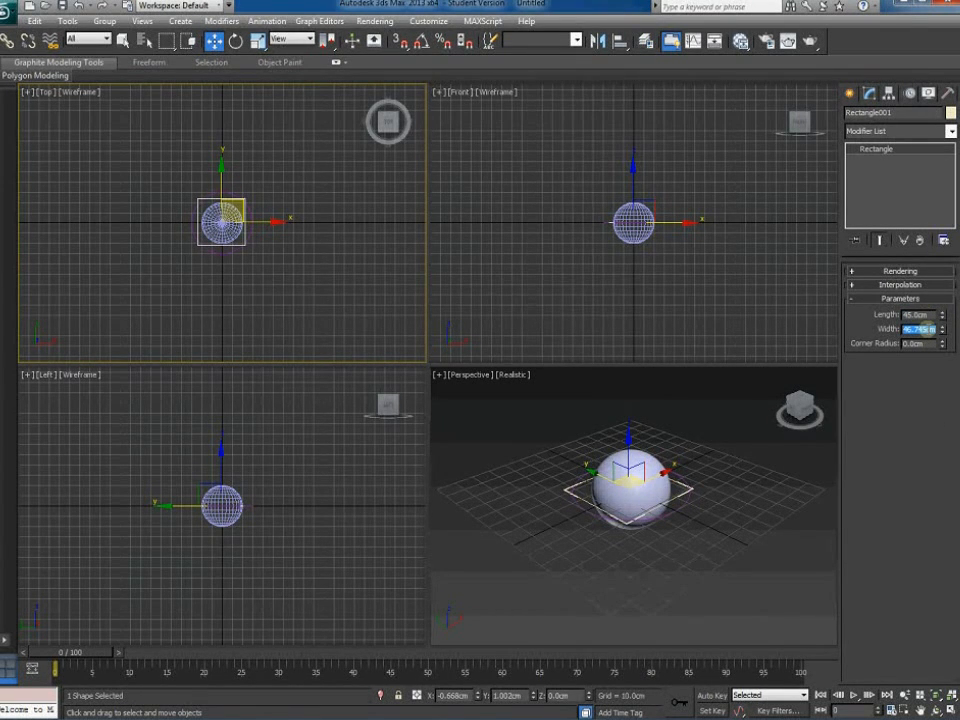
{"action": "type", "text": "45"}
{"action": "key", "text": "Return"}
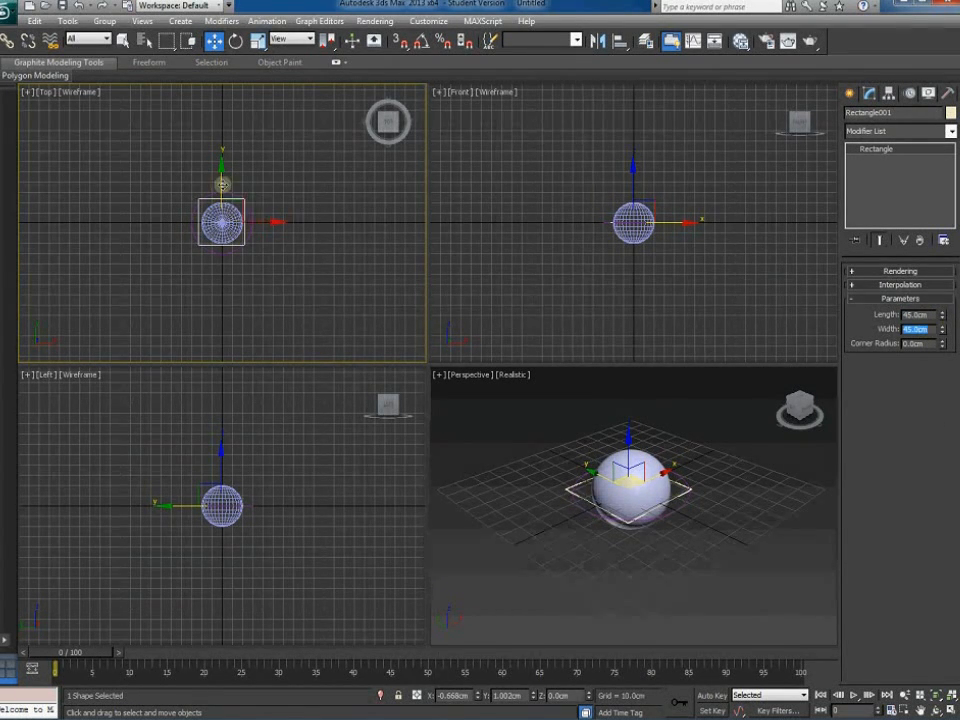
Centre the rectangle at X 0, Y 0 with the F12 Move Transform Type-In
{"action": "key", "text": "F12"}
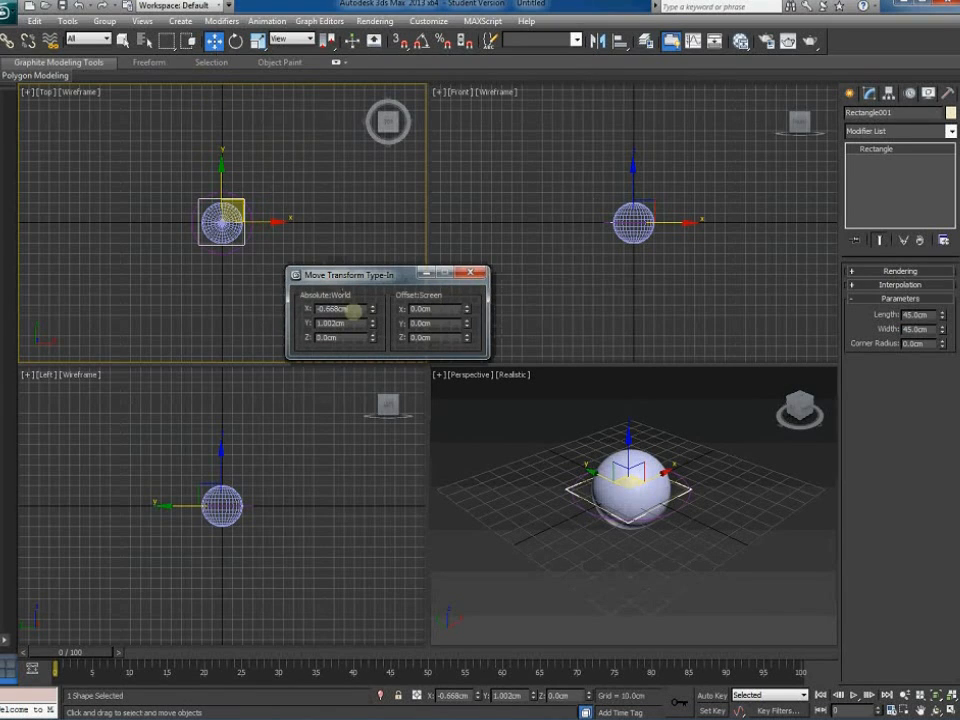
{"action": "type", "text": "0"}
{"action": "key", "text": "Tab"}
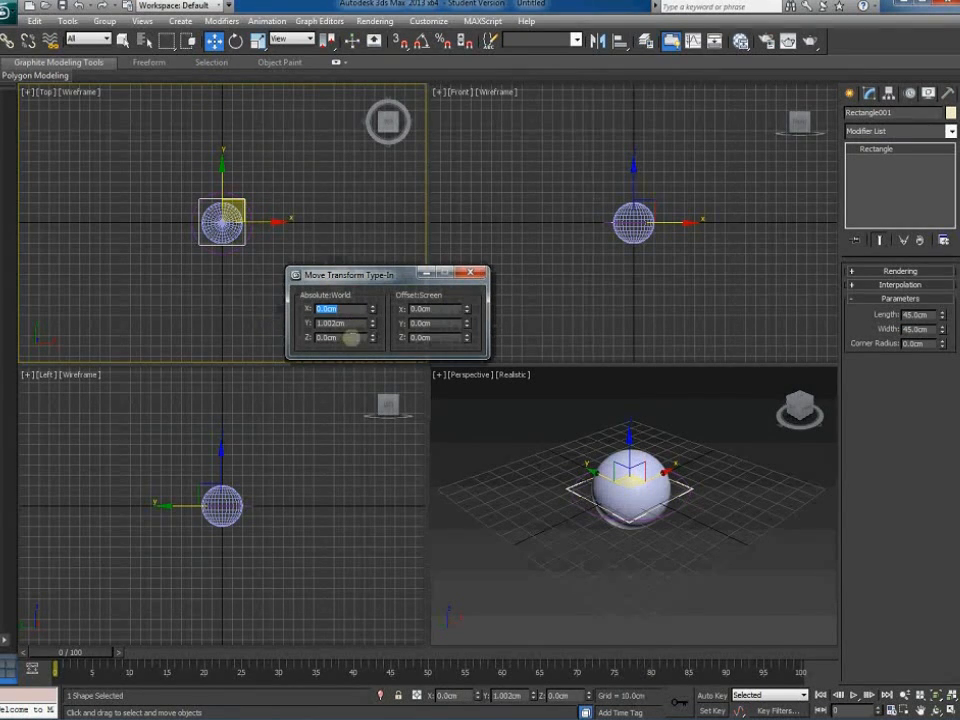
{"action": "type", "text": "0"}
{"action": "key", "text": "Return"}
{"action": "key", "text": "F12"}
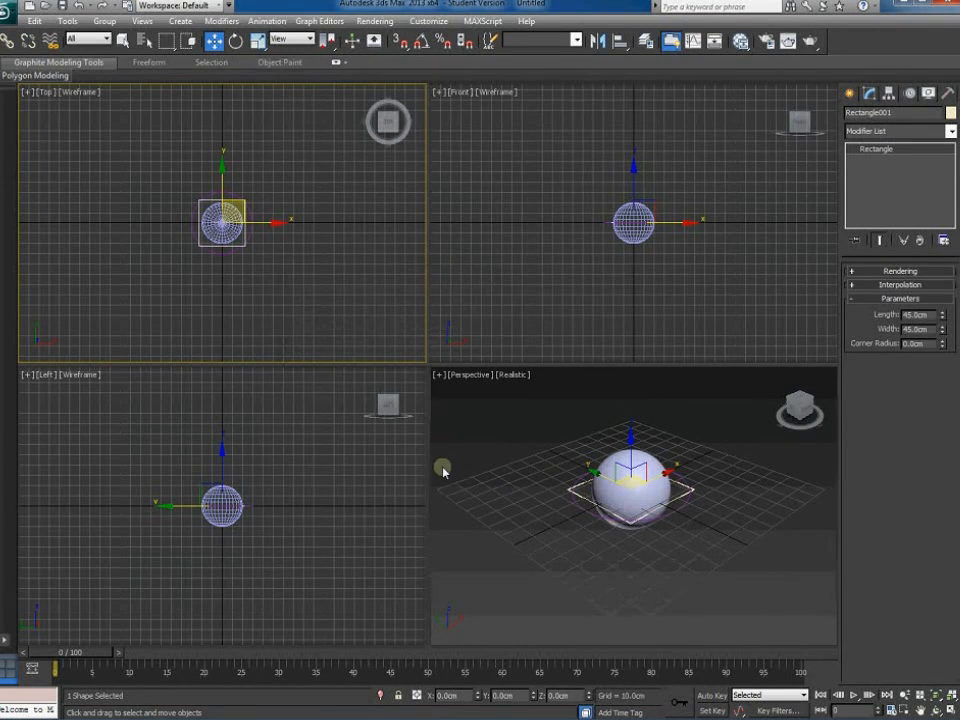
Check the rectangle selection, then select the circle around the sphere
{"action": "left_click", "coordinate": [259, 255]}
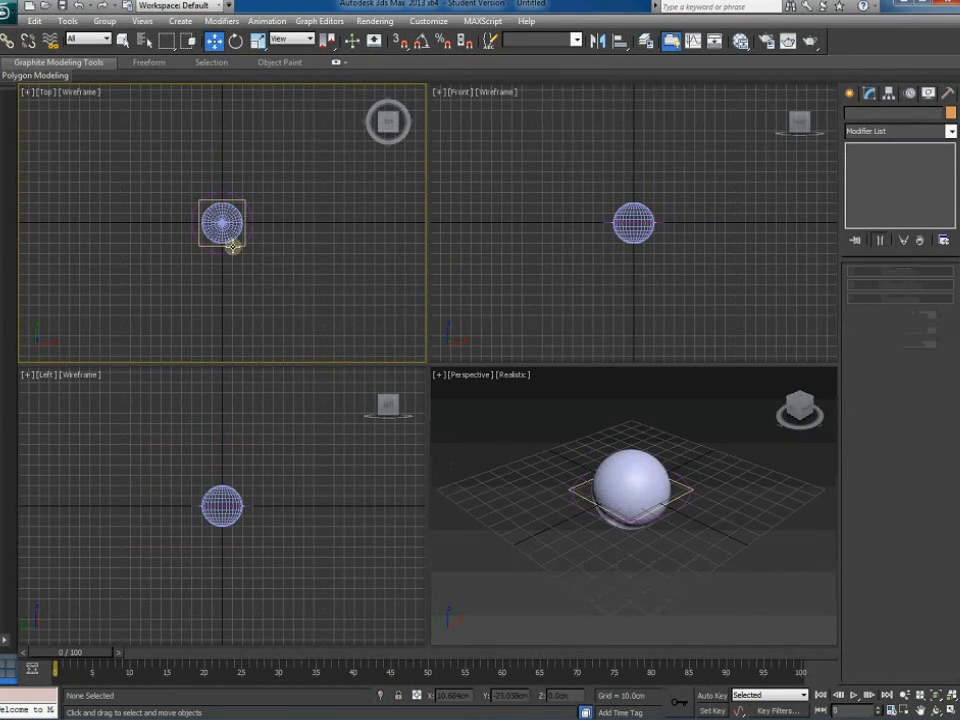
{"action": "left_click", "coordinate": [231, 245]}
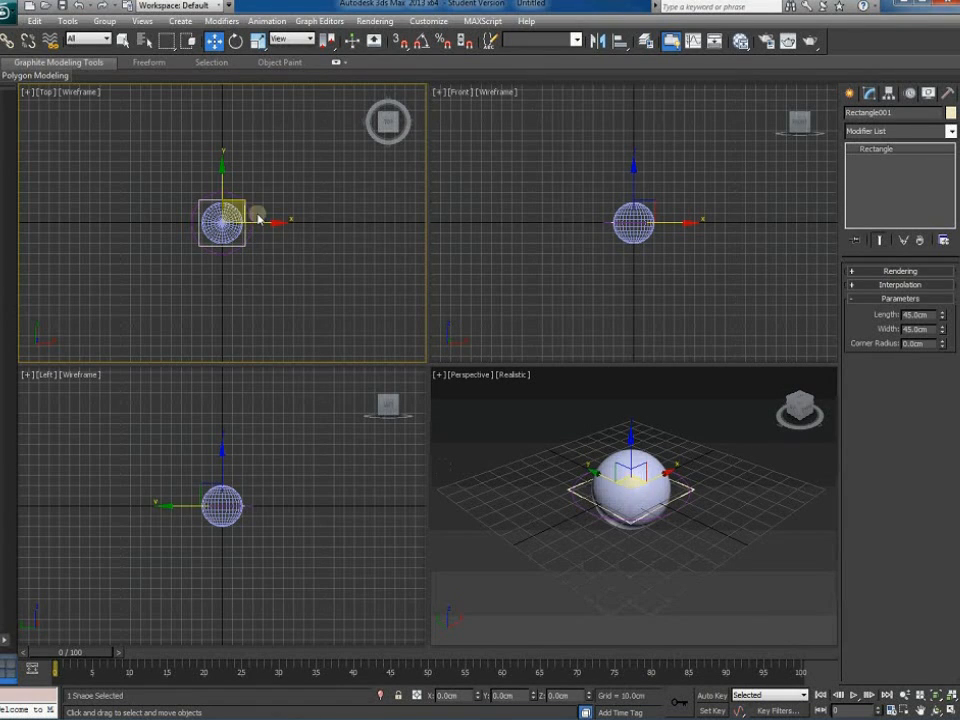
{"action": "left_click", "coordinate": [222, 257]}
{"action": "left_click", "coordinate": [222, 252]}
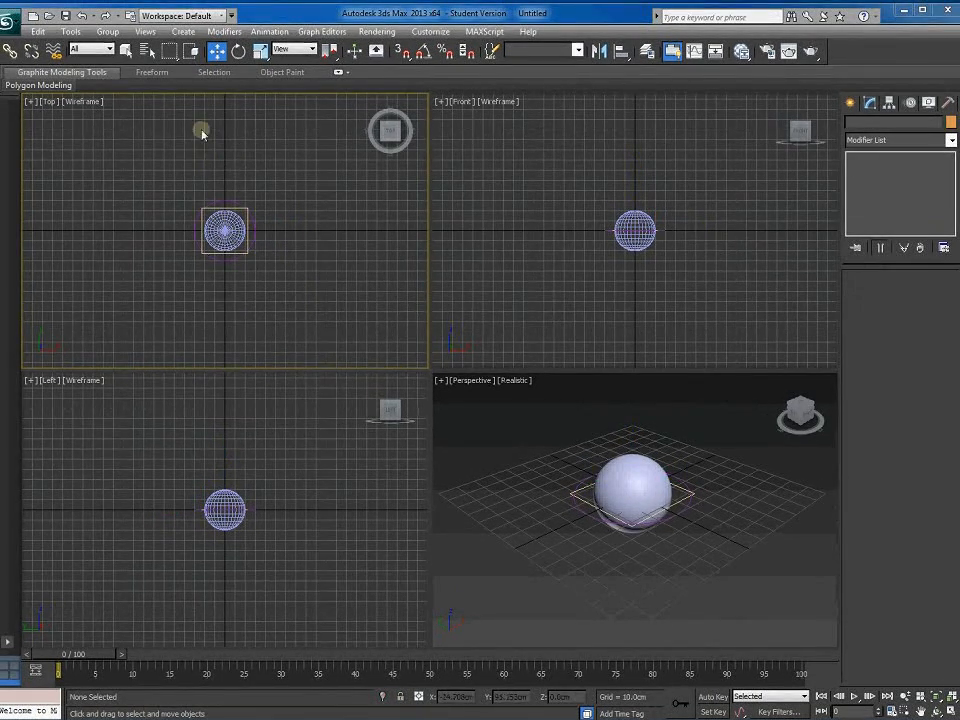
Link the sphere to the rectangle as its parent with Select and Link
{"action": "scroll", "coordinate": [254, 278], "scroll_direction": "up", "scroll_amount": 4}
{"action": "scroll", "coordinate": [254, 280], "scroll_direction": "up", "scroll_amount": 2}
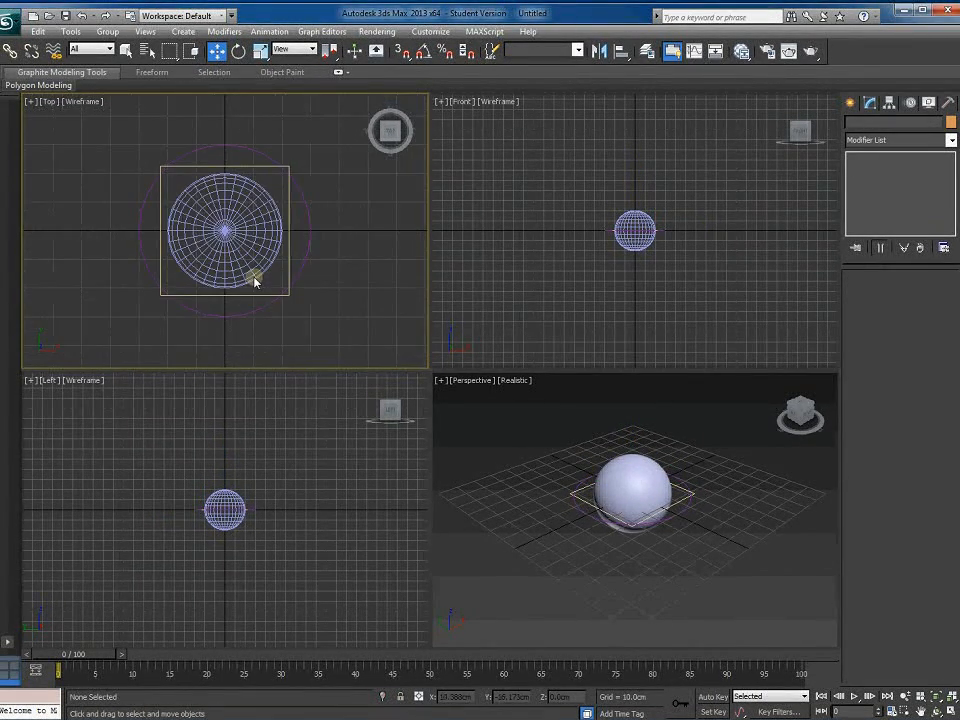
{"action": "left_click", "coordinate": [11, 52]}
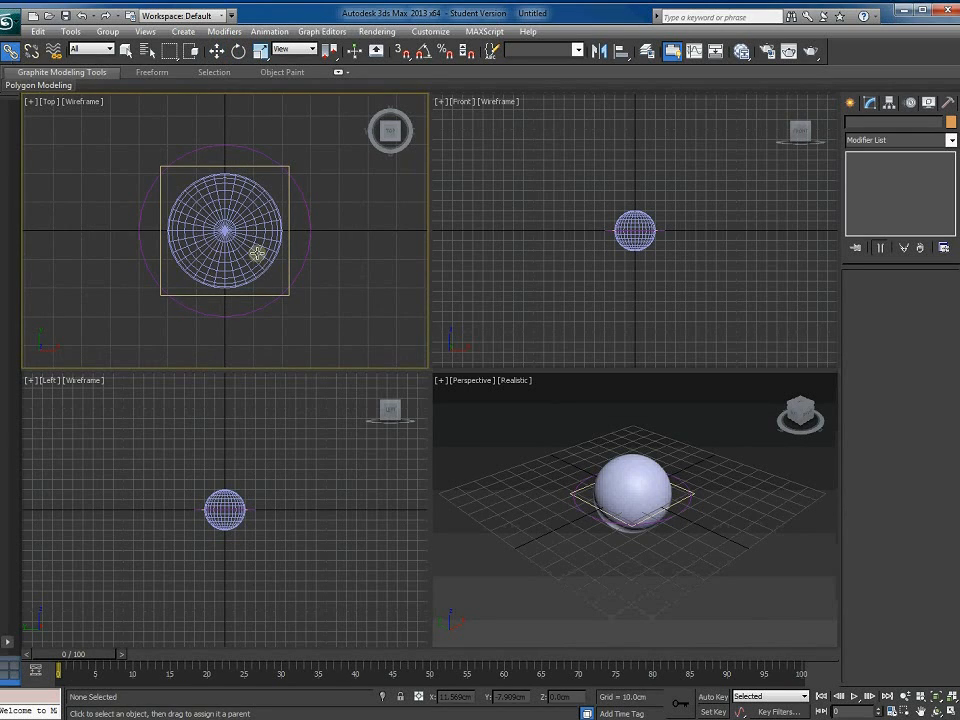
{"action": "left_click", "coordinate": [242, 244]}
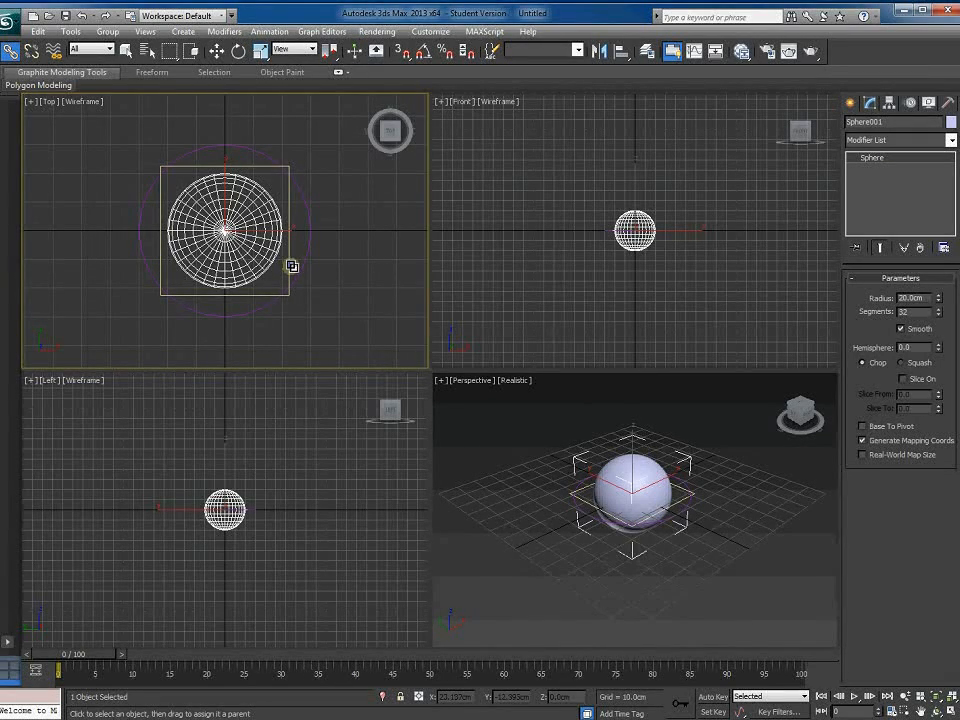
{"action": "left_click_drag", "start_coordinate": [290, 253], "coordinate": [290, 253]}
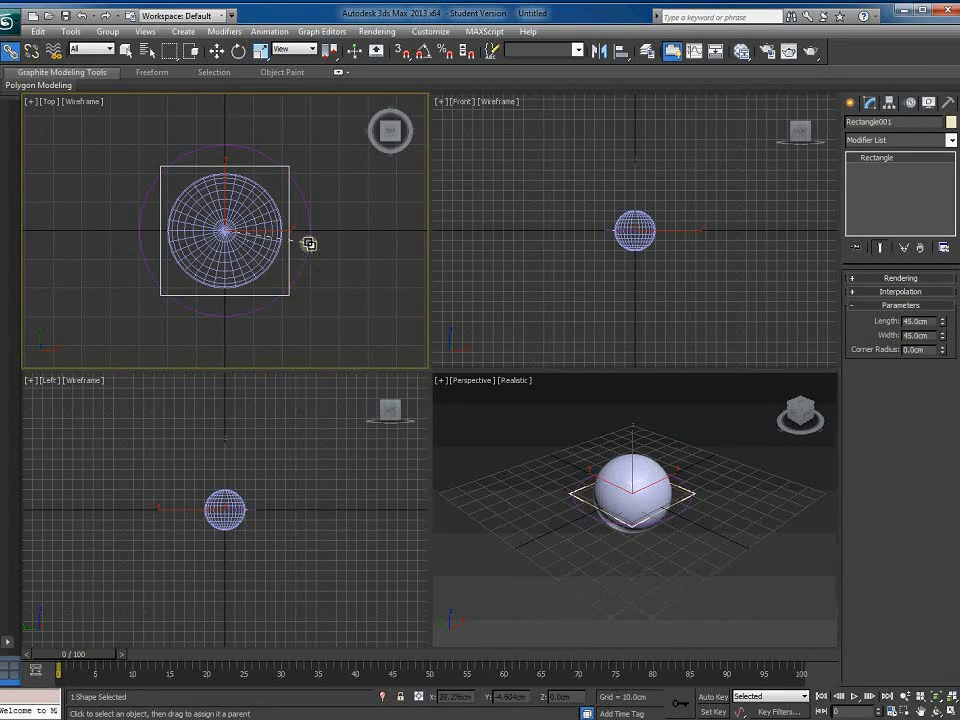
Test-move the circle along X, cancel to restore positions, and select the rectangle
{"action": "left_click", "coordinate": [217, 52]}
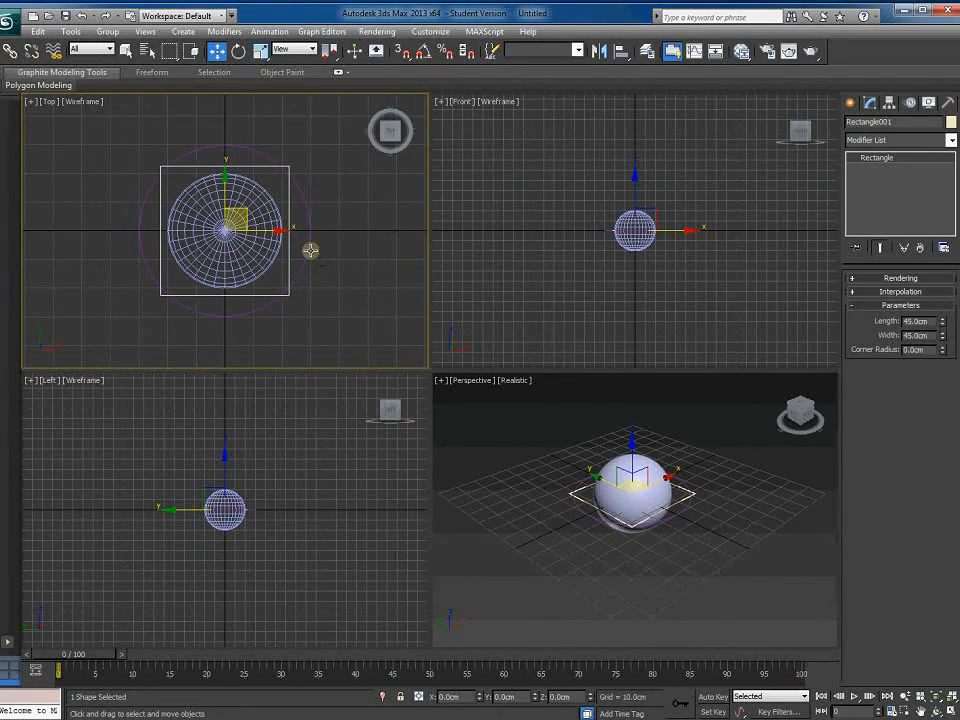
{"action": "left_click", "coordinate": [310, 251]}
{"action": "left_click_drag", "start_coordinate": [281, 231], "coordinate": [214, 247]}
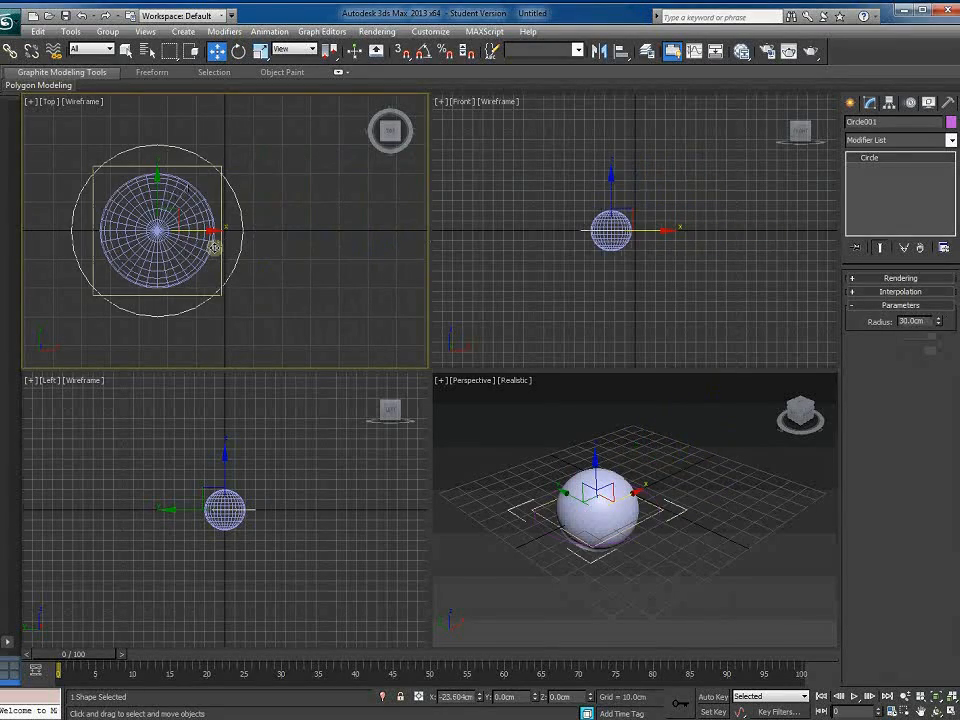
{"action": "right_click", "coordinate": [214, 247]}
{"action": "left_click", "coordinate": [288, 241]}
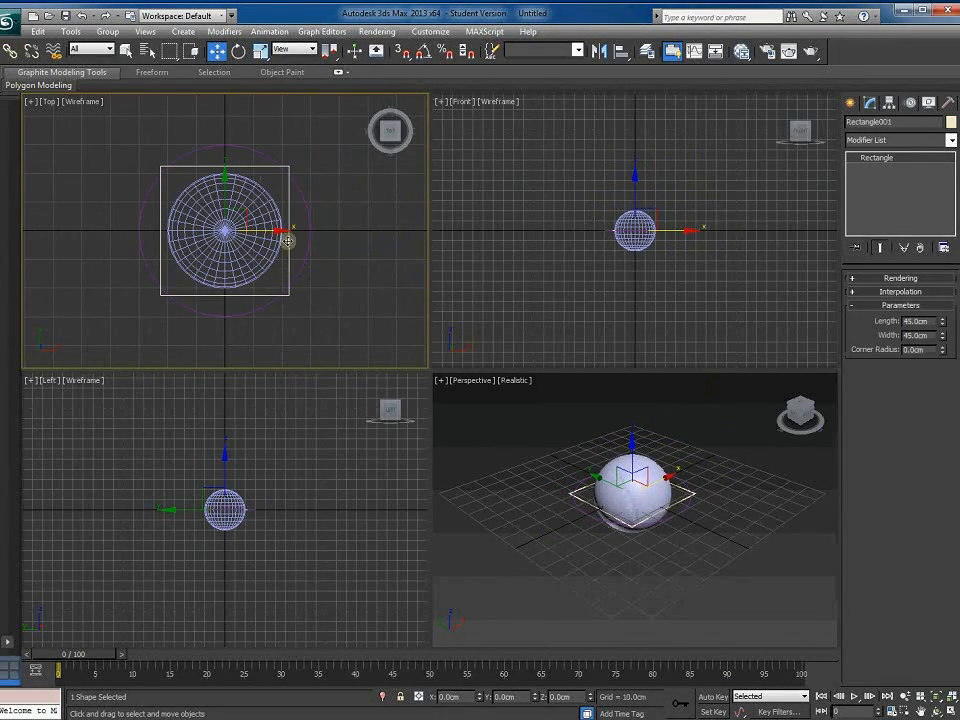
Rotate the rectangle exactly 90° with Angle Snap in the Front view to stand upright
{"action": "left_click", "coordinate": [238, 52]}
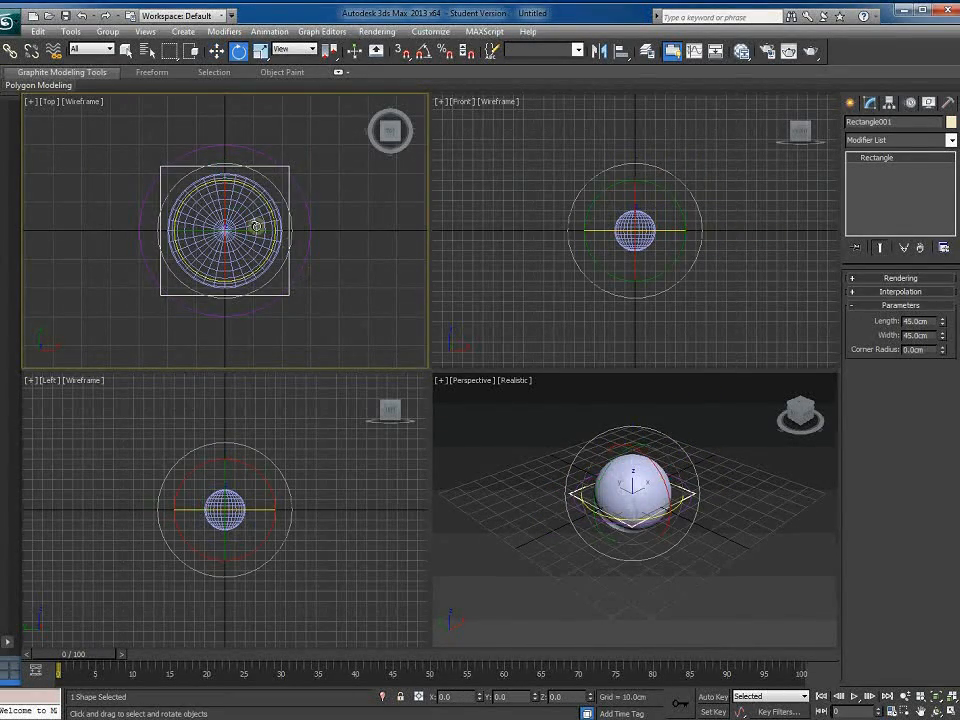
{"action": "left_click_drag", "start_coordinate": [254, 232], "coordinate": [216, 247]}
{"action": "right_click", "coordinate": [216, 247]}
{"action": "scroll", "coordinate": [705, 280], "scroll_direction": "up", "scroll_amount": 5}
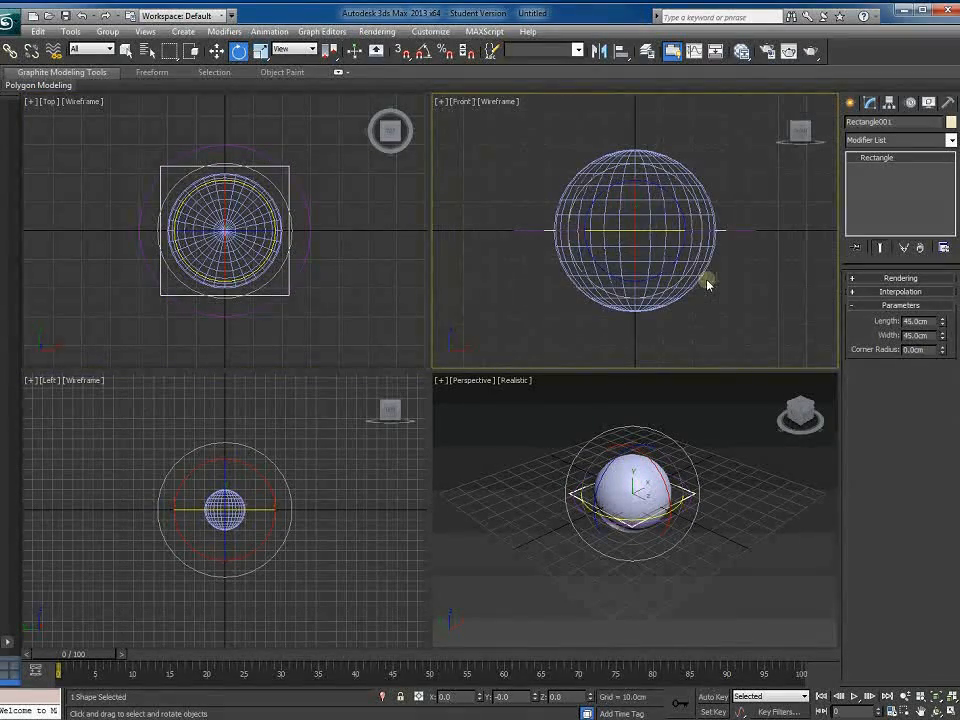
{"action": "left_click_drag", "start_coordinate": [677, 208], "coordinate": [701, 200]}
{"action": "right_click", "coordinate": [701, 200]}
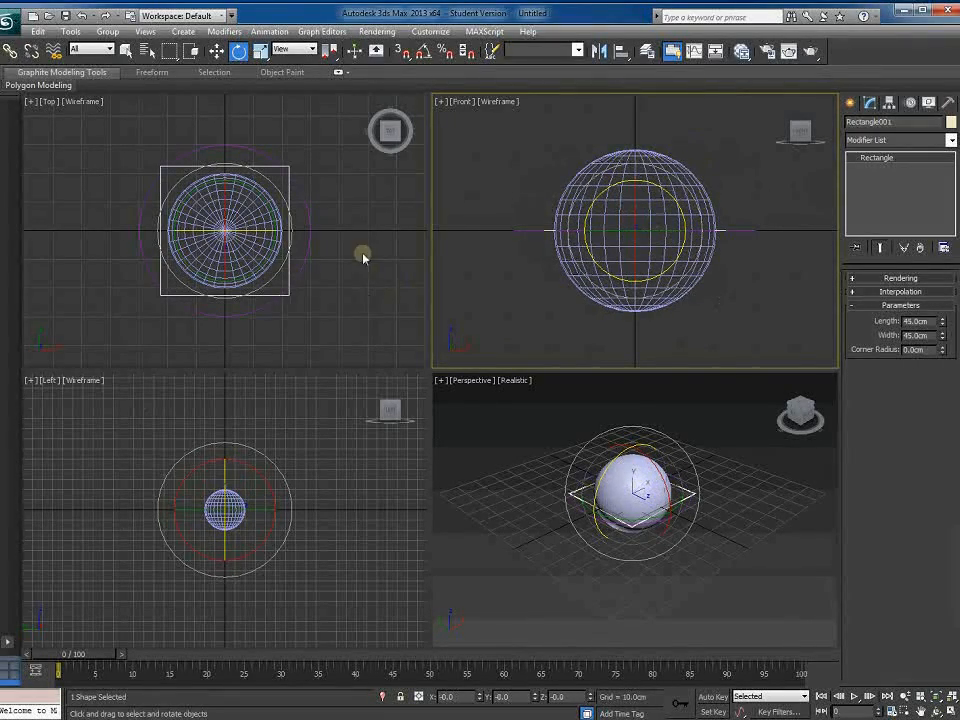
{"action": "left_click", "coordinate": [424, 55]}
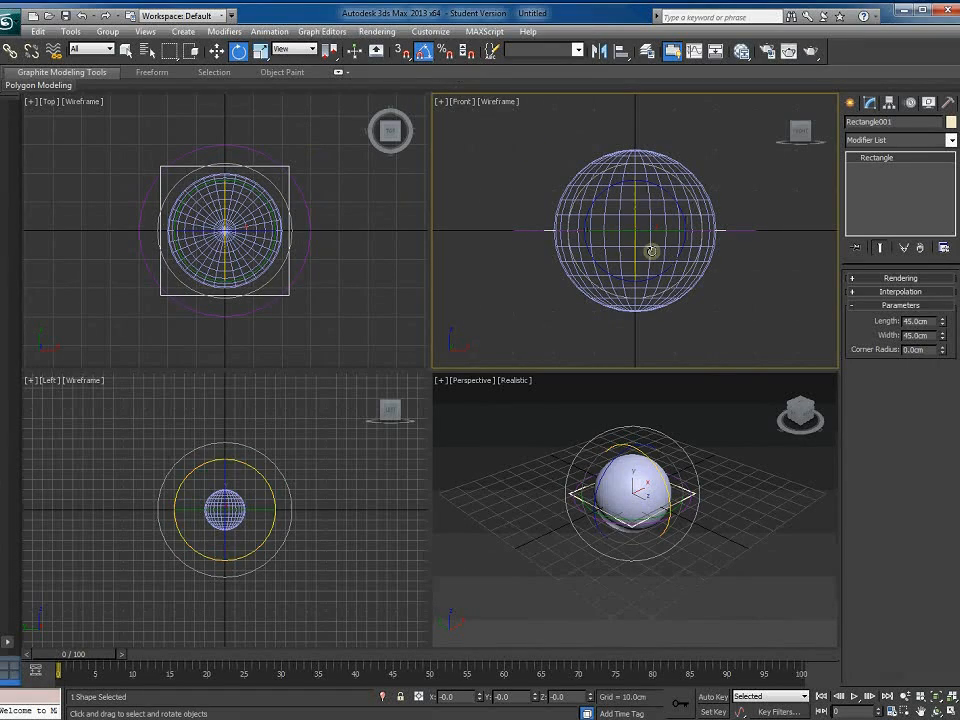
{"action": "left_click_drag", "start_coordinate": [684, 211], "coordinate": [690, 139]}
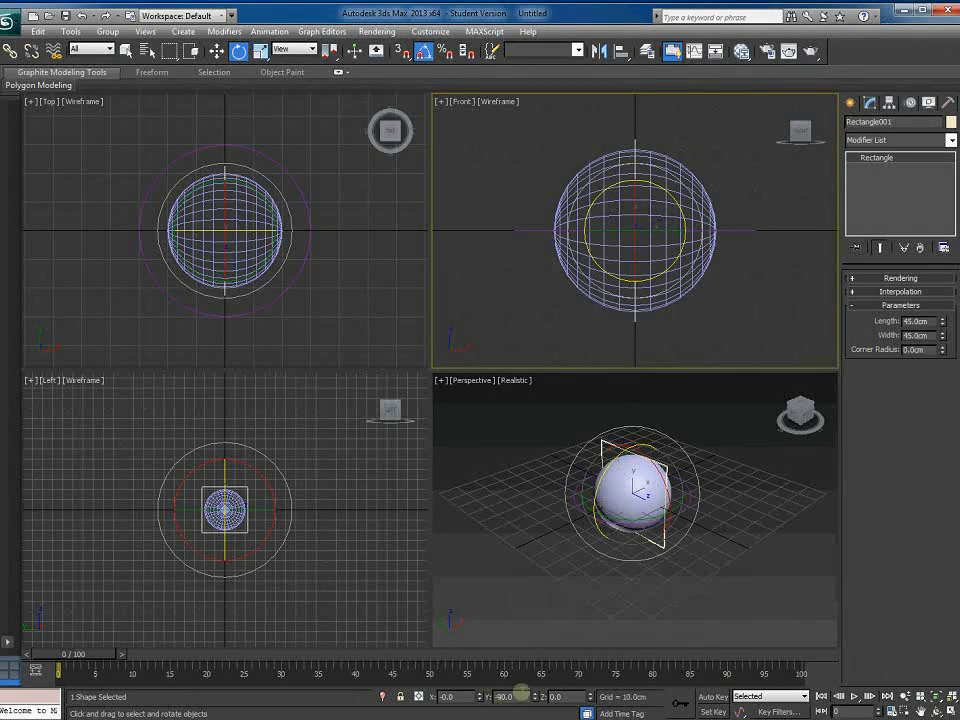
{"action": "left_click", "coordinate": [696, 583]}
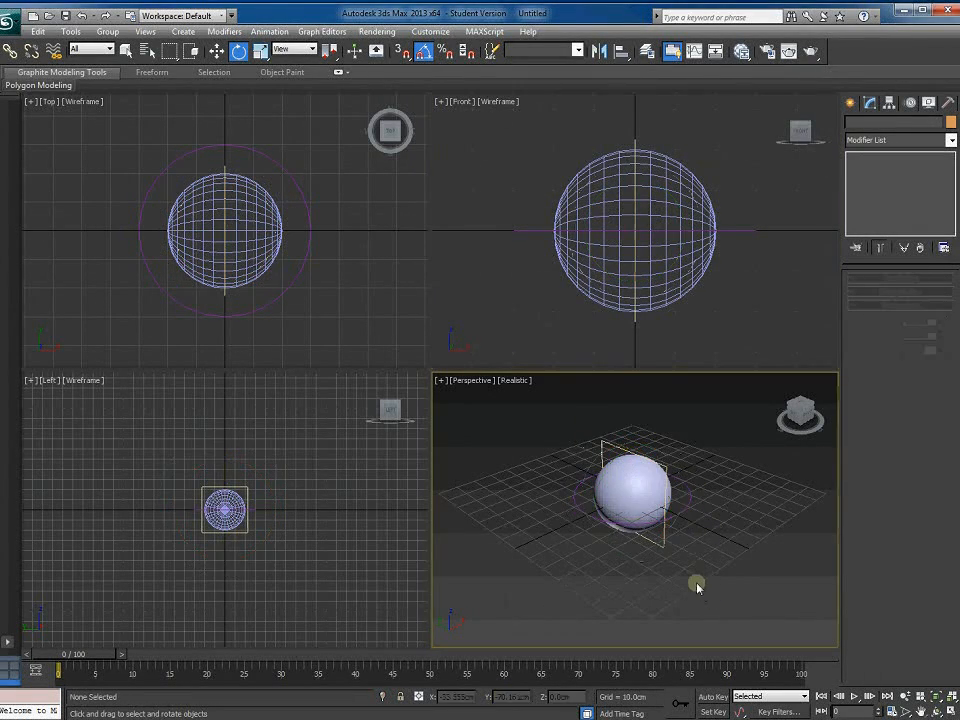
{"action": "scroll", "coordinate": [698, 582], "scroll_direction": "up", "scroll_amount": 5}
{"action": "scroll", "coordinate": [704, 544], "scroll_direction": "down", "scroll_amount": 4}
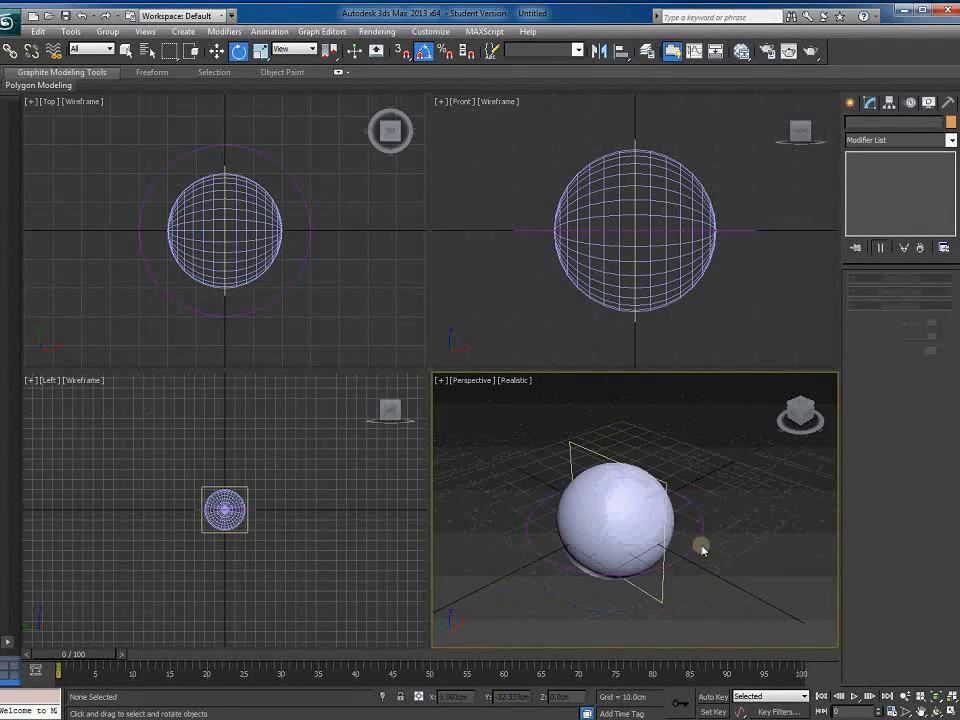
{"action": "left_click", "coordinate": [698, 537]}
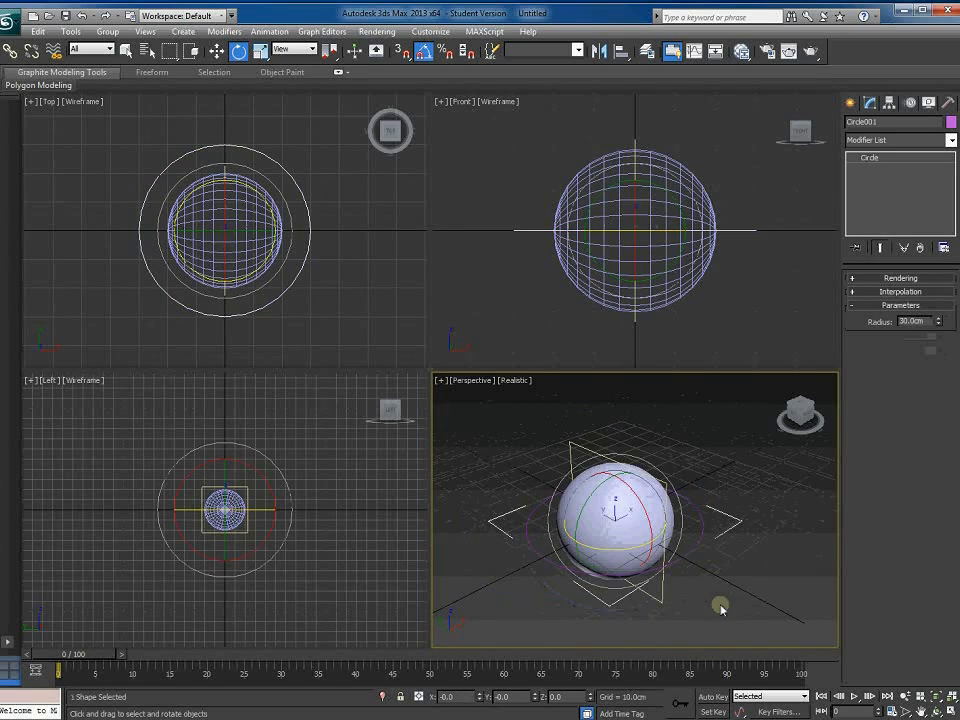
{"action": "left_click", "coordinate": [583, 446]}
{"action": "left_click", "coordinate": [216, 52]}
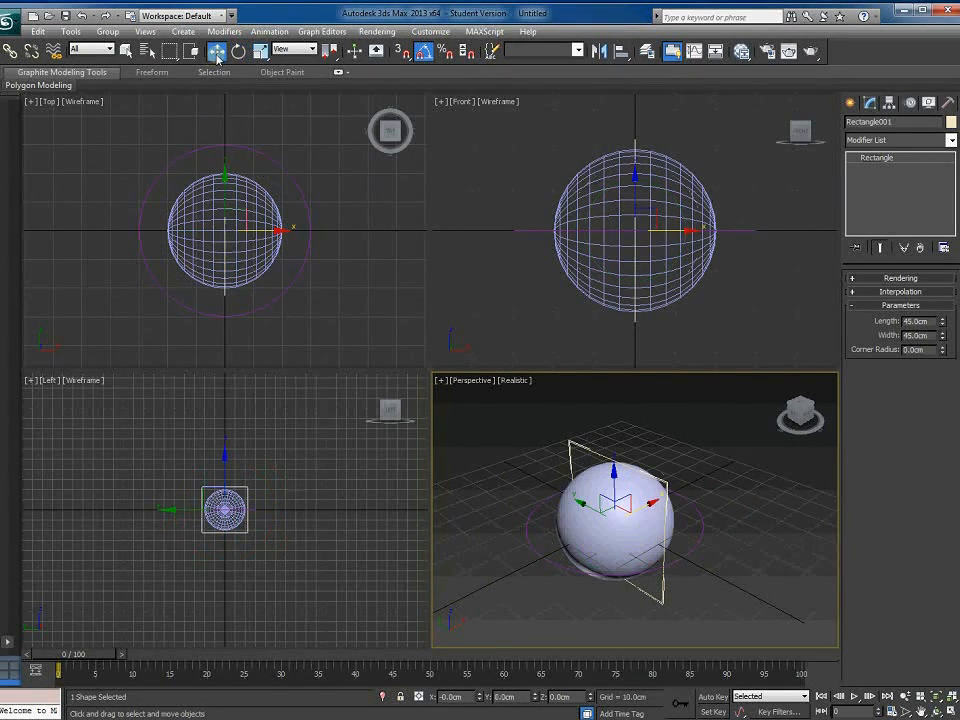
{"action": "left_click", "coordinate": [752, 500]}
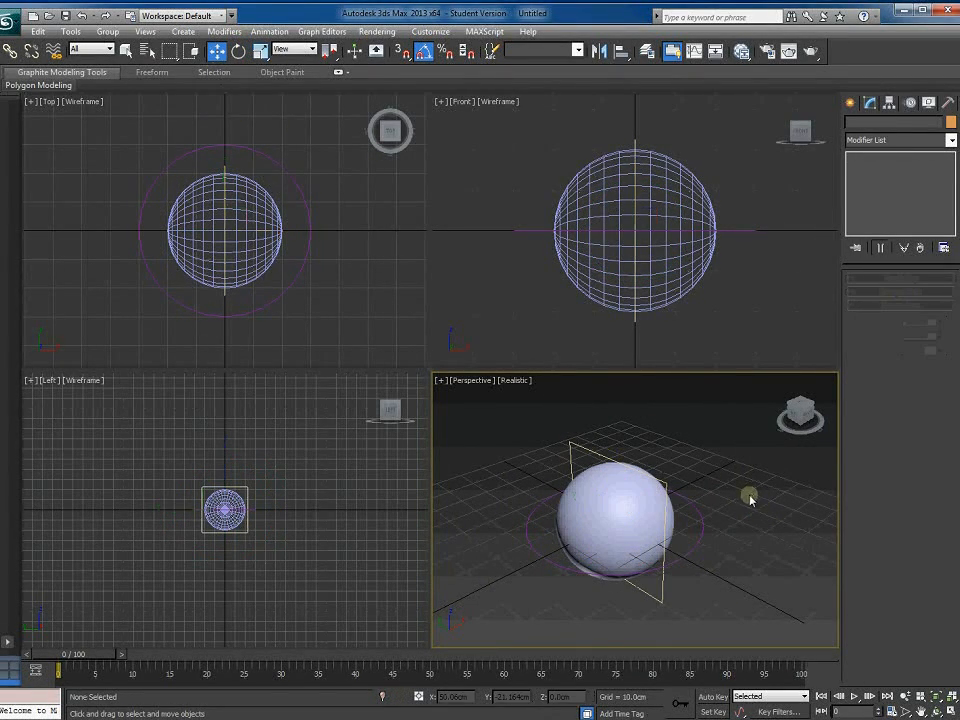
{"action": "left_click", "coordinate": [702, 530]}
{"action": "middle_click_drag", "start_coordinate": [655, 273], "coordinate": [634, 263]}
{"action": "scroll", "coordinate": [634, 263], "scroll_direction": "up", "scroll_amount": 2}
{"action": "scroll", "coordinate": [634, 263], "scroll_direction": "down", "scroll_amount": 2}
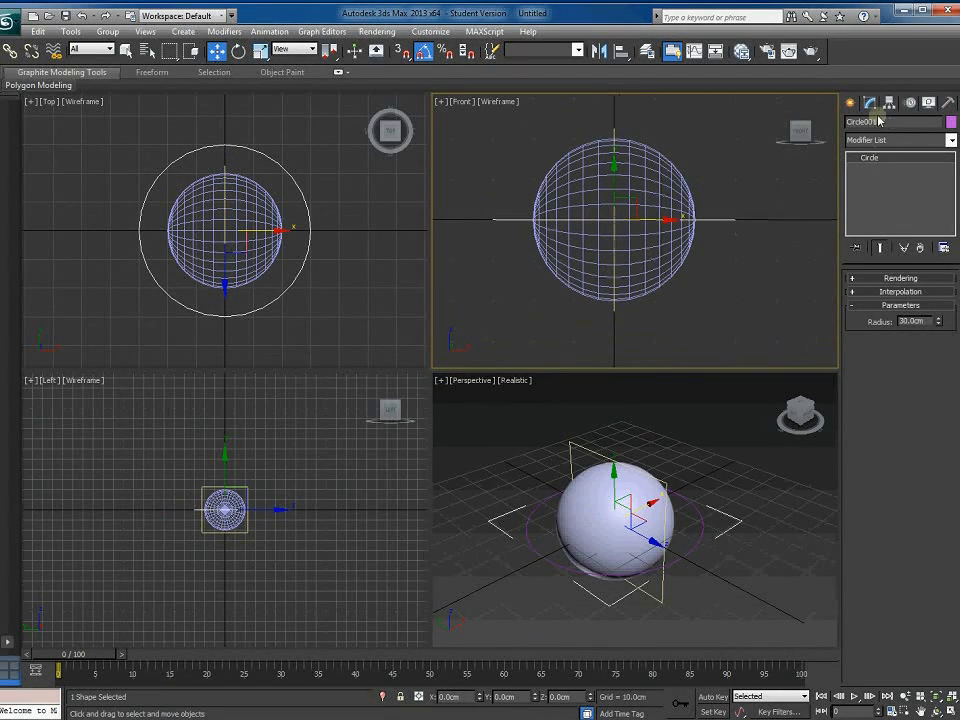
Move the circle's pivot to Z -20 cm using Affect Pivot Only
{"action": "left_click", "coordinate": [889, 106]}
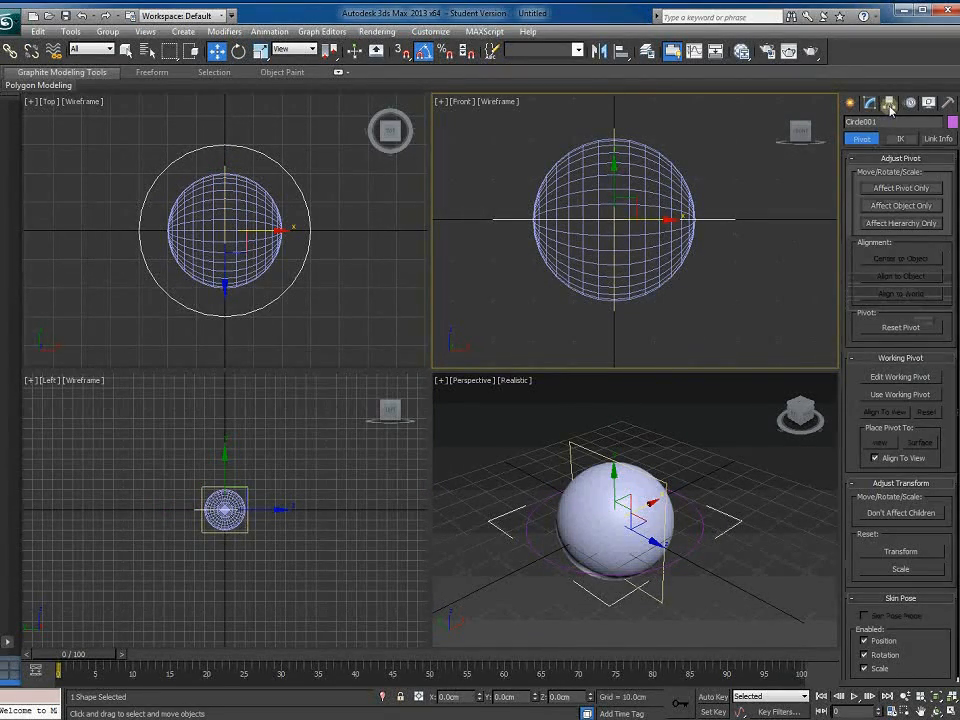
{"action": "left_click", "coordinate": [901, 189]}
{"action": "left_click_drag", "start_coordinate": [615, 178], "coordinate": [621, 251]}
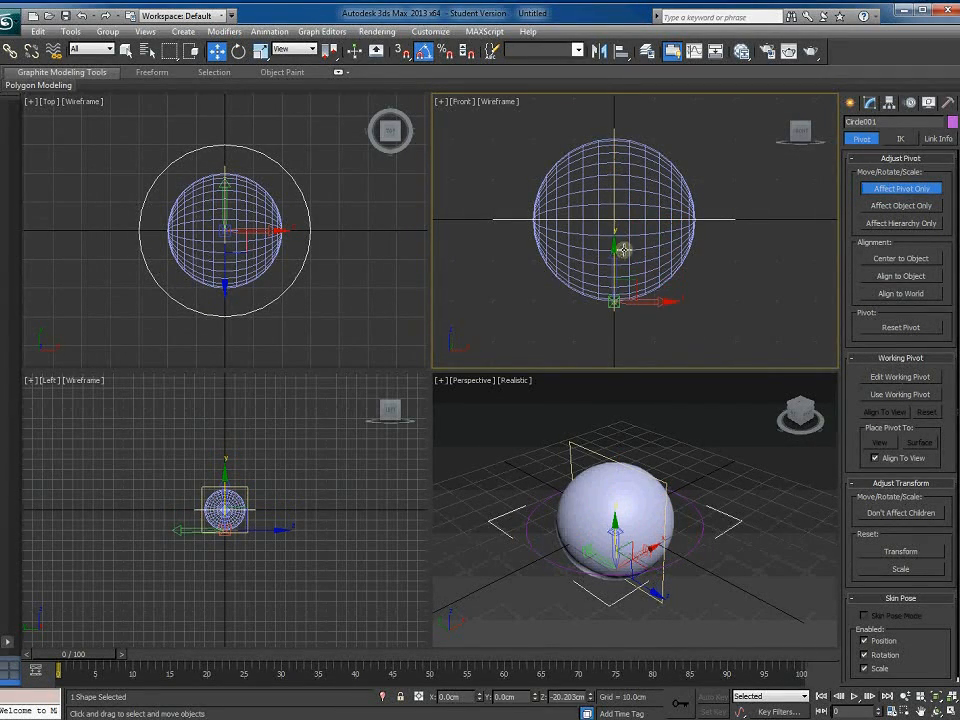
{"action": "right_click", "coordinate": [216, 51]}
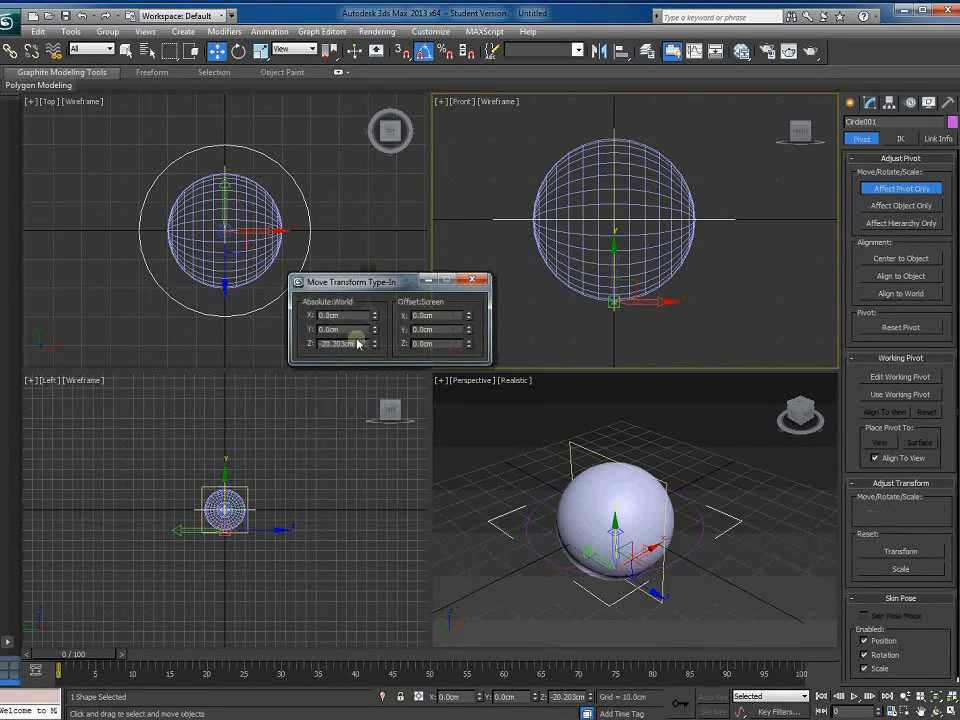
{"action": "left_click_drag", "start_coordinate": [358, 344], "coordinate": [291, 343]}
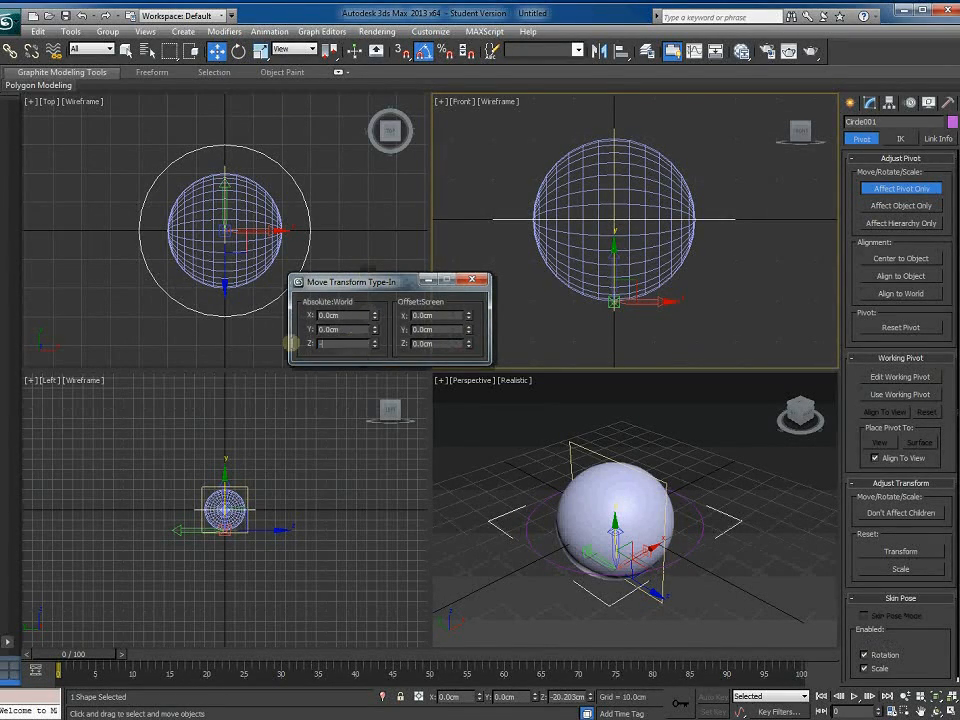
{"action": "type", "text": "-20."}
{"action": "key", "text": "Return"}
{"action": "left_click", "coordinate": [479, 280]}
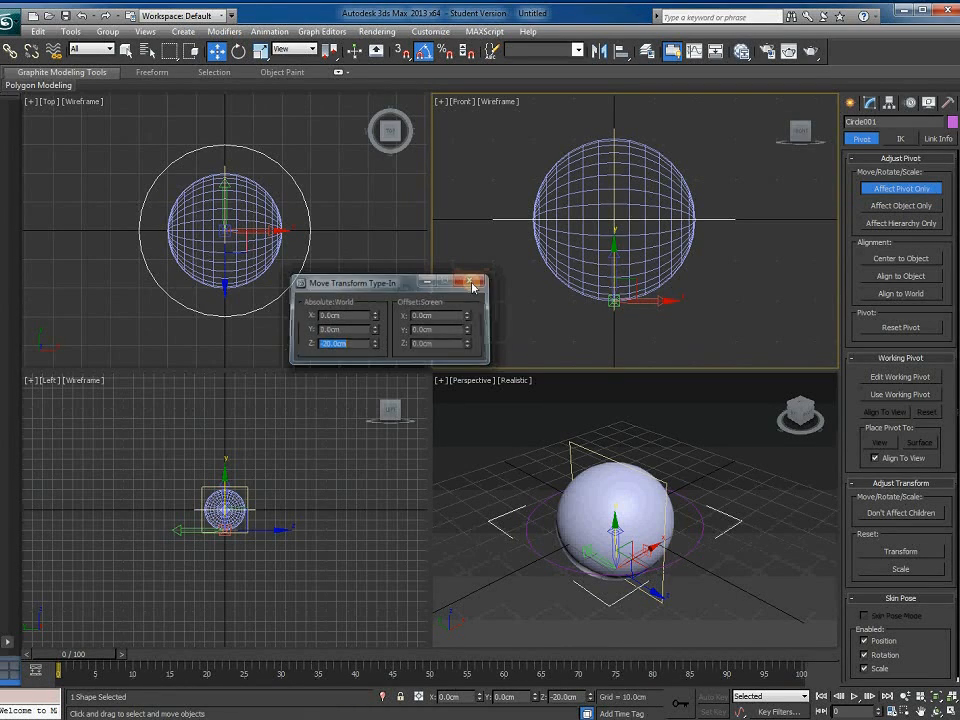
{"action": "left_click", "coordinate": [902, 188]}
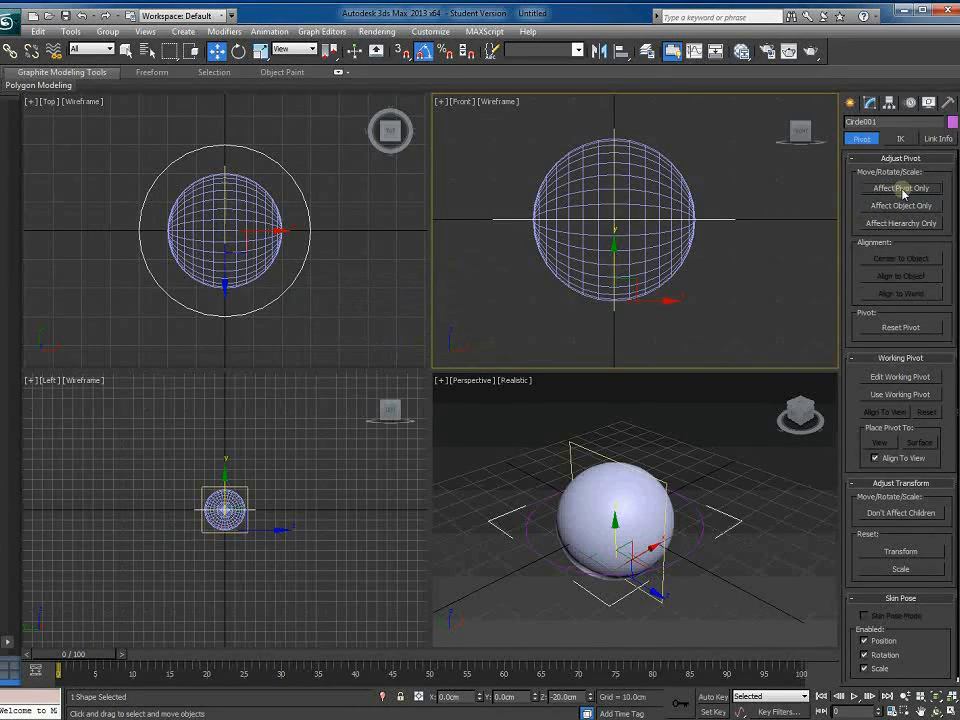
{"action": "left_click", "coordinate": [851, 103]}
{"action": "left_click", "coordinate": [723, 600]}
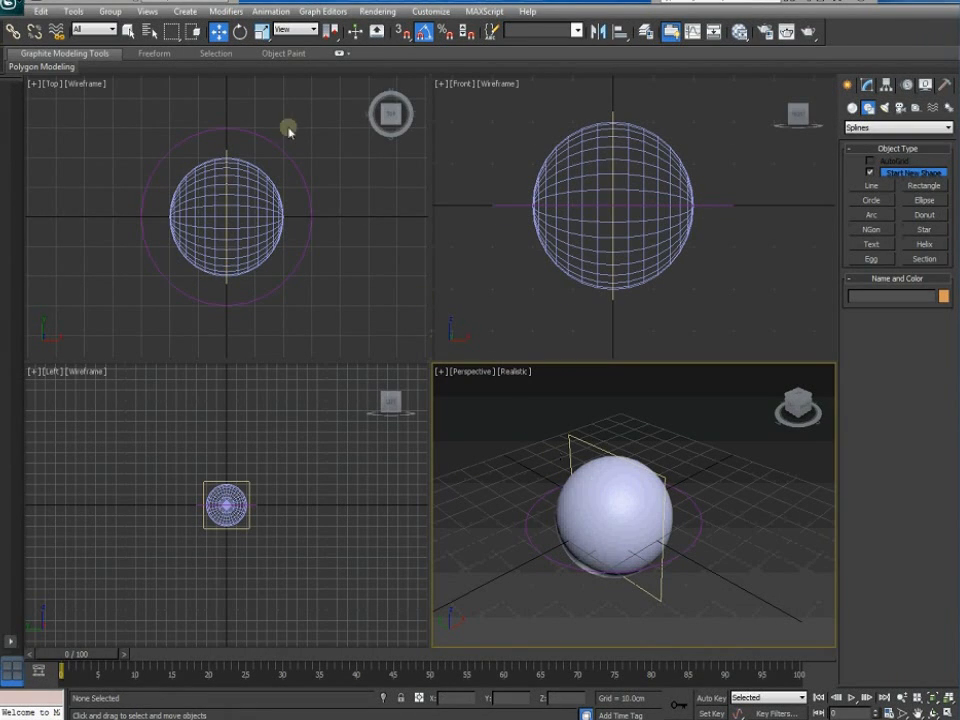
Cancel the circle move and set the reference coordinate system to Local
{"action": "left_click_drag", "start_coordinate": [307, 241], "coordinate": [240, 257]}
{"action": "right_click", "coordinate": [239, 257]}
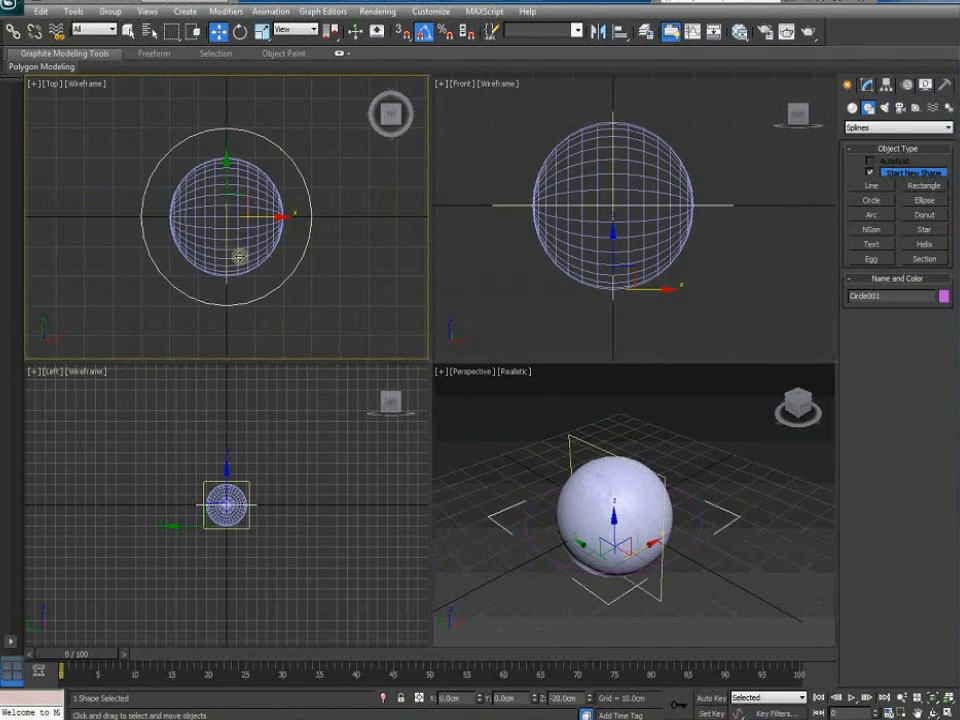
{"action": "left_click", "coordinate": [311, 30]}
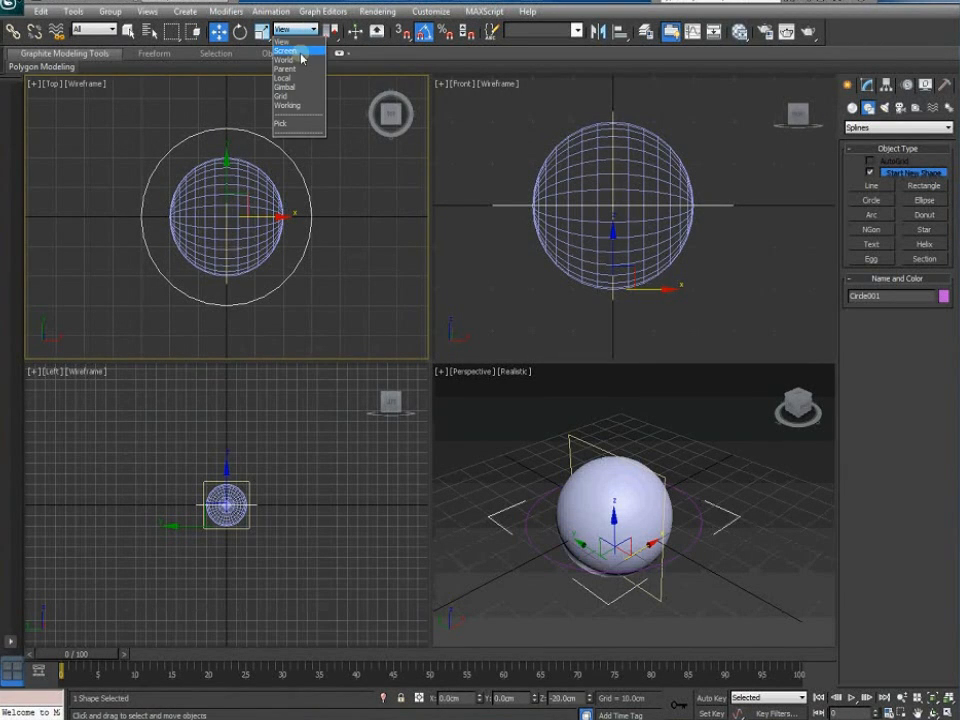
{"action": "left_click", "coordinate": [292, 78]}
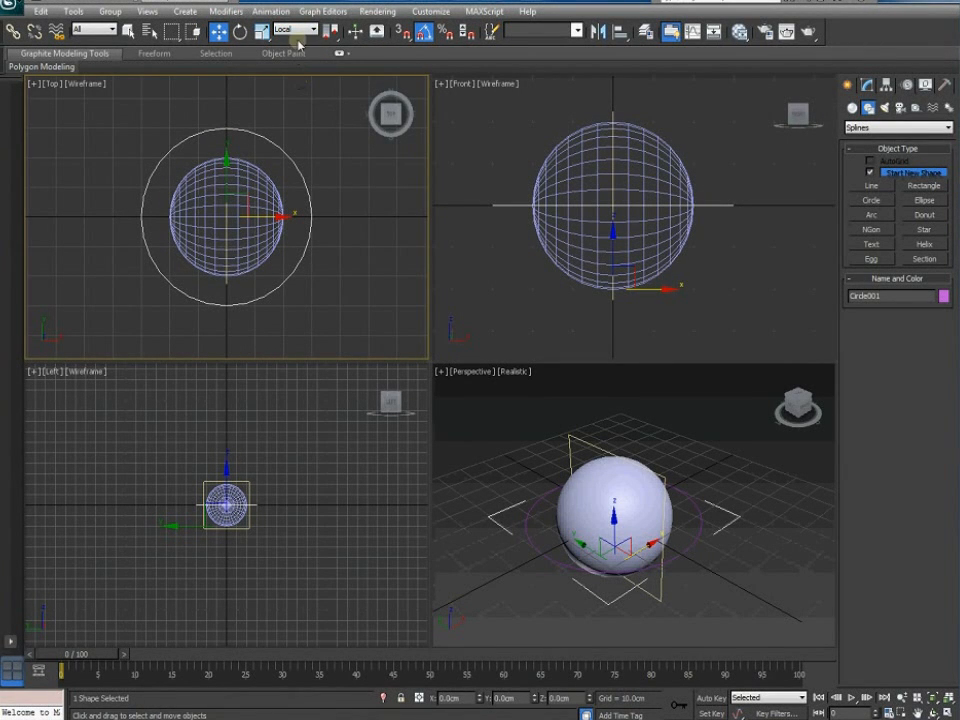
Test-move the circle and ball along X and Z, undoing each move
{"action": "left_click", "coordinate": [317, 257]}
{"action": "left_click", "coordinate": [304, 254]}
{"action": "left_click_drag", "start_coordinate": [275, 216], "coordinate": [200, 222]}
{"action": "key", "text": "ctrl+z"}
{"action": "left_click_drag", "start_coordinate": [612, 515], "coordinate": [630, 479]}
{"action": "key", "text": "ctrl+z"}
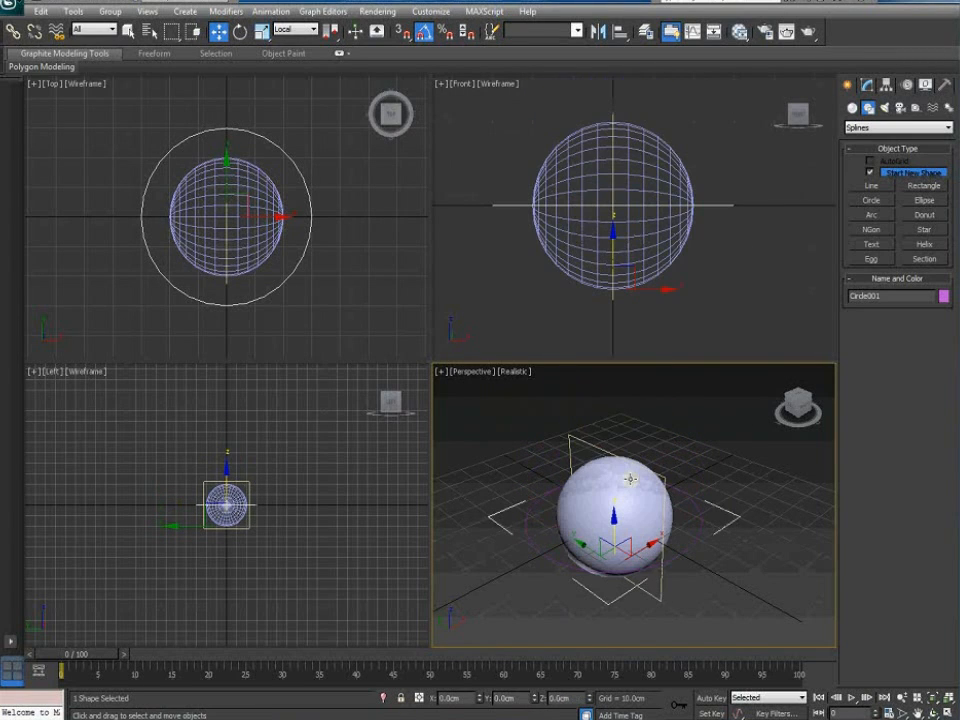
Select the rectangle and set the reference coordinate system to Gimbal
{"action": "left_click", "coordinate": [380, 304]}
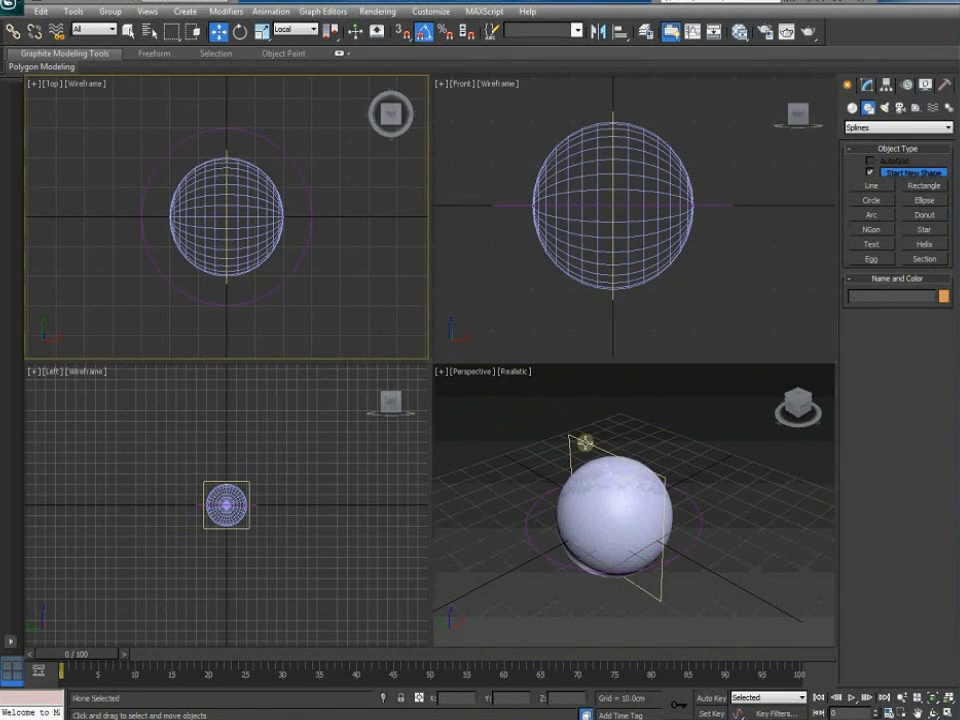
{"action": "left_click", "coordinate": [582, 442]}
{"action": "left_click", "coordinate": [311, 30]}
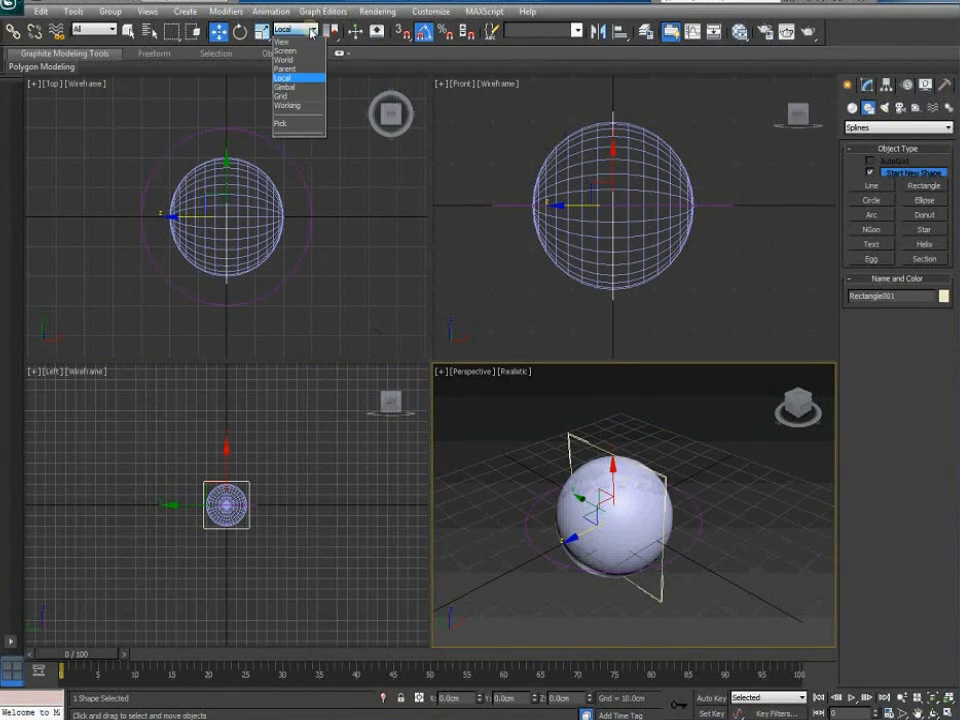
{"action": "left_click", "coordinate": [294, 87]}
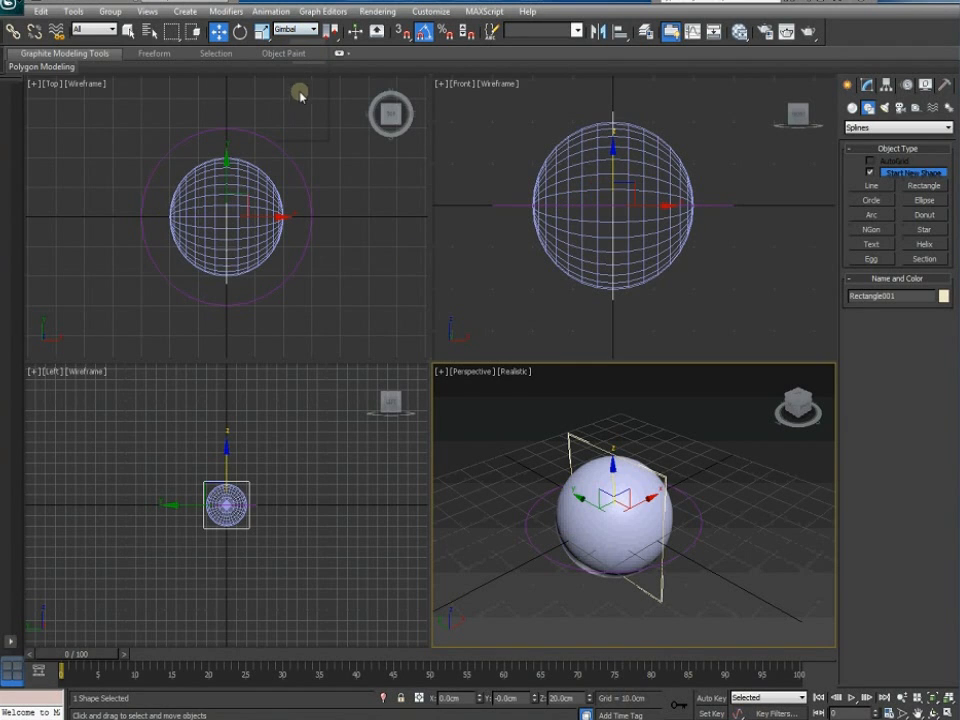
{"action": "left_click", "coordinate": [240, 31]}
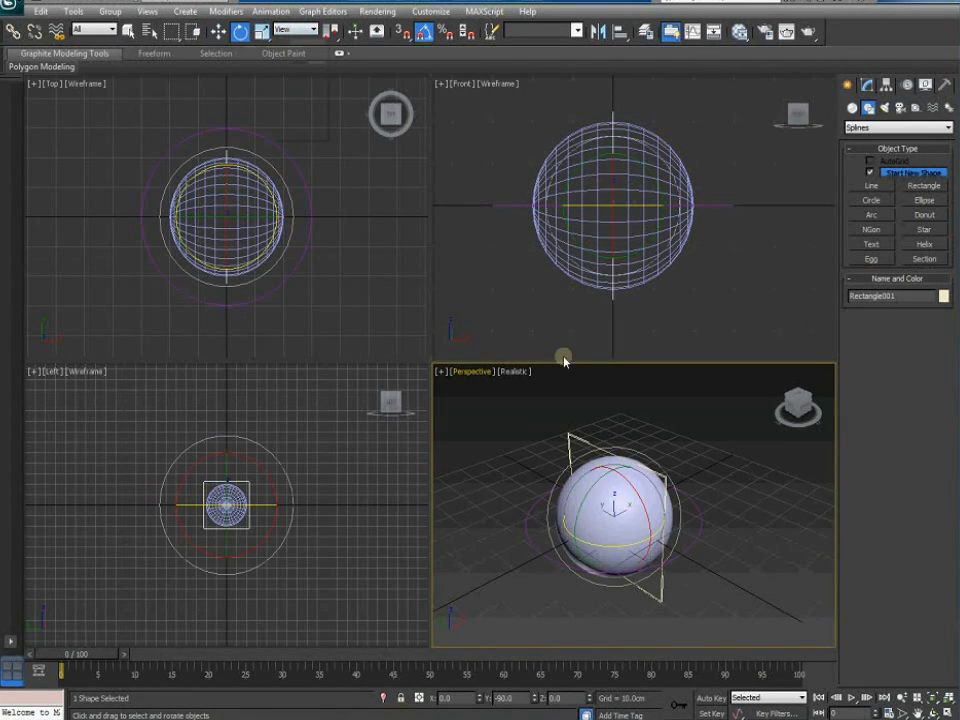
{"action": "left_click_drag", "start_coordinate": [586, 500], "coordinate": [579, 519]}
{"action": "left_click_drag", "start_coordinate": [632, 484], "coordinate": [638, 515]}
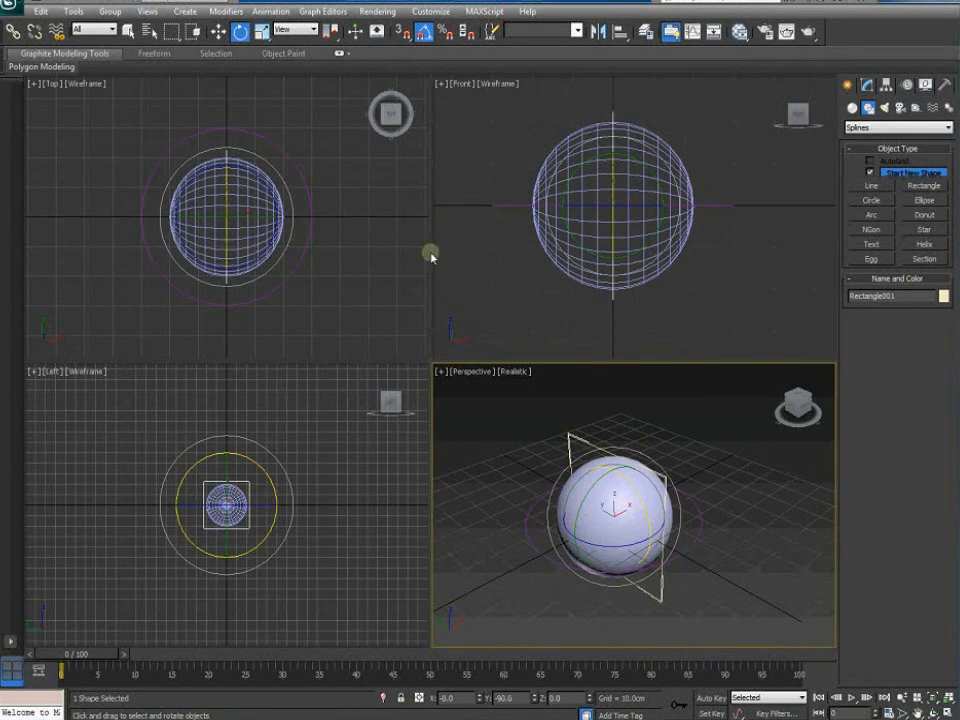
{"action": "left_click", "coordinate": [218, 31]}
{"action": "left_click", "coordinate": [292, 30]}
{"action": "left_click", "coordinate": [296, 78]}
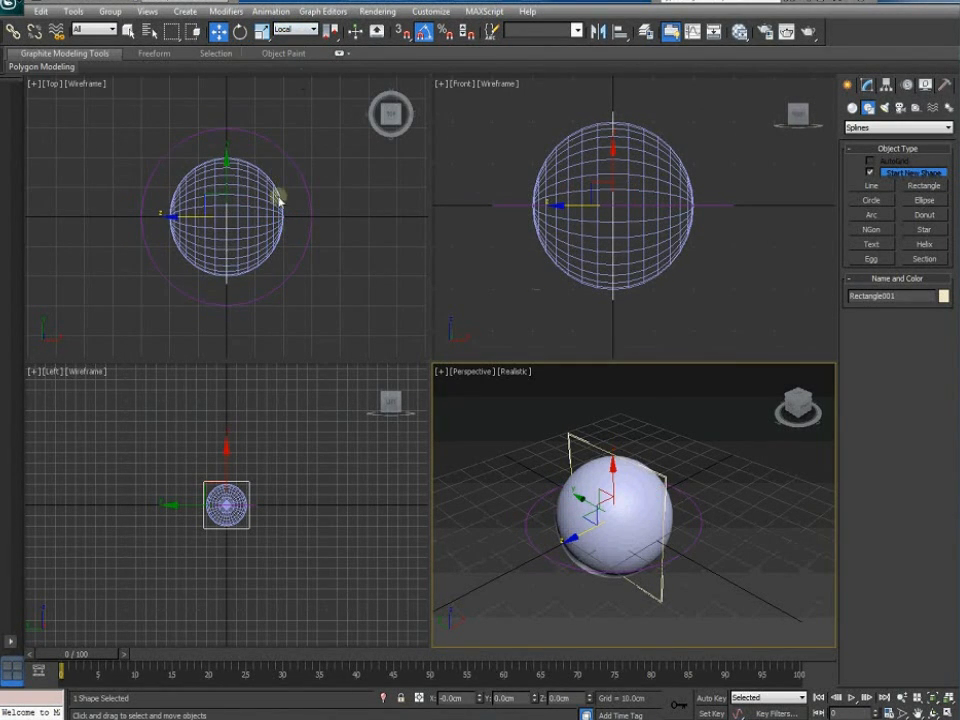
{"action": "left_click", "coordinate": [695, 540]}
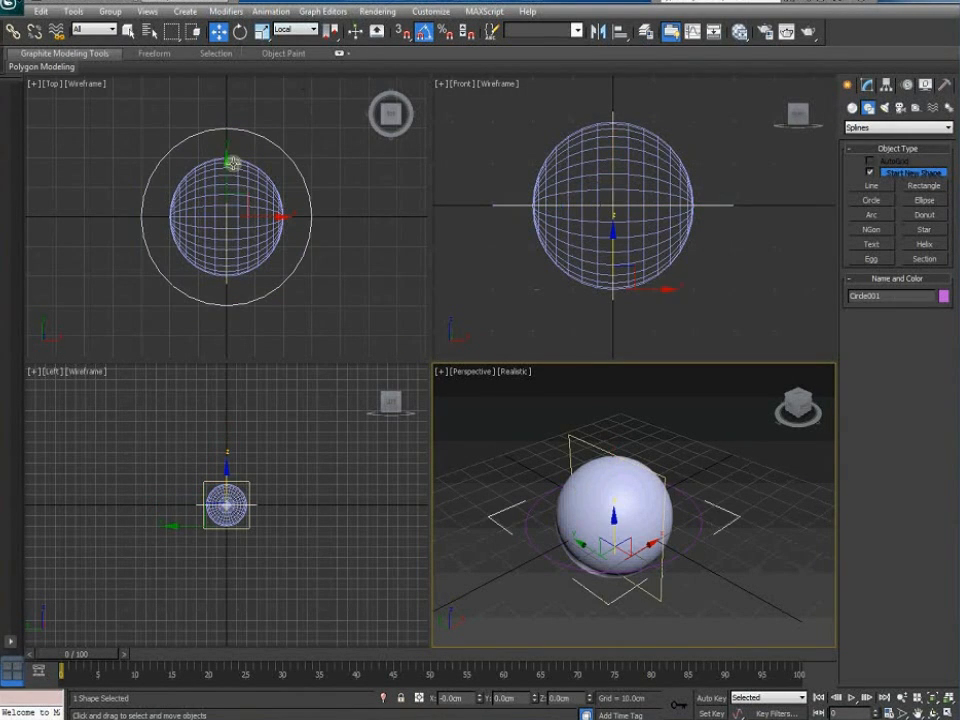
{"action": "left_click", "coordinate": [240, 31]}
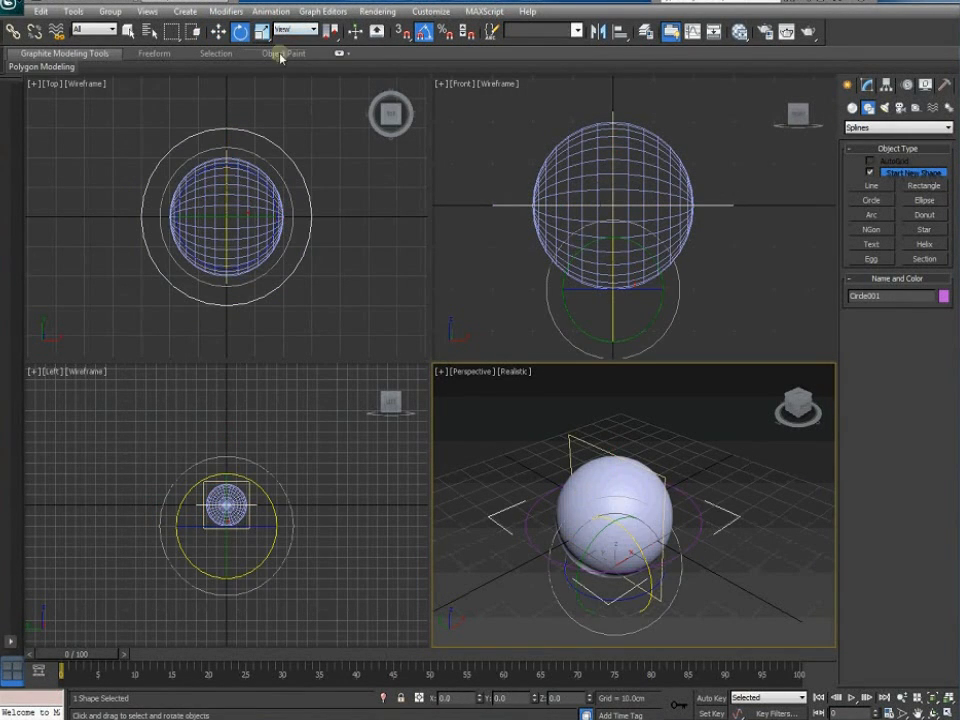
{"action": "left_click", "coordinate": [583, 440]}
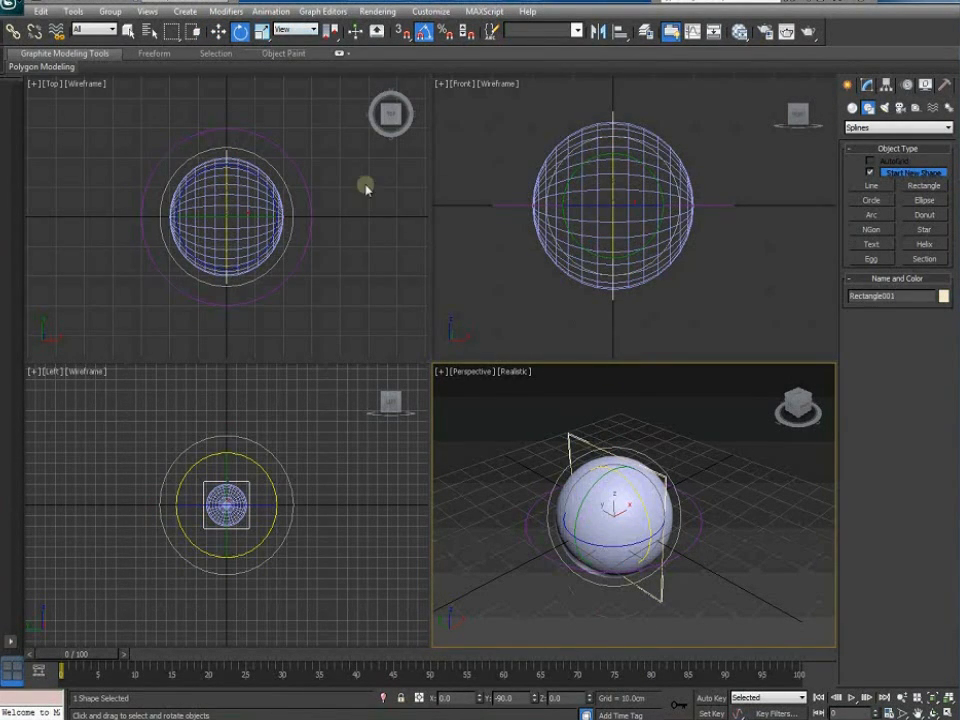
{"action": "left_click", "coordinate": [297, 31]}
{"action": "left_click", "coordinate": [287, 86]}
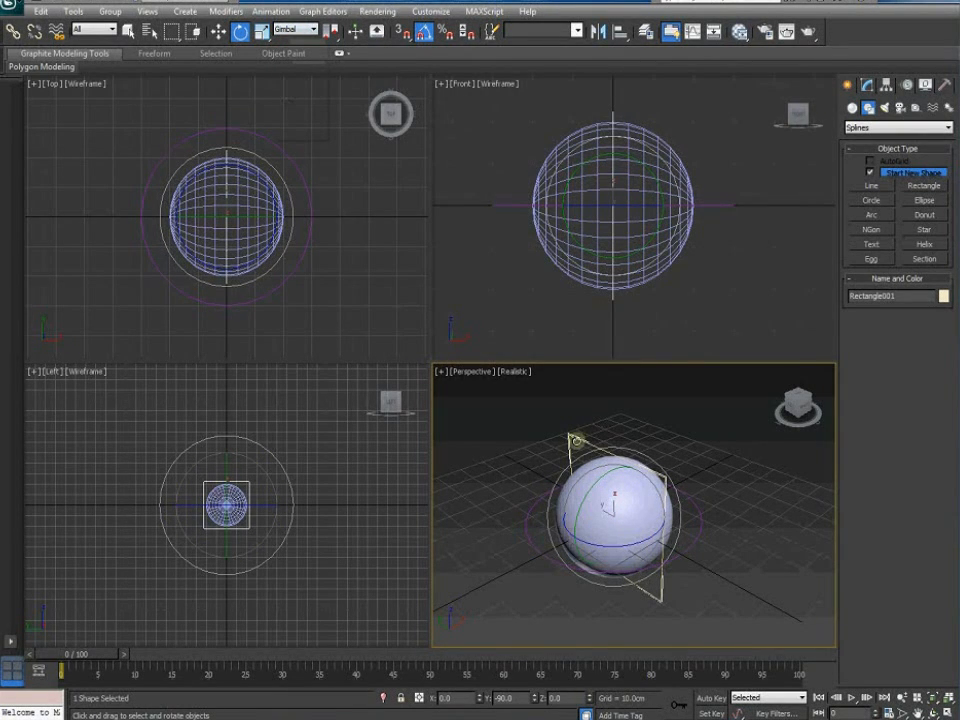
{"action": "left_click", "coordinate": [528, 439]}
{"action": "left_click", "coordinate": [580, 446]}
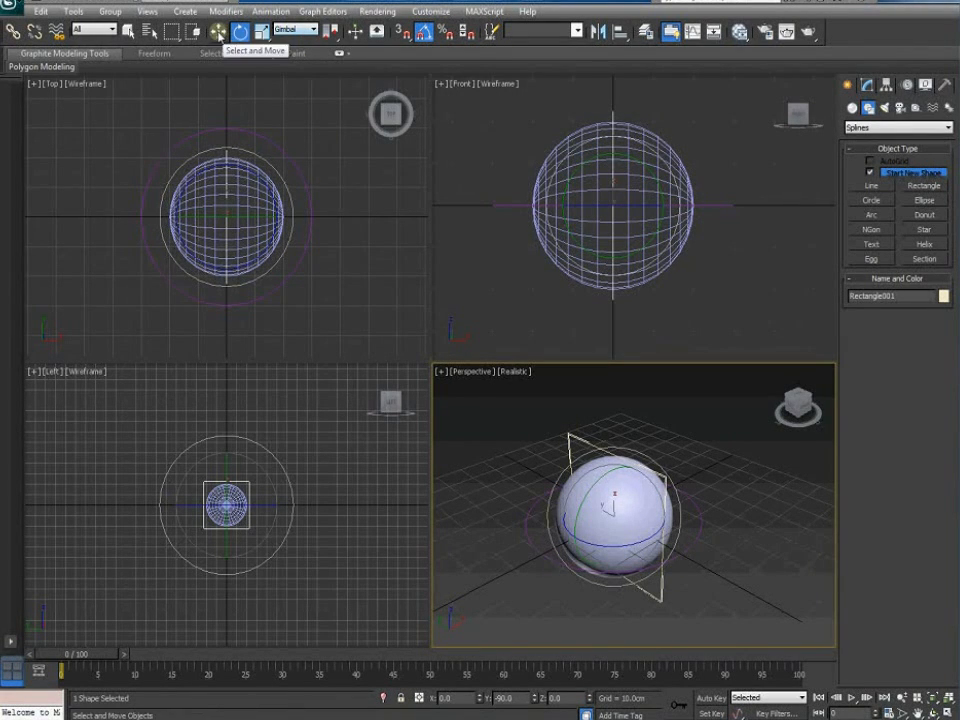
{"action": "left_click", "coordinate": [218, 32]}
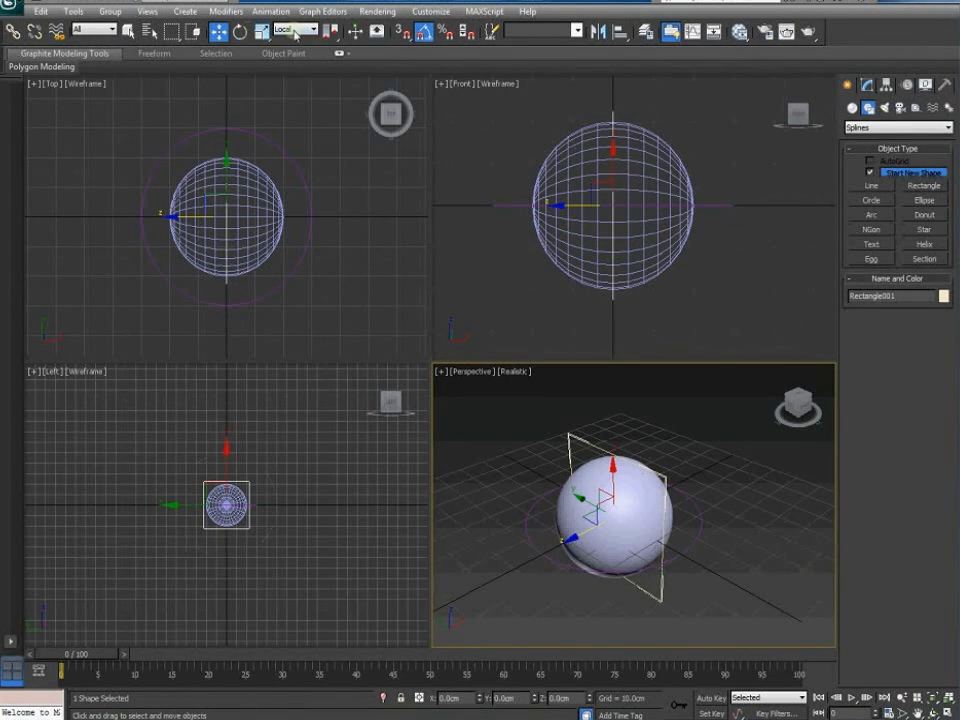
{"action": "left_click", "coordinate": [690, 544]}
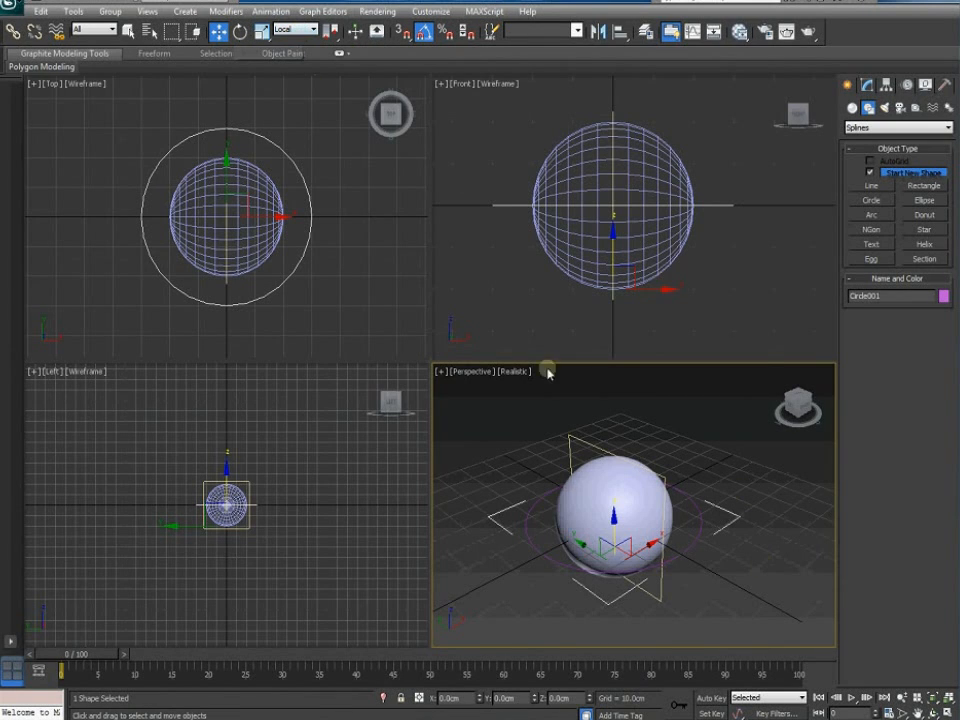
{"action": "left_click", "coordinate": [241, 31]}
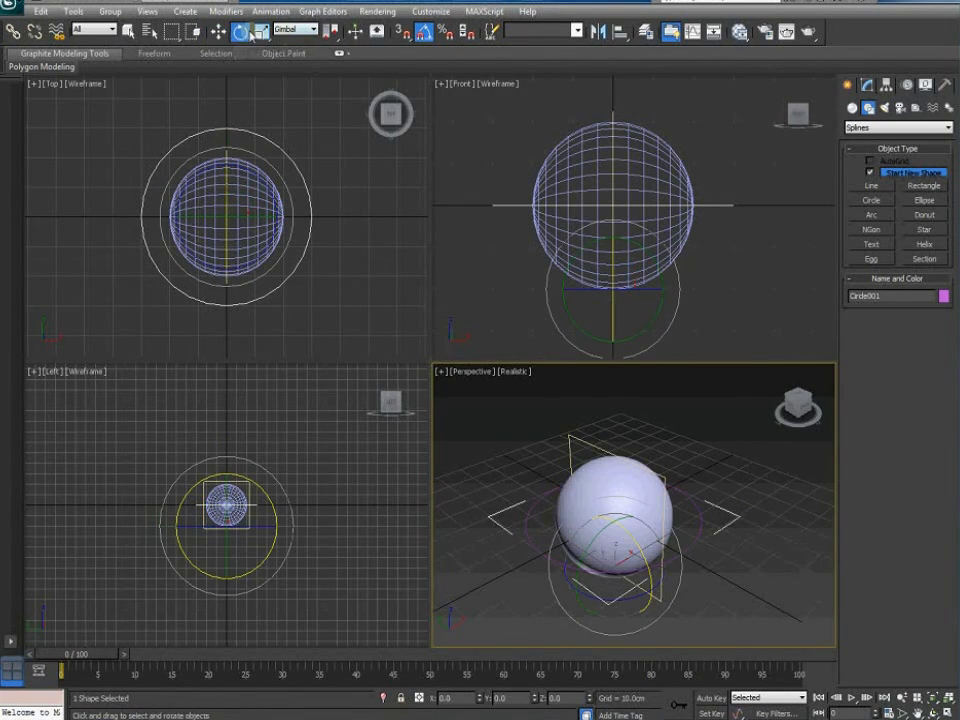
{"action": "left_click", "coordinate": [751, 528]}
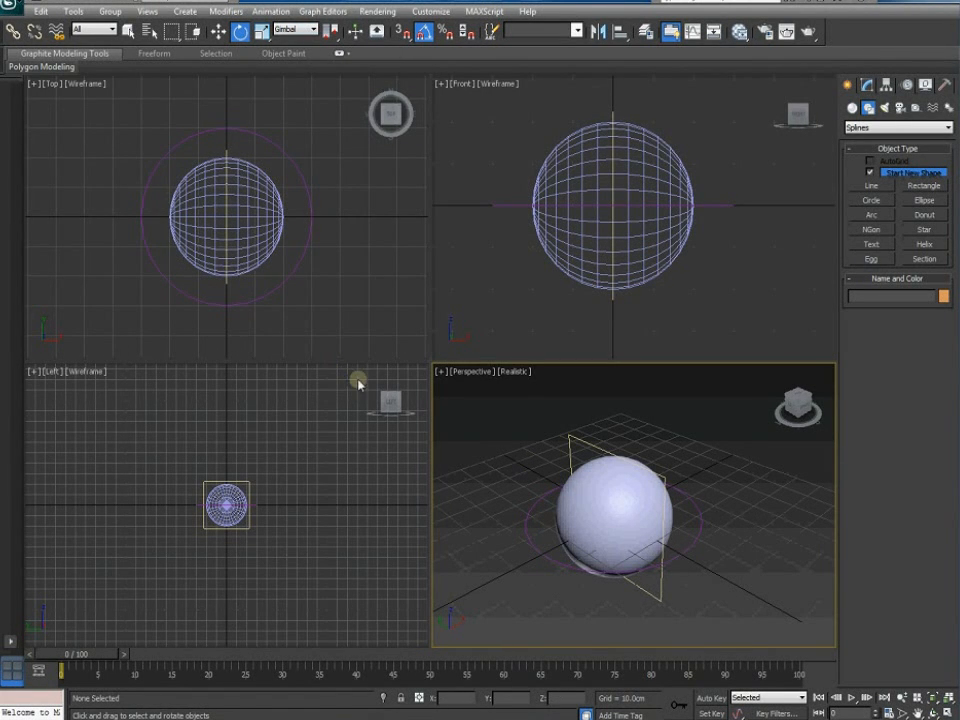
Lock the circle's rotation on X, Y and Z in Hierarchy Link Info
{"action": "left_click", "coordinate": [697, 507]}
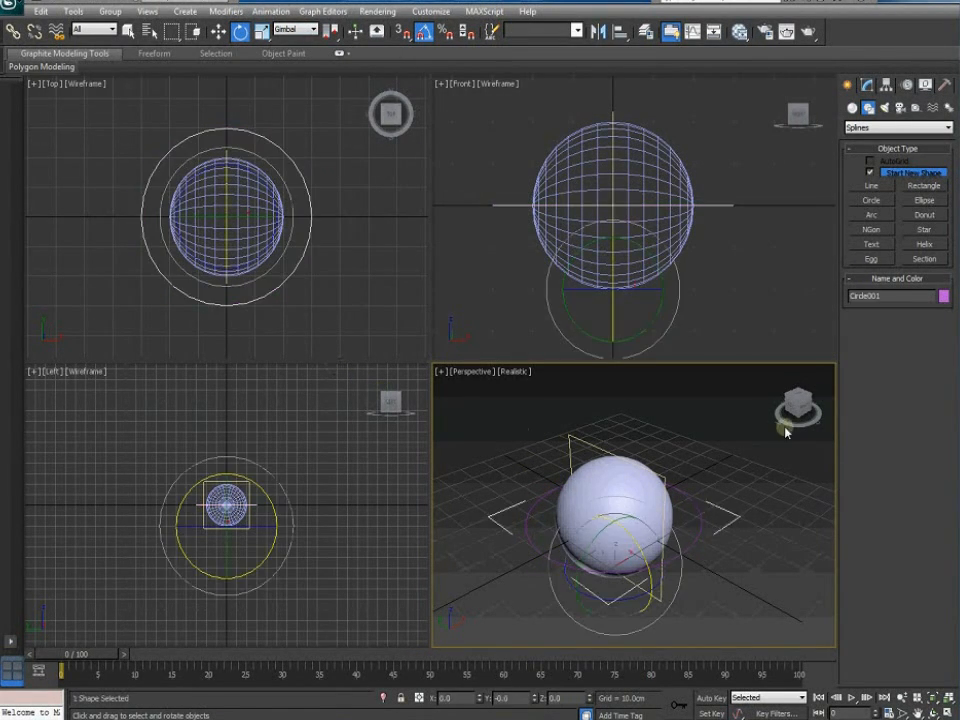
{"action": "left_click", "coordinate": [886, 85]}
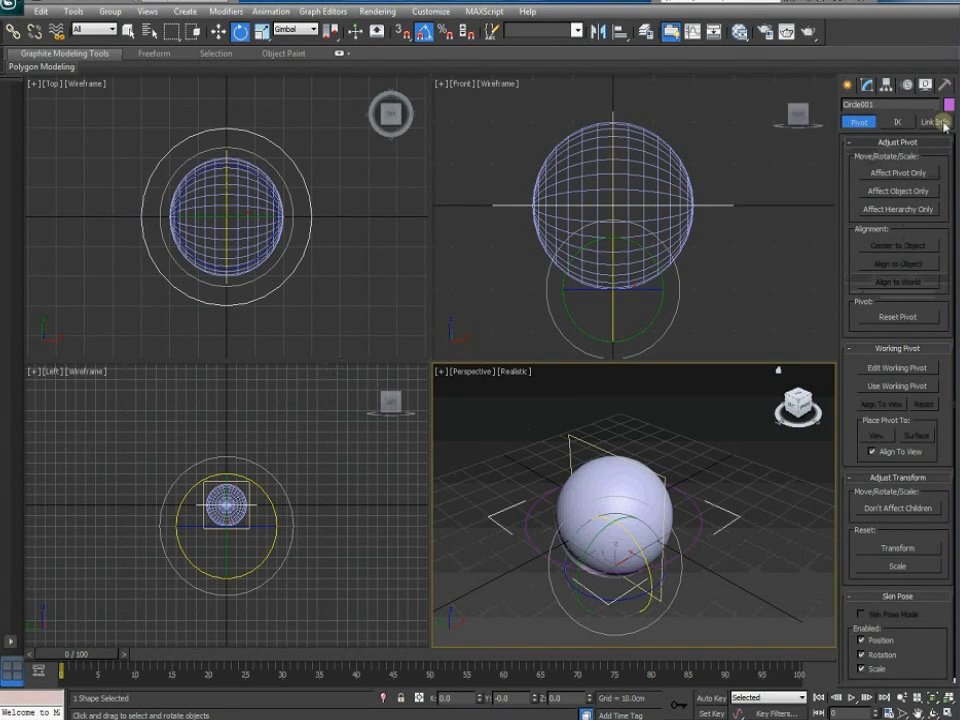
{"action": "left_click", "coordinate": [935, 122]}
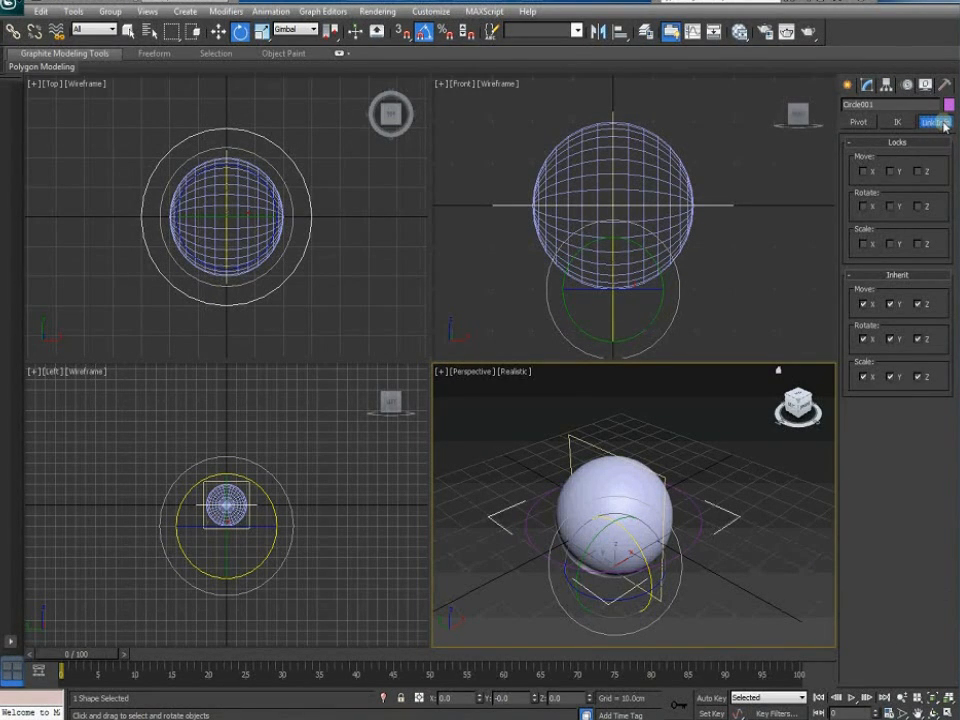
{"action": "left_click", "coordinate": [866, 207]}
{"action": "left_click", "coordinate": [891, 207]}
{"action": "left_click", "coordinate": [921, 207]}
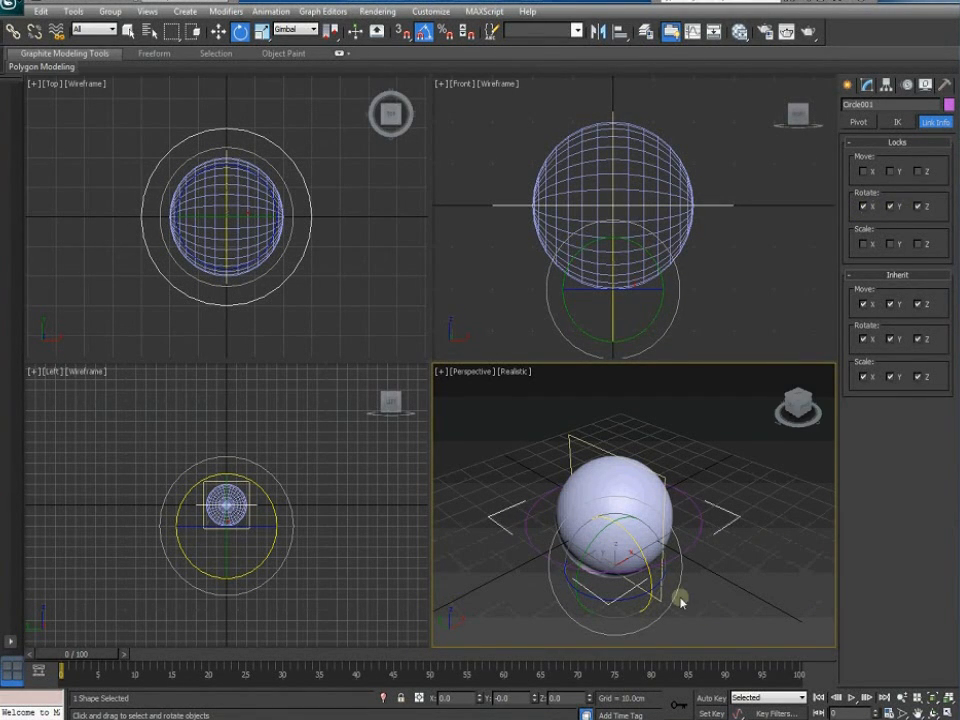
Test that the circle control no longer rotates about X or Y
{"action": "left_click", "coordinate": [700, 522]}
{"action": "left_click", "coordinate": [601, 543]}
{"action": "left_click_drag", "start_coordinate": [590, 547], "coordinate": [608, 503]}
{"action": "mouse_move", "coordinate": [639, 544]}
{"action": "left_mouse_down"}
{"action": "mouse_move", "coordinate": [650, 575]}
{"action": "mouse_move", "coordinate": [644, 556]}
{"action": "left_mouse_up"}
{"action": "left_click", "coordinate": [704, 504]}
Lock the rectangle's Move X, Y, Z and Scale axes in Link Info
{"action": "left_click", "coordinate": [584, 442]}
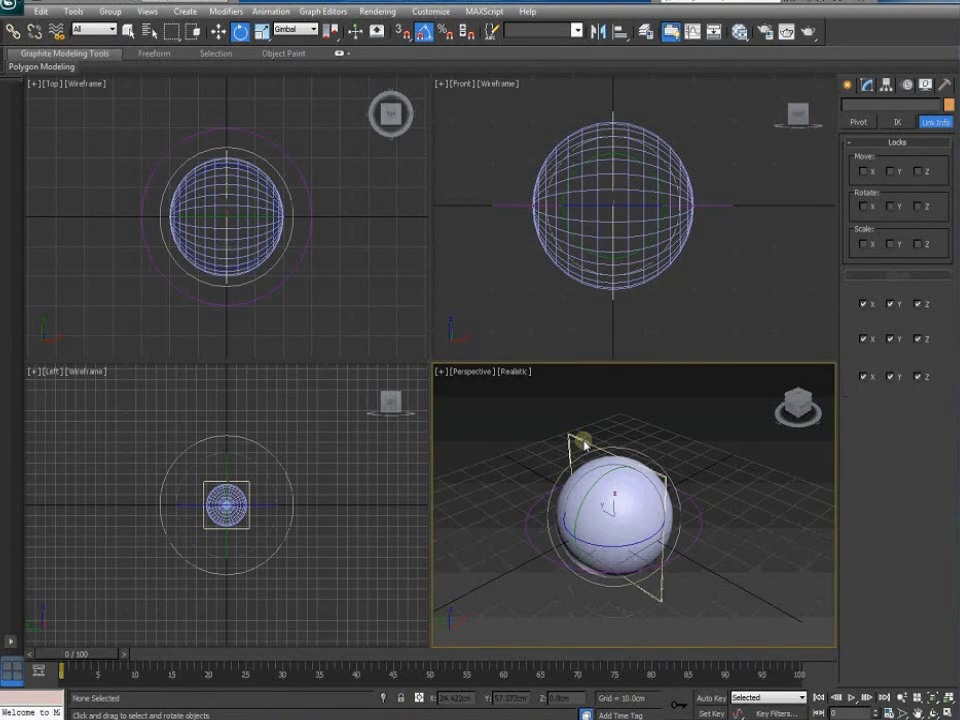
{"action": "left_click", "coordinate": [864, 172]}
{"action": "left_click", "coordinate": [918, 172]}
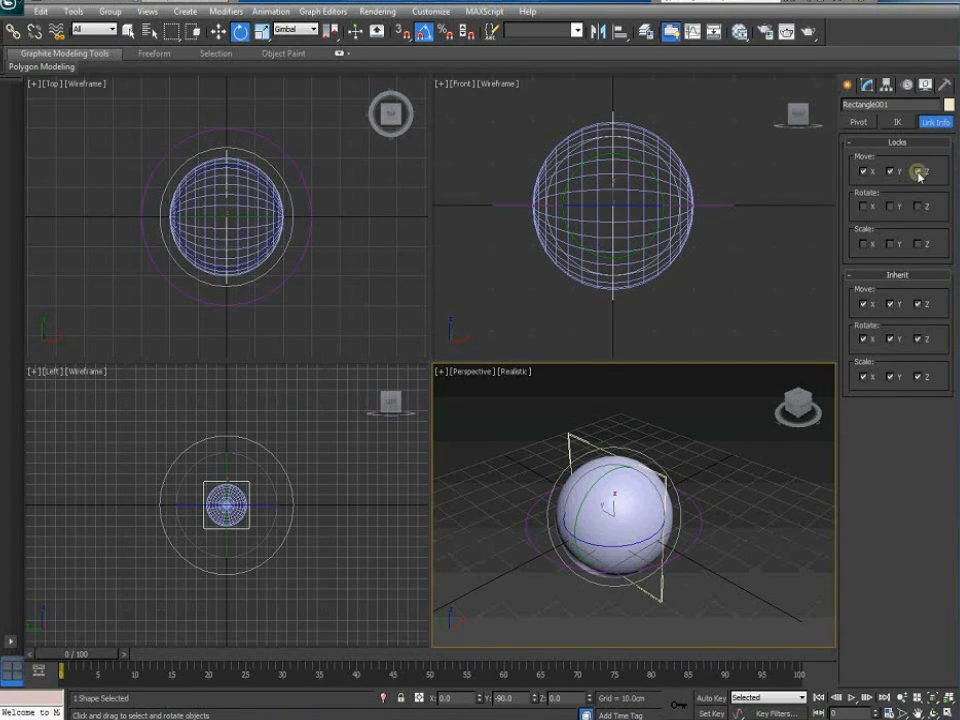
{"action": "left_click", "coordinate": [879, 242]}
{"action": "left_click", "coordinate": [863, 242]}
{"action": "left_click", "coordinate": [918, 243]}
Toggle the Move and Rotate tools, select the circle control, and switch to Move
{"action": "key", "text": "w"}
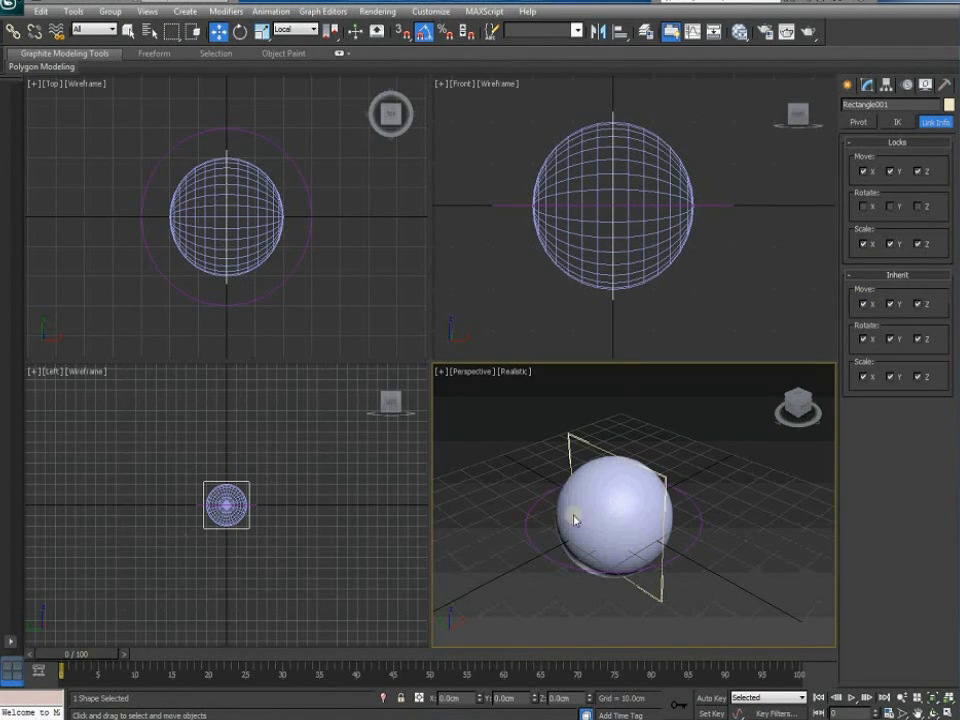
{"action": "key", "text": "e"}
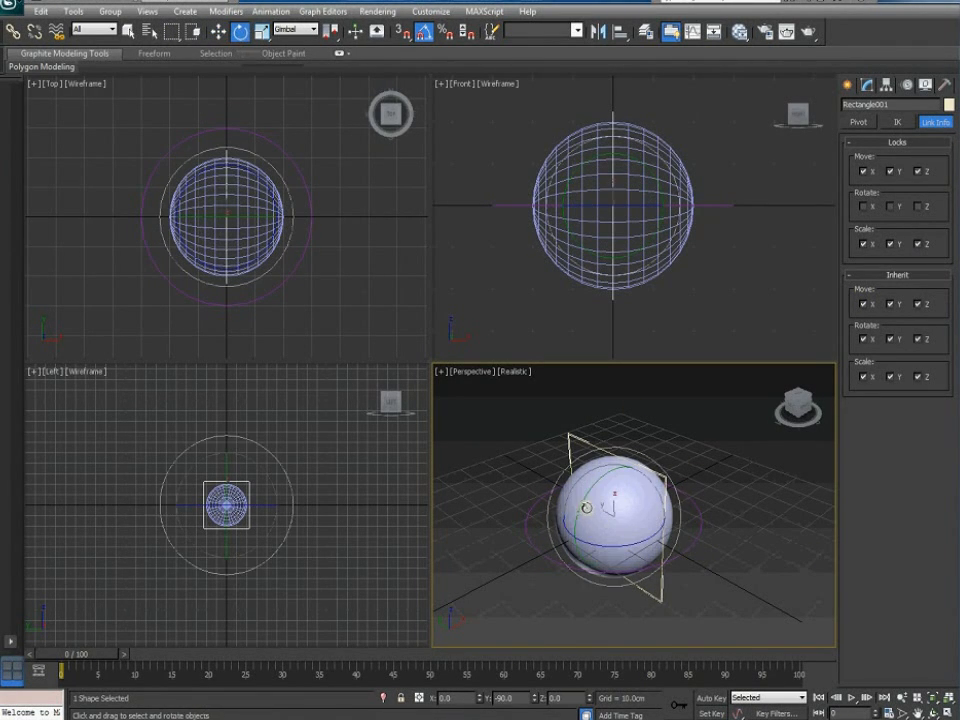
{"action": "left_click", "coordinate": [700, 517]}
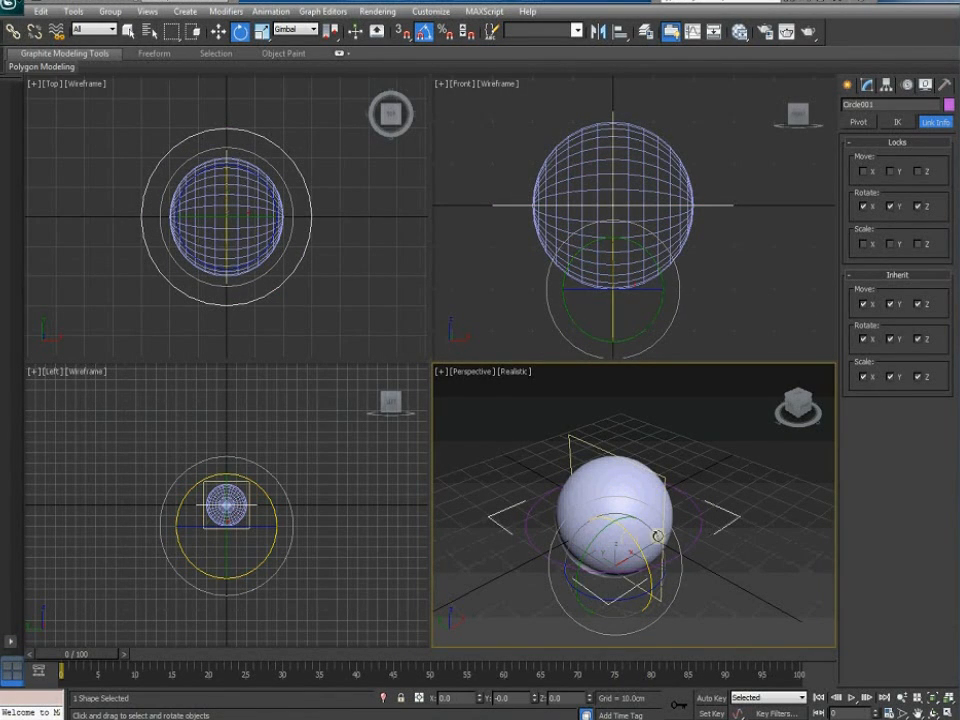
{"action": "left_click", "coordinate": [218, 32]}
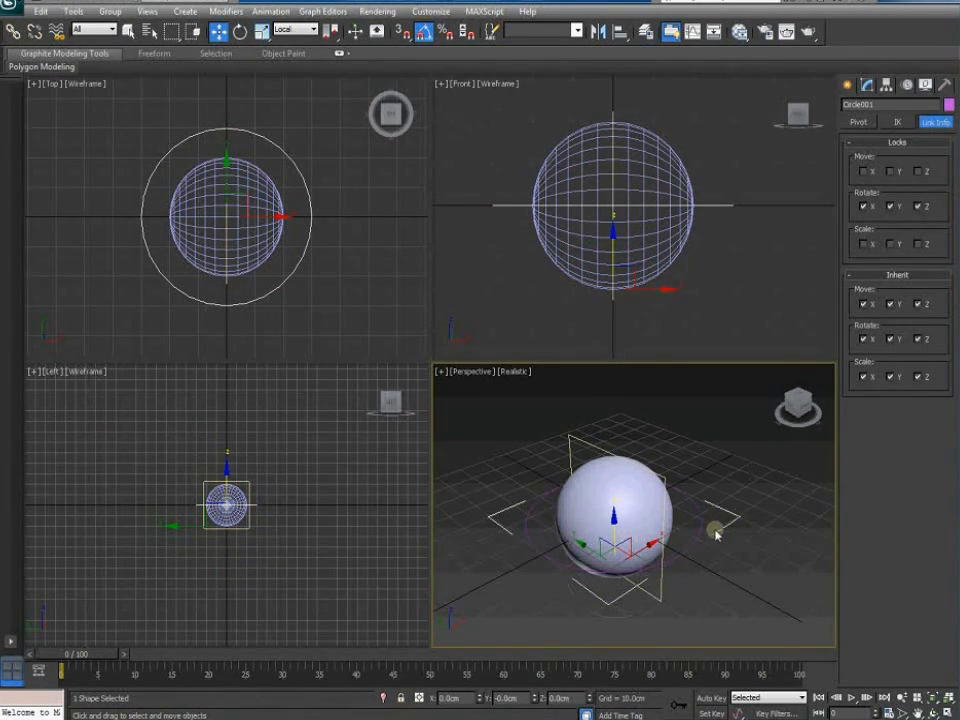
Show the spline shape types in the Create panel and orbit the Perspective view slightly around the ball
{"action": "left_click", "coordinate": [847, 84]}
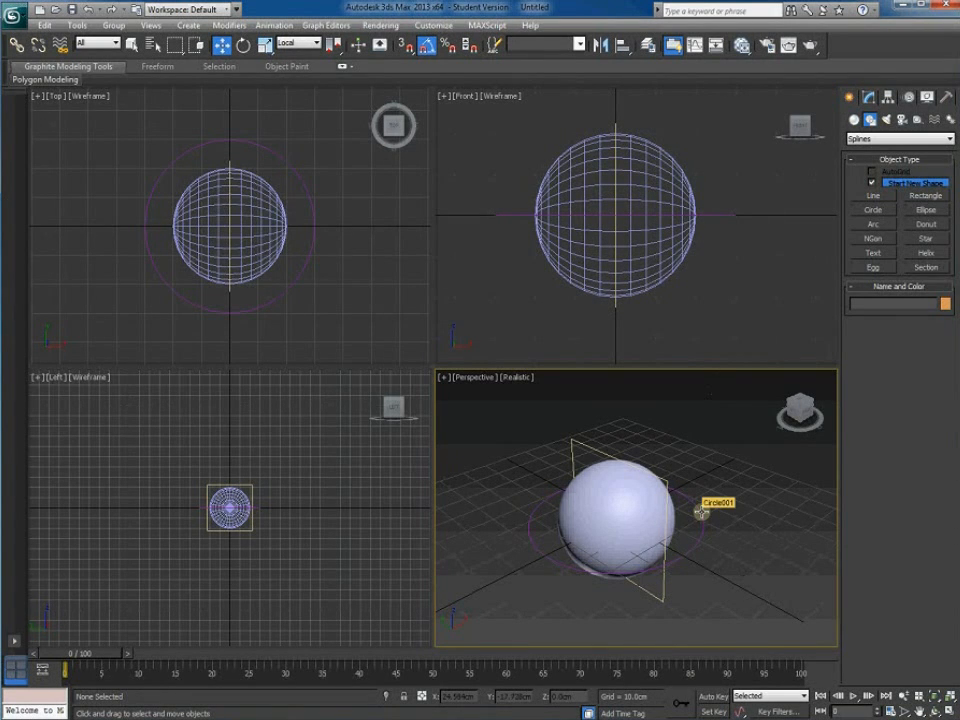
{"action": "middle_click_drag", "start_coordinate": [686, 536], "coordinate": [690, 508], "text": "alt"}
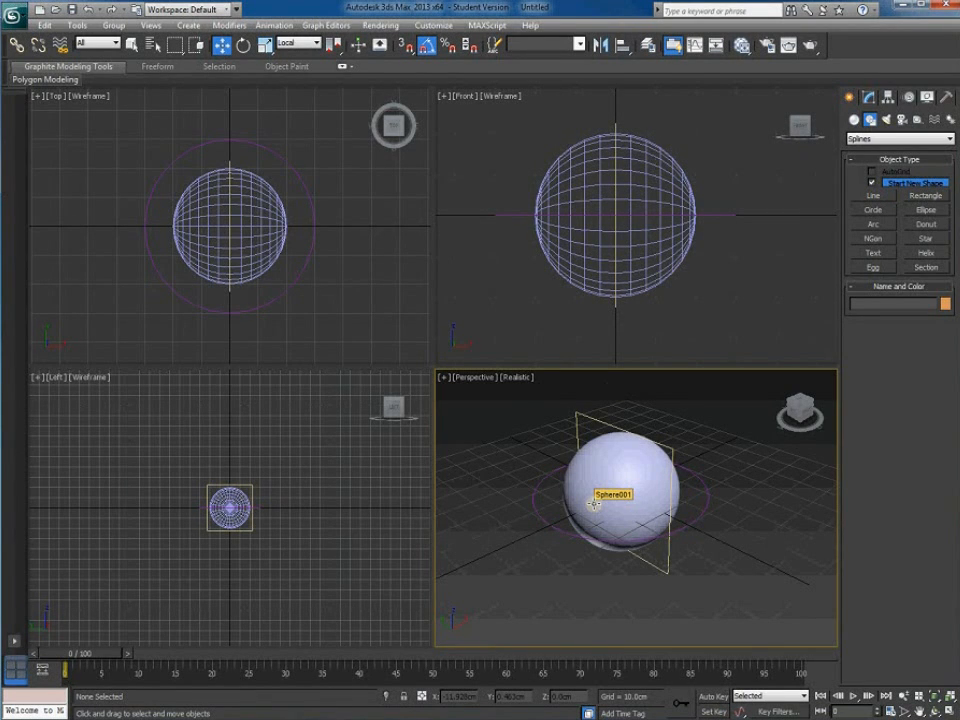
Add a new Standard material (Material #25) in the Slate Material Editor and assign it to the sphere
{"action": "key", "text": "m"}
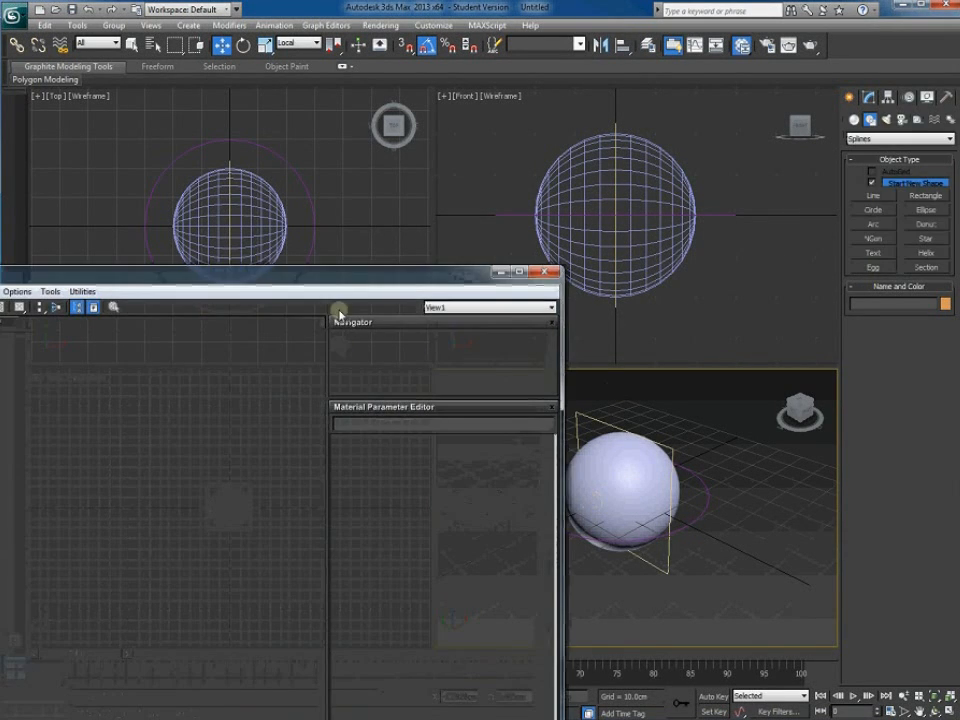
{"action": "left_click_drag", "start_coordinate": [334, 284], "coordinate": [265, 53]}
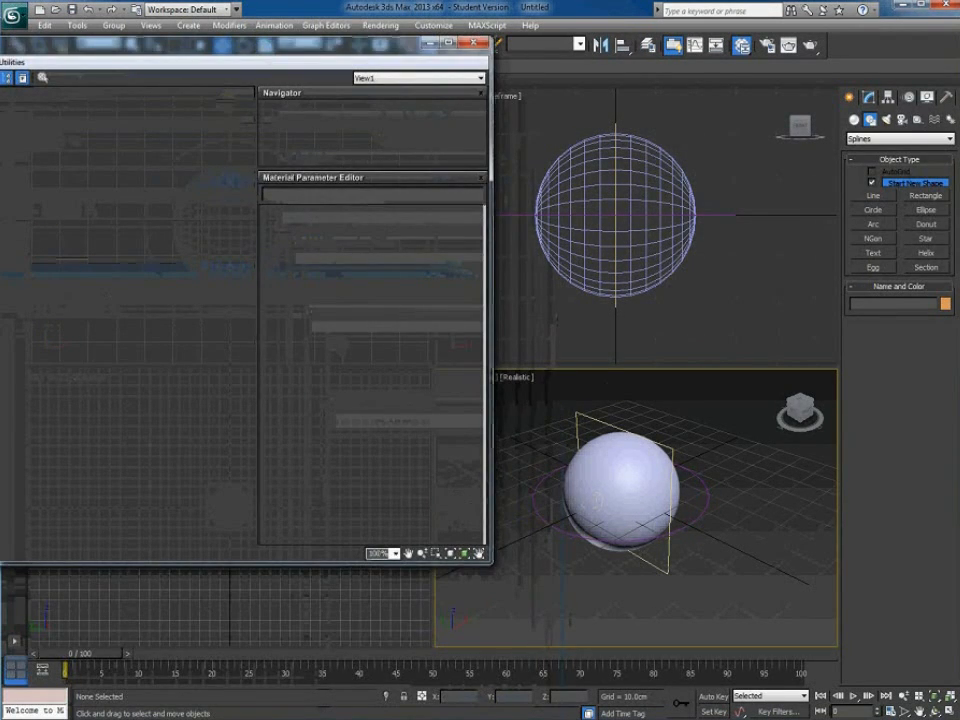
{"action": "left_click_drag", "start_coordinate": [0, 236], "coordinate": [80, 236]}
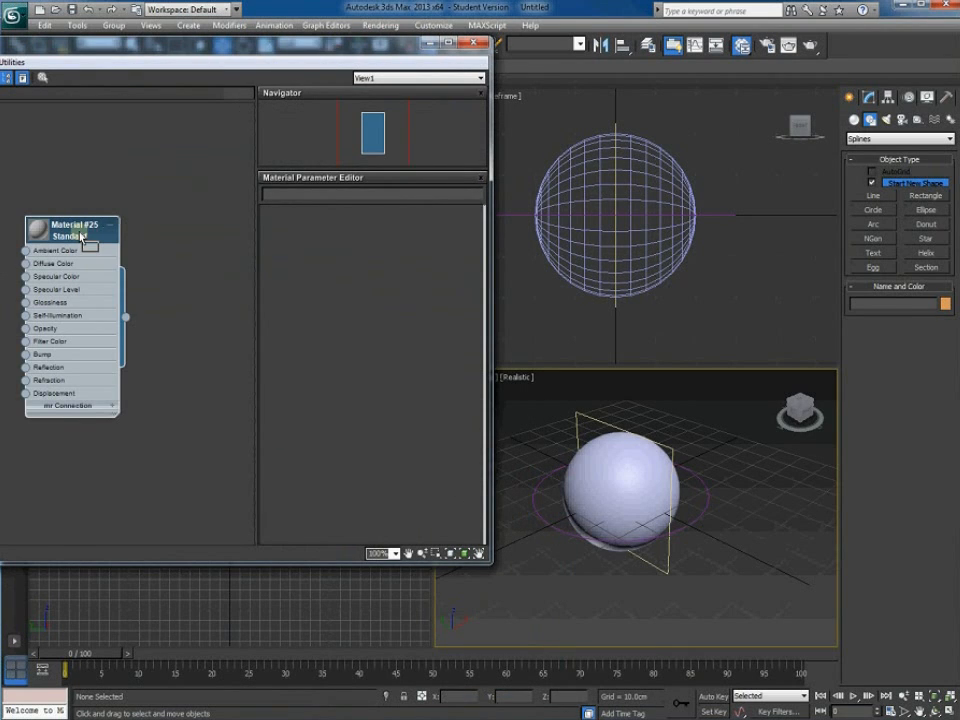
{"action": "left_click", "coordinate": [612, 482]}
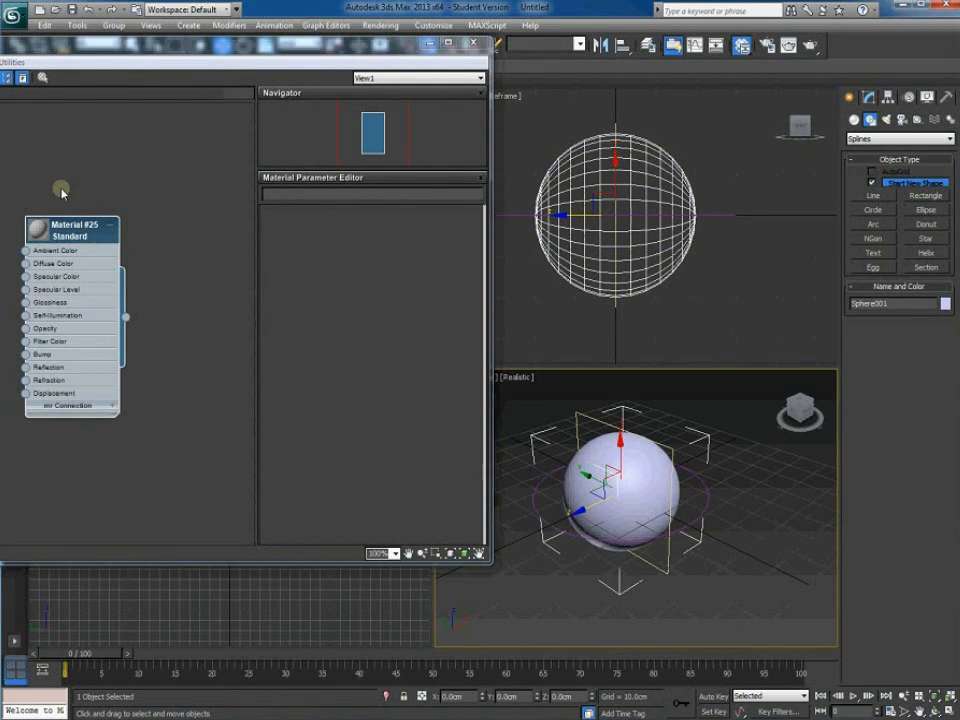
{"action": "right_click", "coordinate": [78, 236]}
{"action": "left_click", "coordinate": [120, 253]}
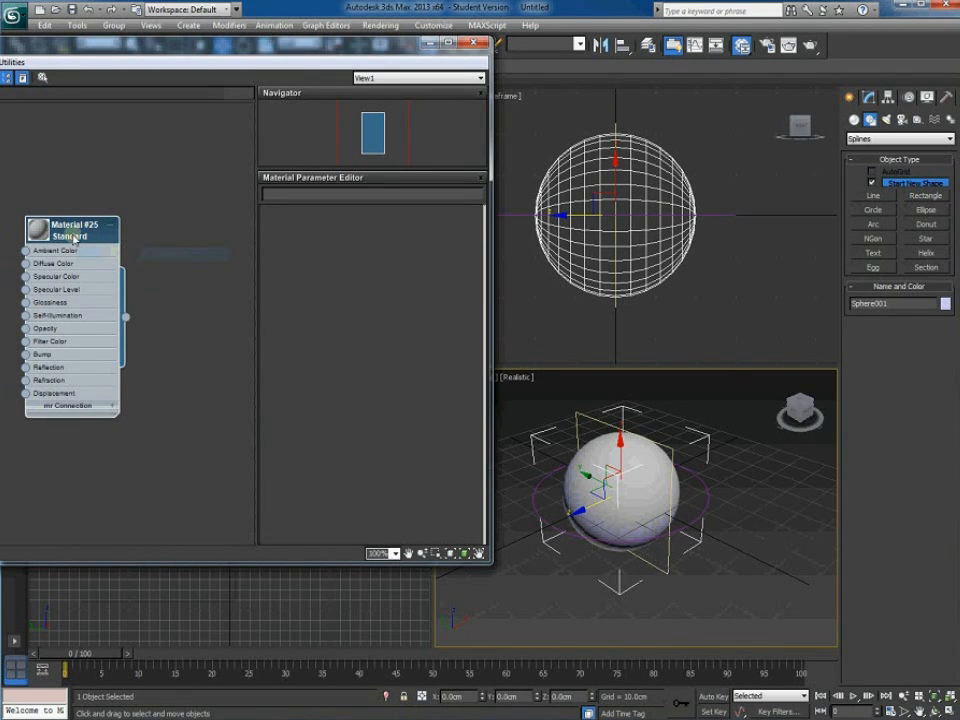
Open Material #25's parameters and bring up the map list for its diffuse colour
{"action": "left_click_drag", "start_coordinate": [101, 60], "coordinate": [408, 105]}
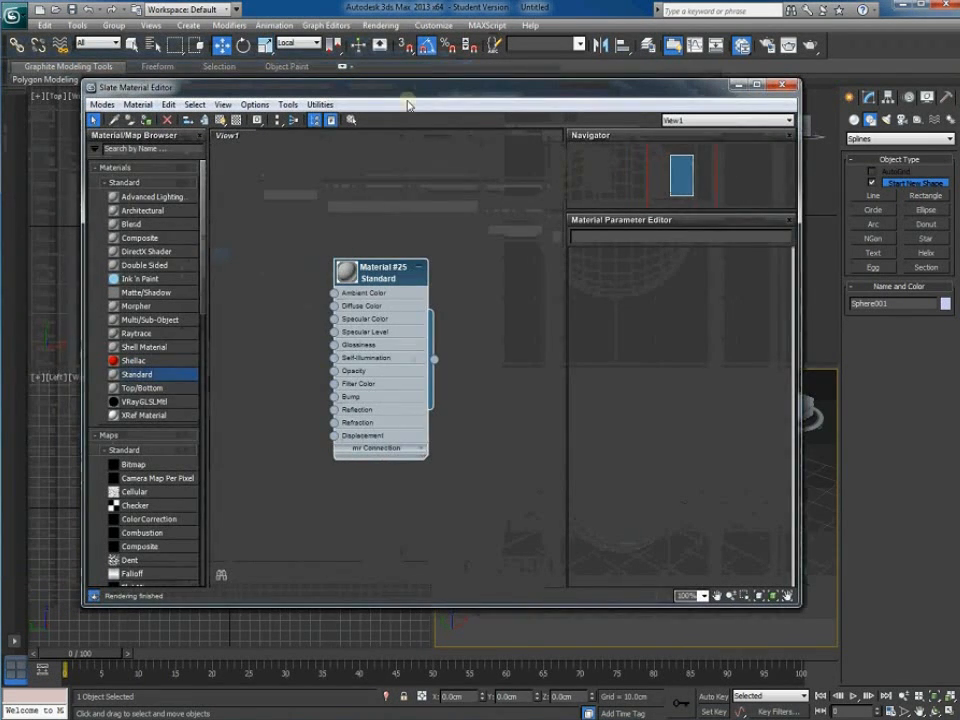
{"action": "double_click", "coordinate": [383, 279]}
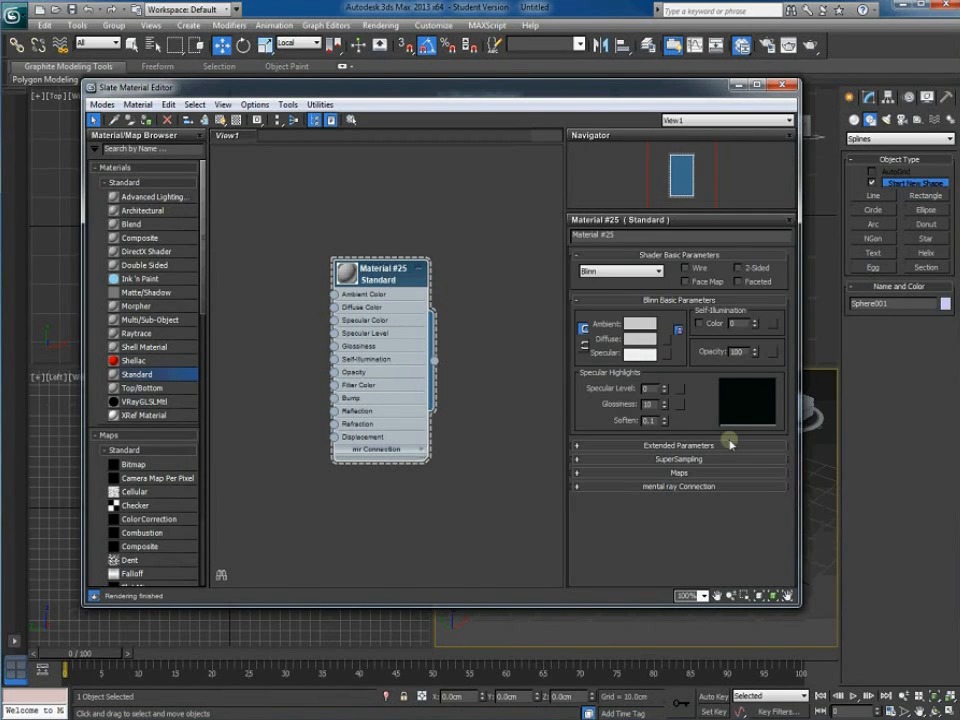
{"action": "left_click", "coordinate": [668, 342]}
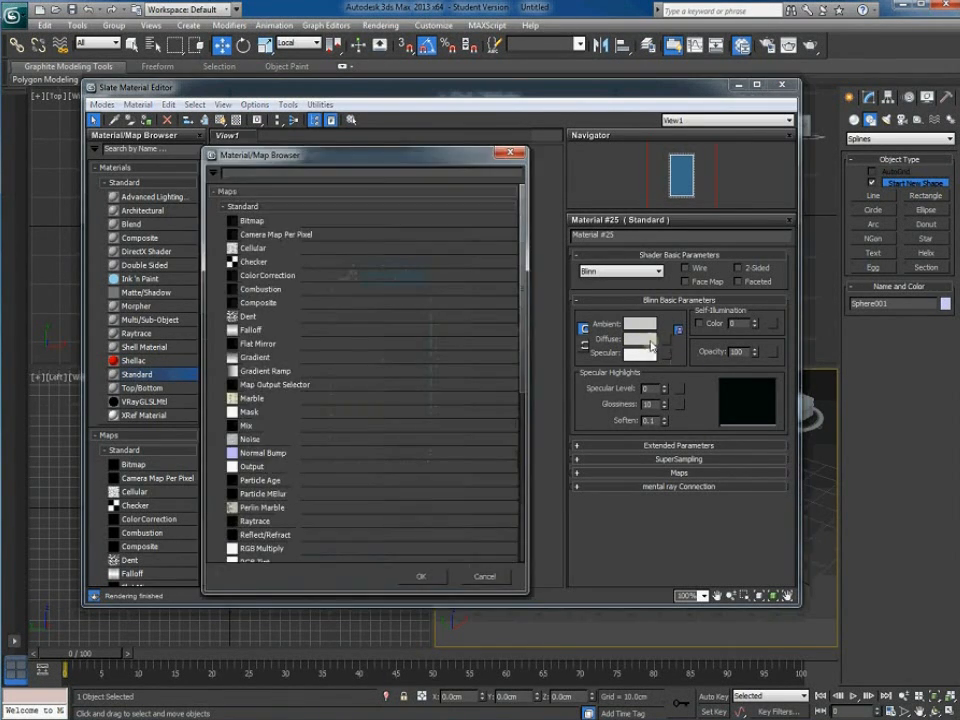
Apply a Checker map to the diffuse colour and show it shaded on the sphere in the viewport
{"action": "double_click", "coordinate": [254, 262]}
{"action": "left_click_drag", "start_coordinate": [557, 94], "coordinate": [314, 52]}
{"action": "left_click_drag", "start_coordinate": [42, 54], "coordinate": [92, 38]}
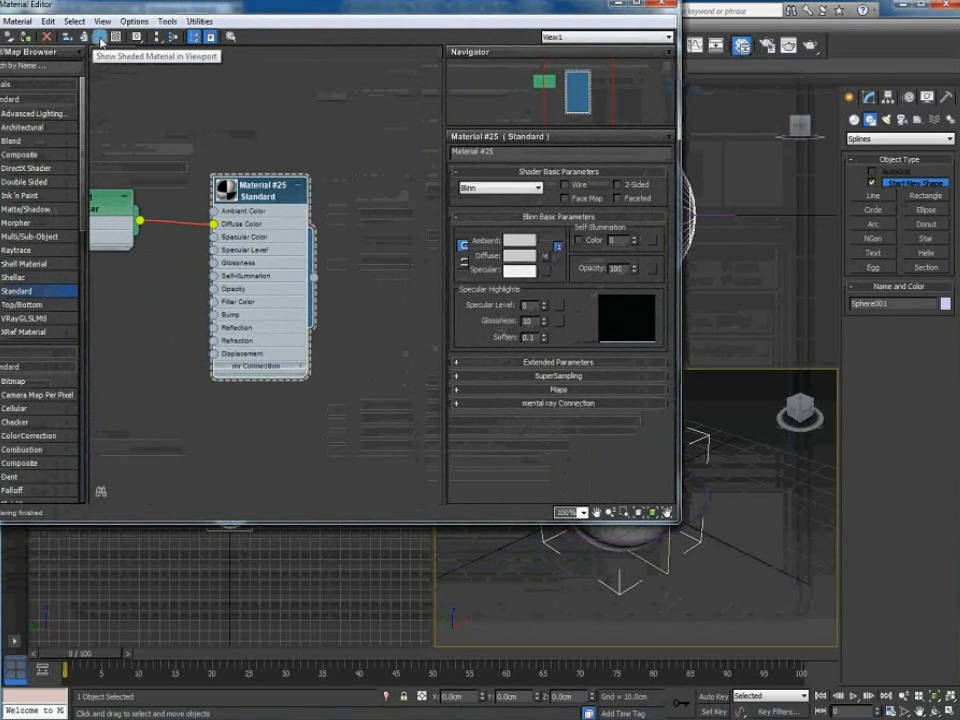
{"action": "left_click", "coordinate": [99, 36]}
{"action": "middle_click_drag", "start_coordinate": [631, 569], "coordinate": [743, 619]}
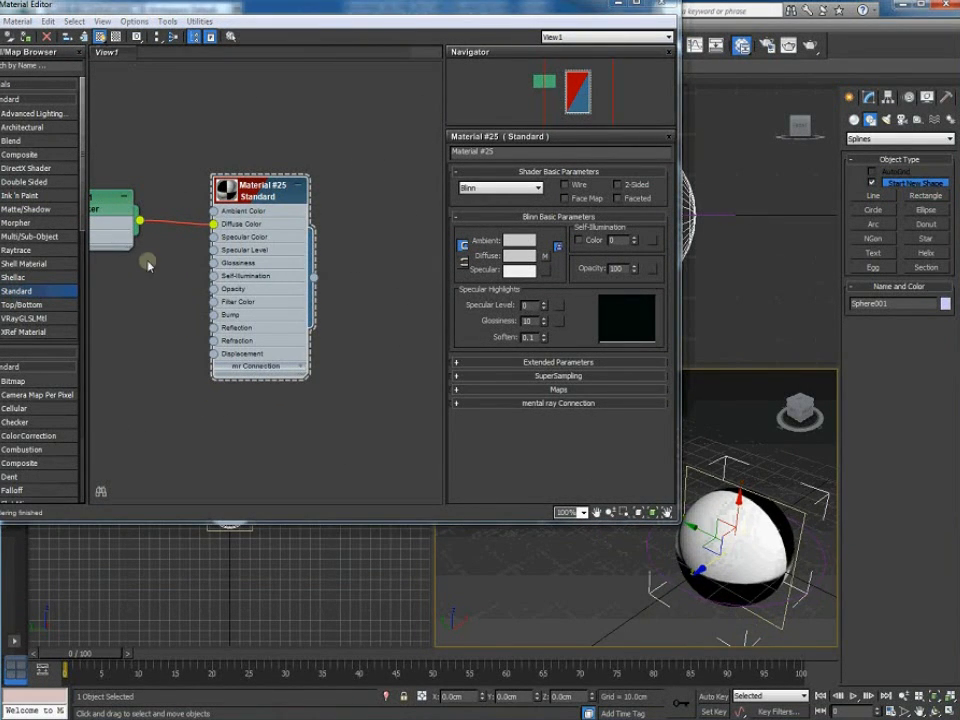
Set the Checker map's U tiling to 3.0, checking the pattern on the sphere
{"action": "double_click", "coordinate": [112, 208]}
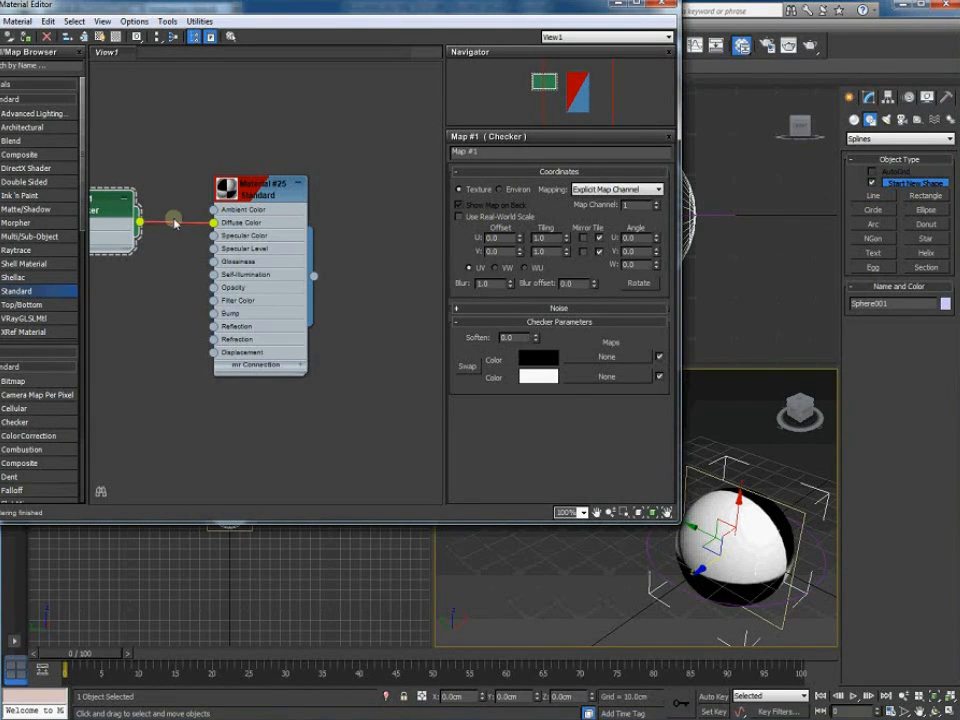
{"action": "left_click_drag", "start_coordinate": [550, 239], "coordinate": [476, 237]}
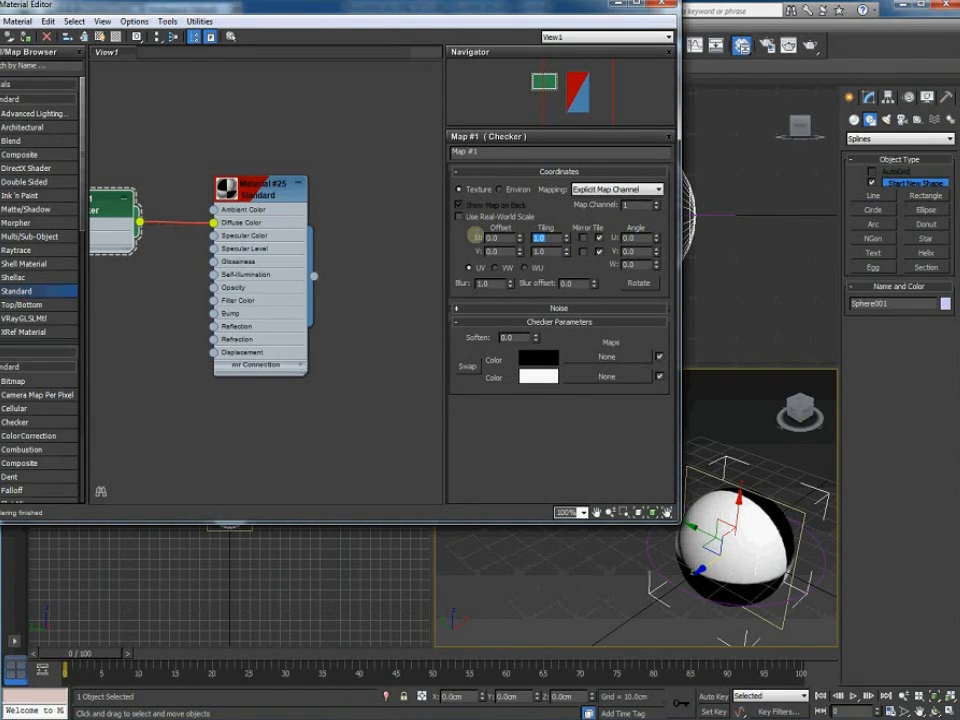
{"action": "type", "text": "2"}
{"action": "key", "text": "Return"}
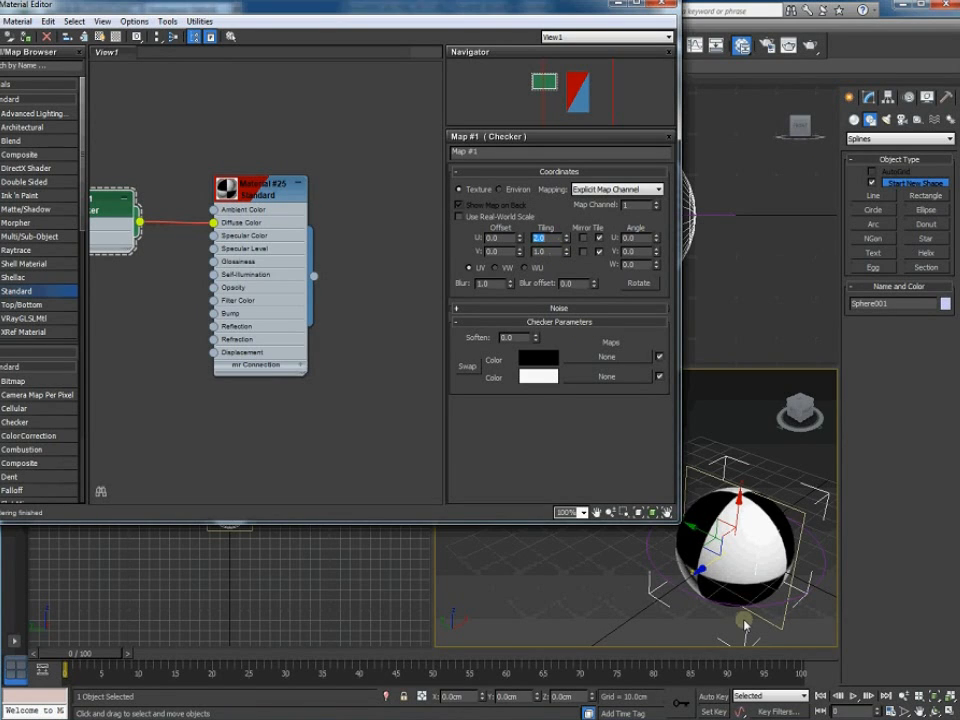
{"action": "left_click", "coordinate": [759, 564]}
{"action": "middle_click_drag", "start_coordinate": [759, 564], "coordinate": [696, 580], "text": "alt"}
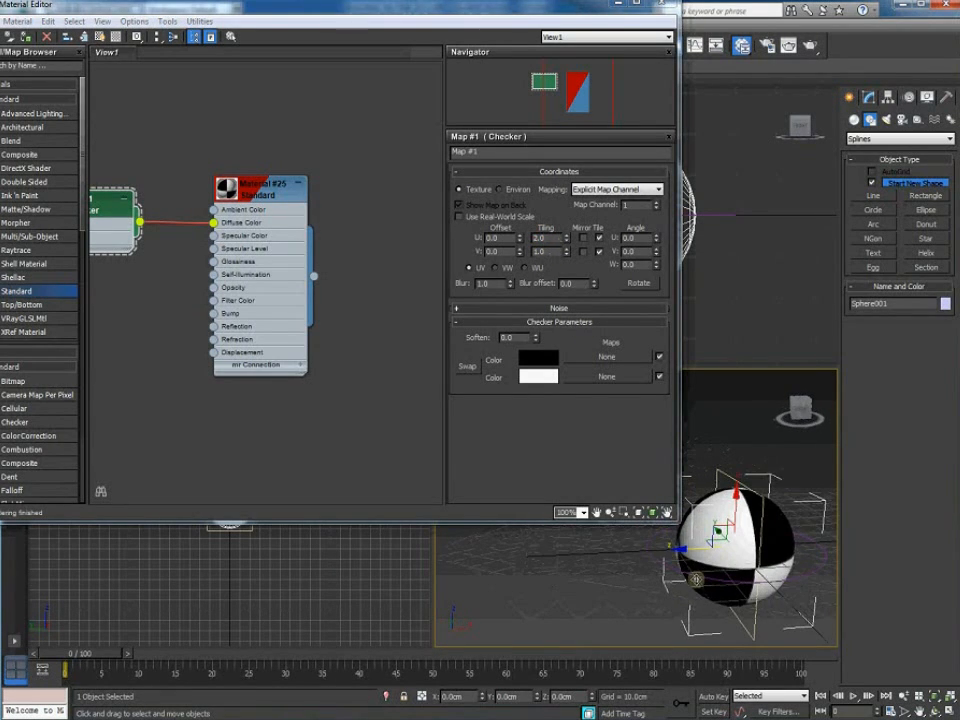
{"action": "double_click", "coordinate": [545, 238]}
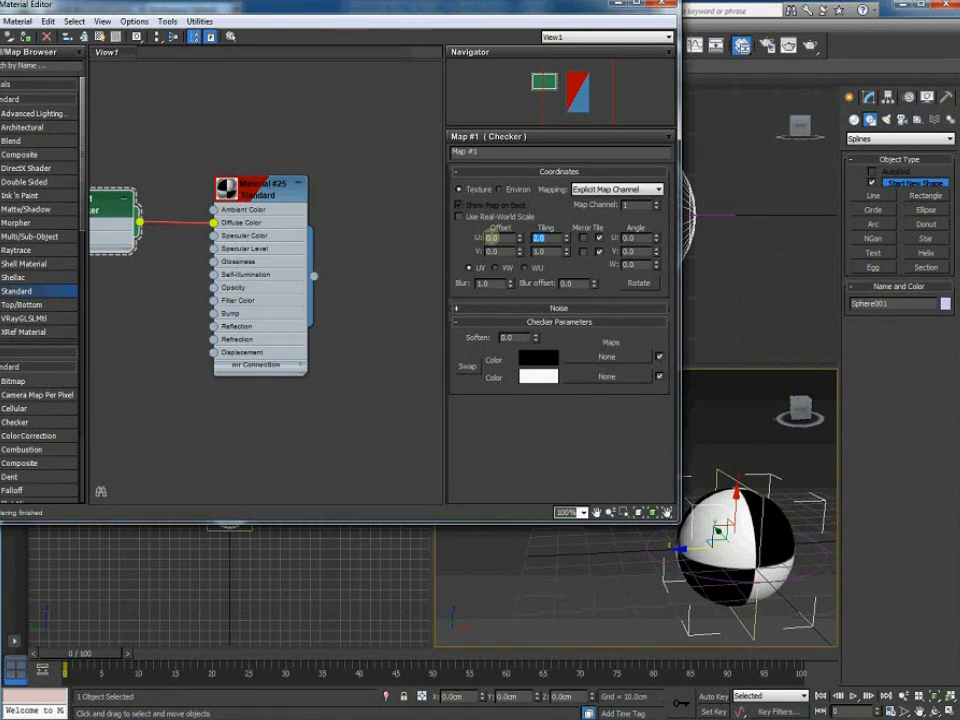
{"action": "type", "text": "3"}
{"action": "left_click", "coordinate": [787, 545]}
{"action": "middle_click_drag", "start_coordinate": [785, 545], "coordinate": [517, 455], "text": "alt"}
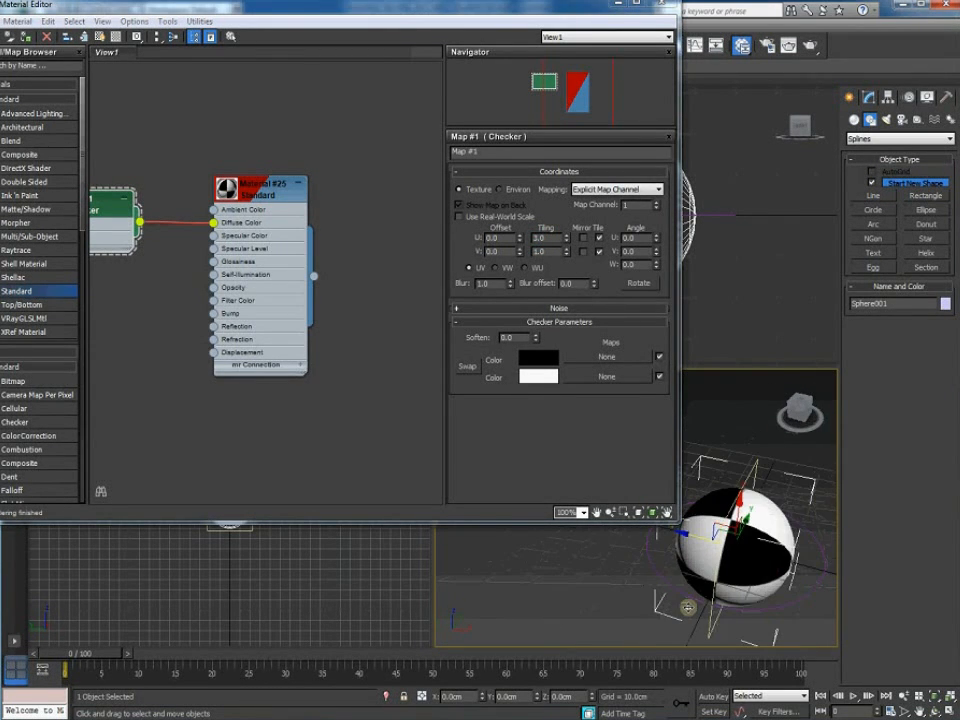
Set checker Color 1 to red and Color 2 to pale yellow
{"action": "left_click", "coordinate": [530, 361]}
{"action": "left_click_drag", "start_coordinate": [2, 68], "coordinate": [0, 66]}
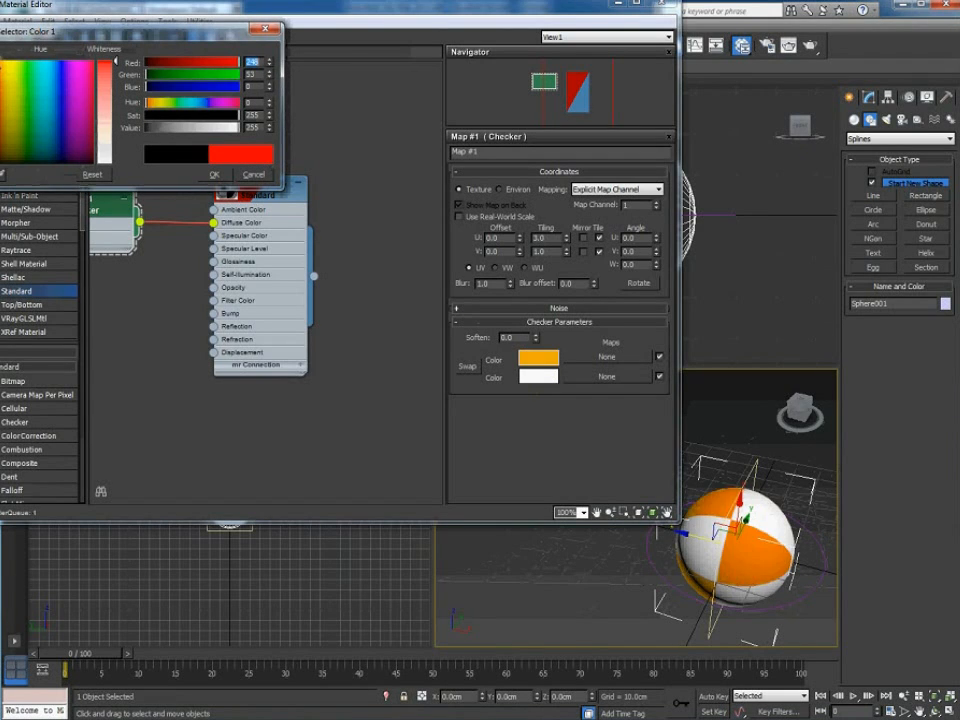
{"action": "left_click", "coordinate": [214, 174]}
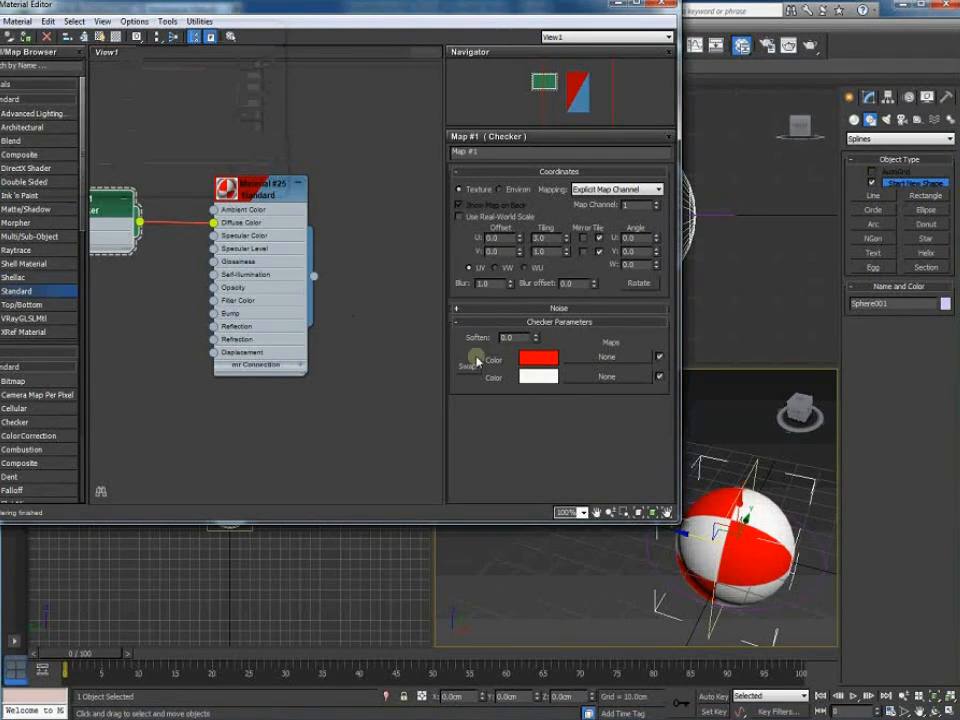
{"action": "left_click", "coordinate": [538, 377]}
{"action": "left_click", "coordinate": [10, 66]}
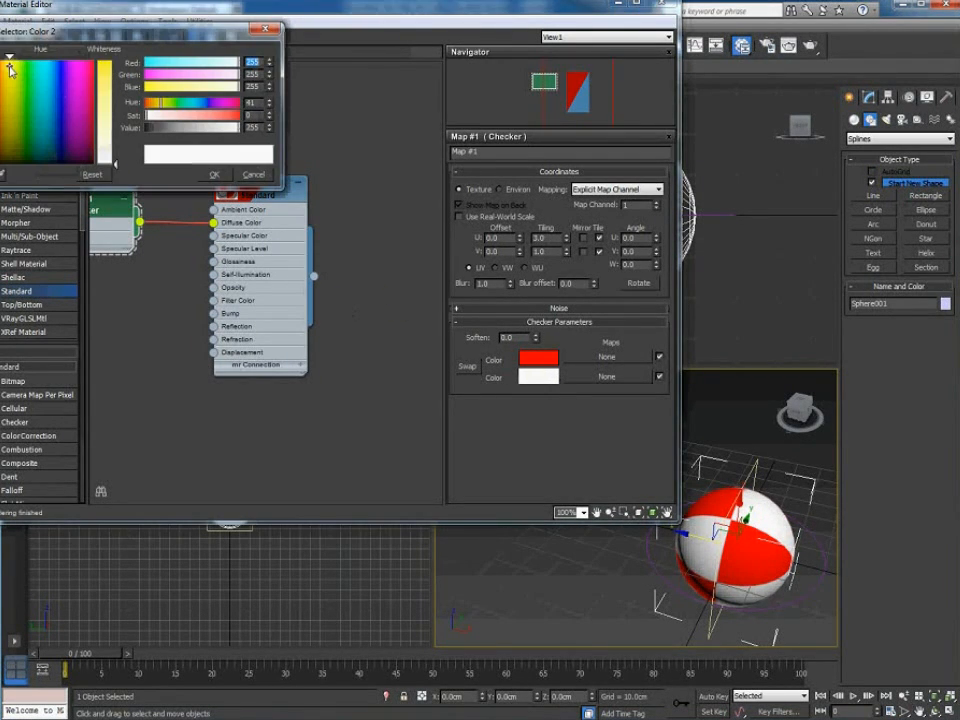
{"action": "mouse_move", "coordinate": [111, 104]}
{"action": "left_mouse_down"}
{"action": "mouse_move", "coordinate": [103, 58]}
{"action": "mouse_move", "coordinate": [116, 93]}
{"action": "left_mouse_up"}
{"action": "left_click", "coordinate": [218, 177]}
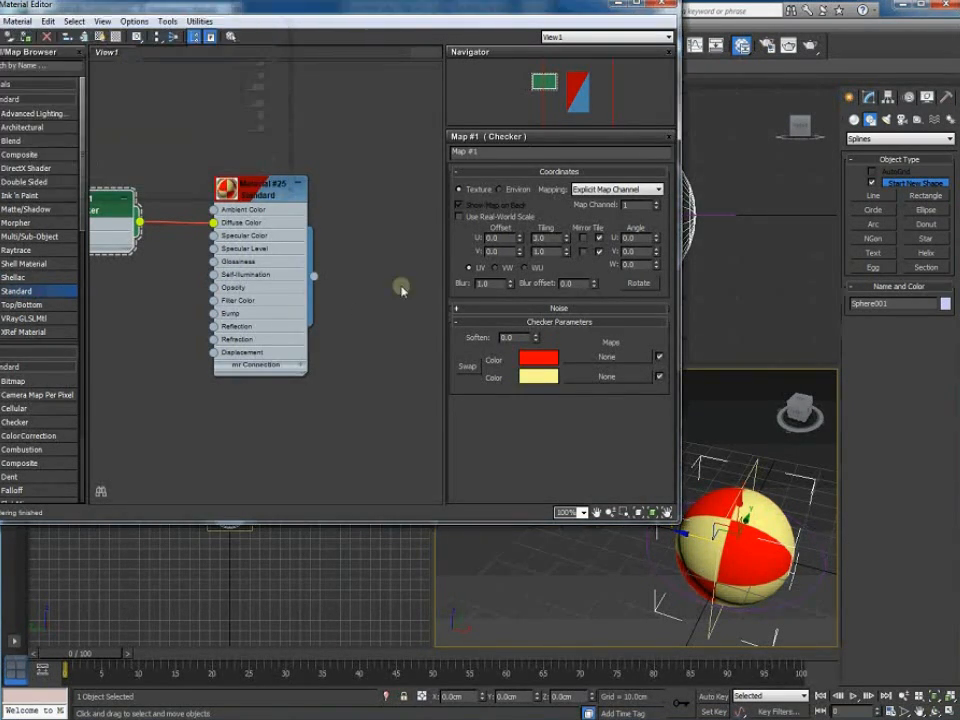
Readjust Color 1 back to full red and close the material editor
{"action": "left_click", "coordinate": [538, 357]}
{"action": "mouse_move", "coordinate": [104, 60]}
{"action": "left_mouse_down"}
{"action": "mouse_move", "coordinate": [117, 95]}
{"action": "mouse_move", "coordinate": [110, 58]}
{"action": "left_mouse_up"}
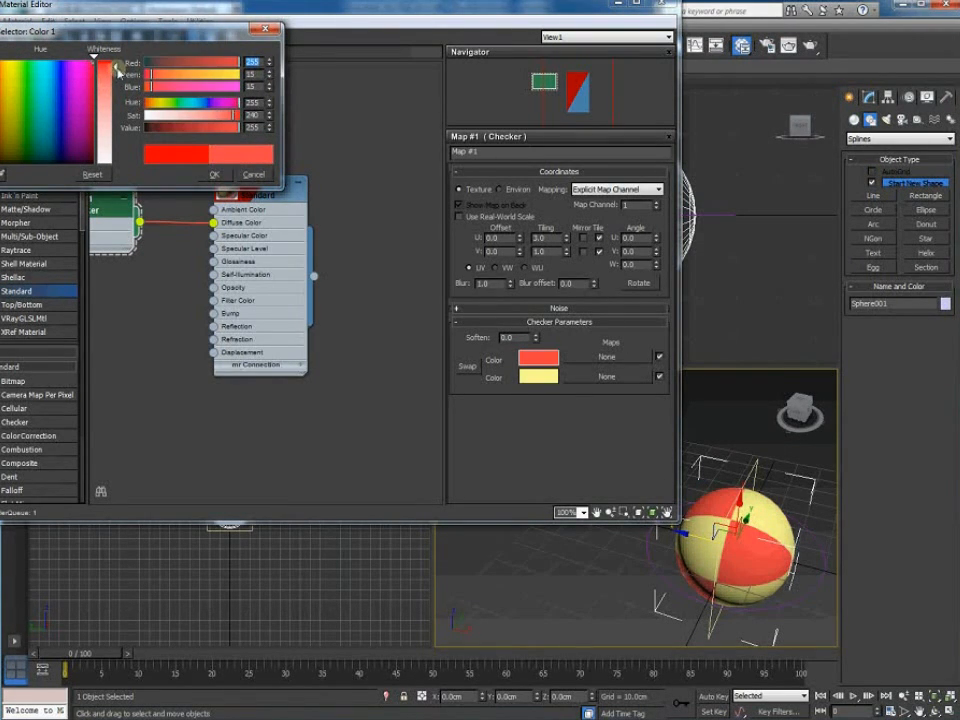
{"action": "left_click", "coordinate": [214, 174]}
{"action": "left_click", "coordinate": [662, 5]}
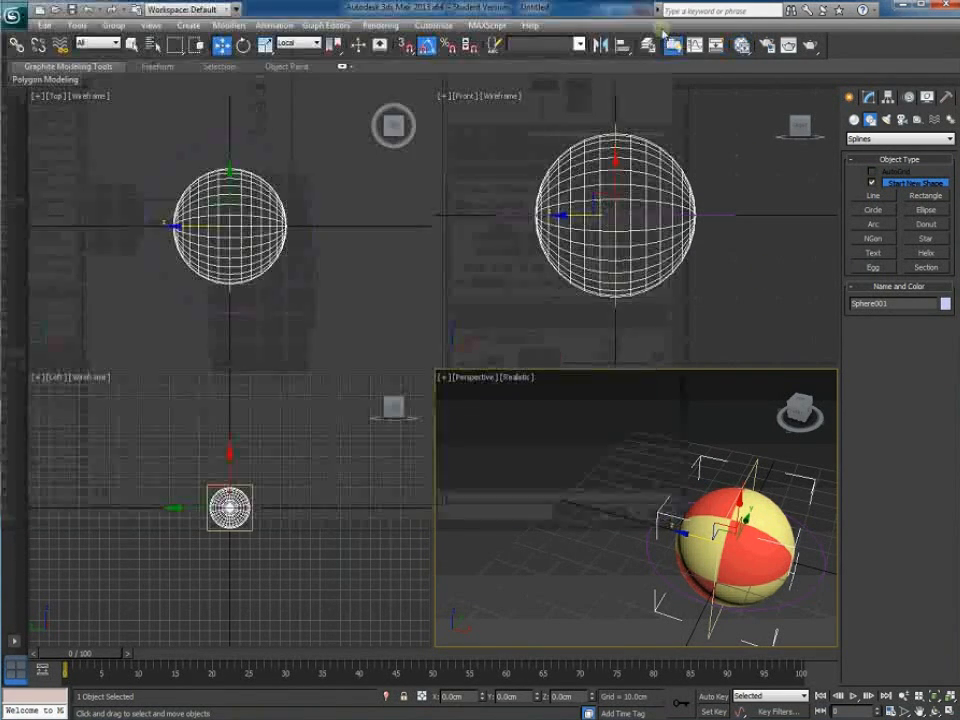
Rotate the rectangle control about 100 degrees around Y, then return to Select and Move
{"action": "left_click", "coordinate": [577, 604]}
{"action": "middle_click_drag", "start_coordinate": [700, 609], "coordinate": [567, 584]}
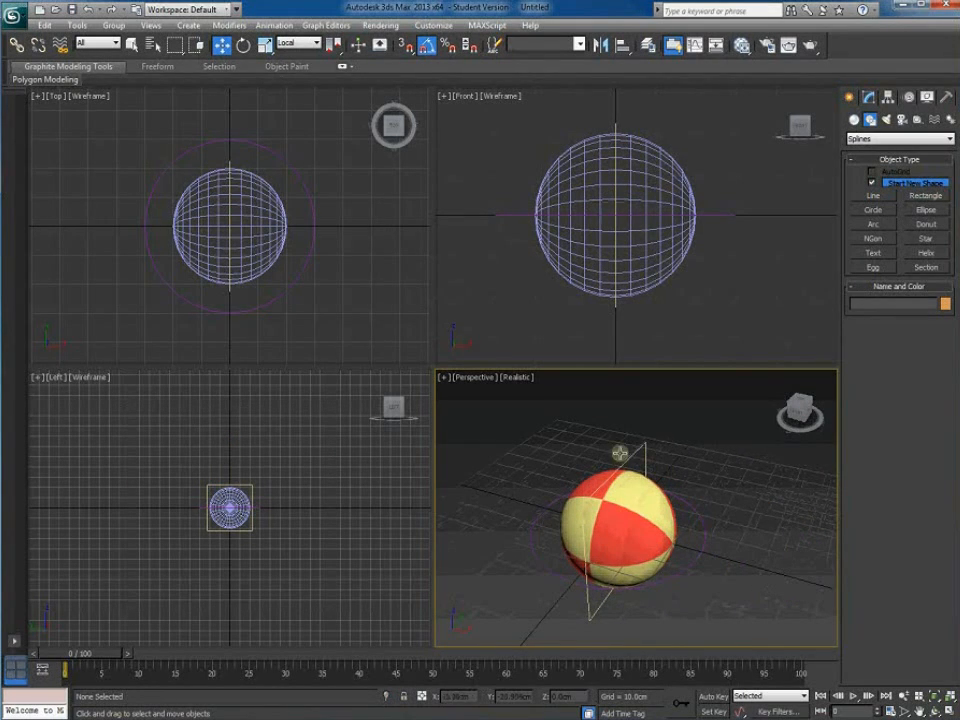
{"action": "left_click", "coordinate": [643, 450]}
{"action": "left_click", "coordinate": [243, 46]}
{"action": "left_click_drag", "start_coordinate": [634, 494], "coordinate": [681, 463]}
{"action": "key", "text": "w"}
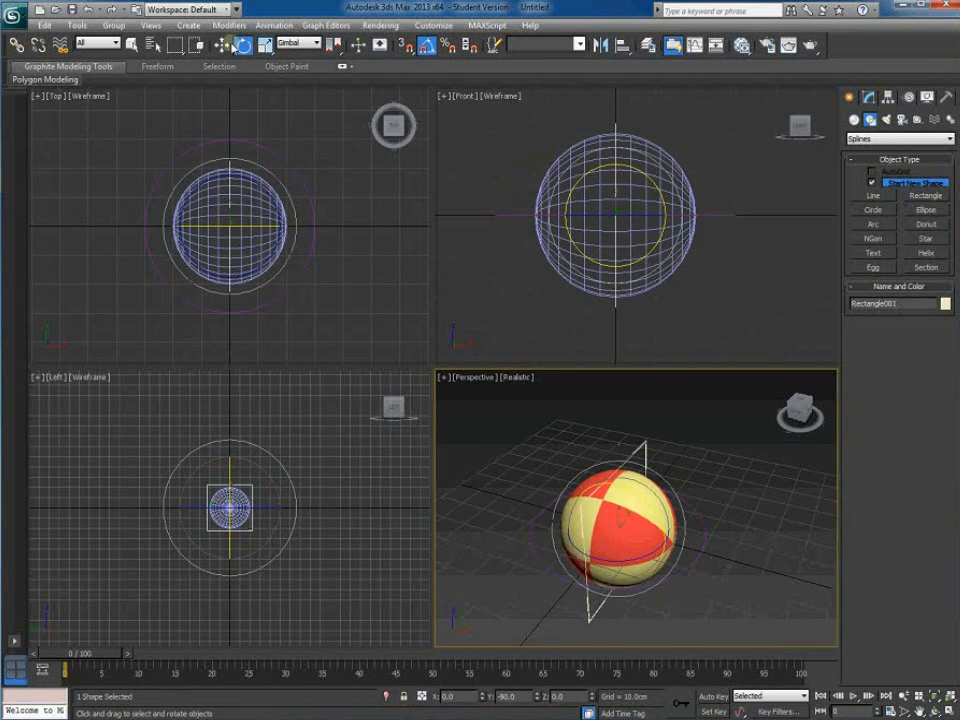
{"action": "left_click", "coordinate": [632, 416]}
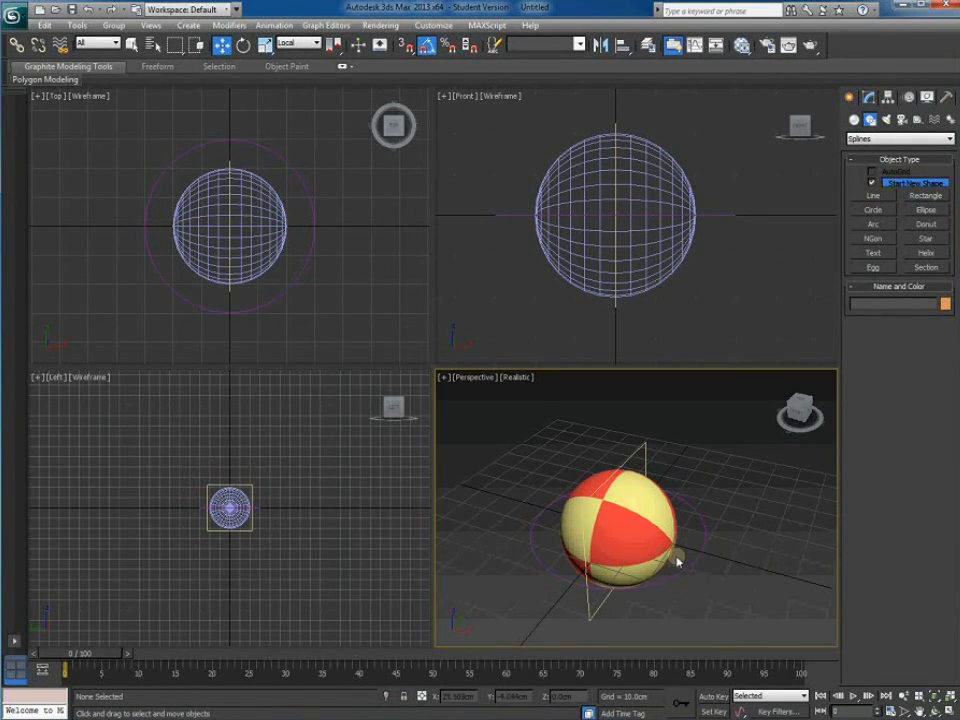
Select the sphere and replace its name Sphere001 with BeachBall
{"action": "middle_click_drag", "start_coordinate": [677, 559], "coordinate": [663, 521], "text": "alt"}
{"action": "scroll", "coordinate": [663, 521], "scroll_direction": "up", "scroll_amount": 3}
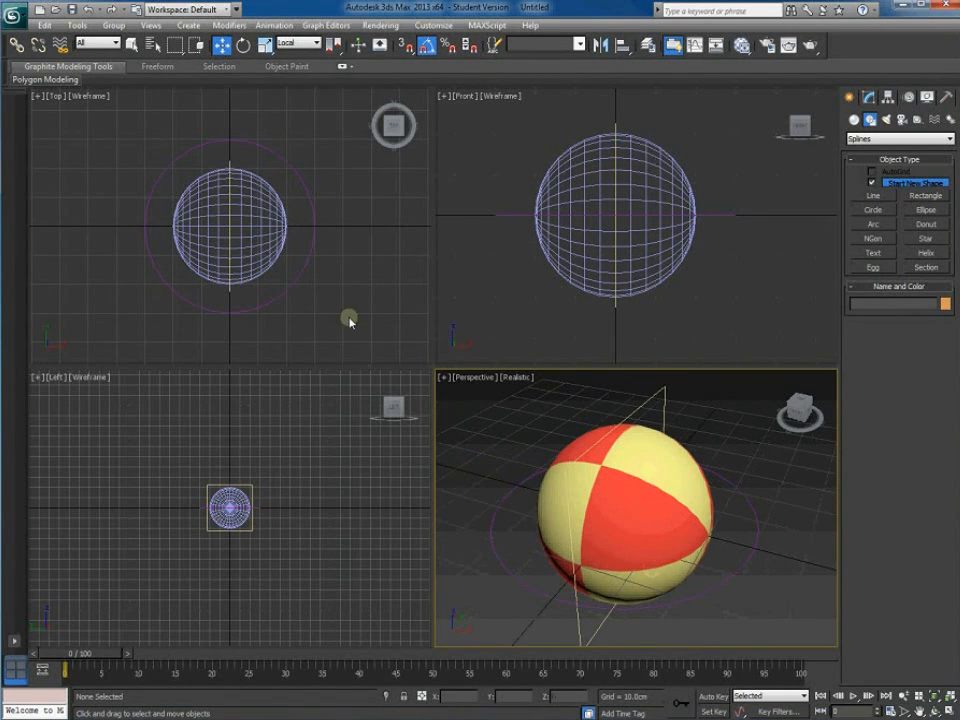
{"action": "scroll", "coordinate": [318, 286], "scroll_direction": "down", "scroll_amount": 5}
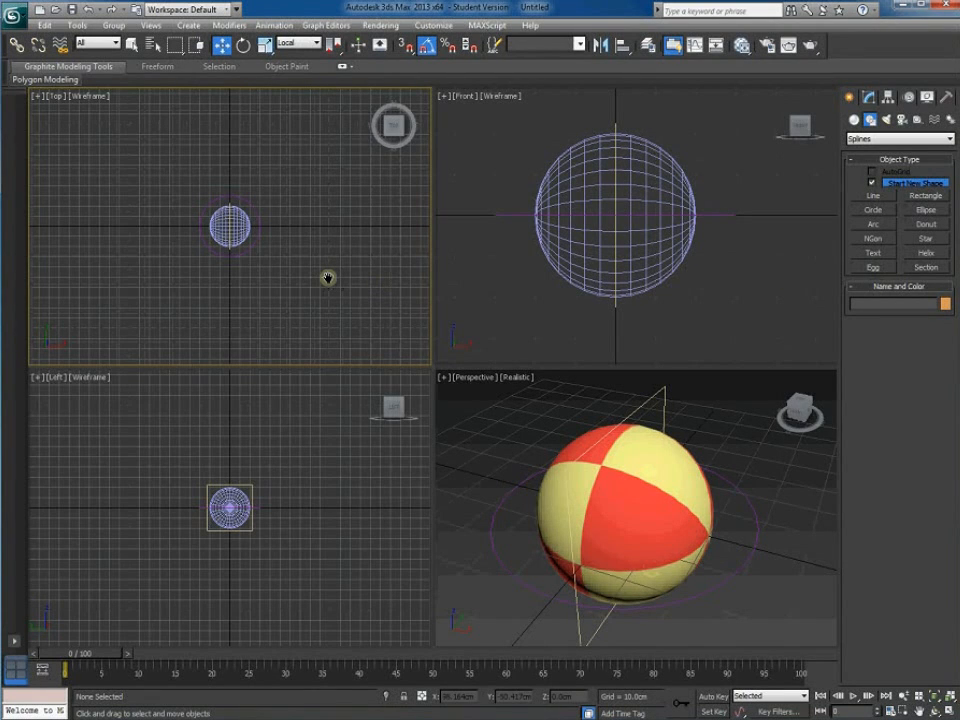
{"action": "left_click", "coordinate": [662, 519]}
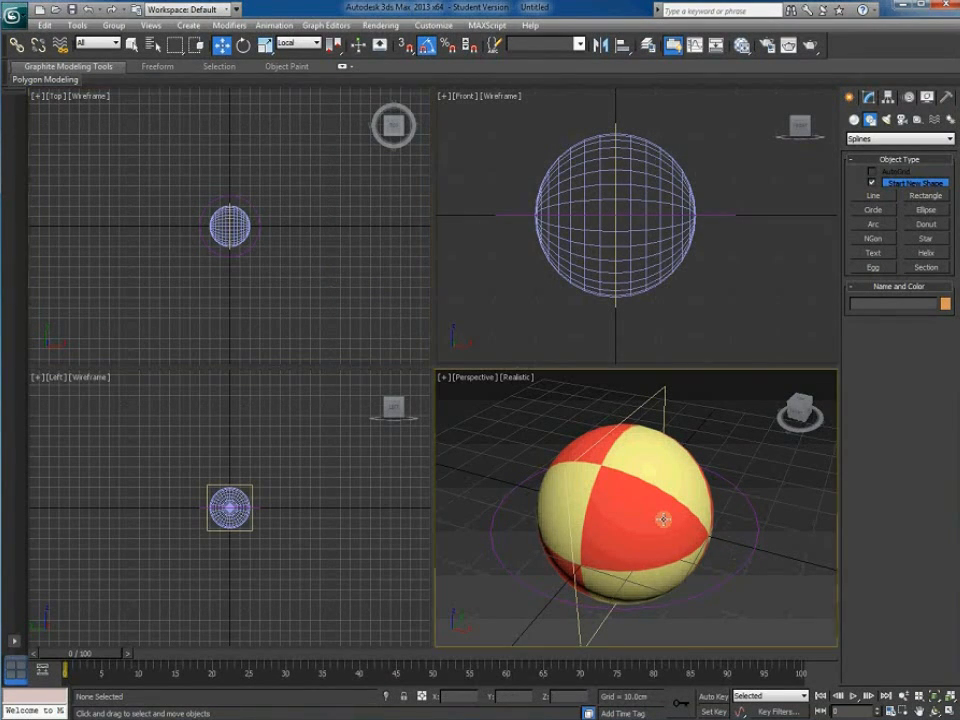
{"action": "left_click", "coordinate": [872, 303]}
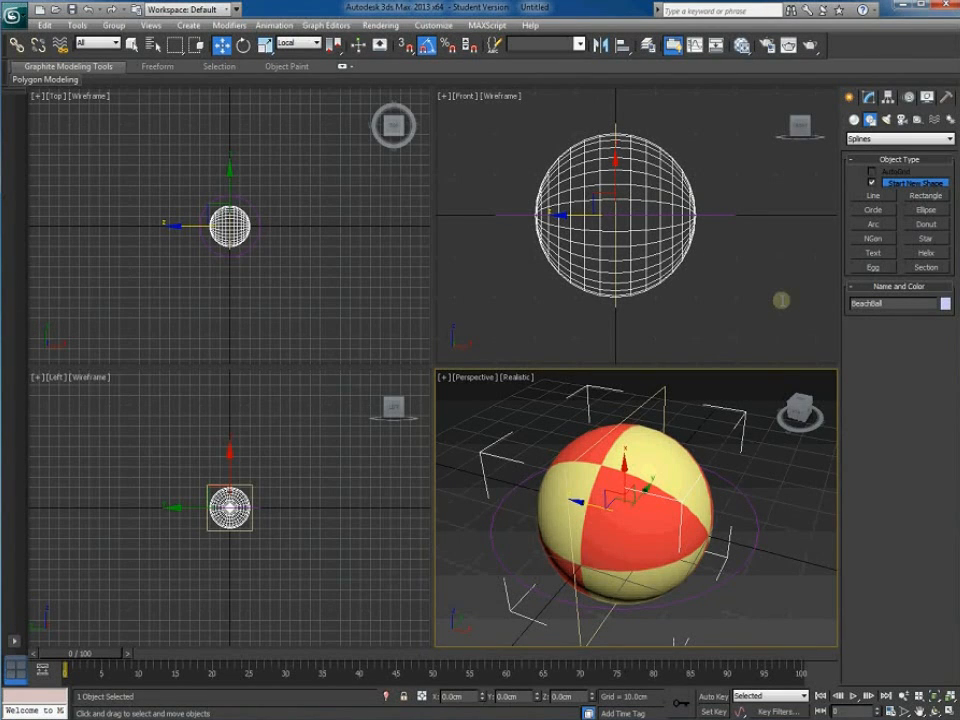
Name the circle control BeachBallMove and the rectangle control BeachBallRotate in the Name field
{"action": "left_click", "coordinate": [755, 542]}
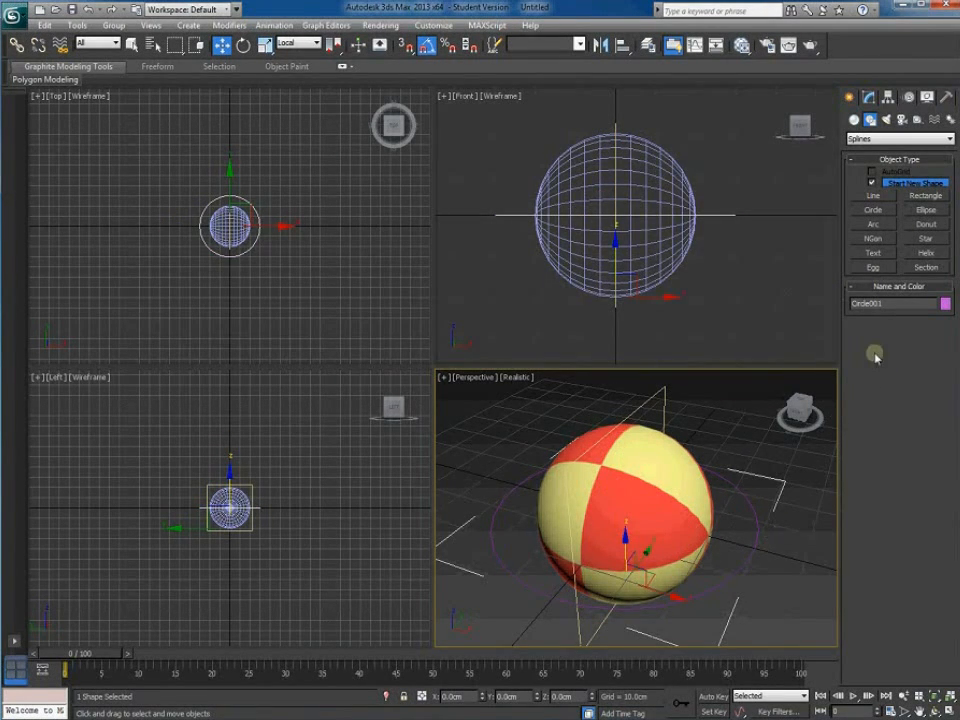
{"action": "left_click_drag", "start_coordinate": [890, 303], "coordinate": [794, 303]}
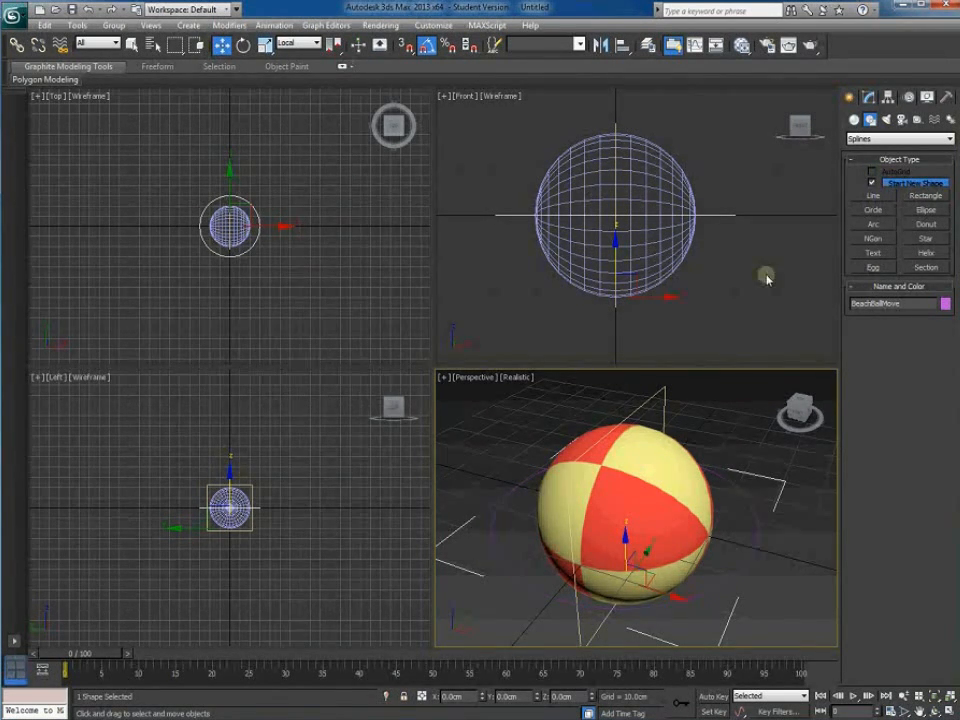
{"action": "left_click", "coordinate": [664, 401]}
{"action": "left_click_drag", "start_coordinate": [896, 303], "coordinate": [805, 300]}
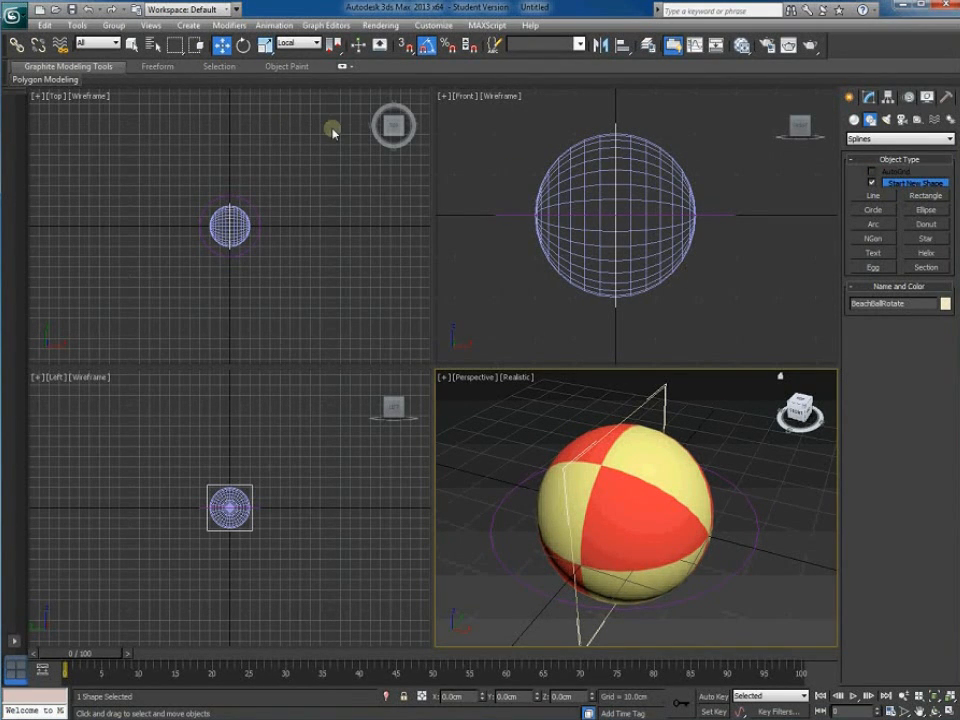
{"action": "left_click", "coordinate": [784, 551]}
{"action": "scroll", "coordinate": [783, 555], "scroll_direction": "down", "scroll_amount": 8}
{"action": "scroll", "coordinate": [776, 555], "scroll_direction": "up", "scroll_amount": 2}
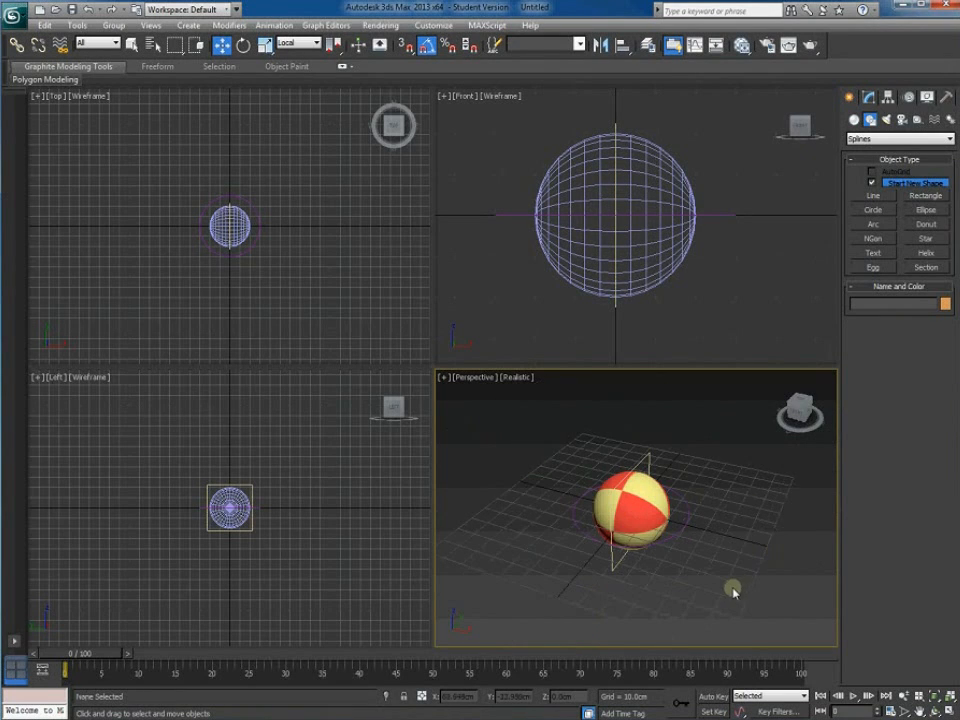
Draw a large Plane in the Top view under the beach ball and rename Plane001 to ground
{"action": "scroll", "coordinate": [759, 553], "scroll_direction": "up", "scroll_amount": 4}
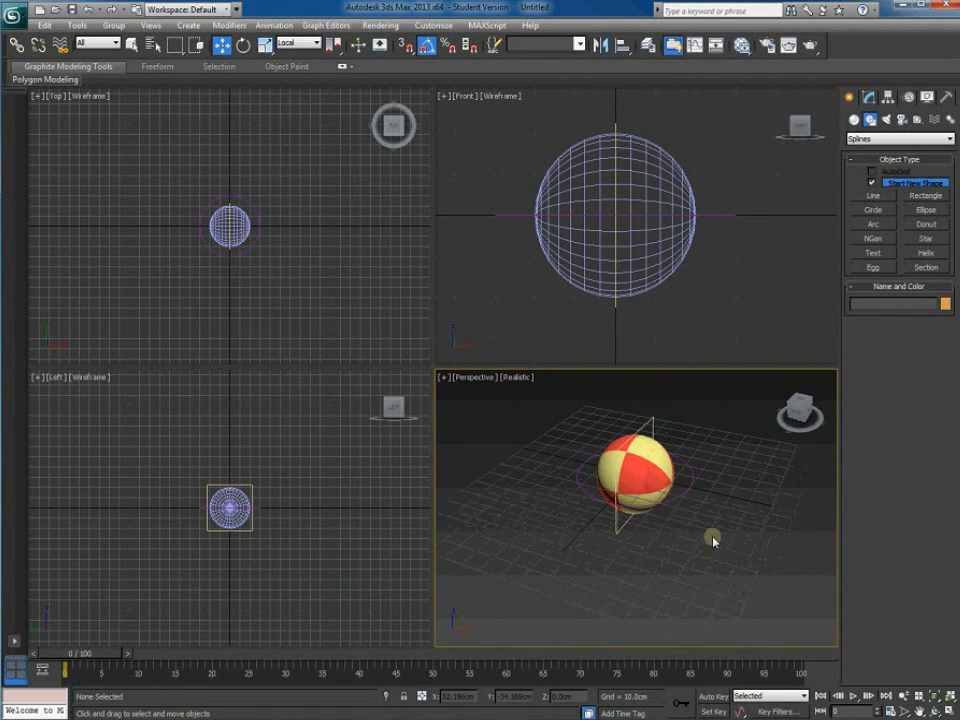
{"action": "left_click", "coordinate": [658, 469]}
{"action": "left_click", "coordinate": [752, 570]}
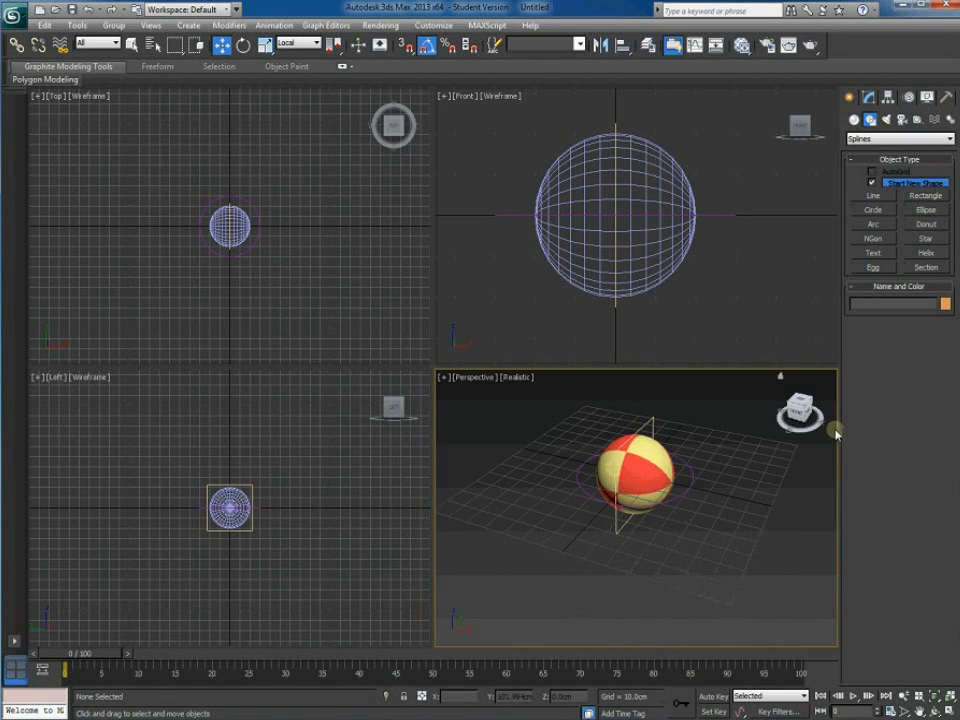
{"action": "left_click", "coordinate": [854, 119]}
{"action": "left_click", "coordinate": [925, 242]}
{"action": "scroll", "coordinate": [200, 250], "scroll_direction": "down", "scroll_amount": 5}
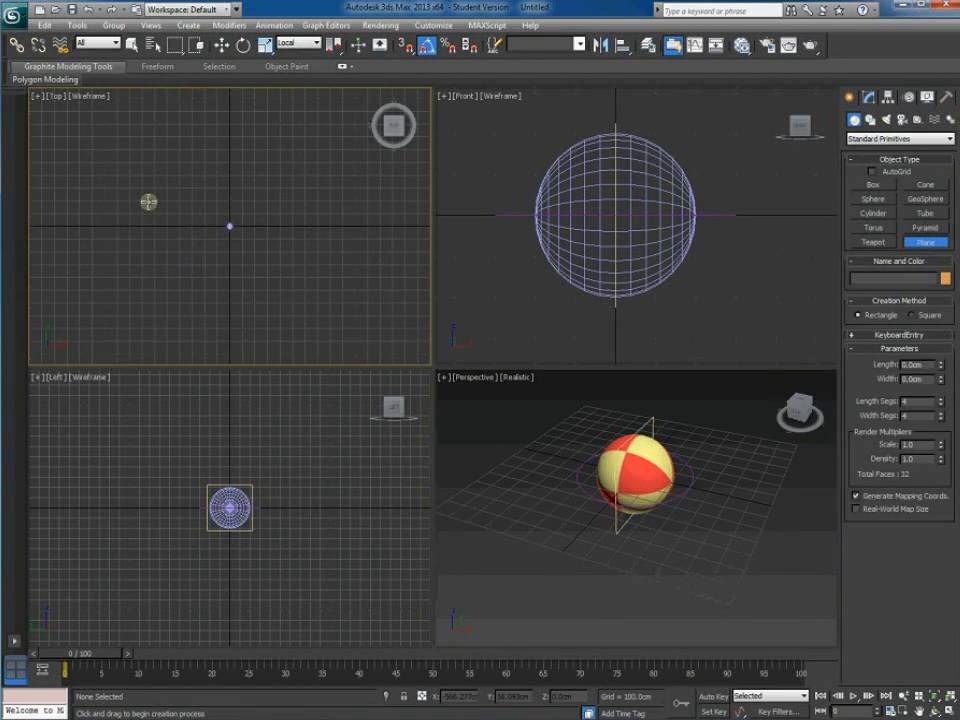
{"action": "left_click_drag", "start_coordinate": [90, 134], "coordinate": [370, 315]}
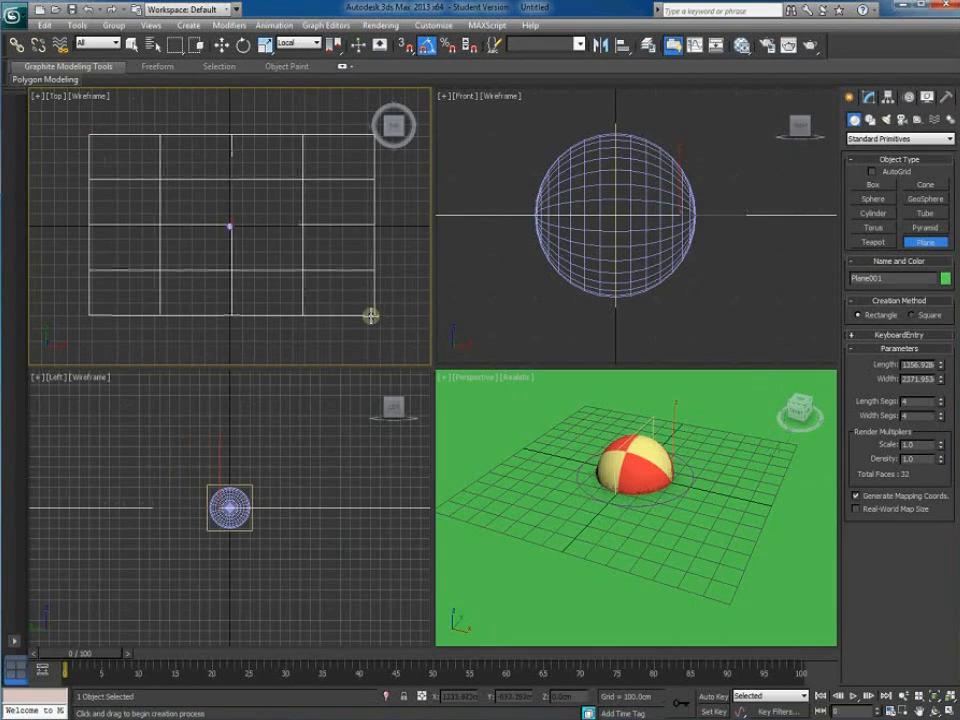
{"action": "left_click", "coordinate": [221, 45]}
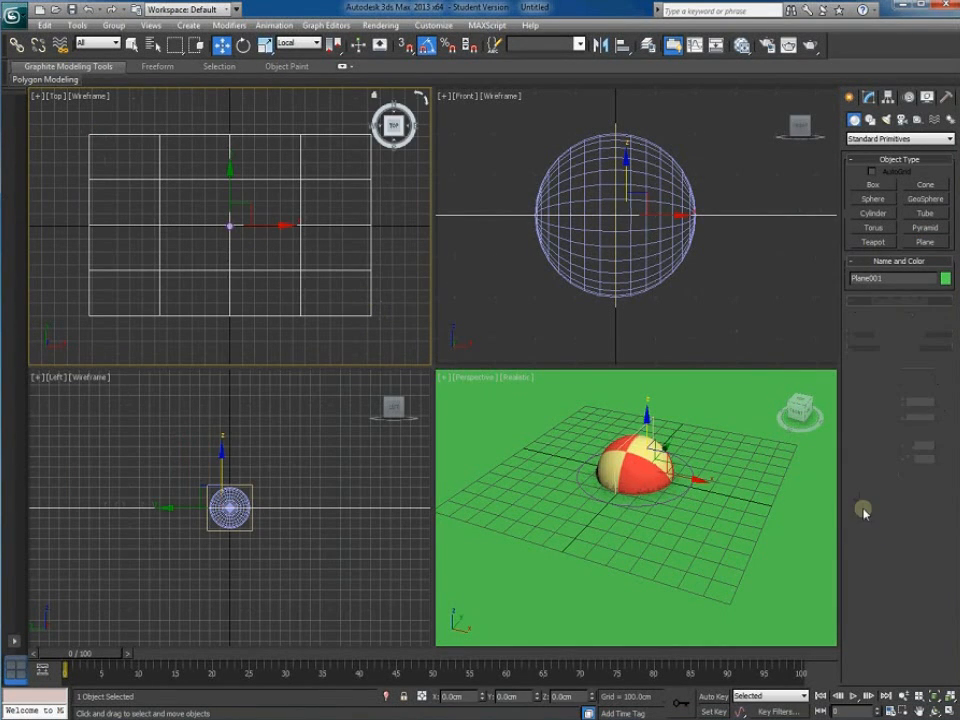
{"action": "left_click_drag", "start_coordinate": [901, 280], "coordinate": [774, 278]}
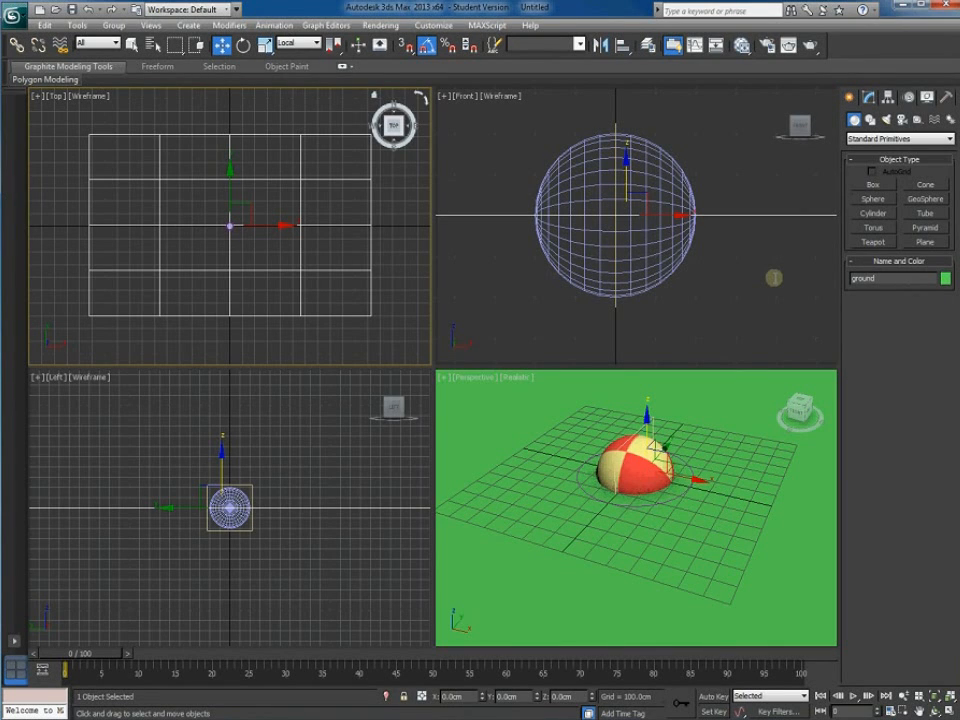
Check the ground plane's exact position in the Move Transform Type-In, then close it
{"action": "right_click", "coordinate": [222, 46]}
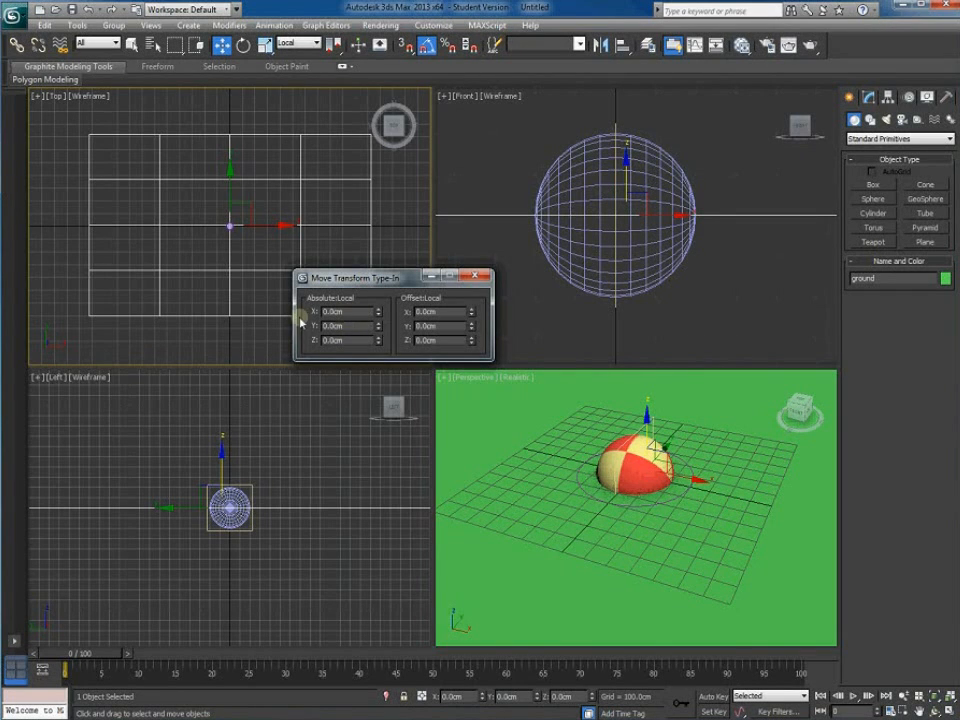
{"action": "left_click", "coordinate": [762, 533]}
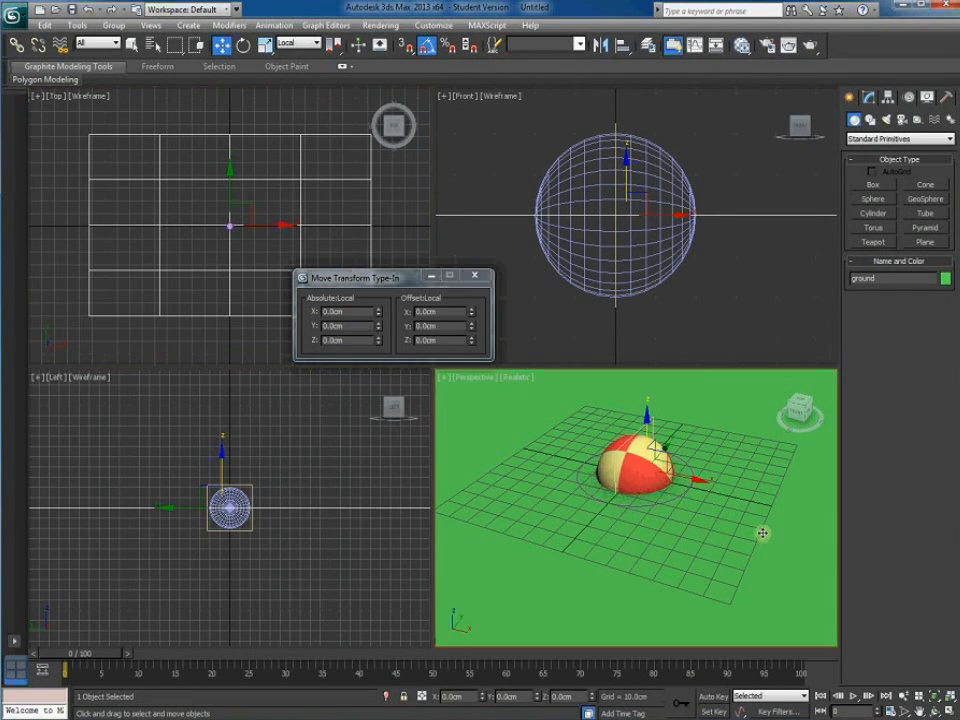
{"action": "left_click", "coordinate": [480, 279]}
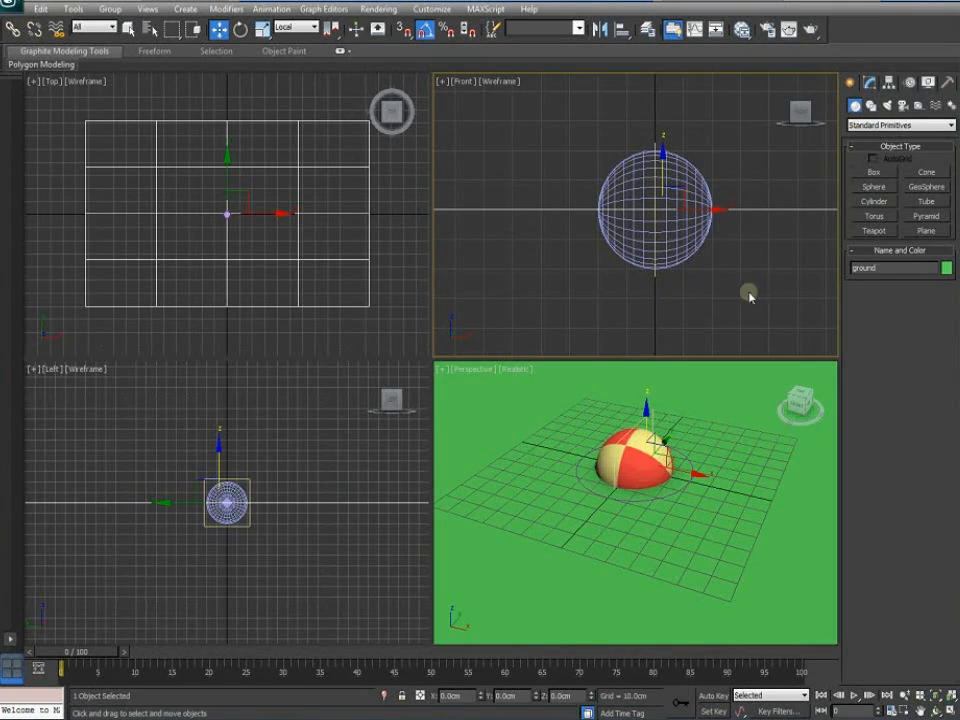
{"action": "left_click", "coordinate": [737, 443]}
Change the ground plane's object colour from green to orange
{"action": "left_click", "coordinate": [945, 269]}
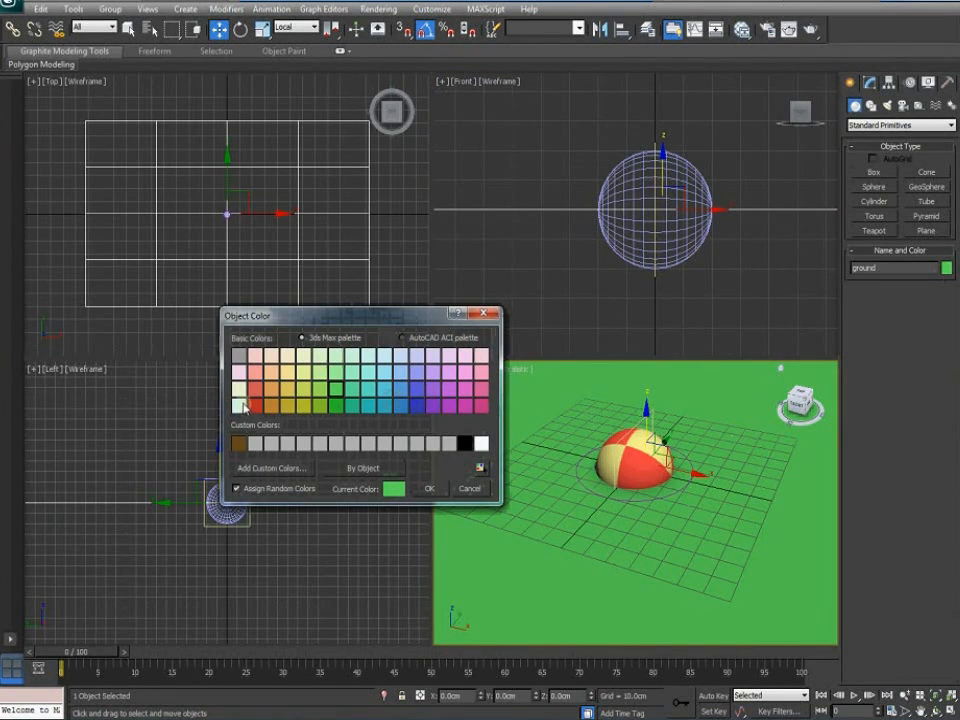
{"action": "left_click", "coordinate": [272, 392]}
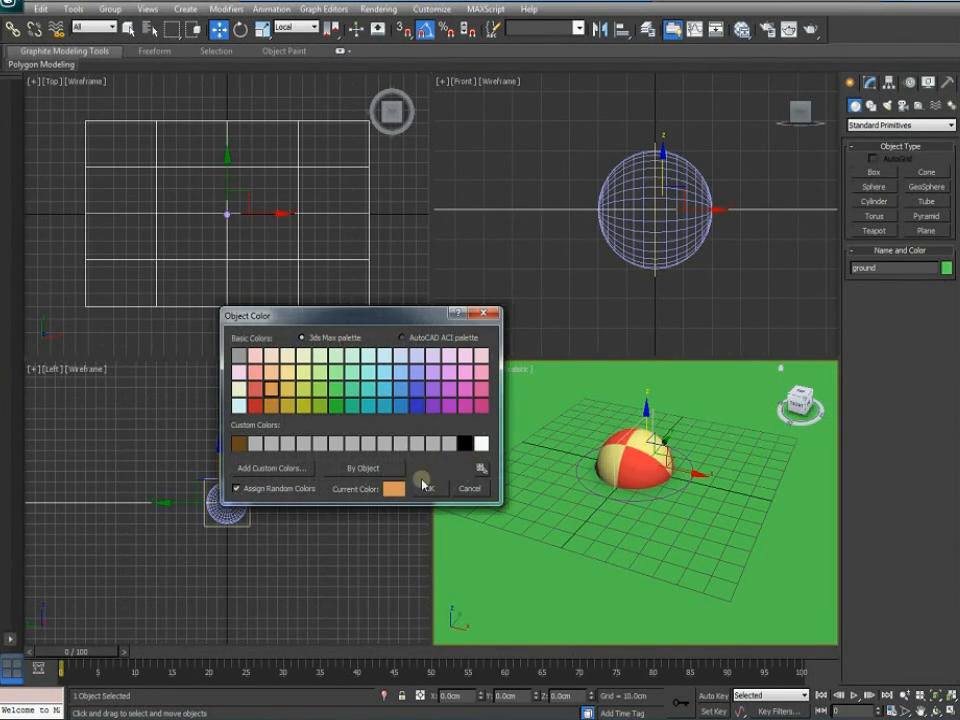
{"action": "left_click", "coordinate": [427, 488]}
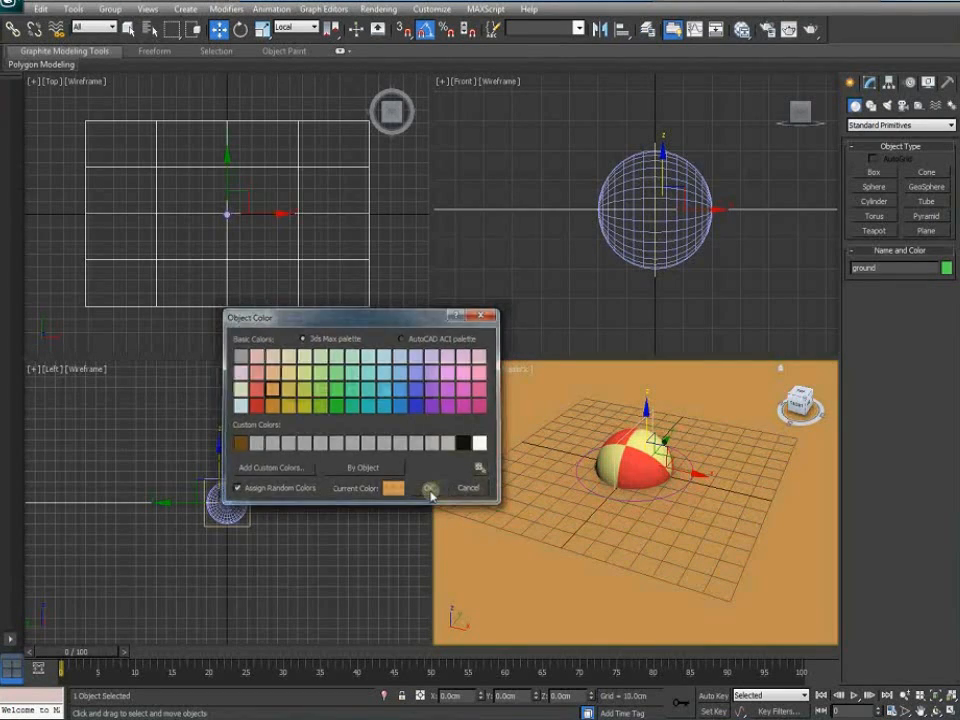
{"action": "left_click", "coordinate": [615, 318]}
{"action": "left_click", "coordinate": [688, 485]}
Pan and zoom the Front view to reframe the ball and deselect the ground plane
{"action": "middle_click", "coordinate": [679, 252]}
{"action": "middle_click_drag", "start_coordinate": [679, 252], "coordinate": [592, 317]}
{"action": "scroll", "coordinate": [655, 301], "scroll_direction": "down", "scroll_amount": 5}
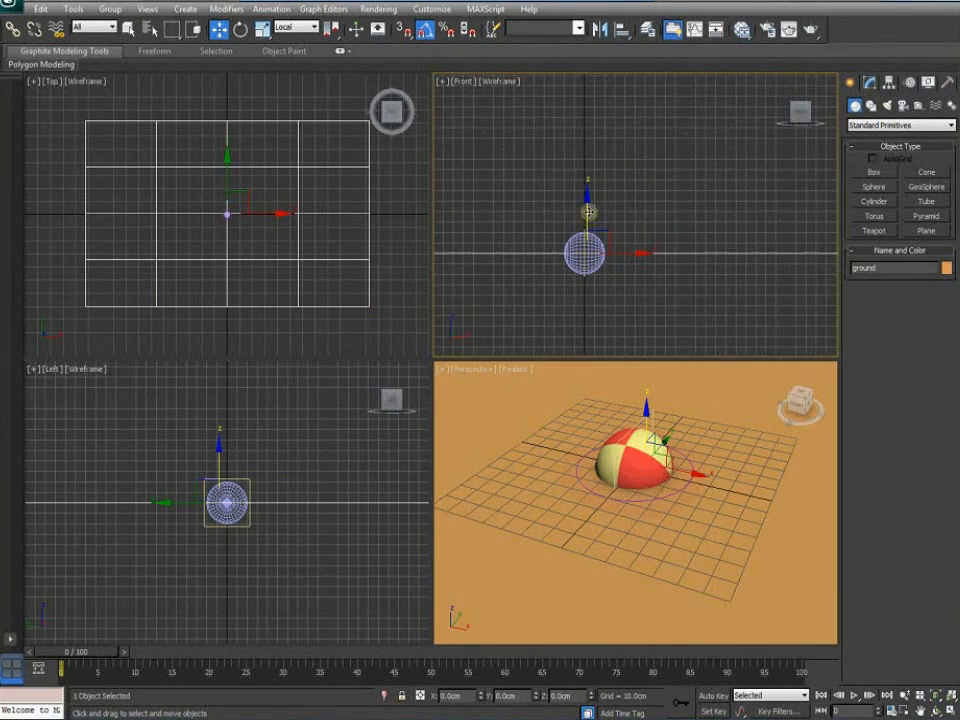
{"action": "left_click", "coordinate": [614, 306]}
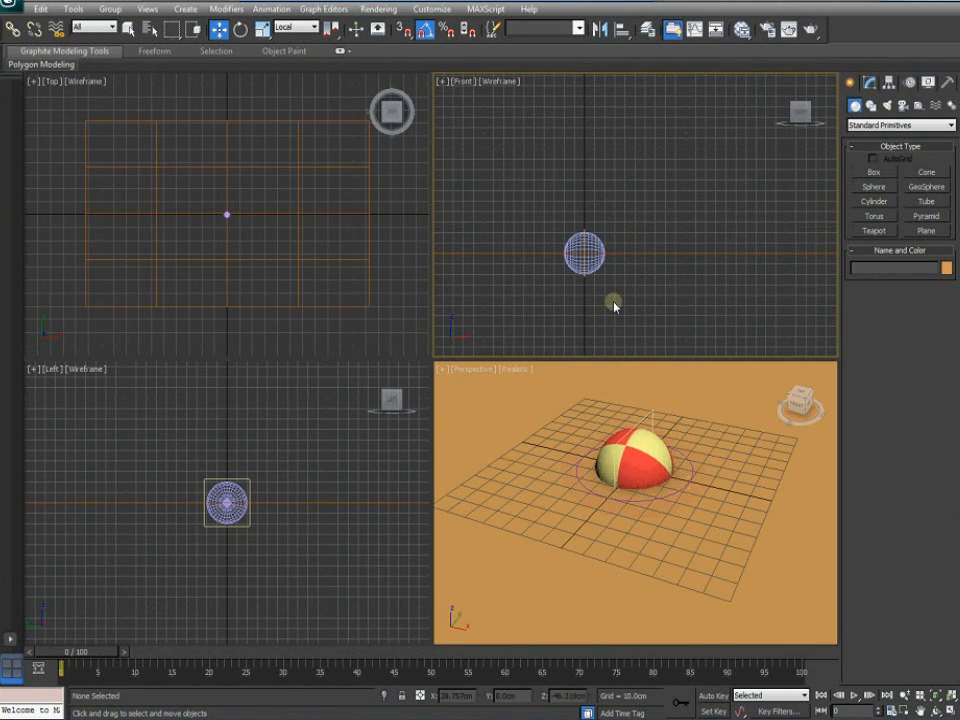
{"action": "scroll", "coordinate": [201, 223], "scroll_direction": "up", "scroll_amount": 10}
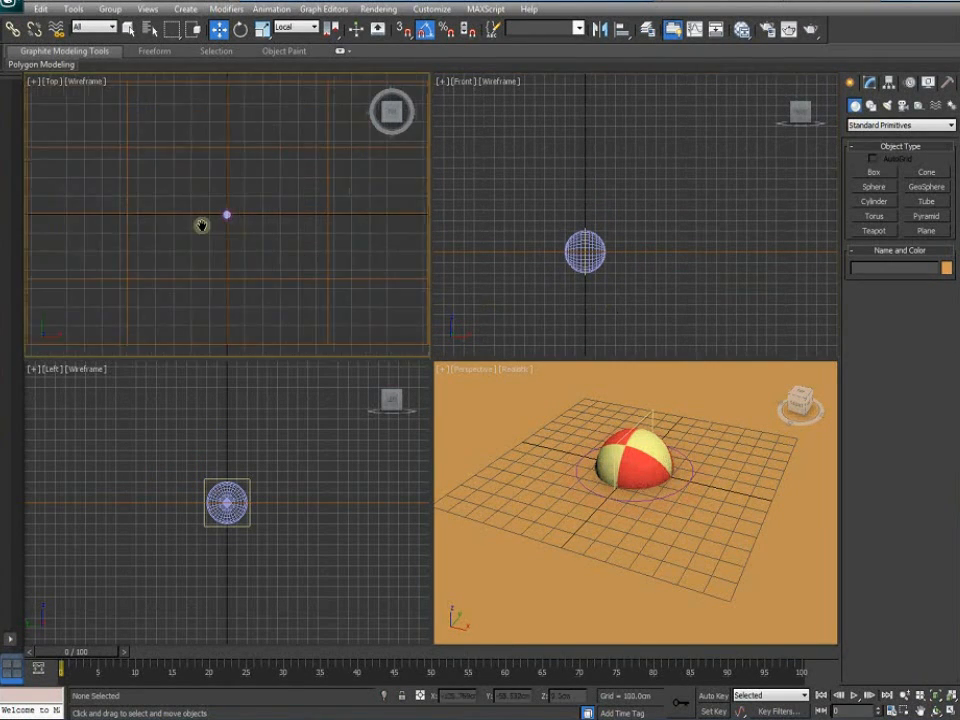
{"action": "scroll", "coordinate": [203, 230], "scroll_direction": "up", "scroll_amount": 5}
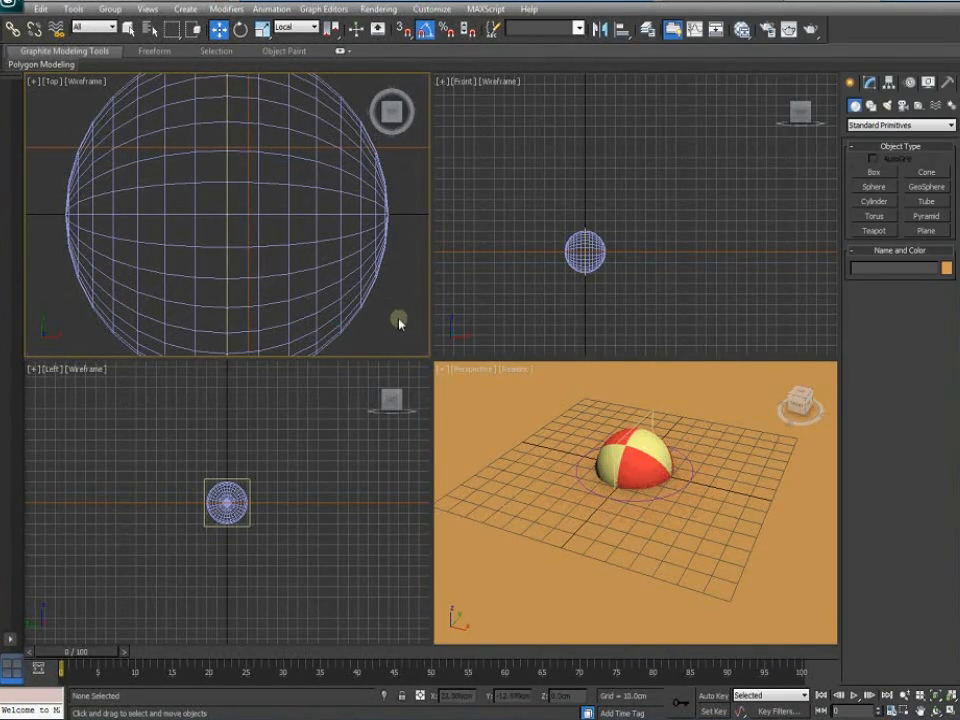
{"action": "scroll", "coordinate": [400, 321], "scroll_direction": "down", "scroll_amount": 5}
Lift the BeachBallMove control high above the ground along Z in the Front view
{"action": "left_click", "coordinate": [295, 271]}
{"action": "right_click", "coordinate": [604, 274]}
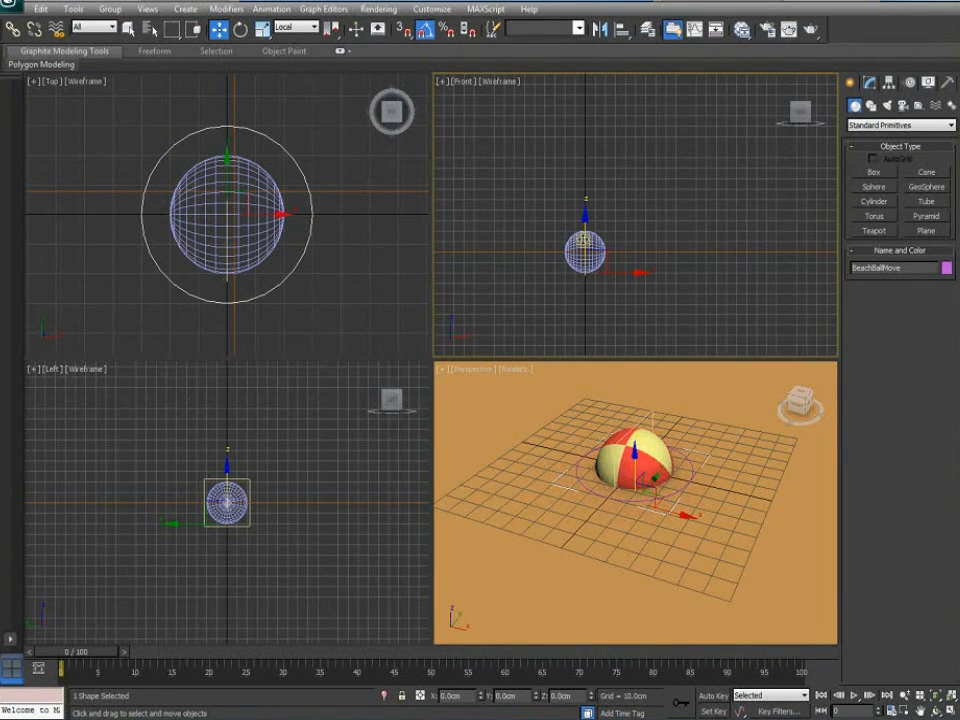
{"action": "left_click_drag", "start_coordinate": [587, 270], "coordinate": [588, 127]}
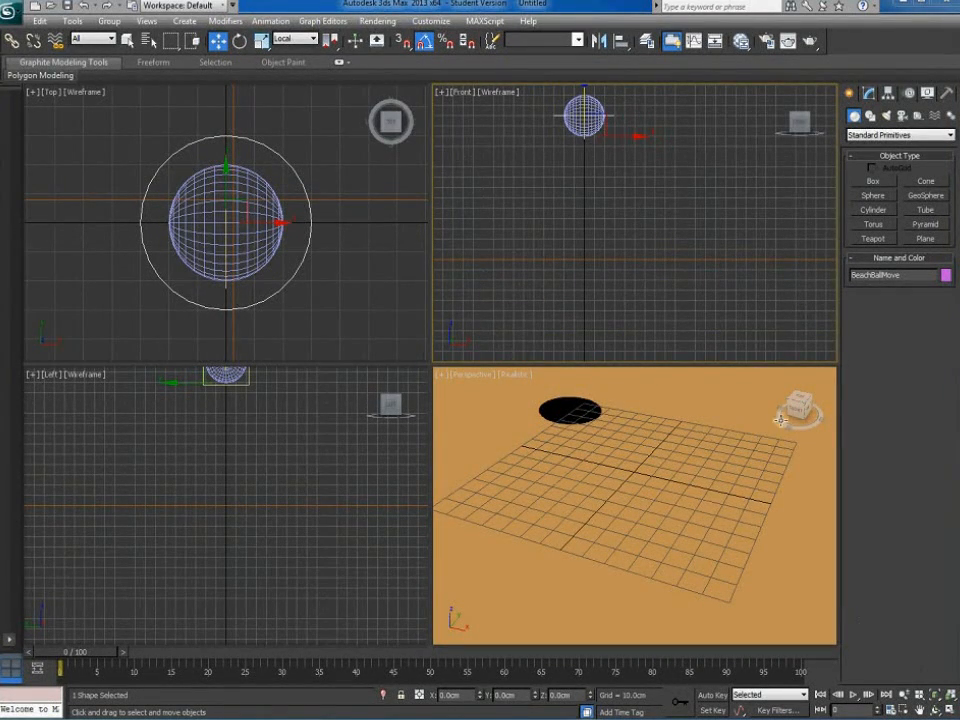
{"action": "middle_click_drag", "start_coordinate": [624, 175], "coordinate": [600, 226]}
Reframe the views, reselect BeachBallMove and turn on Auto Key at frame 0
{"action": "right_click", "coordinate": [652, 536]}
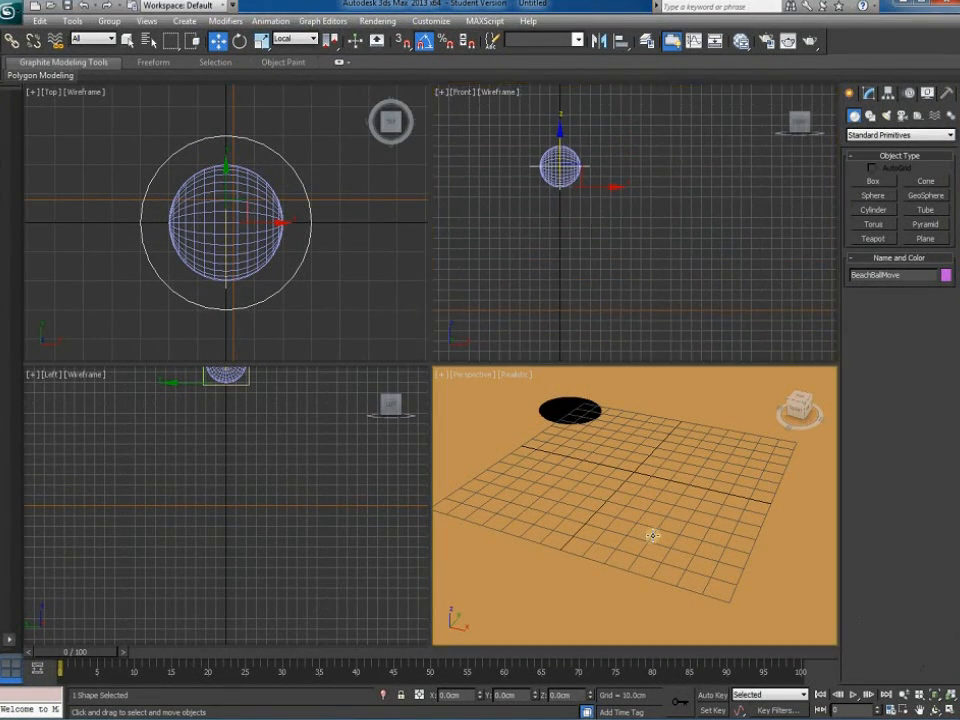
{"action": "scroll", "coordinate": [652, 536], "scroll_direction": "down", "scroll_amount": 5}
{"action": "middle_click_drag", "start_coordinate": [651, 533], "coordinate": [622, 522]}
{"action": "middle_click_drag", "start_coordinate": [598, 268], "coordinate": [556, 281]}
{"action": "left_click", "coordinate": [553, 188]}
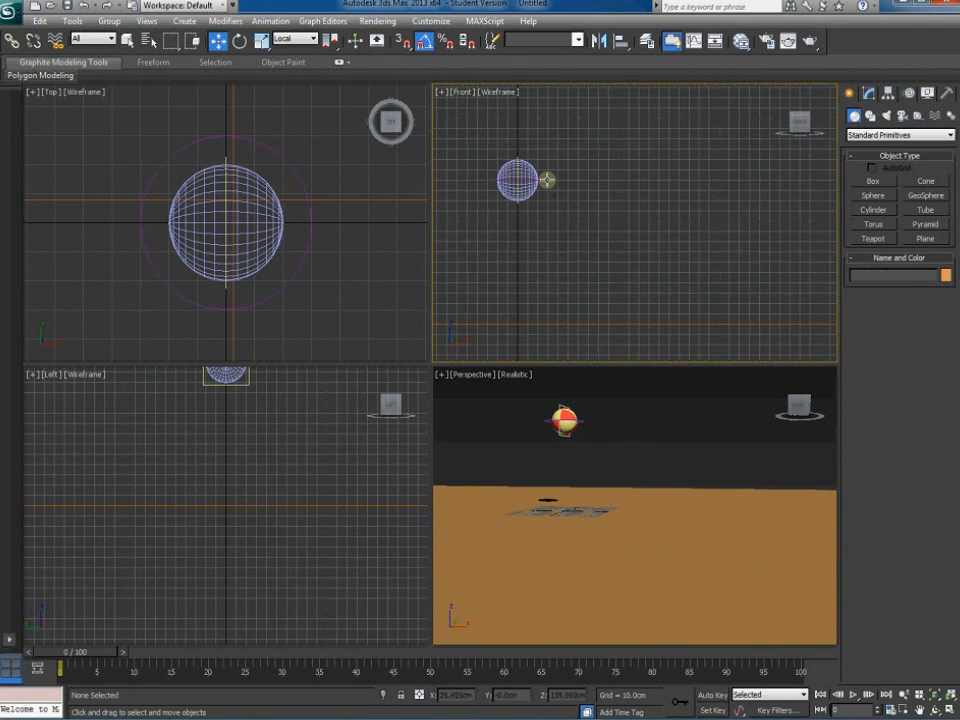
{"action": "left_click", "coordinate": [547, 179]}
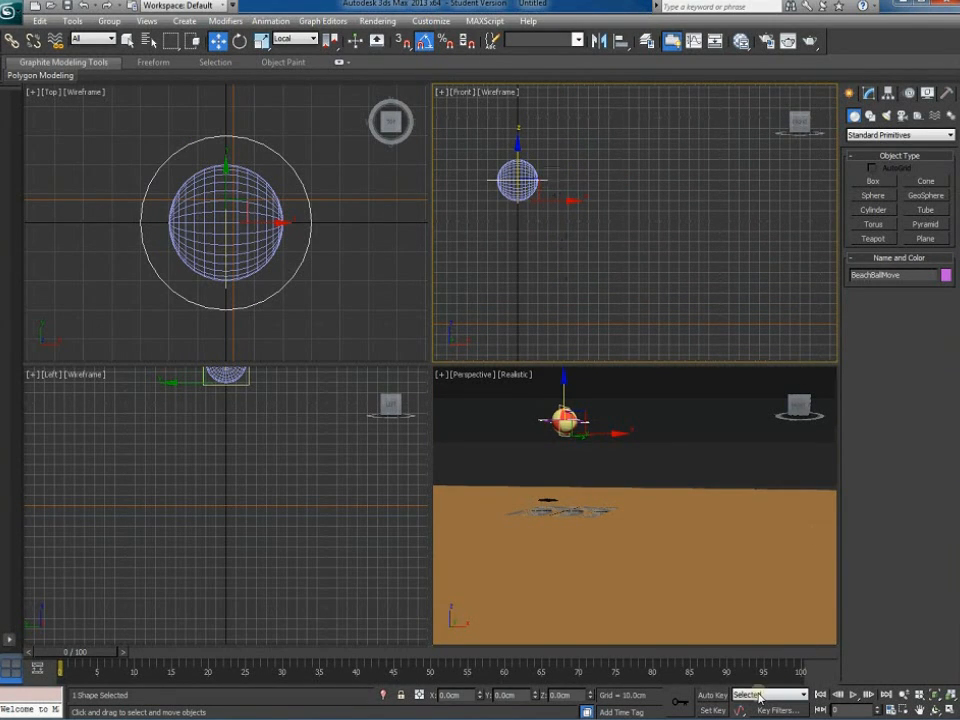
{"action": "left_click", "coordinate": [711, 695]}
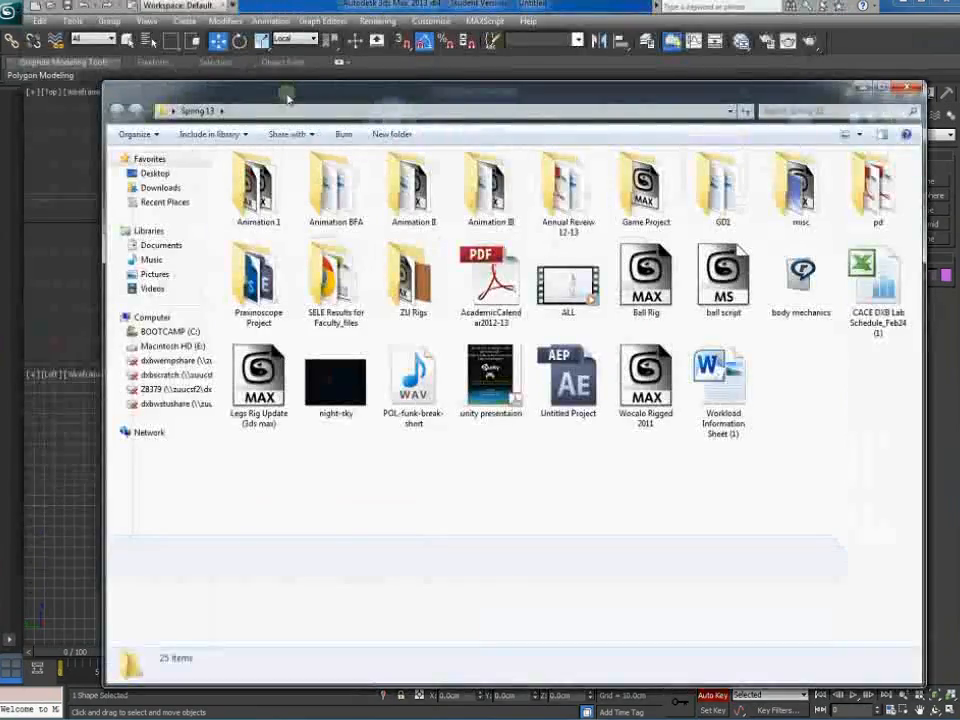
View the ball bounce part 1 reference image from the Ball Bounce folder, then close it and the folder
{"action": "double_click", "coordinate": [258, 190]}
{"action": "left_click", "coordinate": [791, 205]}
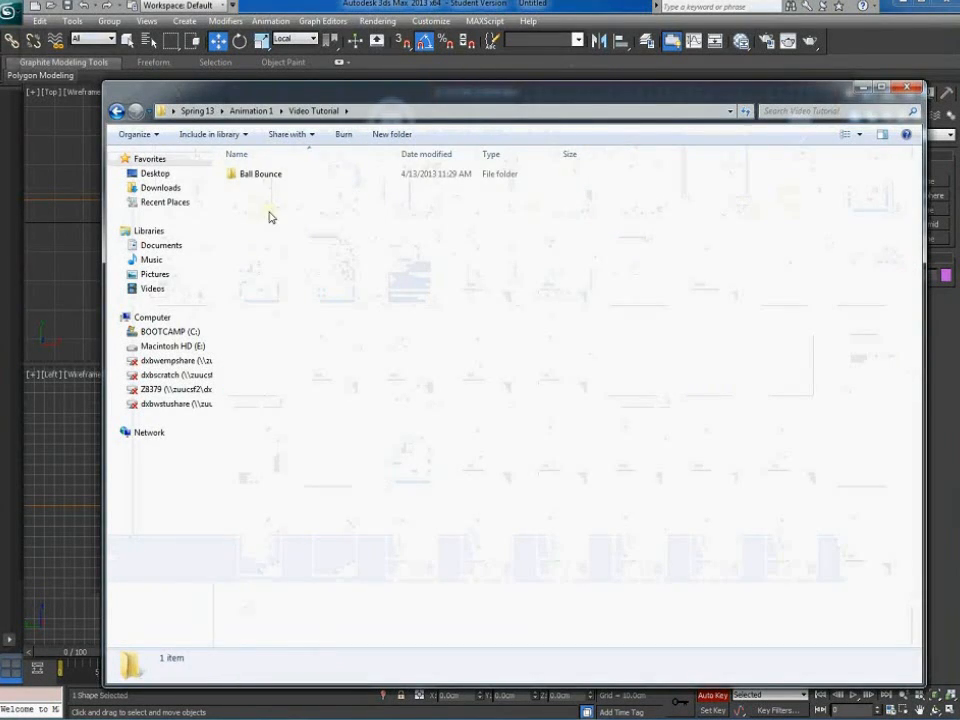
{"action": "double_click", "coordinate": [258, 175]}
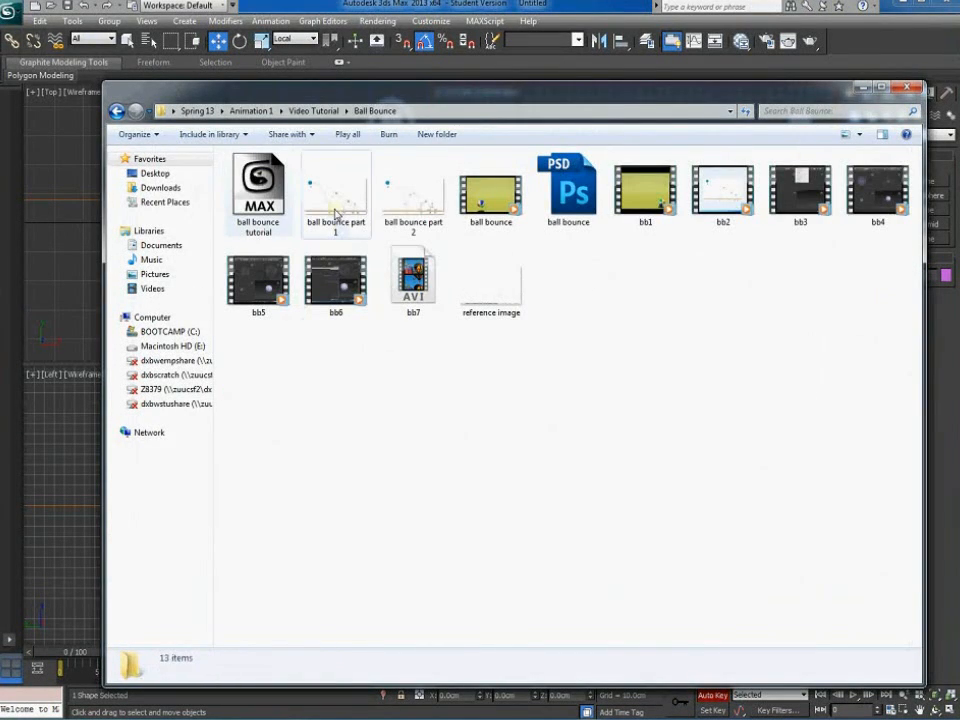
{"action": "double_click", "coordinate": [336, 210]}
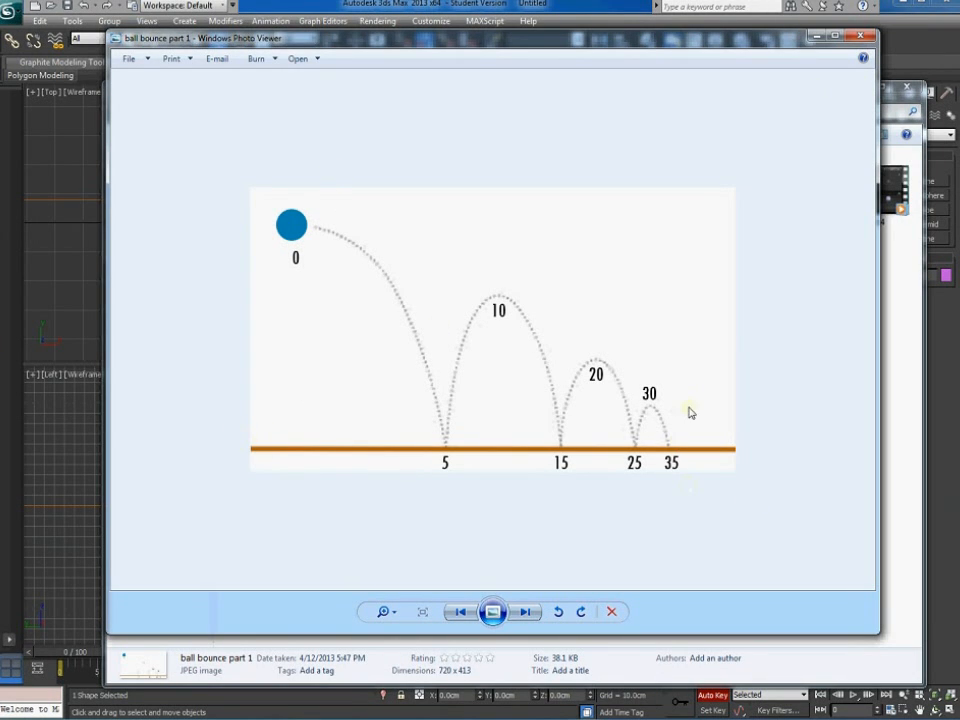
{"action": "left_click", "coordinate": [862, 36]}
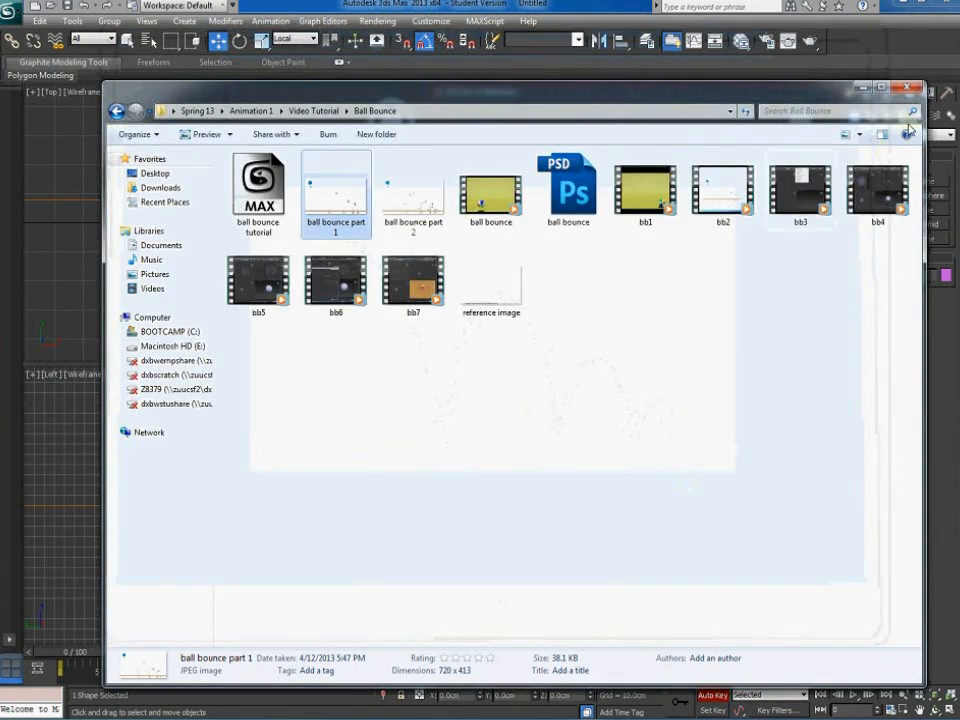
{"action": "left_click", "coordinate": [905, 87]}
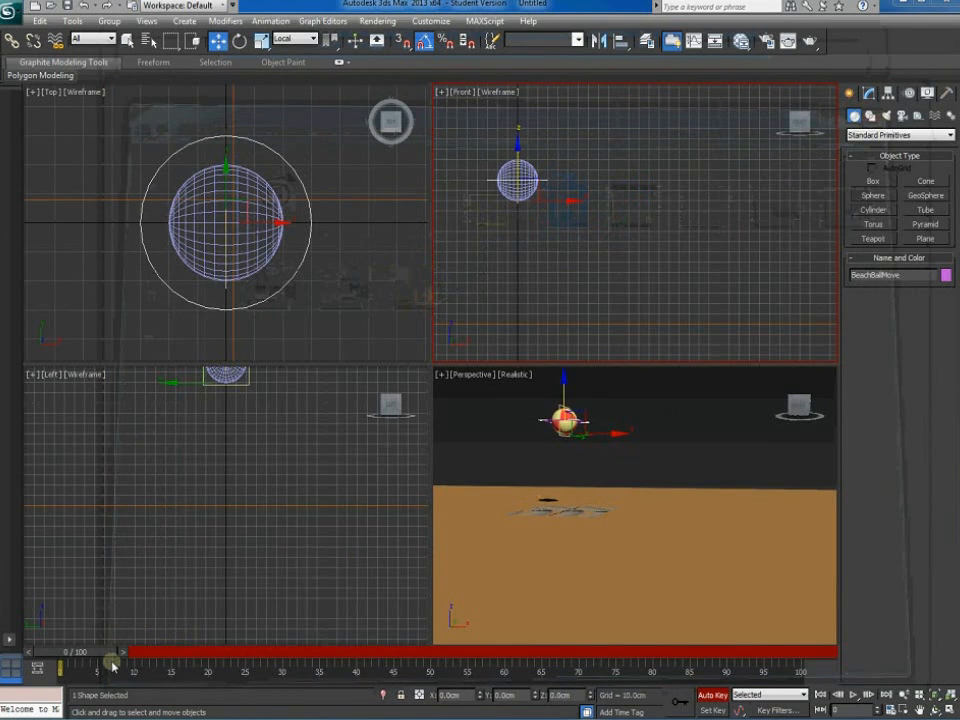
Extend the time ruler to start at frame -5 and select BeachBallMove
{"action": "left_click_drag", "start_coordinate": [113, 665], "coordinate": [129, 680], "text": "ctrl+alt"}
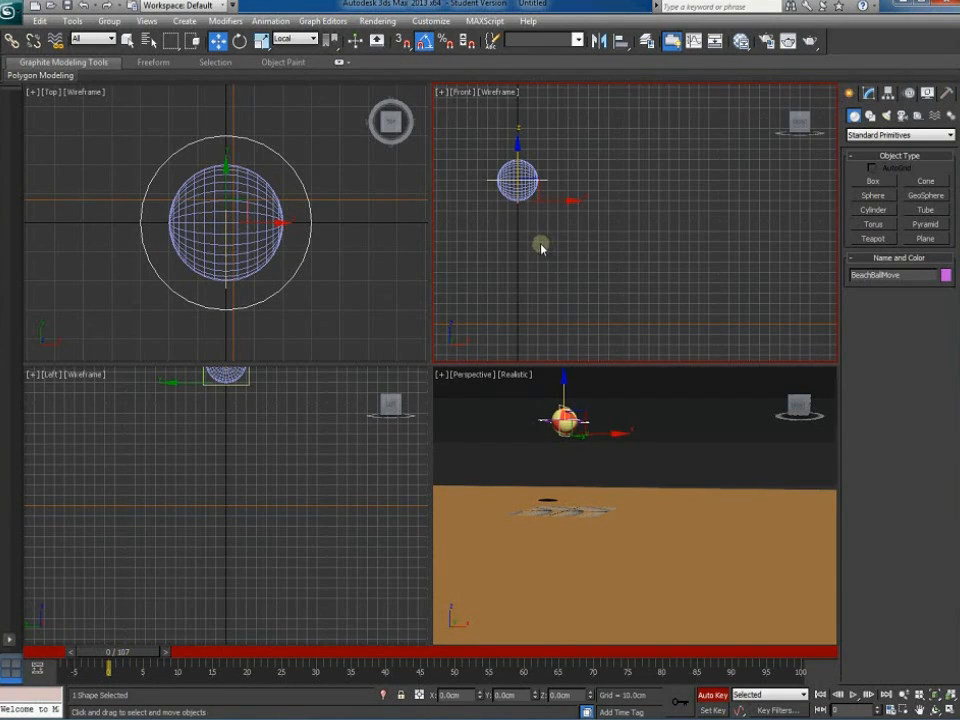
{"action": "left_click", "coordinate": [553, 185]}
{"action": "left_click", "coordinate": [548, 181]}
{"action": "left_click", "coordinate": [166, 654]}
At frame 5 with Auto Key on, move the beach ball down onto the orange ground
{"action": "left_click_drag", "start_coordinate": [166, 654], "coordinate": [191, 652]}
{"action": "key", "text": "w"}
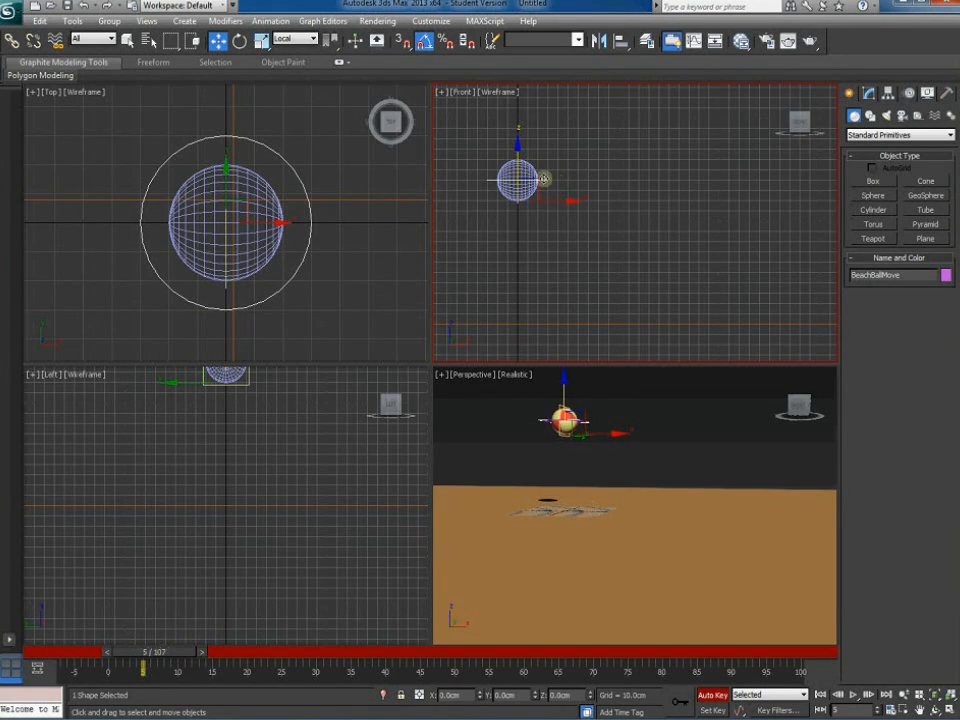
{"action": "left_click_drag", "start_coordinate": [541, 181], "coordinate": [603, 301]}
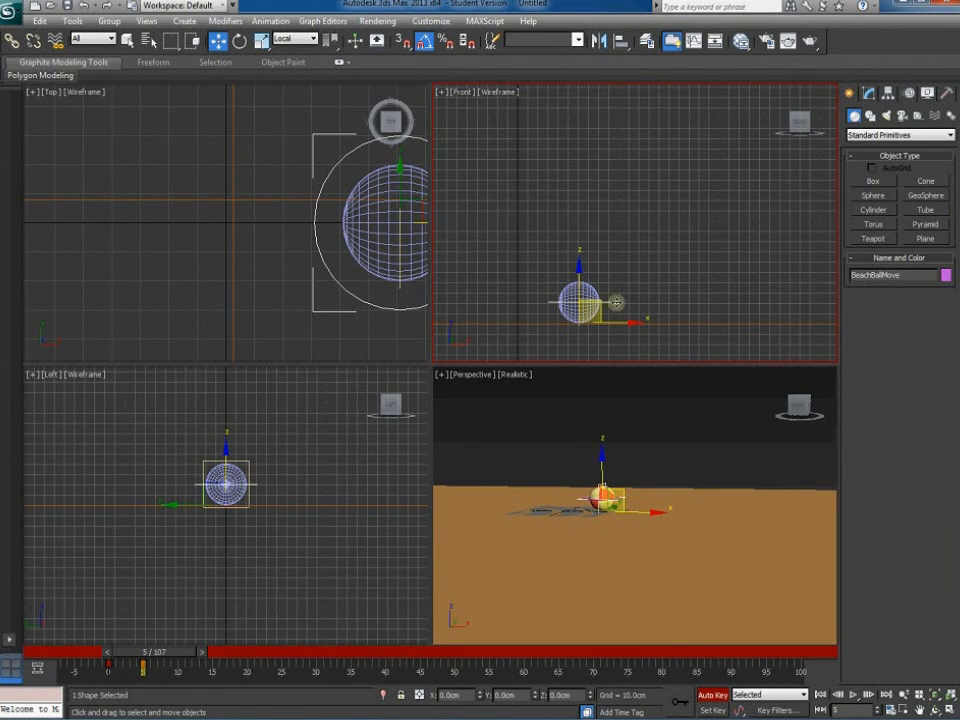
{"action": "scroll", "coordinate": [635, 280], "scroll_direction": "up", "scroll_amount": 6}
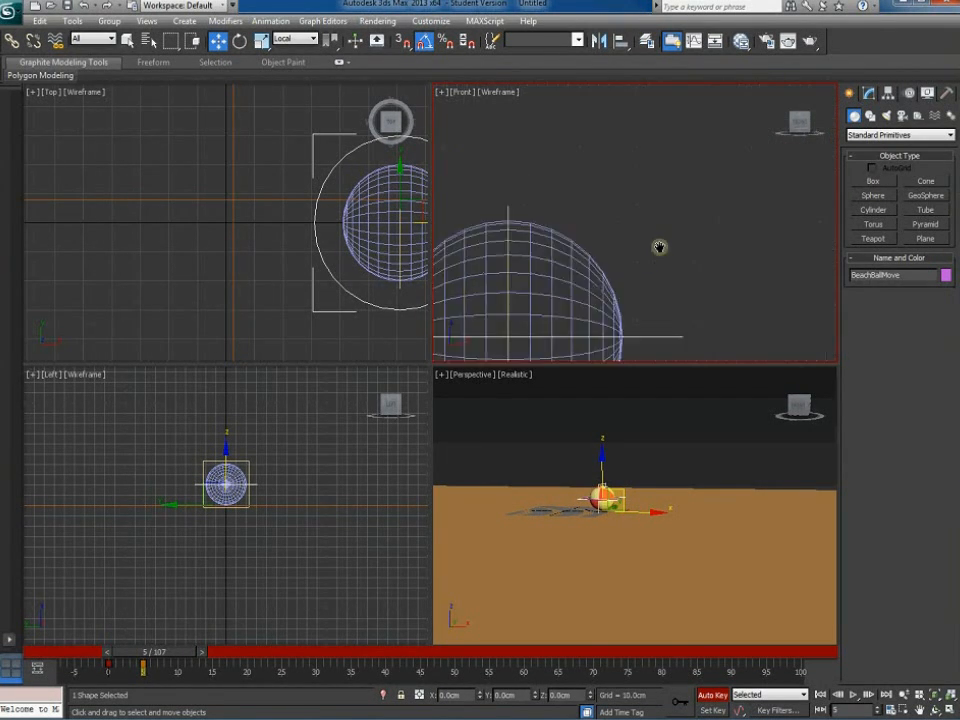
{"action": "middle_click_drag", "start_coordinate": [659, 247], "coordinate": [707, 176]}
{"action": "right_click", "coordinate": [724, 244]}
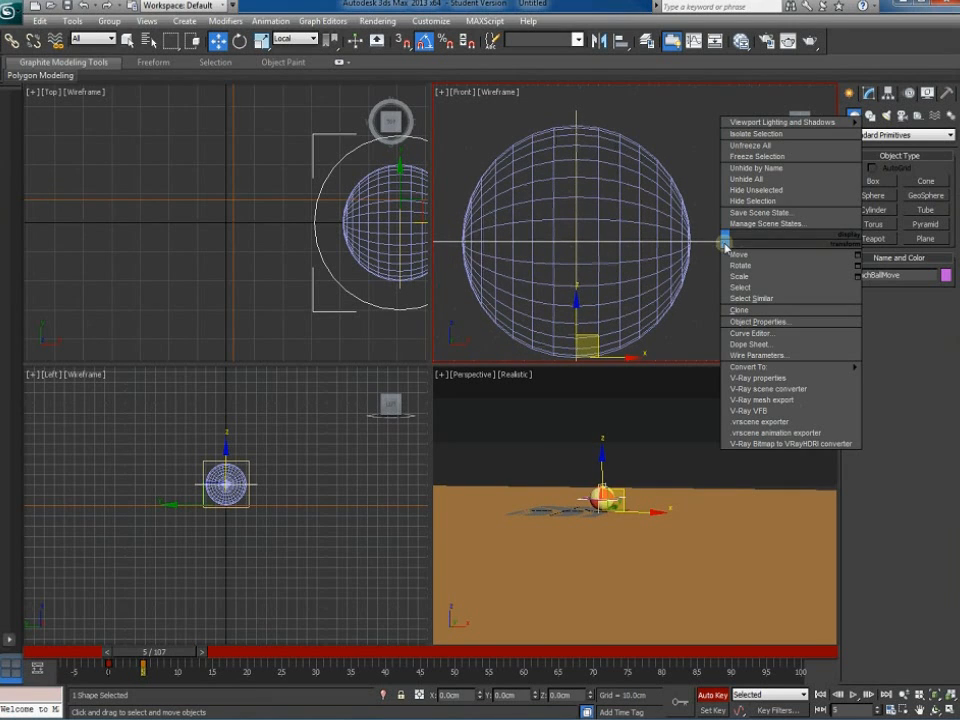
Check Trajectory in the ball's Object Properties so its red motion path is displayed
{"action": "left_click", "coordinate": [750, 321]}
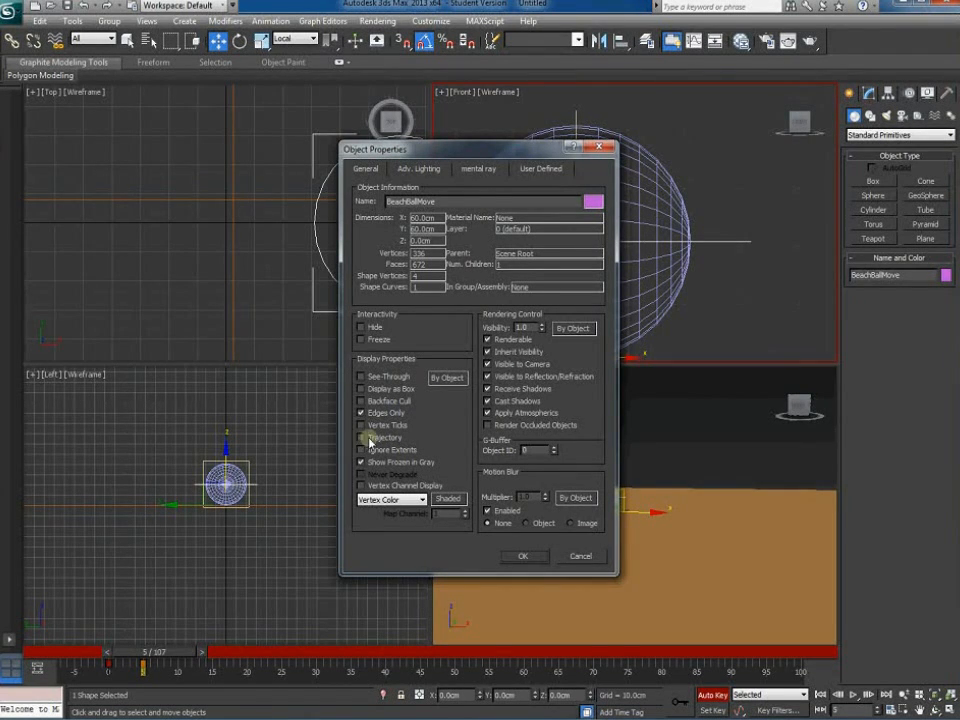
{"action": "key", "text": "Escape"}
{"action": "left_click", "coordinate": [362, 438]}
{"action": "left_click", "coordinate": [523, 555]}
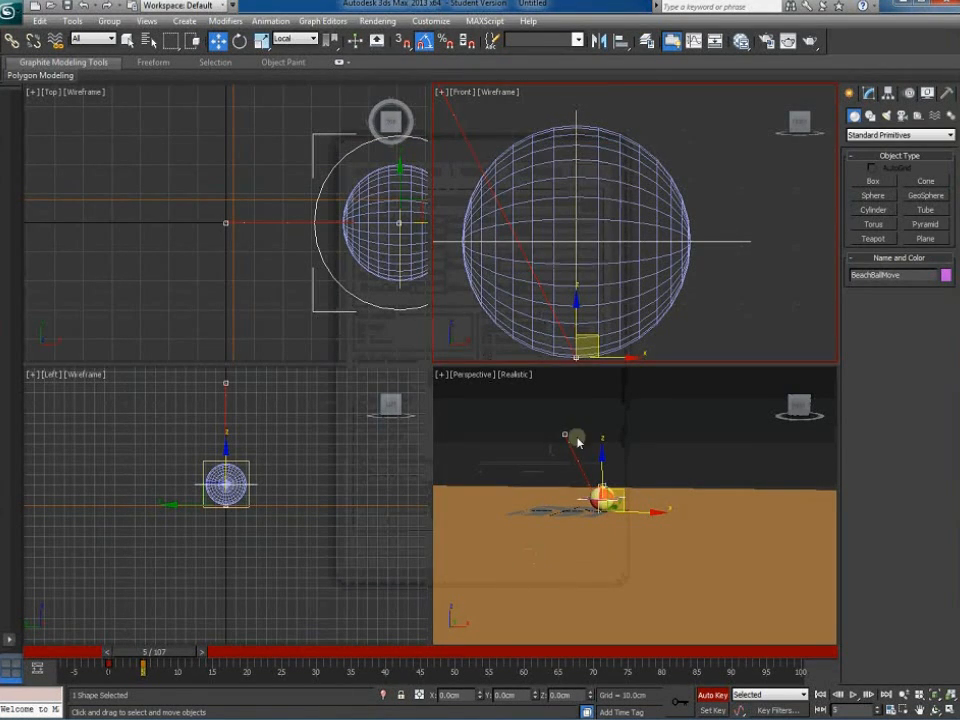
{"action": "scroll", "coordinate": [629, 278], "scroll_direction": "down", "scroll_amount": 11}
At frame -5, move the ball down-left onto the ground to start the arc
{"action": "middle_click_drag", "start_coordinate": [609, 271], "coordinate": [624, 312]}
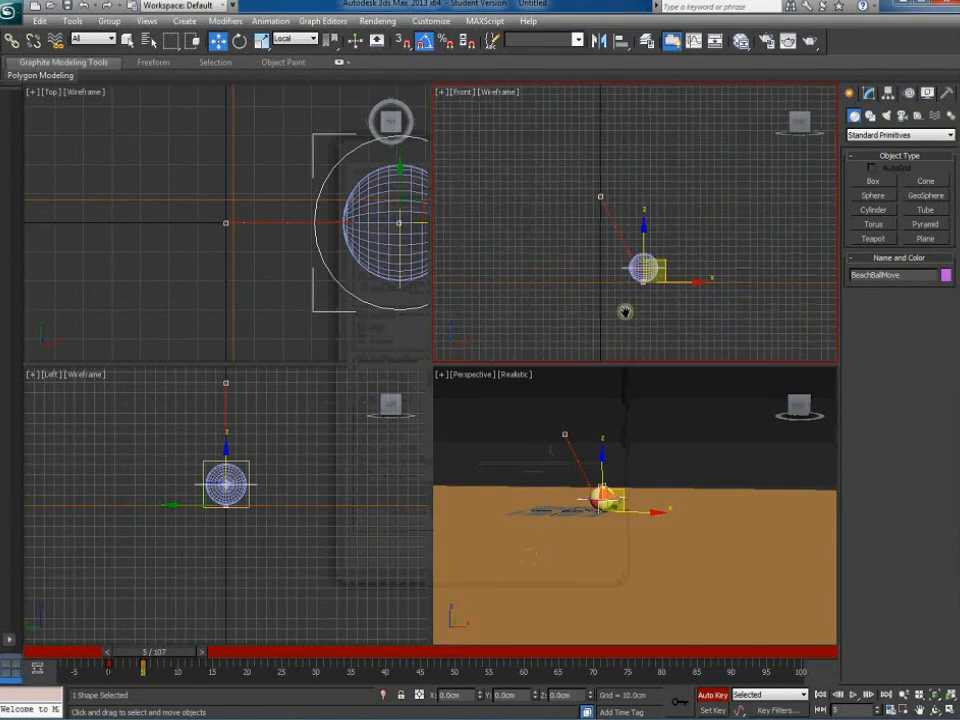
{"action": "scroll", "coordinate": [625, 312], "scroll_direction": "up", "scroll_amount": 2}
{"action": "left_click_drag", "start_coordinate": [184, 648], "coordinate": [116, 652]}
{"action": "key", "text": "w"}
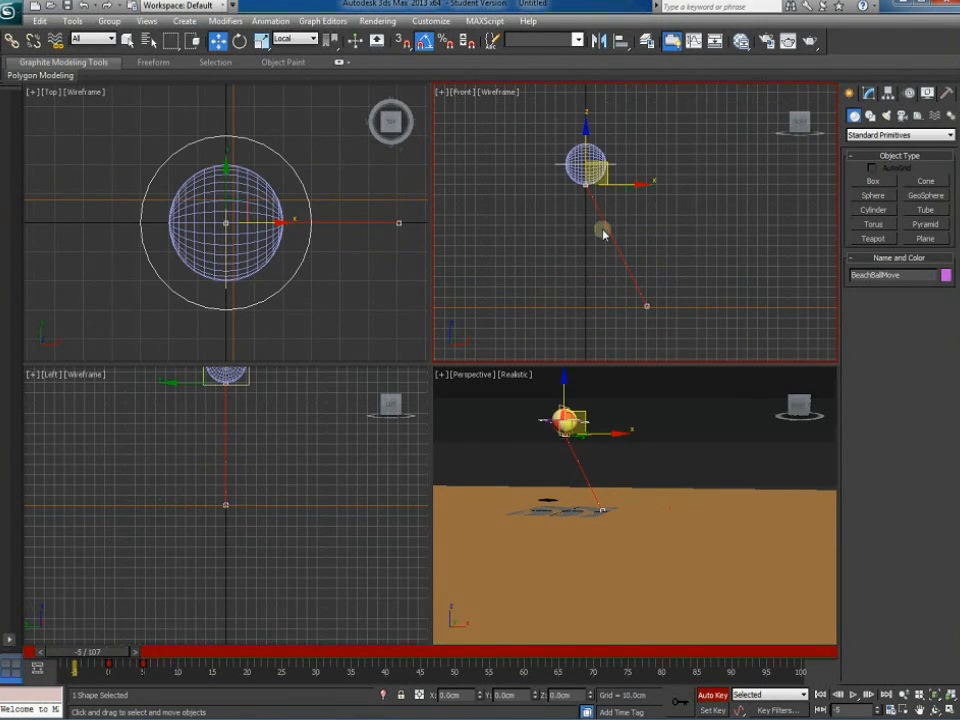
{"action": "left_click_drag", "start_coordinate": [595, 198], "coordinate": [553, 290]}
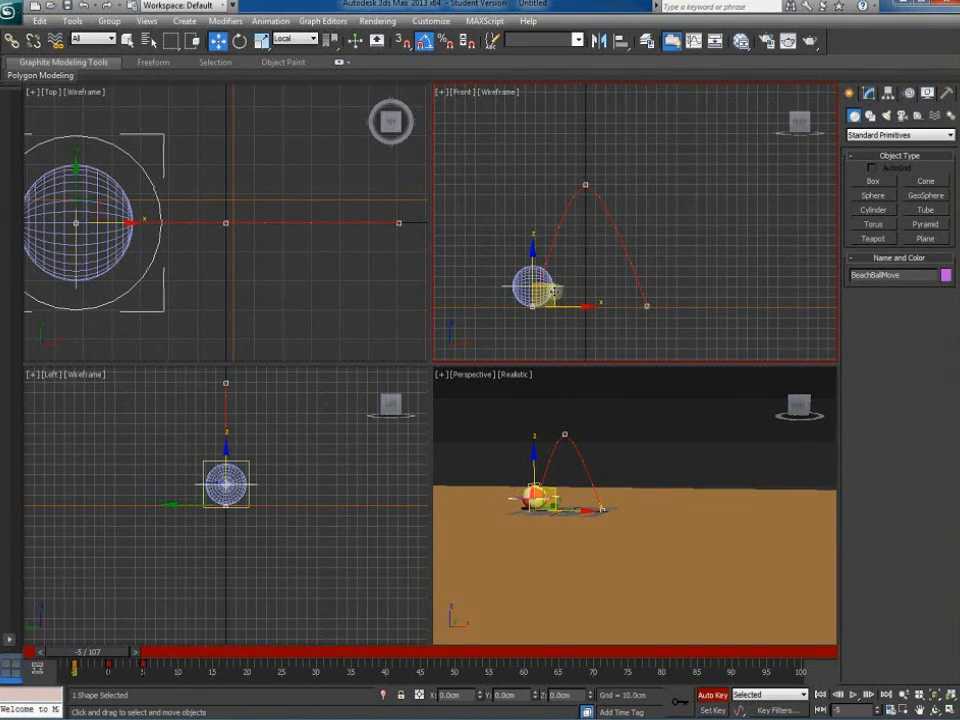
{"action": "scroll", "coordinate": [553, 290], "scroll_direction": "up", "scroll_amount": 5}
{"action": "scroll", "coordinate": [561, 285], "scroll_direction": "down", "scroll_amount": 3}
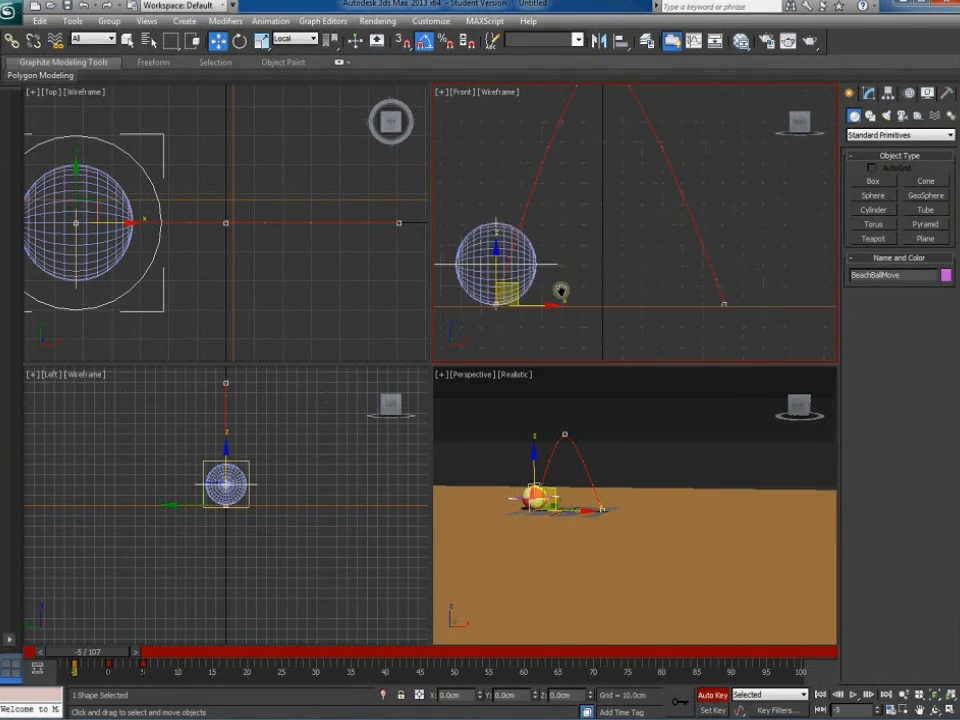
Nudge the frame -5 ball slightly lower and reframe the front view on the trajectory
{"action": "right_click", "coordinate": [218, 41]}
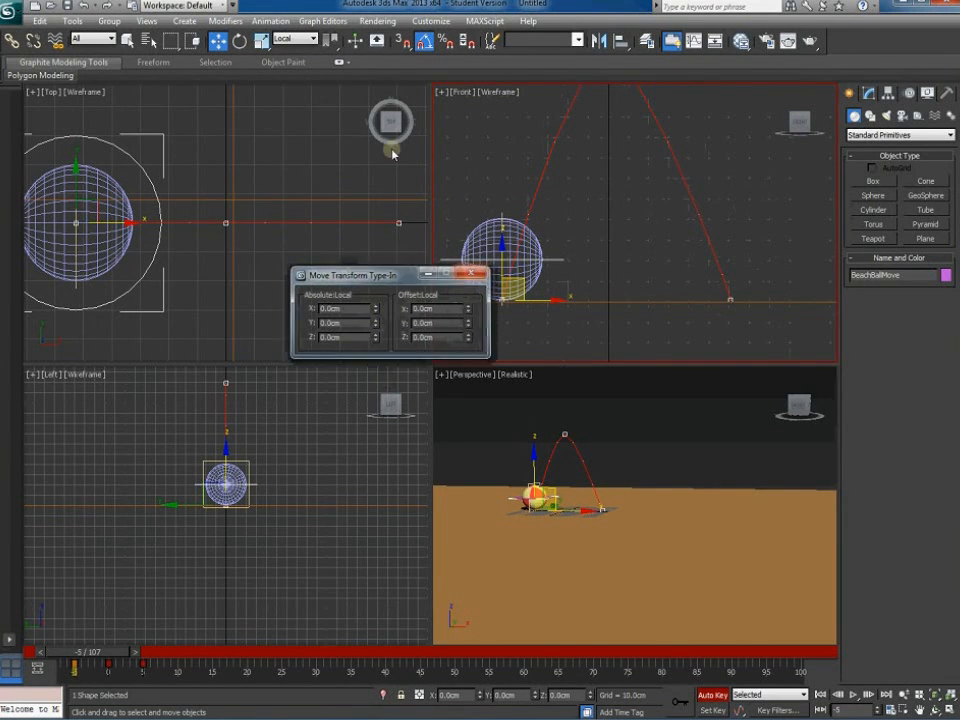
{"action": "left_click", "coordinate": [473, 272]}
{"action": "scroll", "coordinate": [583, 274], "scroll_direction": "up", "scroll_amount": 8}
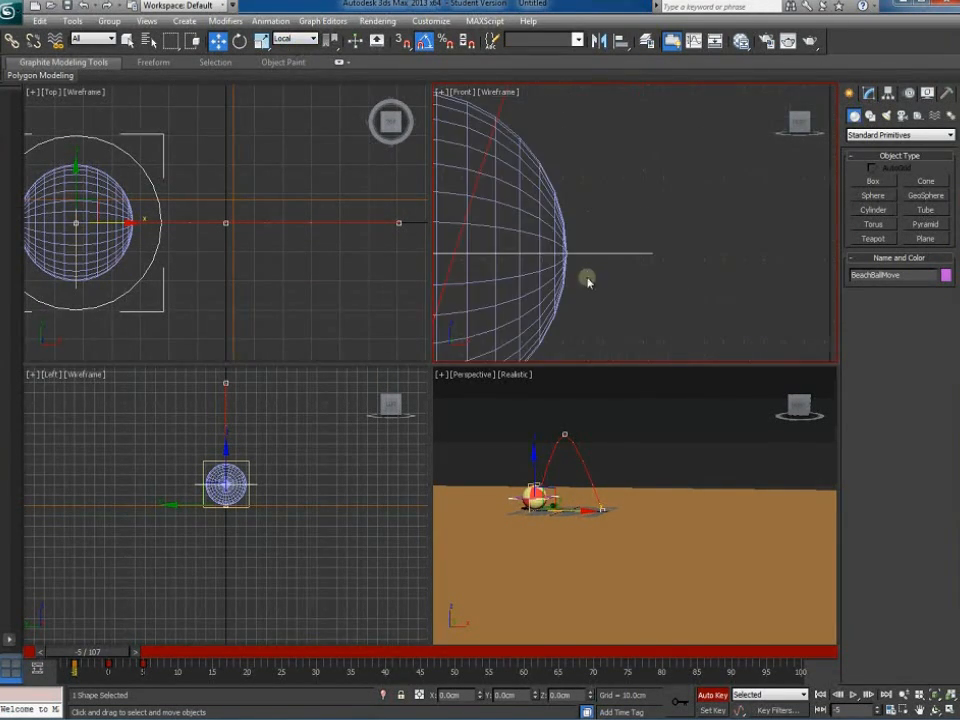
{"action": "scroll", "coordinate": [602, 263], "scroll_direction": "up", "scroll_amount": 2}
{"action": "left_click_drag", "start_coordinate": [636, 221], "coordinate": [636, 228]}
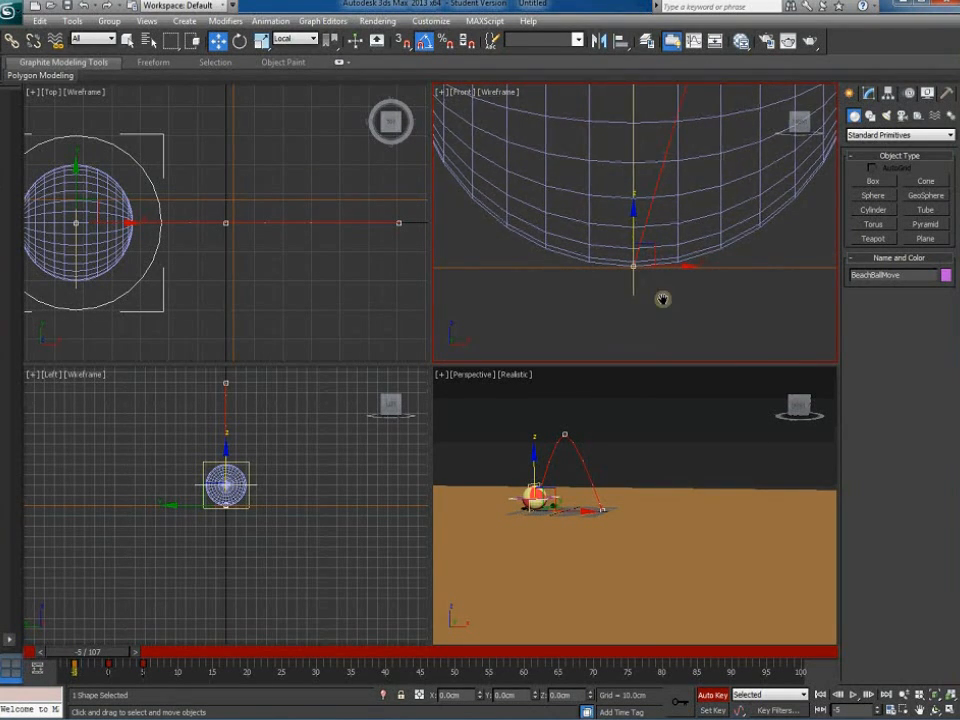
{"action": "middle_click_drag", "start_coordinate": [660, 298], "coordinate": [586, 299]}
{"action": "scroll", "coordinate": [586, 299], "scroll_direction": "down", "scroll_amount": 4}
{"action": "middle_click_drag", "start_coordinate": [696, 279], "coordinate": [527, 319]}
{"action": "scroll", "coordinate": [527, 319], "scroll_direction": "down", "scroll_amount": 2}
{"action": "middle_click_drag", "start_coordinate": [593, 308], "coordinate": [553, 326]}
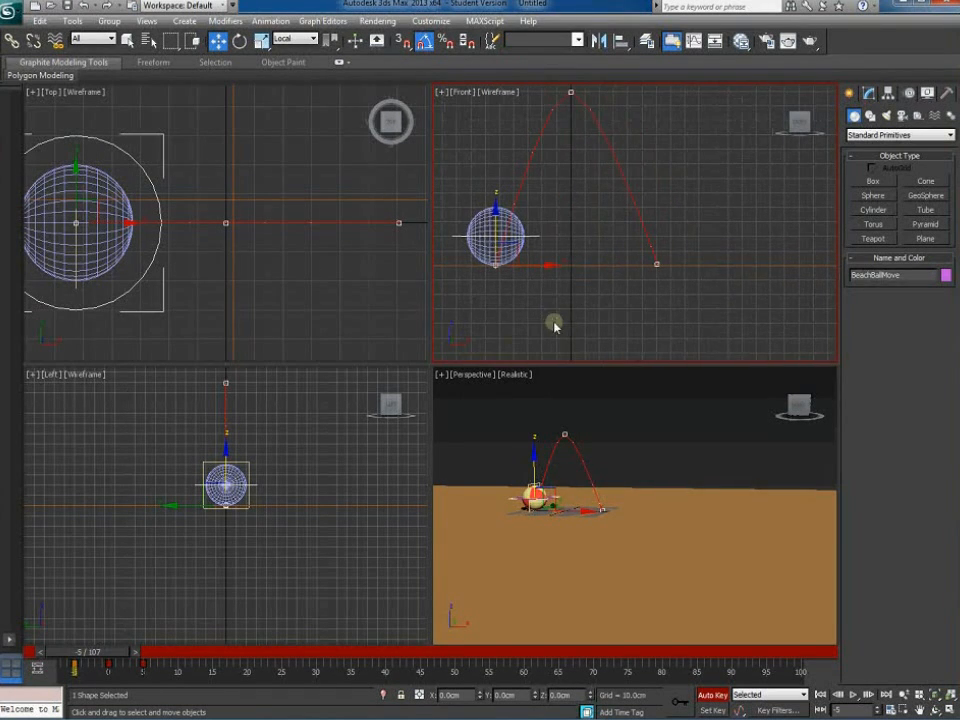
{"action": "left_click", "coordinate": [300, 39]}
Switch to View coordinates and set the ball's Absolute Z to 0 at frame -5
{"action": "left_click", "coordinate": [283, 50]}
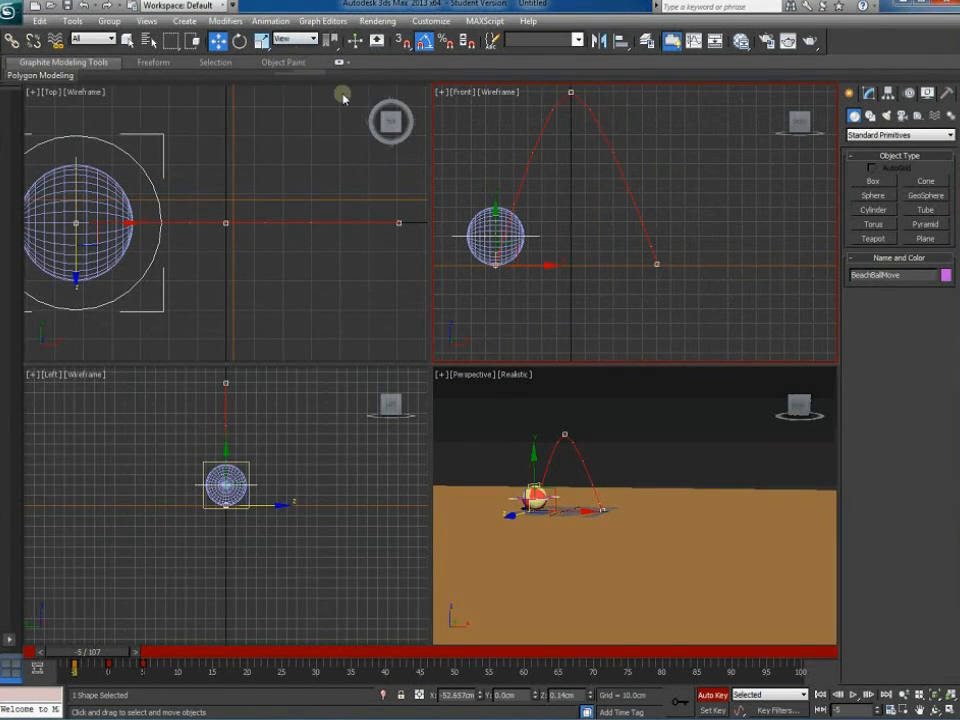
{"action": "right_click", "coordinate": [218, 40]}
{"action": "left_click", "coordinate": [356, 338]}
{"action": "type", "text": "0"}
{"action": "key", "text": "Return"}
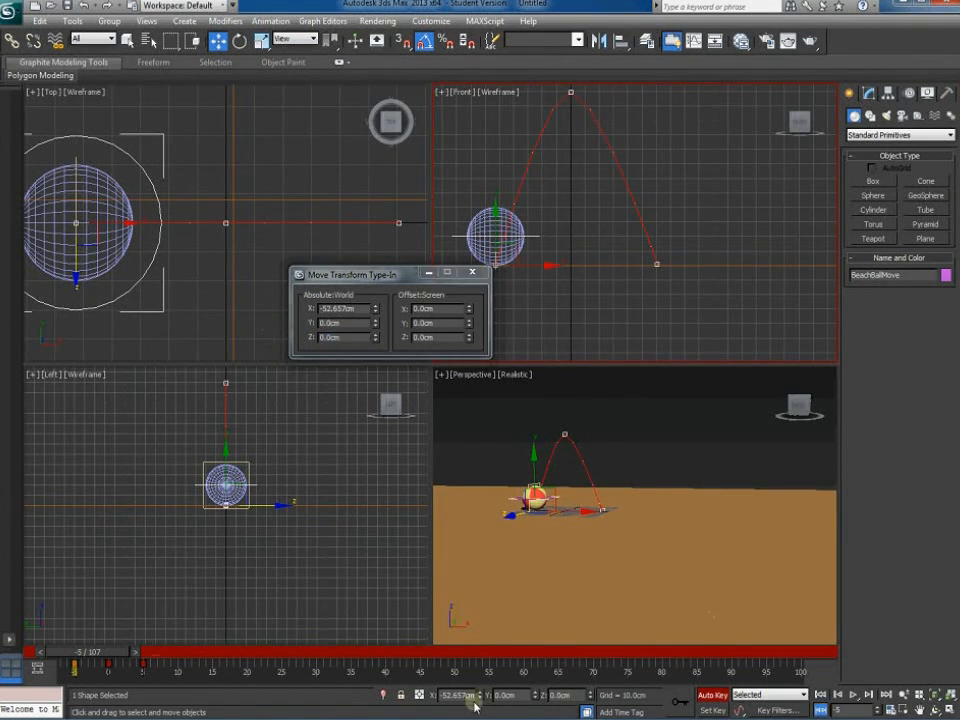
Set the ball's Z to 0.0cm at frame 5 as well
{"action": "left_click_drag", "start_coordinate": [137, 655], "coordinate": [108, 655]}
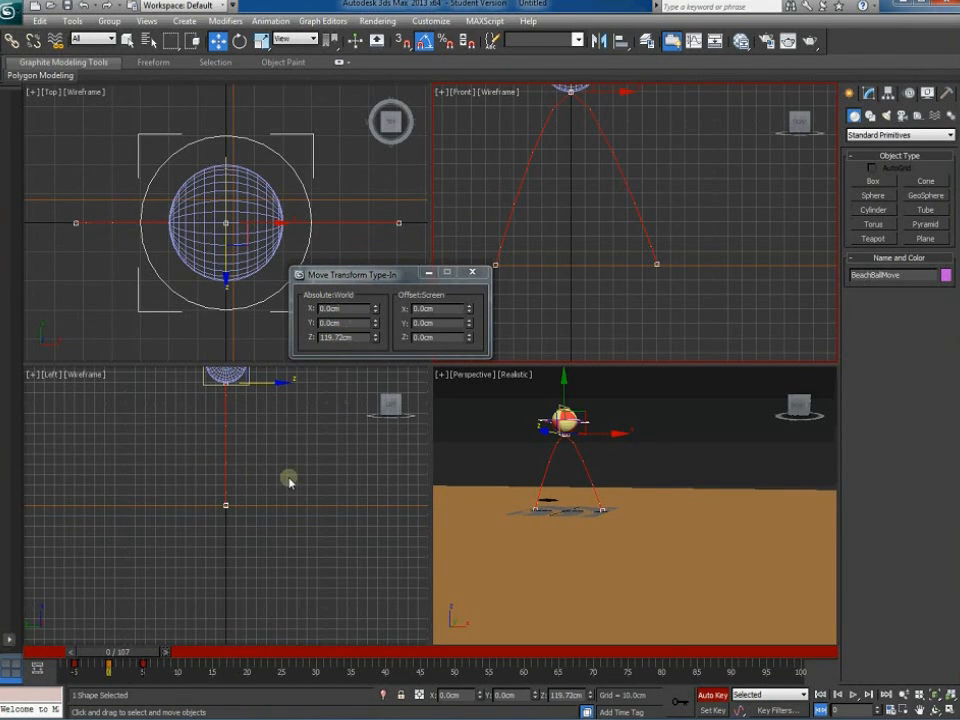
{"action": "left_click_drag", "start_coordinate": [163, 655], "coordinate": [199, 655]}
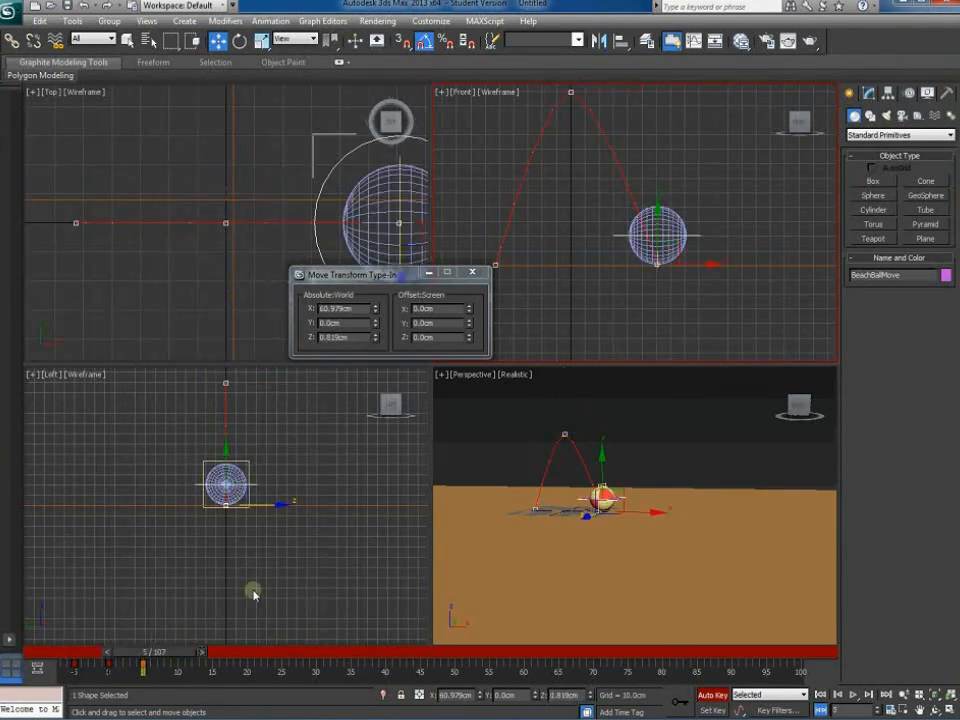
{"action": "left_click", "coordinate": [297, 337]}
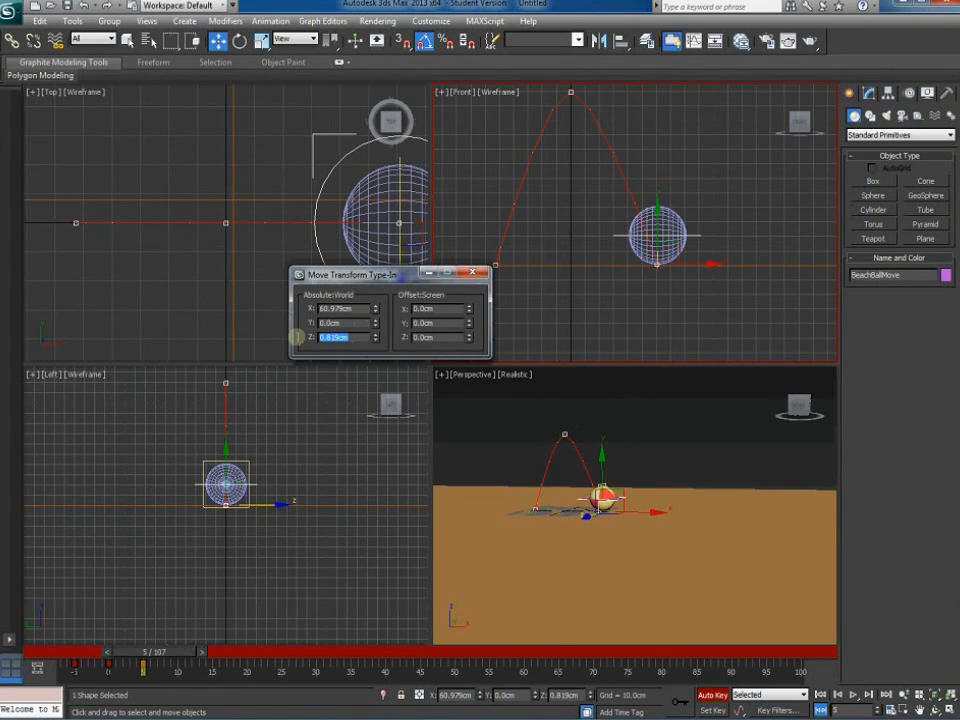
{"action": "key", "text": "Return"}
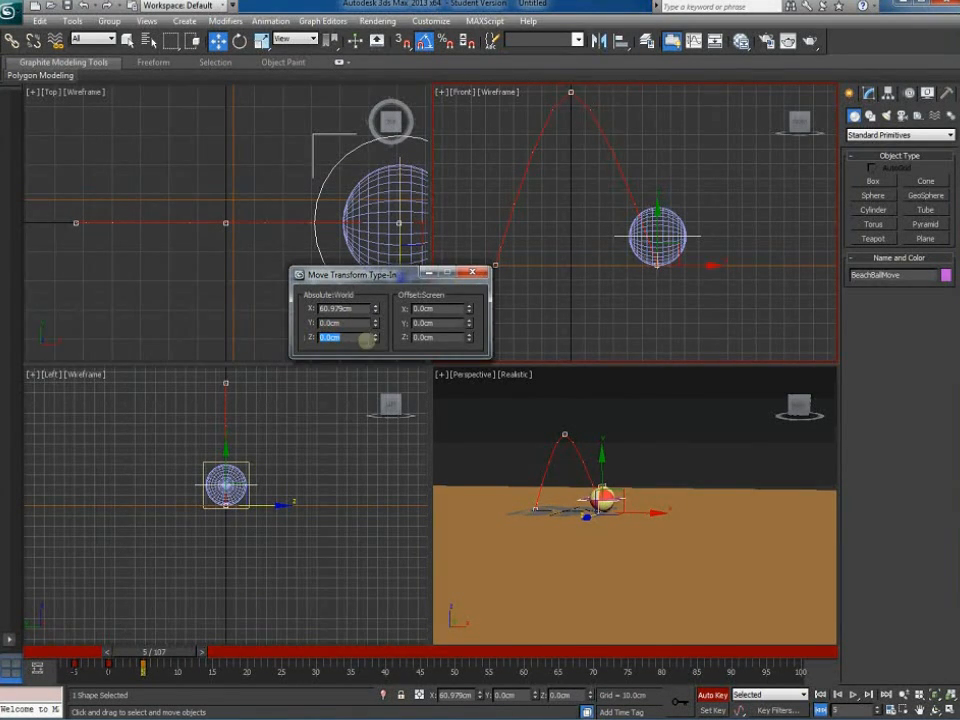
{"action": "left_click", "coordinate": [473, 275]}
{"action": "scroll", "coordinate": [583, 304], "scroll_direction": "down", "scroll_amount": 5}
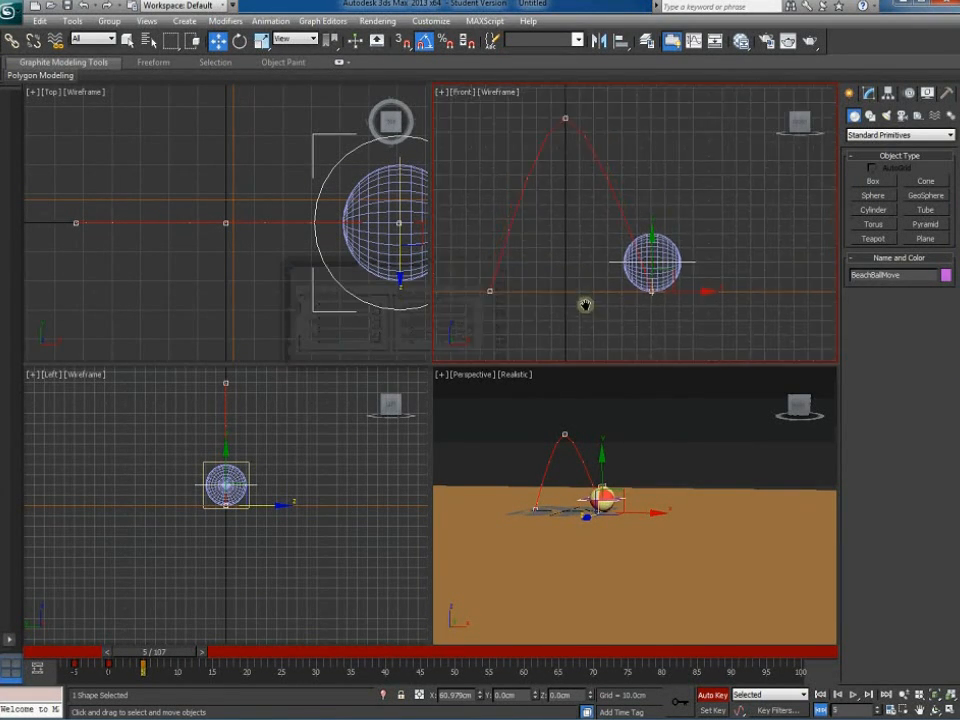
{"action": "left_click_drag", "start_coordinate": [144, 647], "coordinate": [183, 656]}
Raise the ball at frame 10 and land it at Z 0 on the ground at frame 15
{"action": "key", "text": "w"}
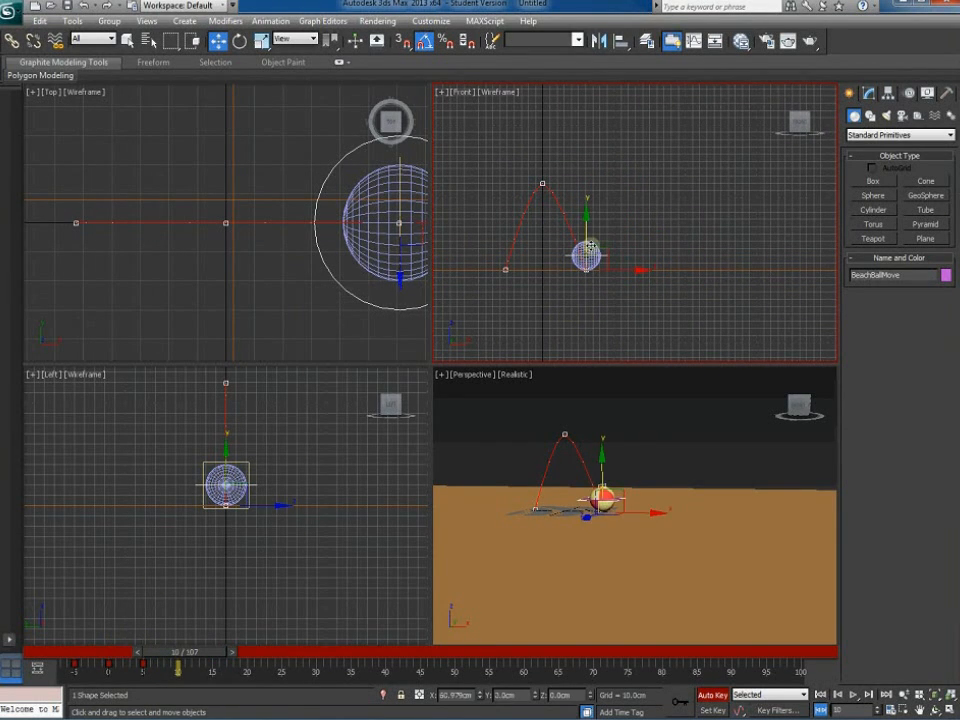
{"action": "left_click_drag", "start_coordinate": [614, 240], "coordinate": [636, 193]}
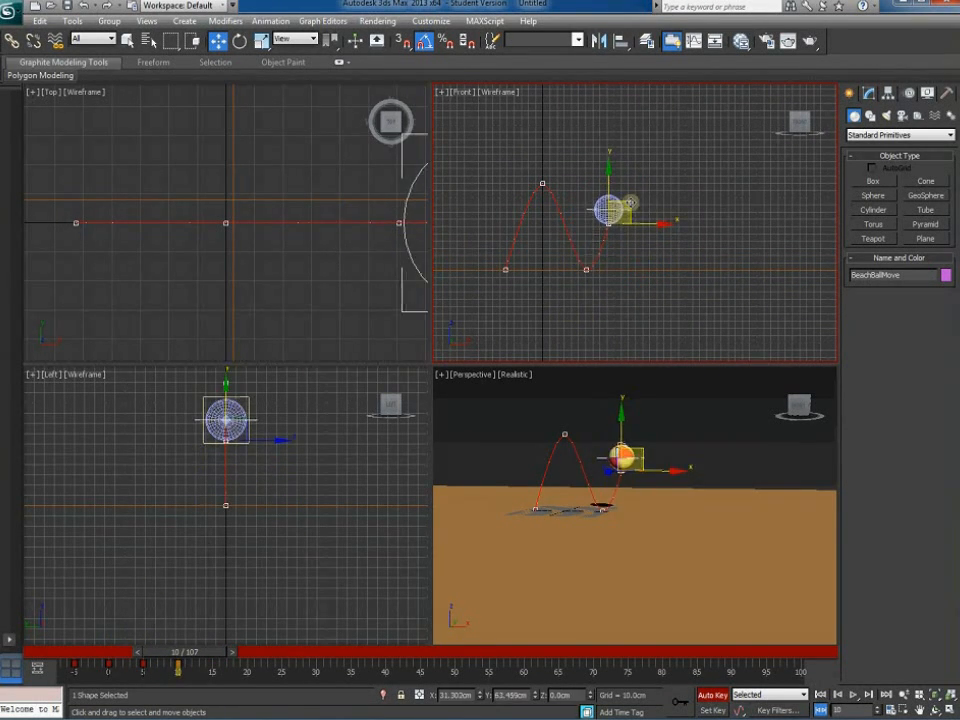
{"action": "left_click_drag", "start_coordinate": [198, 656], "coordinate": [227, 651]}
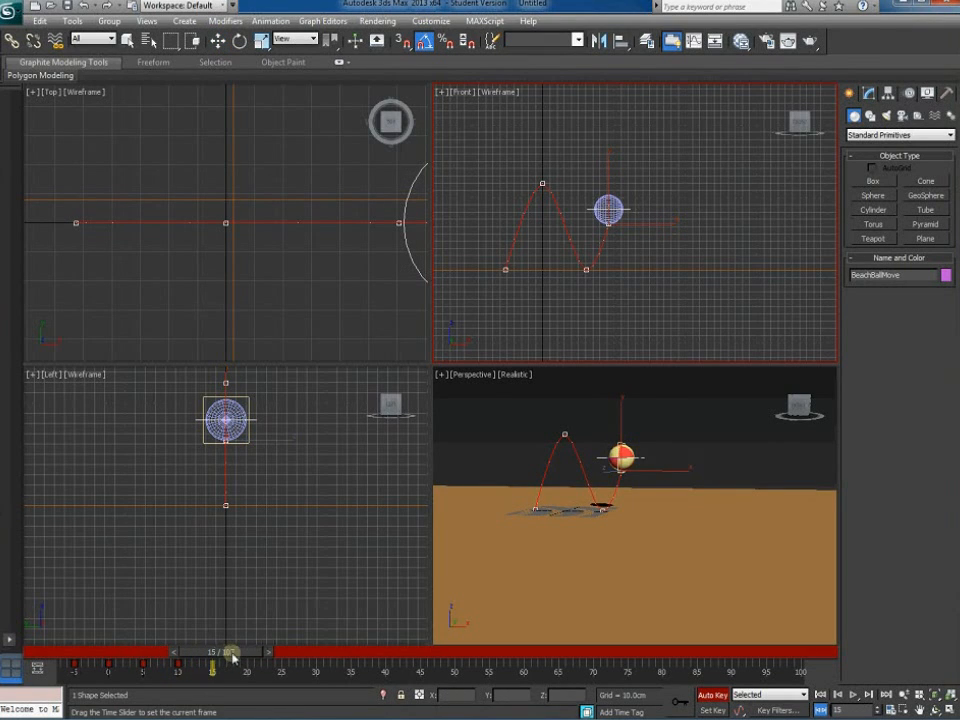
{"action": "left_click_drag", "start_coordinate": [634, 218], "coordinate": [656, 248]}
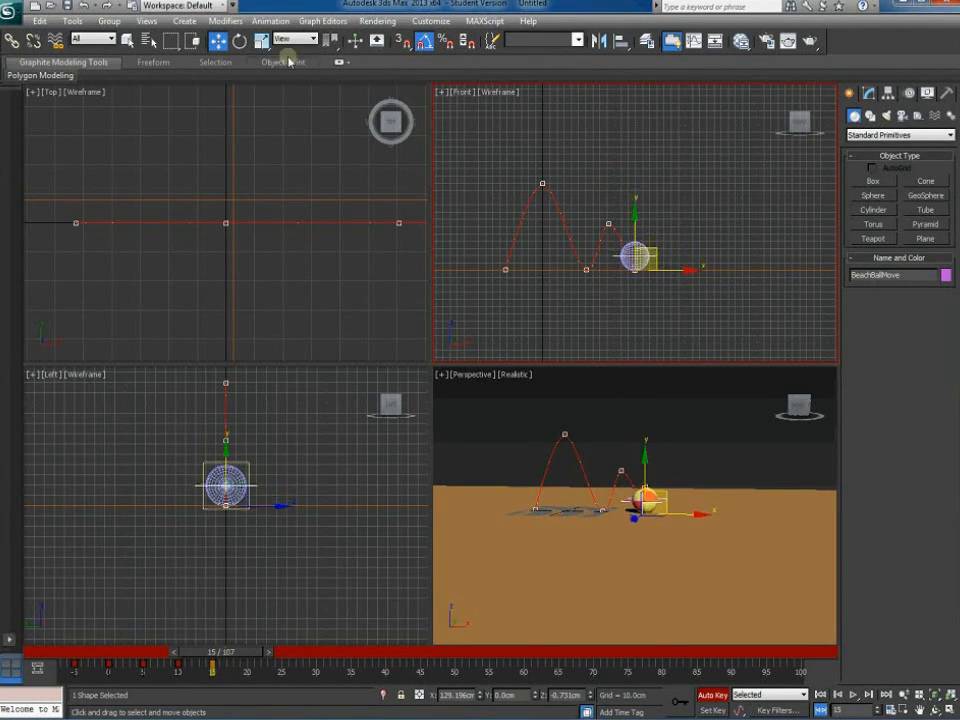
{"action": "right_click", "coordinate": [218, 40]}
{"action": "left_click_drag", "start_coordinate": [350, 337], "coordinate": [288, 335]}
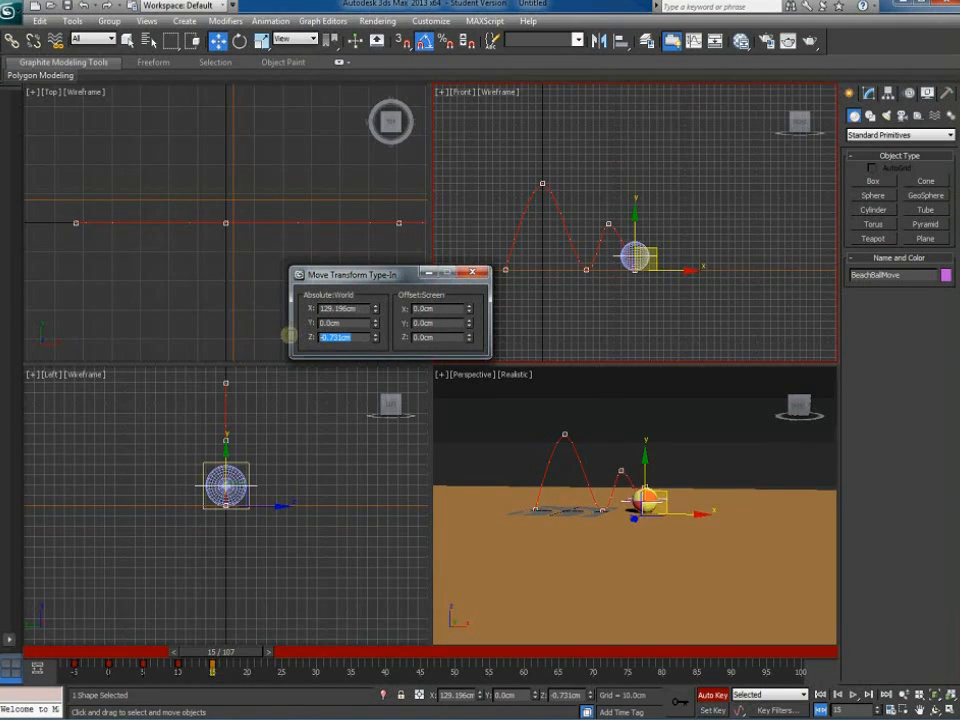
{"action": "type", "text": "0"}
{"action": "key", "text": "Return"}
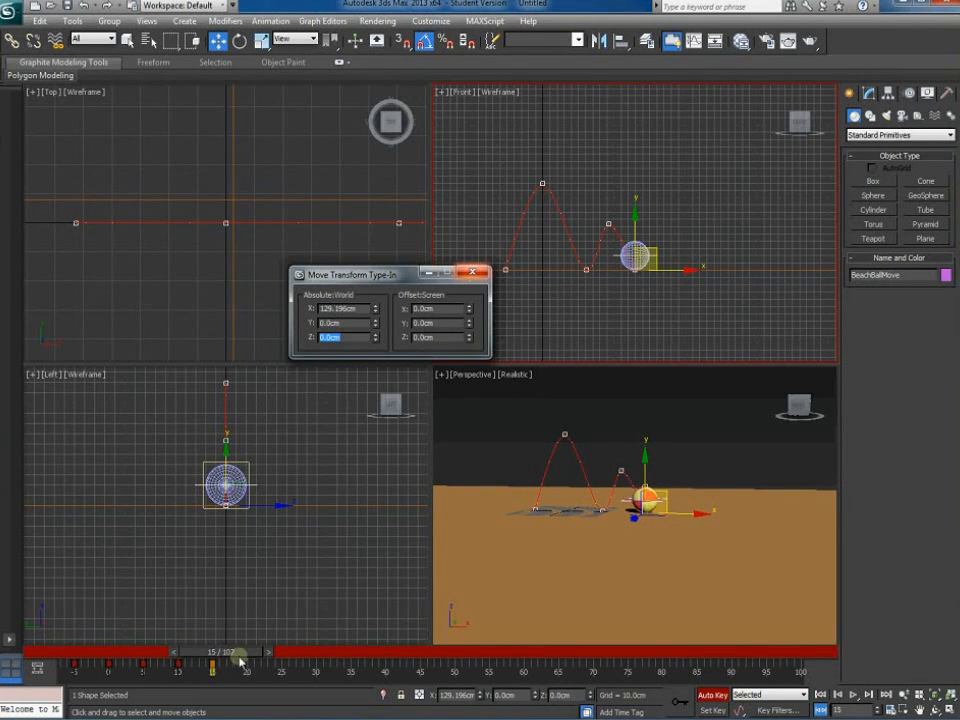
Raise the ball for a smaller hop at frame 20 and land it at Z 0 at frame 25
{"action": "left_click_drag", "start_coordinate": [246, 655], "coordinate": [284, 657]}
{"action": "key", "text": "w"}
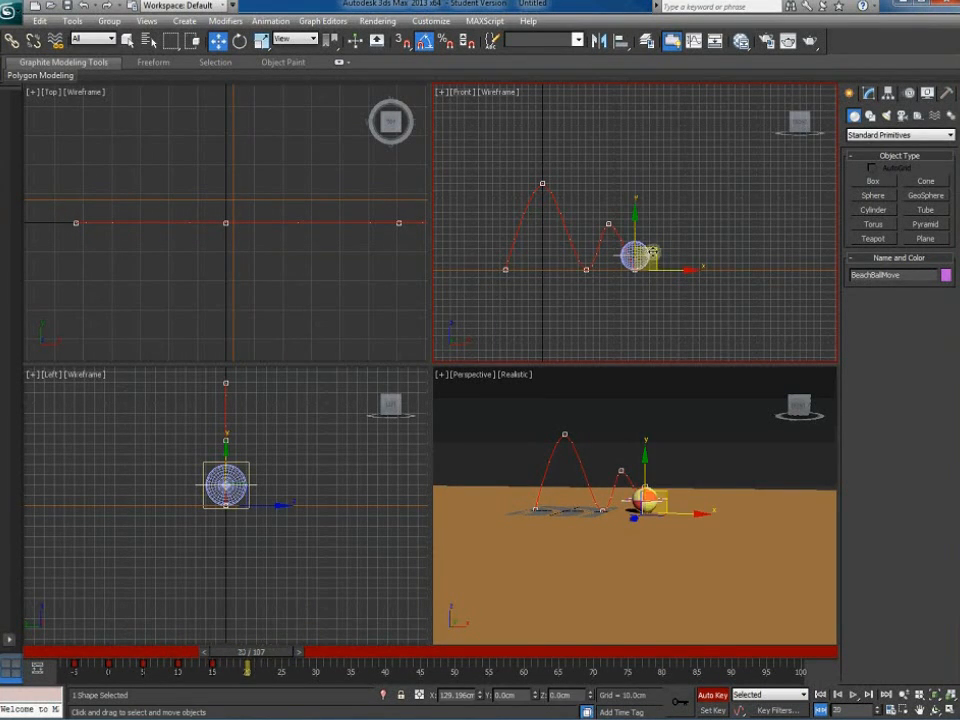
{"action": "left_click_drag", "start_coordinate": [655, 250], "coordinate": [673, 225]}
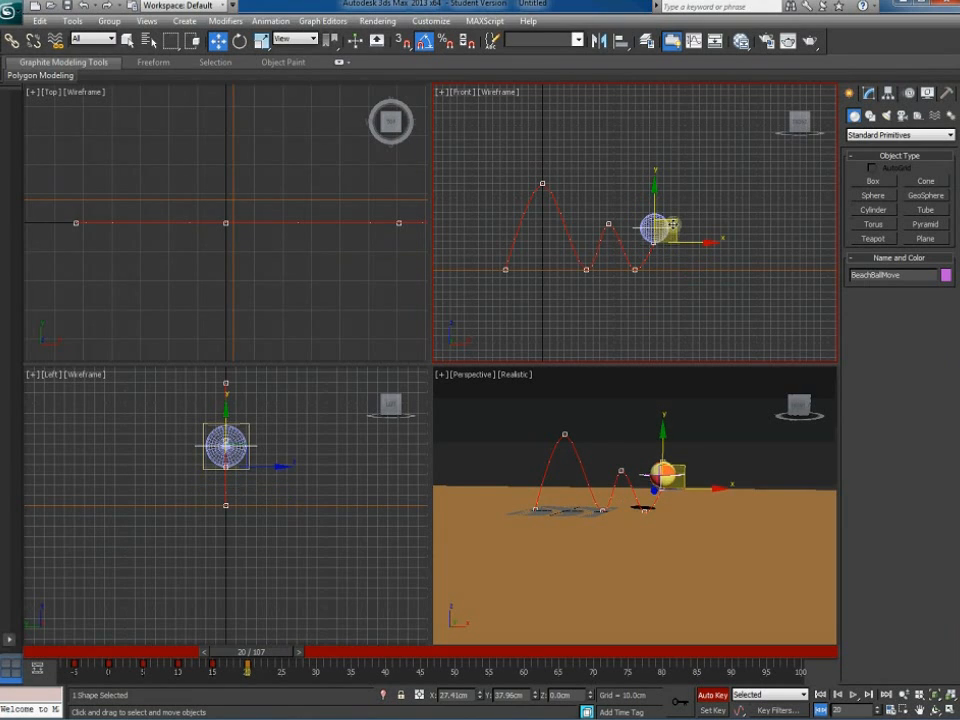
{"action": "left_click_drag", "start_coordinate": [274, 650], "coordinate": [312, 653]}
{"action": "left_click_drag", "start_coordinate": [679, 217], "coordinate": [695, 247]}
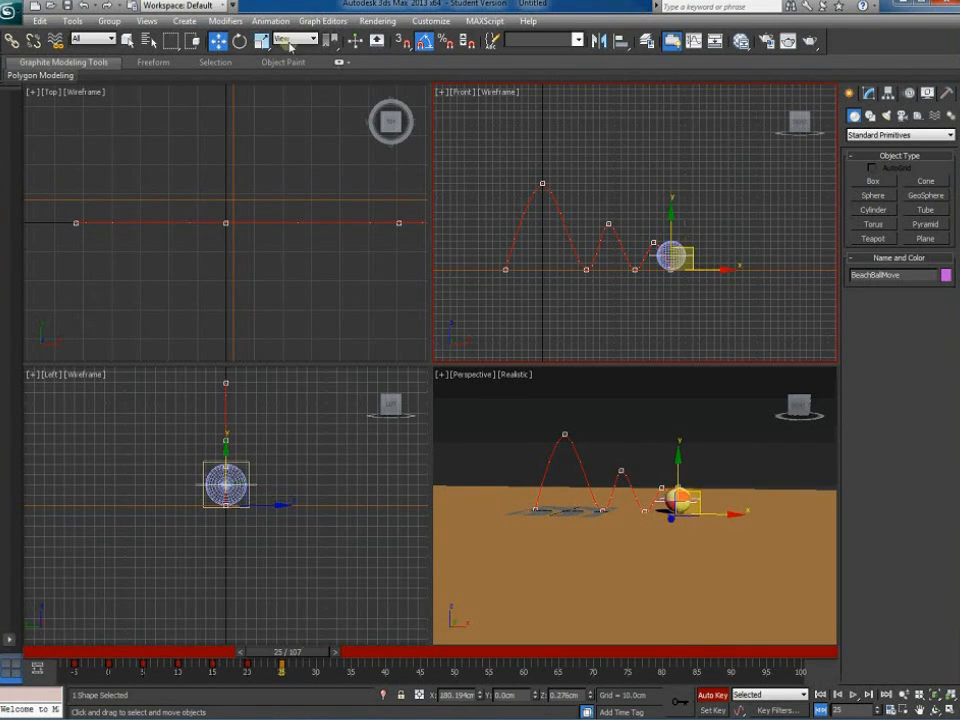
{"action": "right_click", "coordinate": [217, 40]}
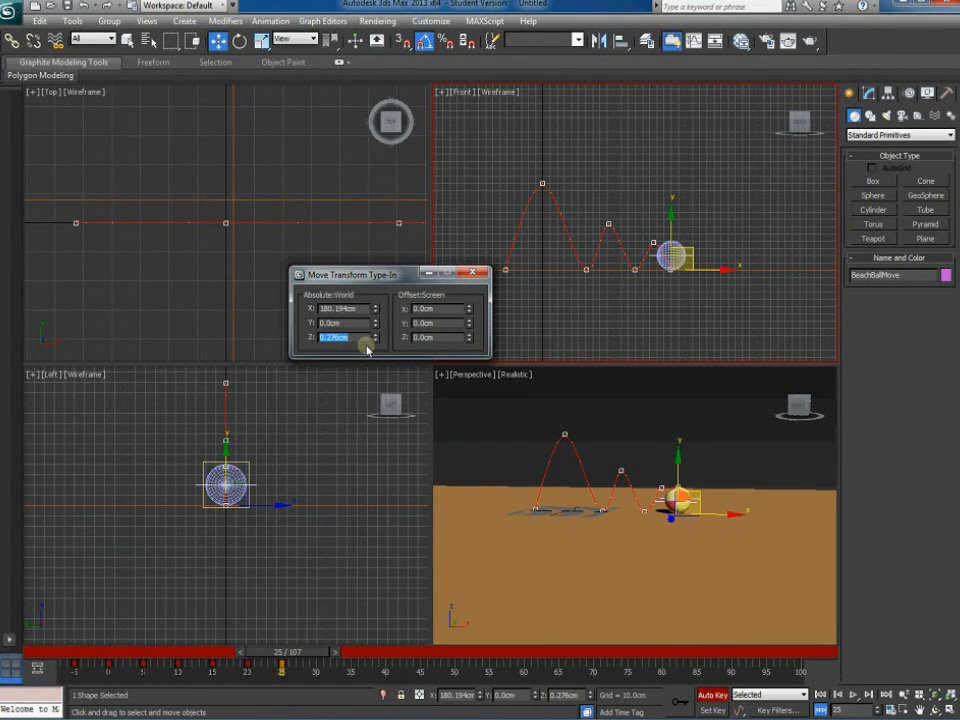
{"action": "type", "text": "0"}
{"action": "key", "text": "Return"}
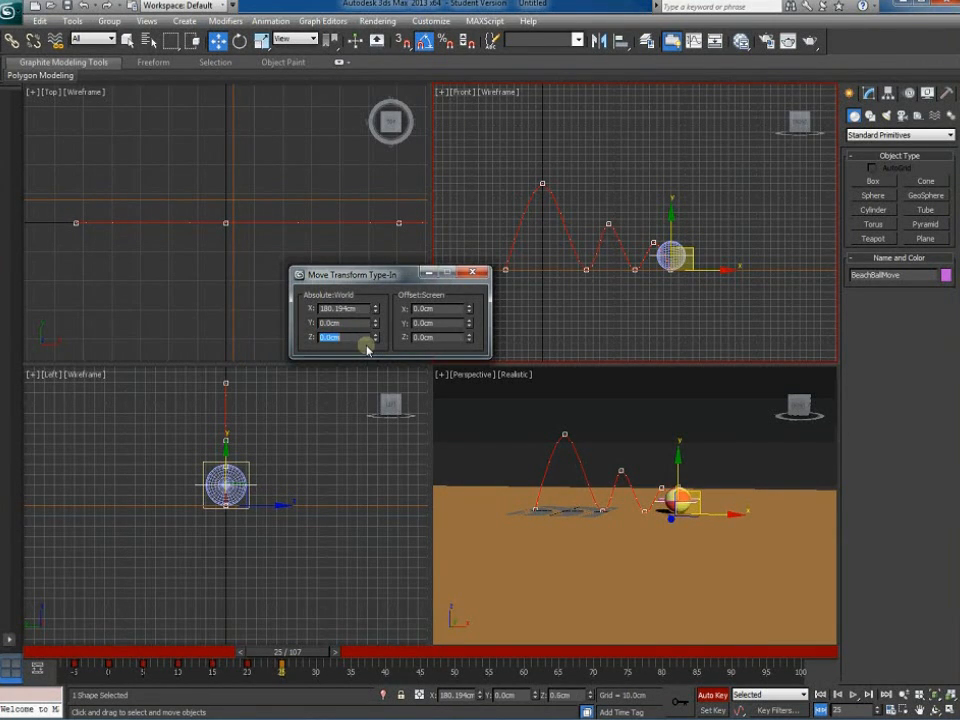
{"action": "left_click", "coordinate": [472, 273]}
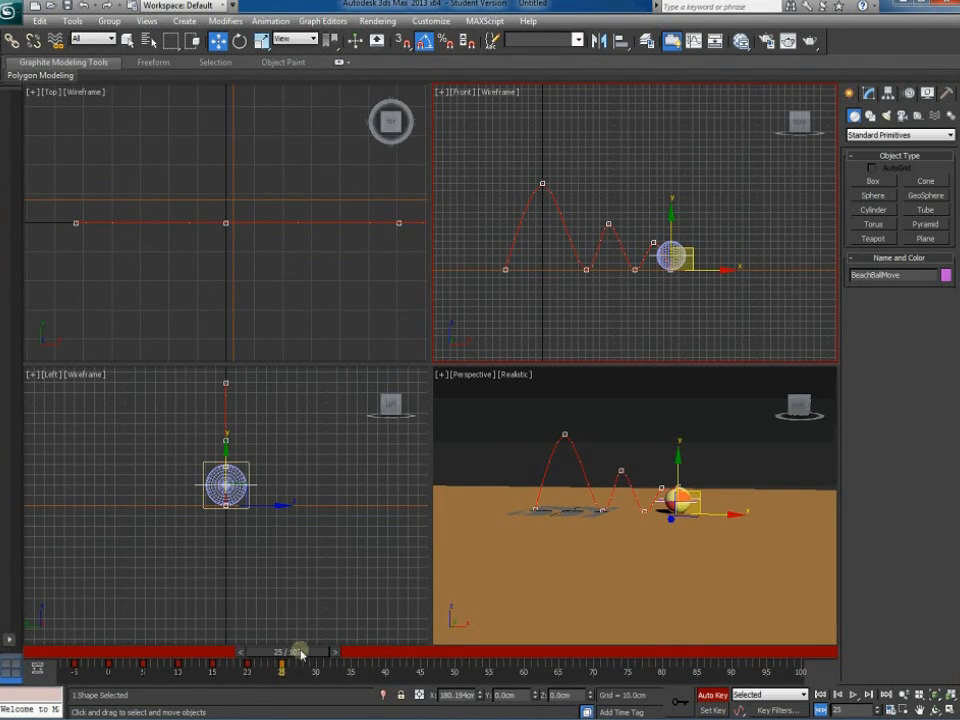
Lift the ball to a tiny peak at frame 30 and land it at Z 0 at frame 35
{"action": "left_click_drag", "start_coordinate": [300, 652], "coordinate": [333, 652]}
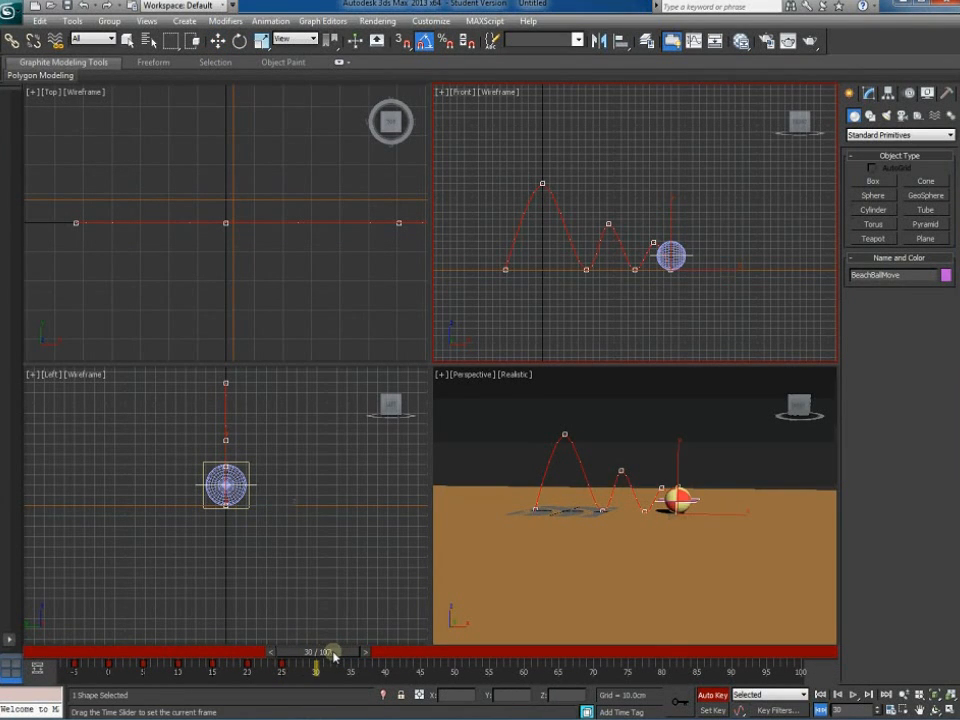
{"action": "key", "text": "w"}
{"action": "mouse_move", "coordinate": [692, 250]}
{"action": "left_mouse_down"}
{"action": "mouse_move", "coordinate": [701, 243]}
{"action": "mouse_move", "coordinate": [688, 255]}
{"action": "left_mouse_up"}
{"action": "left_click_drag", "start_coordinate": [364, 643], "coordinate": [389, 653]}
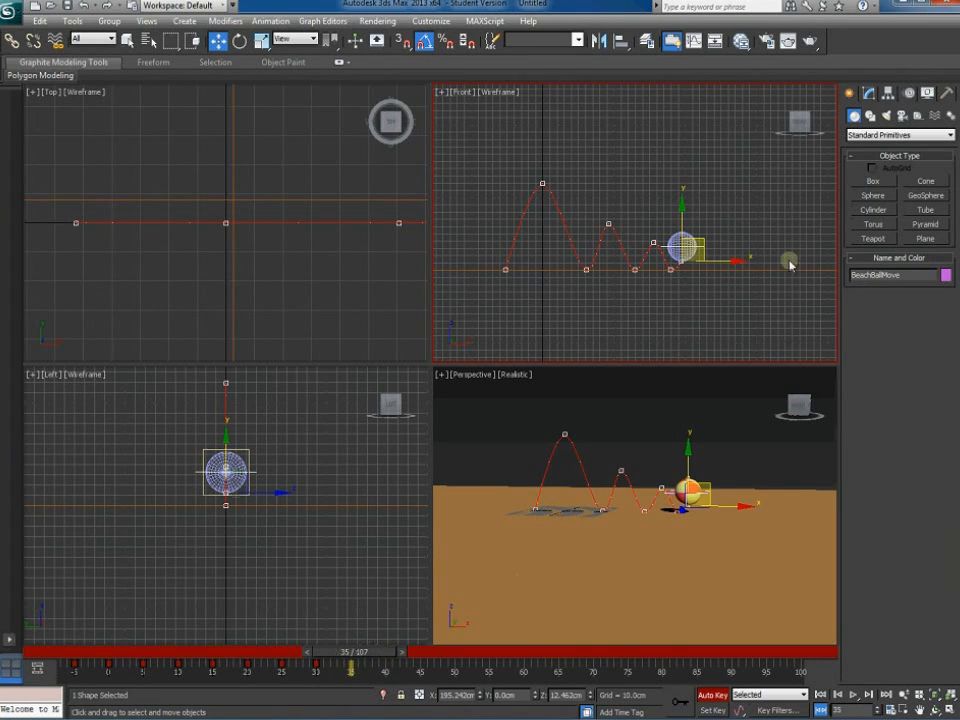
{"action": "left_click_drag", "start_coordinate": [701, 241], "coordinate": [714, 247]}
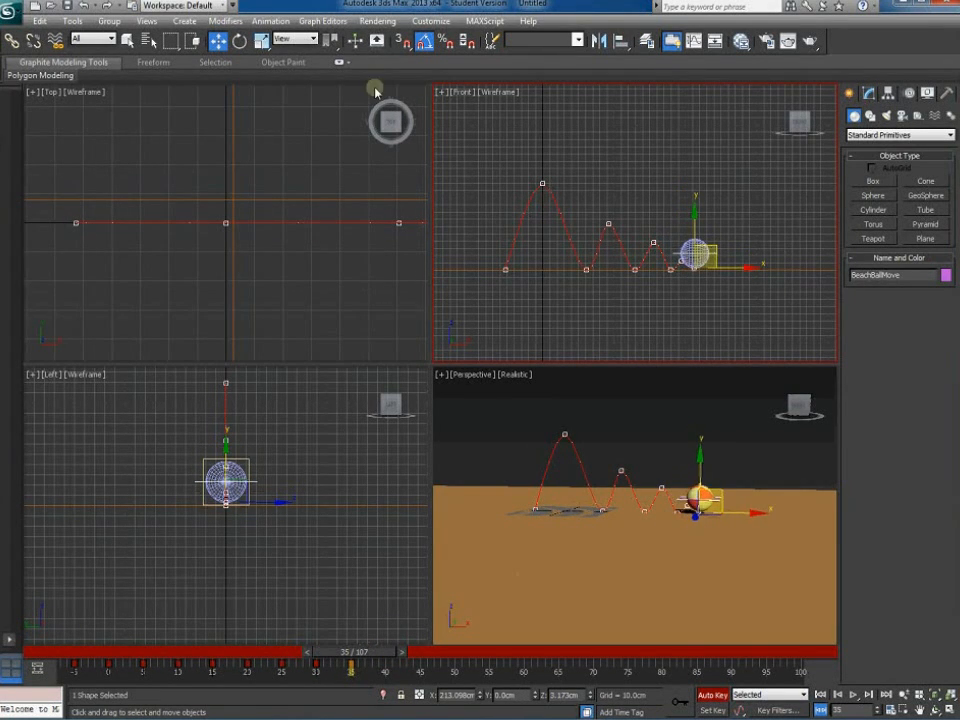
{"action": "right_click", "coordinate": [214, 40]}
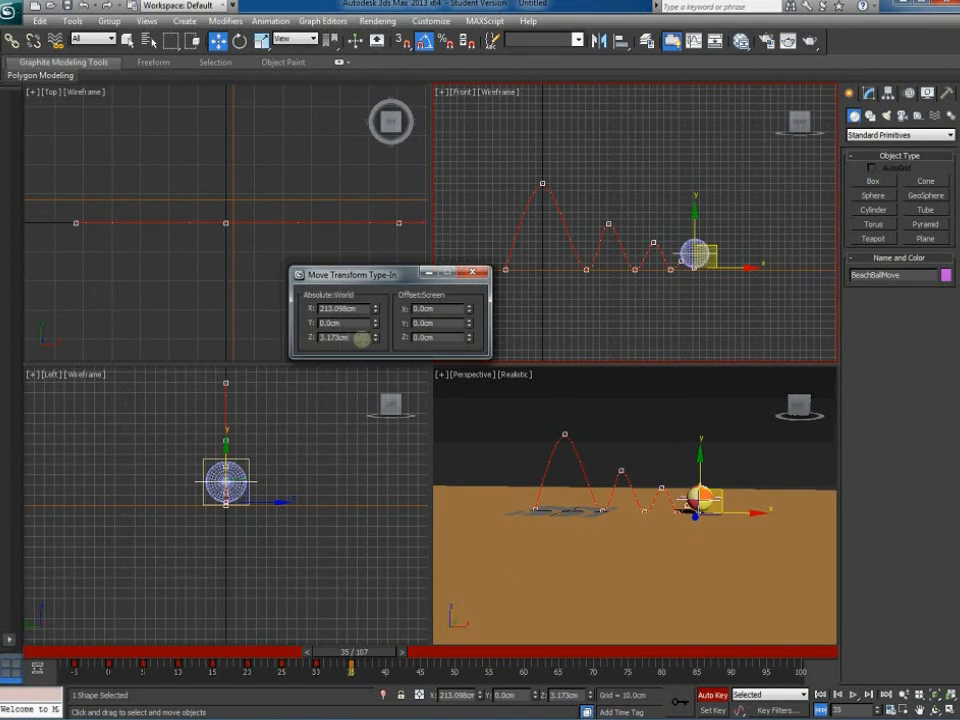
{"action": "left_click_drag", "start_coordinate": [358, 337], "coordinate": [291, 337]}
{"action": "type", "text": "0"}
{"action": "key", "text": "Return"}
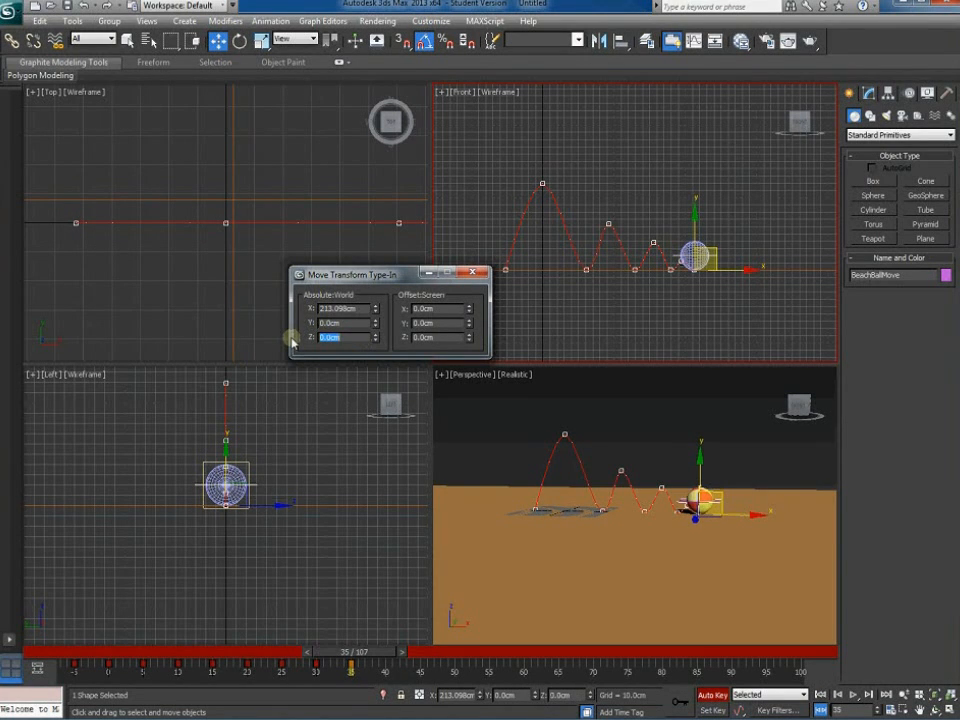
{"action": "left_click", "coordinate": [476, 276]}
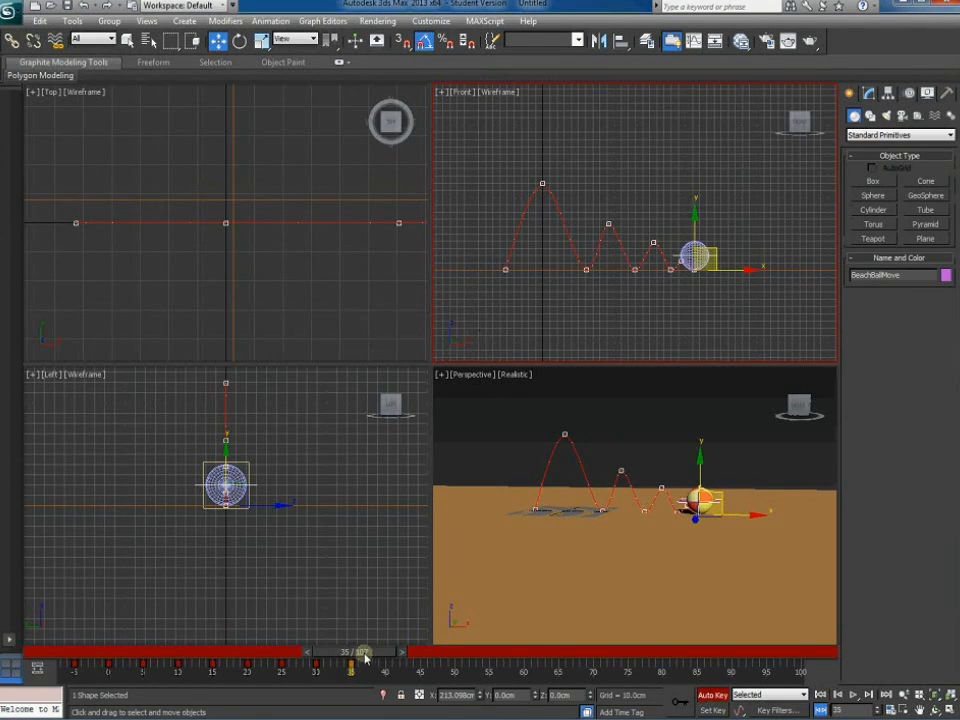
Slide the ball further right along the ground at frame 40
{"action": "left_click_drag", "start_coordinate": [363, 663], "coordinate": [396, 655]}
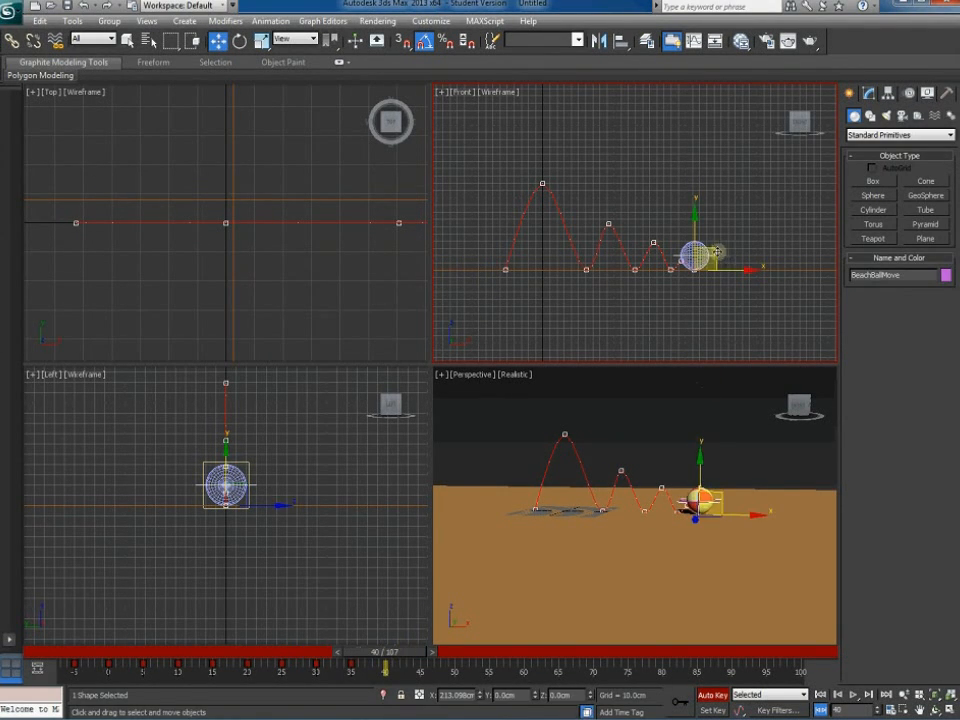
{"action": "left_click_drag", "start_coordinate": [717, 251], "coordinate": [732, 249]}
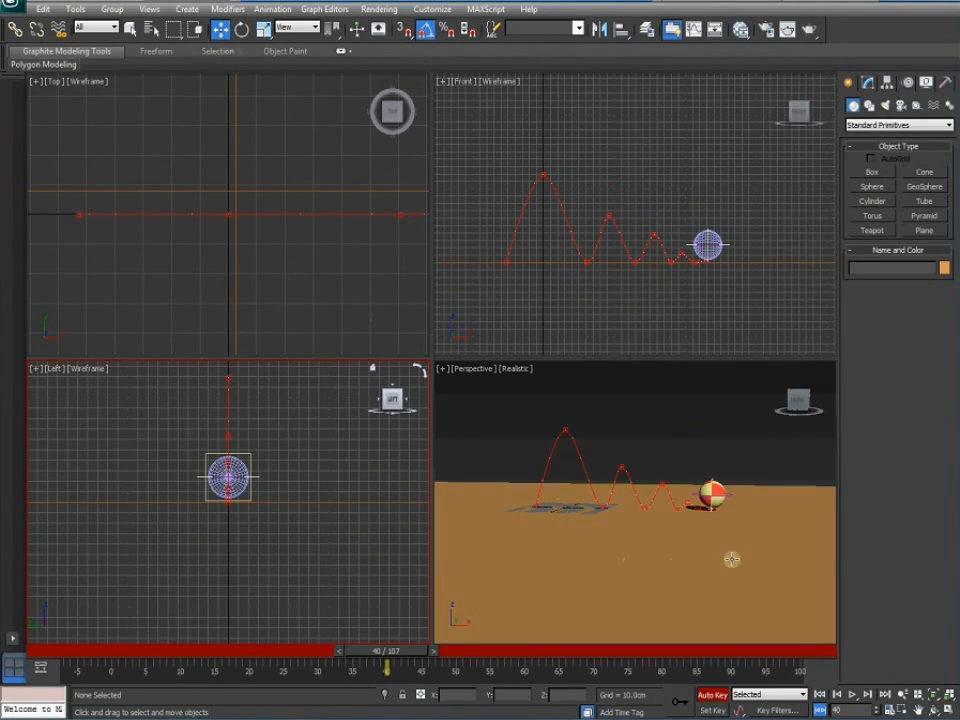
{"action": "middle_click_drag", "start_coordinate": [622, 495], "coordinate": [613, 517]}
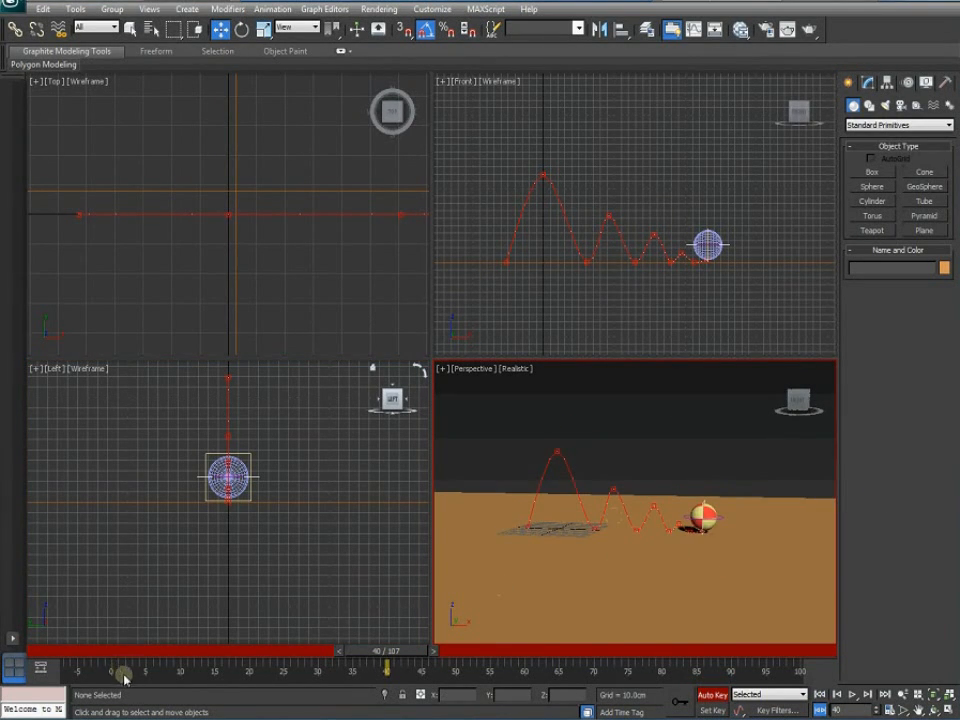
Set the frame range to 0–100 and play back the bouncing ball animation, then stop it
{"action": "left_click_drag", "start_coordinate": [136, 678], "coordinate": [57, 670], "text": "ctrl+alt"}
{"action": "key", "text": "w"}
{"action": "scroll", "coordinate": [617, 555], "scroll_direction": "up", "scroll_amount": 4}
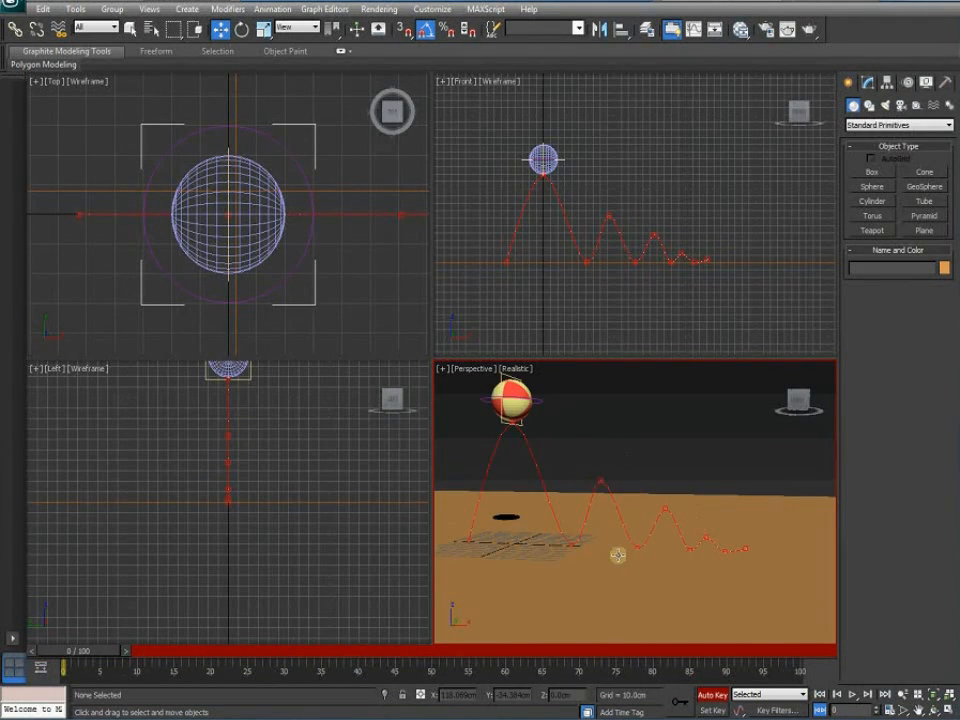
{"action": "middle_click_drag", "start_coordinate": [668, 565], "coordinate": [671, 574]}
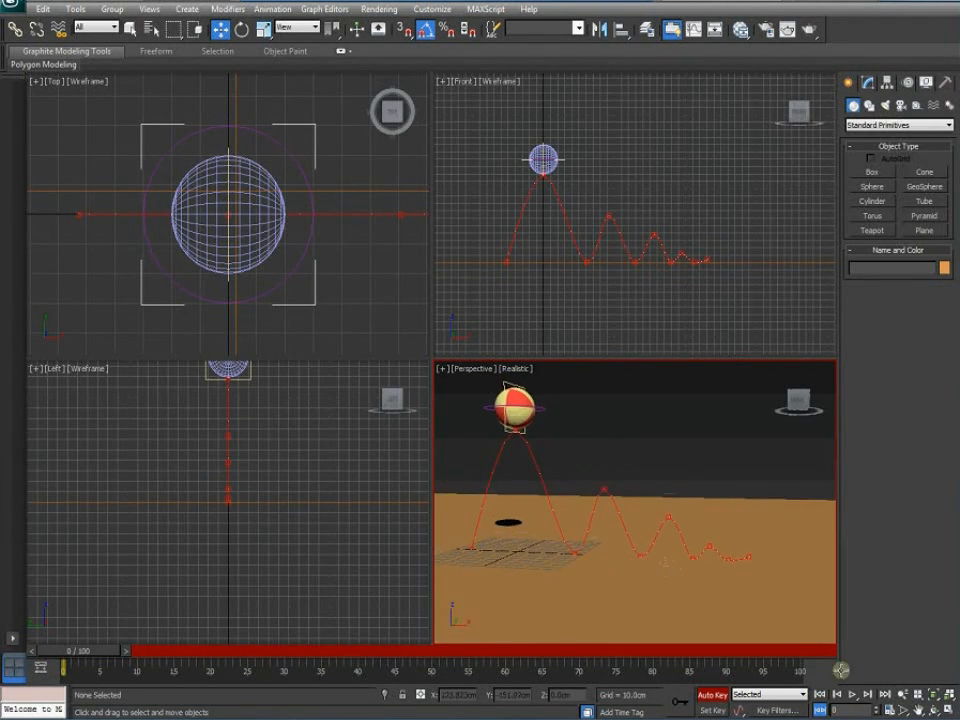
{"action": "left_click", "coordinate": [851, 695]}
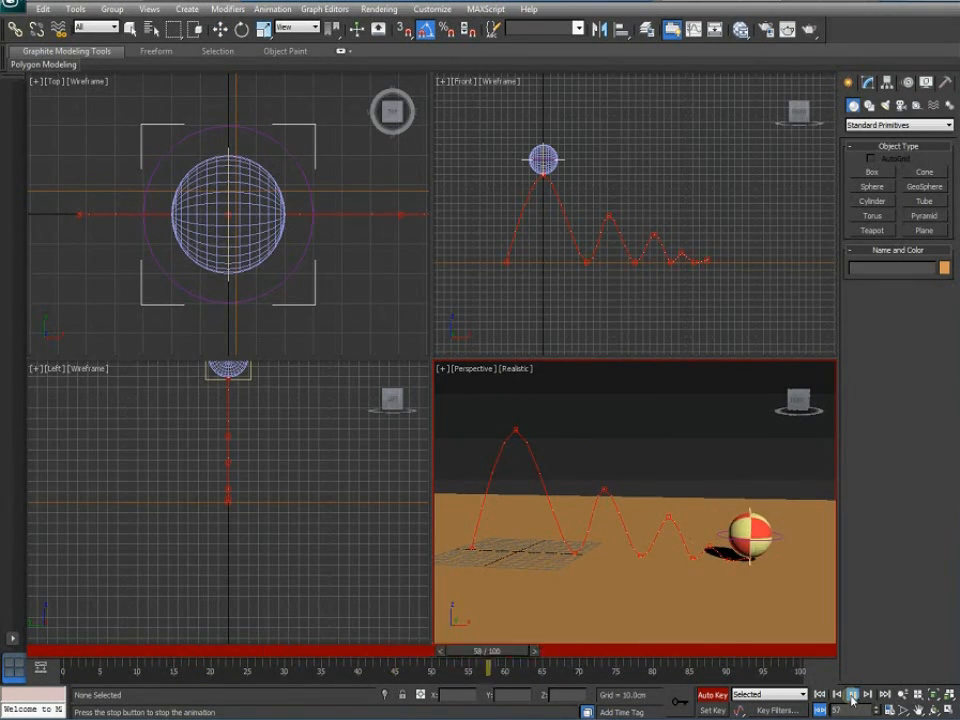
{"action": "left_click", "coordinate": [852, 698]}
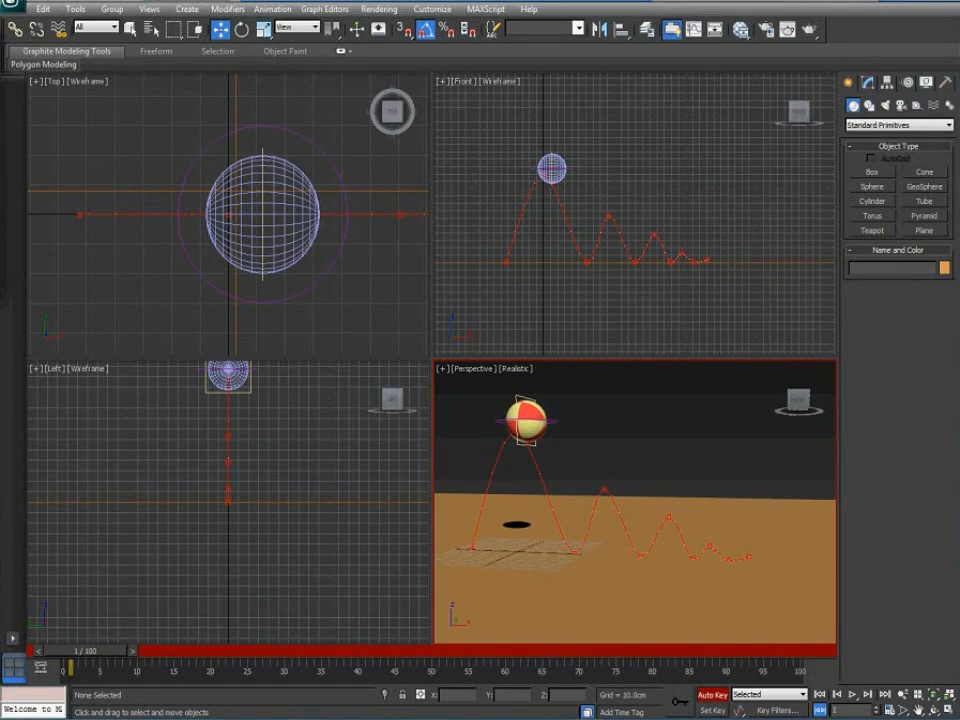
{"action": "left_click", "coordinate": [2, 140]}
{"action": "double_click", "coordinate": [264, 190]}
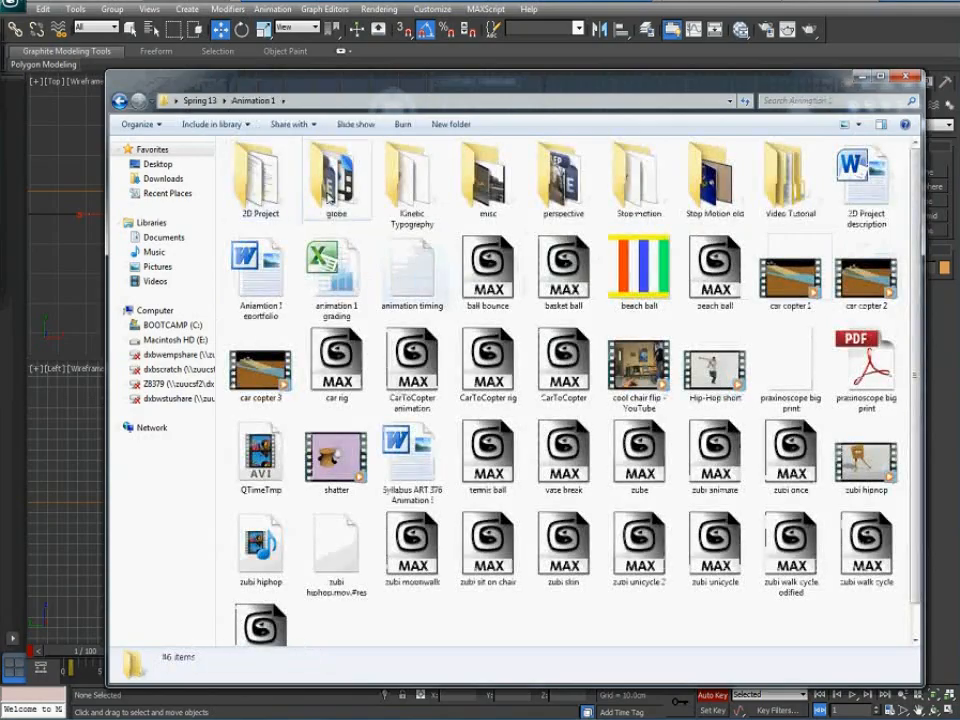
{"action": "double_click", "coordinate": [790, 180]}
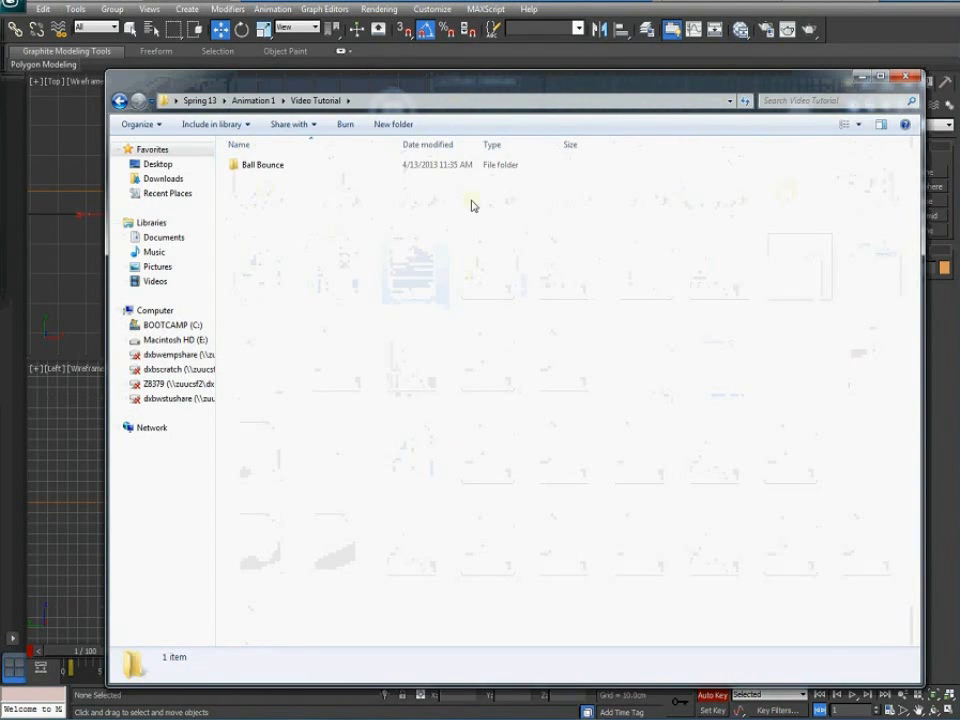
{"action": "double_click", "coordinate": [262, 167]}
{"action": "double_click", "coordinate": [335, 188]}
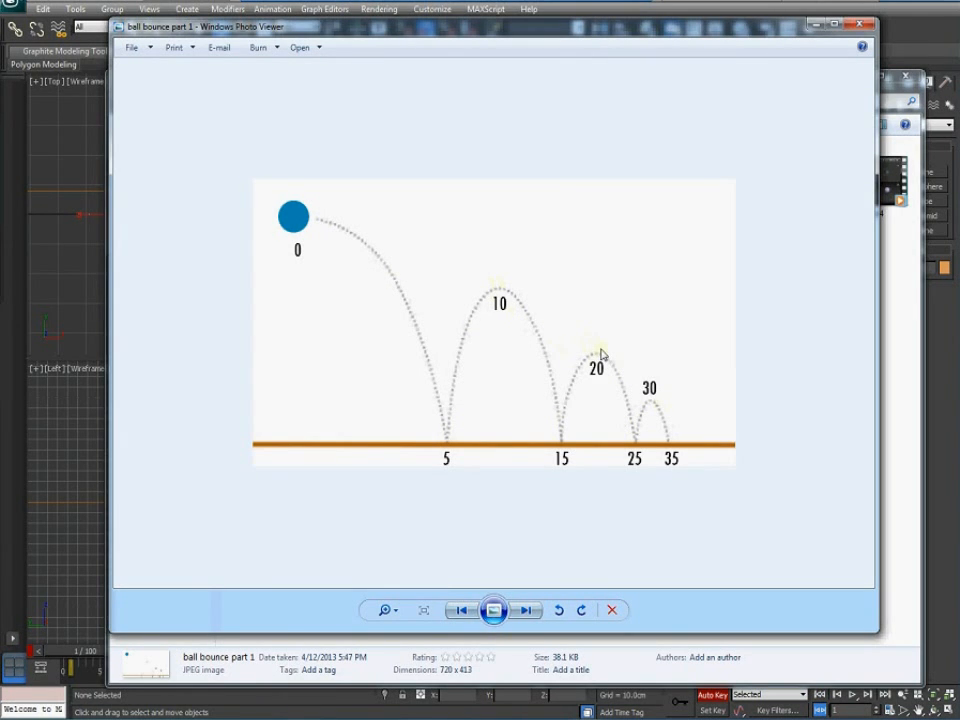
{"action": "left_click", "coordinate": [859, 27]}
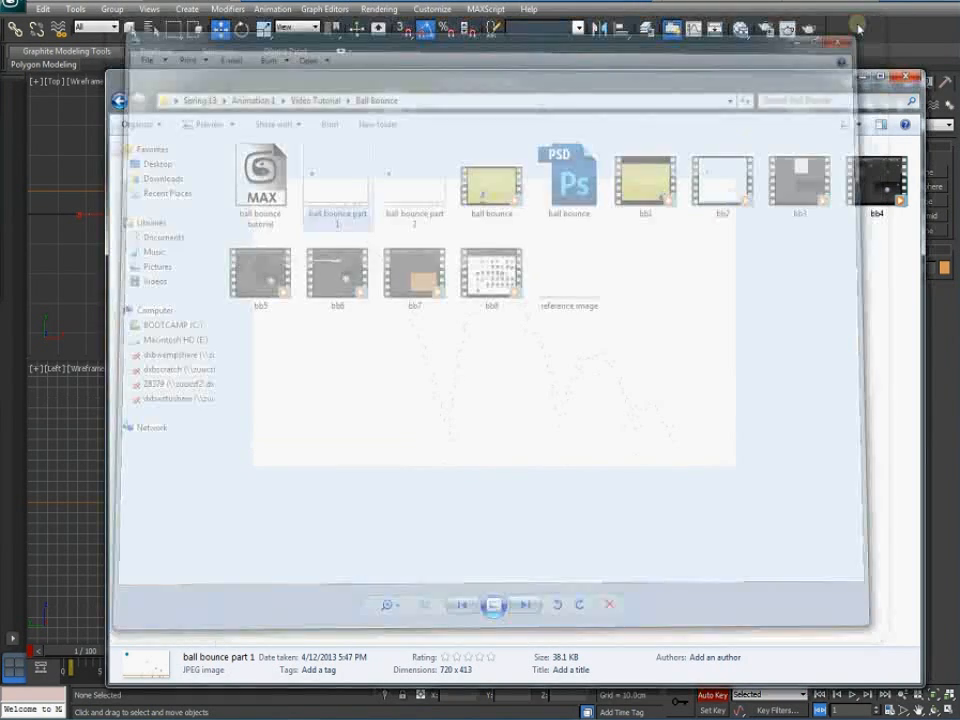
{"action": "left_click", "coordinate": [909, 79]}
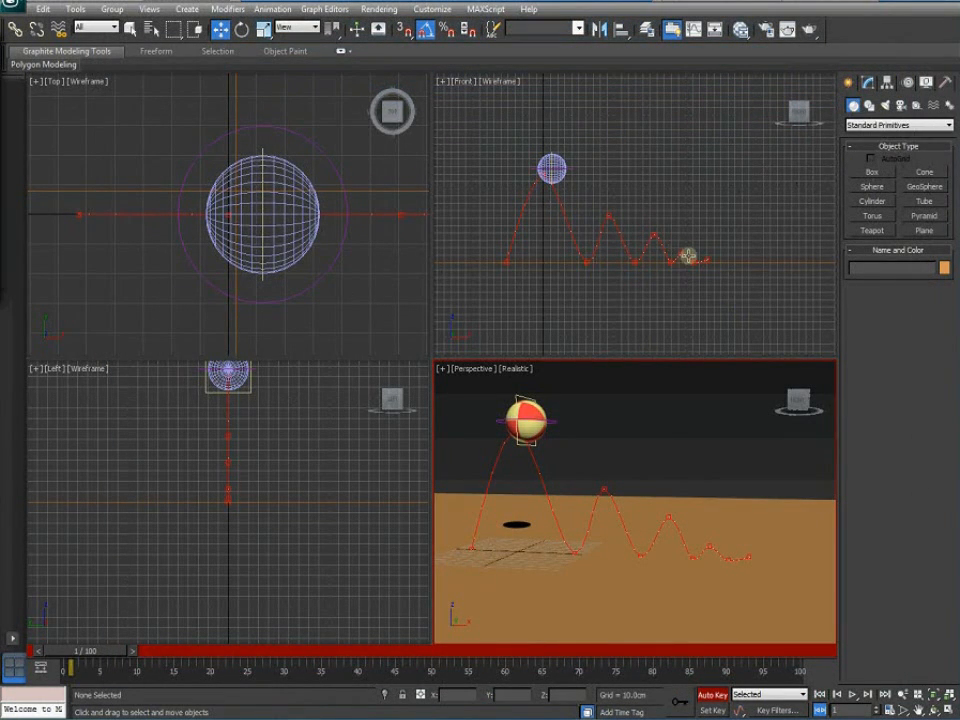
Select BeachBallMove and open its animation in an enlarged Track View Curve Editor
{"action": "middle_click_drag", "start_coordinate": [628, 298], "coordinate": [635, 286]}
{"action": "scroll", "coordinate": [635, 286], "scroll_direction": "up", "scroll_amount": 3}
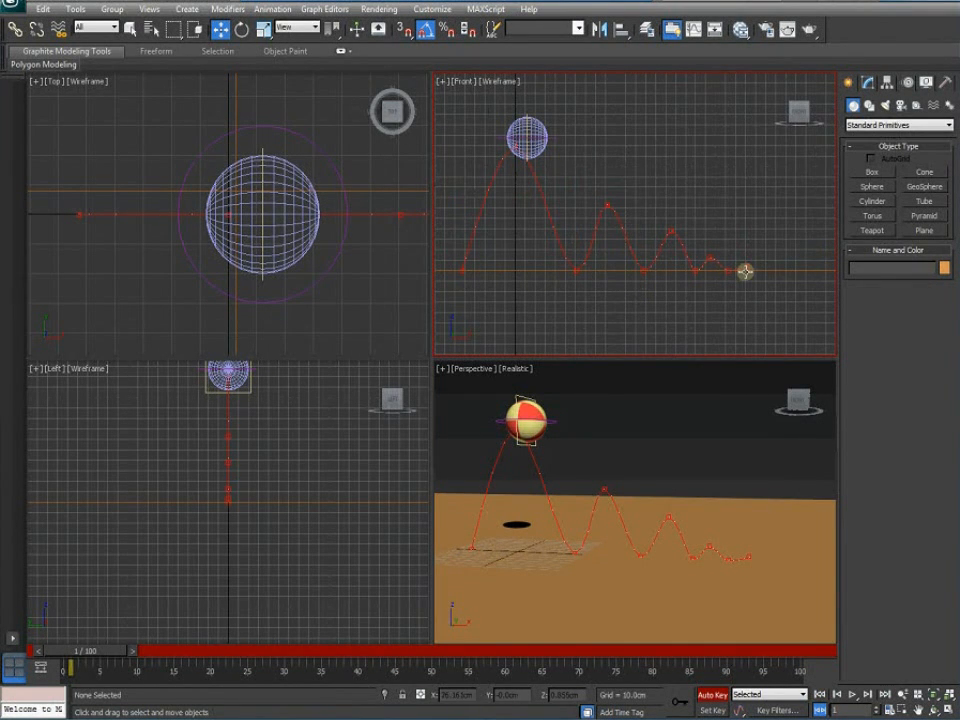
{"action": "left_click", "coordinate": [556, 138]}
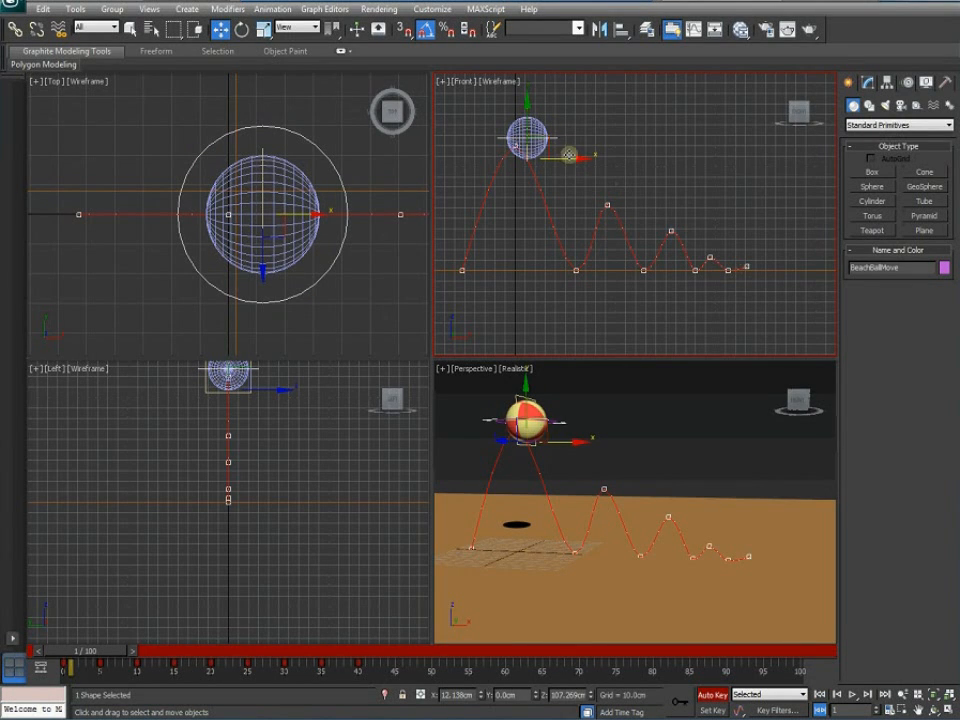
{"action": "left_click", "coordinate": [325, 9]}
{"action": "left_click", "coordinate": [358, 28]}
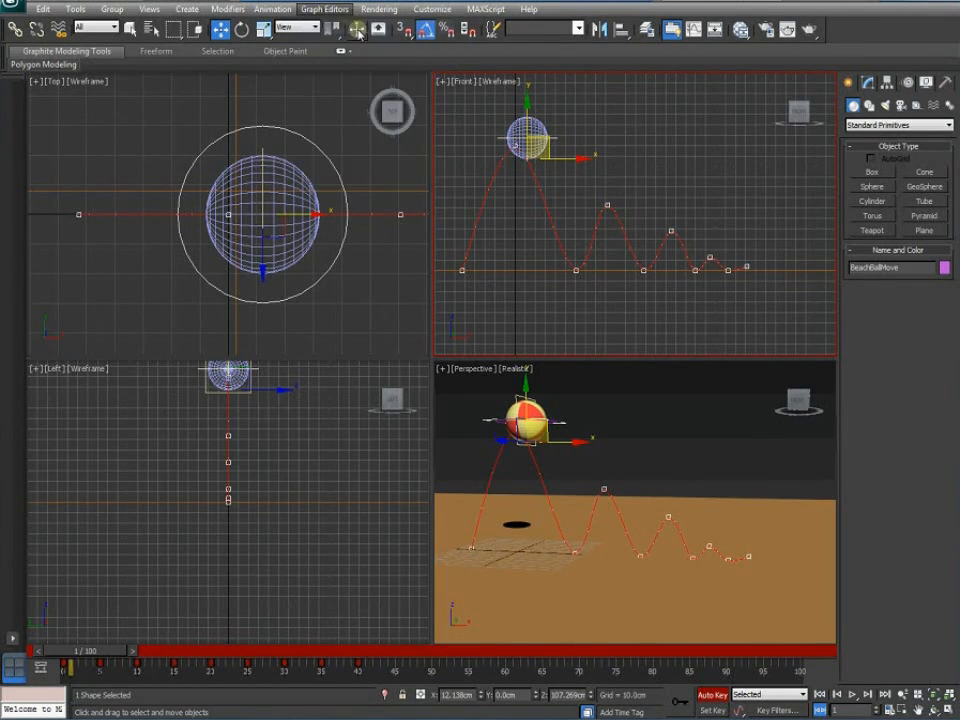
{"action": "middle_click_drag", "start_coordinate": [404, 279], "coordinate": [477, 279]}
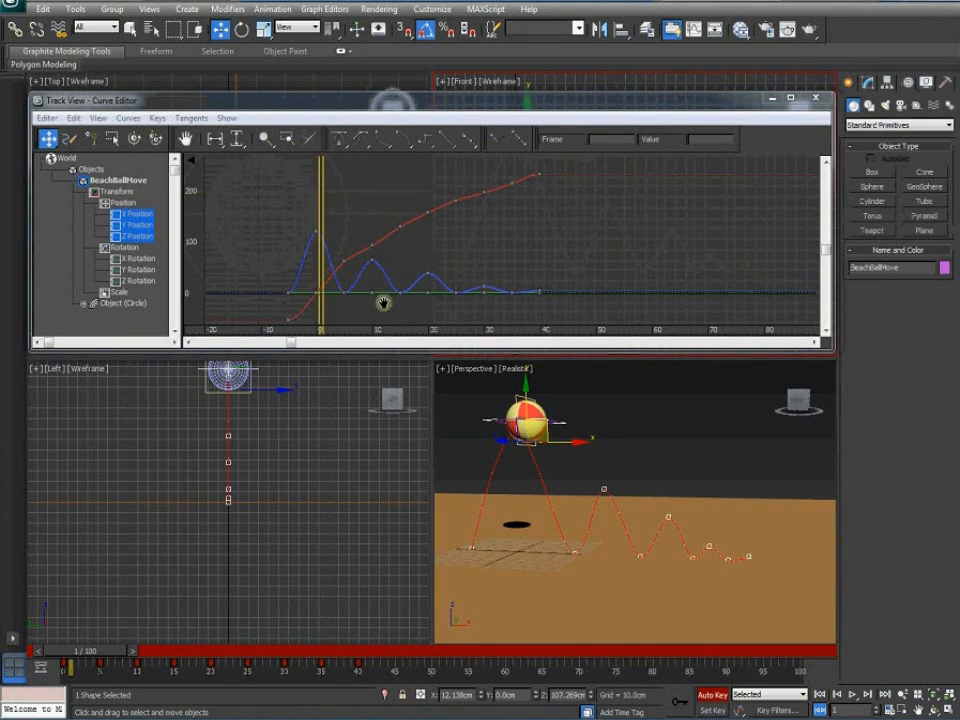
{"action": "left_click_drag", "start_coordinate": [371, 352], "coordinate": [366, 452]}
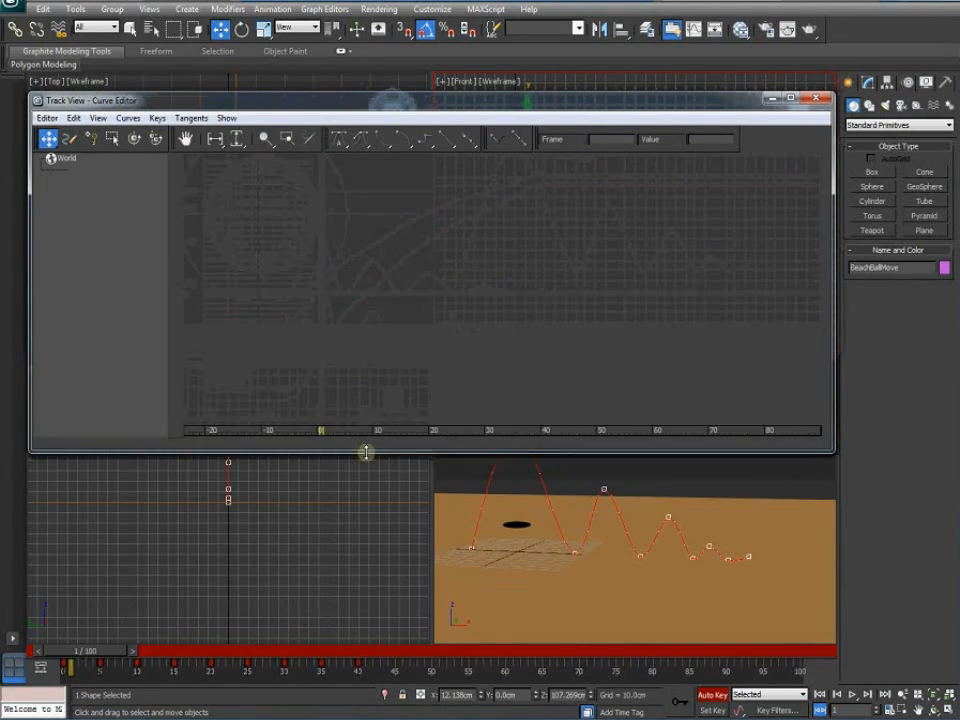
Switch the displayed curve from Z Position to Y Position, then to X Position
{"action": "left_click", "coordinate": [137, 237]}
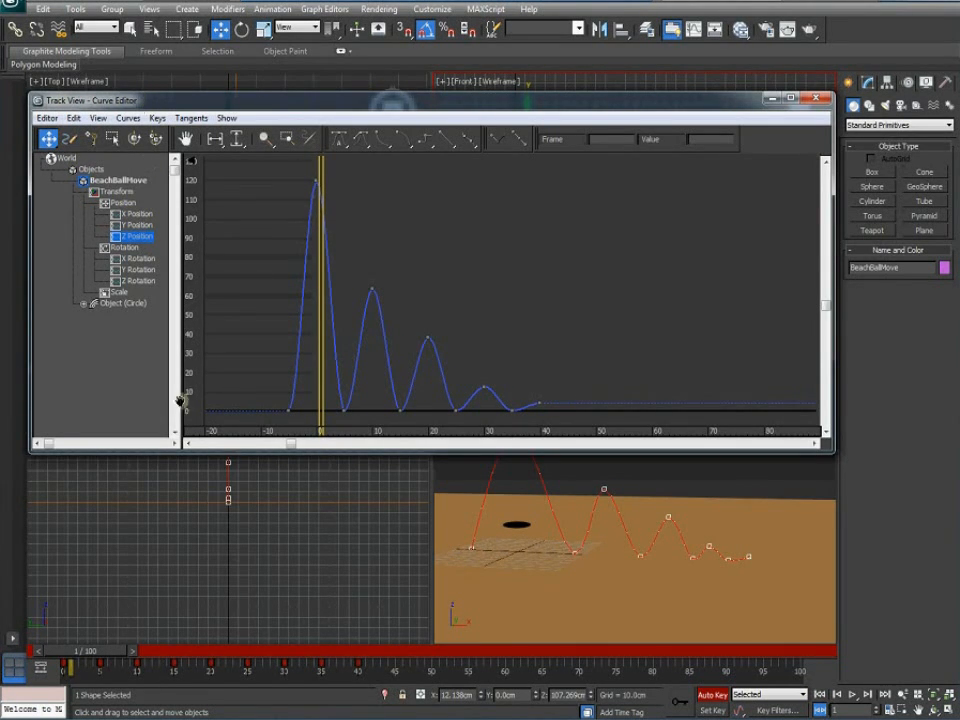
{"action": "double_click", "coordinate": [287, 104]}
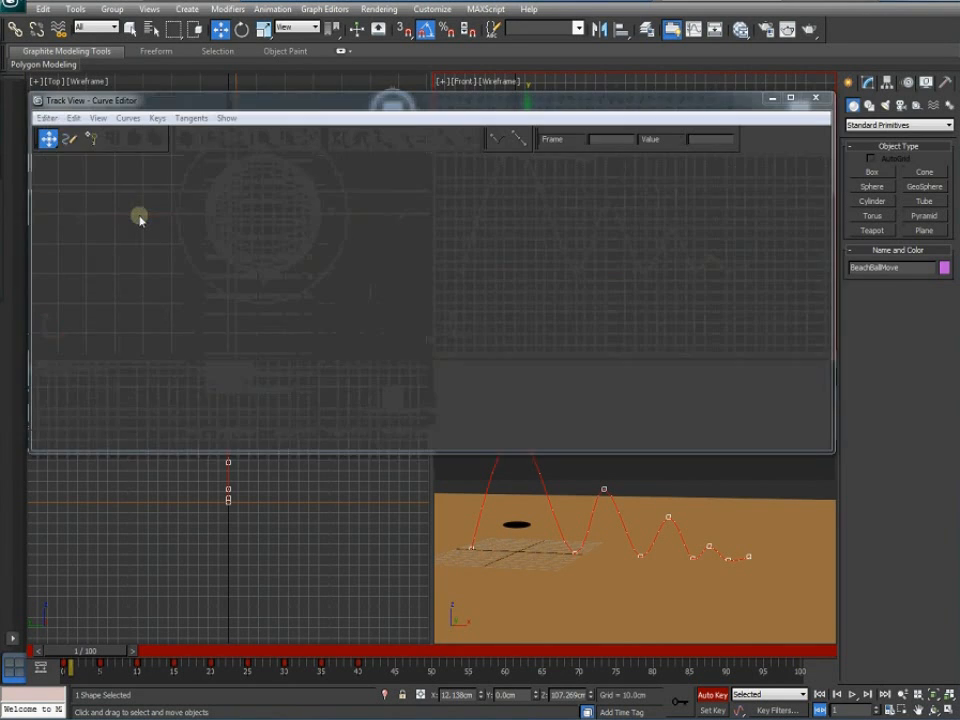
{"action": "left_click", "coordinate": [137, 225]}
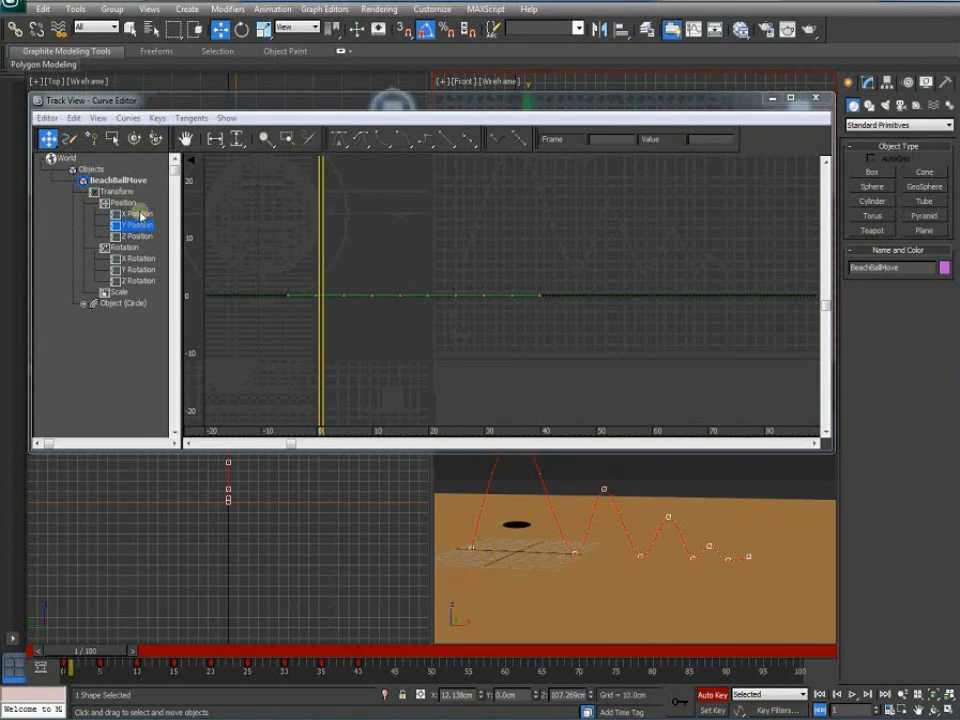
{"action": "left_click", "coordinate": [138, 214]}
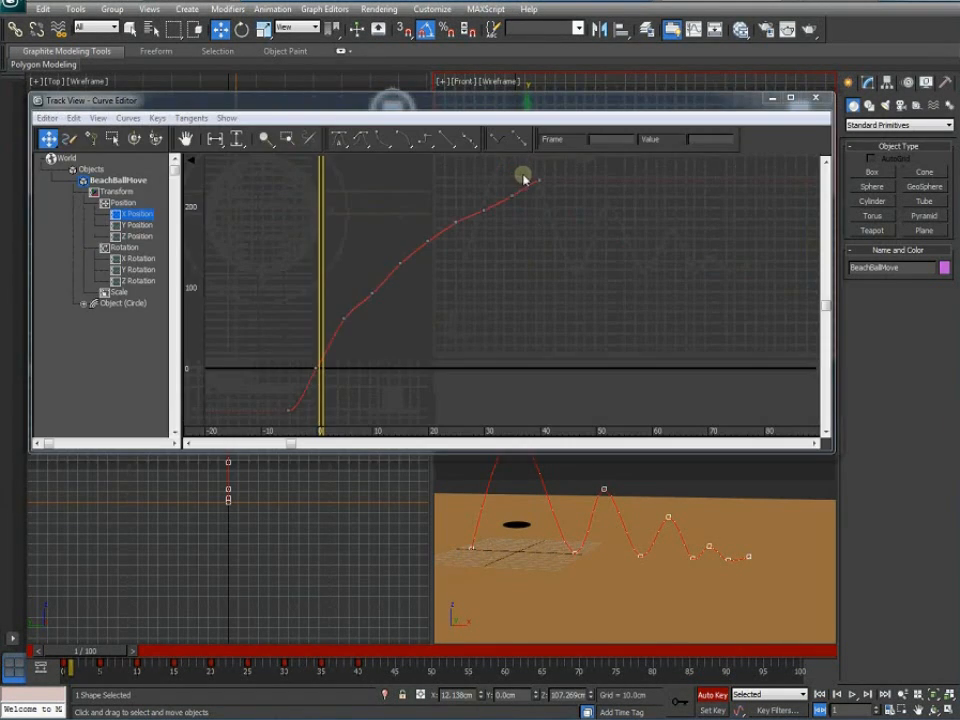
Delete the intermediate keys on the X Position curve and select its first key
{"action": "left_click_drag", "start_coordinate": [521, 176], "coordinate": [301, 390]}
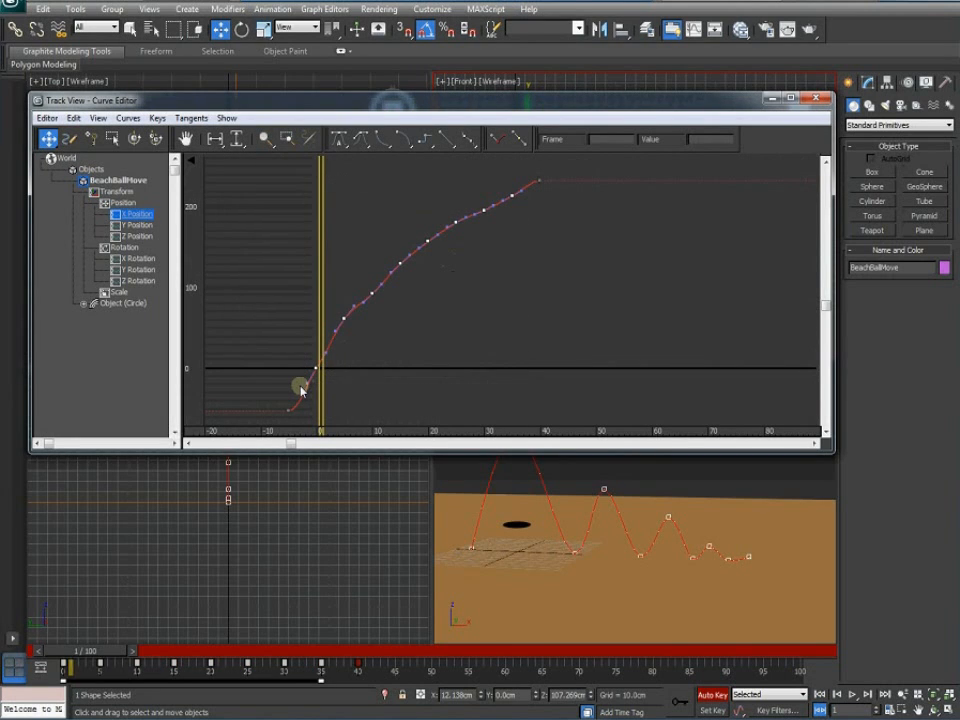
{"action": "key", "text": "Delete"}
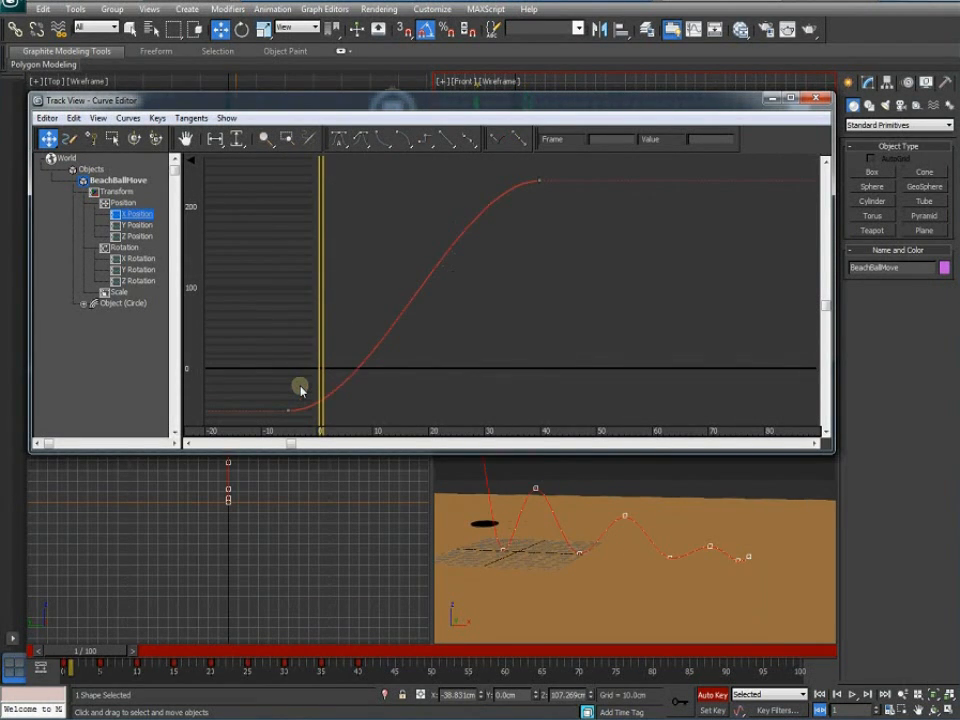
{"action": "left_click_drag", "start_coordinate": [291, 407], "coordinate": [281, 422]}
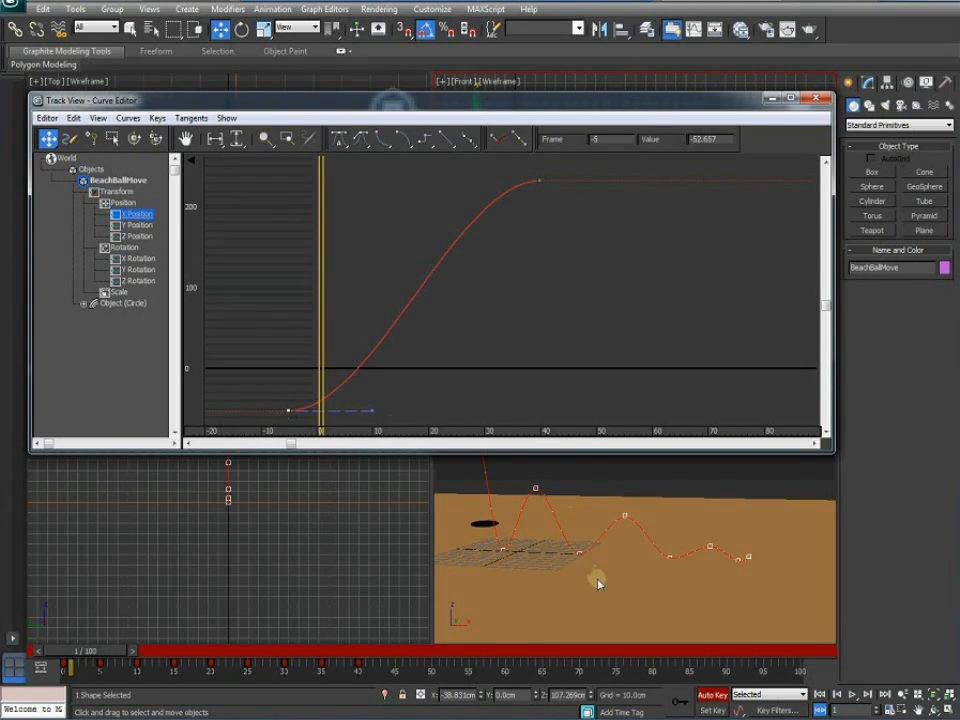
{"action": "middle_click_drag", "start_coordinate": [585, 568], "coordinate": [606, 585]}
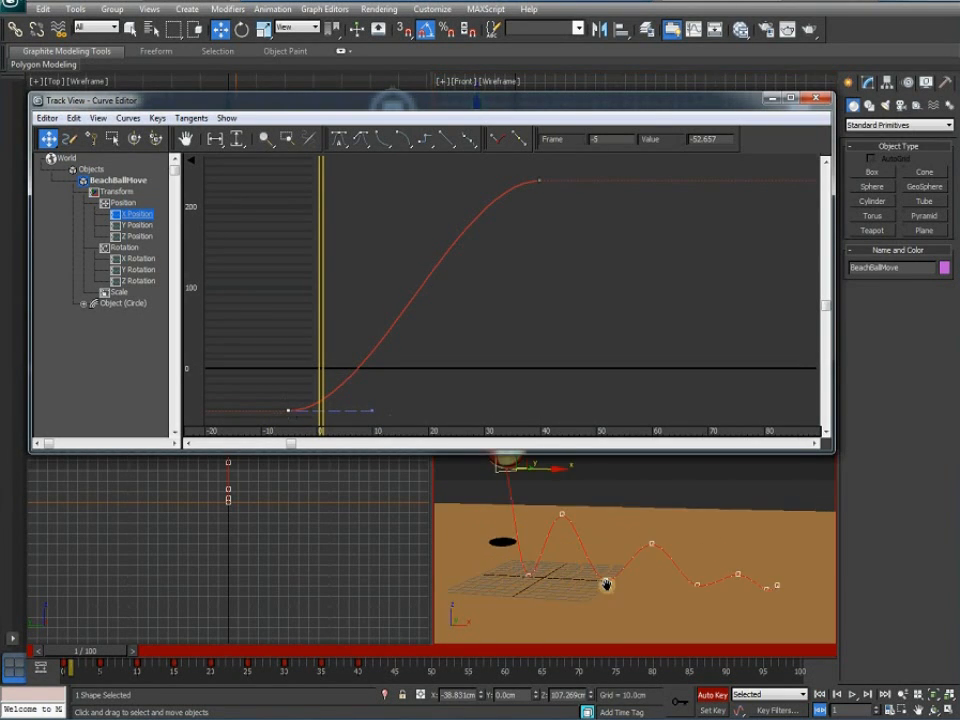
{"action": "scroll", "coordinate": [370, 406], "scroll_direction": "down", "scroll_amount": 3}
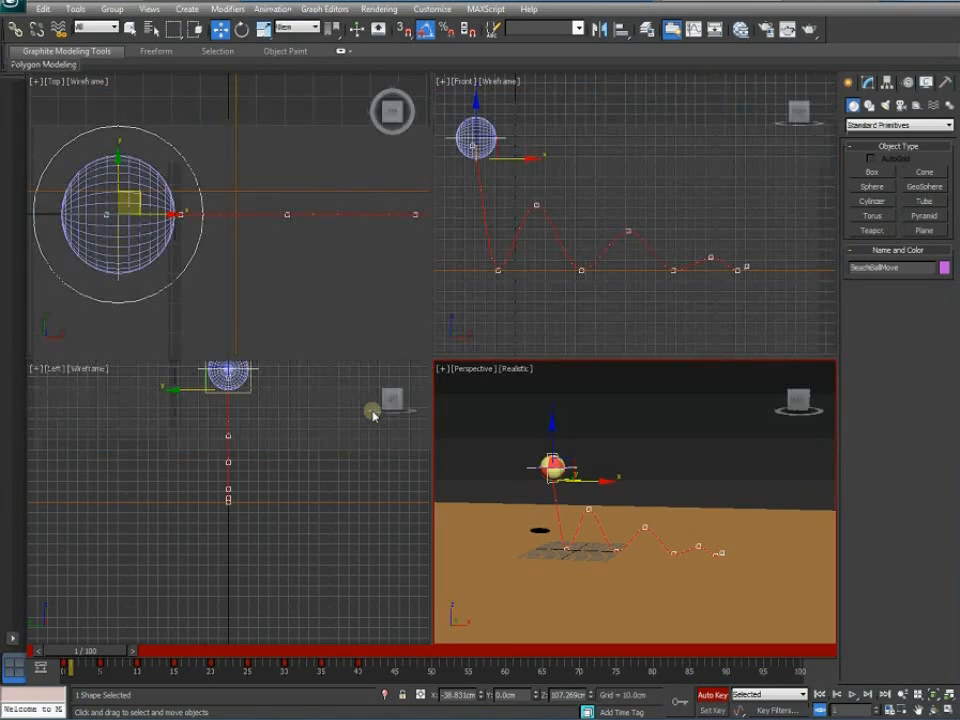
Drag the frame -5 key's tangent handle upward so the X Position curve rises steeply
{"action": "left_click_drag", "start_coordinate": [371, 413], "coordinate": [366, 320]}
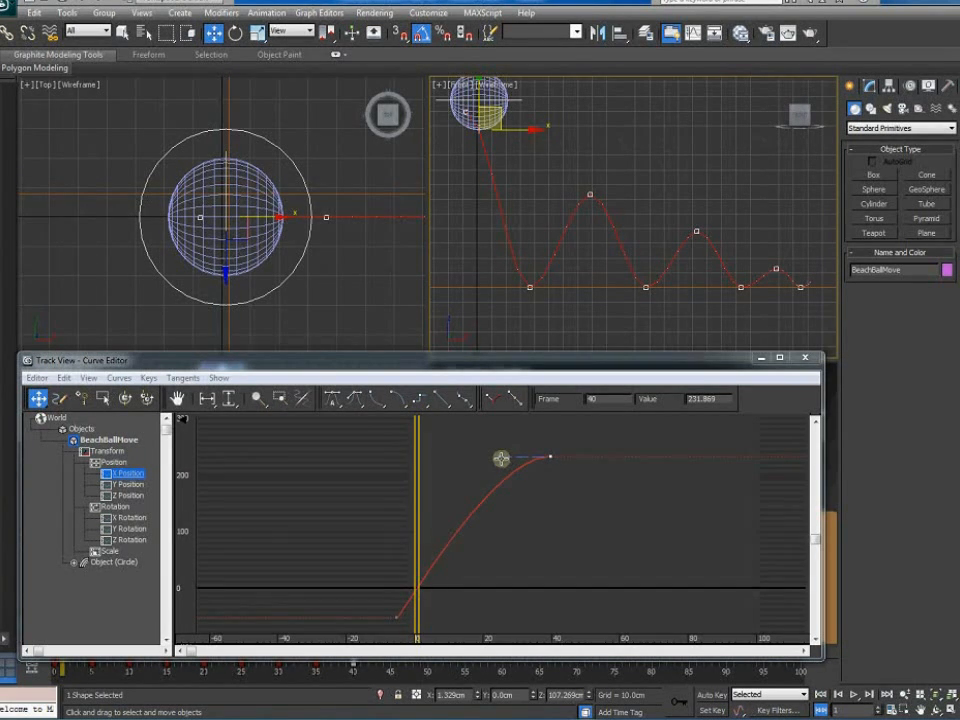
Flatten the X Position curve into its frame-40 key and slightly adjust the first key's slope
{"action": "left_click_drag", "start_coordinate": [501, 458], "coordinate": [447, 458]}
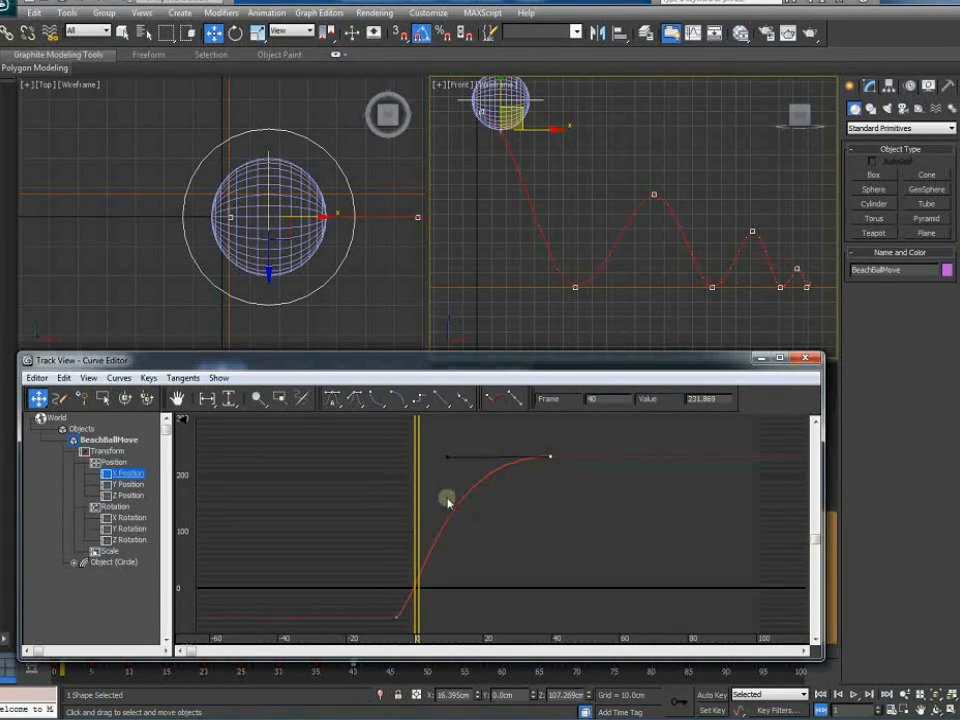
{"action": "left_click", "coordinate": [398, 619]}
{"action": "left_click_drag", "start_coordinate": [430, 568], "coordinate": [426, 566]}
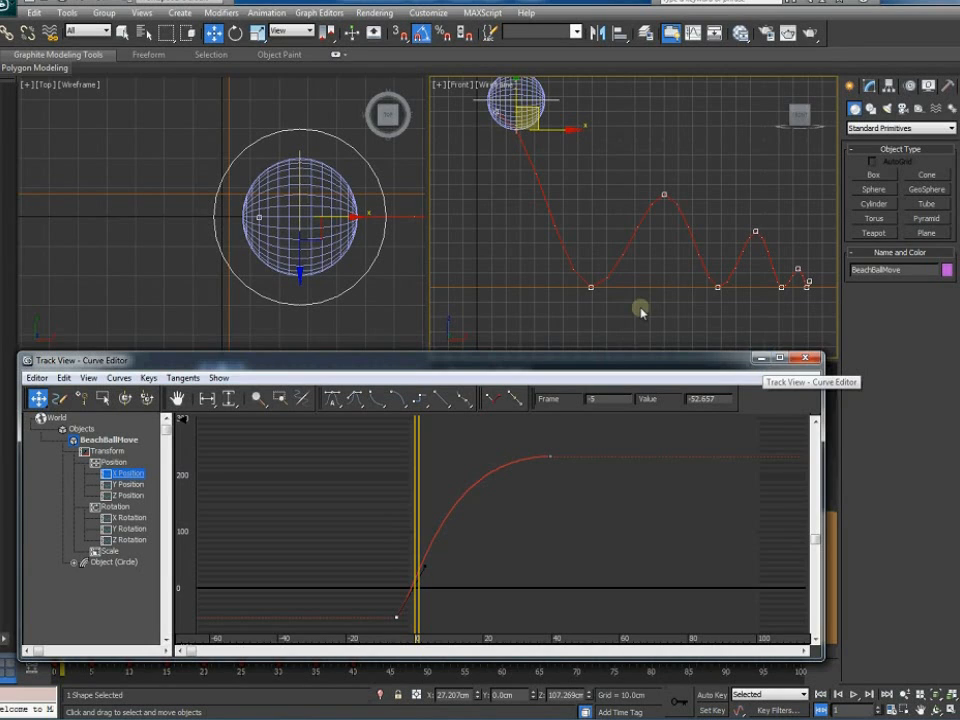
Close the Curve Editor, deselect the ball, and play the bounce animation through once
{"action": "left_click", "coordinate": [806, 358]}
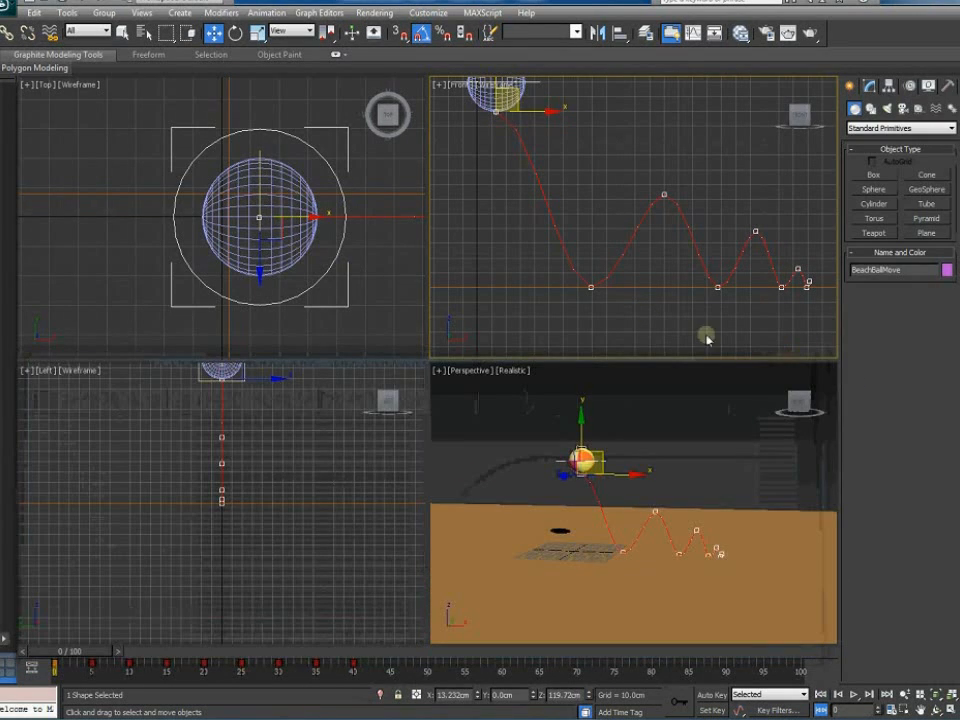
{"action": "left_click", "coordinate": [632, 392]}
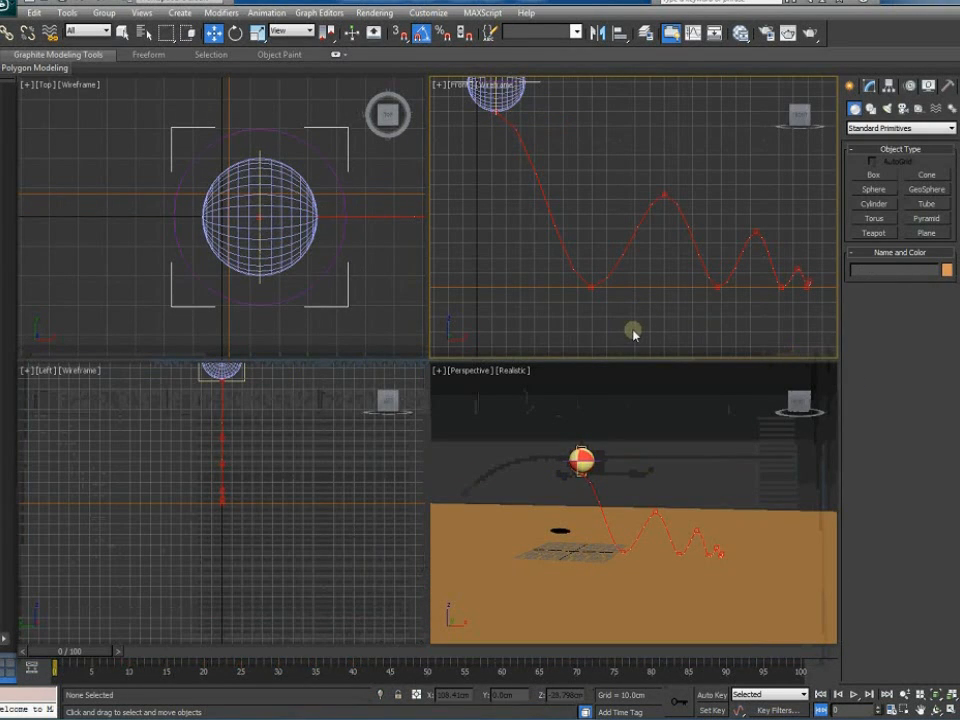
{"action": "left_click", "coordinate": [853, 694]}
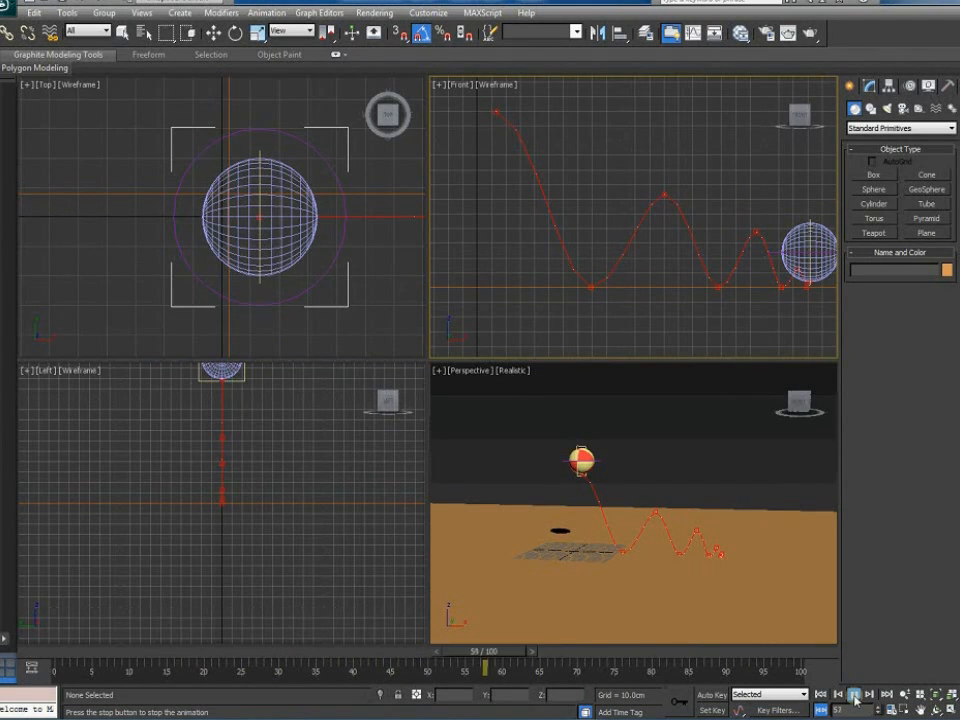
{"action": "left_click", "coordinate": [853, 695]}
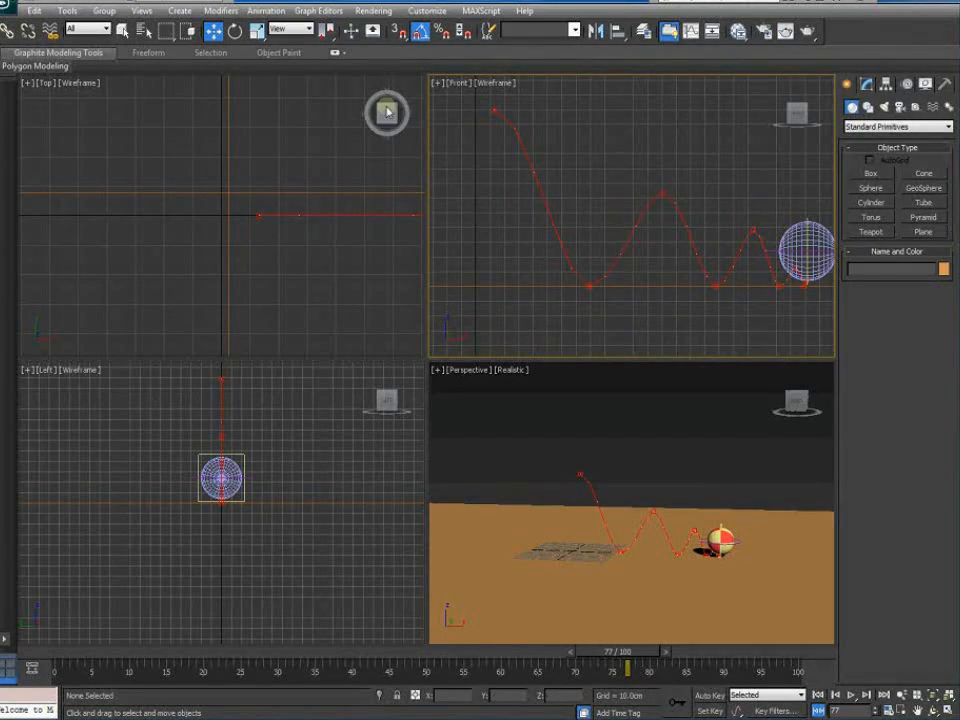
Rewind to frame 0 and maximize the Front viewport with Alt+W
{"action": "middle_click_drag", "start_coordinate": [584, 286], "coordinate": [621, 296]}
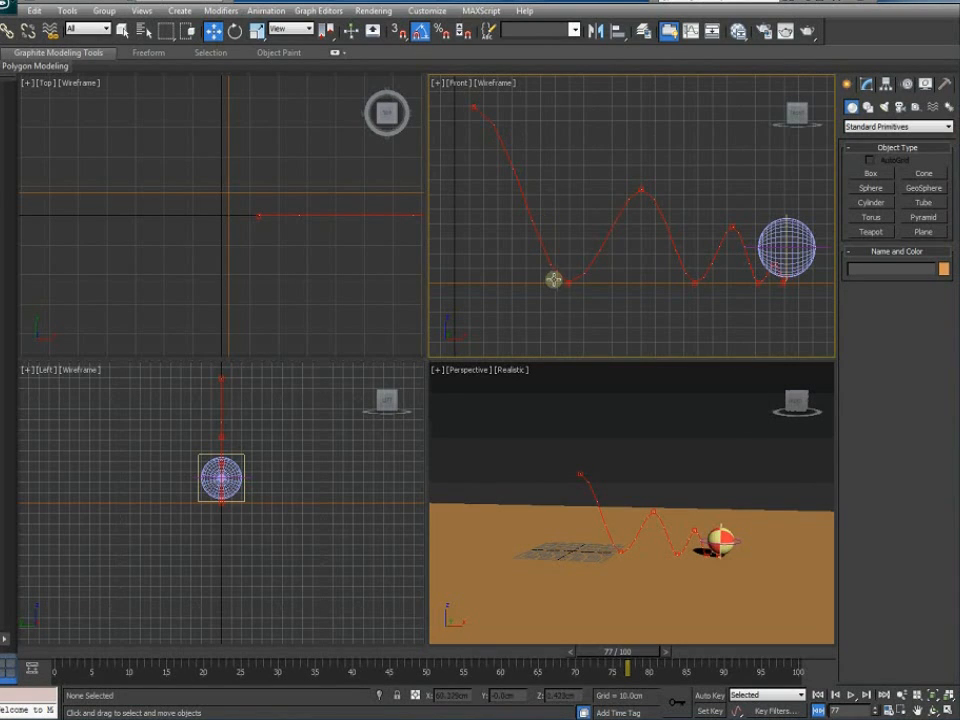
{"action": "left_click", "coordinate": [818, 694]}
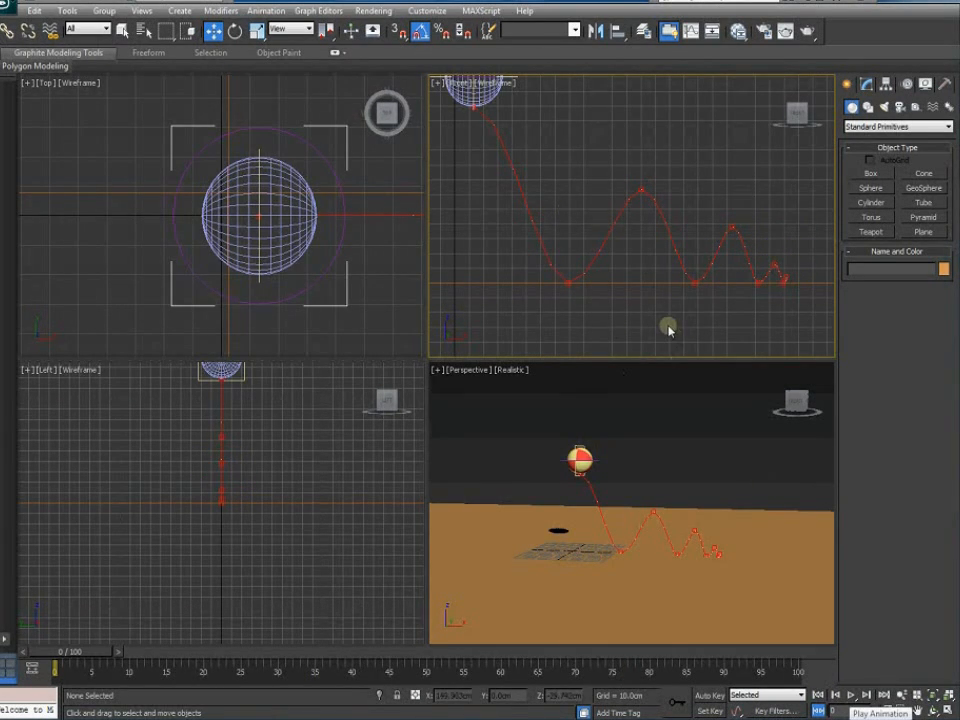
{"action": "key", "text": "alt+w"}
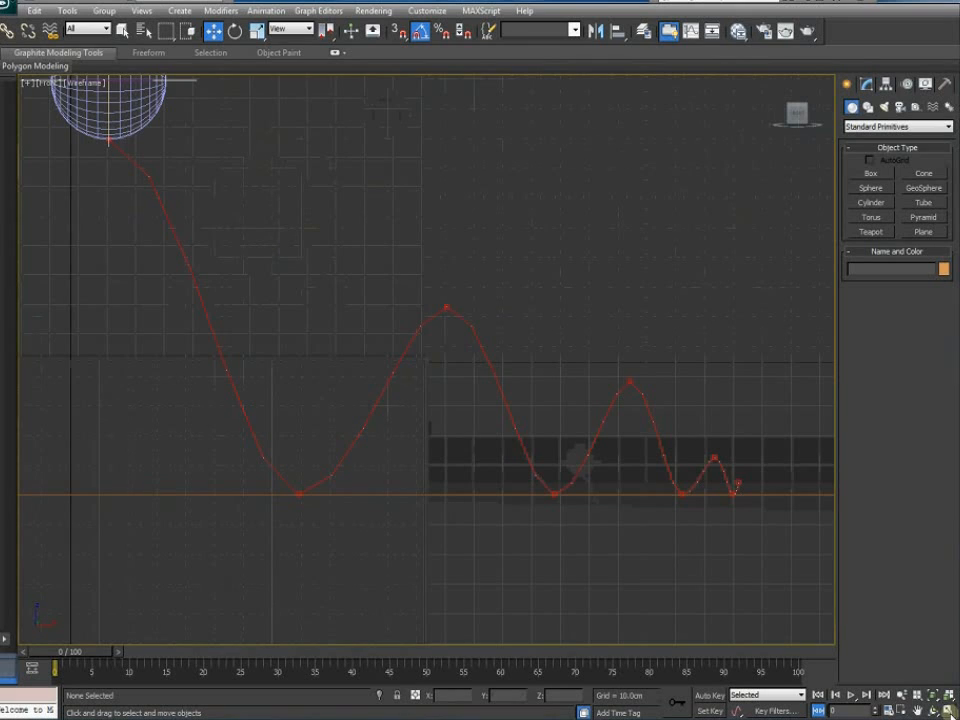
Replay the bounce in the enlarged view, then switch the Front view to Realistic shading
{"action": "left_click", "coordinate": [851, 695]}
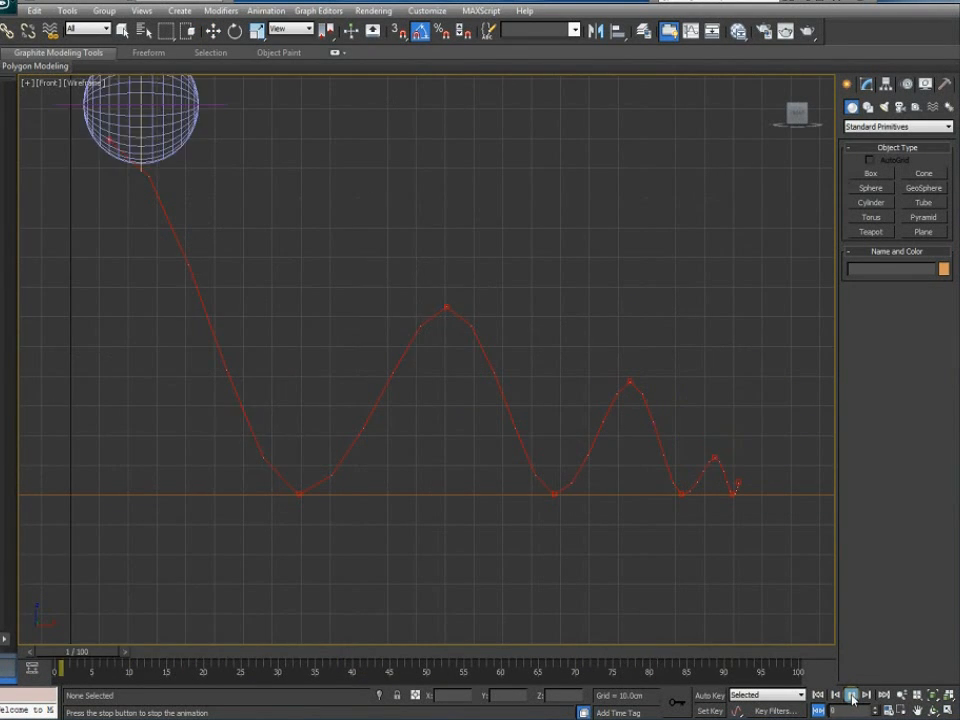
{"action": "left_click", "coordinate": [851, 695]}
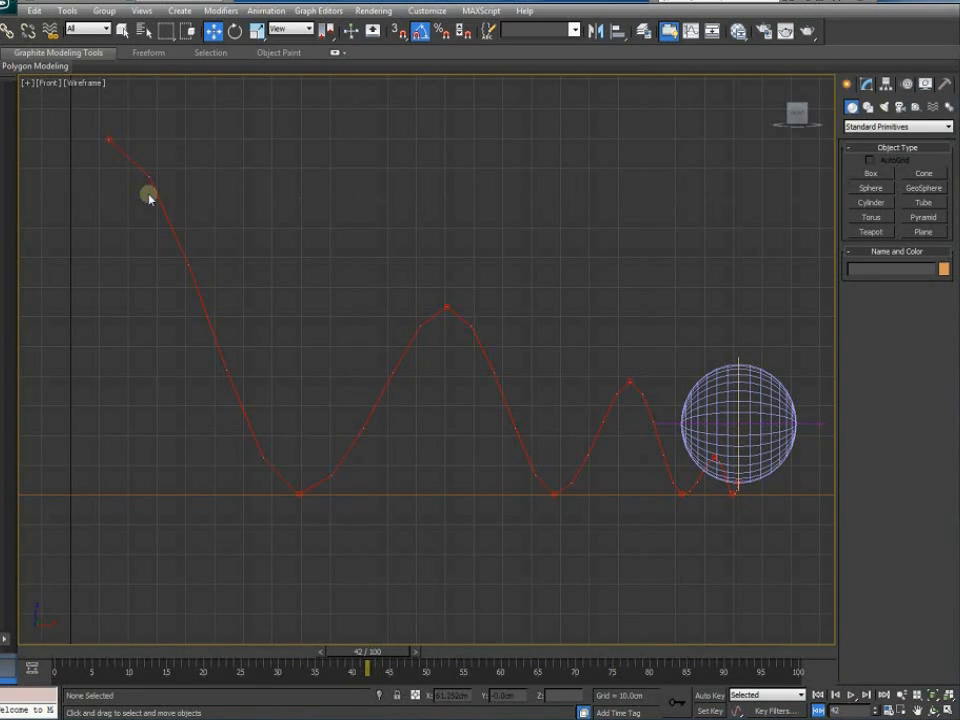
{"action": "left_click", "coordinate": [86, 84]}
{"action": "left_click", "coordinate": [110, 98]}
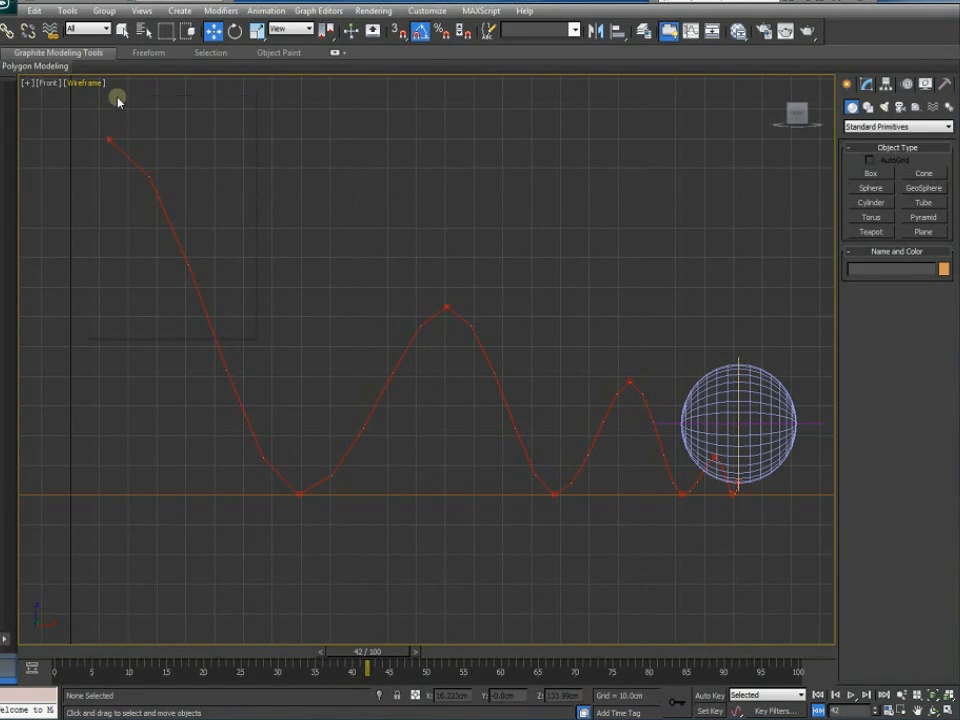
Rewind to frame 0 and replay the bounce with the solid shaded ball
{"action": "left_click", "coordinate": [817, 695]}
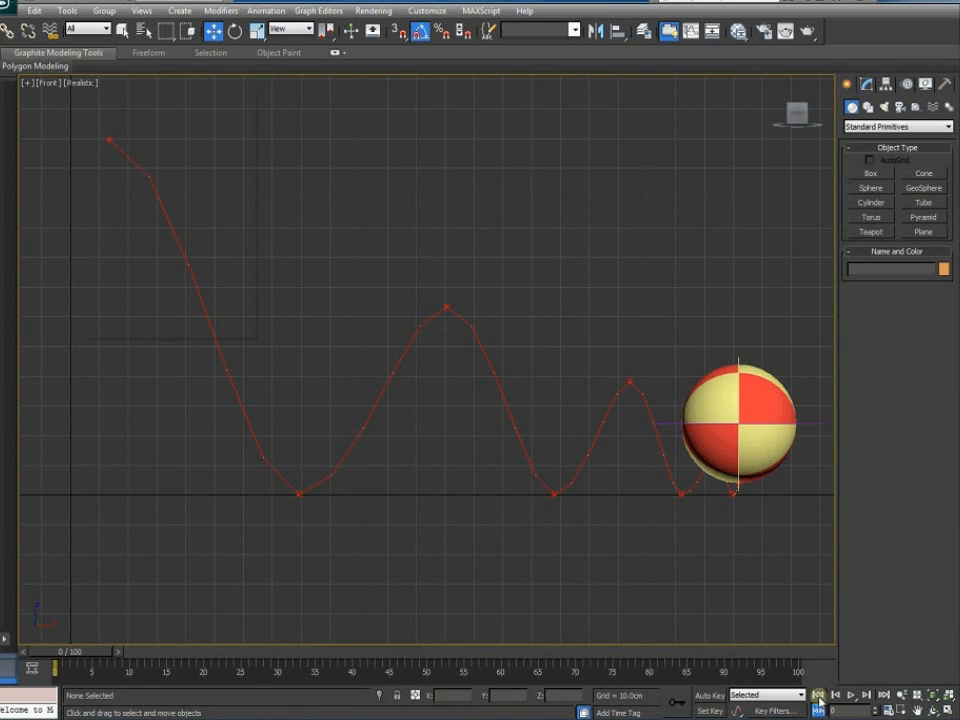
{"action": "left_click", "coordinate": [851, 695]}
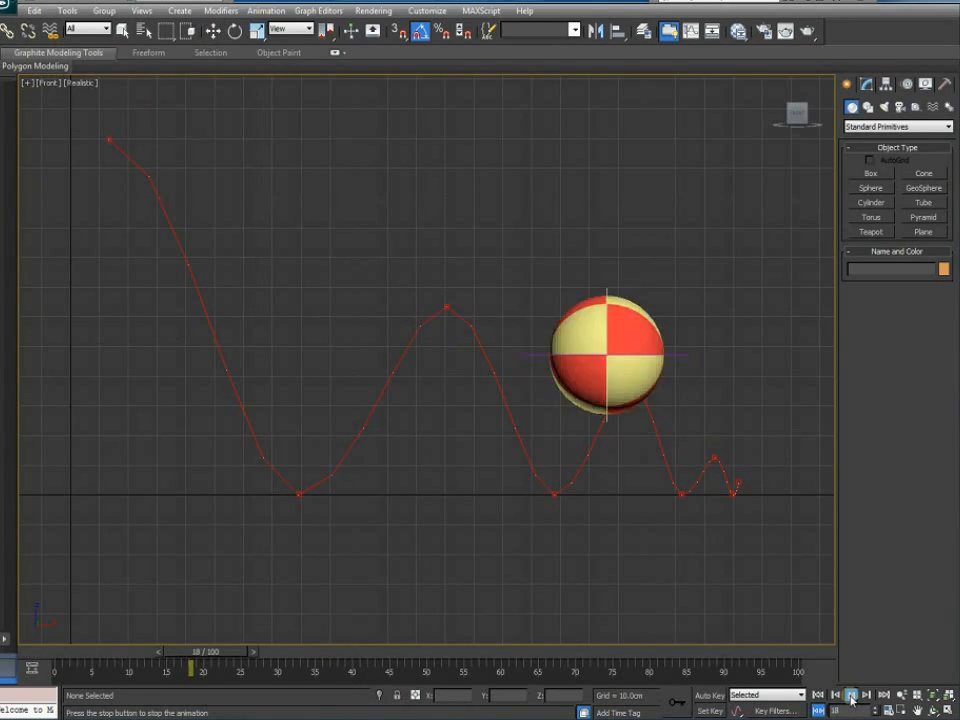
{"action": "left_click", "coordinate": [851, 695]}
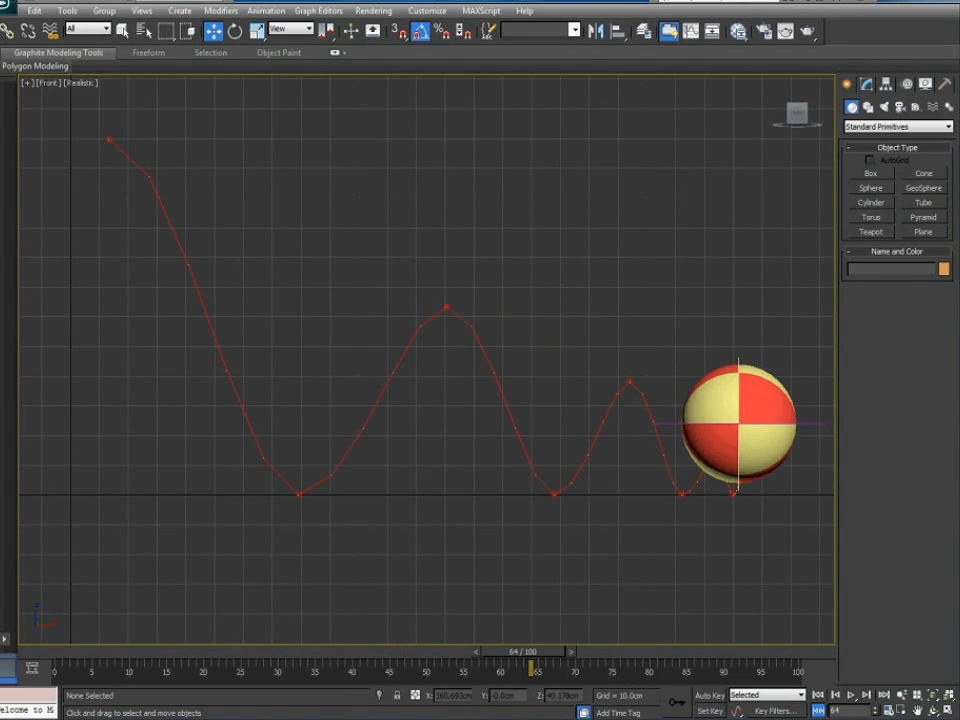
Browse Animation 1 › Video Tutorial › Ball Bounce in Explorer and open 'ball bounce part 1'
{"action": "key", "text": "alt+Tab"}
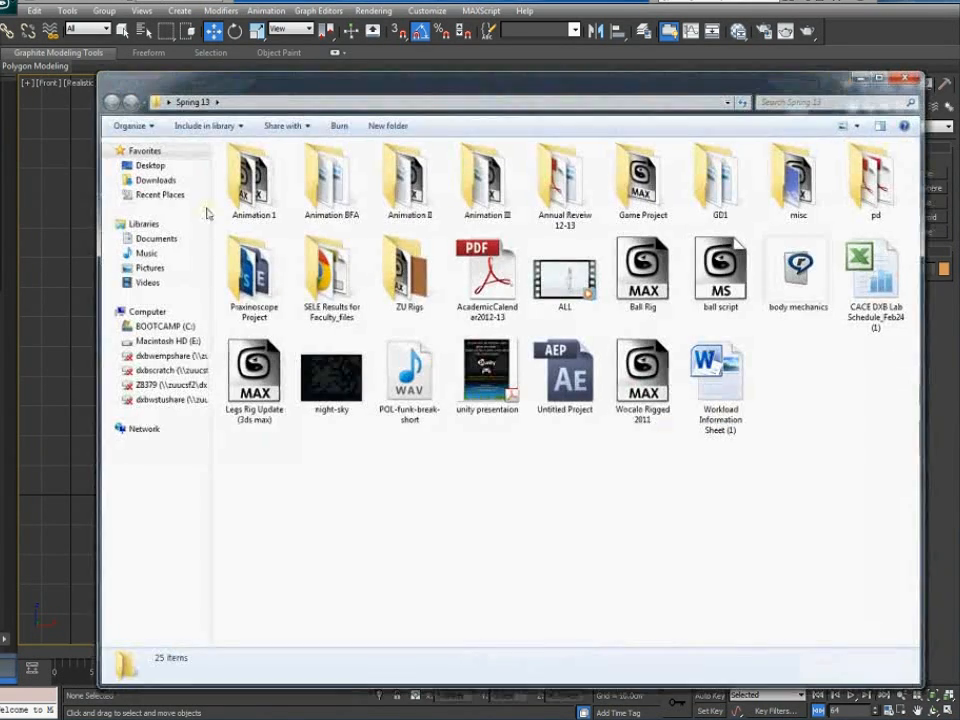
{"action": "double_click", "coordinate": [244, 188]}
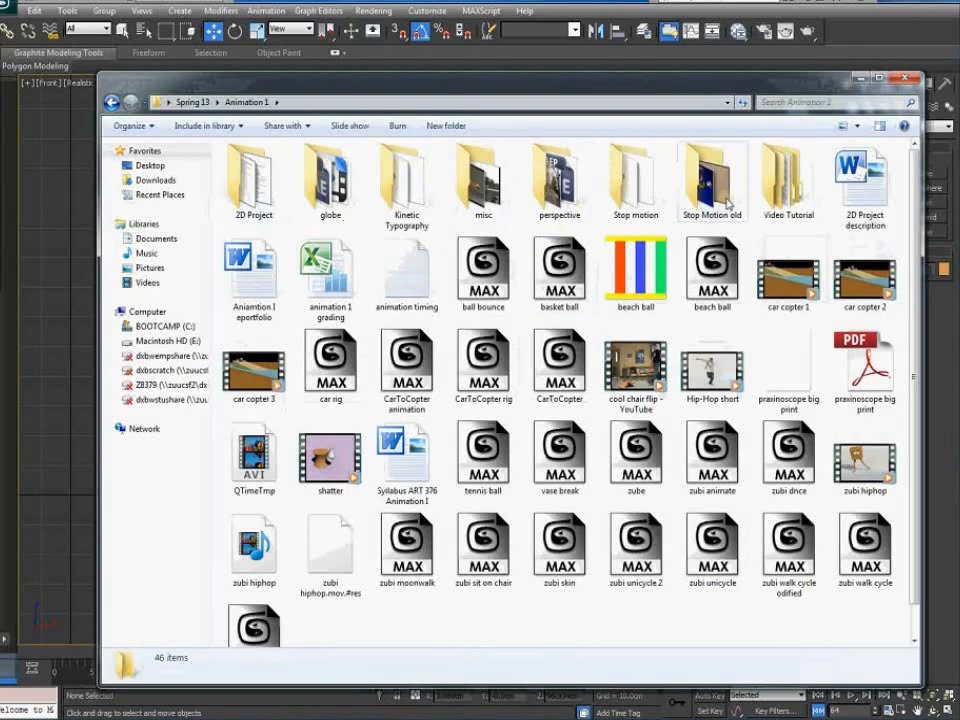
{"action": "double_click", "coordinate": [784, 178]}
{"action": "double_click", "coordinate": [258, 172]}
{"action": "double_click", "coordinate": [322, 203]}
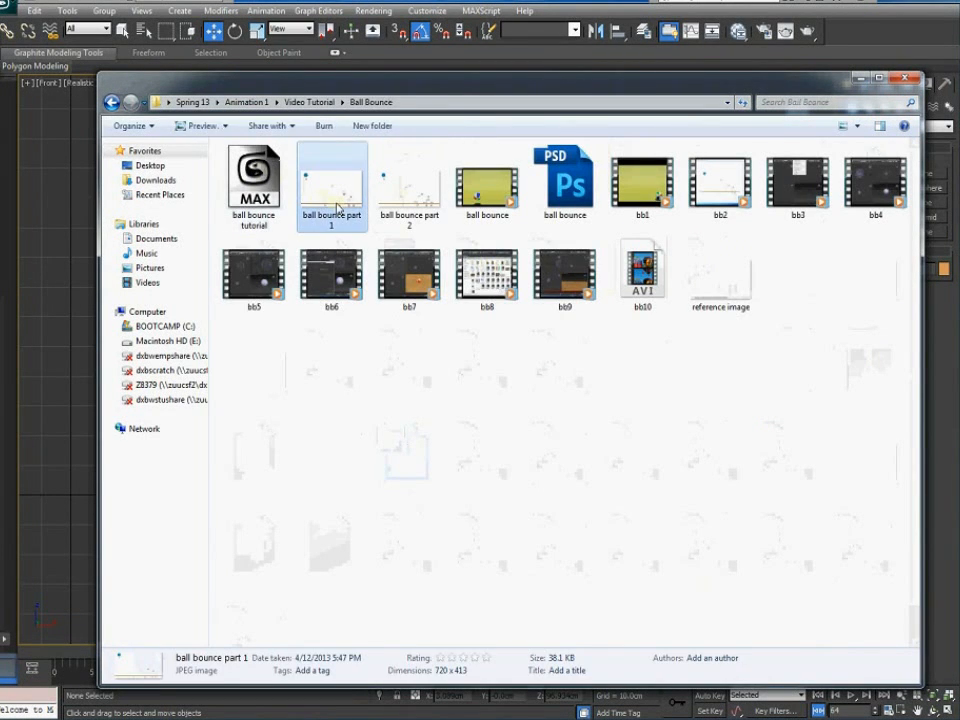
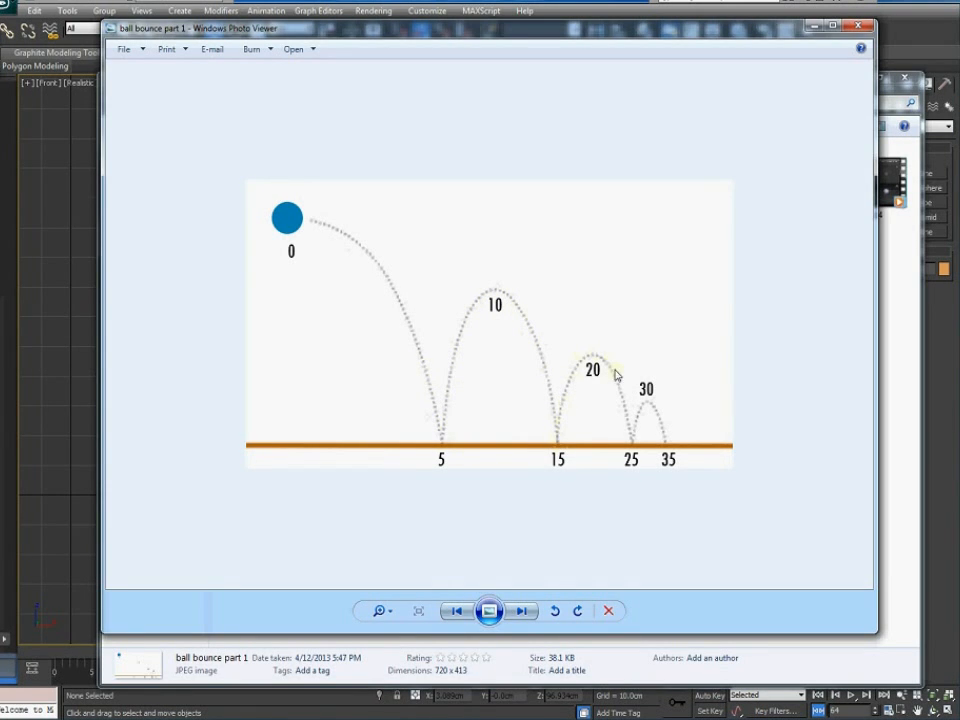
Close the 'ball bounce part 1' reference image to return to 3ds Max
{"action": "left_click", "coordinate": [862, 34]}
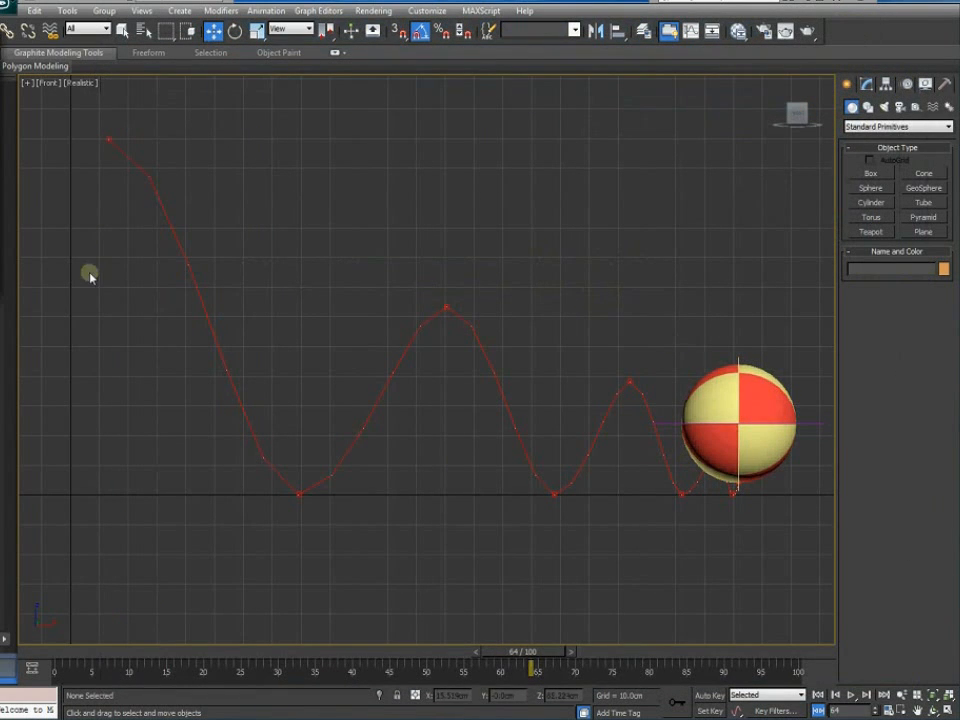
Select BeachBallMove and show only its Z Position curve in the Track View Curve Editor
{"action": "left_click", "coordinate": [816, 424]}
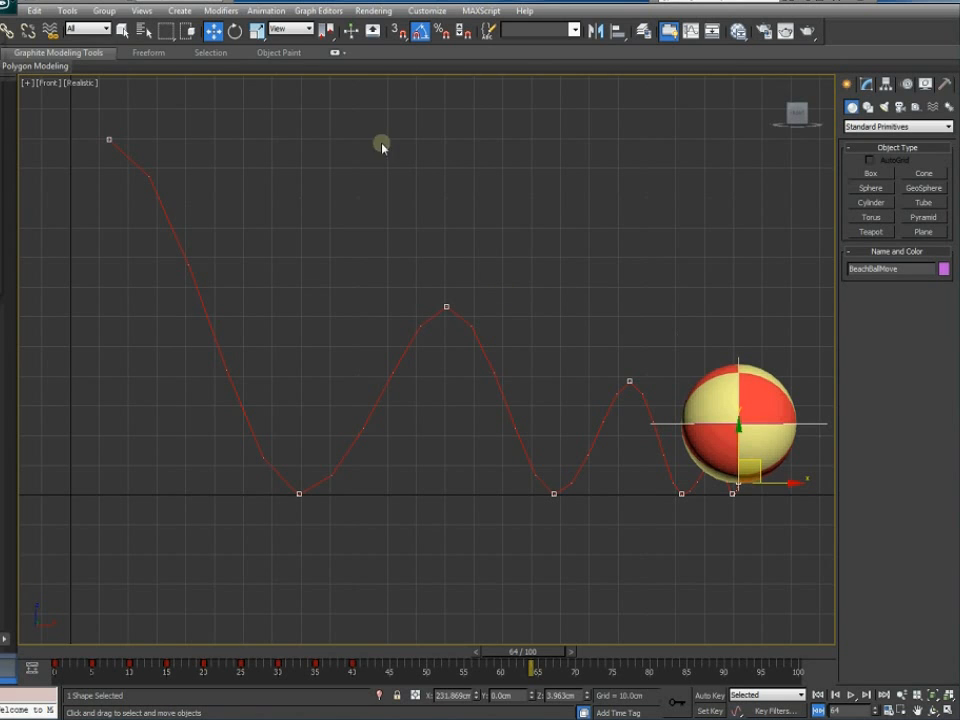
{"action": "left_click", "coordinate": [318, 10]}
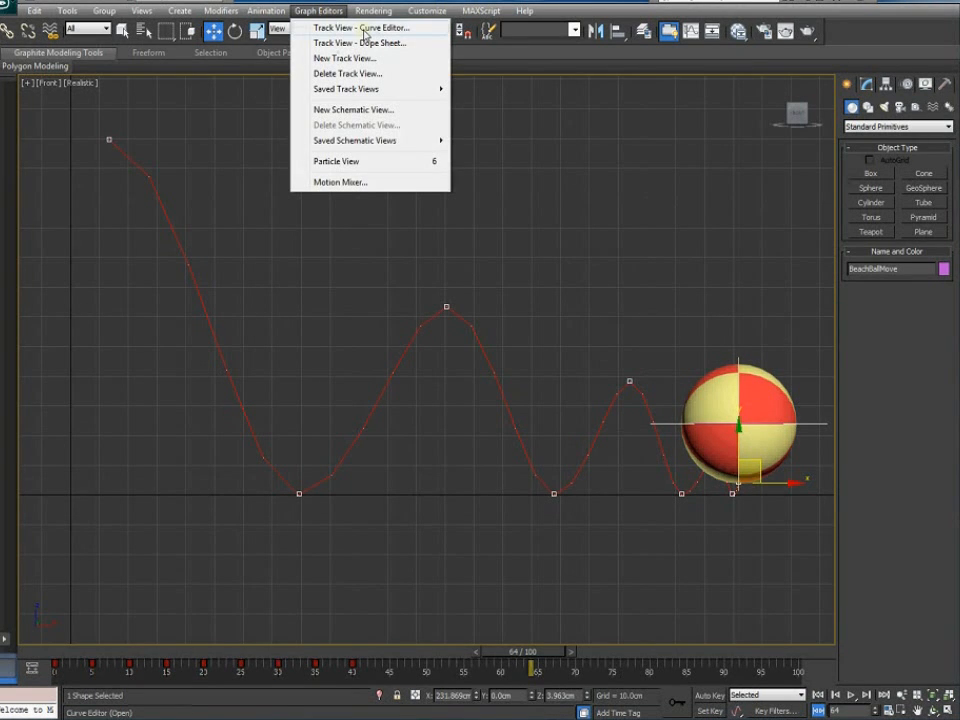
{"action": "left_click", "coordinate": [363, 31]}
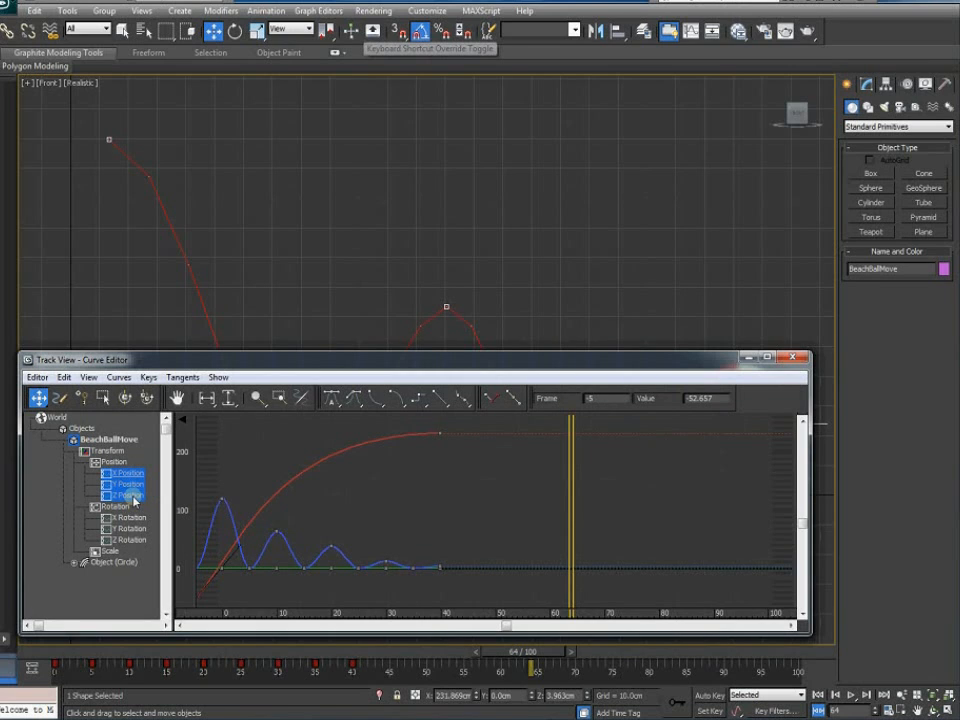
{"action": "left_click", "coordinate": [392, 500]}
{"action": "left_click", "coordinate": [138, 497]}
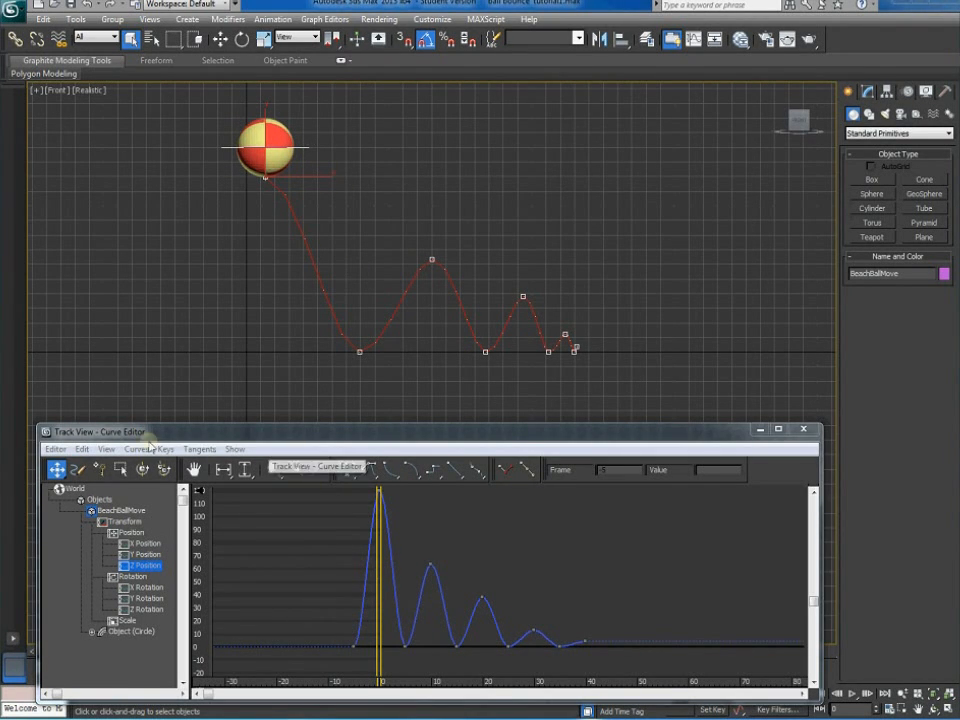
Set the Z Position ground-contact keys to Fast tangents for sharp bounce corners
{"action": "left_click", "coordinate": [148, 569]}
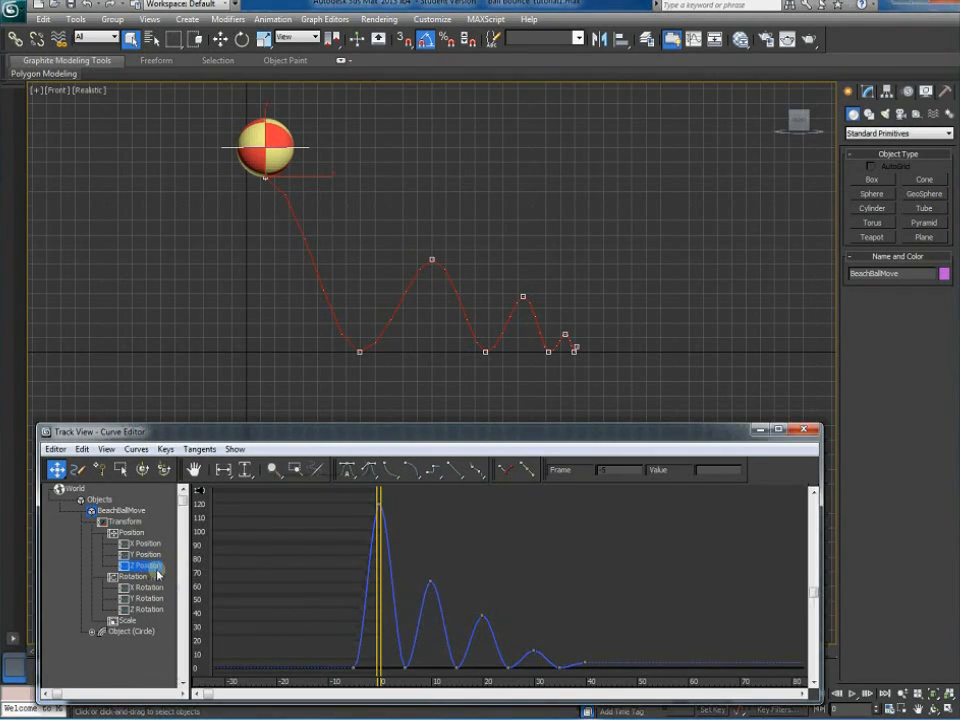
{"action": "middle_click_drag", "start_coordinate": [343, 648], "coordinate": [352, 587]}
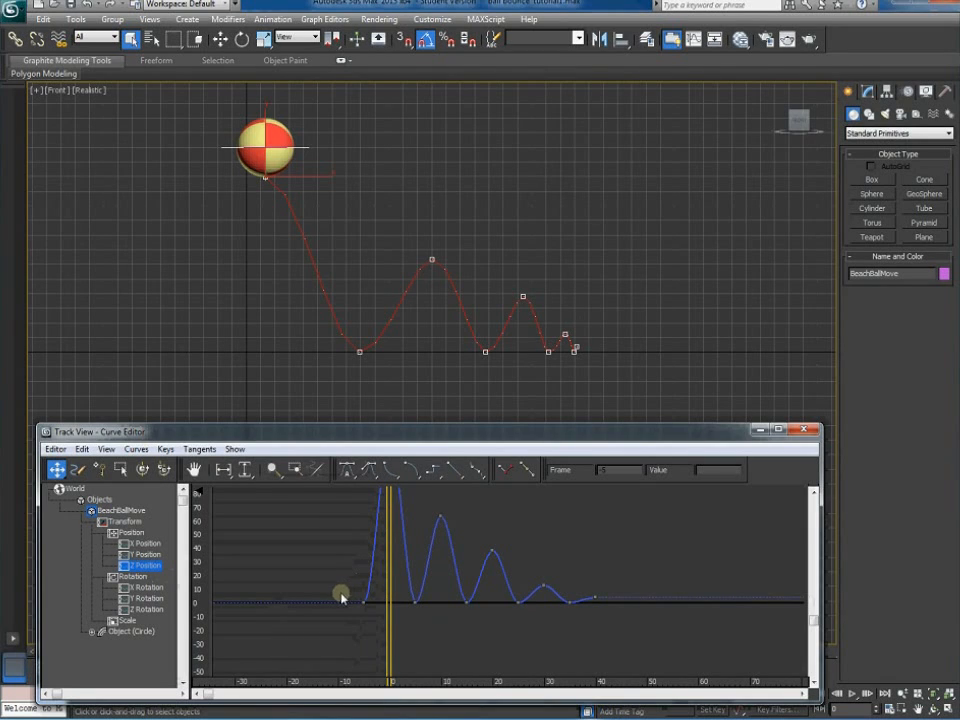
{"action": "left_click_drag", "start_coordinate": [339, 591], "coordinate": [578, 652]}
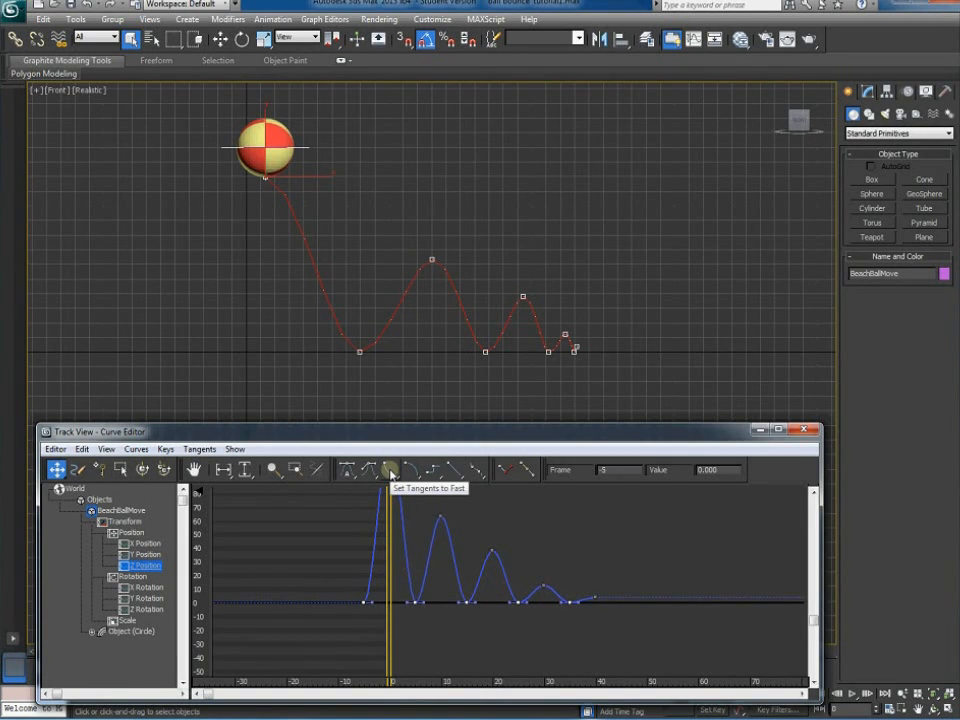
{"action": "left_click", "coordinate": [390, 470]}
Check the bounce peaks near 120, play the bounce, and close the Curve Editor
{"action": "middle_click_drag", "start_coordinate": [385, 603], "coordinate": [361, 652]}
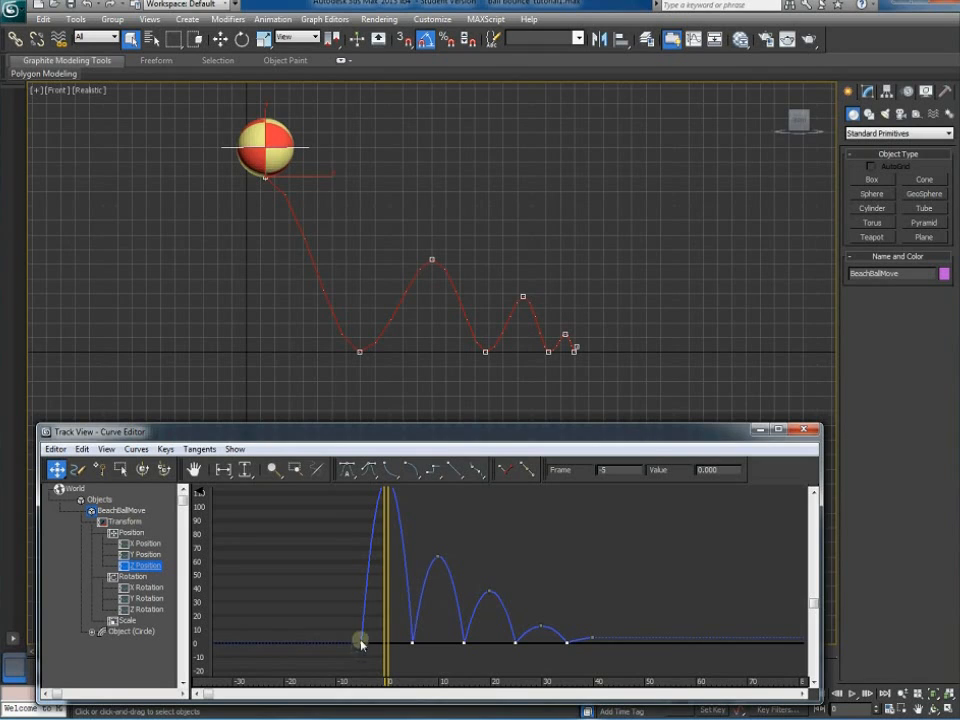
{"action": "middle_click_drag", "start_coordinate": [380, 559], "coordinate": [375, 595]}
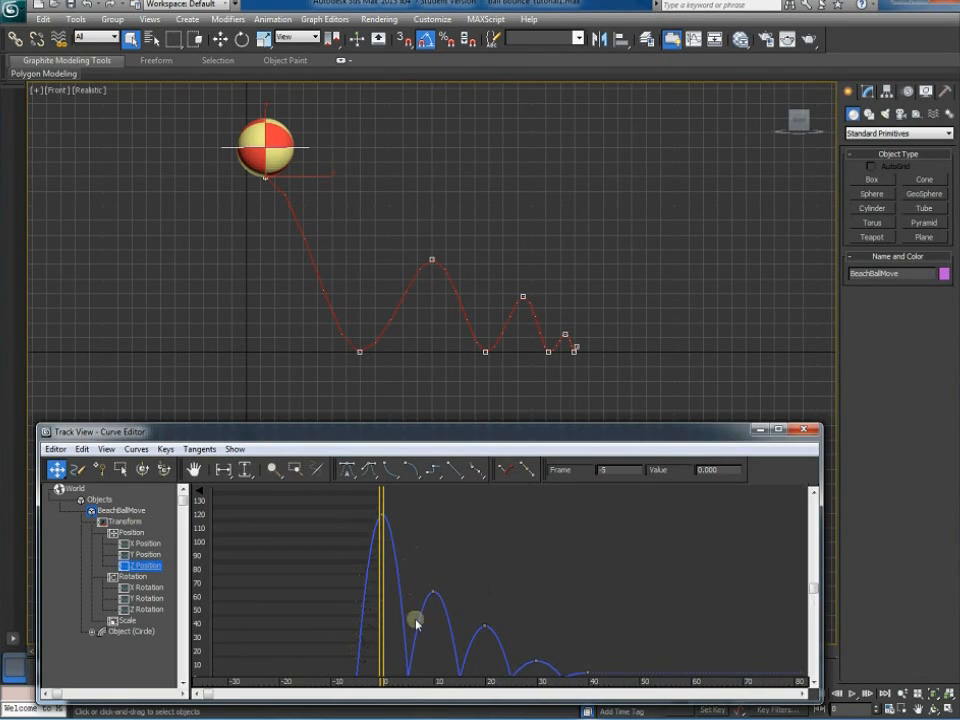
{"action": "middle_click_drag", "start_coordinate": [421, 655], "coordinate": [414, 632]}
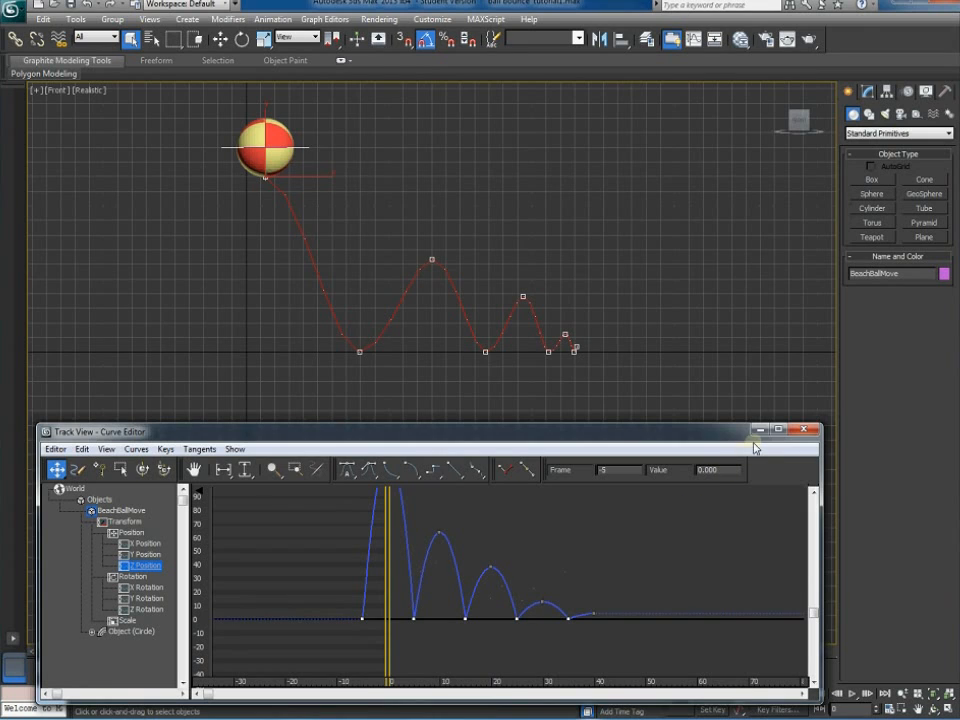
{"action": "left_click", "coordinate": [853, 693]}
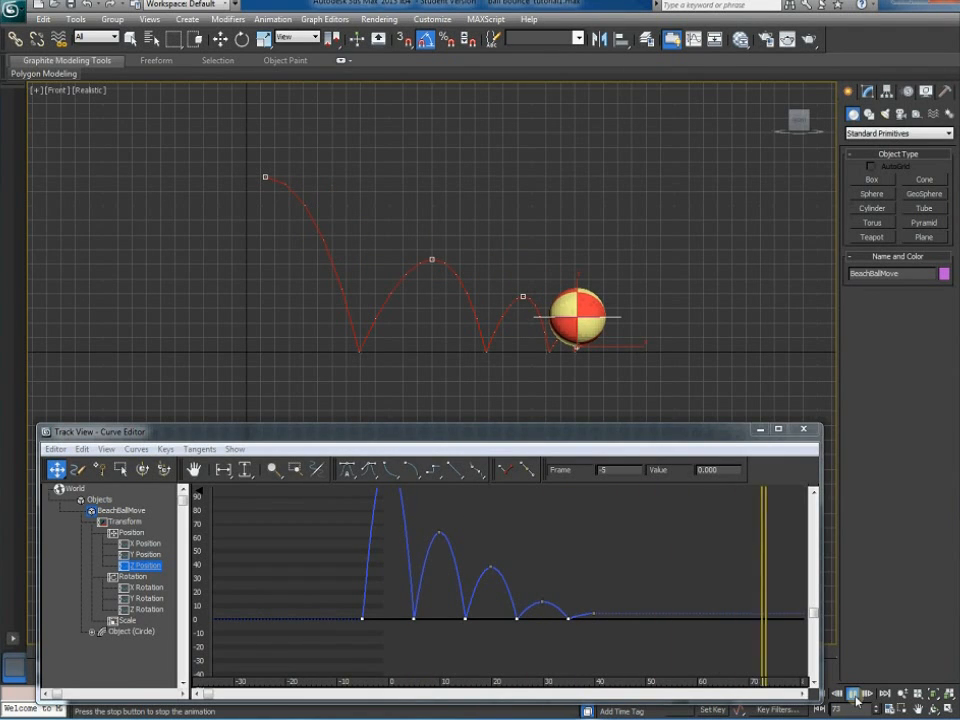
{"action": "left_click", "coordinate": [853, 694]}
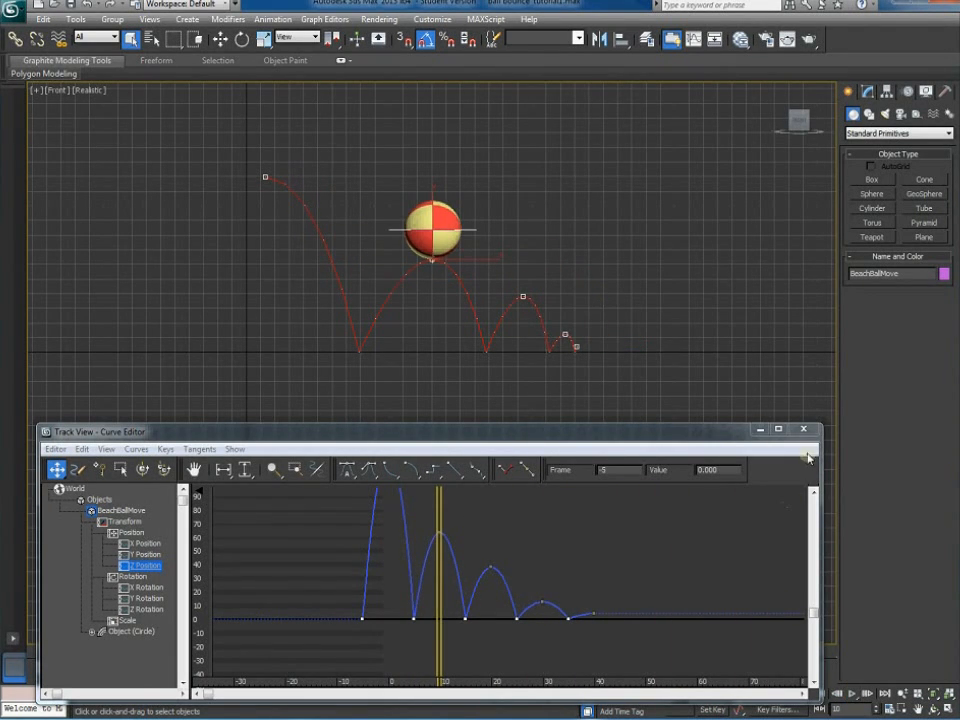
{"action": "left_click", "coordinate": [803, 430]}
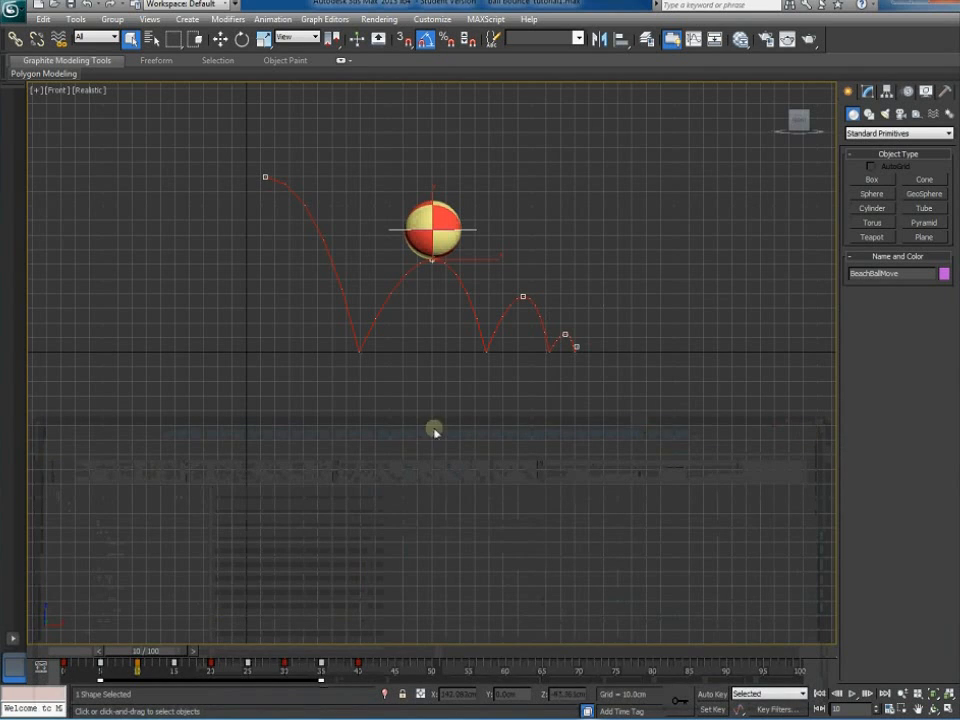
Reframe the Front view around the ball's path and pick BeachBallRotate
{"action": "middle_click_drag", "start_coordinate": [452, 501], "coordinate": [446, 583]}
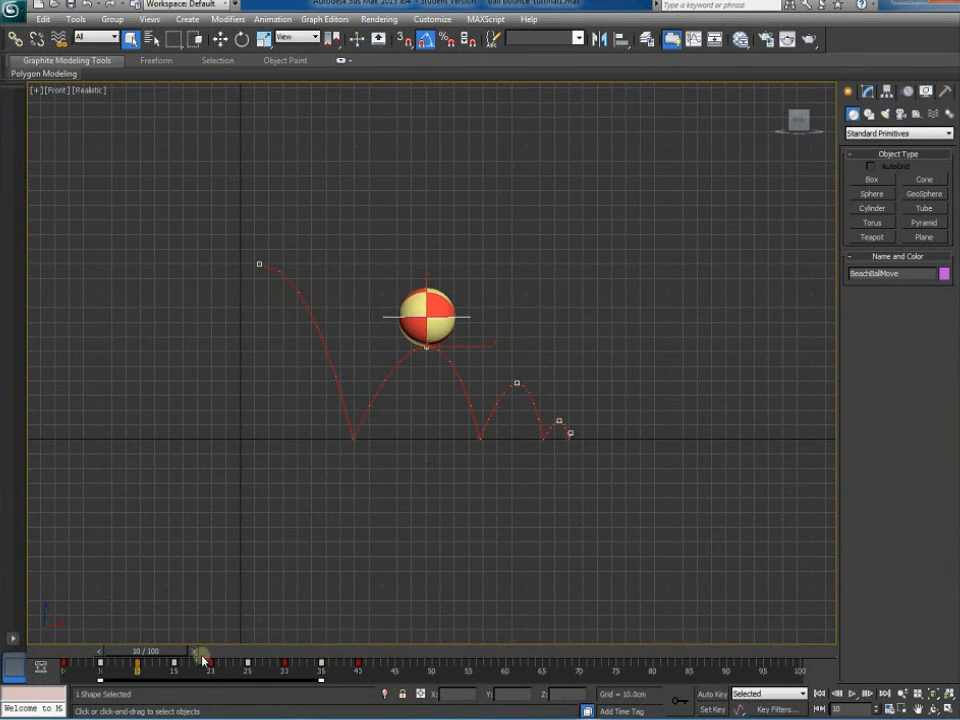
{"action": "left_click", "coordinate": [459, 525]}
{"action": "middle_click_drag", "start_coordinate": [450, 349], "coordinate": [408, 448]}
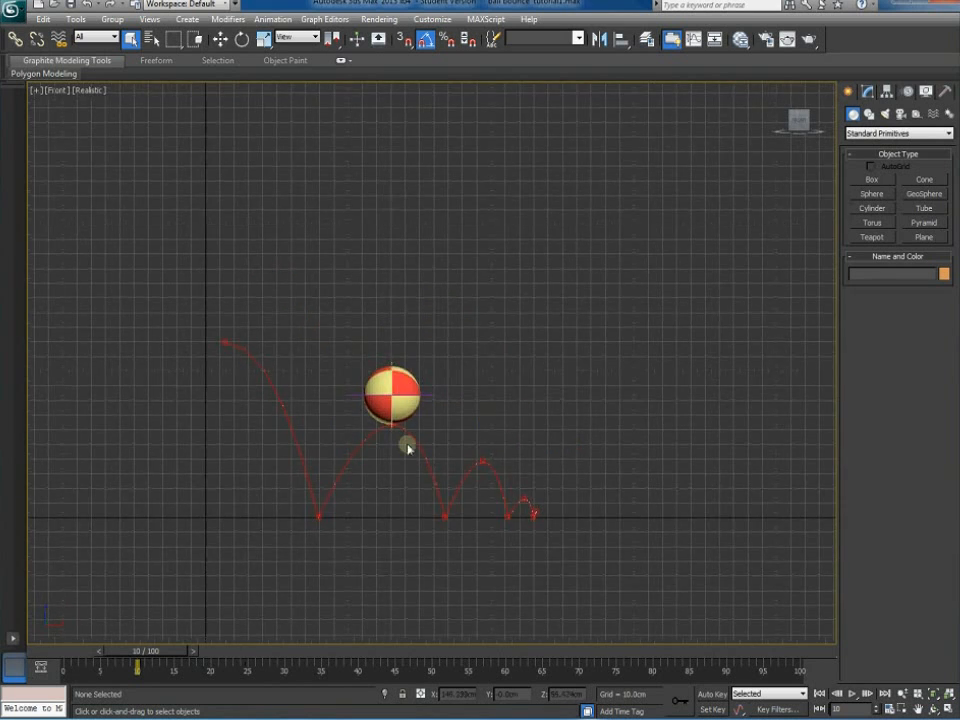
{"action": "scroll", "coordinate": [380, 448], "scroll_direction": "up", "scroll_amount": 6}
{"action": "left_click", "coordinate": [113, 370]}
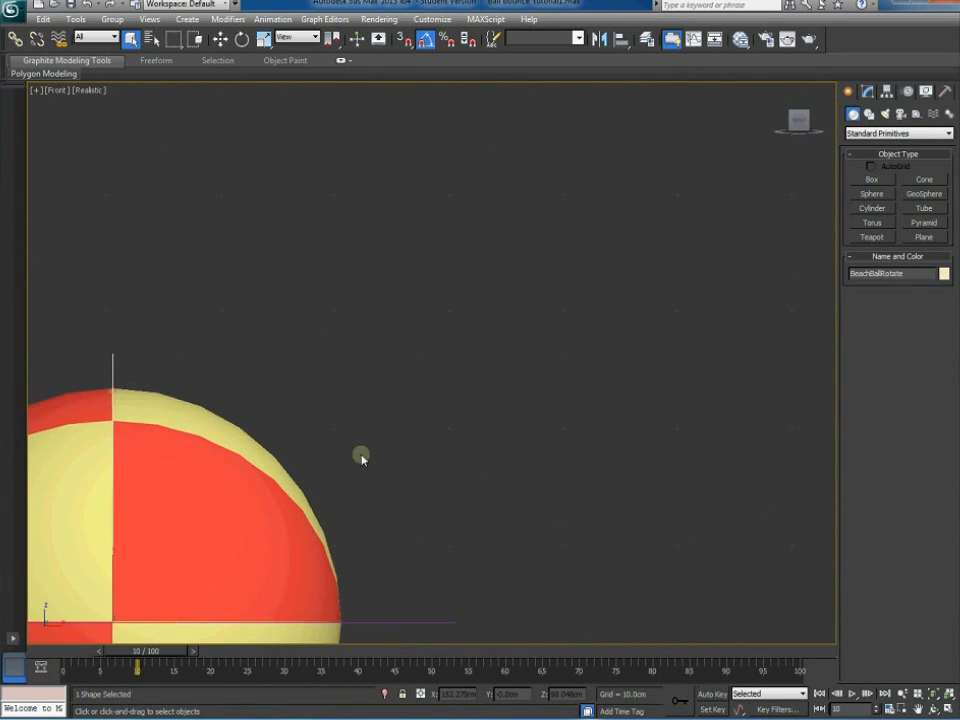
{"action": "scroll", "coordinate": [413, 341], "scroll_direction": "down", "scroll_amount": 6}
{"action": "scroll", "coordinate": [417, 344], "scroll_direction": "down", "scroll_amount": 5}
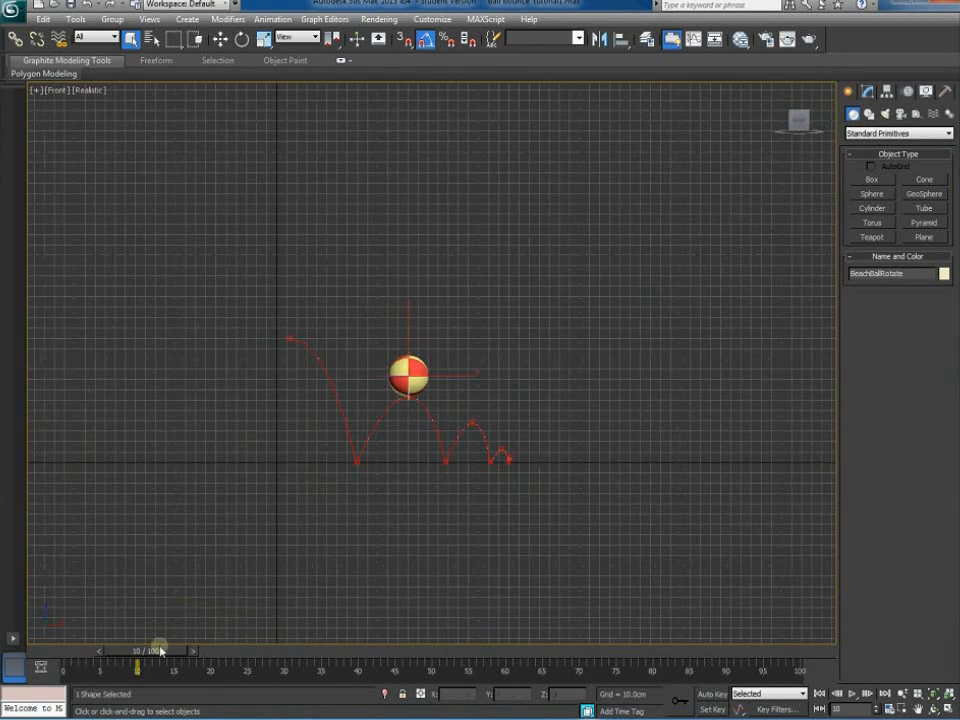
Scrub the timeline to about frame 40, recentre the ball, and reselect BeachBallRotate
{"action": "left_click_drag", "start_coordinate": [180, 647], "coordinate": [432, 652]}
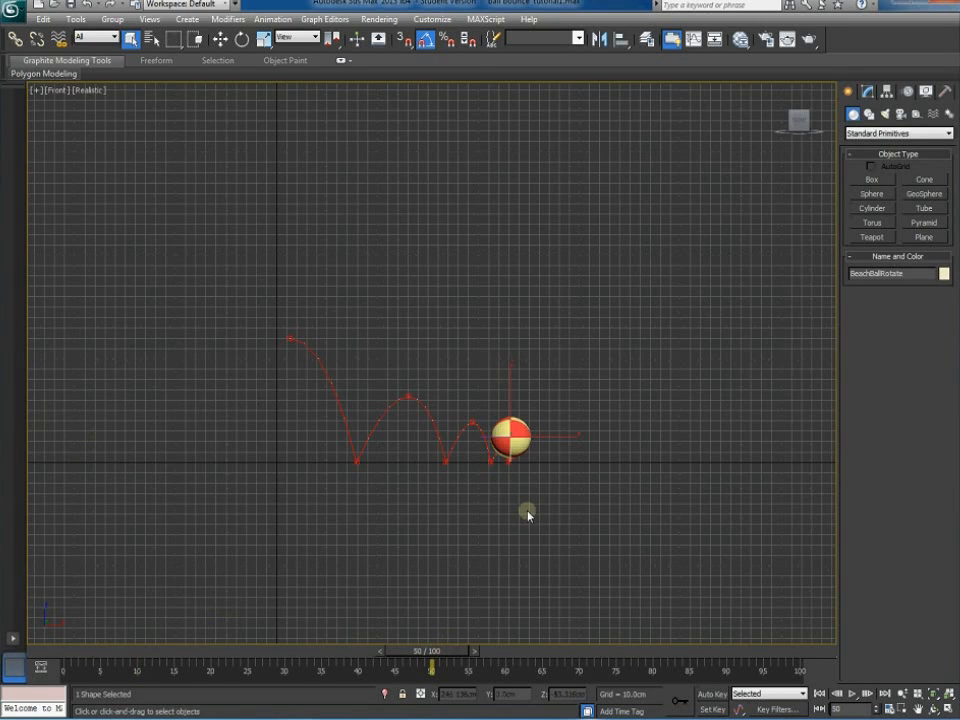
{"action": "left_click", "coordinate": [544, 446]}
{"action": "left_click", "coordinate": [539, 438]}
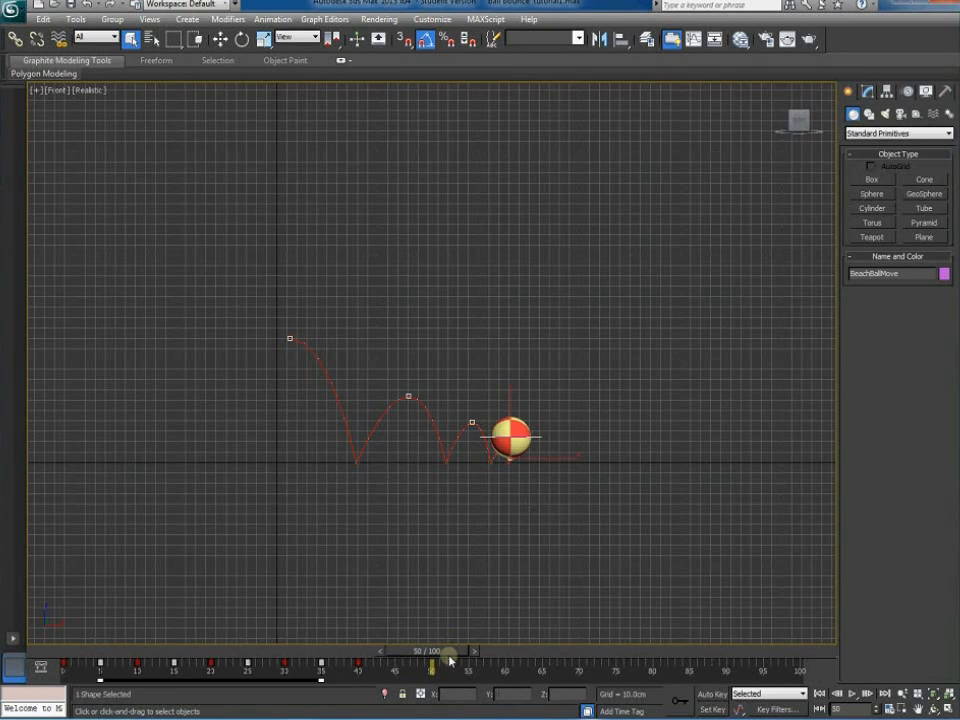
{"action": "left_click_drag", "start_coordinate": [450, 655], "coordinate": [390, 655]}
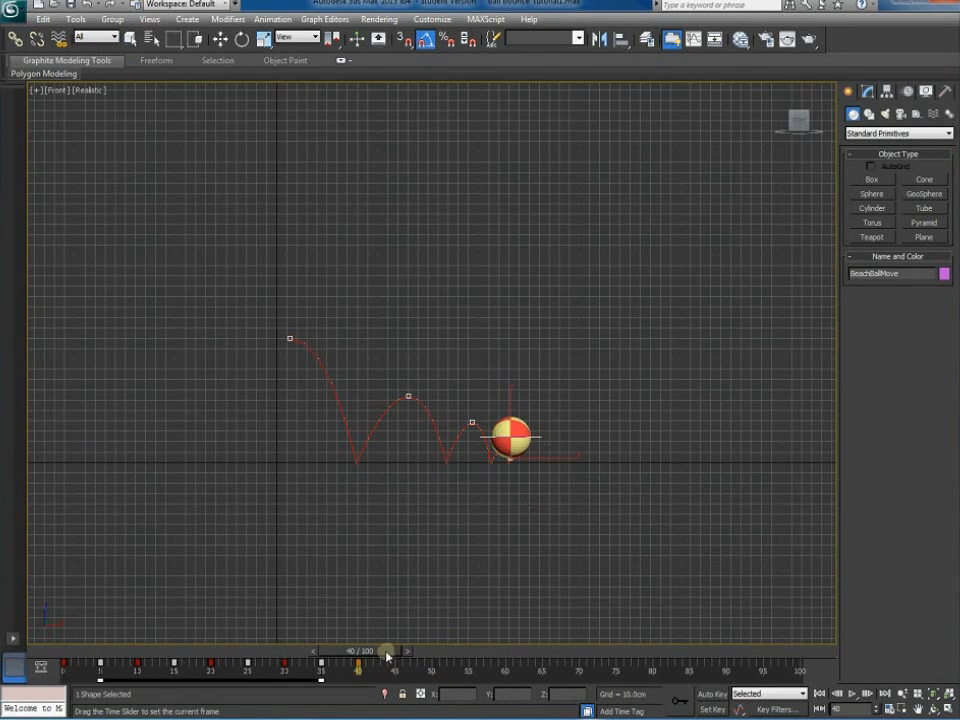
{"action": "scroll", "coordinate": [430, 543], "scroll_direction": "up", "scroll_amount": 6}
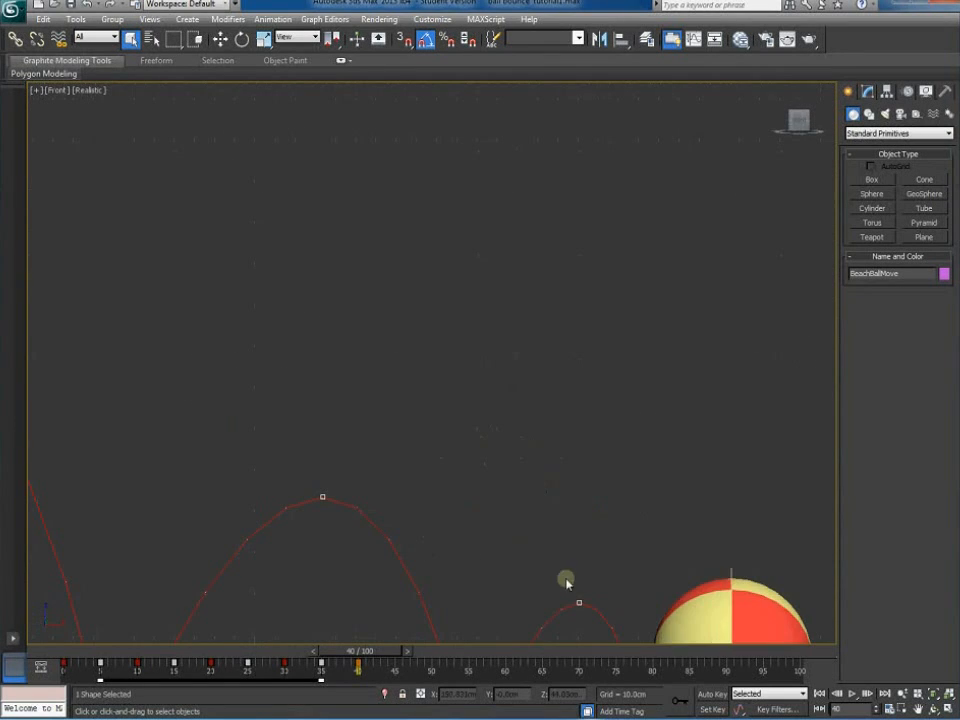
{"action": "middle_click_drag", "start_coordinate": [566, 583], "coordinate": [231, 313]}
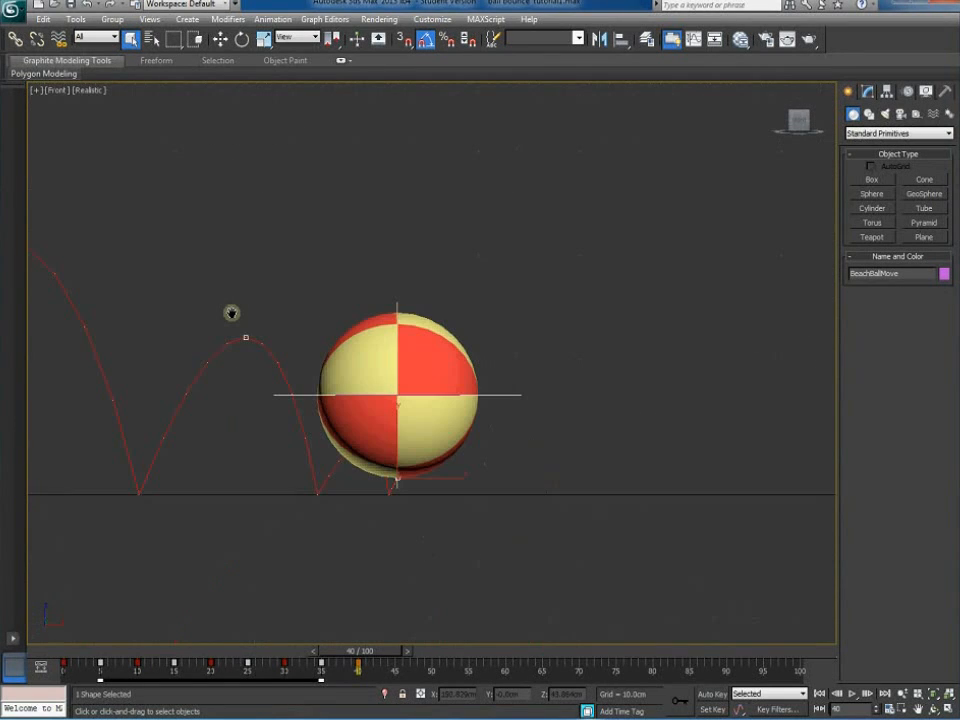
{"action": "left_click", "coordinate": [397, 308]}
{"action": "scroll", "coordinate": [613, 551], "scroll_direction": "down", "scroll_amount": 6}
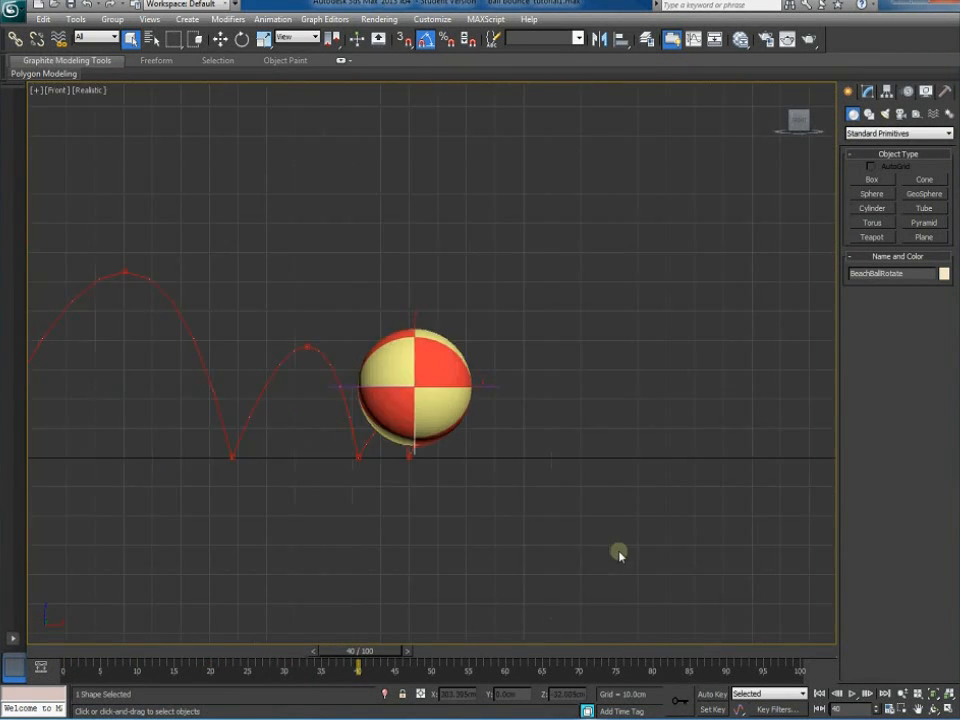
{"action": "scroll", "coordinate": [555, 577], "scroll_direction": "up", "scroll_amount": 2}
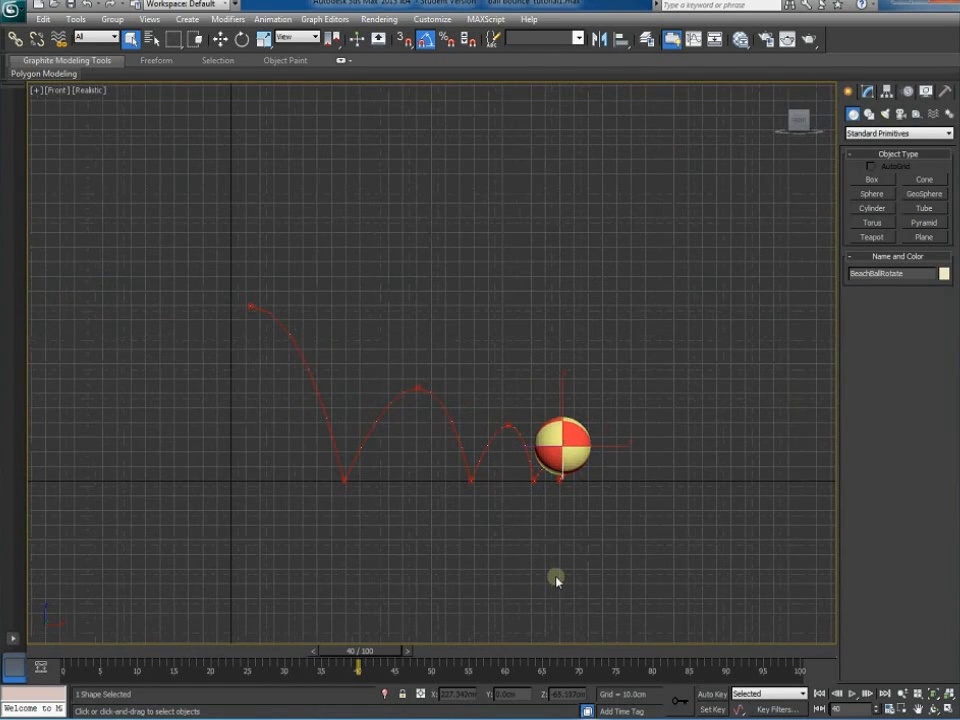
{"action": "scroll", "coordinate": [556, 576], "scroll_direction": "up", "scroll_amount": 2}
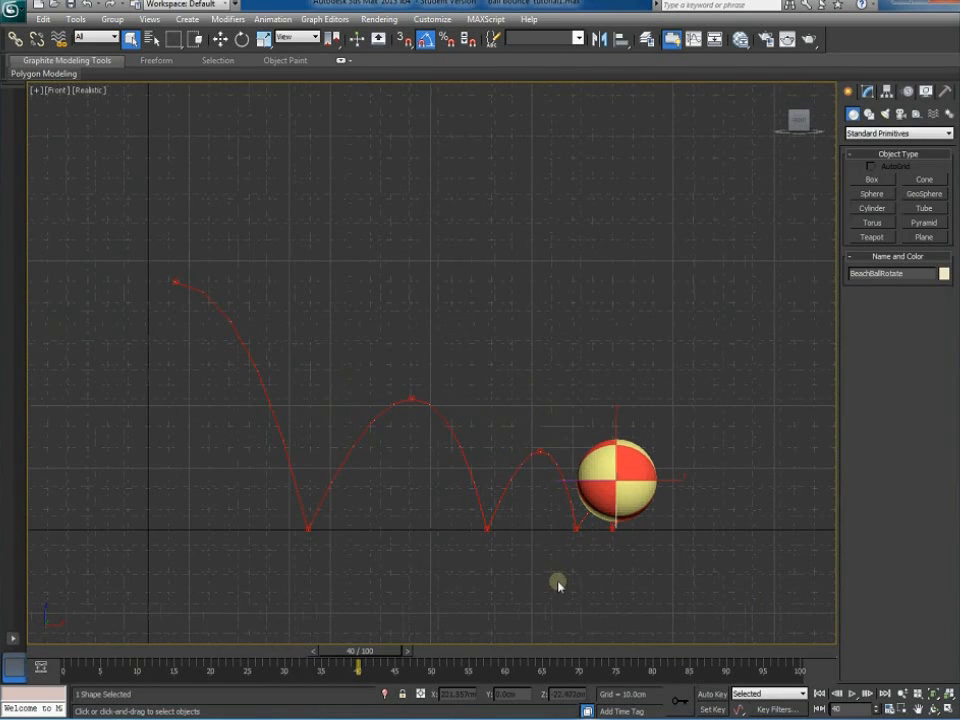
With Auto Key on, rotate the ball -258.73 degrees at frame 40
{"action": "left_click", "coordinate": [713, 696]}
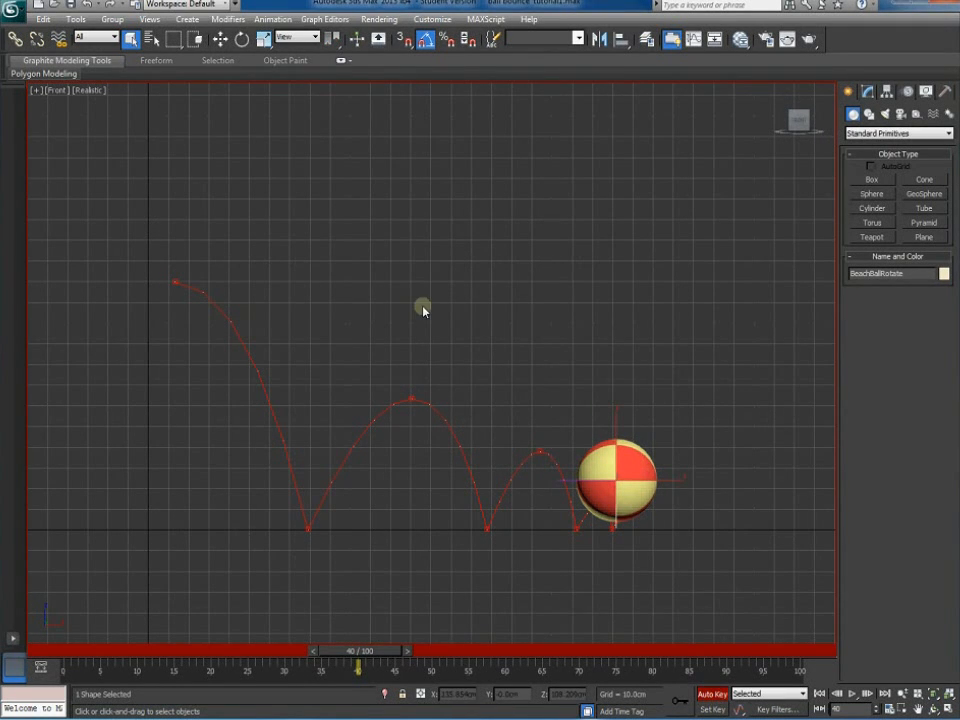
{"action": "left_click", "coordinate": [242, 39]}
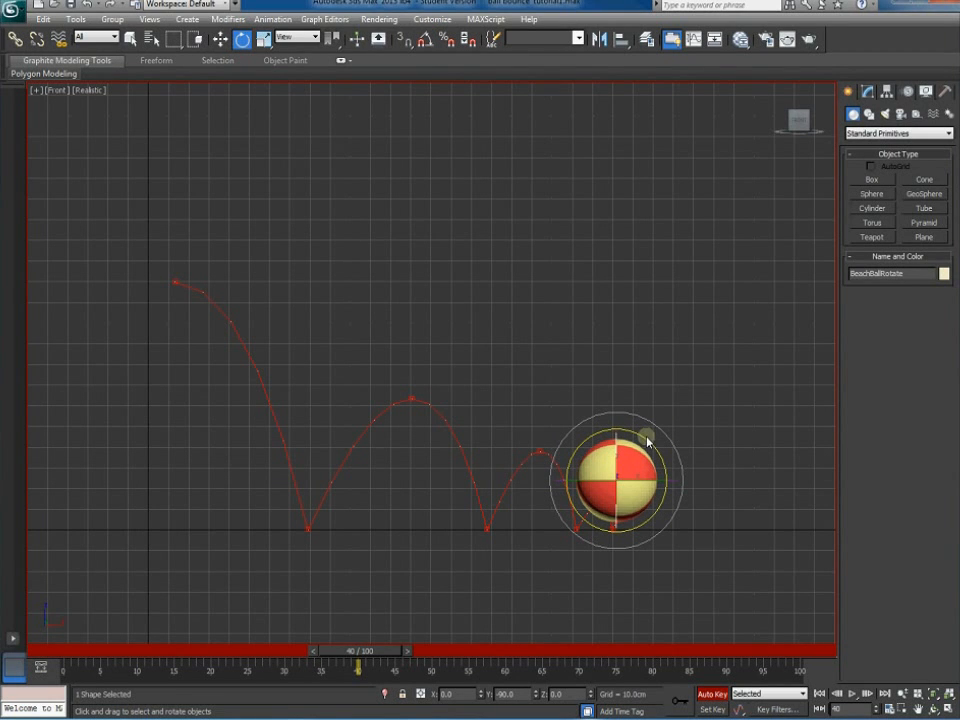
{"action": "left_click_drag", "start_coordinate": [645, 437], "coordinate": [699, 201]}
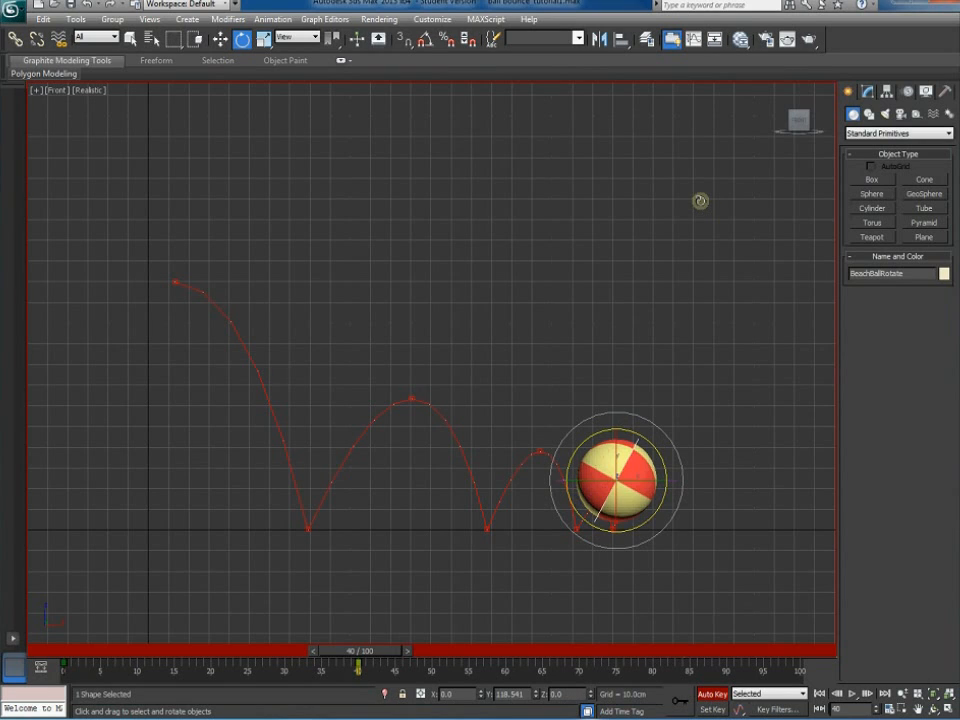
Rewind to frame 0 and play the animation to check the spin
{"action": "left_click_drag", "start_coordinate": [392, 646], "coordinate": [78, 648]}
{"action": "left_click", "coordinate": [381, 291]}
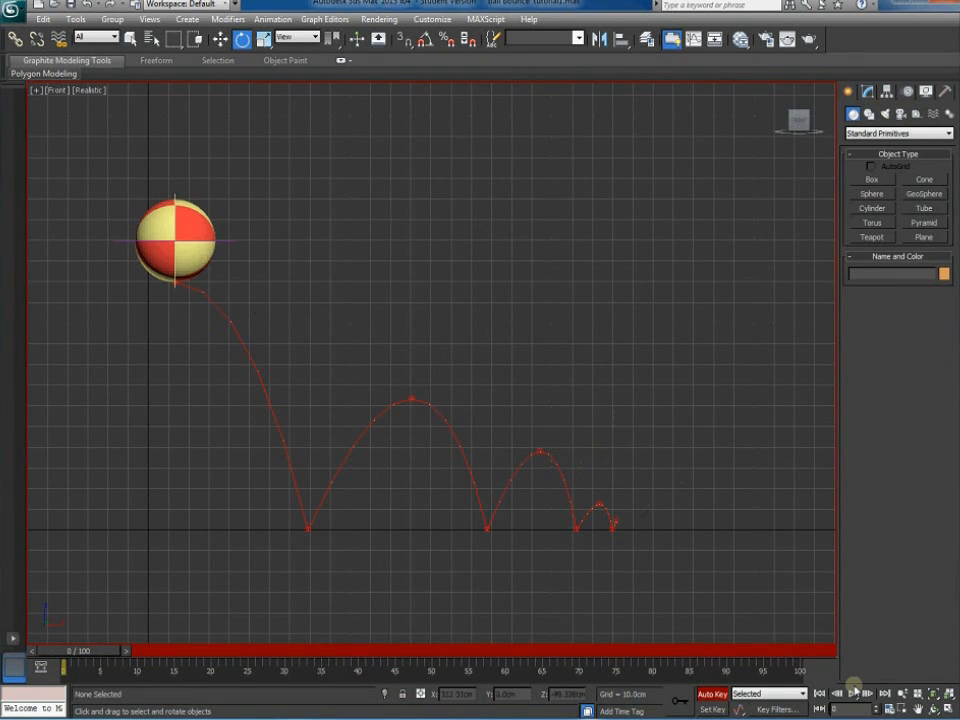
{"action": "left_click", "coordinate": [855, 694]}
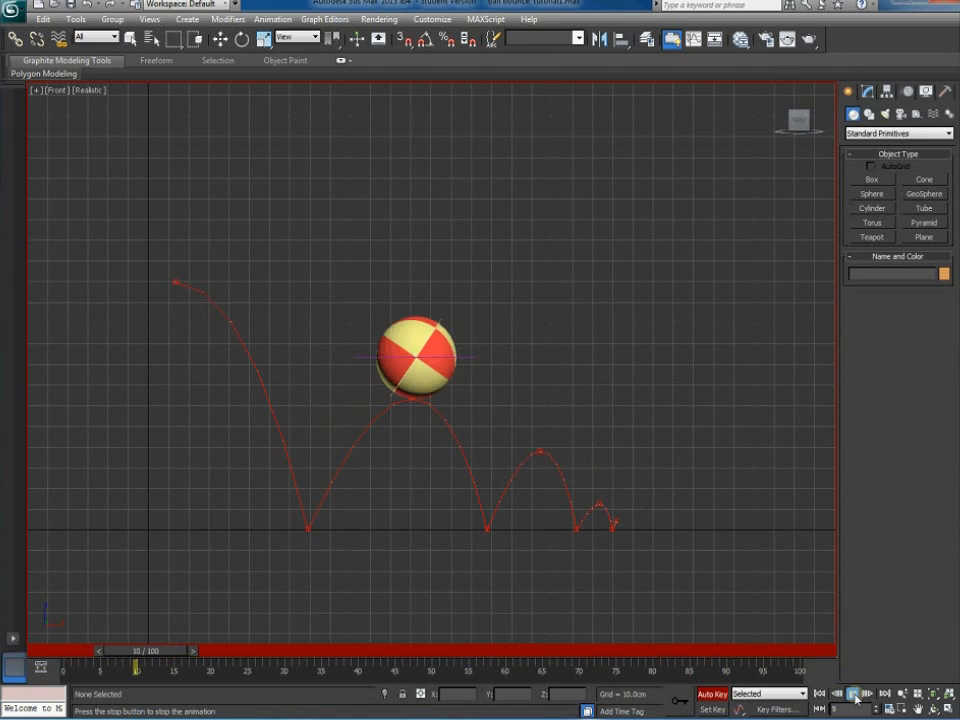
Stop playback, select BeachBallRotate, and isolate its Y Rotation curve in the Curve Editor
{"action": "left_click", "coordinate": [856, 698]}
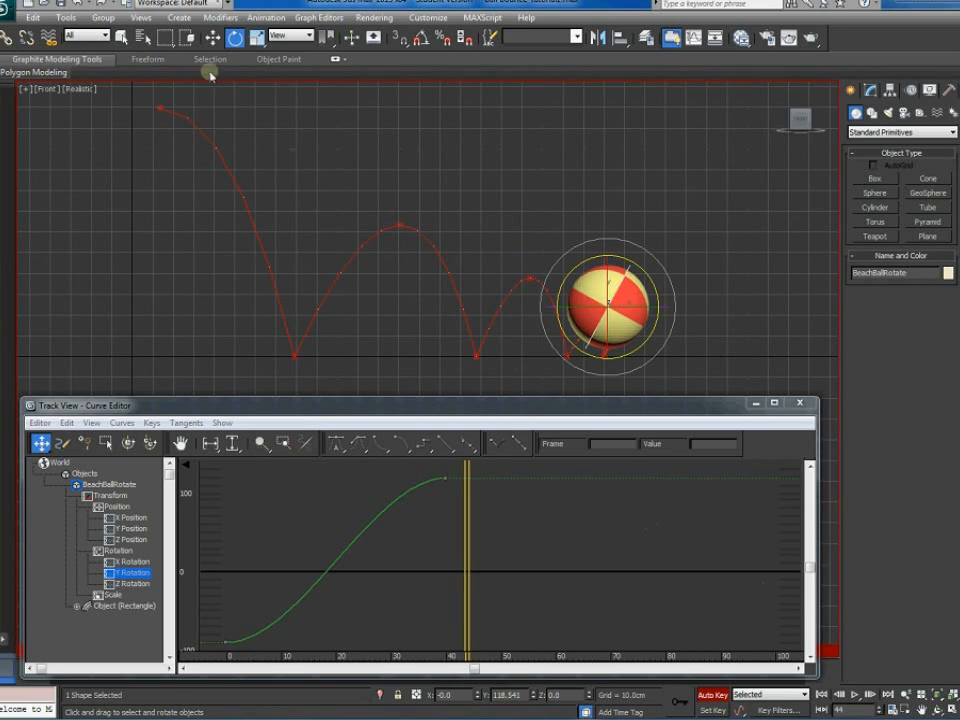
{"action": "left_click", "coordinate": [213, 38]}
{"action": "left_click", "coordinate": [688, 285]}
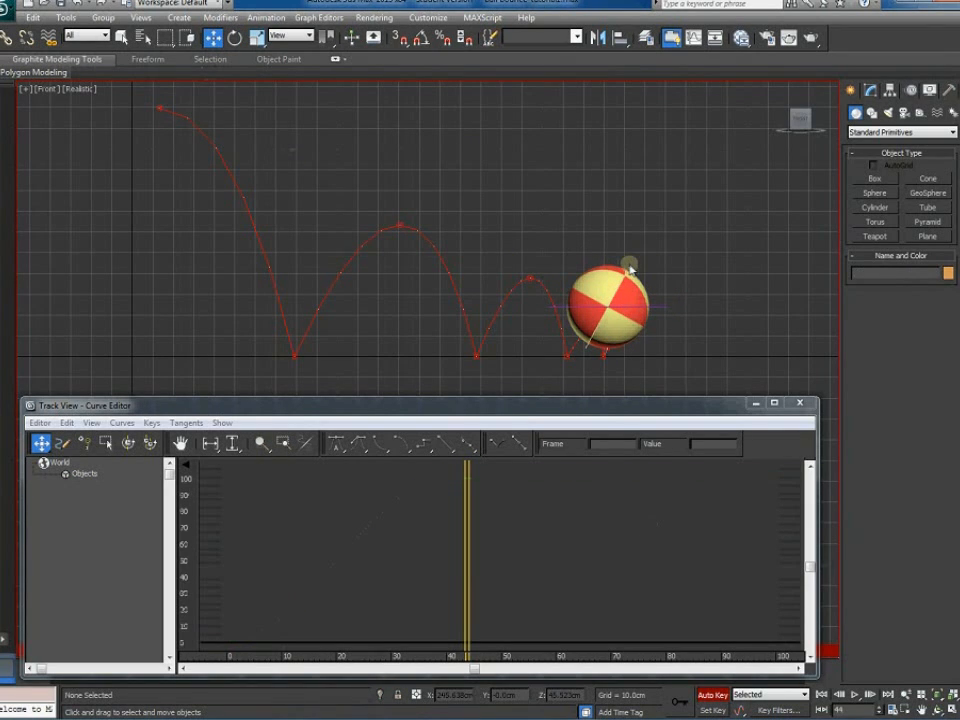
{"action": "left_click", "coordinate": [628, 264]}
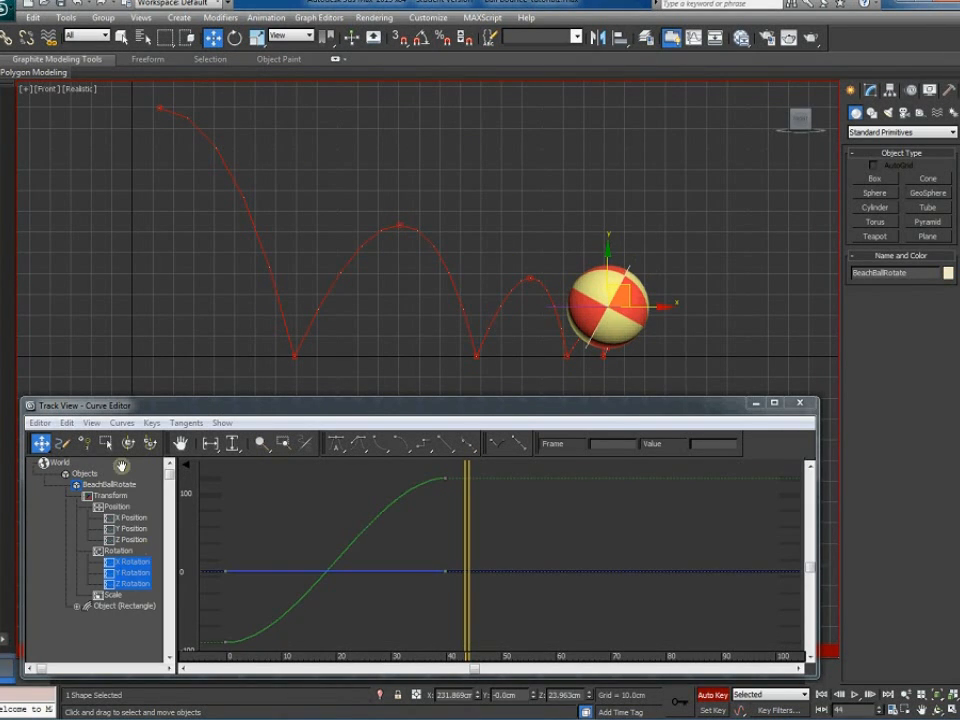
{"action": "left_click", "coordinate": [140, 584]}
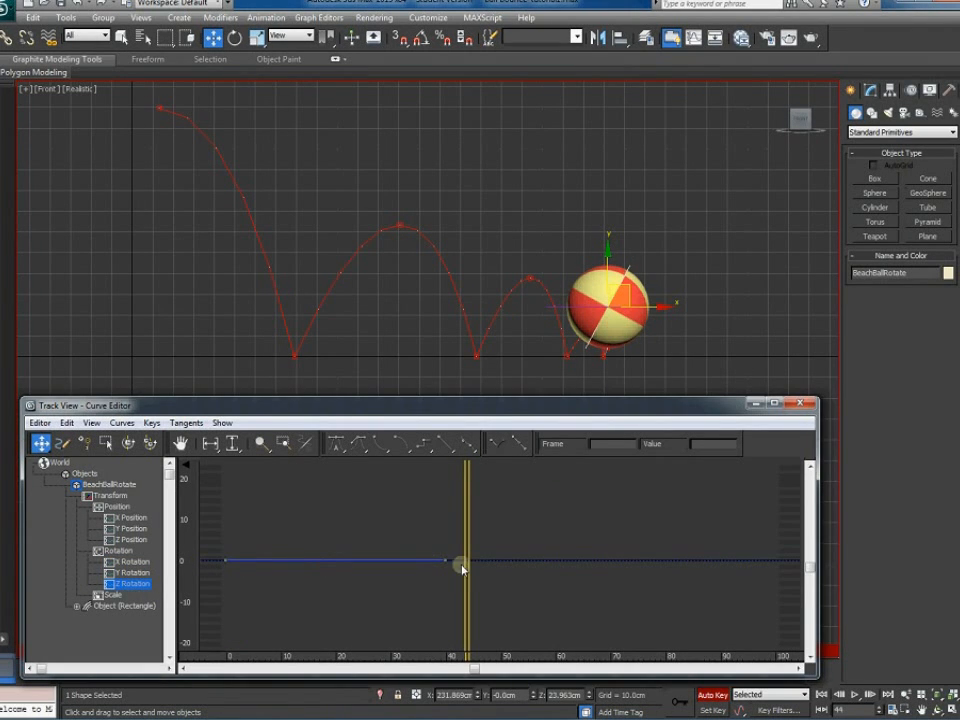
{"action": "left_click", "coordinate": [144, 574]}
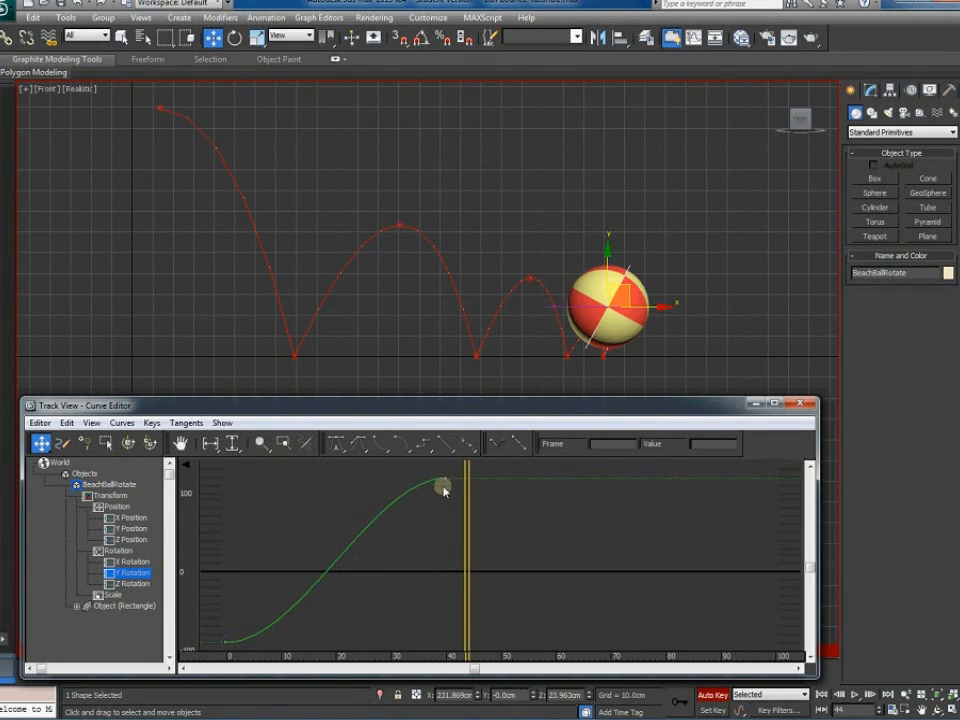
{"action": "left_click", "coordinate": [144, 563]}
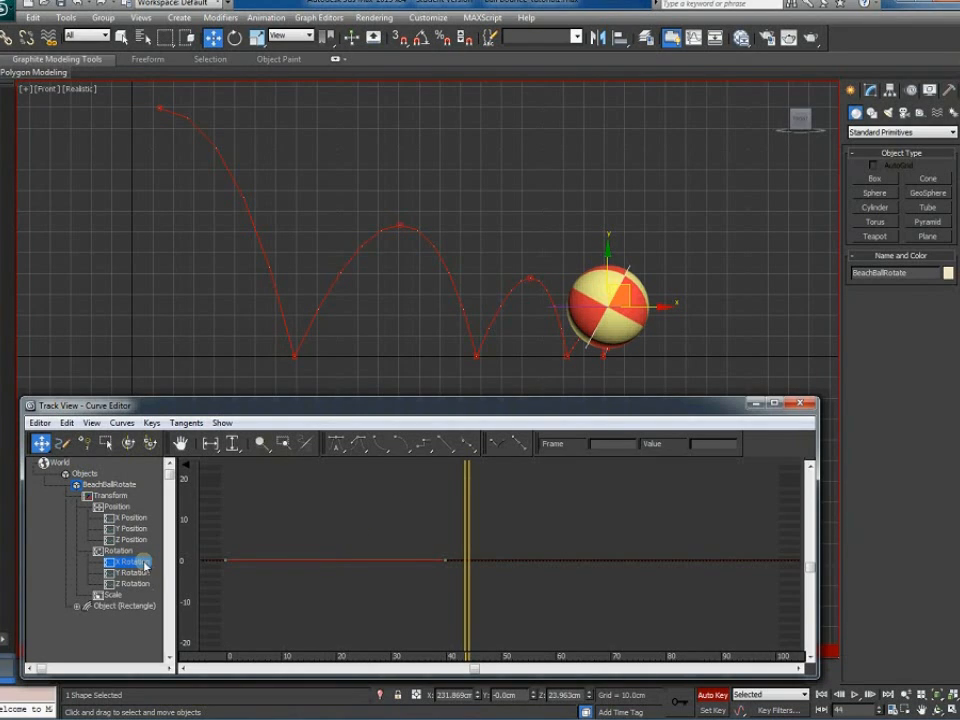
{"action": "left_click", "coordinate": [134, 573]}
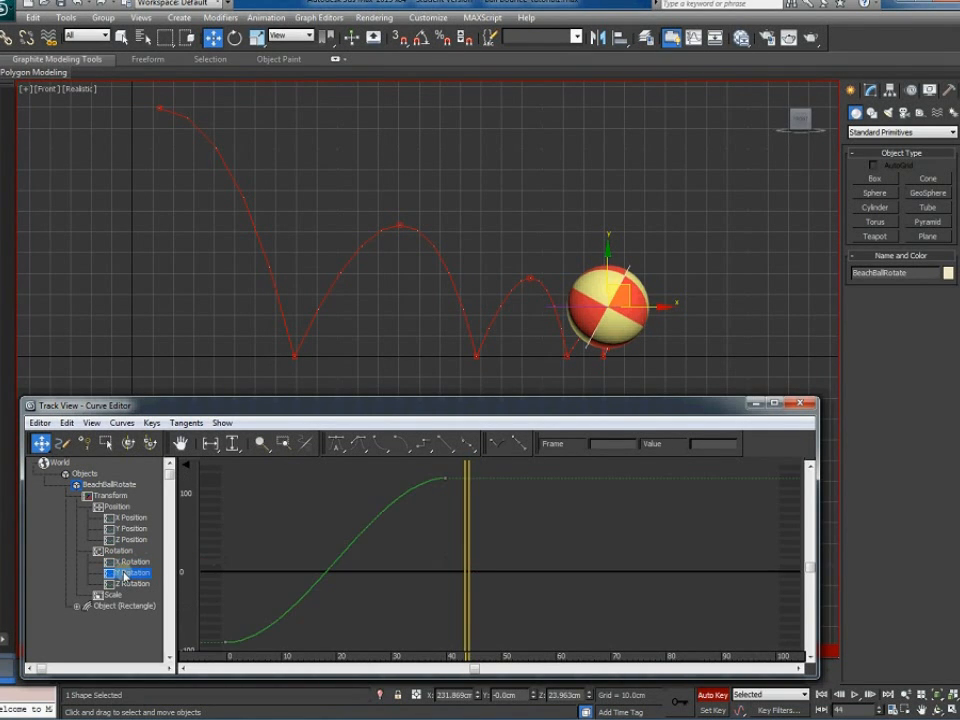
Steepen the Y Rotation rise from the frame 0 key and replay the spin
{"action": "mouse_move", "coordinate": [286, 603]}
{"action": "middle_mouse_down"}
{"action": "mouse_move", "coordinate": [360, 587]}
{"action": "mouse_move", "coordinate": [339, 591]}
{"action": "middle_mouse_up"}
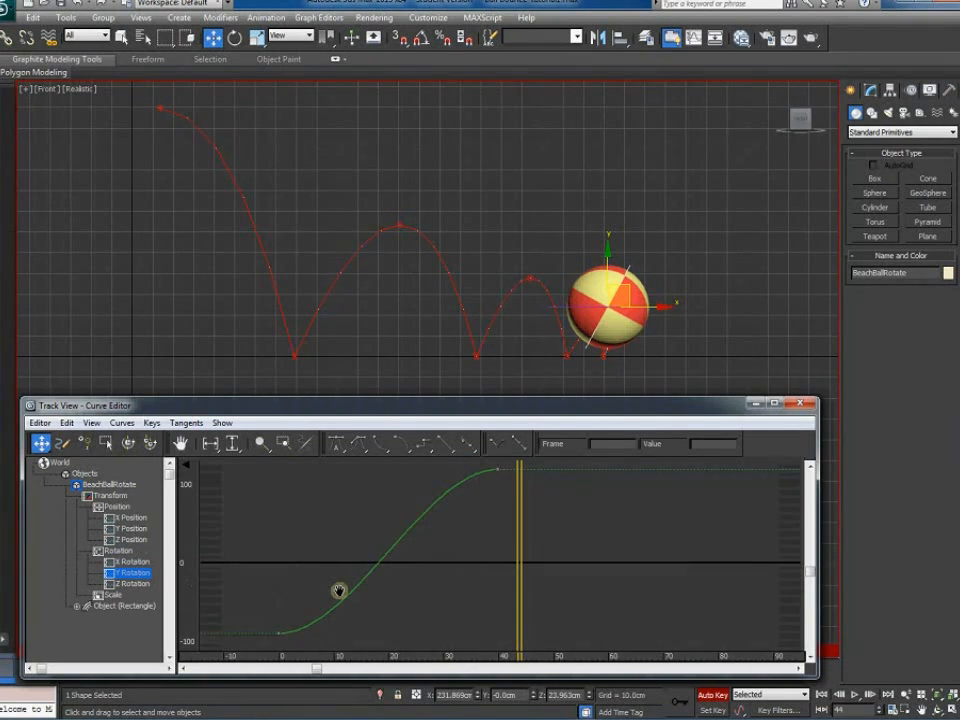
{"action": "scroll", "coordinate": [339, 591], "scroll_direction": "down", "scroll_amount": 1}
{"action": "left_click", "coordinate": [285, 632]}
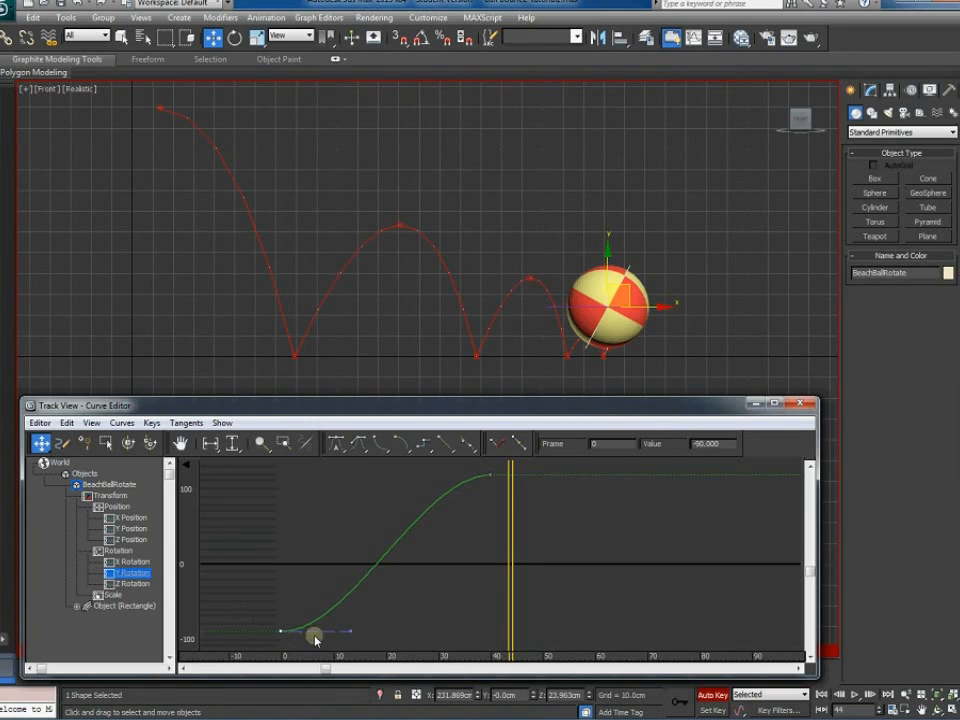
{"action": "left_click_drag", "start_coordinate": [348, 631], "coordinate": [326, 580]}
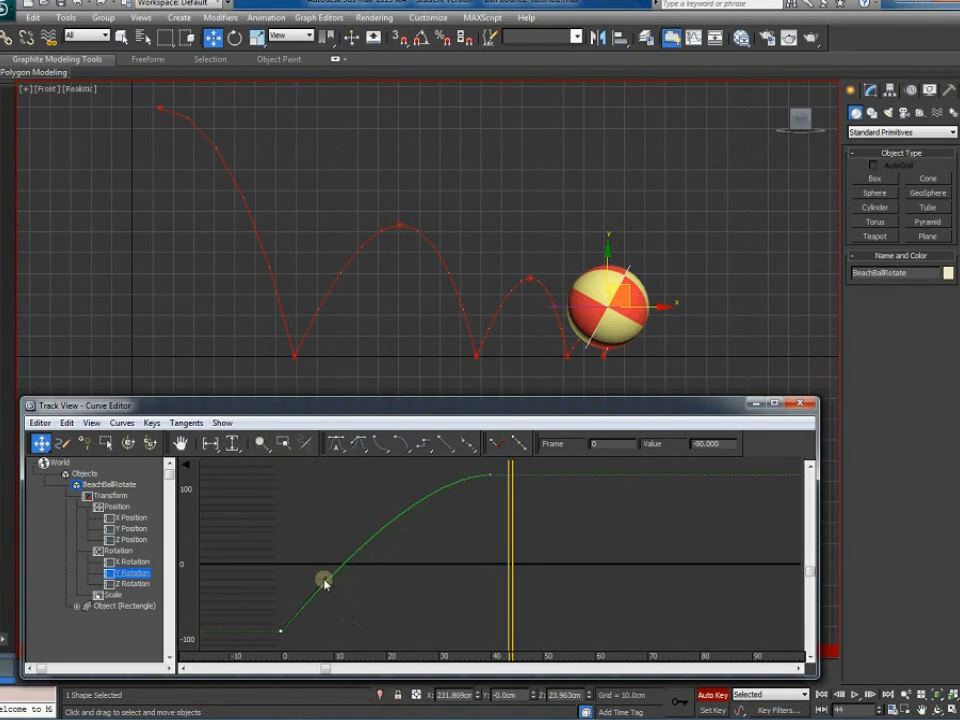
{"action": "left_click", "coordinate": [855, 694]}
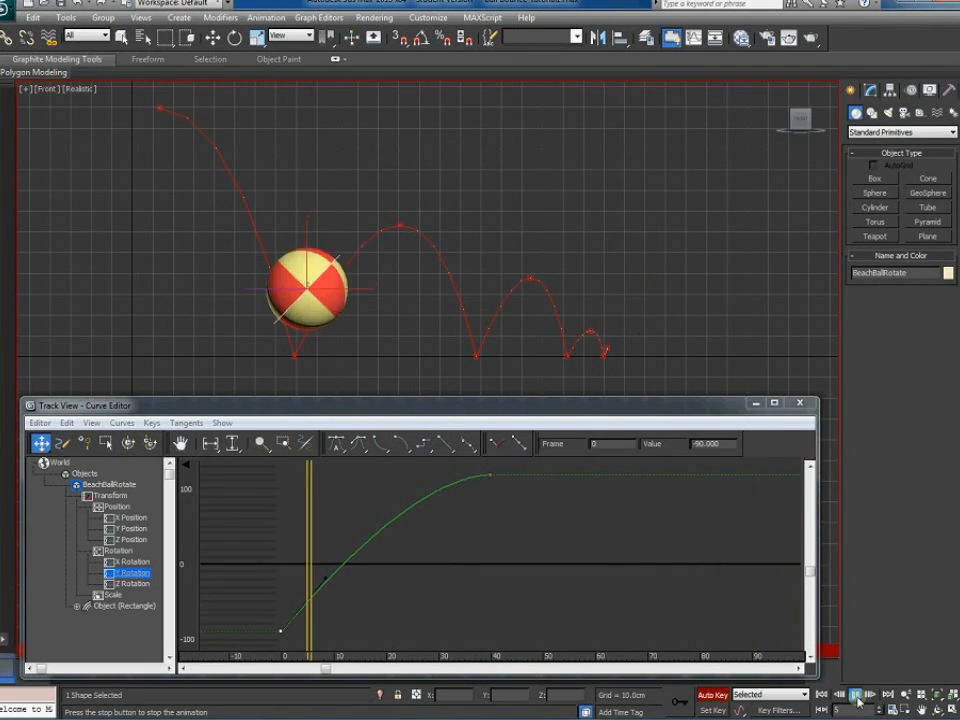
{"action": "left_click", "coordinate": [856, 695]}
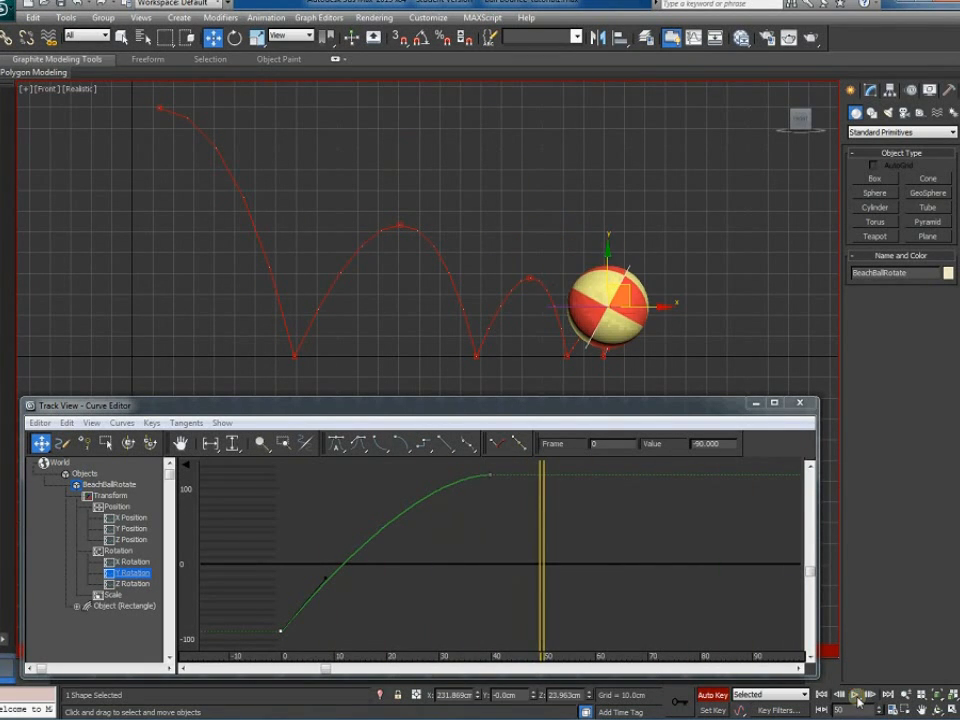
Smooth the tangent into the frame 40 rotation key and replay to review
{"action": "left_click", "coordinate": [490, 474]}
{"action": "left_click", "coordinate": [282, 629]}
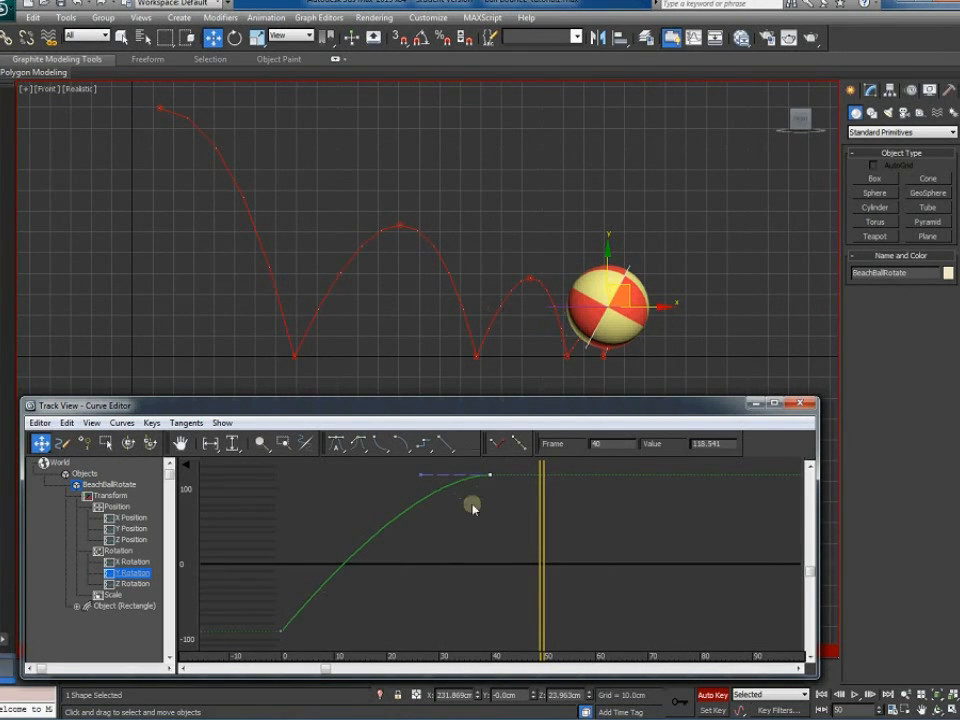
{"action": "left_click_drag", "start_coordinate": [418, 477], "coordinate": [386, 478]}
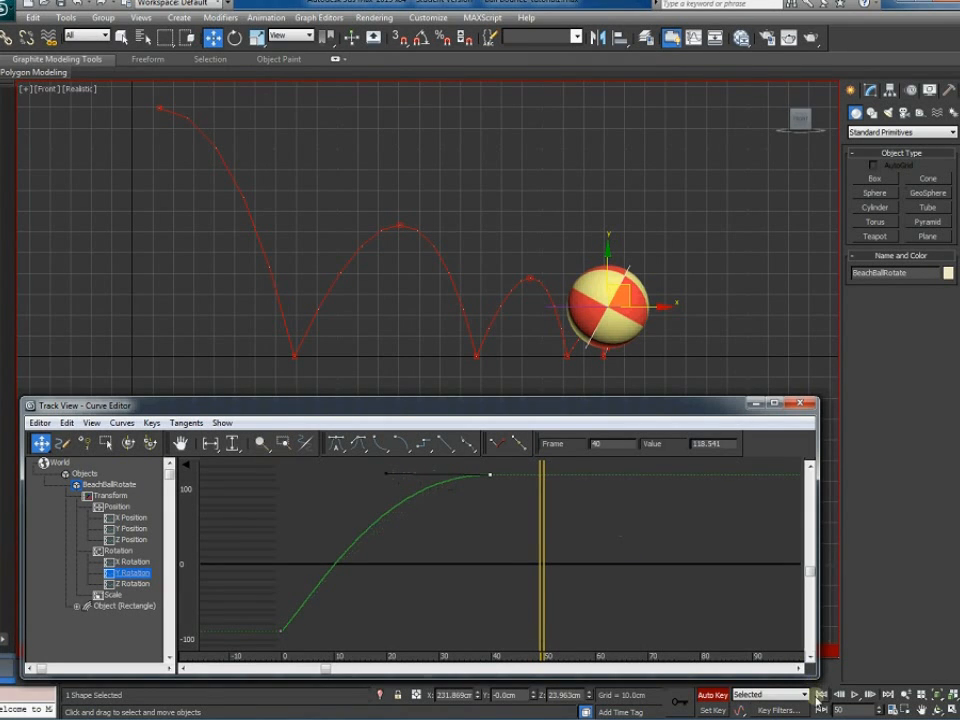
{"action": "left_click", "coordinate": [855, 694]}
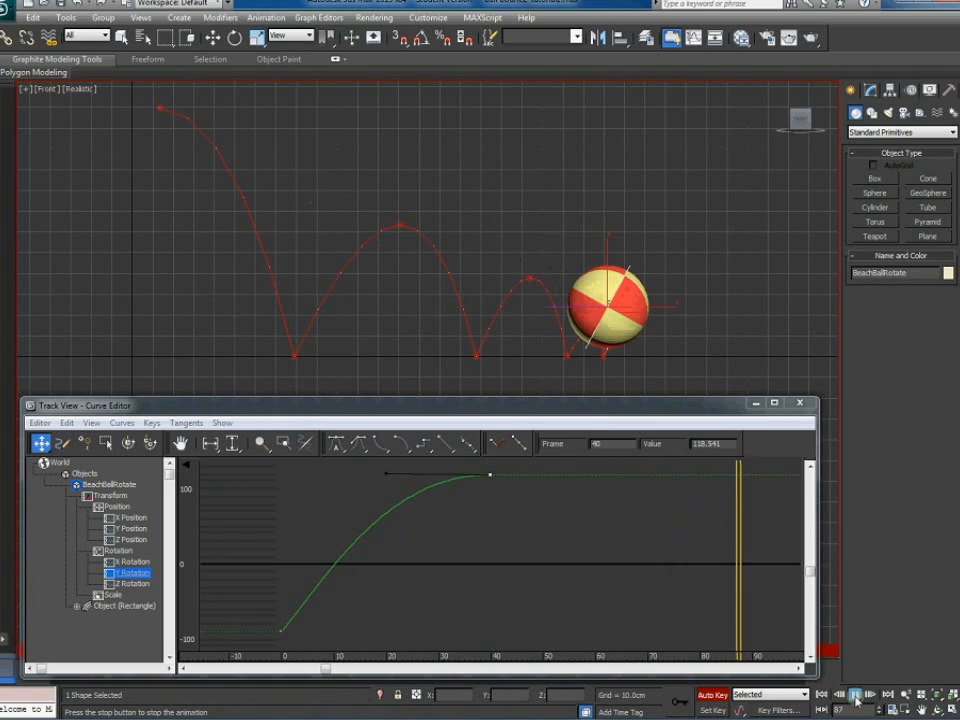
{"action": "left_click", "coordinate": [856, 695]}
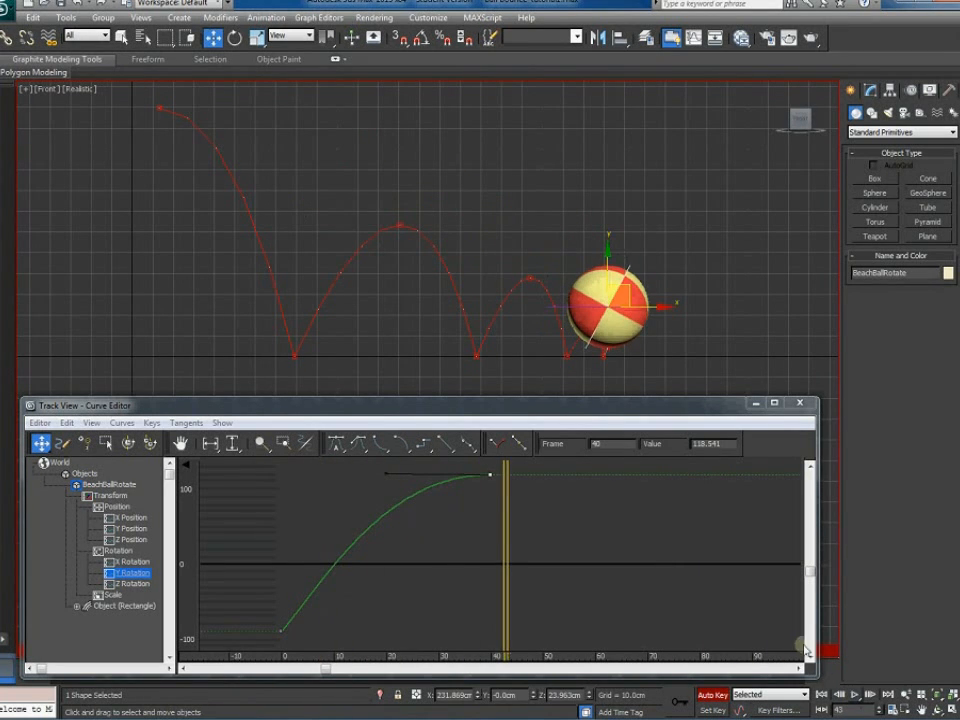
Rotate the ball further around Y at frame 40, to about 190.7, and replay from frame 0
{"action": "key", "text": "e"}
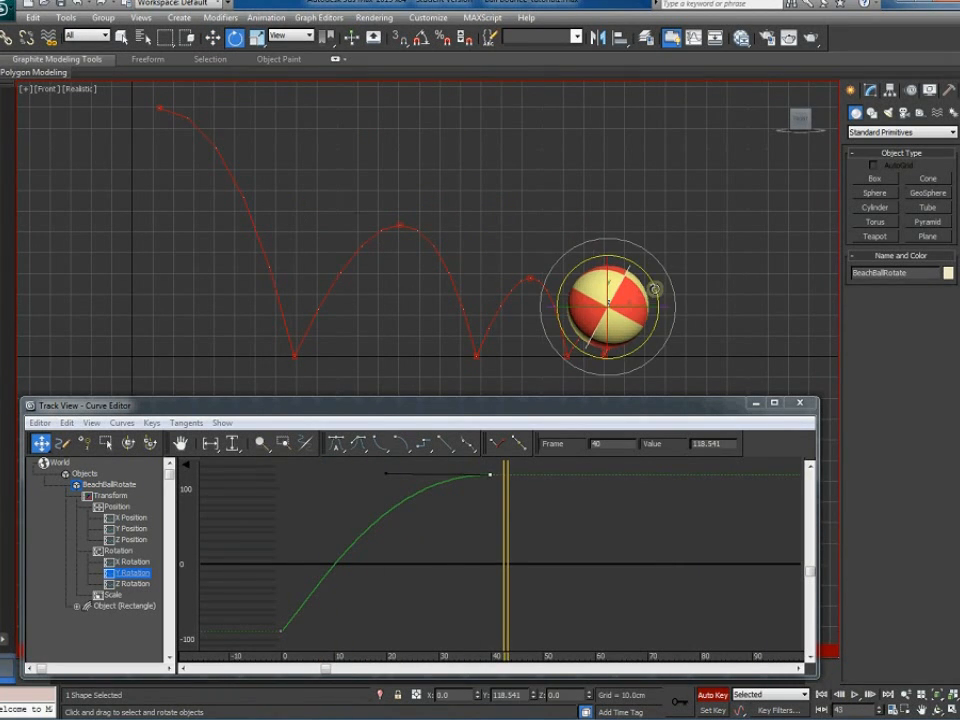
{"action": "left_click_drag", "start_coordinate": [604, 415], "coordinate": [601, 392]}
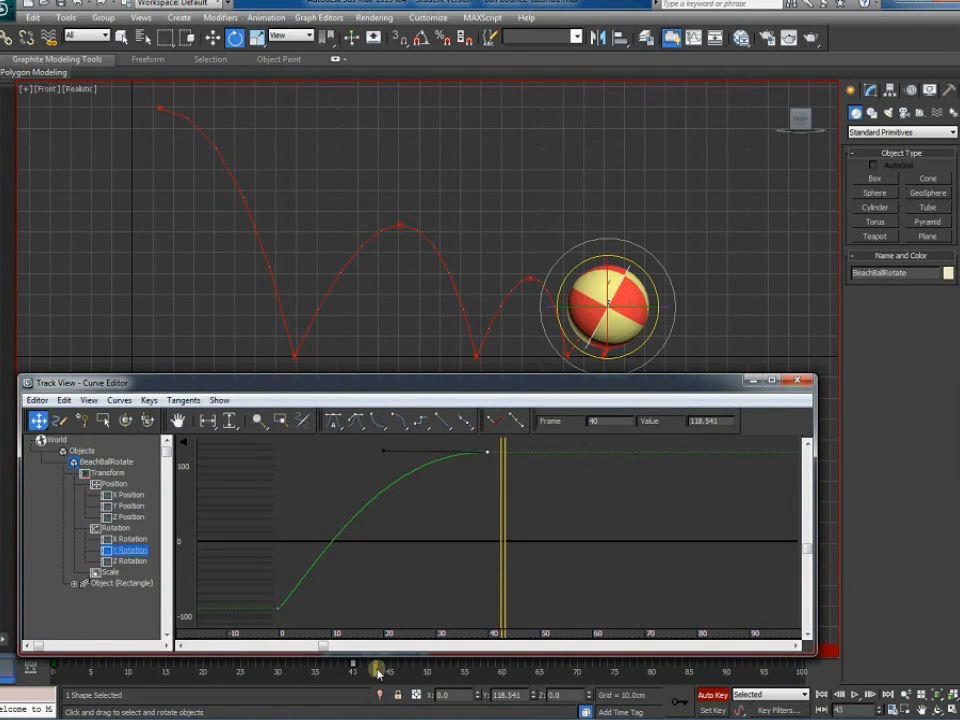
{"action": "left_click", "coordinate": [840, 695]}
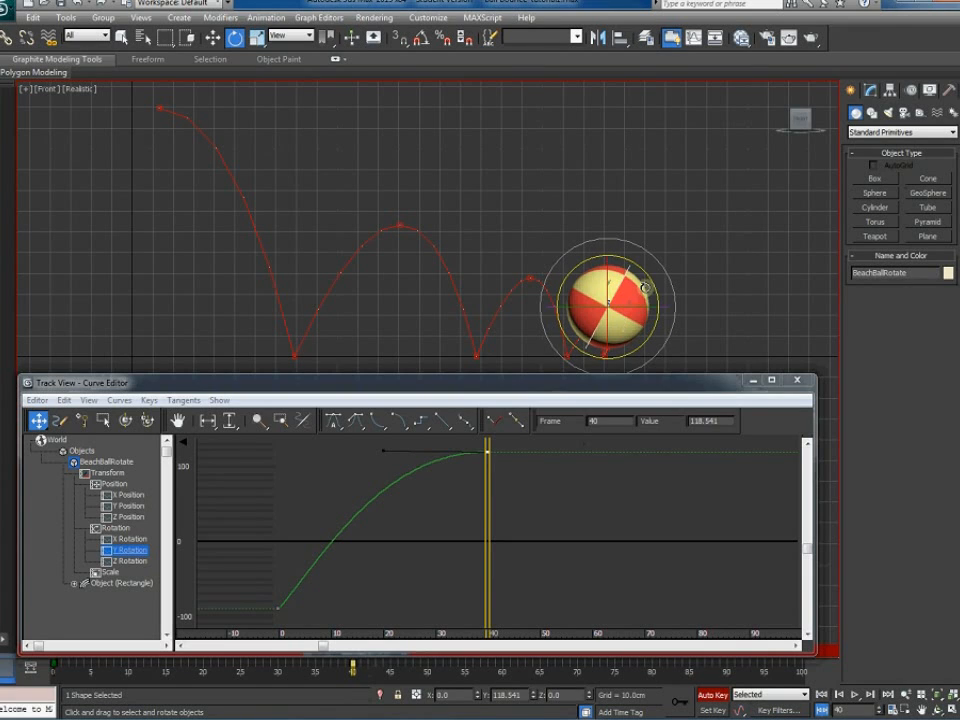
{"action": "left_click_drag", "start_coordinate": [652, 279], "coordinate": [477, 316]}
{"action": "middle_click_drag", "start_coordinate": [514, 538], "coordinate": [512, 584]}
{"action": "scroll", "coordinate": [512, 584], "scroll_direction": "down", "scroll_amount": 1}
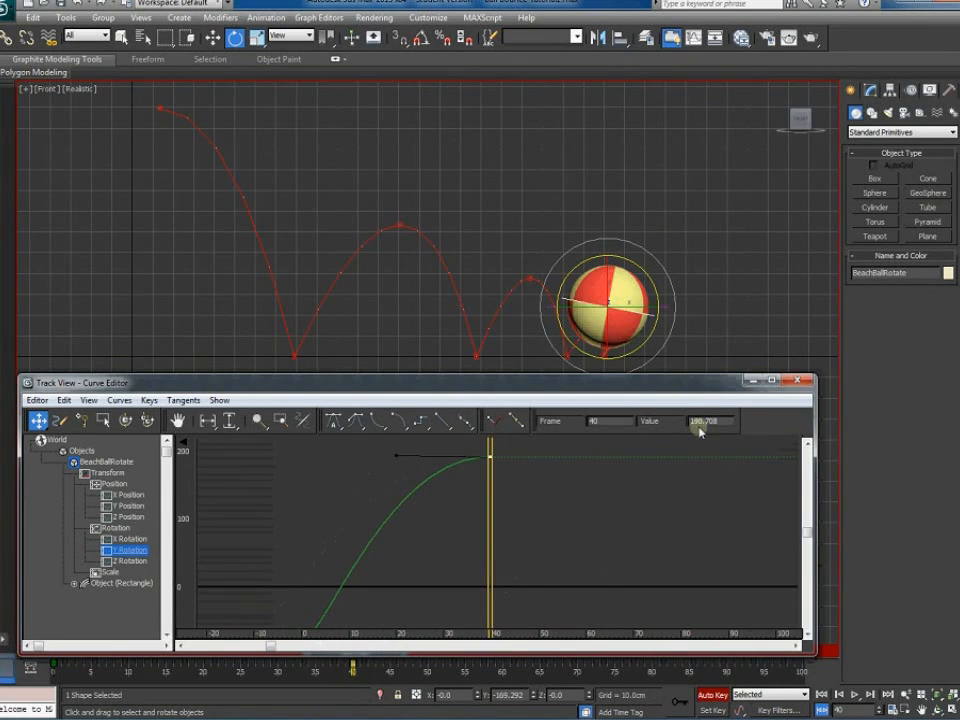
{"action": "left_click_drag", "start_coordinate": [684, 388], "coordinate": [686, 421]}
{"action": "left_click", "coordinate": [821, 697]}
{"action": "left_click", "coordinate": [856, 695]}
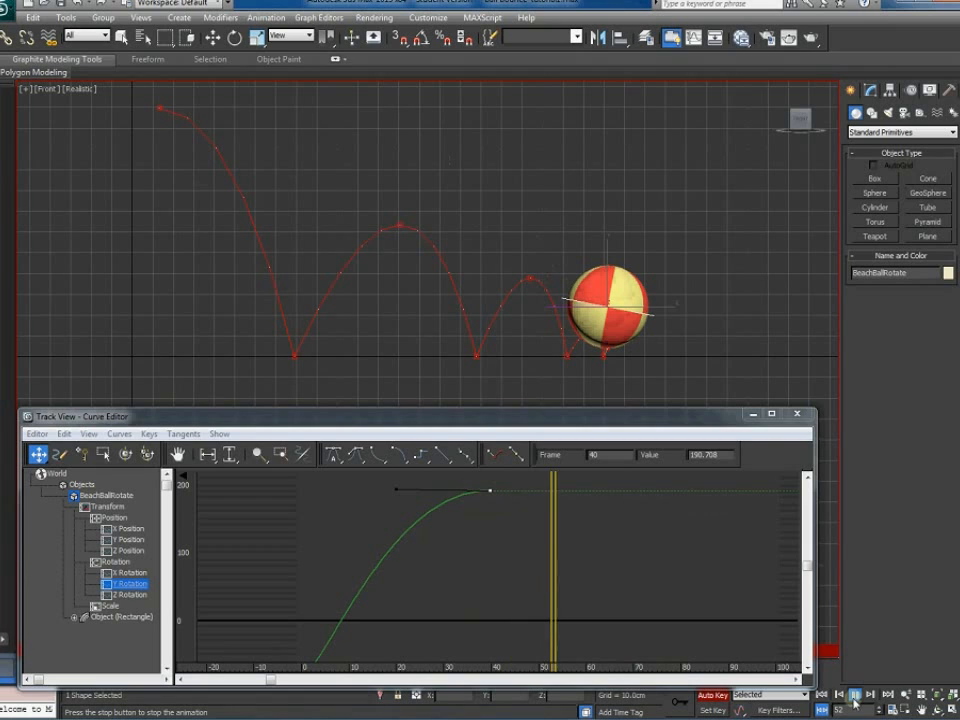
{"action": "left_click", "coordinate": [855, 697]}
Close the rotation Curve Editor and select the BeachBallMove object
{"action": "key", "text": "e"}
{"action": "left_click", "coordinate": [797, 413]}
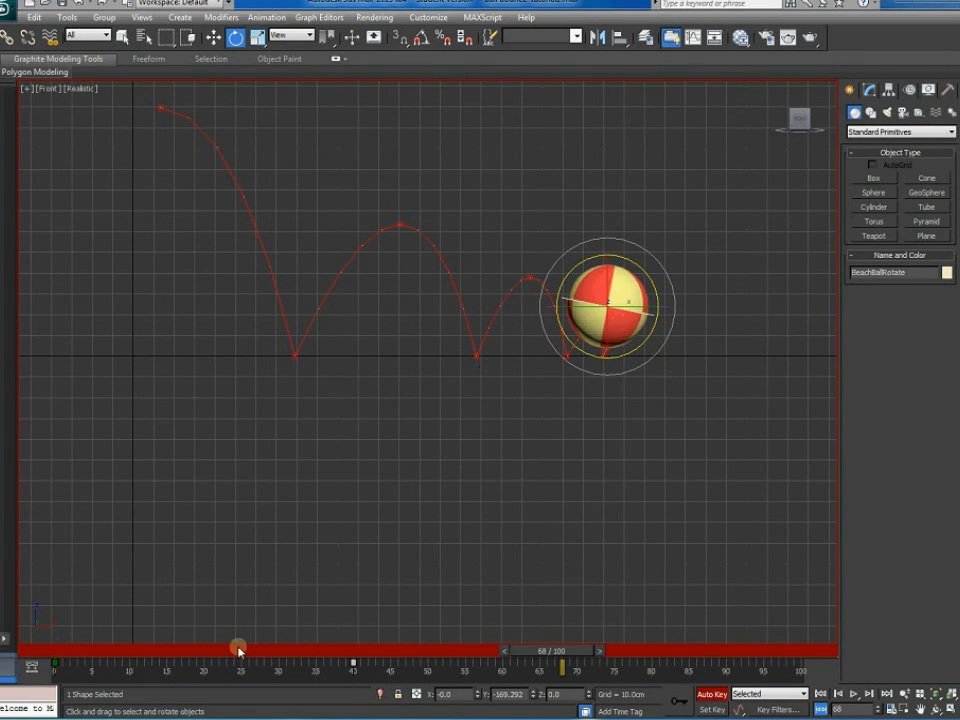
{"action": "left_click", "coordinate": [688, 333]}
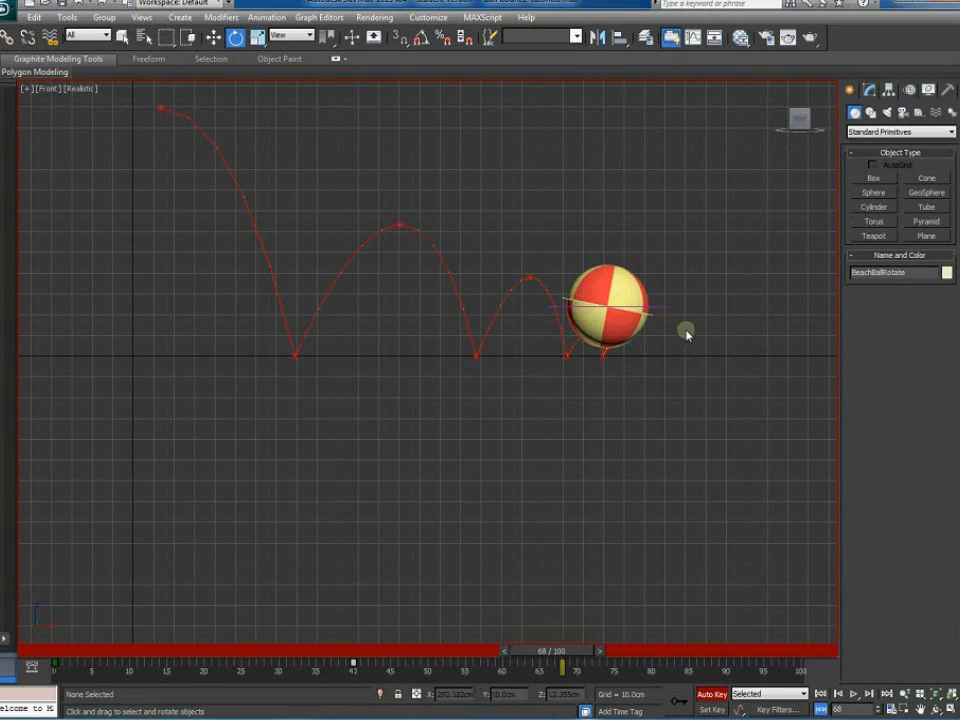
{"action": "left_click", "coordinate": [669, 306]}
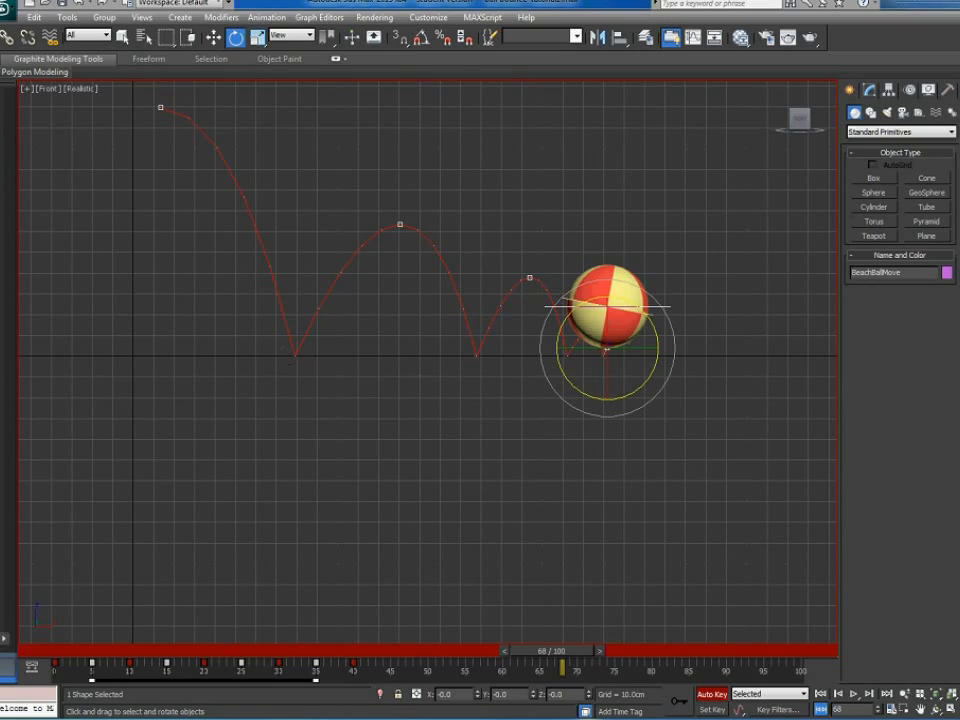
Browse Animation 1 › Video Tutorial › Ball Bounce in Explorer and open 'ball bounce part 2'
{"action": "key", "text": "alt+Tab"}
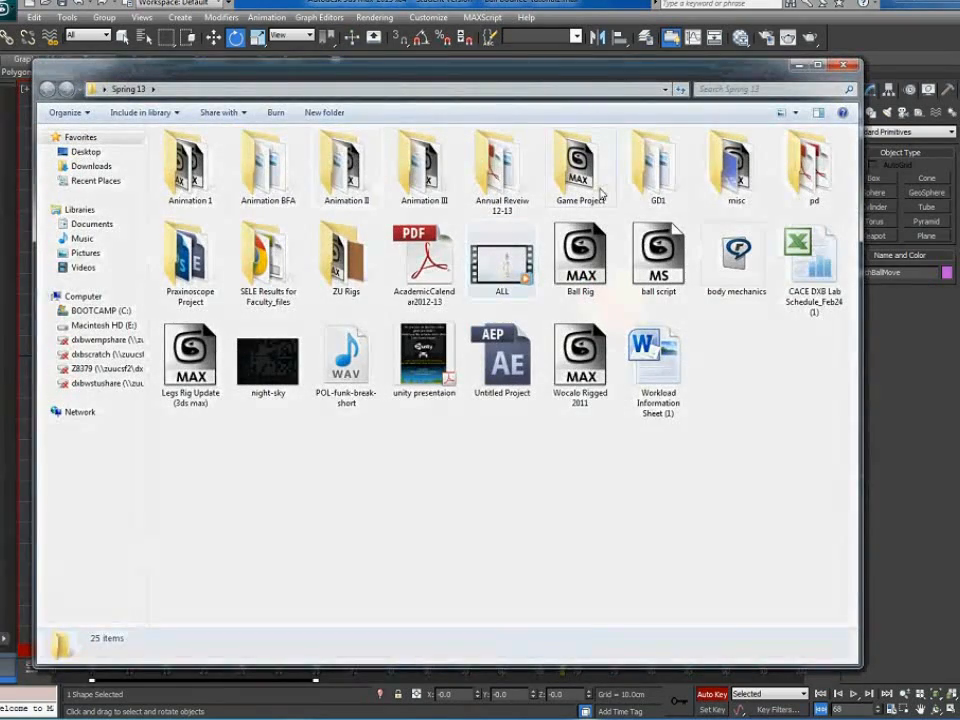
{"action": "double_click", "coordinate": [195, 182]}
{"action": "double_click", "coordinate": [716, 176]}
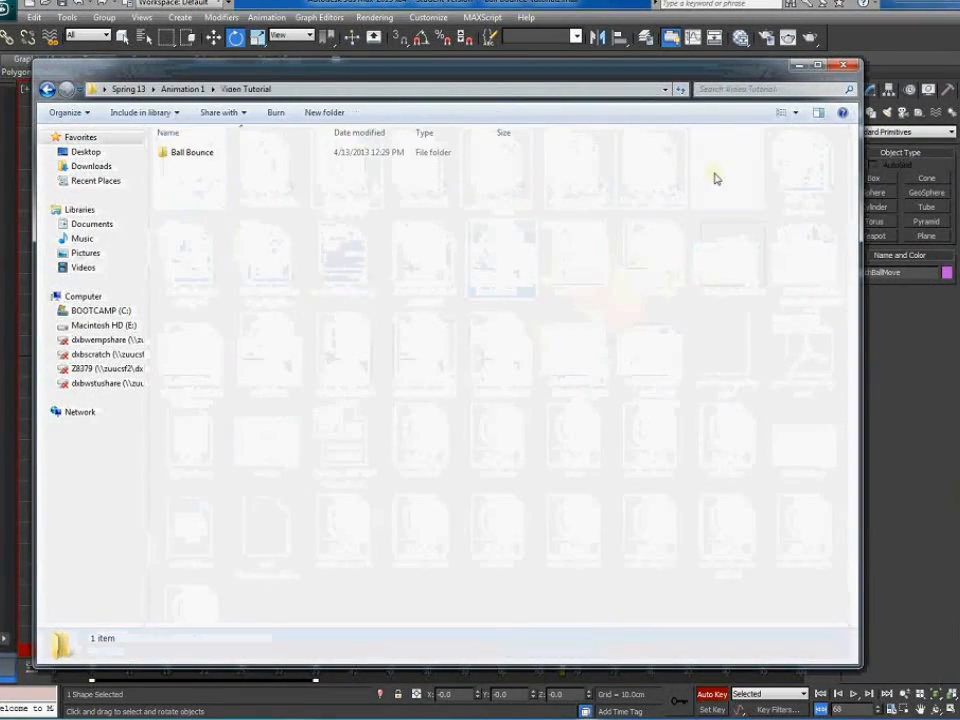
{"action": "left_click", "coordinate": [167, 155]}
{"action": "double_click", "coordinate": [167, 155]}
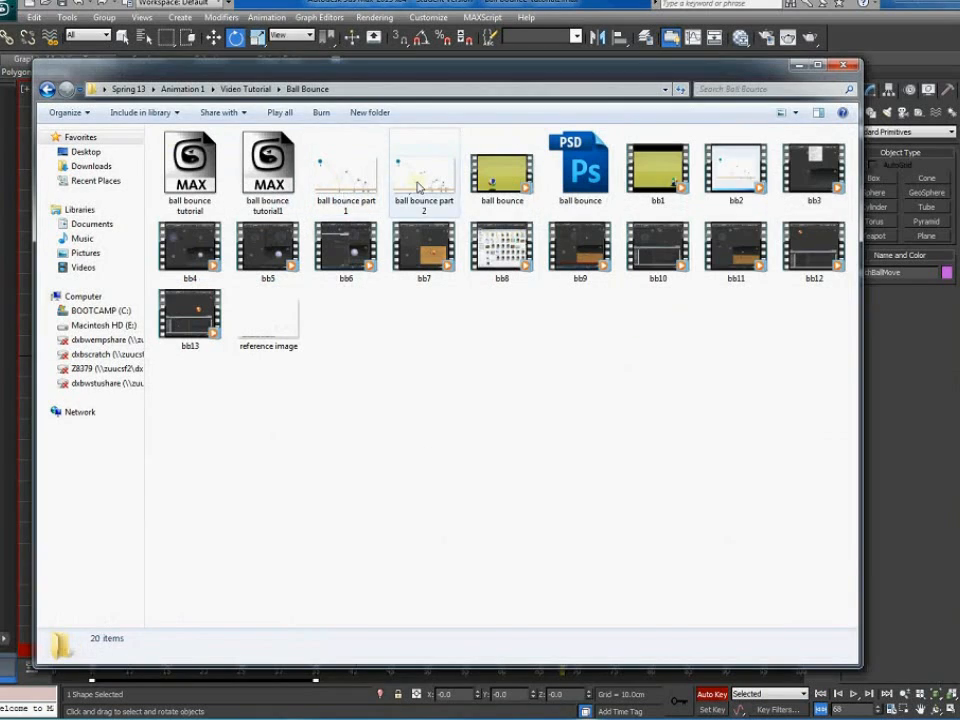
{"action": "double_click", "coordinate": [420, 172]}
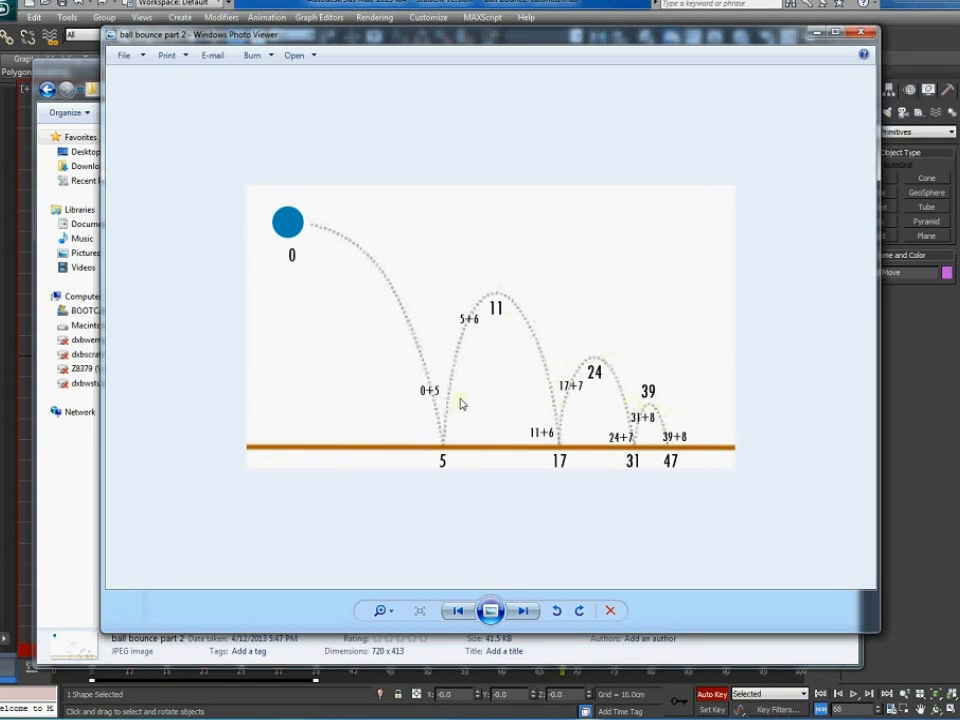
Close the 'ball bounce part 2' timing chart after reviewing its frame numbers
{"action": "left_click", "coordinate": [865, 33]}
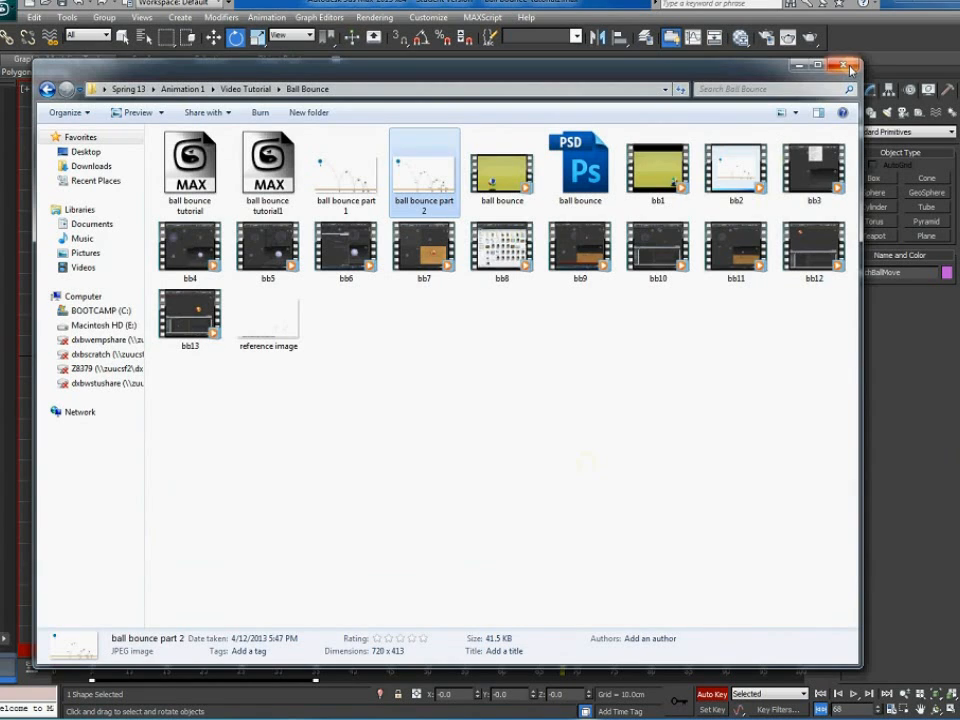
Close the Ball Bounce folder and shift the frame 10–40 timeline keys one frame later
{"action": "left_click", "coordinate": [848, 66]}
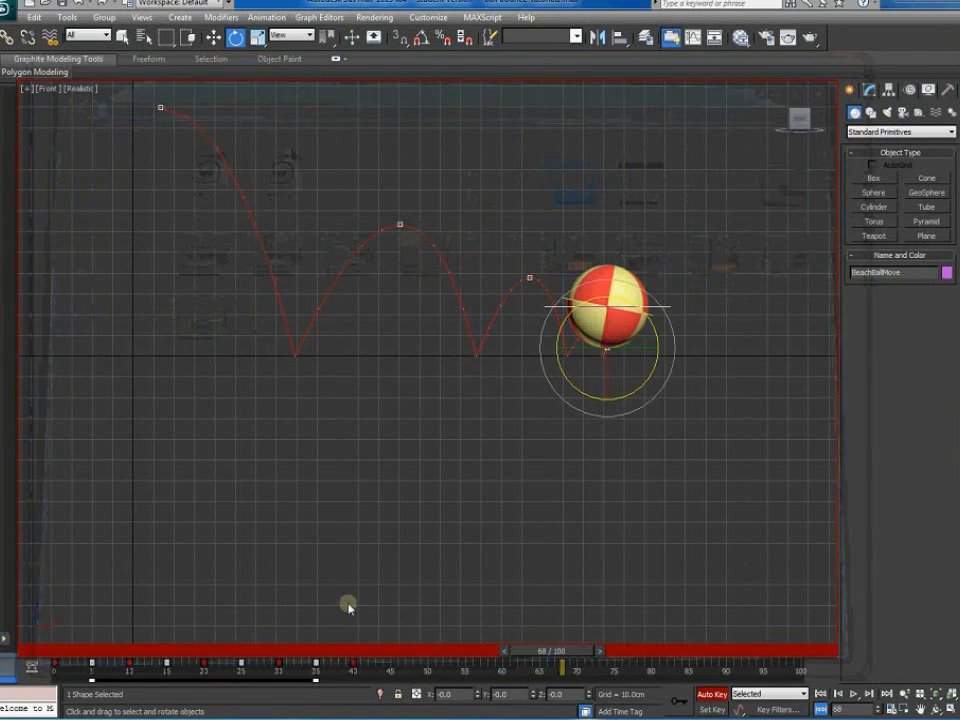
{"action": "left_click_drag", "start_coordinate": [586, 652], "coordinate": [174, 654]}
{"action": "key", "text": "e"}
{"action": "left_click_drag", "start_coordinate": [403, 666], "coordinate": [139, 670]}
{"action": "left_click_drag", "start_coordinate": [406, 672], "coordinate": [224, 670]}
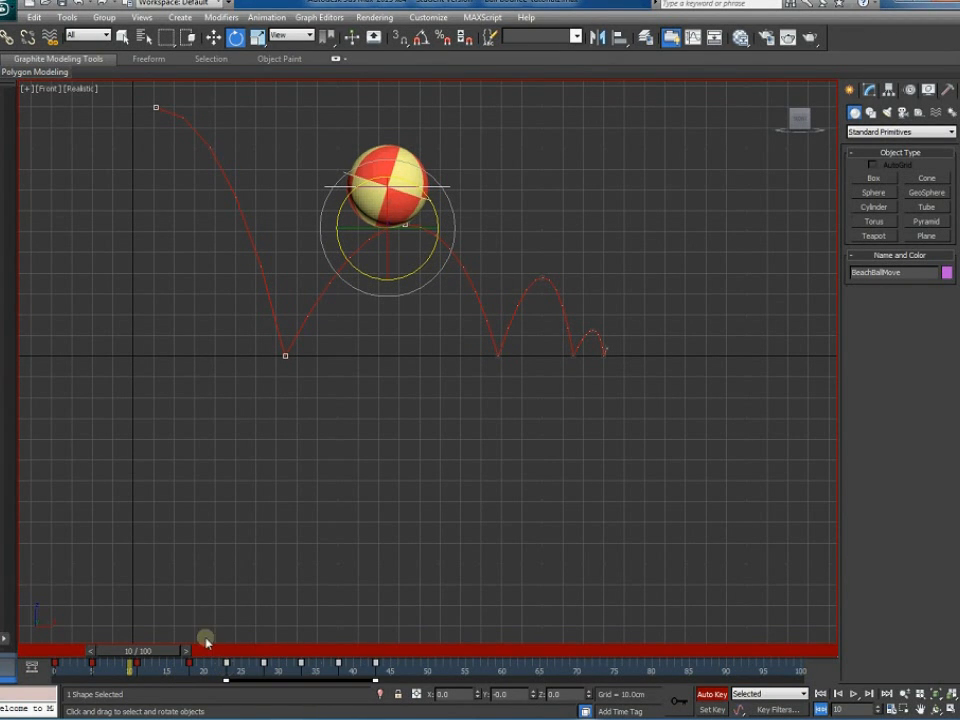
Browse Animation 1 › Video Tutorial › Ball Bounce and reopen 'ball bounce part 2'
{"action": "key", "text": "alt+Tab"}
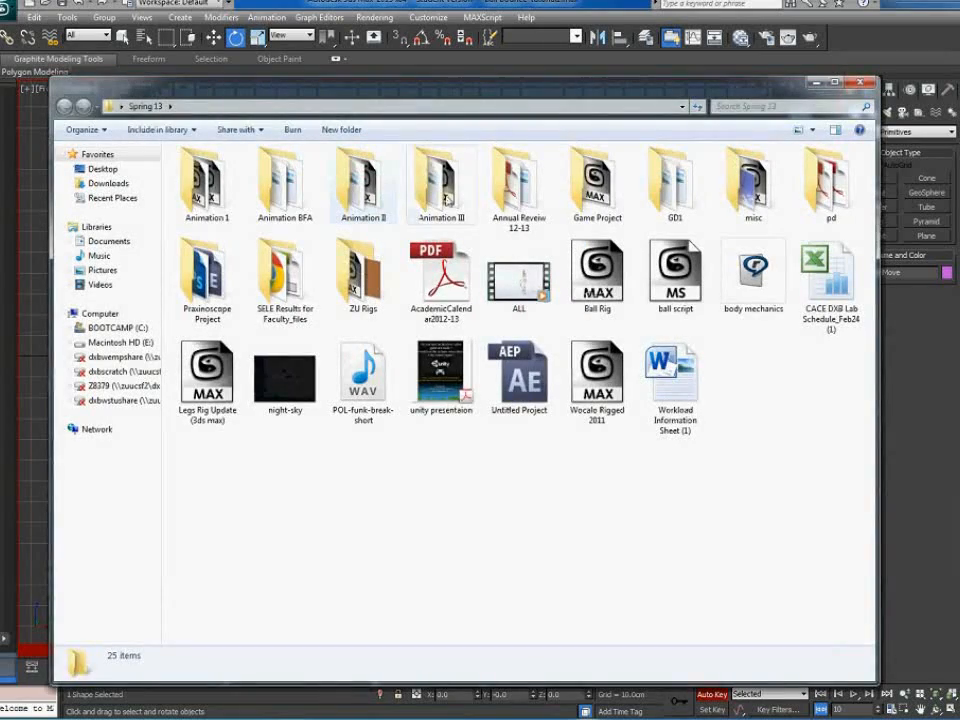
{"action": "double_click", "coordinate": [212, 183]}
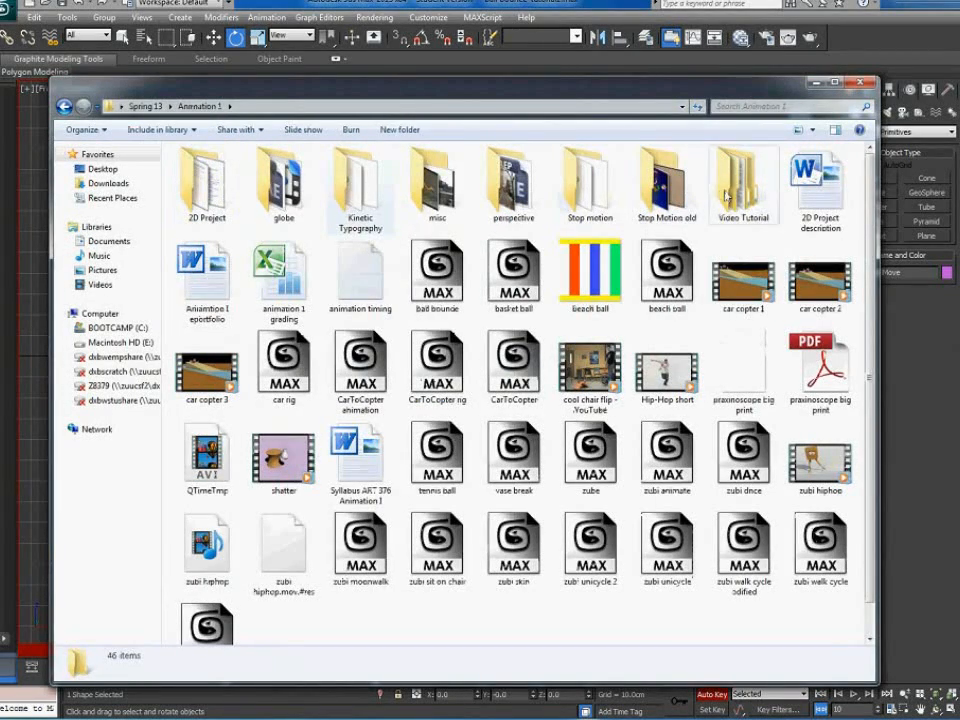
{"action": "double_click", "coordinate": [727, 190]}
{"action": "double_click", "coordinate": [207, 172]}
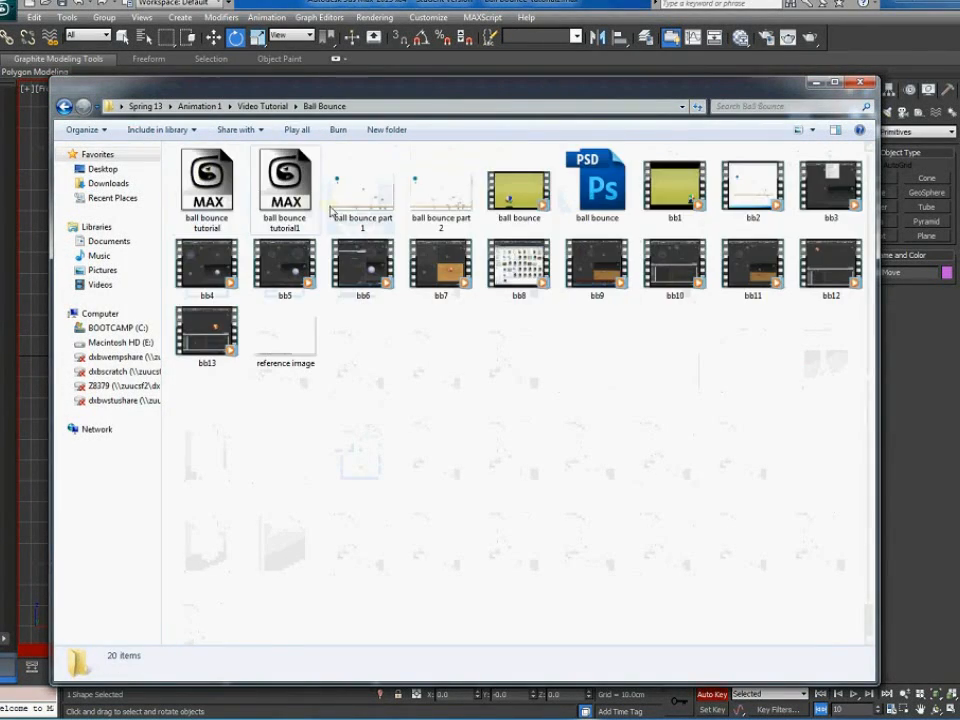
{"action": "left_click", "coordinate": [458, 204]}
{"action": "double_click", "coordinate": [458, 204]}
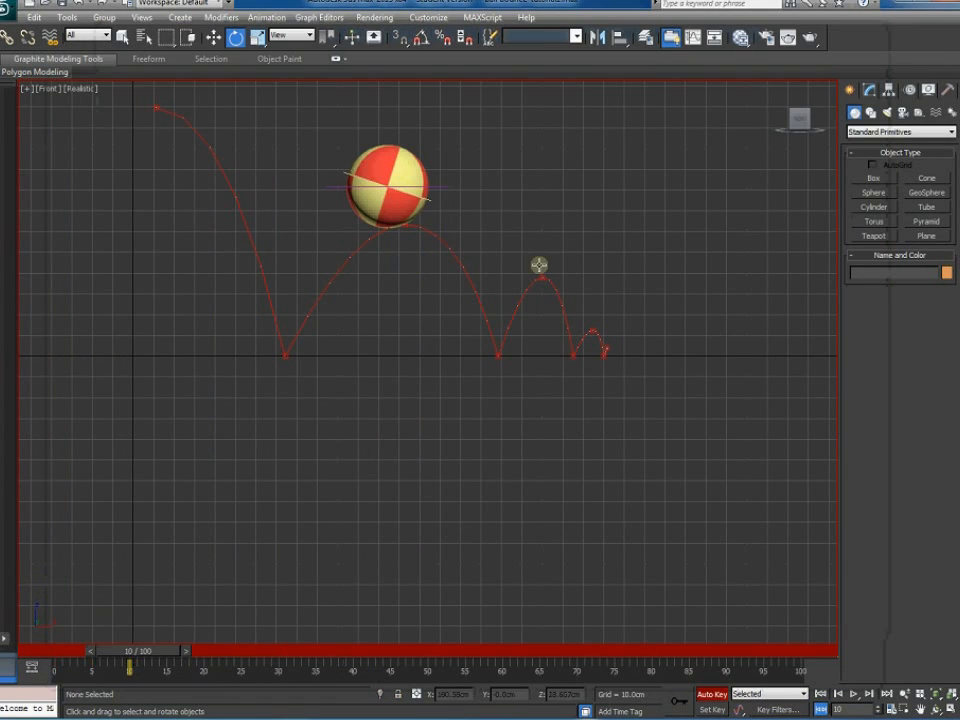
Shift the BeachBallMove bounce keys from frames 18–45 one frame later, checking the timing chart
{"action": "left_click", "coordinate": [440, 187]}
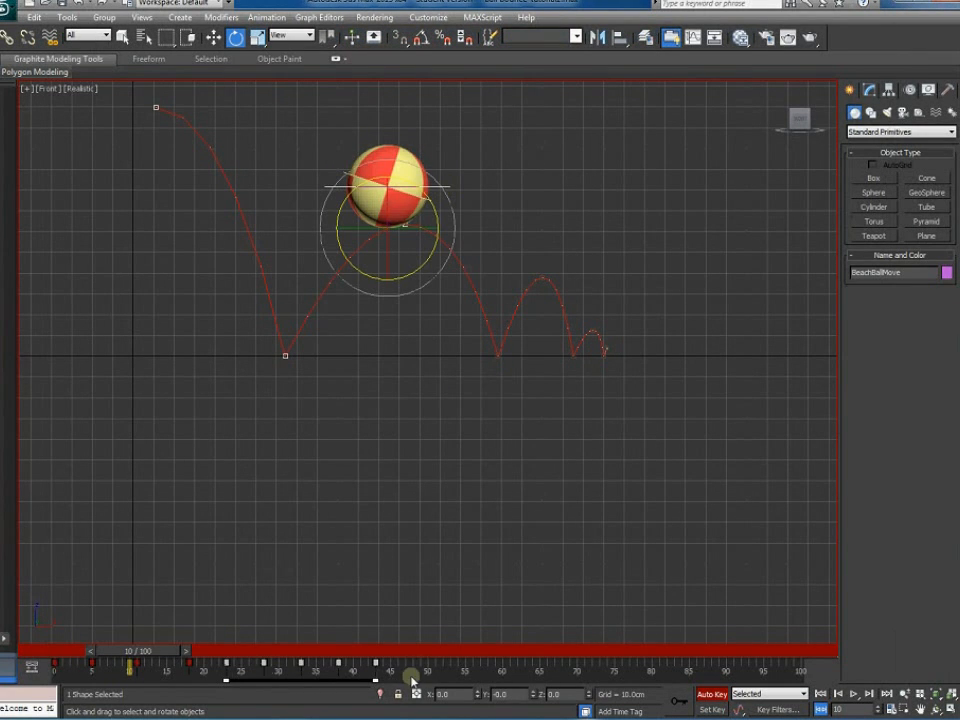
{"action": "left_click_drag", "start_coordinate": [174, 673], "coordinate": [381, 669]}
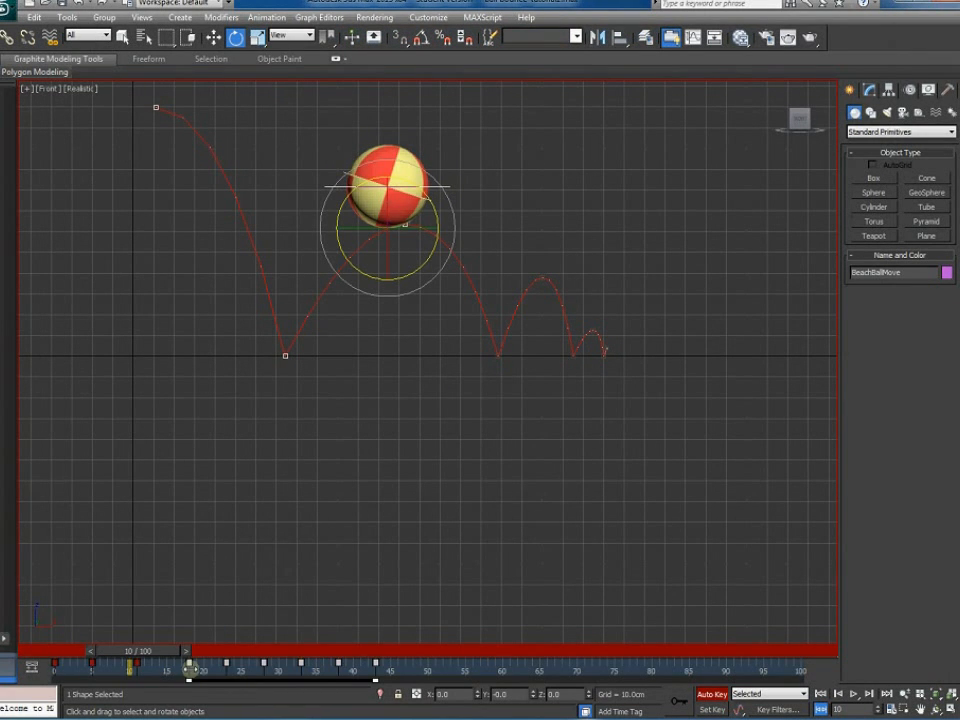
{"action": "left_click_drag", "start_coordinate": [190, 668], "coordinate": [197, 670]}
{"action": "left_click_drag", "start_coordinate": [407, 671], "coordinate": [226, 672]}
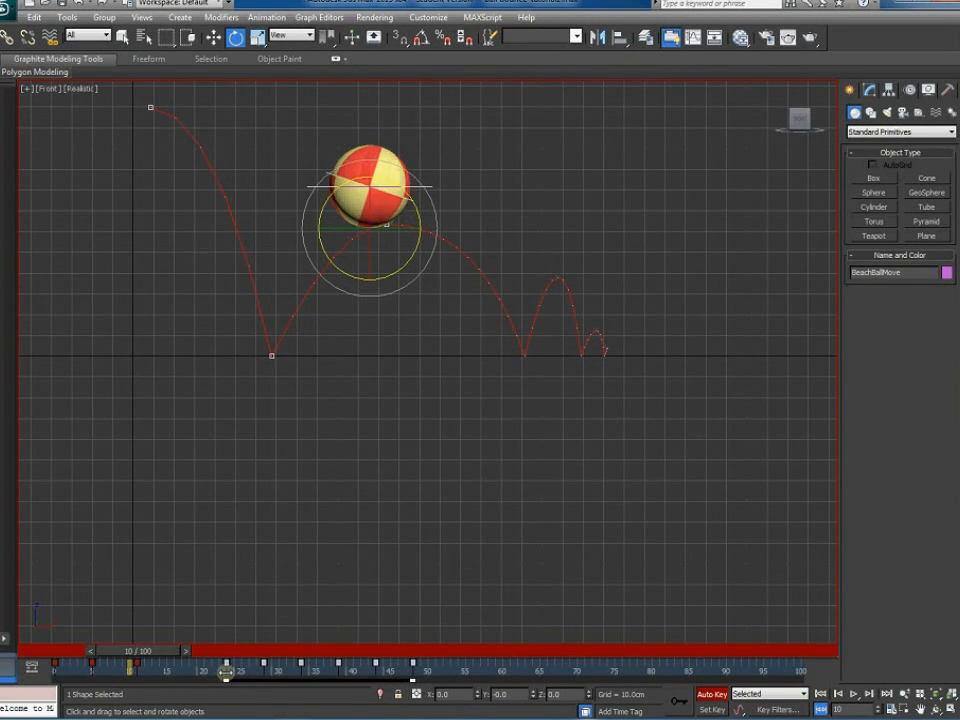
{"action": "key", "text": "alt+Tab"}
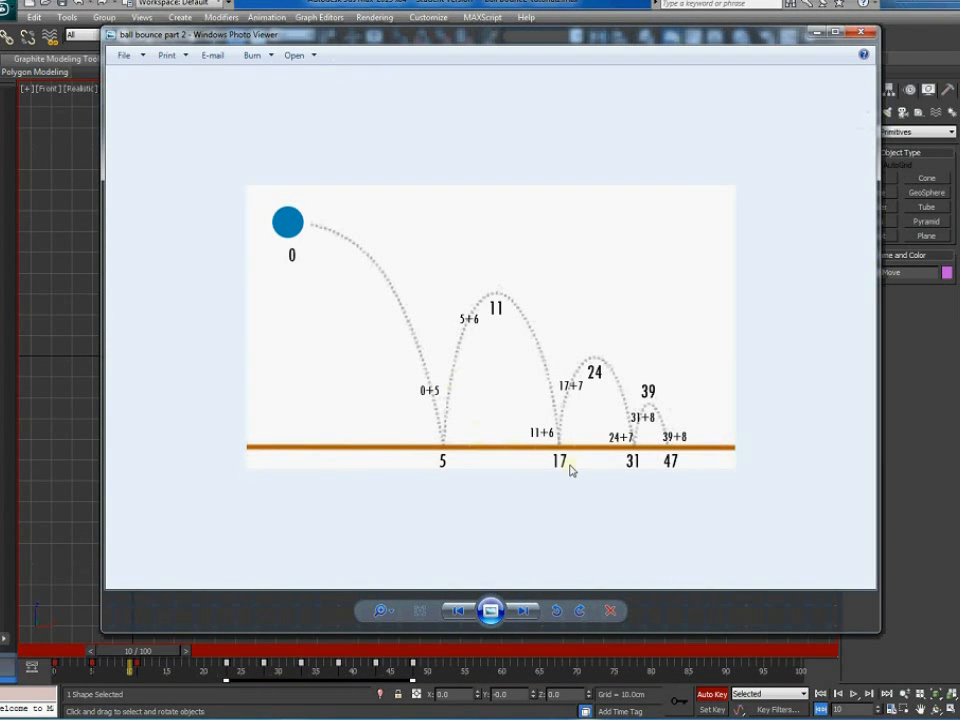
{"action": "left_click", "coordinate": [80, 575]}
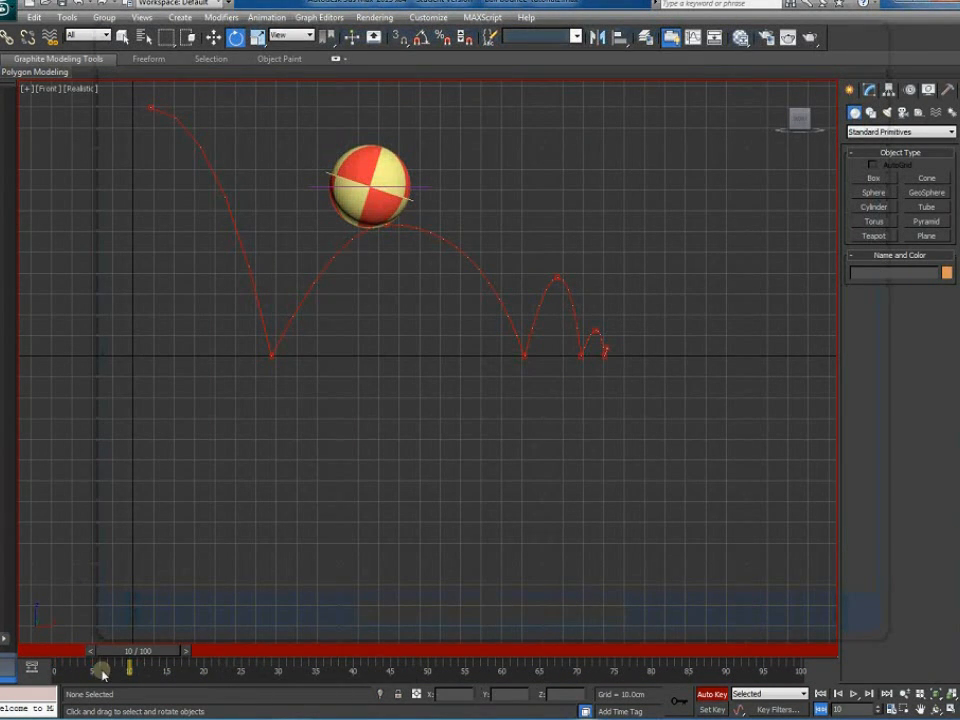
Move the keys at 23–48 to frames 18–43, push later keys two frames, and move the final key to 55
{"action": "left_click", "coordinate": [315, 182]}
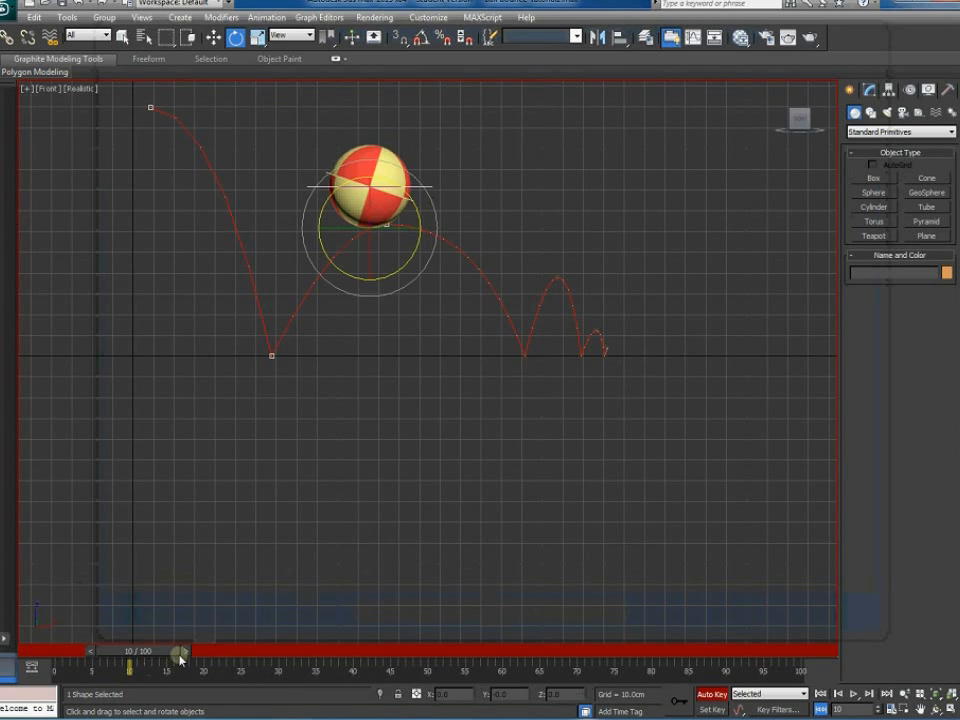
{"action": "left_click_drag", "start_coordinate": [458, 672], "coordinate": [182, 672]}
{"action": "left_click_drag", "start_coordinate": [394, 673], "coordinate": [234, 672]}
{"action": "left_click_drag", "start_coordinate": [418, 675], "coordinate": [286, 673]}
{"action": "key", "text": "alt+Tab"}
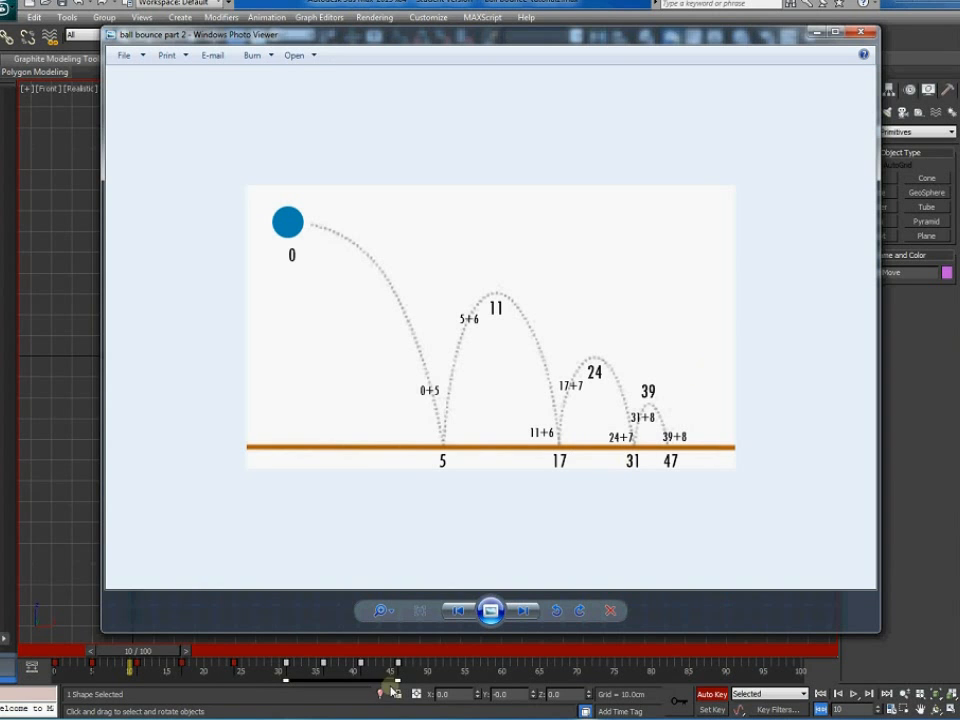
{"action": "left_click_drag", "start_coordinate": [436, 673], "coordinate": [343, 675]}
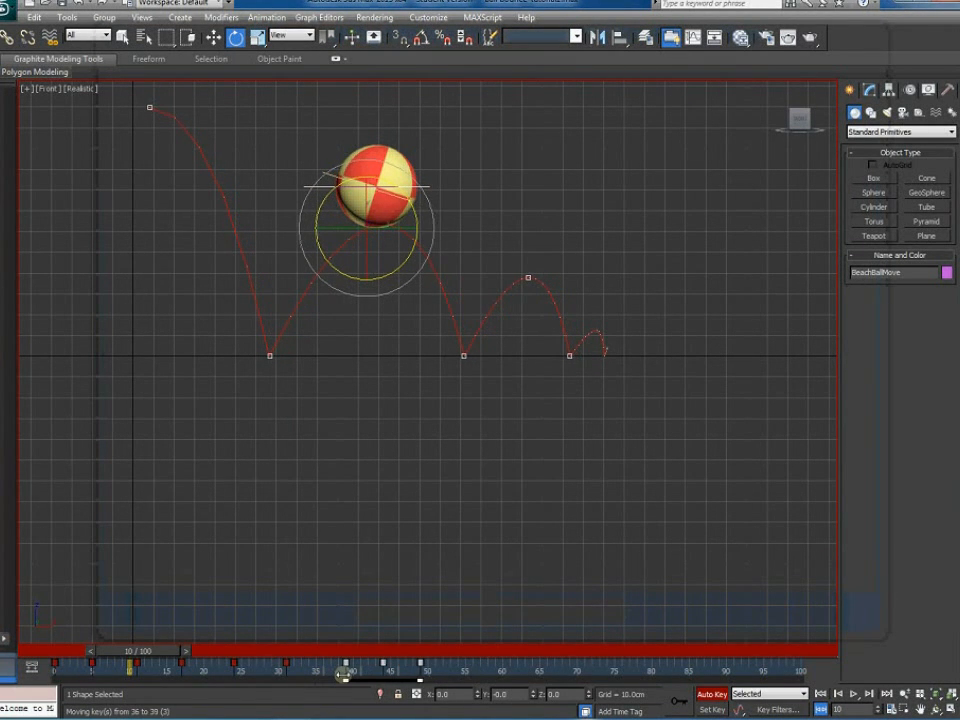
{"action": "mouse_move", "coordinate": [450, 673]}
{"action": "left_mouse_down"}
{"action": "mouse_move", "coordinate": [379, 674]}
{"action": "mouse_move", "coordinate": [465, 670]}
{"action": "left_mouse_up"}
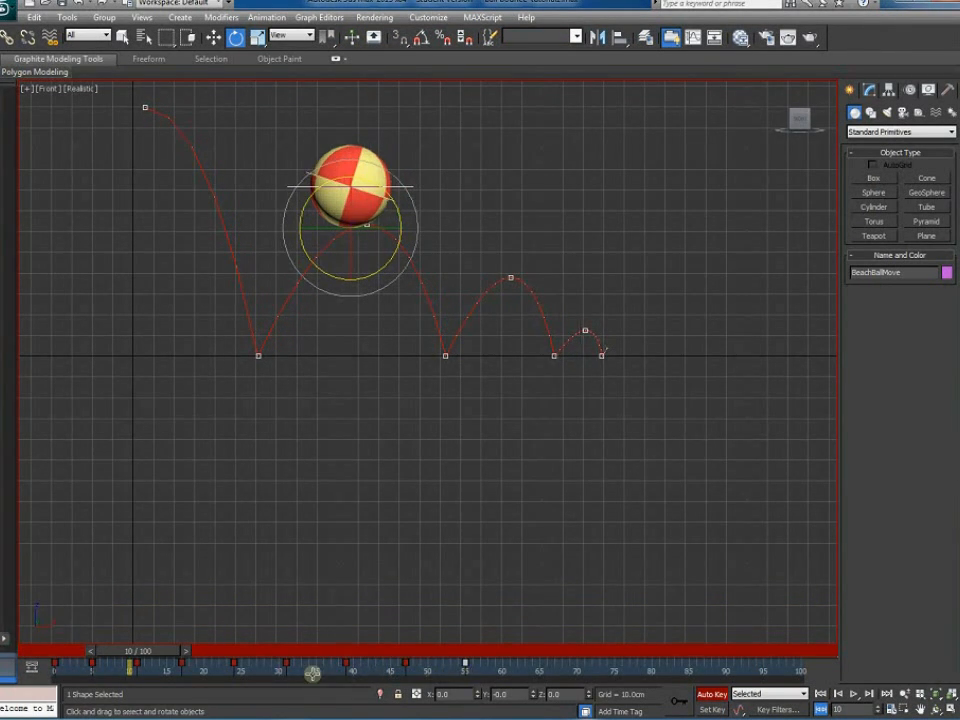
{"action": "left_click_drag", "start_coordinate": [150, 651], "coordinate": [80, 651]}
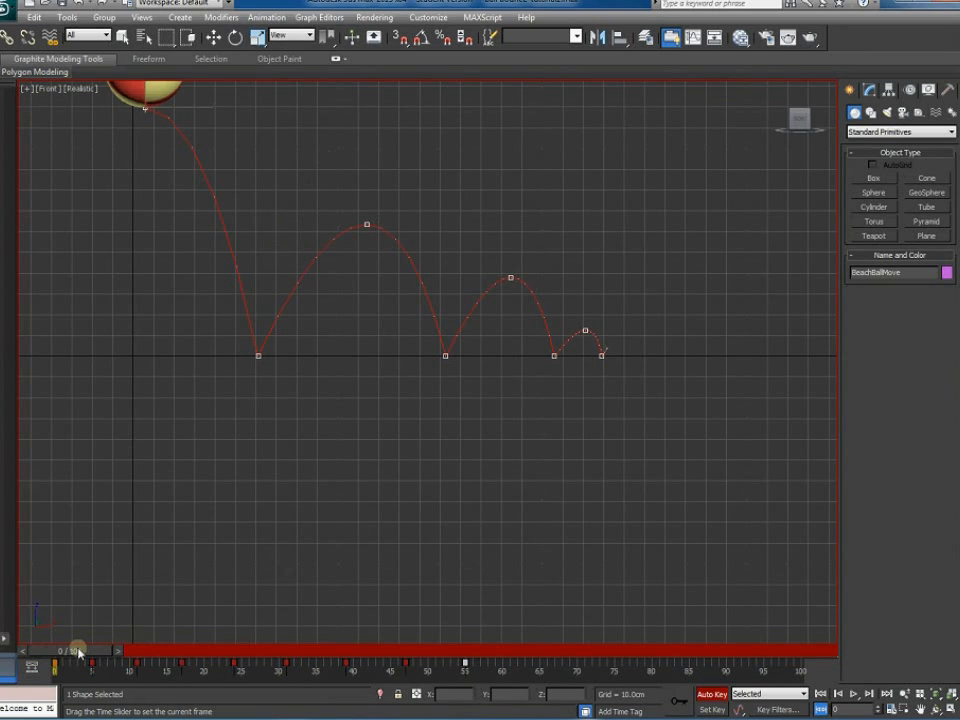
Pan the front view to show the whole ball and play back the retimed bounce
{"action": "key", "text": "e"}
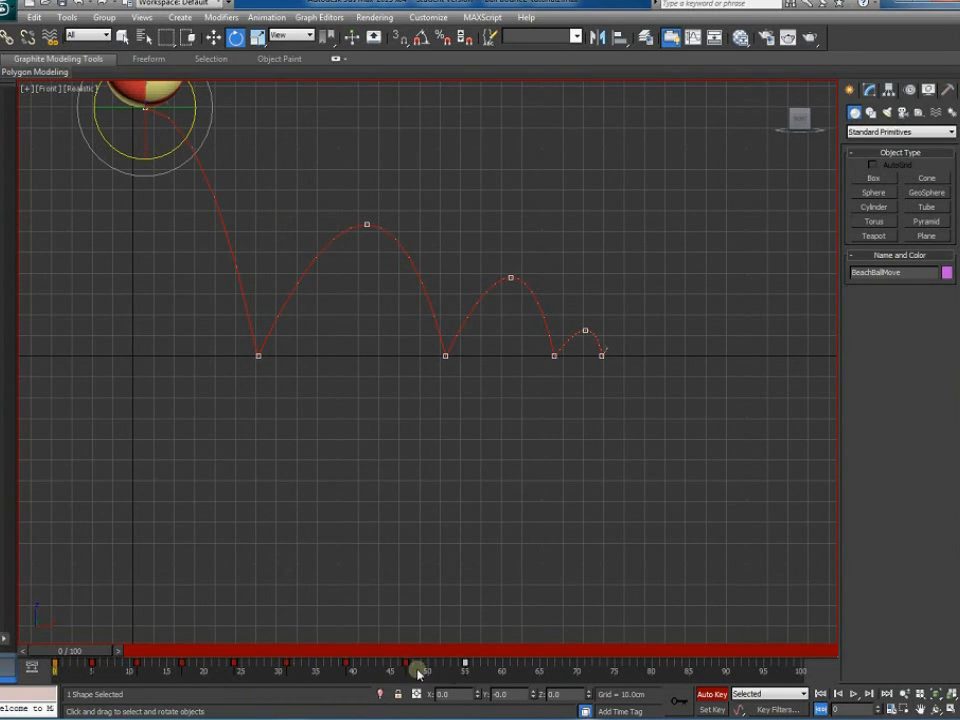
{"action": "left_click", "coordinate": [425, 468]}
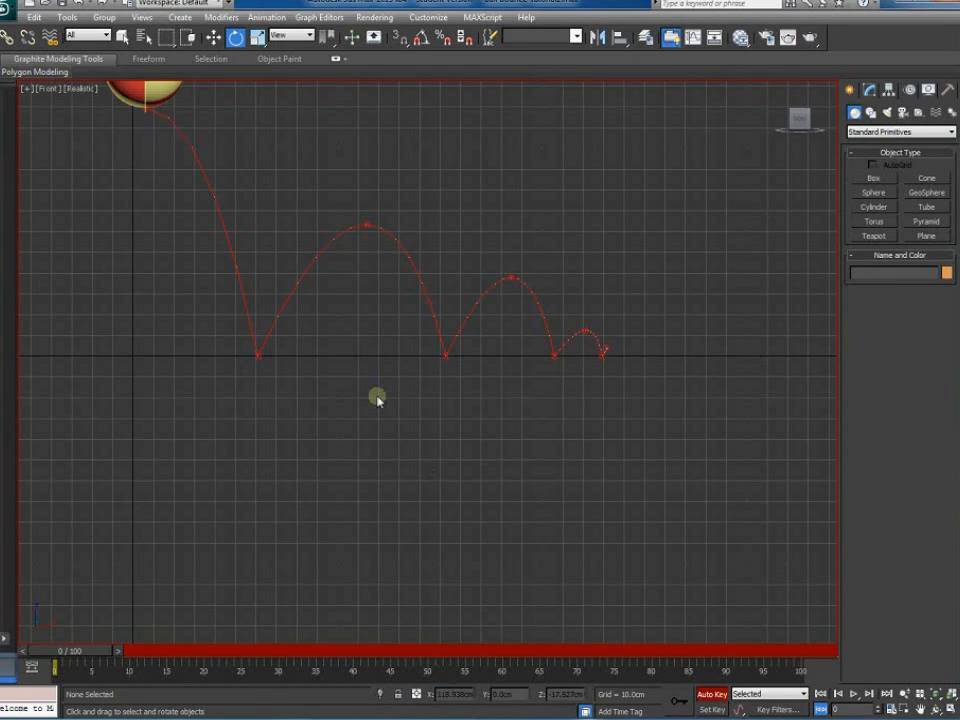
{"action": "middle_click_drag", "start_coordinate": [375, 396], "coordinate": [390, 469]}
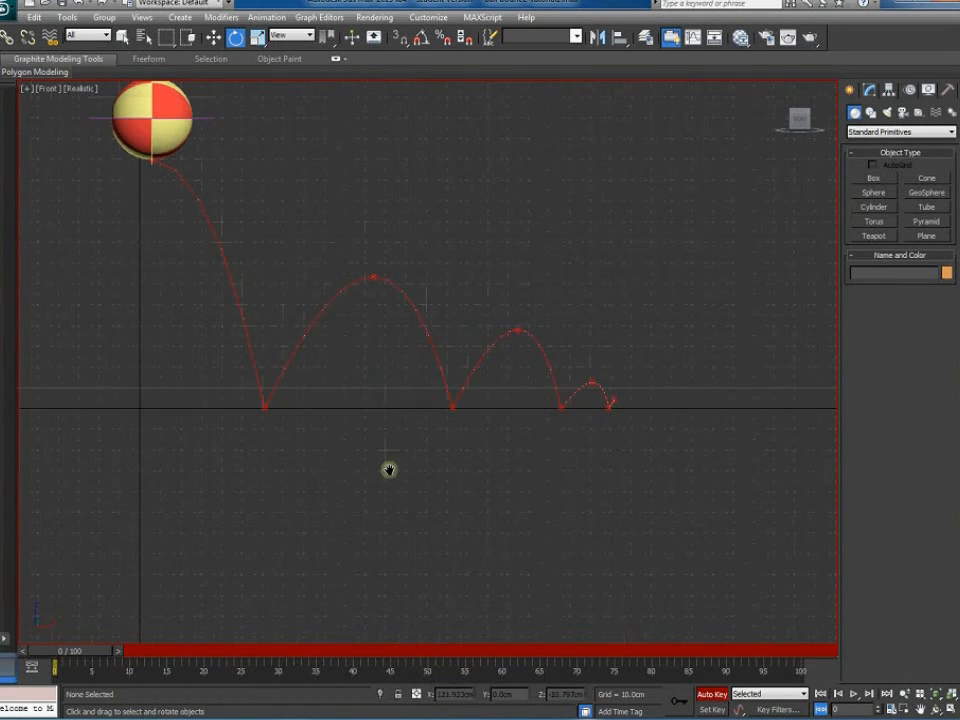
{"action": "left_click", "coordinate": [853, 694]}
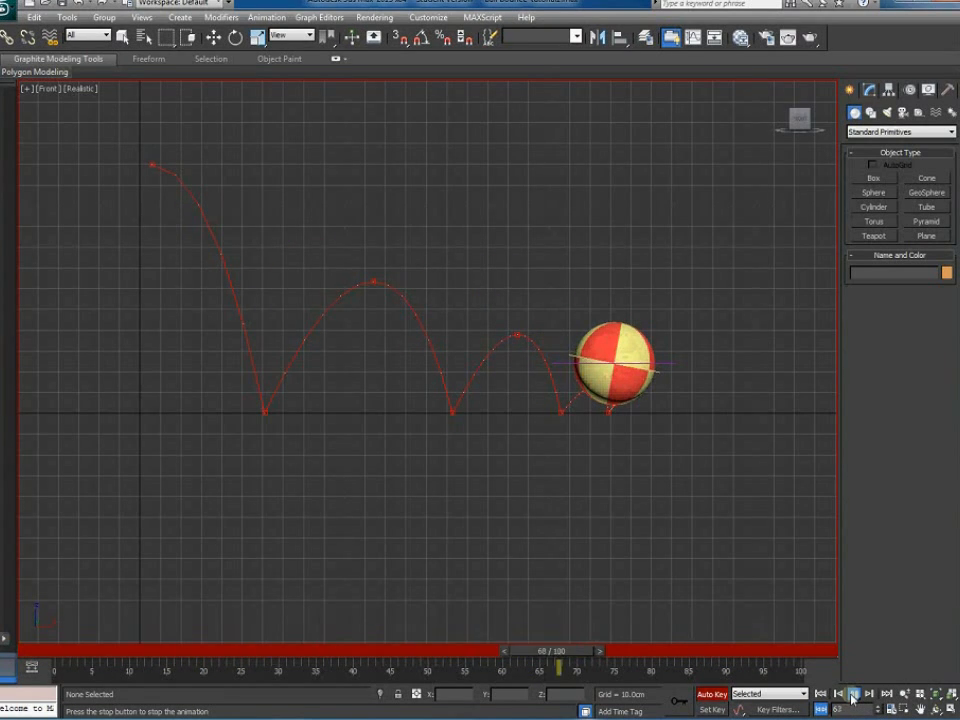
{"action": "left_click", "coordinate": [853, 696]}
Select the BeachBallRotate control at frame 55 and move its rotation key on the track bar
{"action": "key", "text": "e"}
{"action": "left_click", "coordinate": [665, 365]}
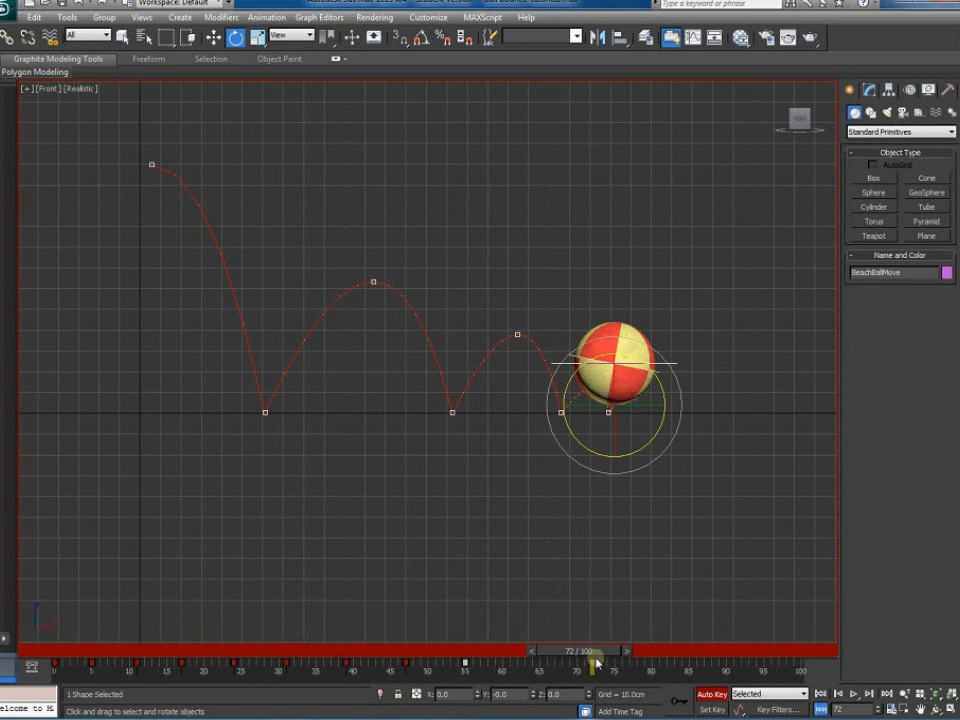
{"action": "left_click_drag", "start_coordinate": [580, 651], "coordinate": [483, 655]}
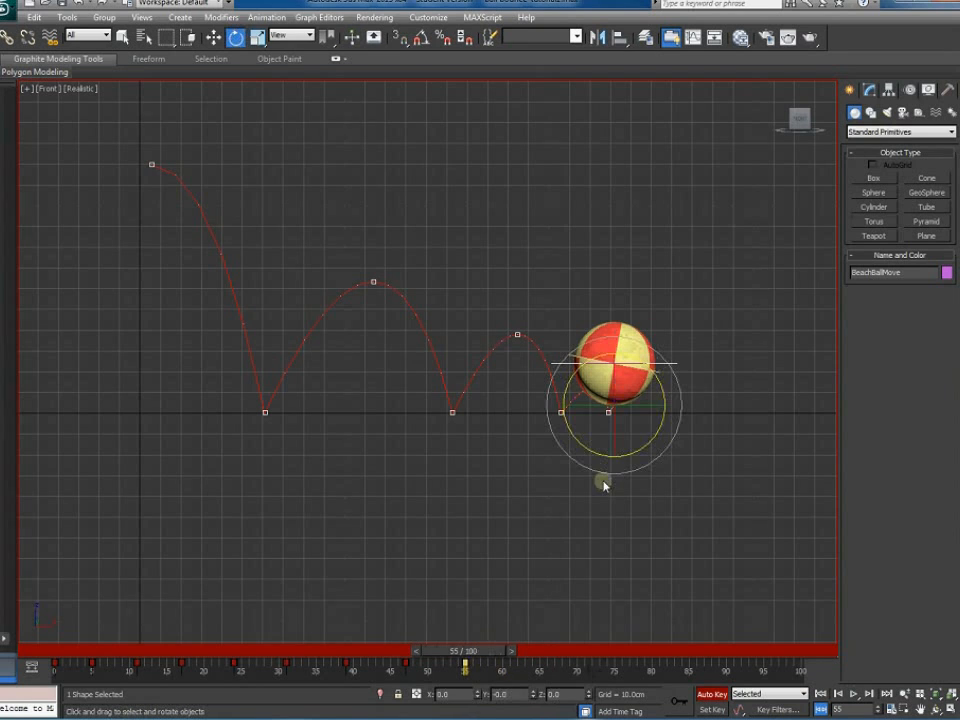
{"action": "left_click", "coordinate": [700, 383]}
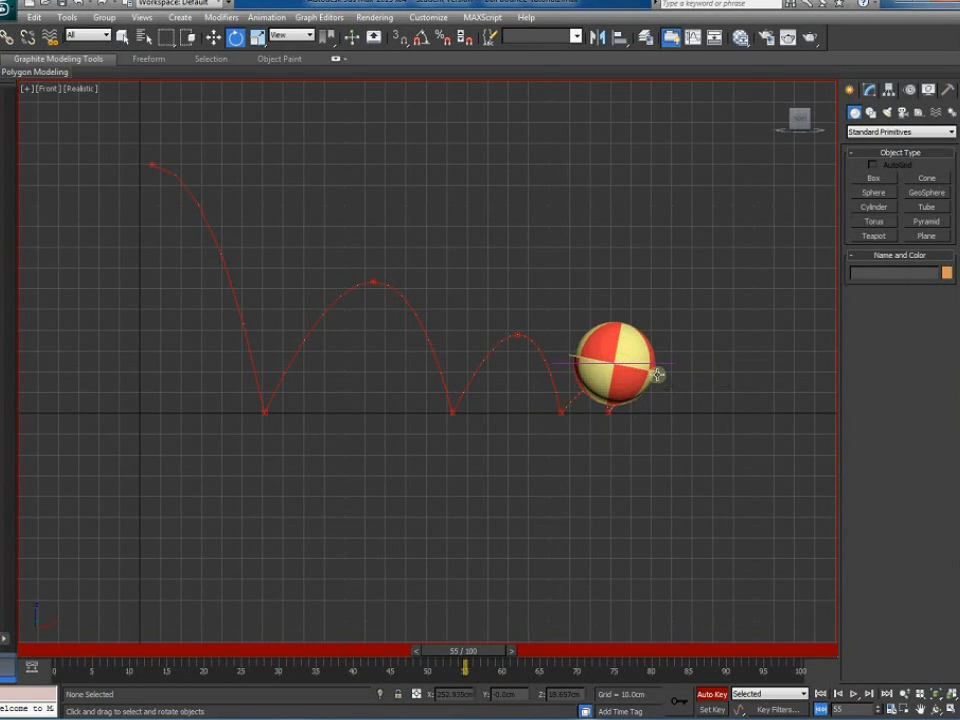
{"action": "left_click", "coordinate": [660, 376]}
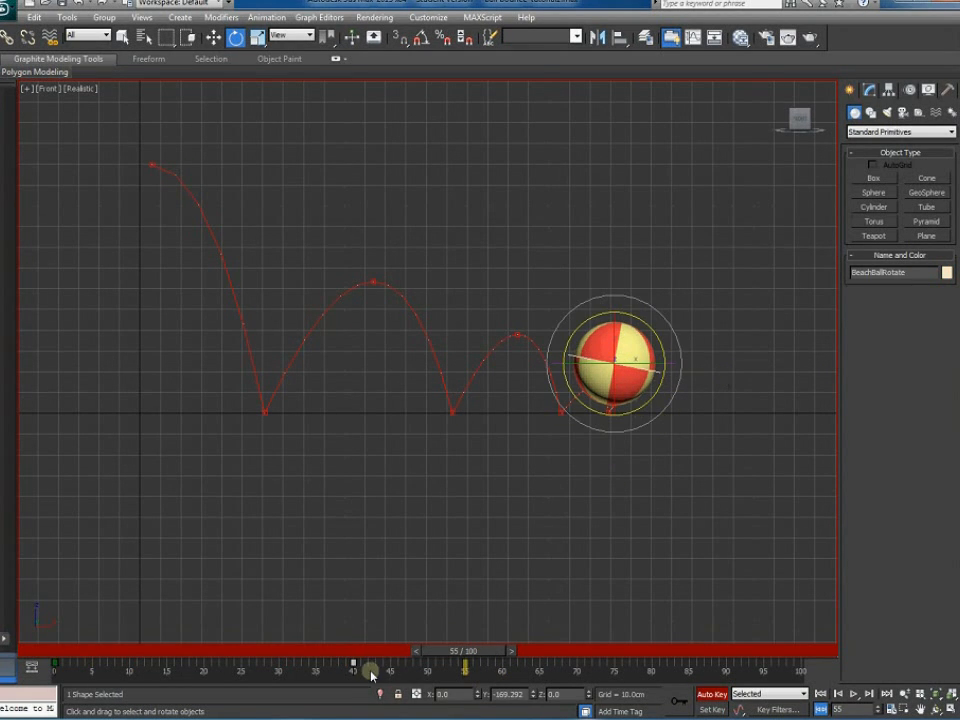
{"action": "left_click_drag", "start_coordinate": [364, 670], "coordinate": [70, 650]}
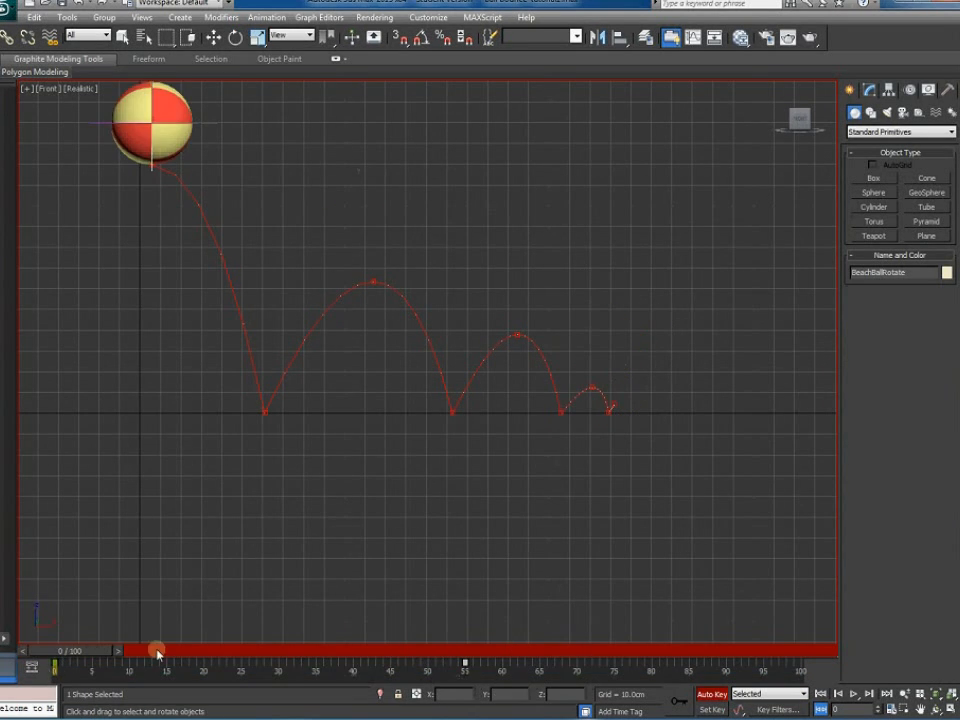
Roll the ball about -43 degrees at frame 55 with Auto Key recording
{"action": "left_click", "coordinate": [853, 693]}
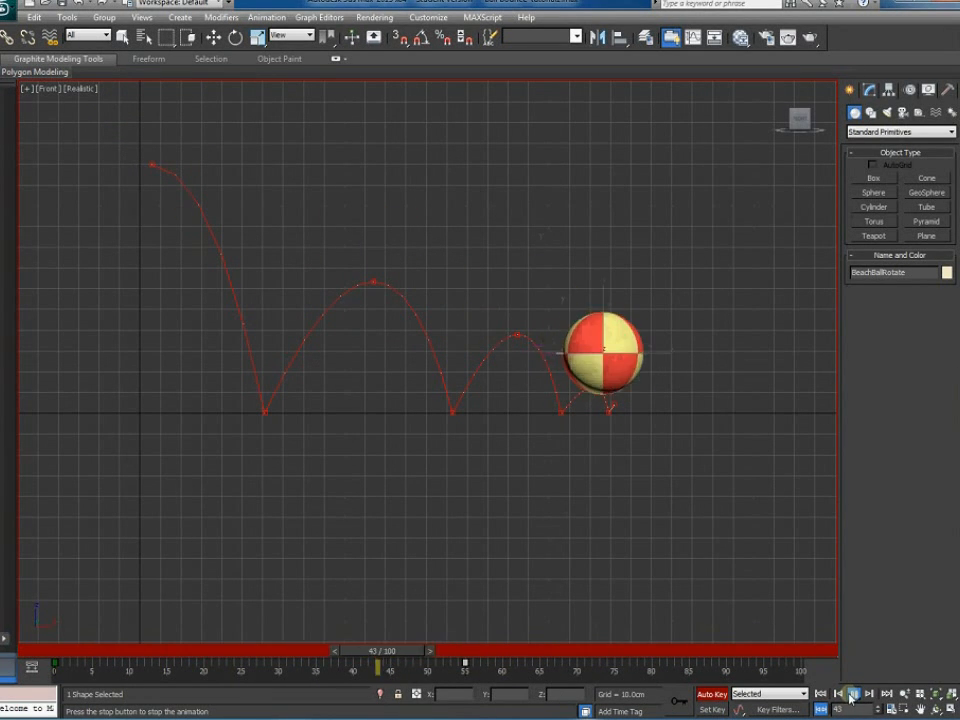
{"action": "left_click", "coordinate": [853, 694]}
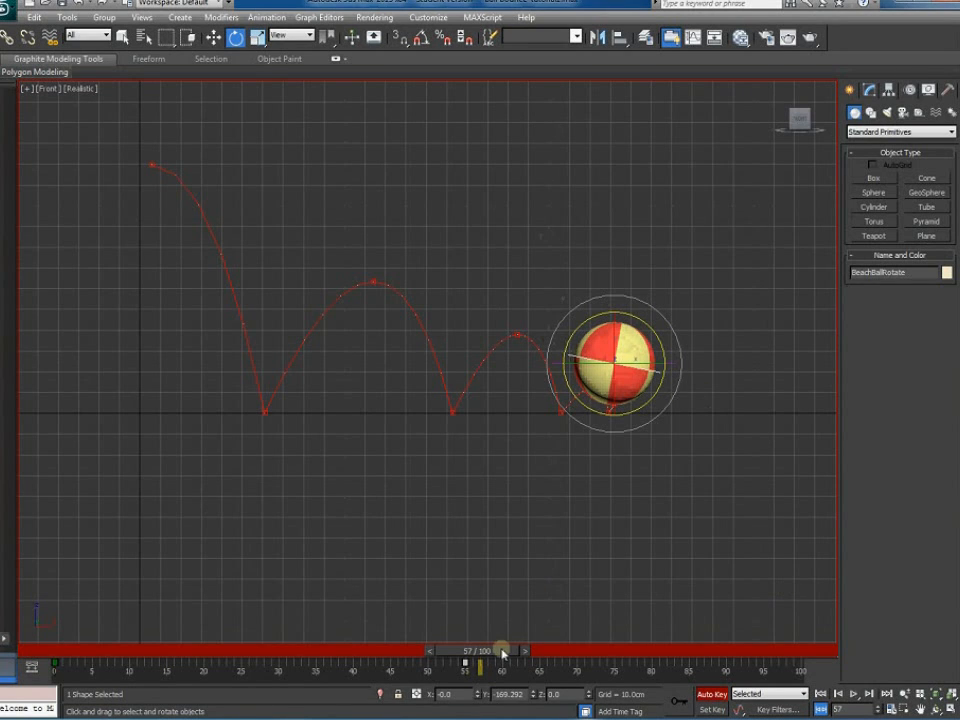
{"action": "key", "text": "e"}
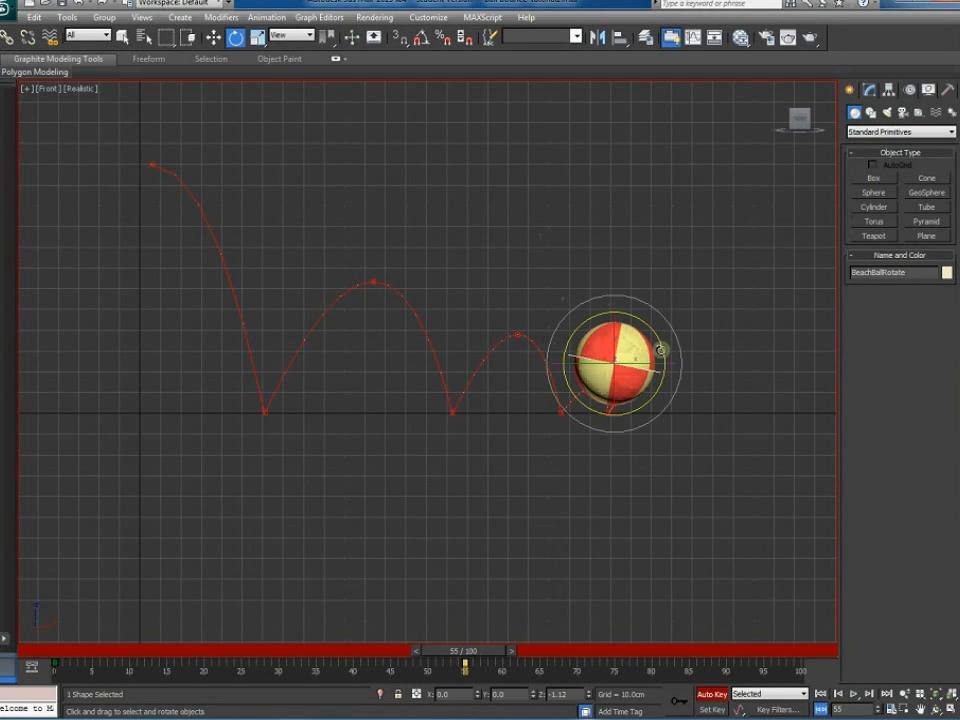
{"action": "left_click_drag", "start_coordinate": [660, 350], "coordinate": [672, 408]}
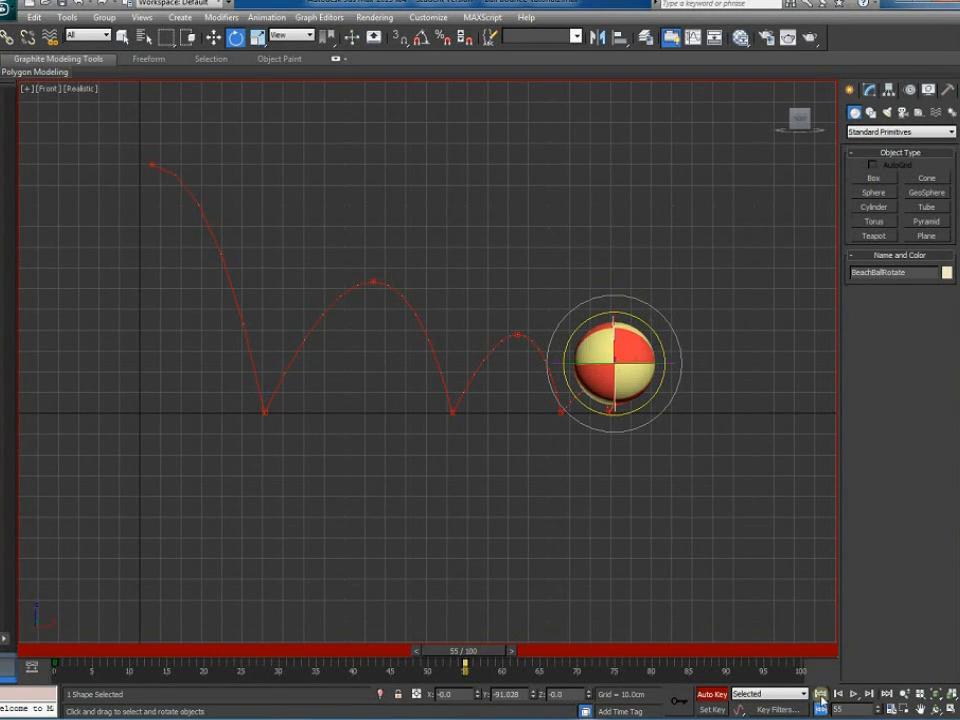
Play the animation from frame 0 to review the spin, then restore the four-viewport layout
{"action": "left_click", "coordinate": [837, 695]}
{"action": "left_click", "coordinate": [854, 695]}
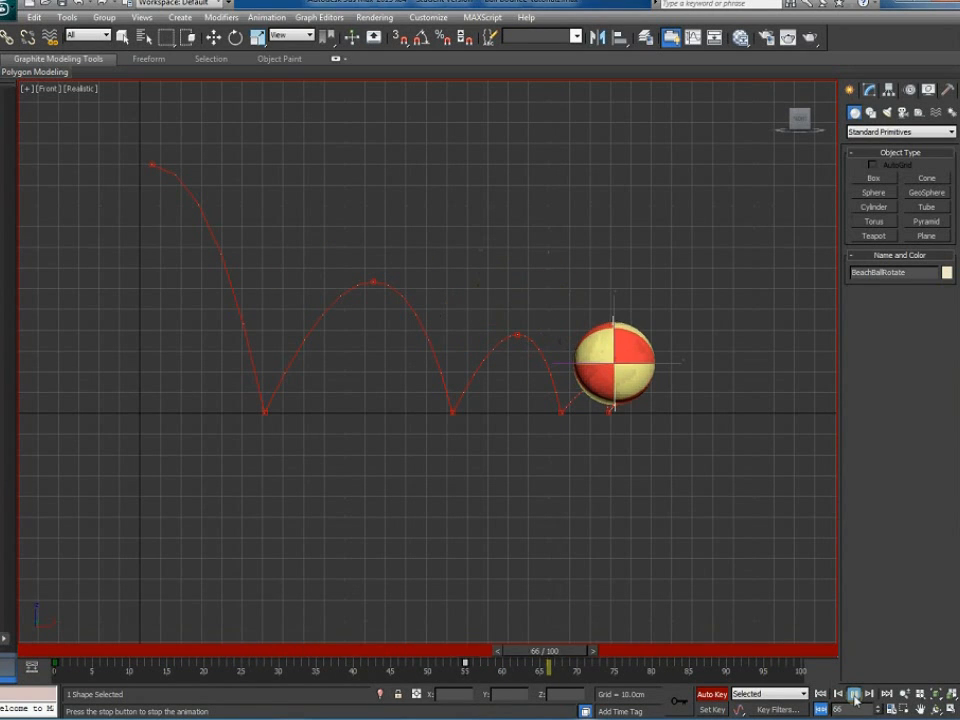
{"action": "left_click", "coordinate": [855, 695]}
{"action": "key", "text": "e"}
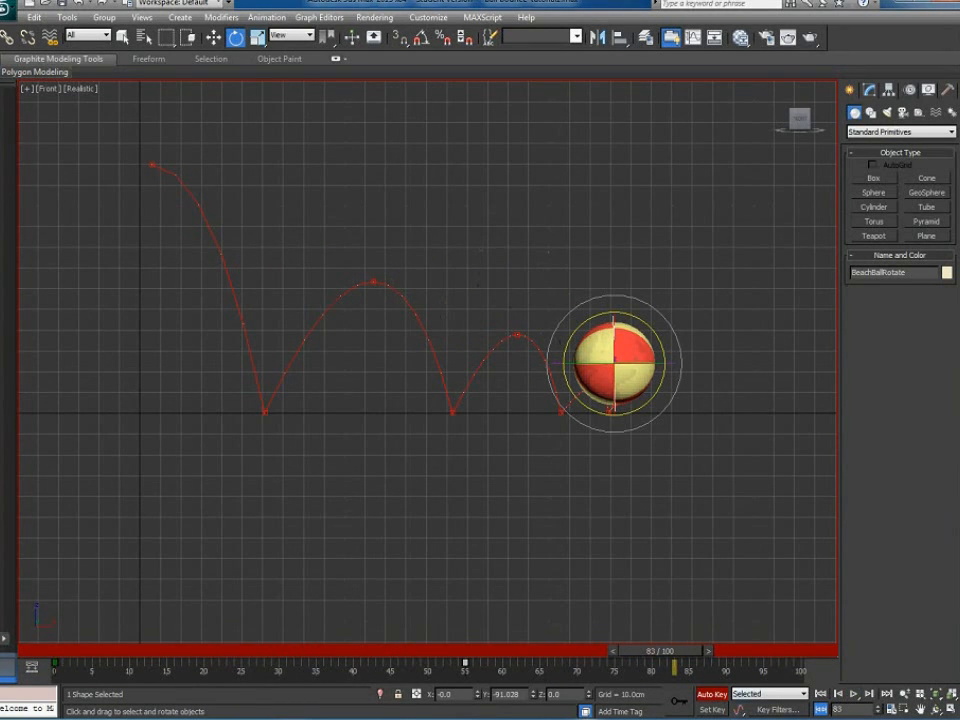
{"action": "key", "text": "alt+w"}
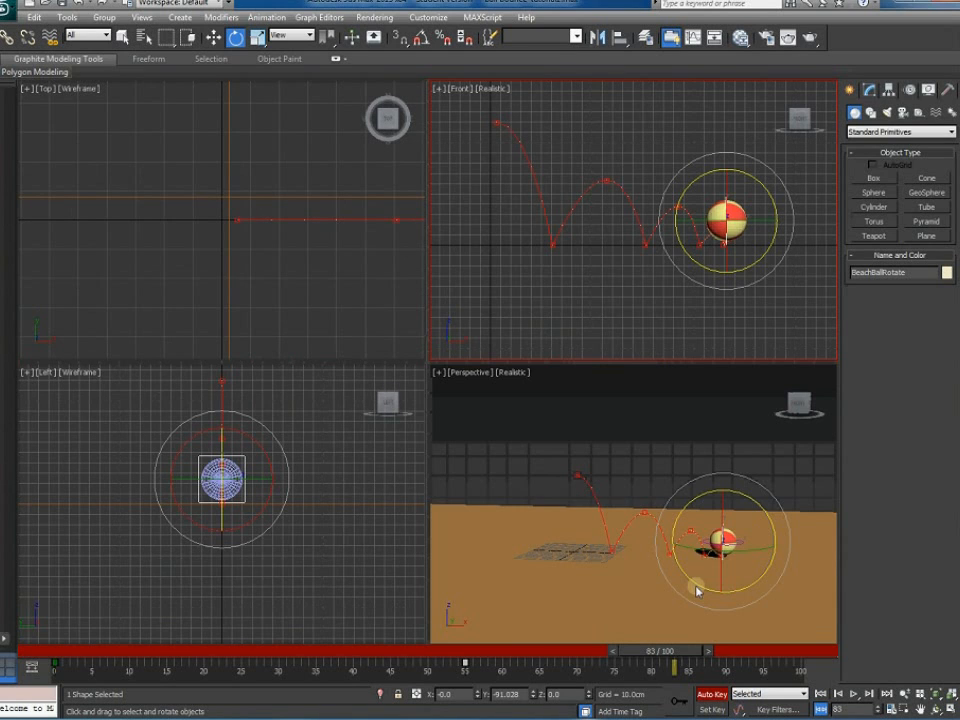
Orbit and maximize the Perspective view, play the bouncing ball animation, then restore four viewports
{"action": "left_click", "coordinate": [677, 597]}
{"action": "scroll", "coordinate": [678, 598], "scroll_direction": "up", "scroll_amount": 3}
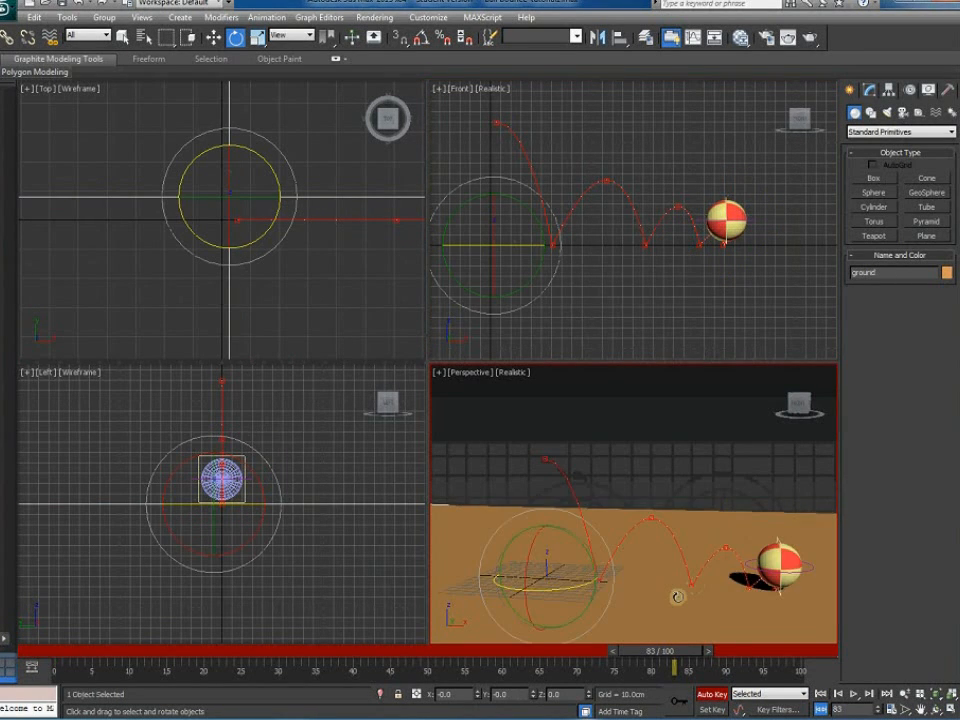
{"action": "middle_click_drag", "start_coordinate": [710, 602], "coordinate": [767, 634], "text": "alt"}
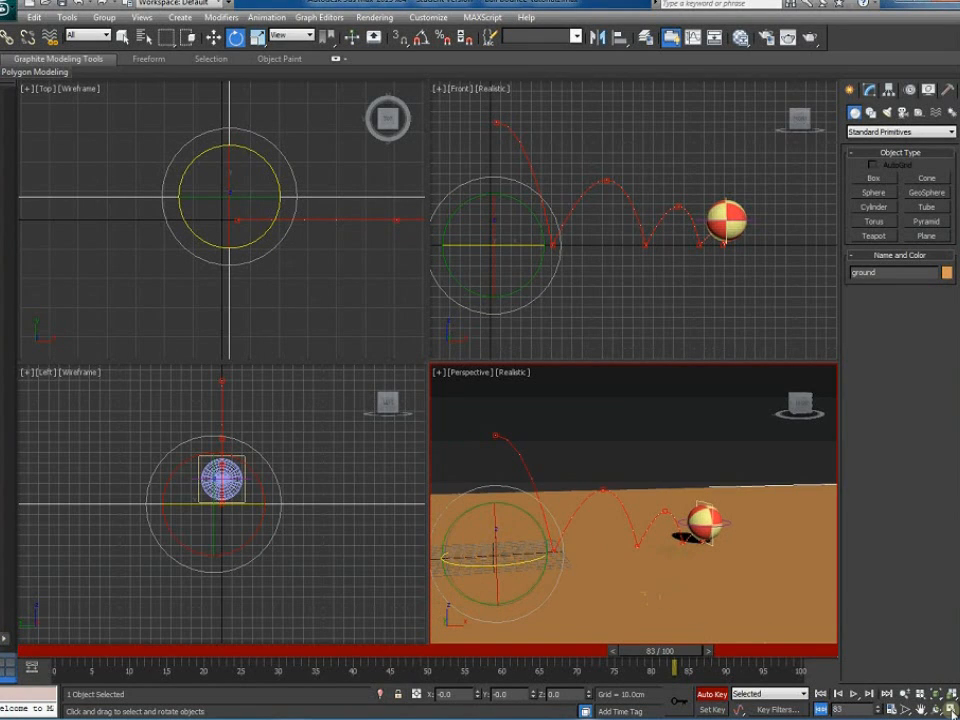
{"action": "key", "text": "alt+w"}
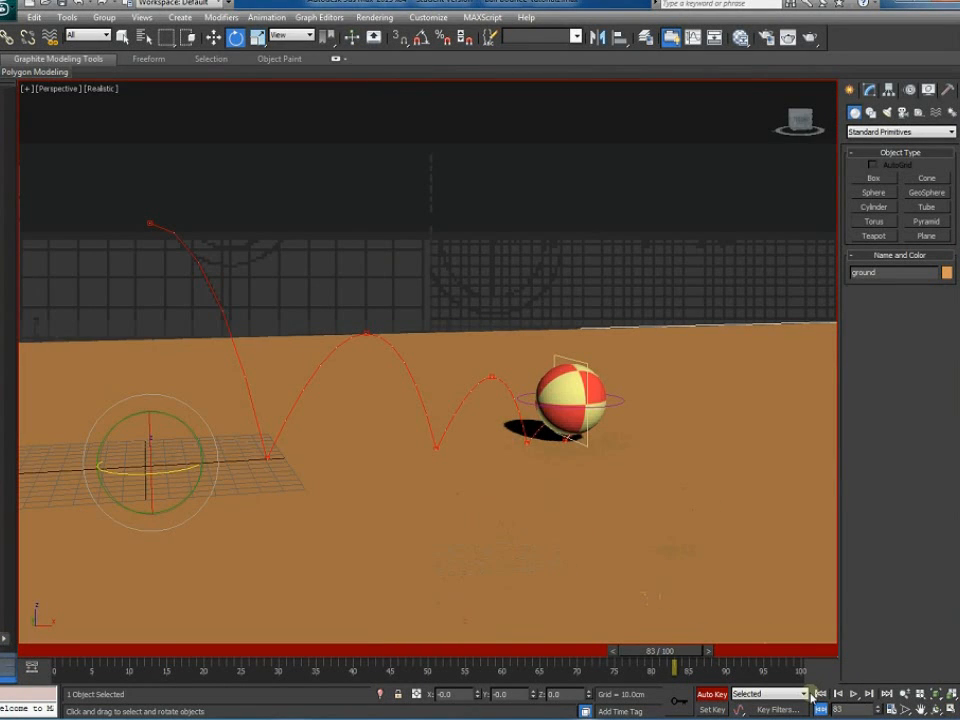
{"action": "left_click", "coordinate": [853, 694]}
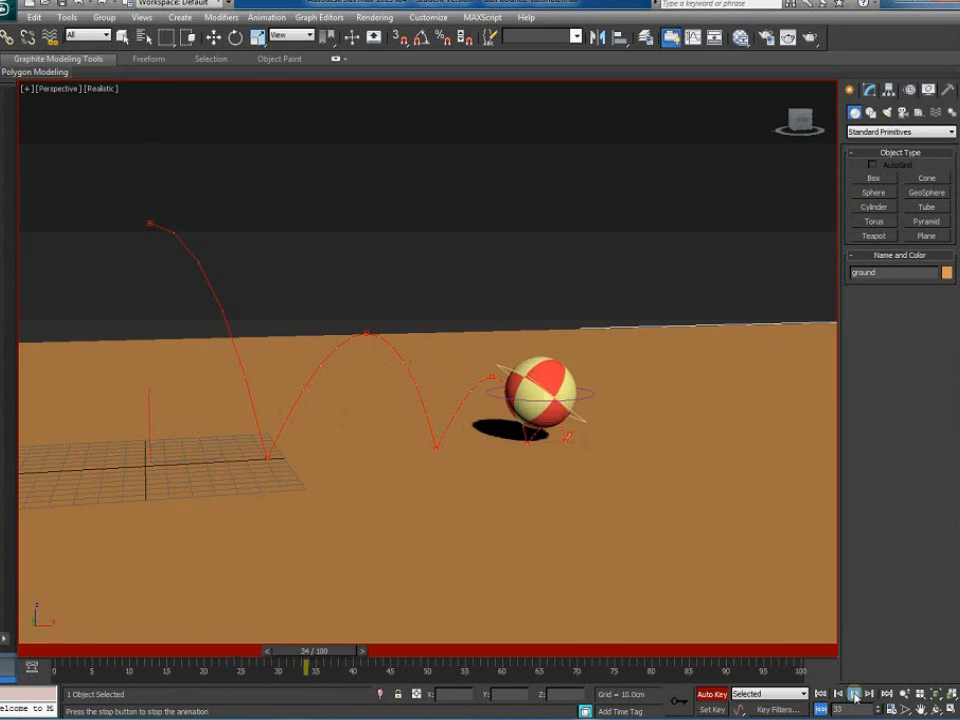
{"action": "left_click", "coordinate": [853, 694]}
{"action": "key", "text": "e"}
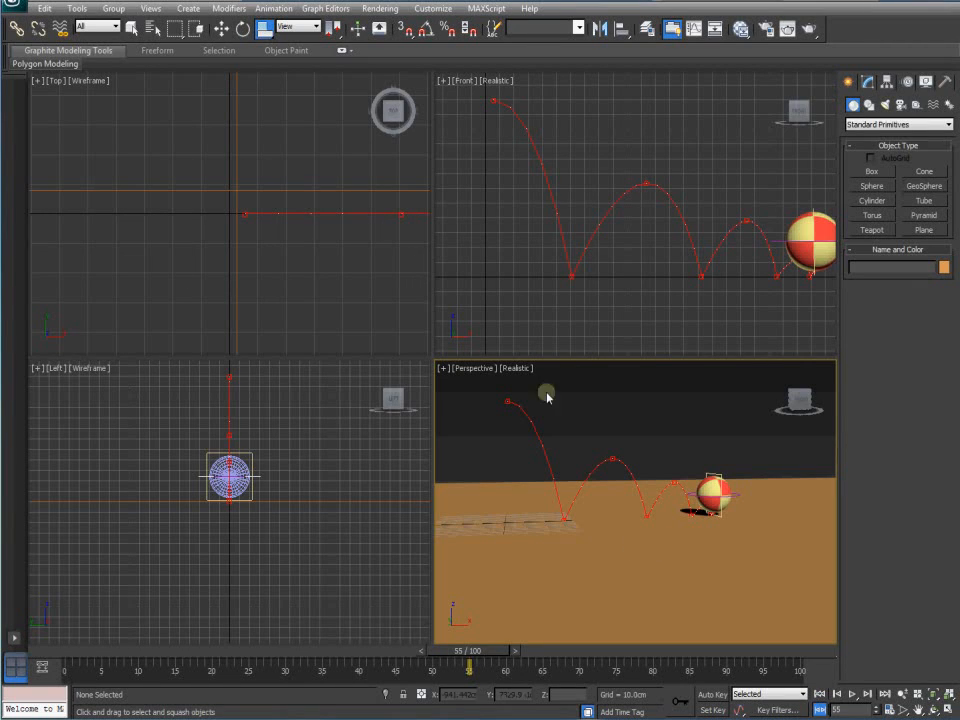
{"action": "left_click", "coordinate": [649, 441]}
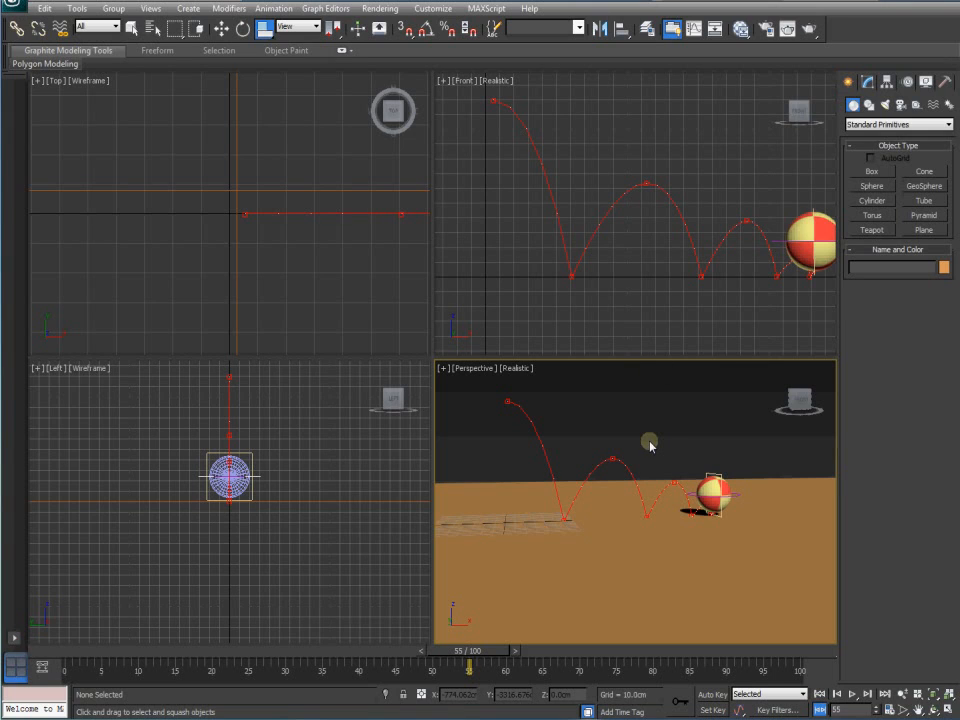
Move the helper into a hidden Controls layer, keep the ball in Objects, and make 0 (default) current
{"action": "left_click", "coordinate": [647, 29]}
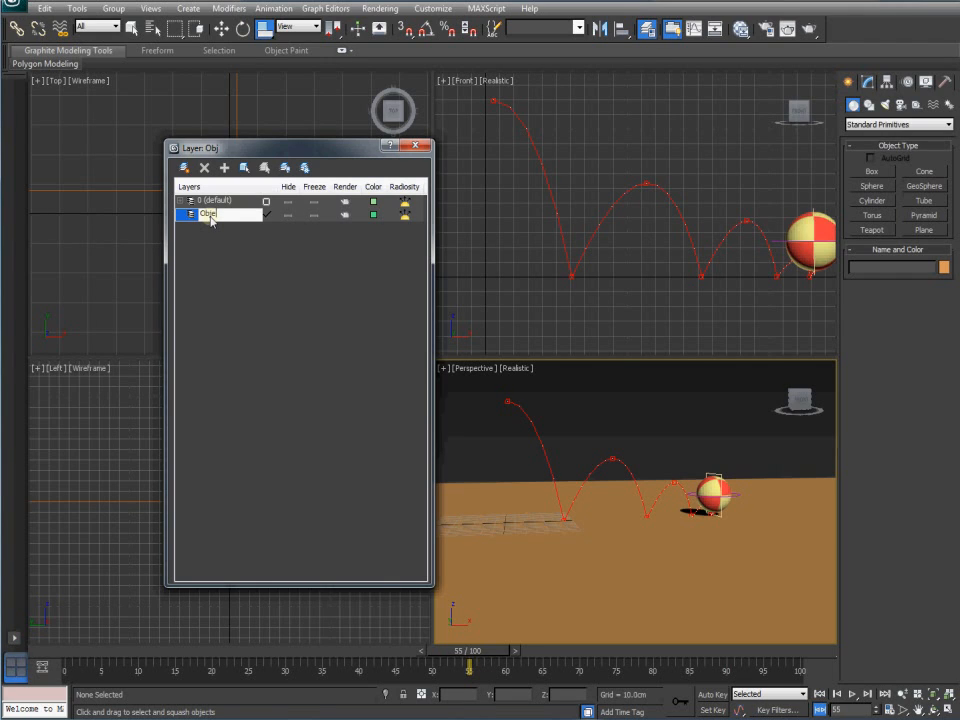
{"action": "type", "text": "cts"}
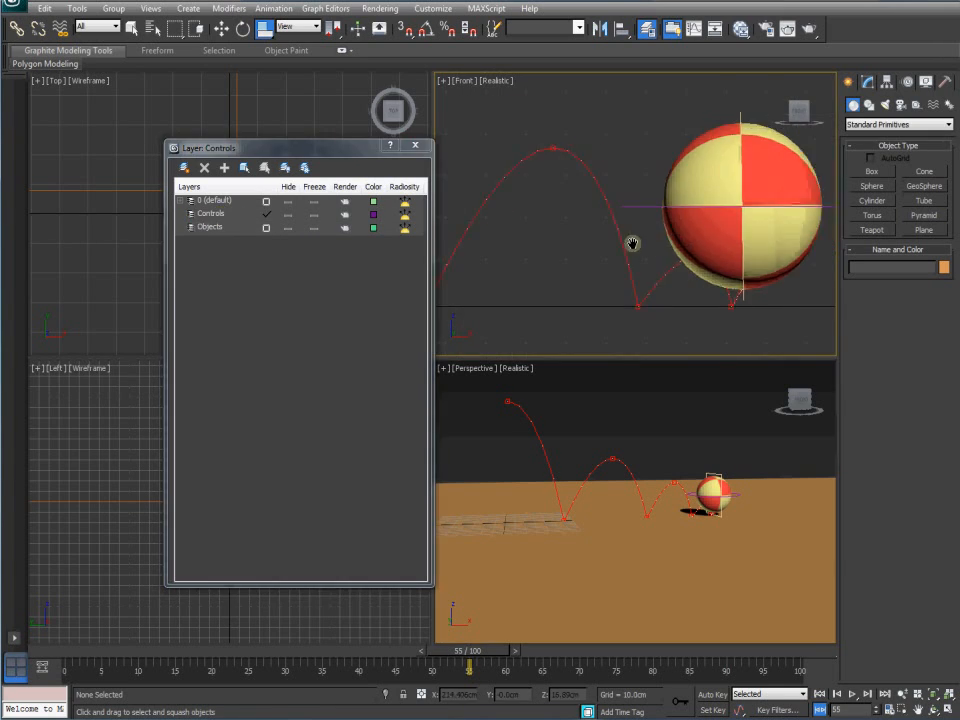
{"action": "middle_click_drag", "start_coordinate": [632, 242], "coordinate": [665, 238]}
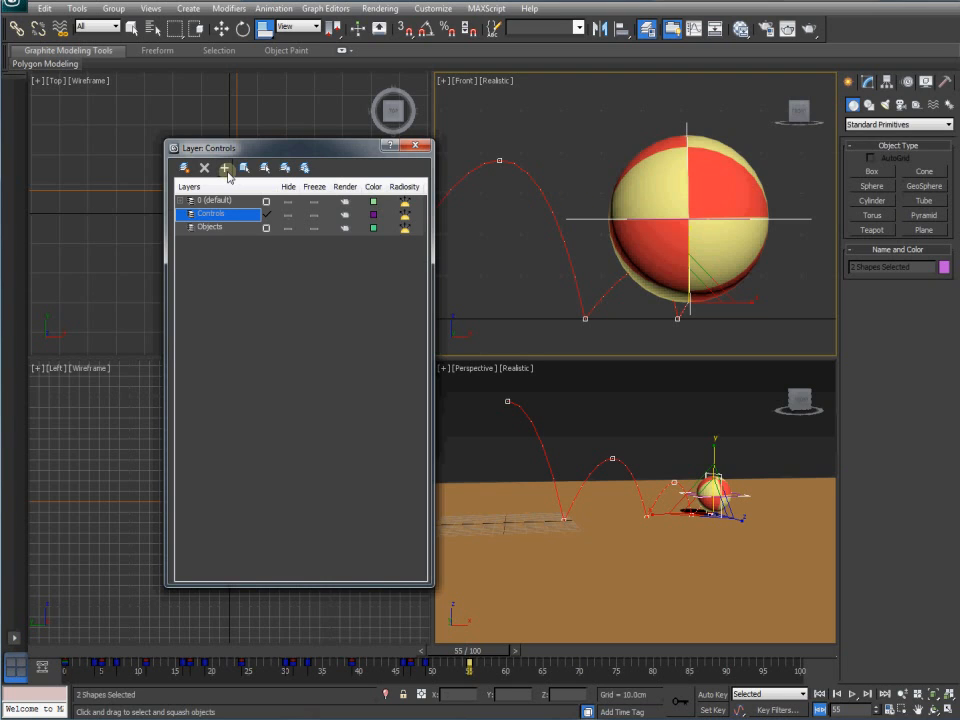
{"action": "left_click", "coordinate": [288, 214]}
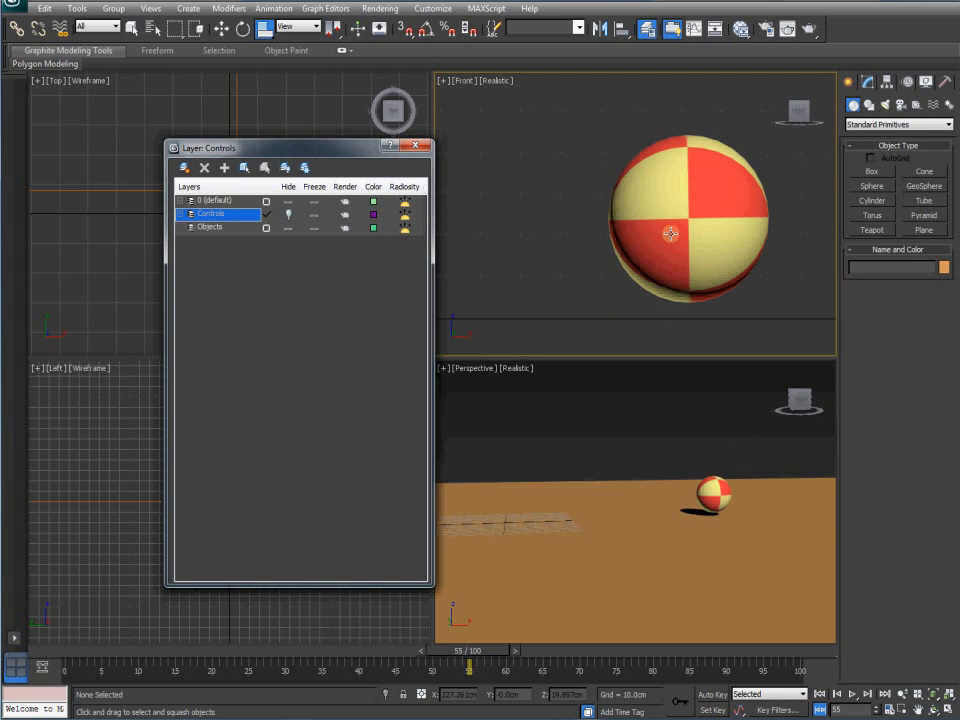
{"action": "left_click", "coordinate": [212, 227]}
{"action": "left_click", "coordinate": [210, 214]}
{"action": "left_click", "coordinate": [224, 168]}
{"action": "left_click", "coordinate": [210, 227]}
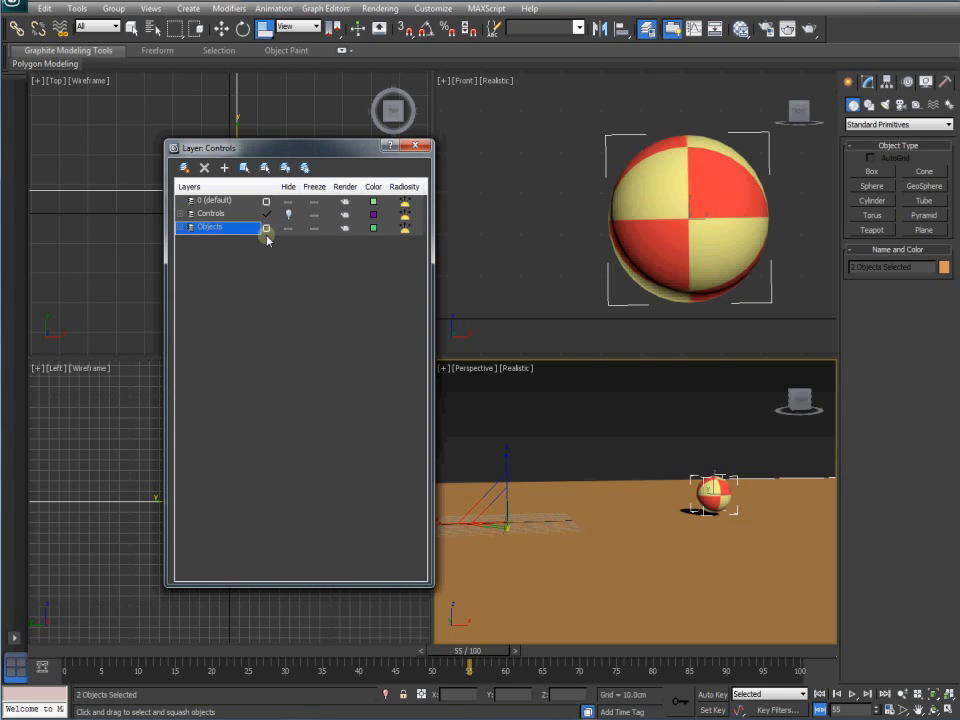
{"action": "left_click", "coordinate": [266, 201]}
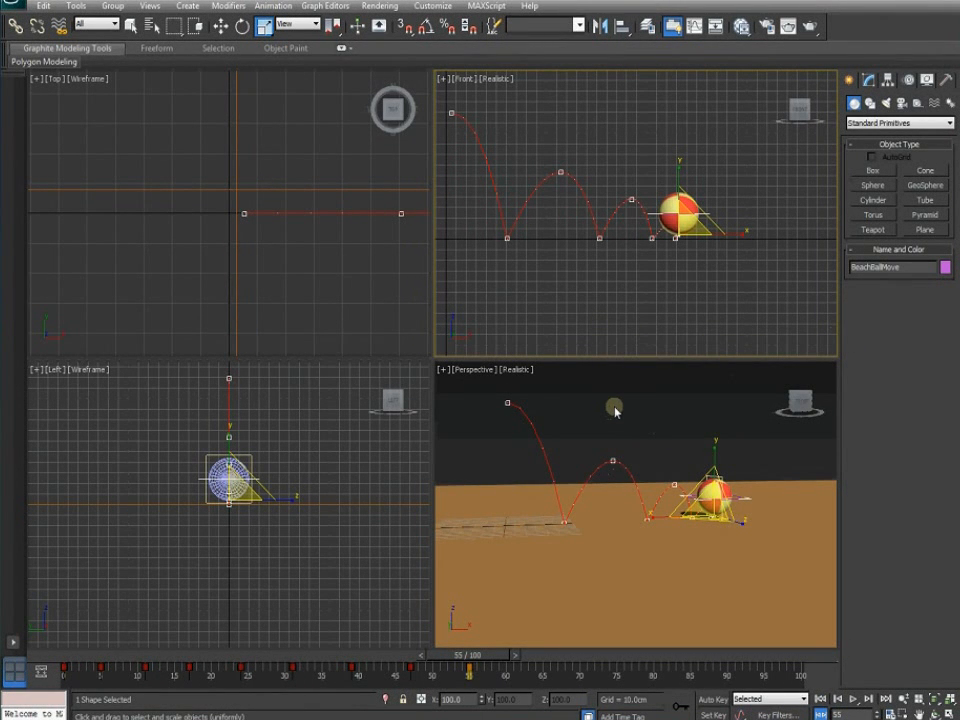
Maximize the Front view, select BeachBallMove at frame 0, and turn on Auto Key
{"action": "left_click", "coordinate": [645, 298]}
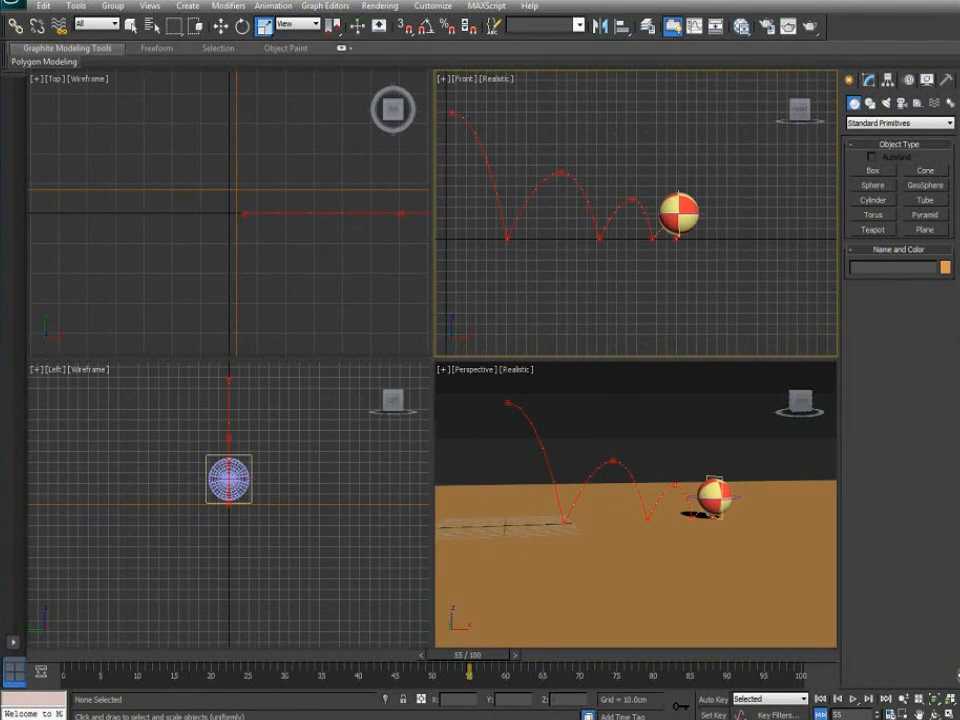
{"action": "key", "text": "alt+w"}
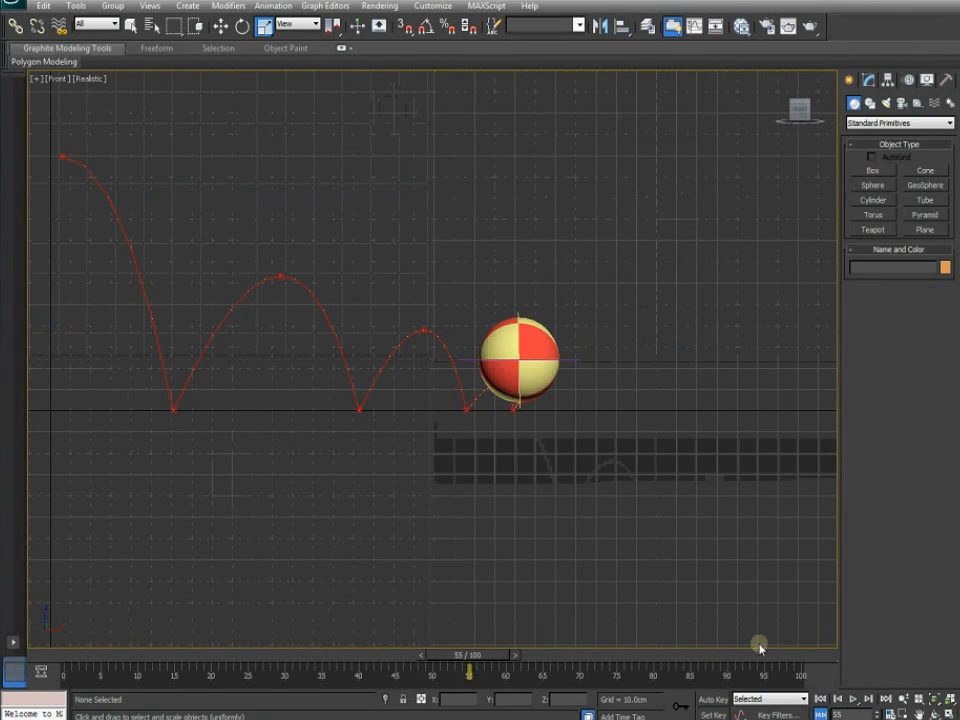
{"action": "middle_click_drag", "start_coordinate": [479, 500], "coordinate": [510, 508]}
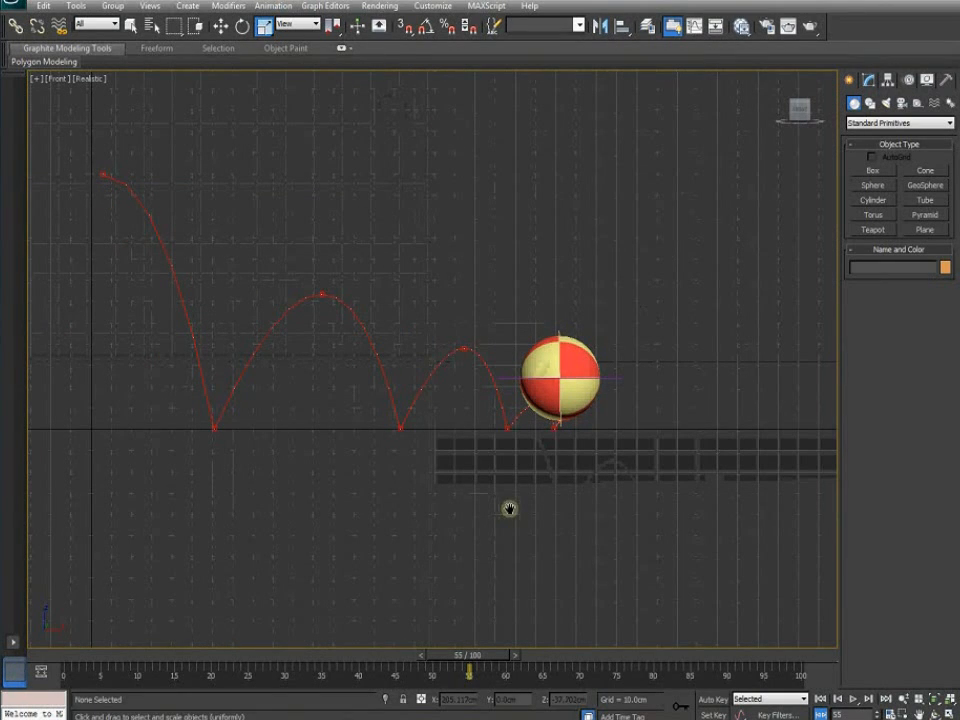
{"action": "left_click", "coordinate": [620, 375]}
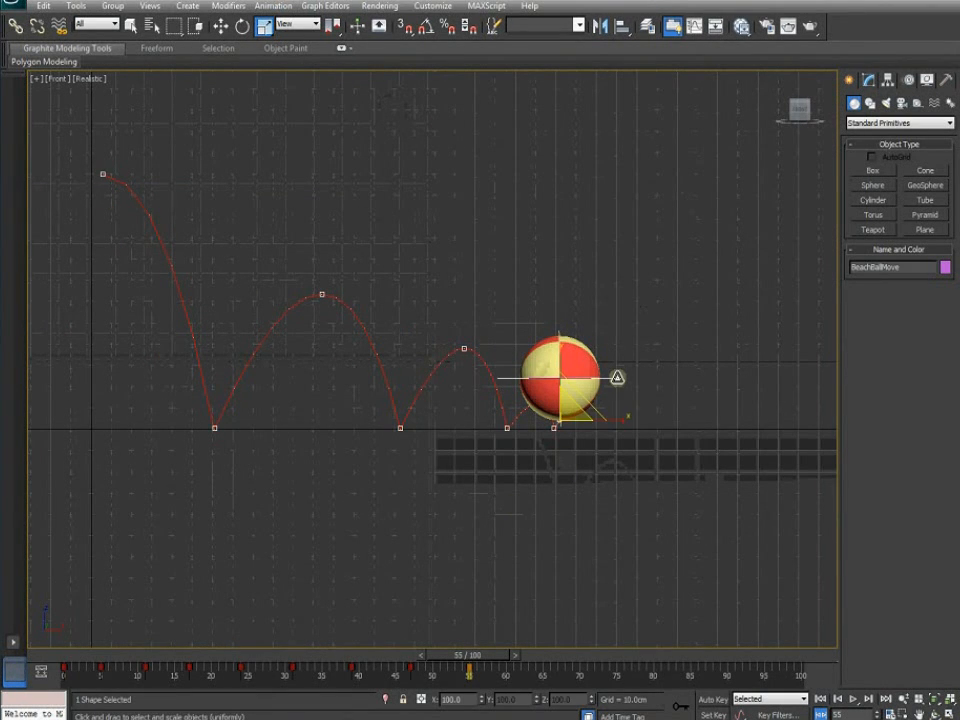
{"action": "left_click", "coordinate": [68, 657]}
{"action": "left_click", "coordinate": [712, 700]}
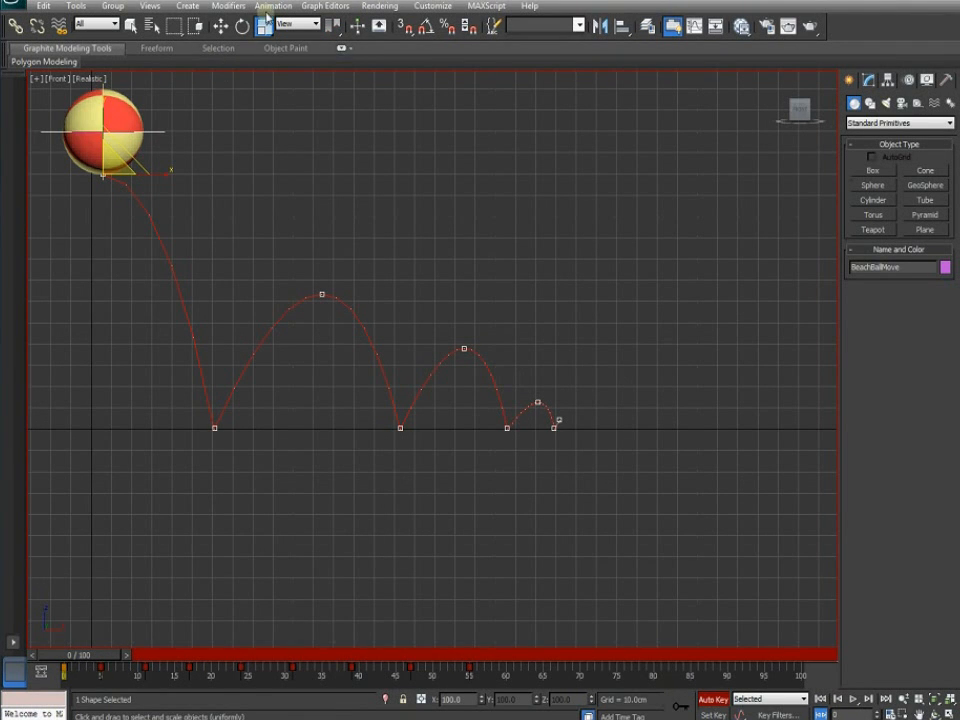
Stretch the ball tall and narrow with Select and Squash
{"action": "left_click_drag", "start_coordinate": [266, 29], "coordinate": [269, 97]}
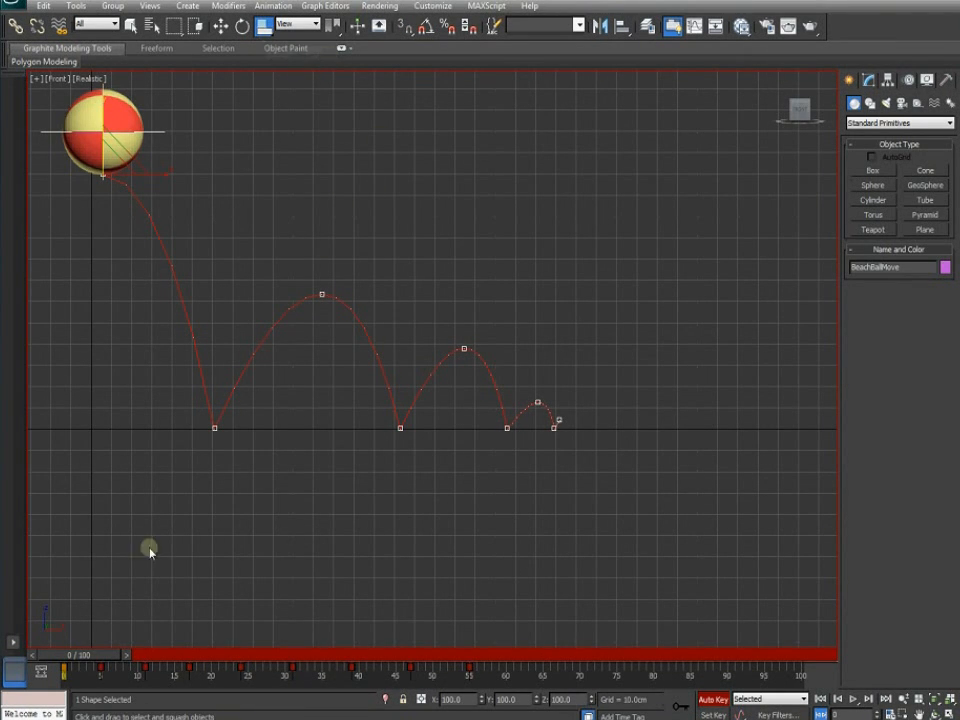
{"action": "middle_click_drag", "start_coordinate": [144, 257], "coordinate": [214, 306]}
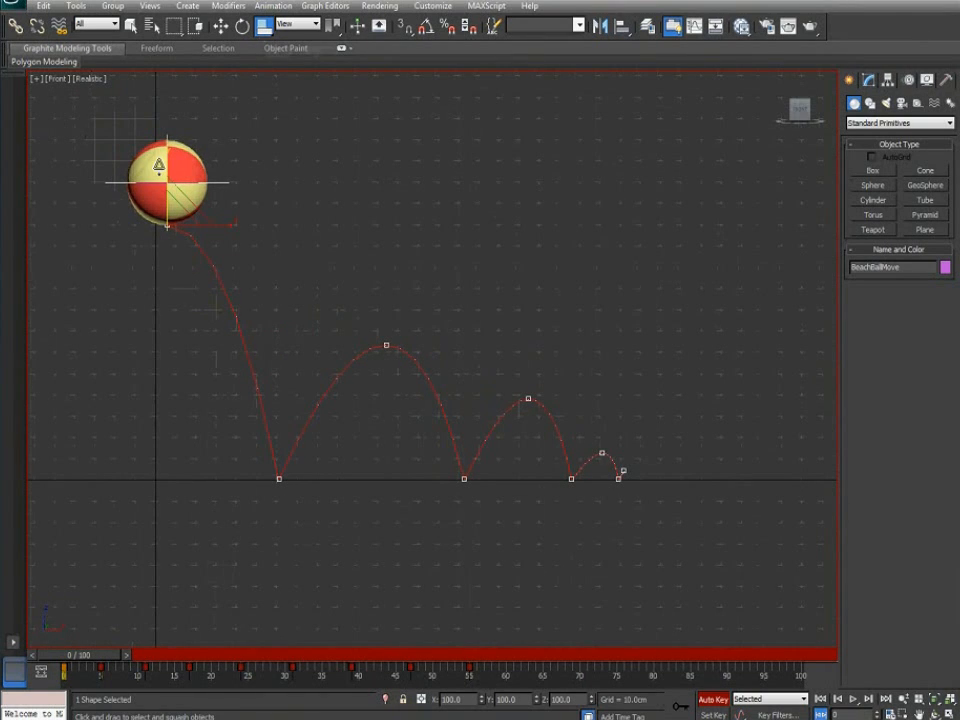
{"action": "left_click_drag", "start_coordinate": [167, 157], "coordinate": [190, 200]}
Squash the ball flat and wide at frame 5 using the Scale Transform Type-In
{"action": "right_click", "coordinate": [190, 200]}
{"action": "left_click_drag", "start_coordinate": [116, 656], "coordinate": [150, 656]}
{"action": "right_click", "coordinate": [263, 26]}
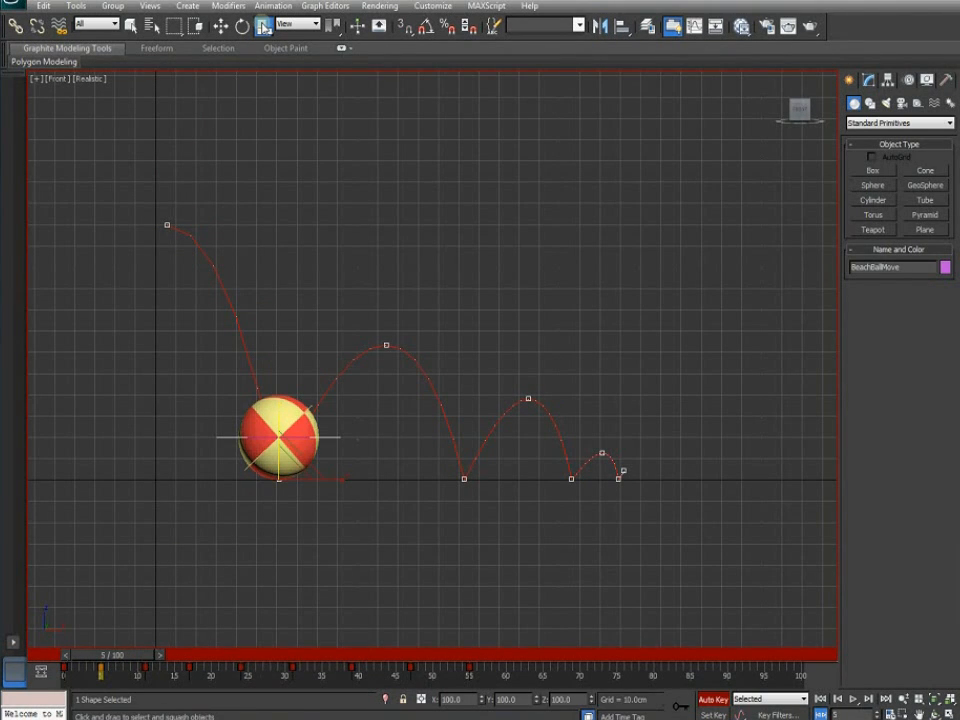
{"action": "left_click_drag", "start_coordinate": [175, 200], "coordinate": [143, 124]}
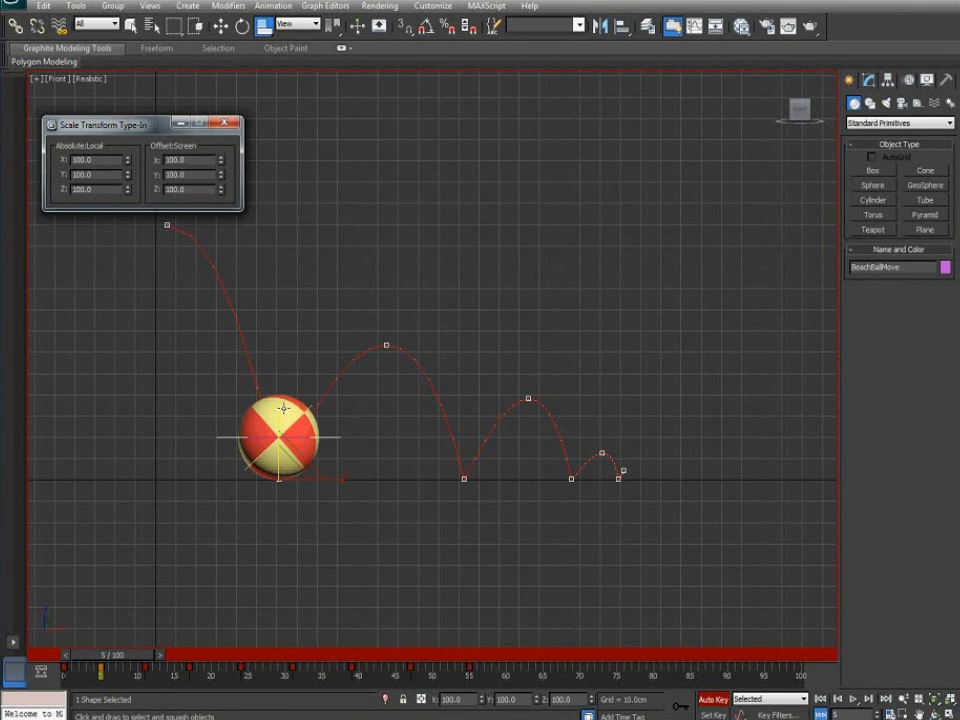
{"action": "mouse_move", "coordinate": [278, 420]}
{"action": "left_mouse_down"}
{"action": "mouse_move", "coordinate": [279, 441]}
{"action": "mouse_move", "coordinate": [279, 423]}
{"action": "left_mouse_up"}
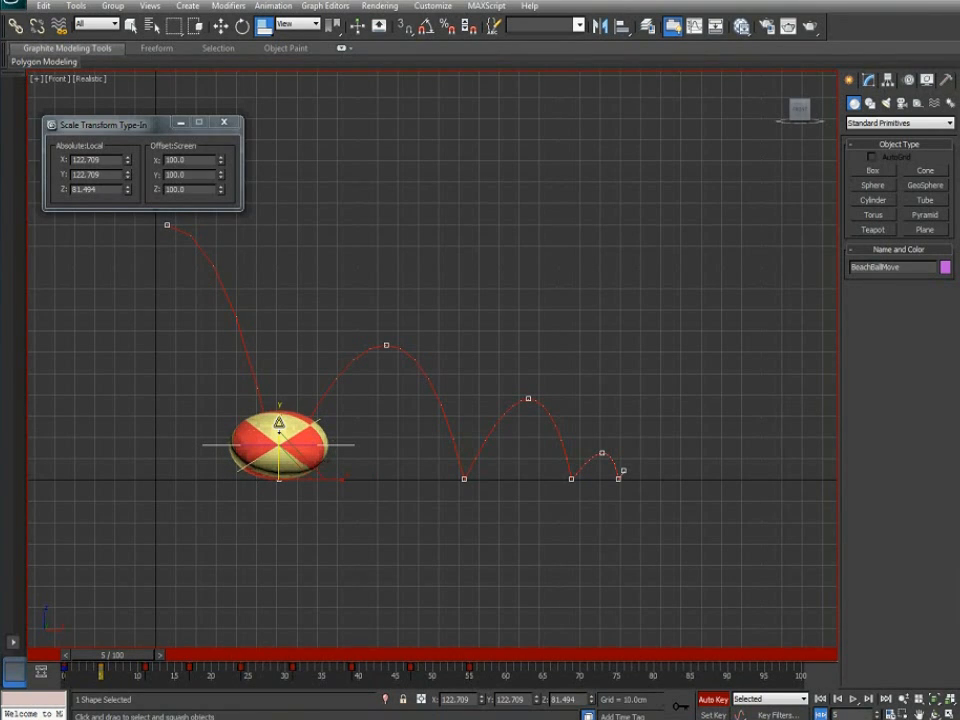
Key the ball at frame 4 with X, Y and Z scale all set to 100
{"action": "mouse_move", "coordinate": [134, 656]}
{"action": "left_mouse_down"}
{"action": "mouse_move", "coordinate": [94, 656]}
{"action": "mouse_move", "coordinate": [130, 657]}
{"action": "left_mouse_up"}
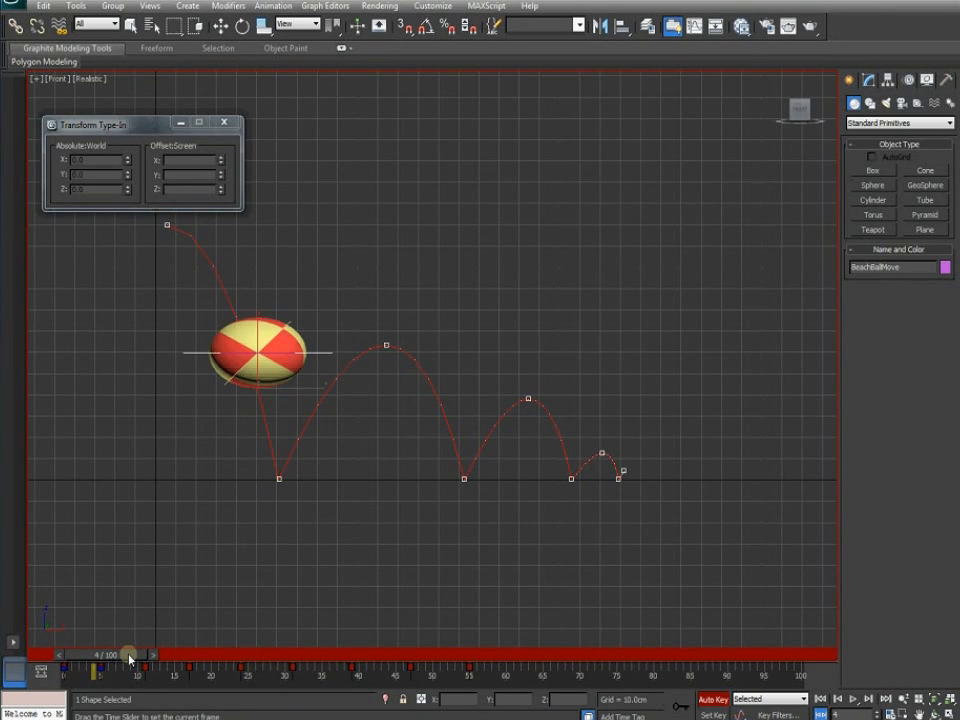
{"action": "key", "text": "r"}
{"action": "left_click", "coordinate": [127, 656]}
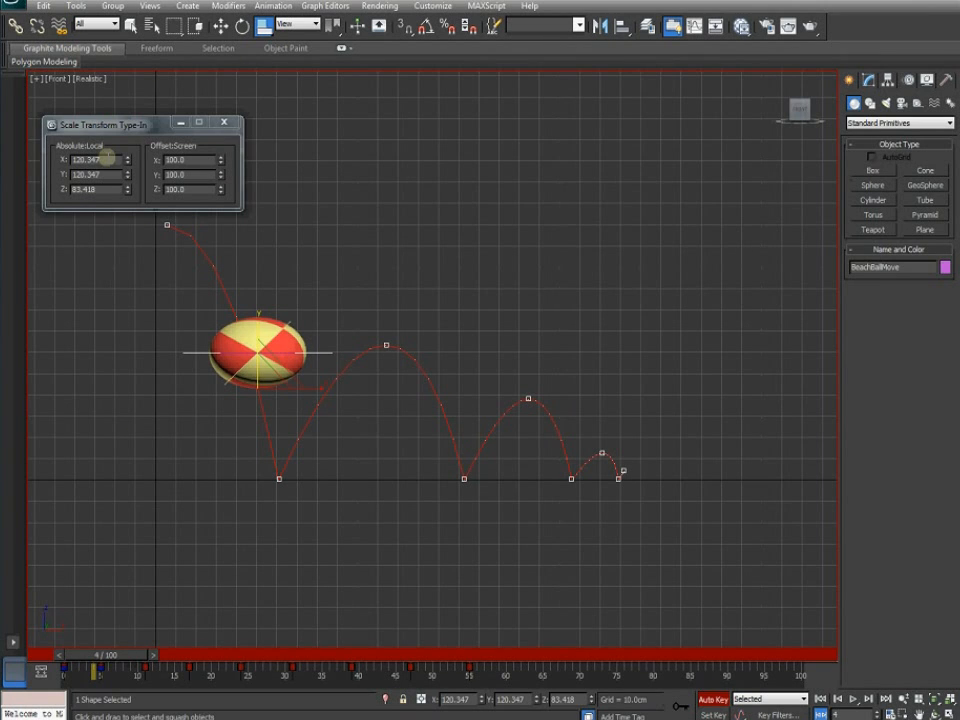
{"action": "double_click", "coordinate": [103, 159]}
{"action": "type", "text": "100"}
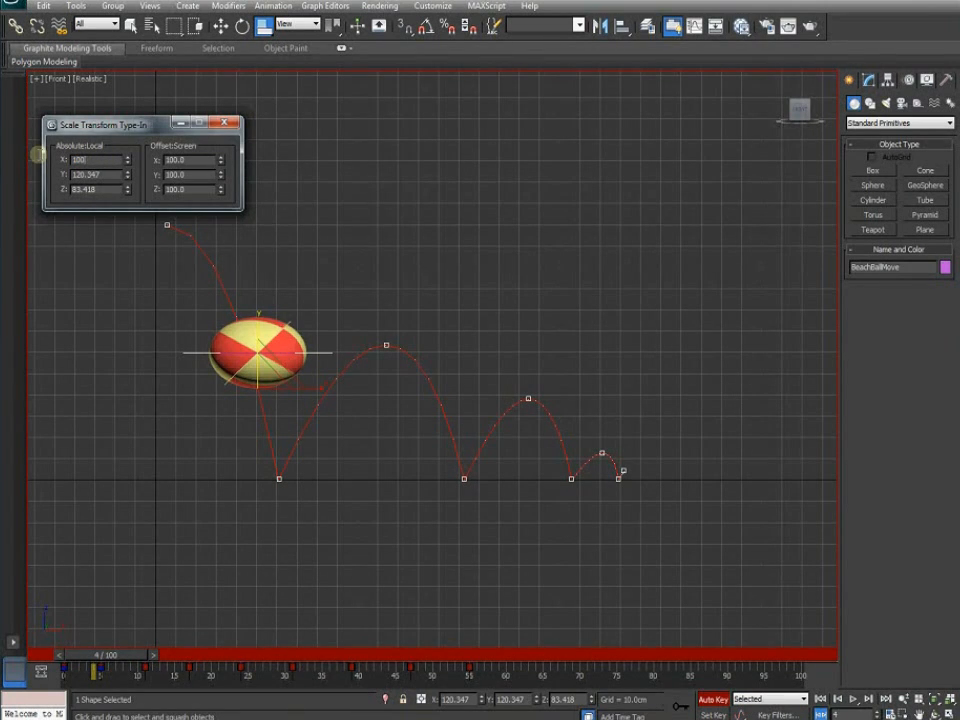
{"action": "key", "text": "Return"}
{"action": "key", "text": "Tab"}
{"action": "type", "text": "100"}
{"action": "key", "text": "Tab"}
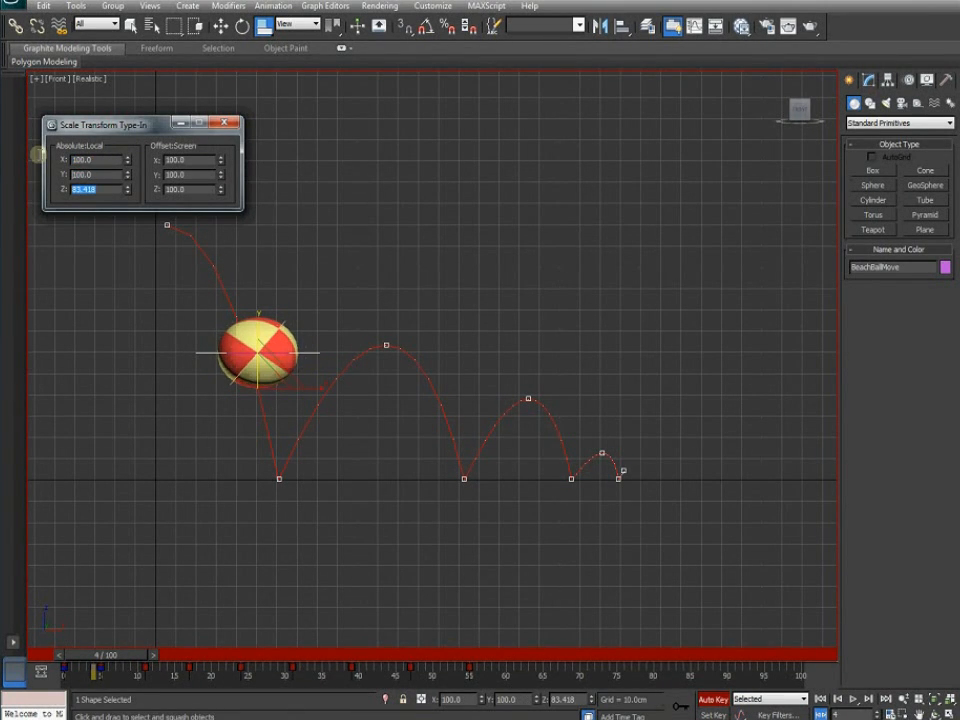
{"action": "key", "text": "Return"}
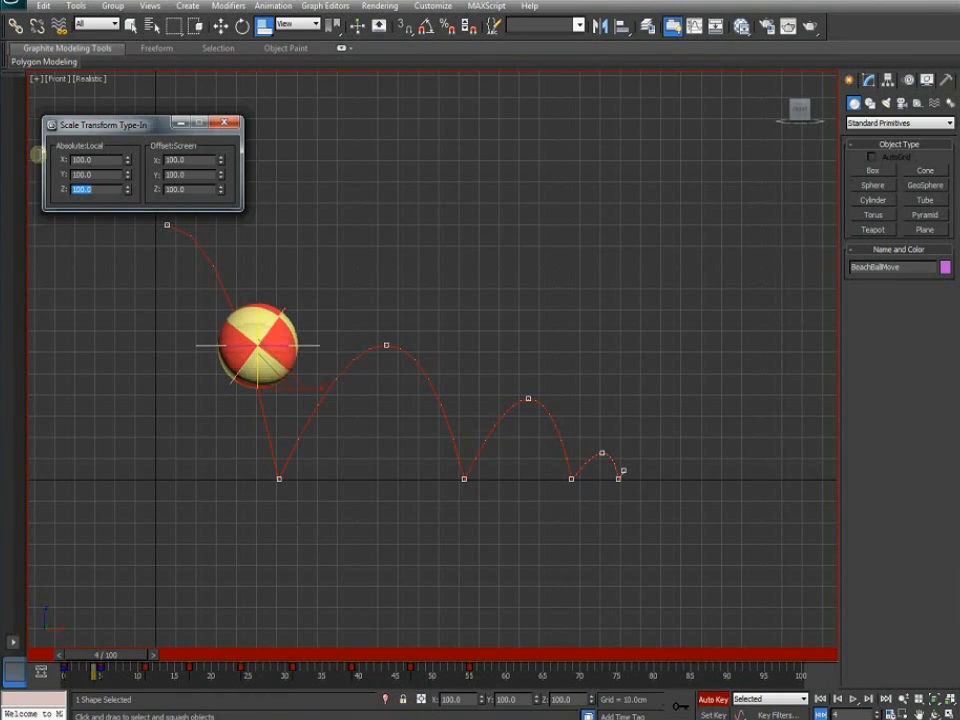
Check the squash at frame 5 and stretch the ball tall at frame 7
{"action": "left_click_drag", "start_coordinate": [110, 657], "coordinate": [130, 658]}
{"action": "key", "text": "r"}
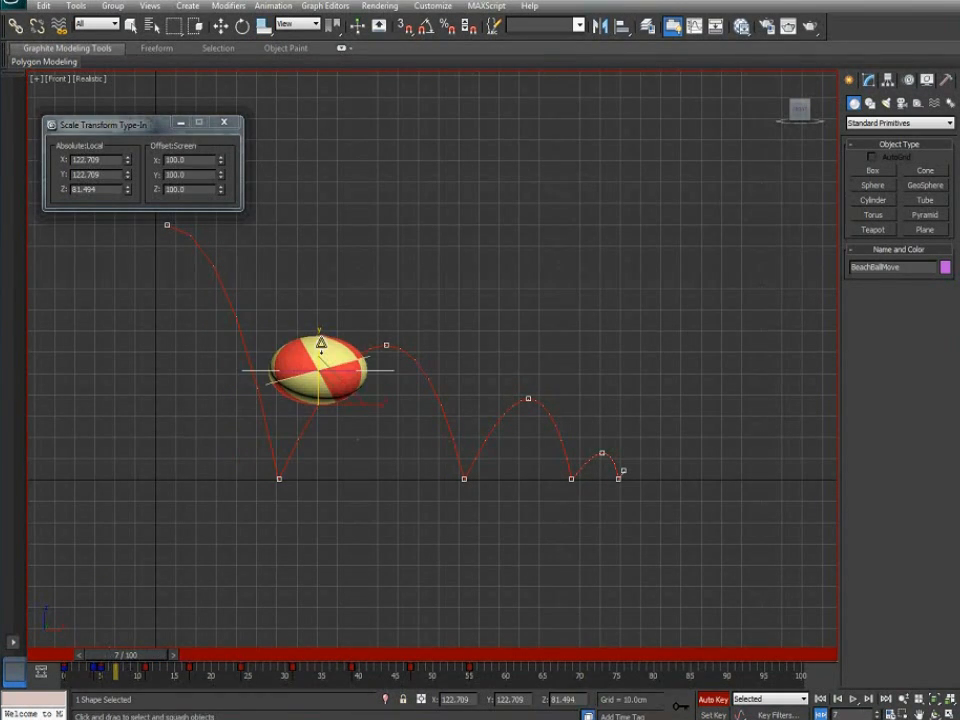
{"action": "left_click_drag", "start_coordinate": [319, 352], "coordinate": [322, 318]}
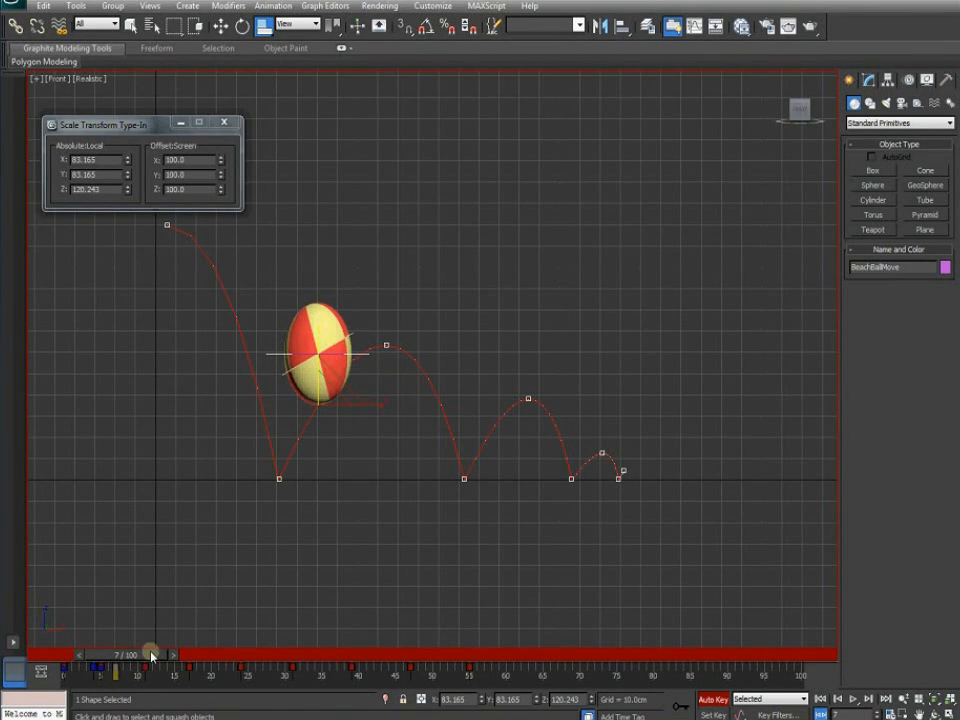
Reset the ball to 100 scale on X, Y and Z at frame 11, then advance to frame 16
{"action": "left_click_drag", "start_coordinate": [150, 654], "coordinate": [180, 656]}
{"action": "key", "text": "r"}
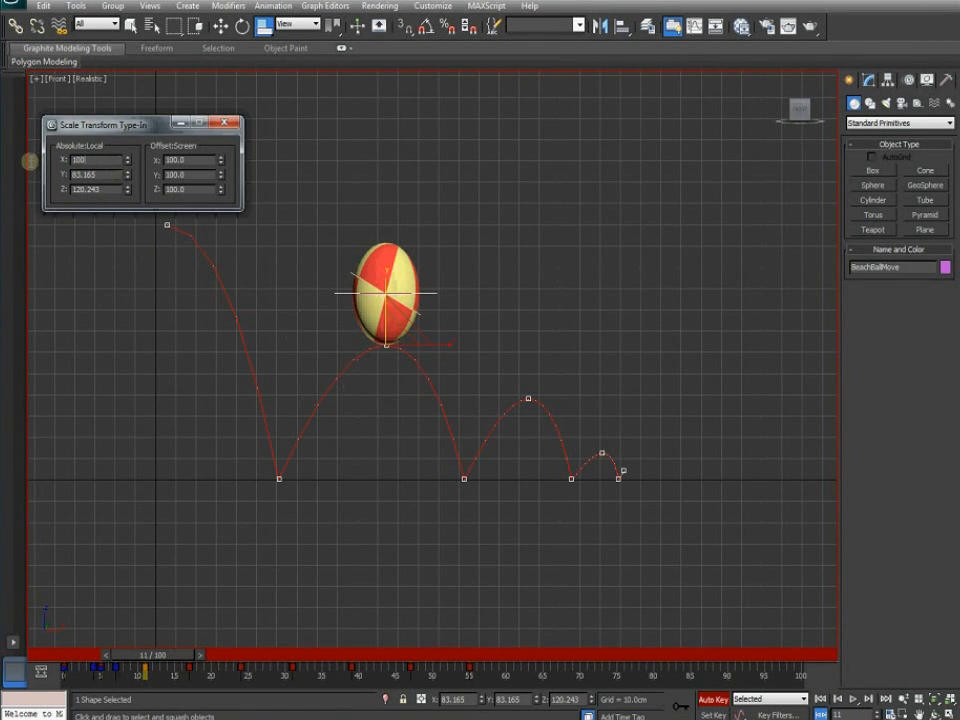
{"action": "key", "text": "Return"}
{"action": "left_click_drag", "start_coordinate": [104, 174], "coordinate": [53, 188]}
{"action": "type", "text": "100"}
{"action": "key", "text": "Return"}
{"action": "type", "text": "100"}
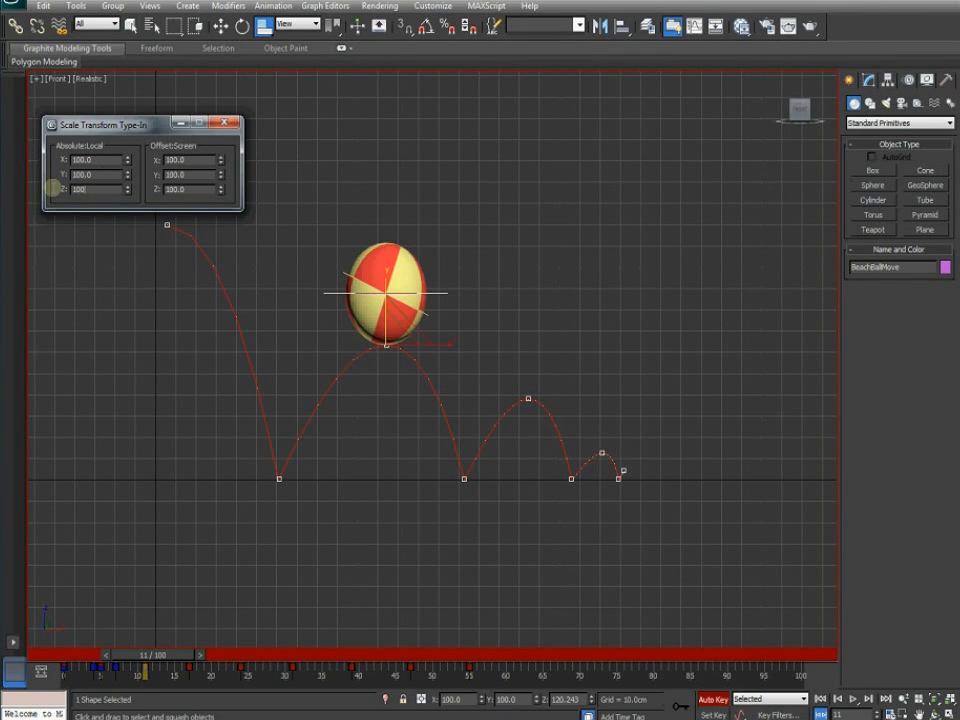
{"action": "key", "text": "Return"}
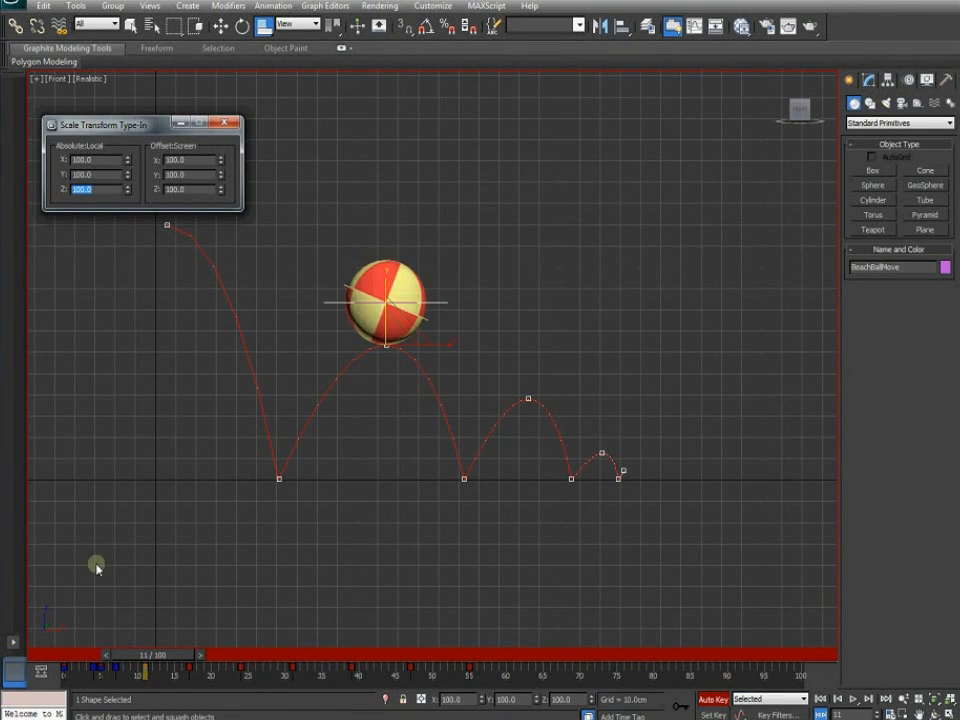
{"action": "left_click_drag", "start_coordinate": [154, 653], "coordinate": [135, 657]}
{"action": "key", "text": "r"}
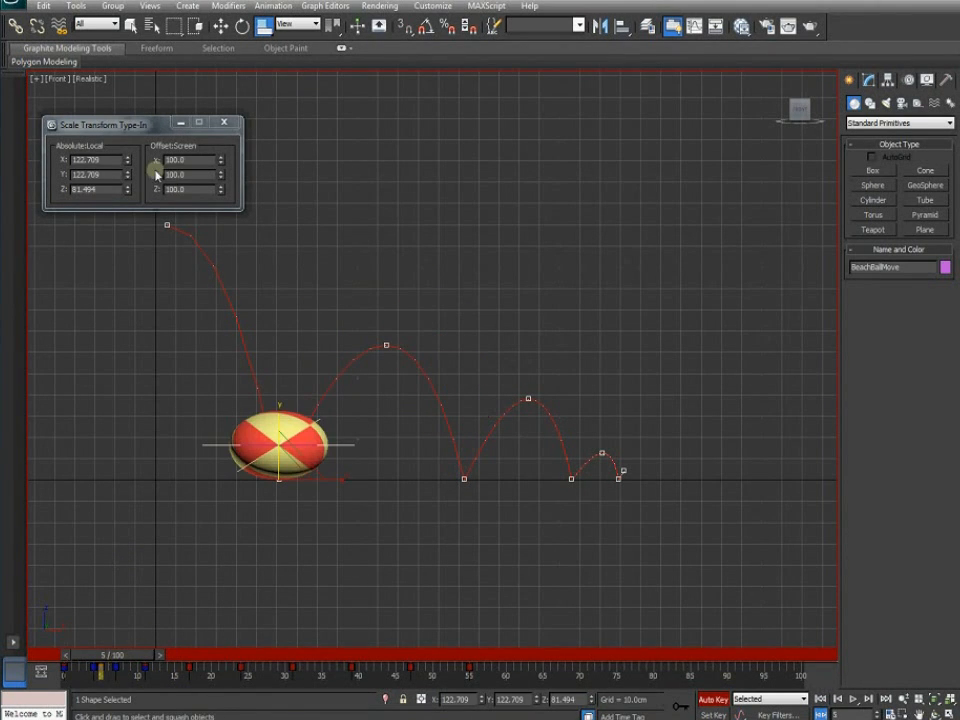
{"action": "left_click_drag", "start_coordinate": [150, 655], "coordinate": [219, 657]}
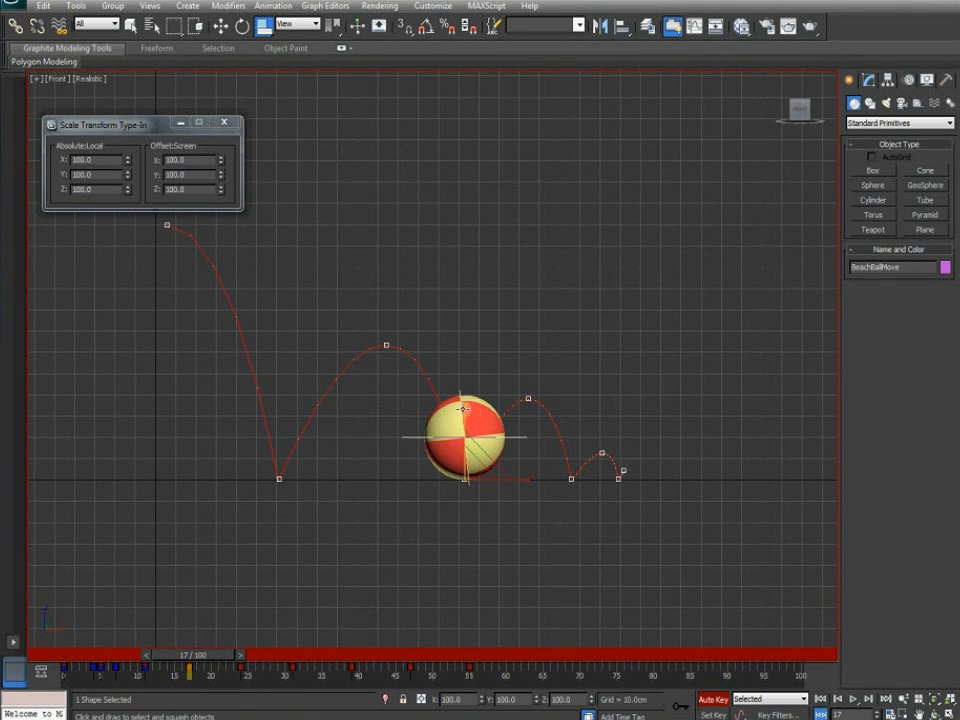
Squash the ball flat at frame 17 and key it back to 100 scale at frame 16
{"action": "left_click_drag", "start_coordinate": [466, 413], "coordinate": [467, 419]}
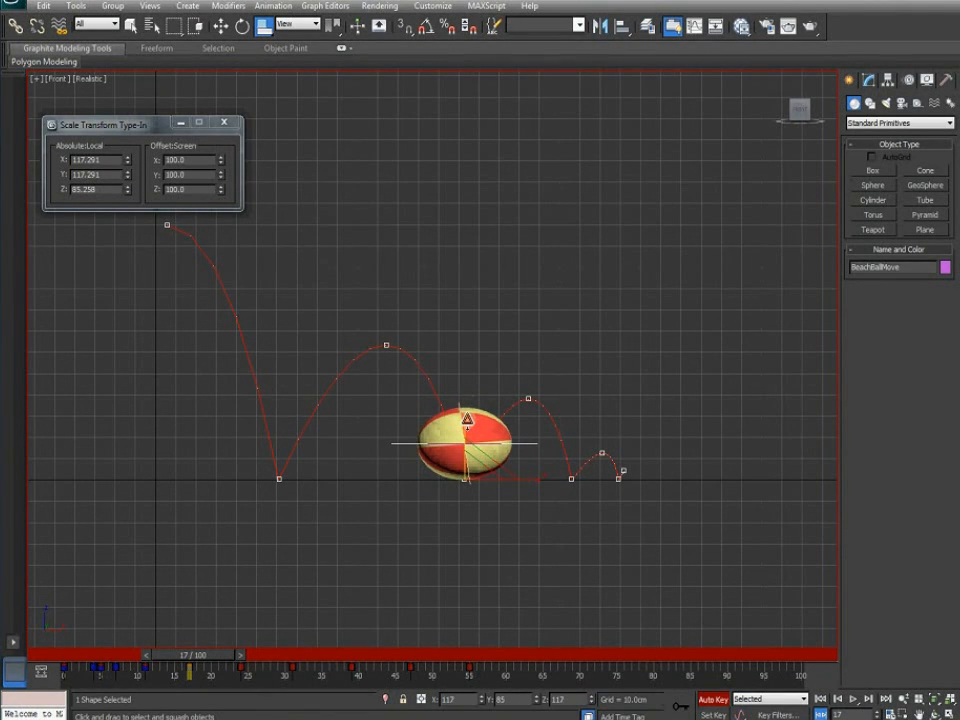
{"action": "left_click_drag", "start_coordinate": [467, 419], "coordinate": [466, 416]}
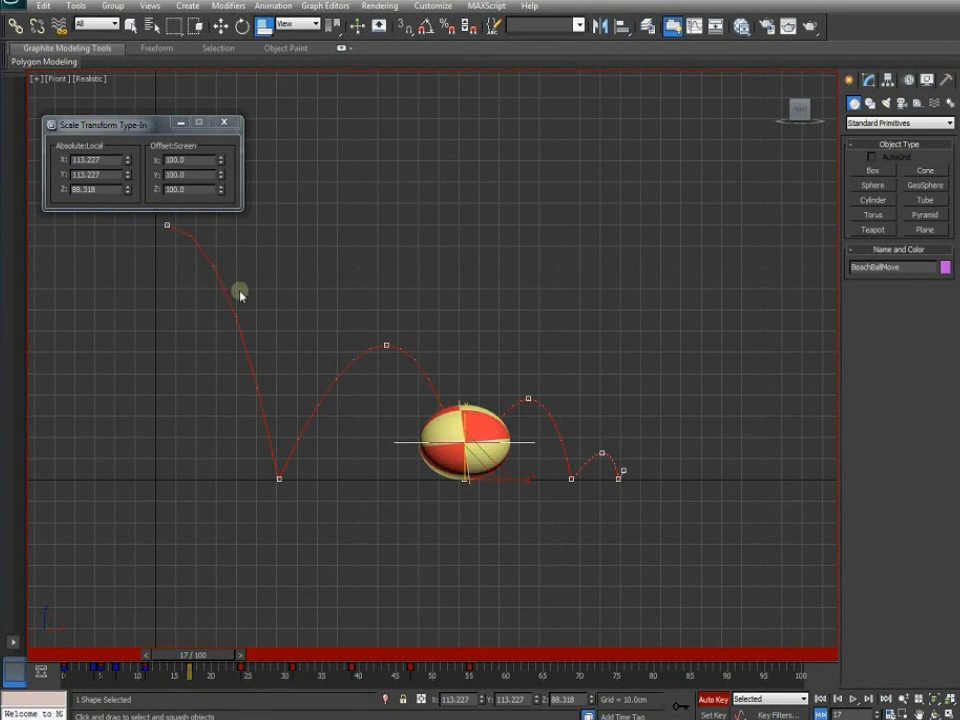
{"action": "left_click_drag", "start_coordinate": [215, 657], "coordinate": [216, 657]}
{"action": "left_click_drag", "start_coordinate": [110, 158], "coordinate": [45, 160]}
{"action": "type", "text": "100.0"}
{"action": "key", "text": "Tab"}
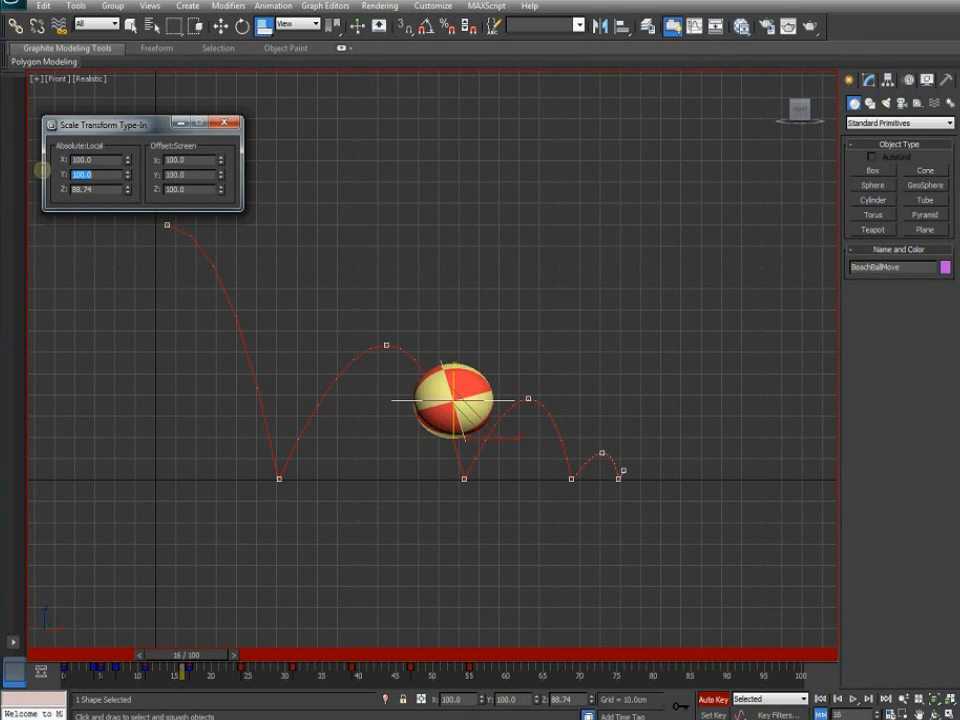
{"action": "left_click_drag", "start_coordinate": [93, 188], "coordinate": [60, 188]}
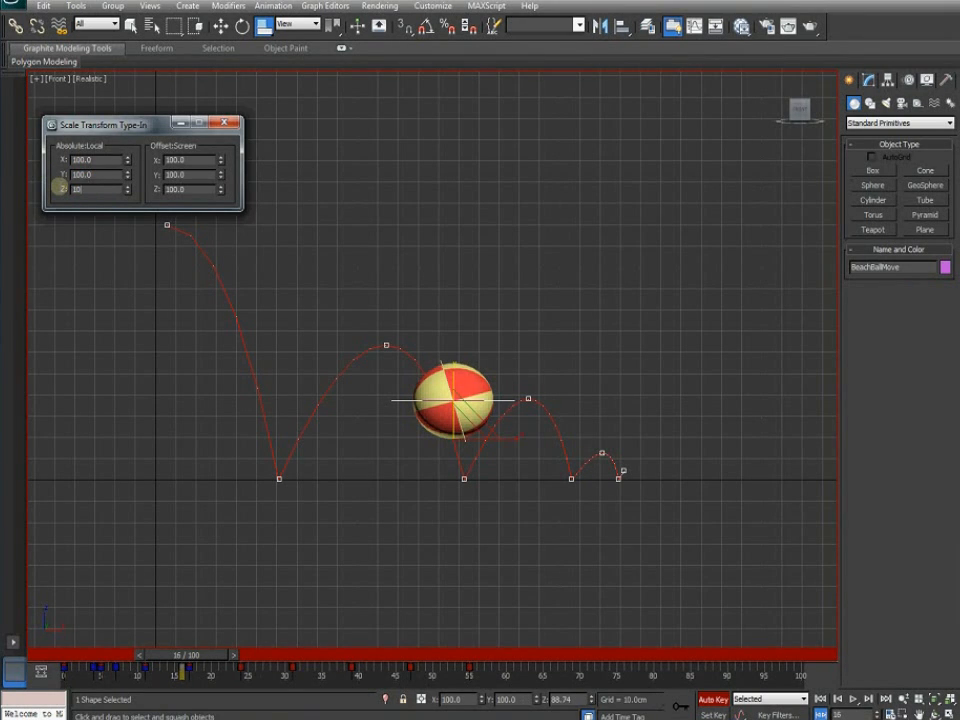
{"action": "key", "text": "Return"}
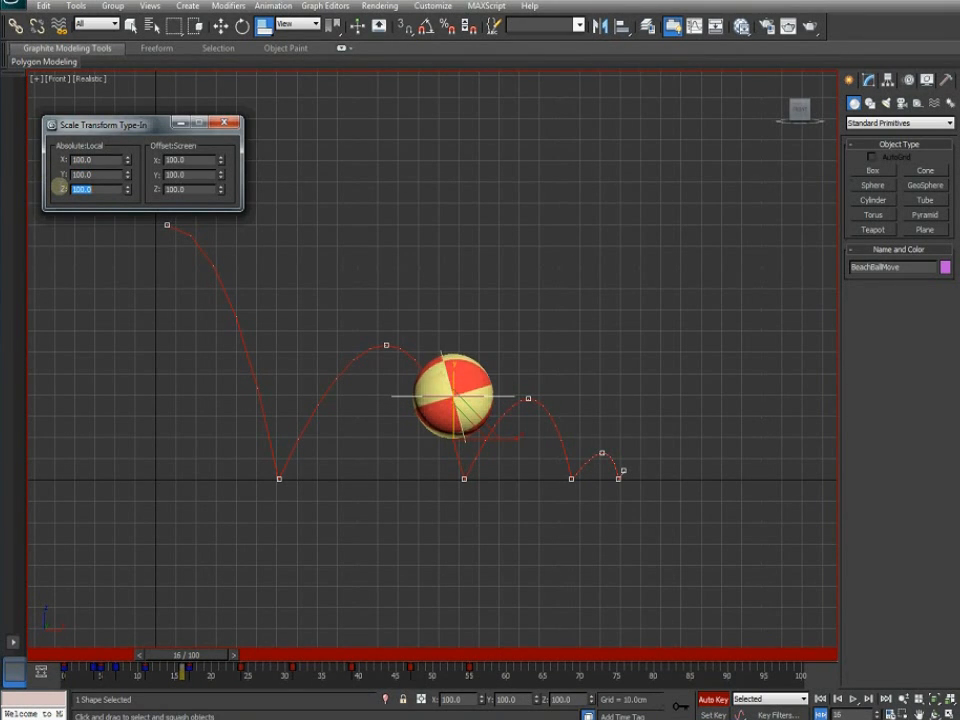
Stretch the ball taller and narrower at frame 19
{"action": "left_click", "coordinate": [218, 656]}
{"action": "left_click_drag", "start_coordinate": [218, 656], "coordinate": [242, 655]}
{"action": "key", "text": "r"}
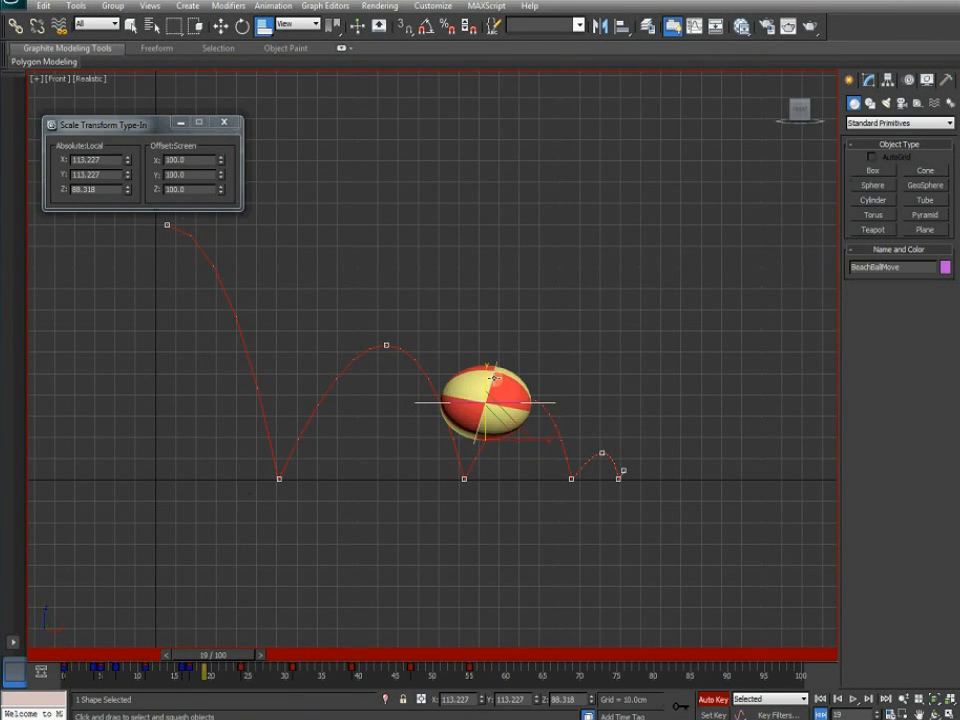
{"action": "left_click_drag", "start_coordinate": [486, 373], "coordinate": [486, 357]}
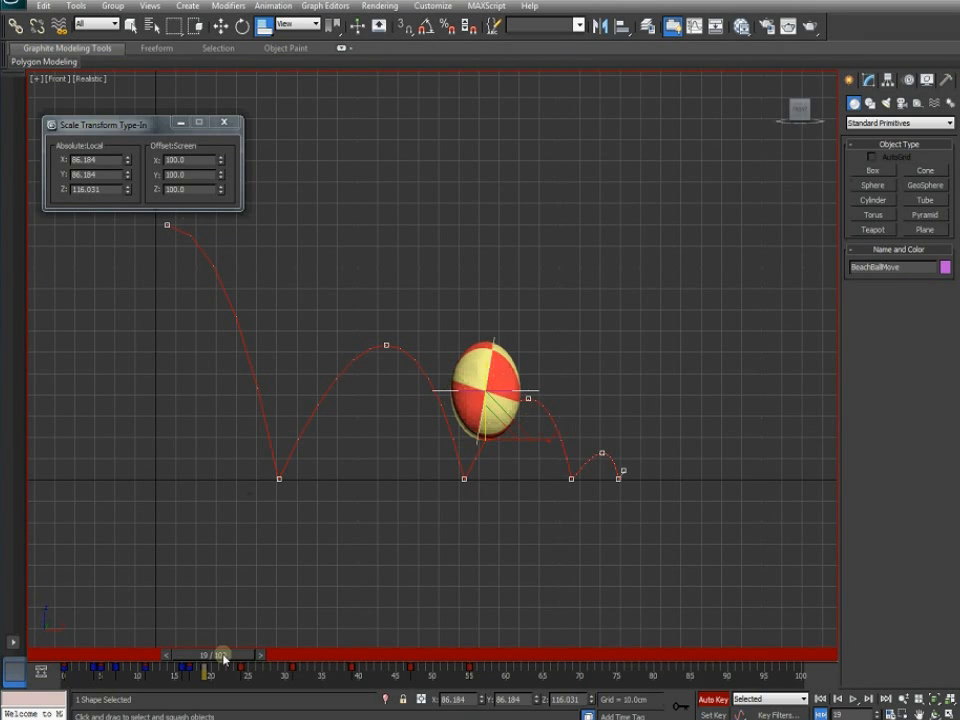
{"action": "mouse_move", "coordinate": [221, 656]}
{"action": "left_mouse_down"}
{"action": "mouse_move", "coordinate": [137, 660]}
{"action": "mouse_move", "coordinate": [235, 657]}
{"action": "mouse_move", "coordinate": [221, 657]}
{"action": "left_mouse_up"}
{"action": "key", "text": "r"}
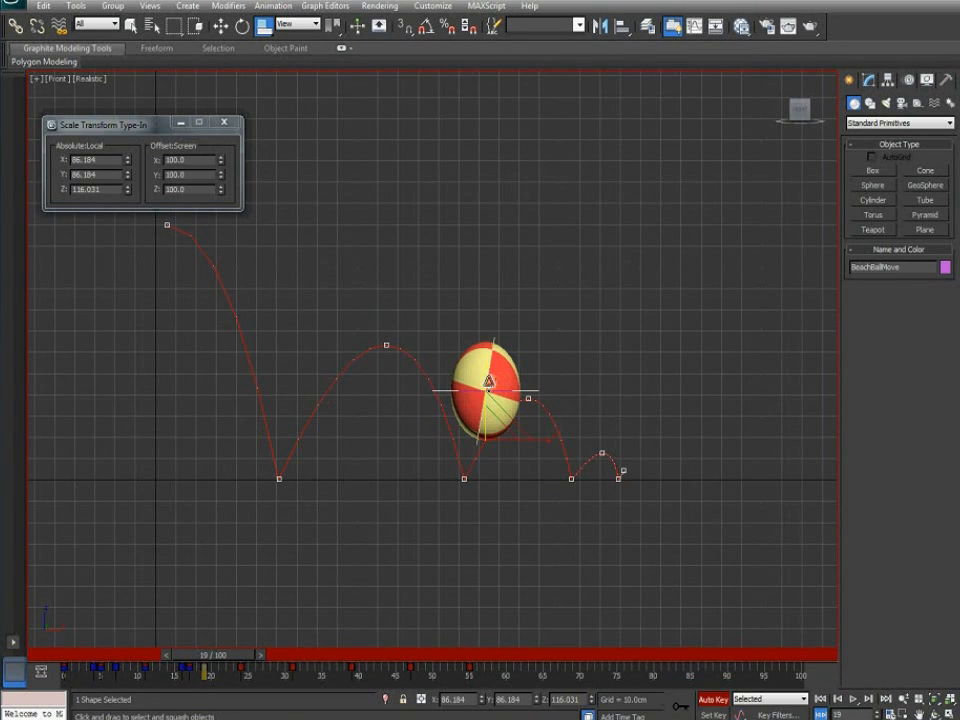
{"action": "left_click_drag", "start_coordinate": [485, 384], "coordinate": [486, 383]}
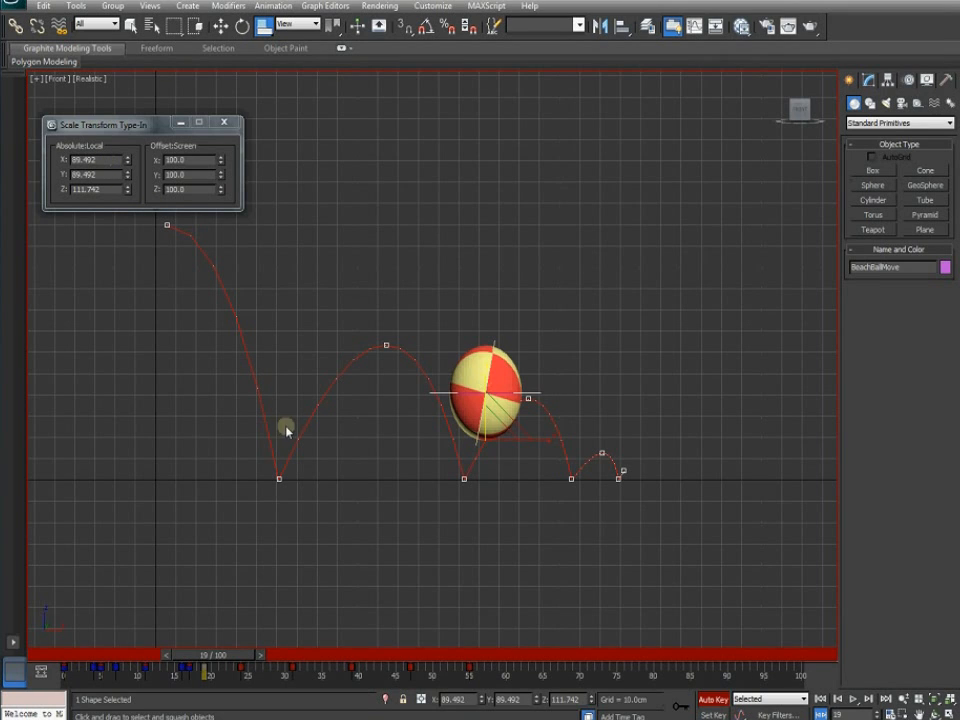
Set the ball's scale to 100 on all axes at frame 24 and scrub back to review
{"action": "left_click_drag", "start_coordinate": [221, 654], "coordinate": [262, 655]}
{"action": "left_click_drag", "start_coordinate": [111, 160], "coordinate": [58, 160]}
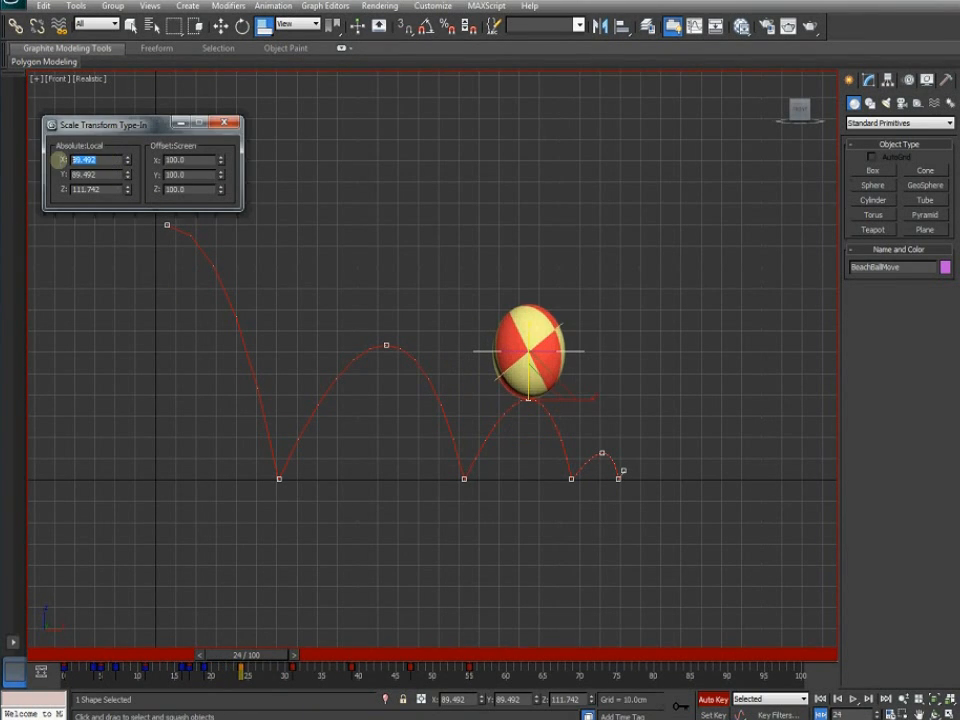
{"action": "type", "text": "100"}
{"action": "key", "text": "Return"}
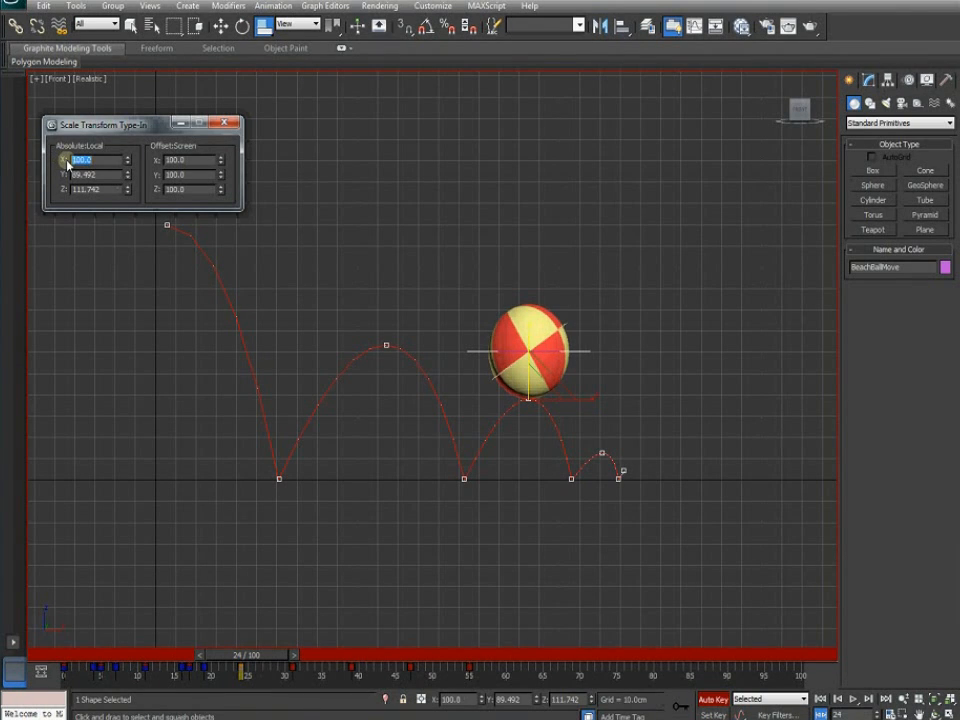
{"action": "left_click_drag", "start_coordinate": [105, 174], "coordinate": [45, 188]}
{"action": "type", "text": "1"}
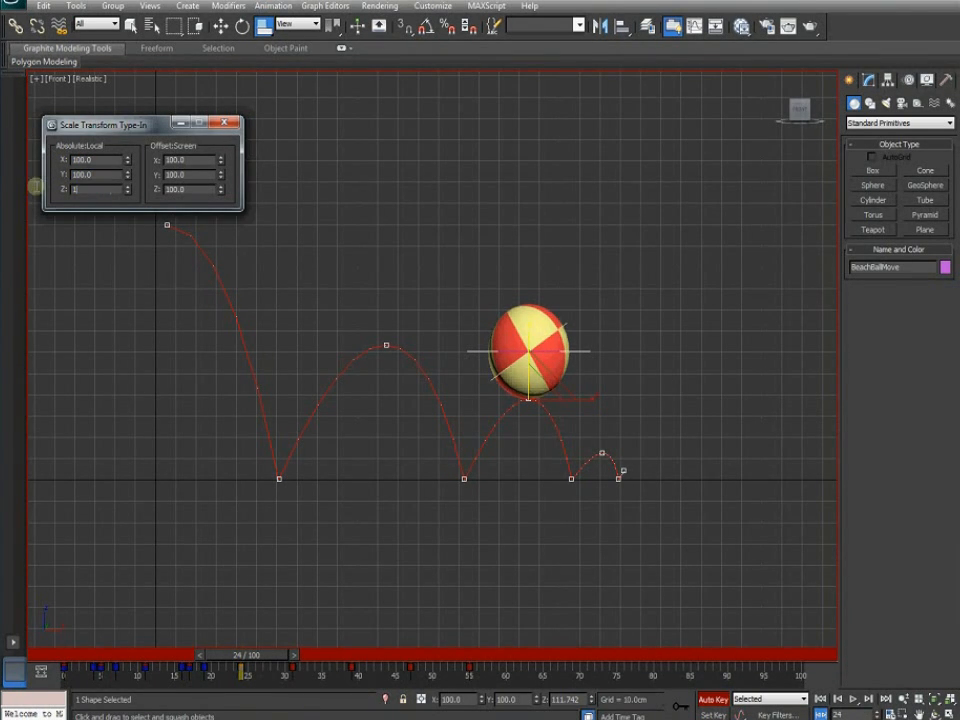
{"action": "type", "text": "00"}
{"action": "key", "text": "Return"}
{"action": "left_click_drag", "start_coordinate": [262, 655], "coordinate": [323, 658]}
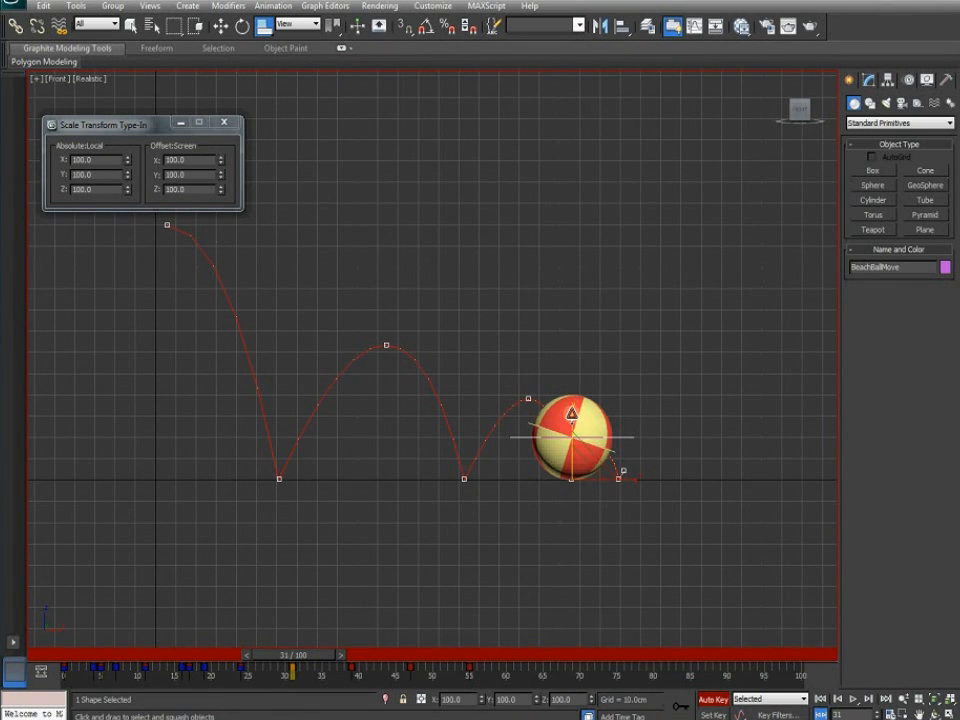
Squash the ball at frame 31's ground contact and key 100/100/100 scale at frame 30
{"action": "left_click_drag", "start_coordinate": [572, 413], "coordinate": [572, 419]}
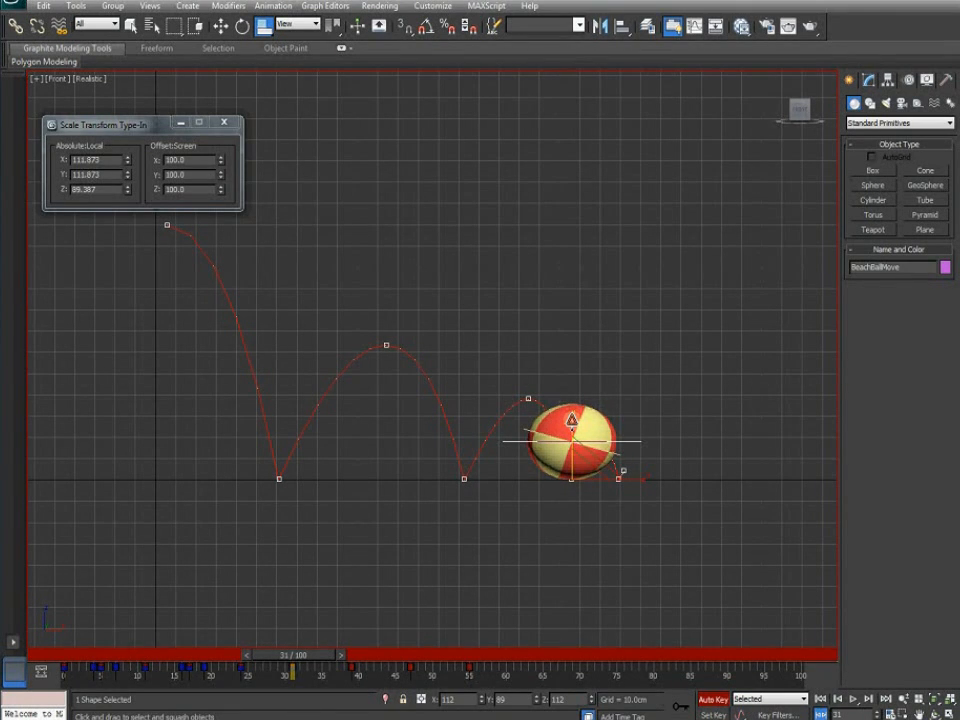
{"action": "left_click_drag", "start_coordinate": [572, 419], "coordinate": [572, 417]}
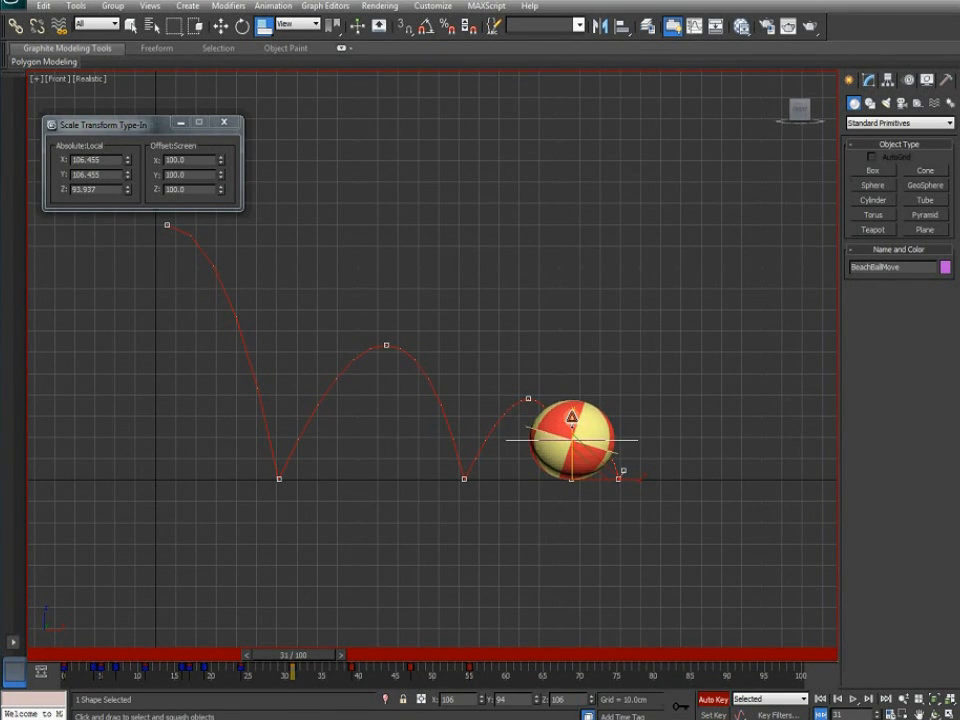
{"action": "left_click_drag", "start_coordinate": [328, 658], "coordinate": [322, 660]}
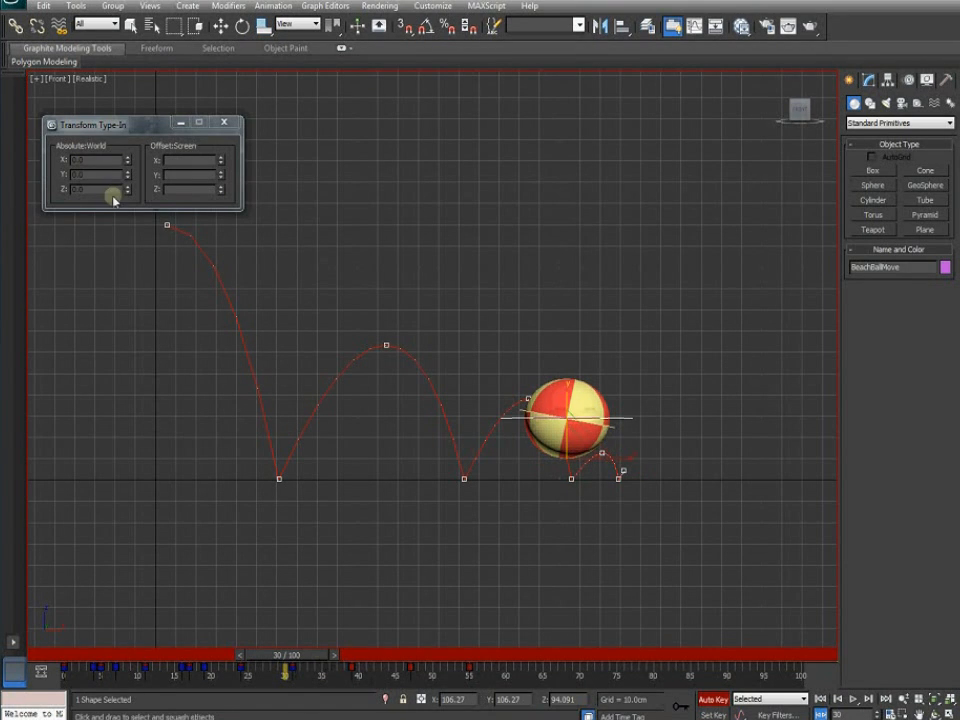
{"action": "key", "text": "r"}
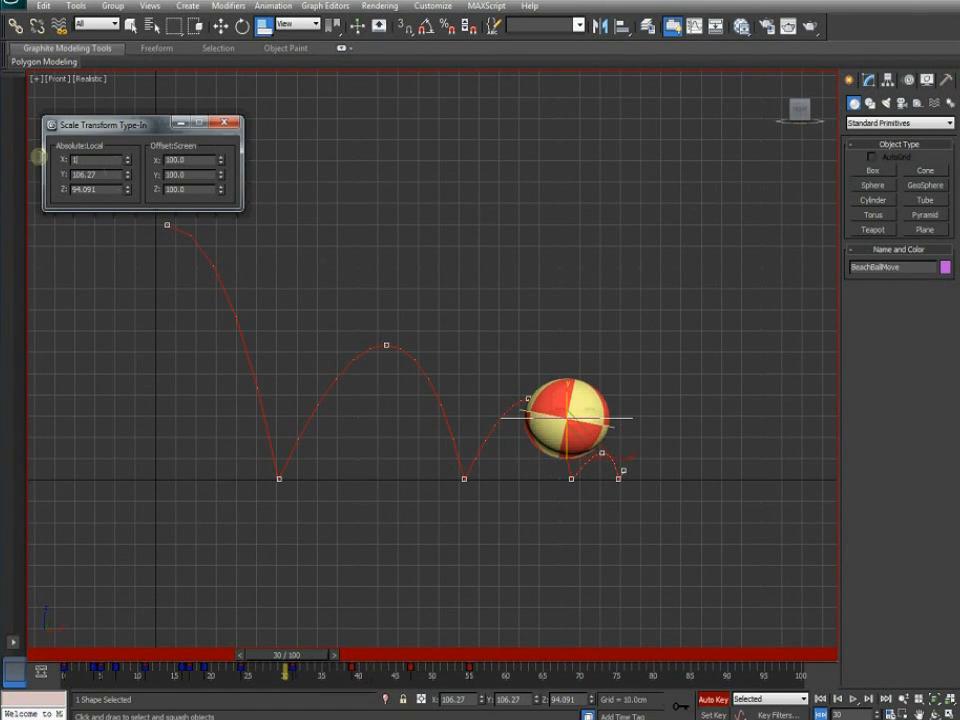
{"action": "key", "text": "Return"}
{"action": "left_click_drag", "start_coordinate": [104, 175], "coordinate": [48, 168]}
{"action": "type", "text": "100"}
{"action": "key", "text": "Return"}
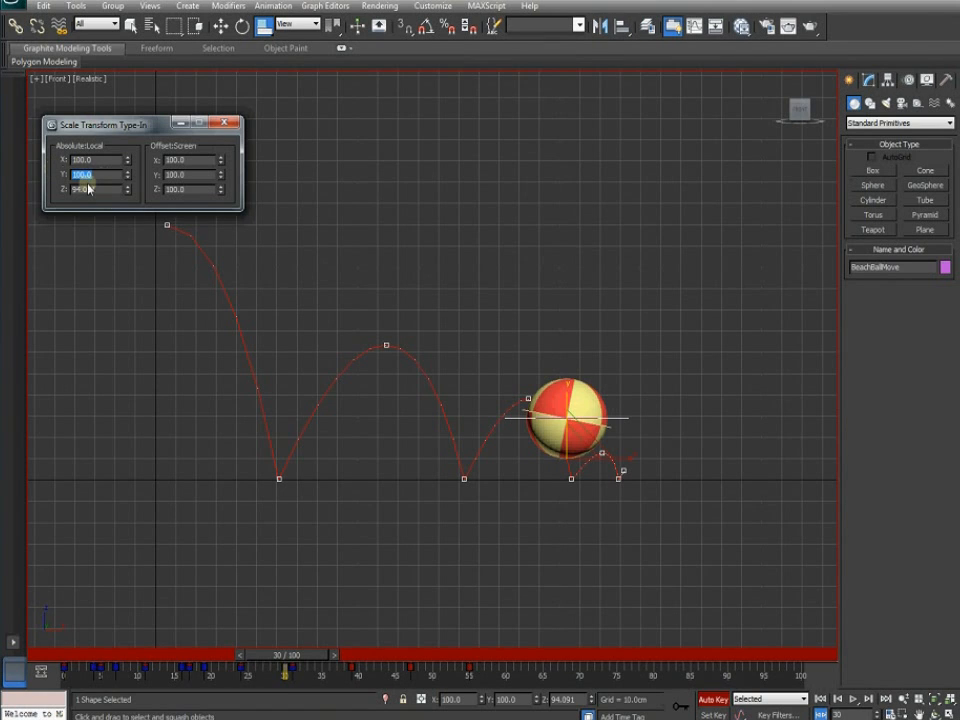
{"action": "left_click_drag", "start_coordinate": [107, 189], "coordinate": [61, 189]}
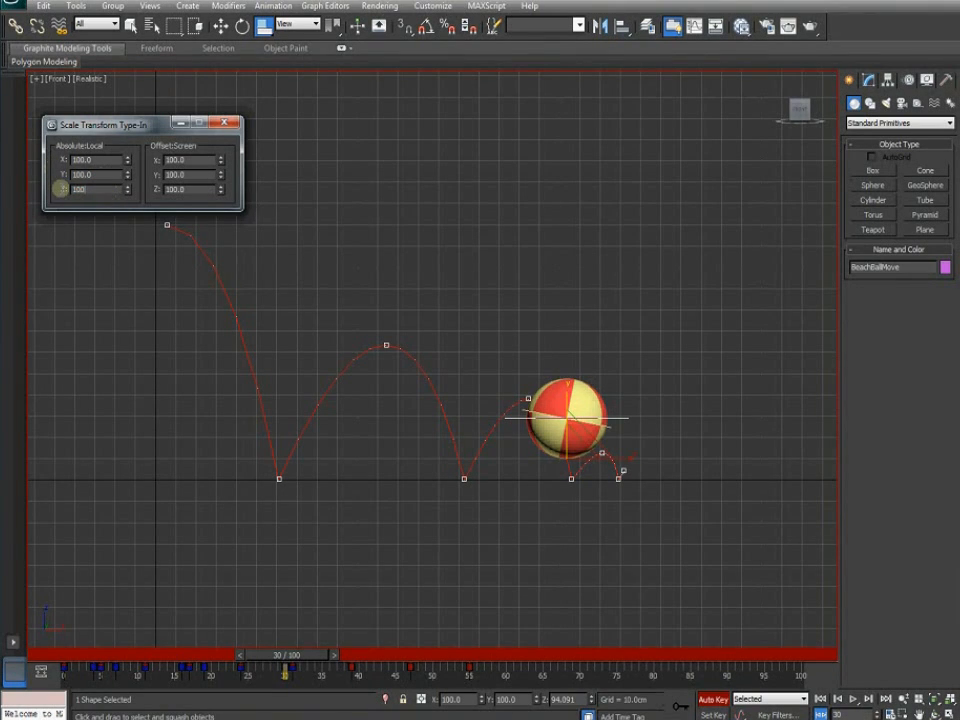
{"action": "key", "text": "Return"}
Stretch the ball taller and narrower at frame 33
{"action": "left_click_drag", "start_coordinate": [311, 656], "coordinate": [335, 662]}
{"action": "key", "text": "r"}
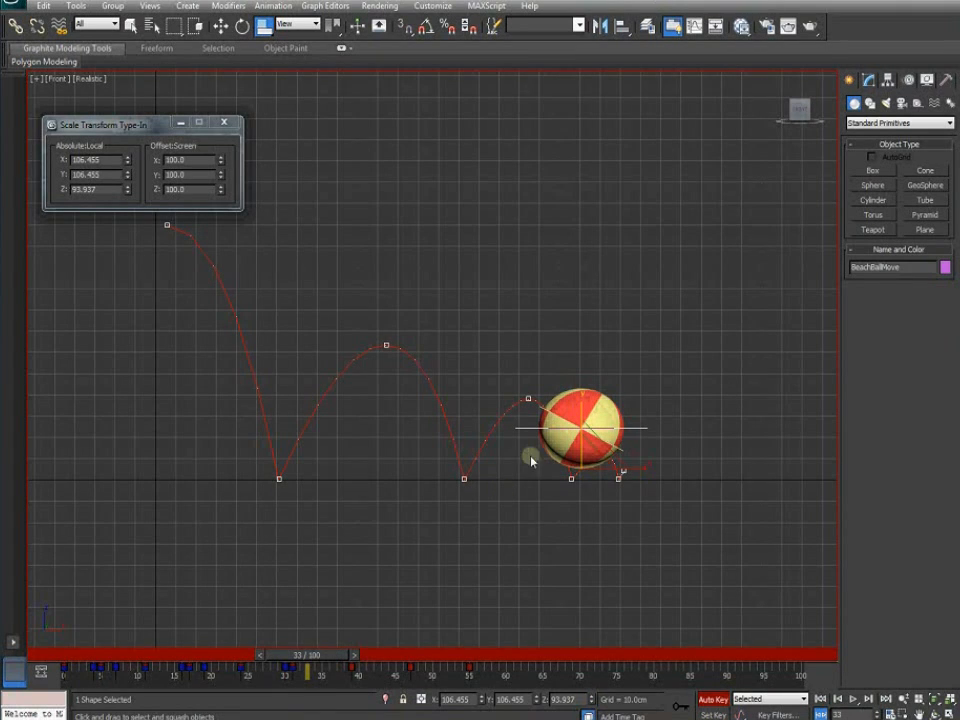
{"action": "mouse_move", "coordinate": [313, 657]}
{"action": "left_mouse_down"}
{"action": "mouse_move", "coordinate": [217, 659]}
{"action": "mouse_move", "coordinate": [320, 660]}
{"action": "left_mouse_up"}
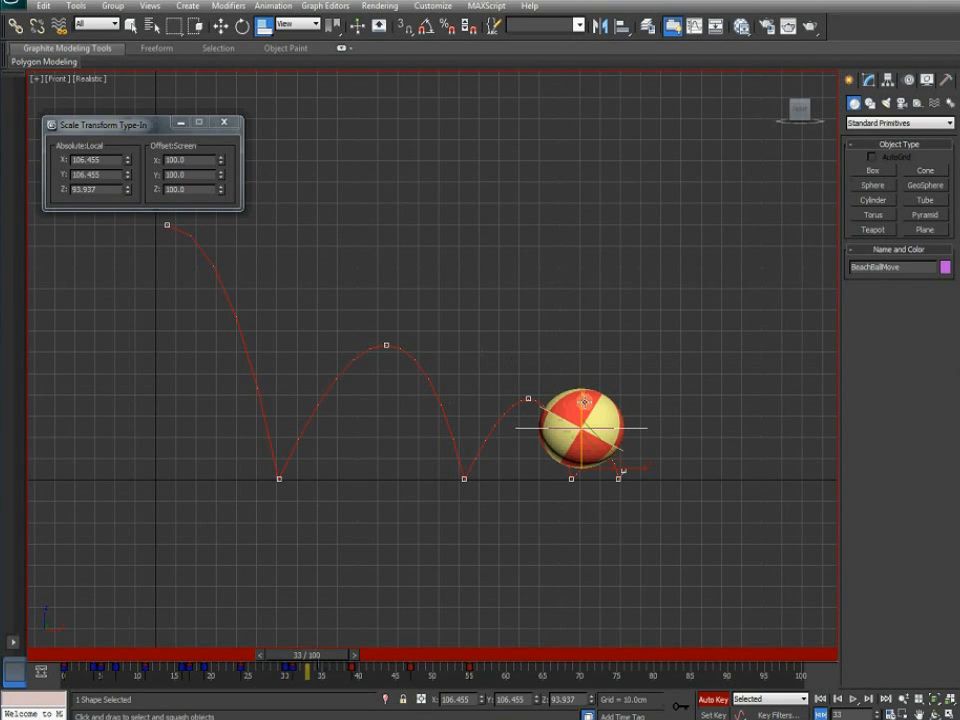
{"action": "left_click_drag", "start_coordinate": [584, 399], "coordinate": [584, 395]}
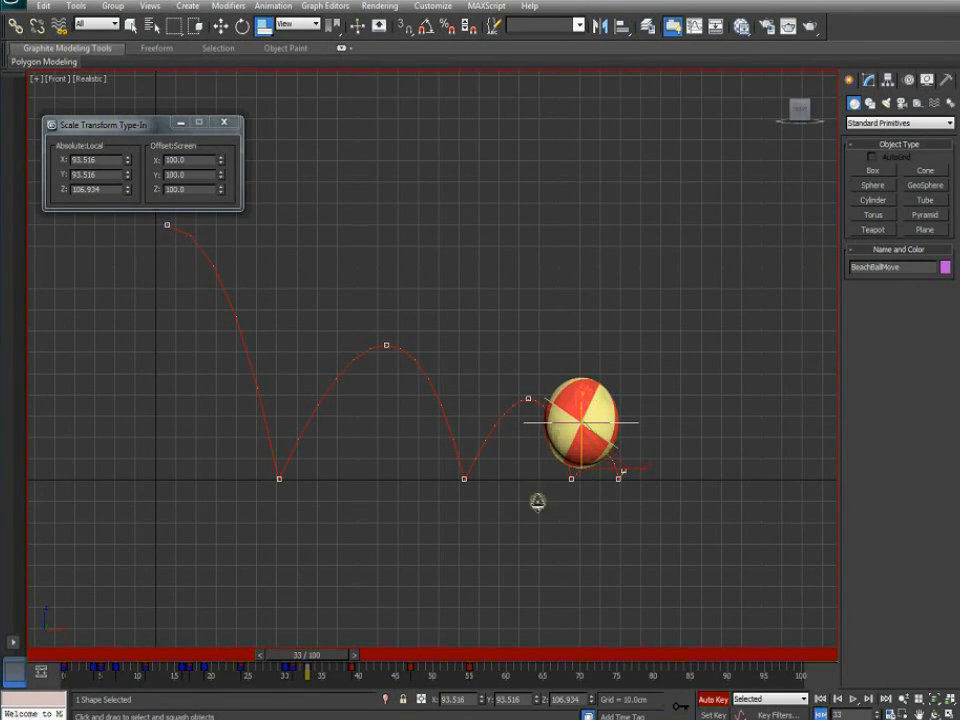
Reset the ball's X, Y and Z scale to 100 at frame 39
{"action": "left_click_drag", "start_coordinate": [329, 660], "coordinate": [364, 657]}
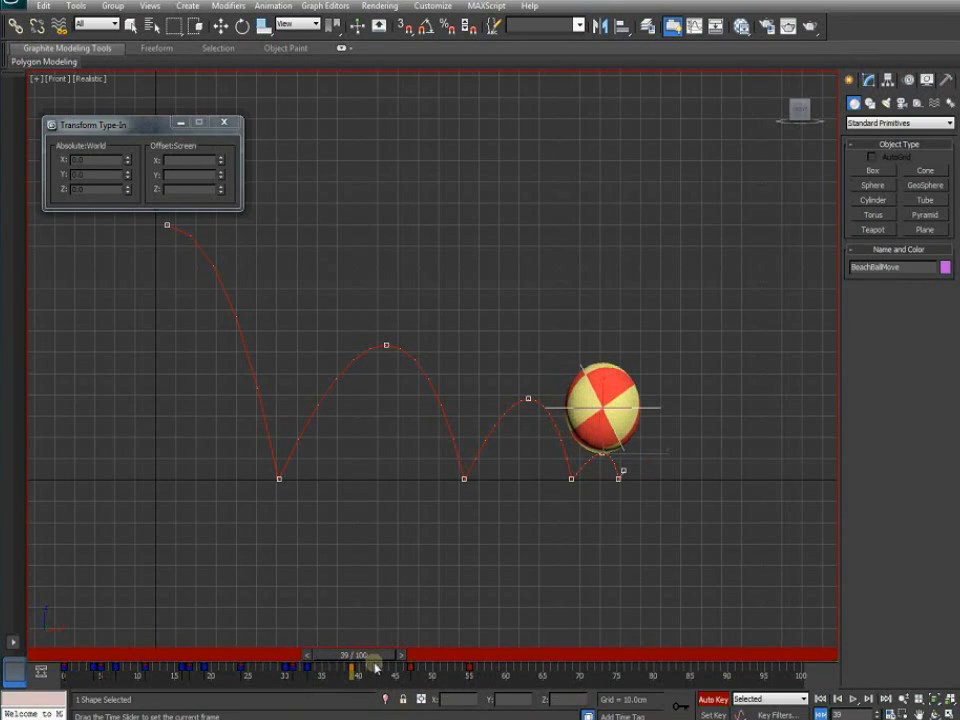
{"action": "double_click", "coordinate": [100, 160]}
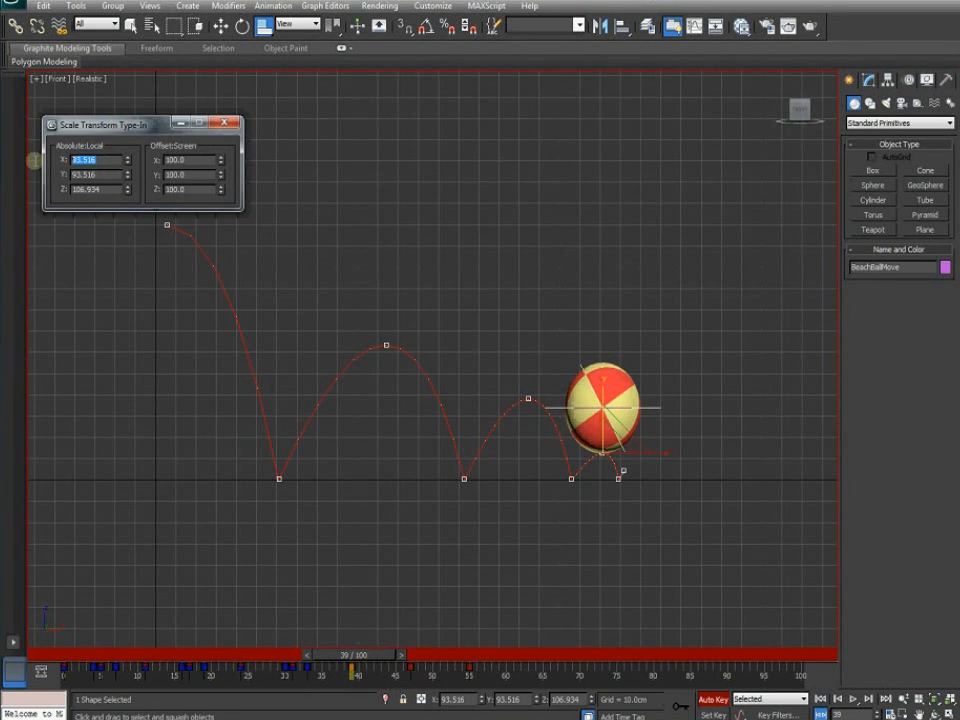
{"action": "key", "text": "Return"}
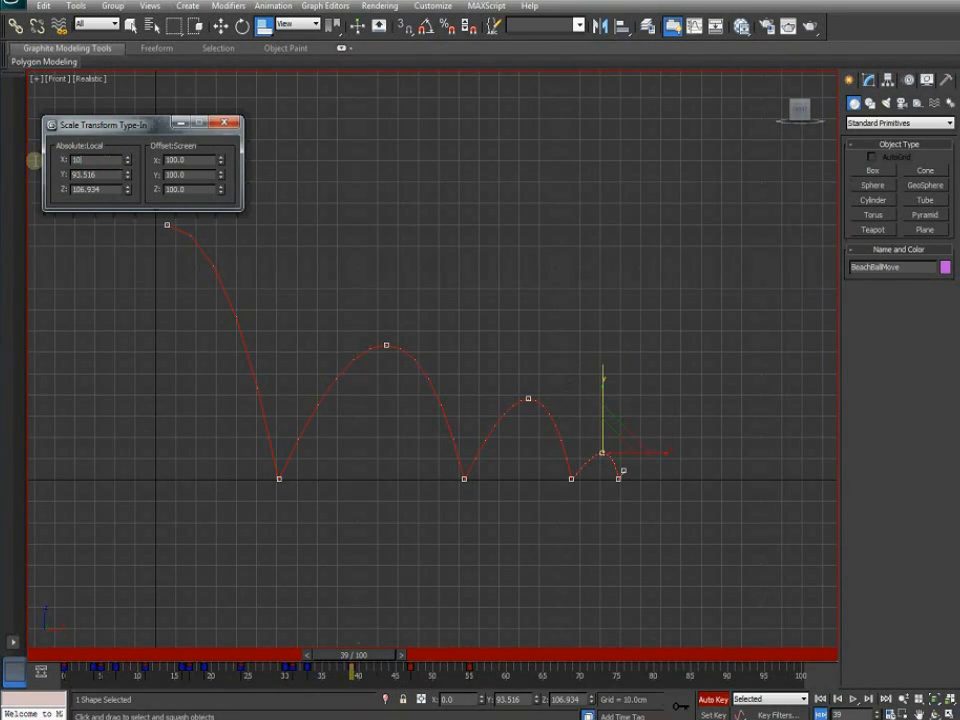
{"action": "key", "text": "Return"}
{"action": "double_click", "coordinate": [92, 174]}
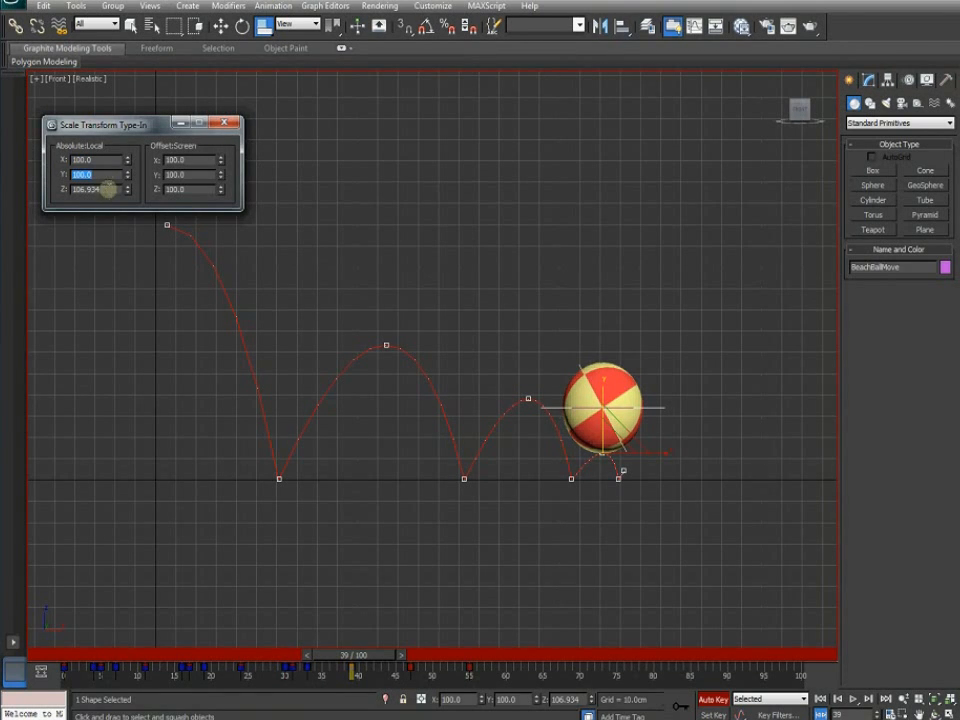
{"action": "double_click", "coordinate": [107, 189]}
{"action": "key", "text": "Return"}
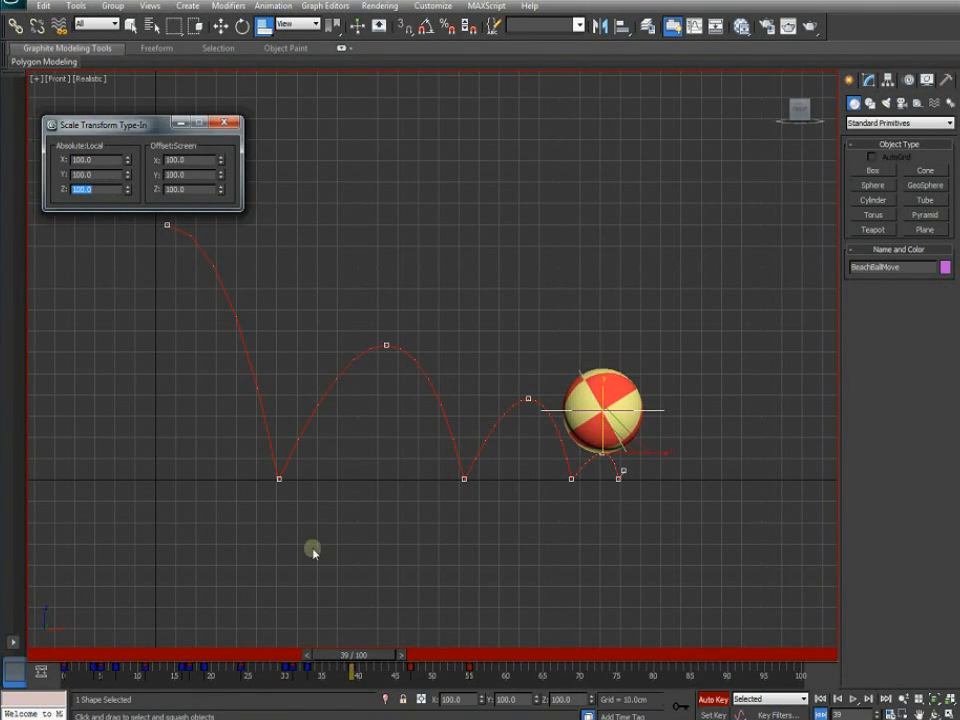
Squash the ball wider at frame 31, then reset its X and Z scale to 100 at frame 46
{"action": "left_click_drag", "start_coordinate": [370, 660], "coordinate": [428, 658]}
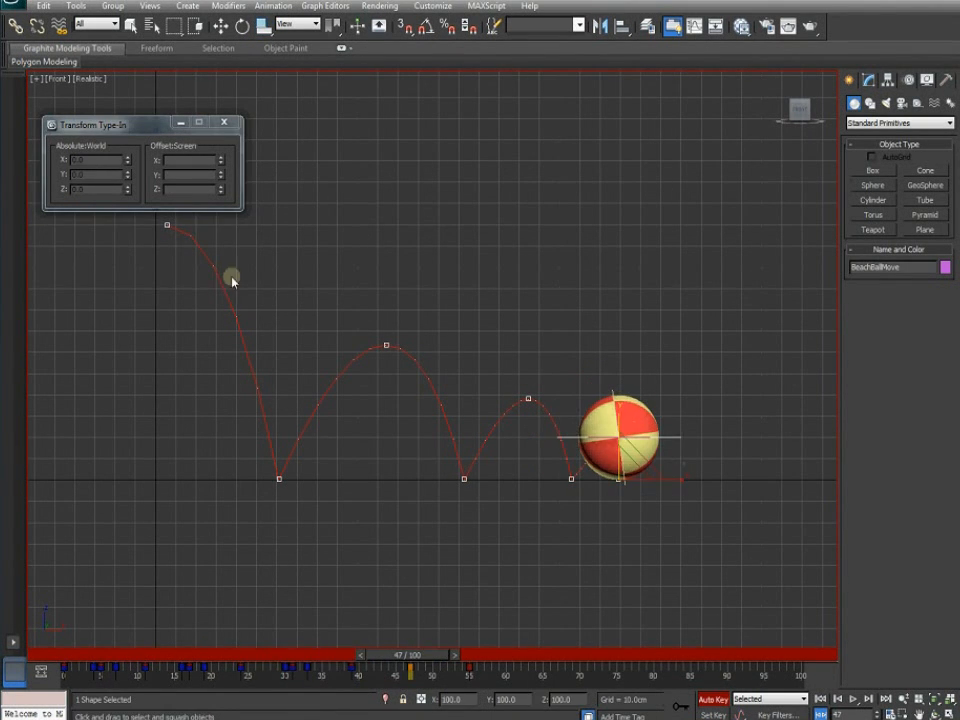
{"action": "left_click_drag", "start_coordinate": [620, 409], "coordinate": [620, 412]}
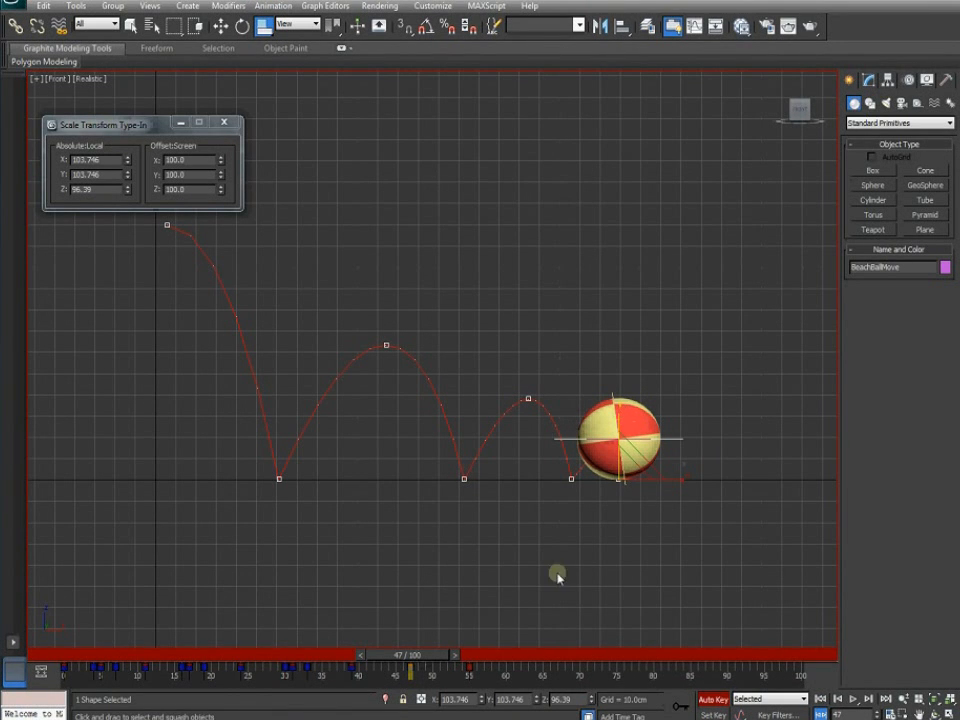
{"action": "left_click_drag", "start_coordinate": [428, 655], "coordinate": [402, 655]}
{"action": "left_click_drag", "start_coordinate": [122, 160], "coordinate": [54, 189]}
{"action": "type", "text": "100"}
{"action": "key", "text": "Return"}
{"action": "type", "text": "10"}
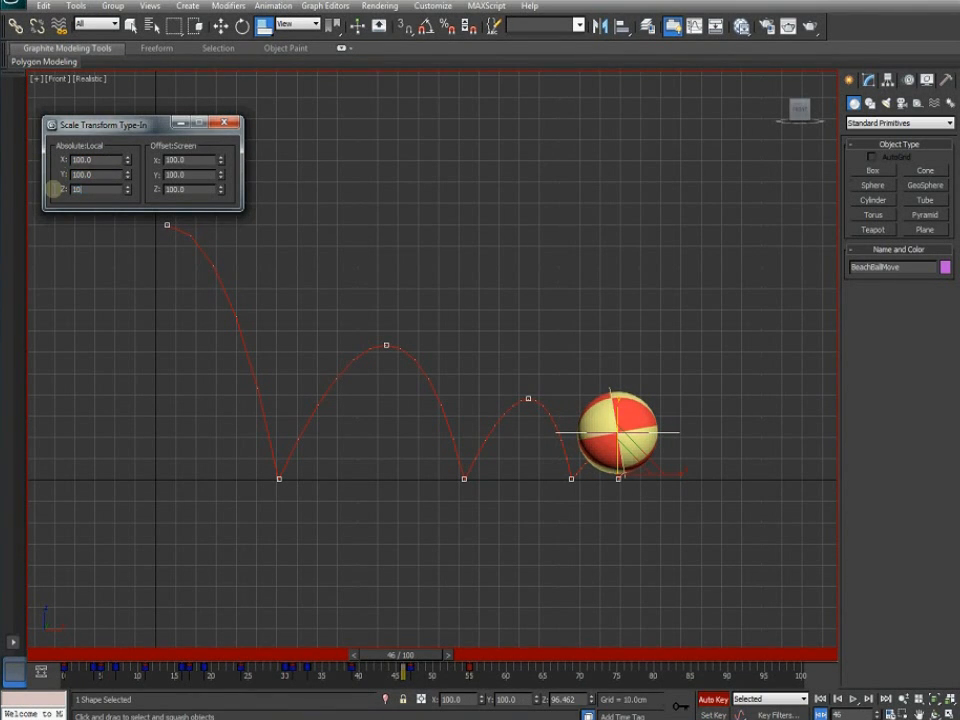
{"action": "key", "text": "Return"}
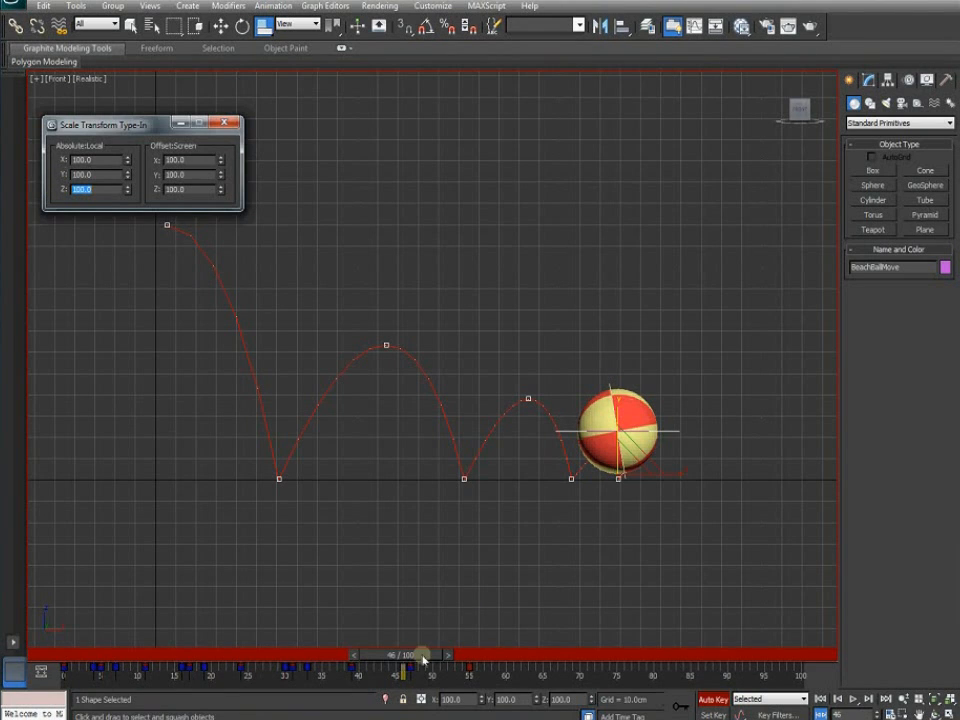
Stretch the ball slightly taller at frame 49, then reset X and Z scale to 100 at frame 55
{"action": "left_click_drag", "start_coordinate": [423, 657], "coordinate": [446, 654]}
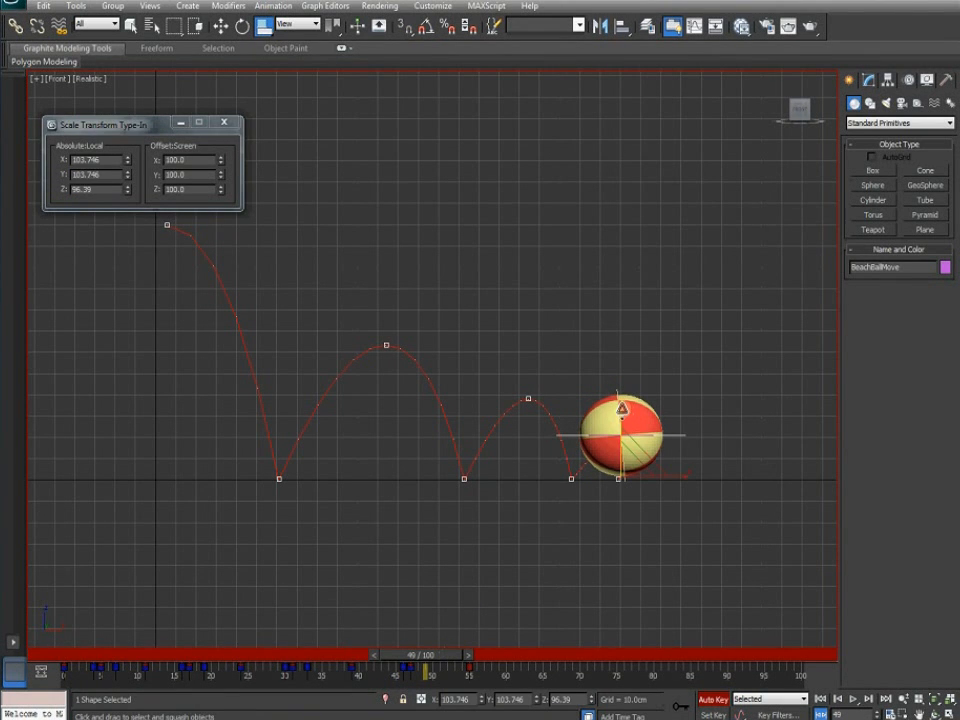
{"action": "left_click_drag", "start_coordinate": [622, 408], "coordinate": [621, 405]}
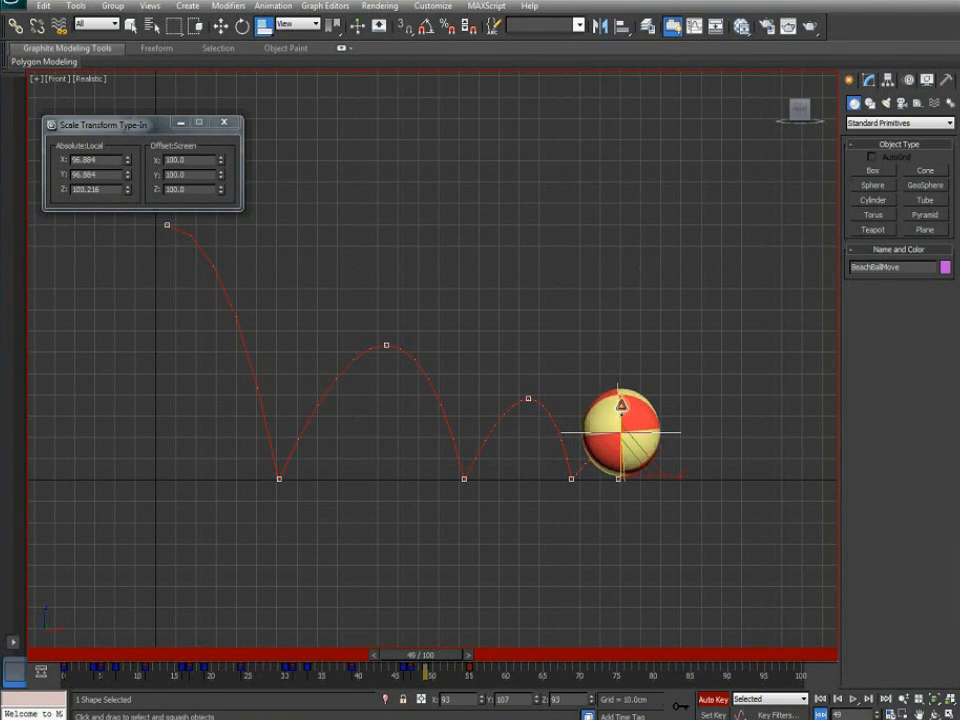
{"action": "left_click_drag", "start_coordinate": [461, 654], "coordinate": [493, 660]}
{"action": "left_click", "coordinate": [497, 656]}
{"action": "key", "text": "r"}
{"action": "left_click_drag", "start_coordinate": [116, 159], "coordinate": [50, 174]}
{"action": "key", "text": "Return"}
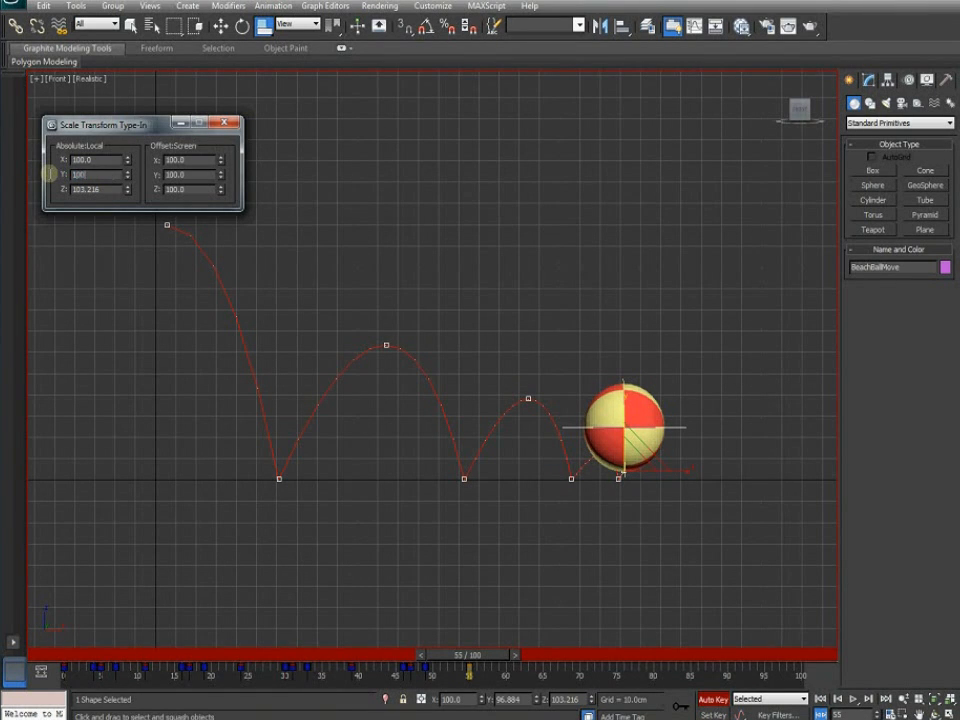
{"action": "left_click_drag", "start_coordinate": [116, 189], "coordinate": [25, 187]}
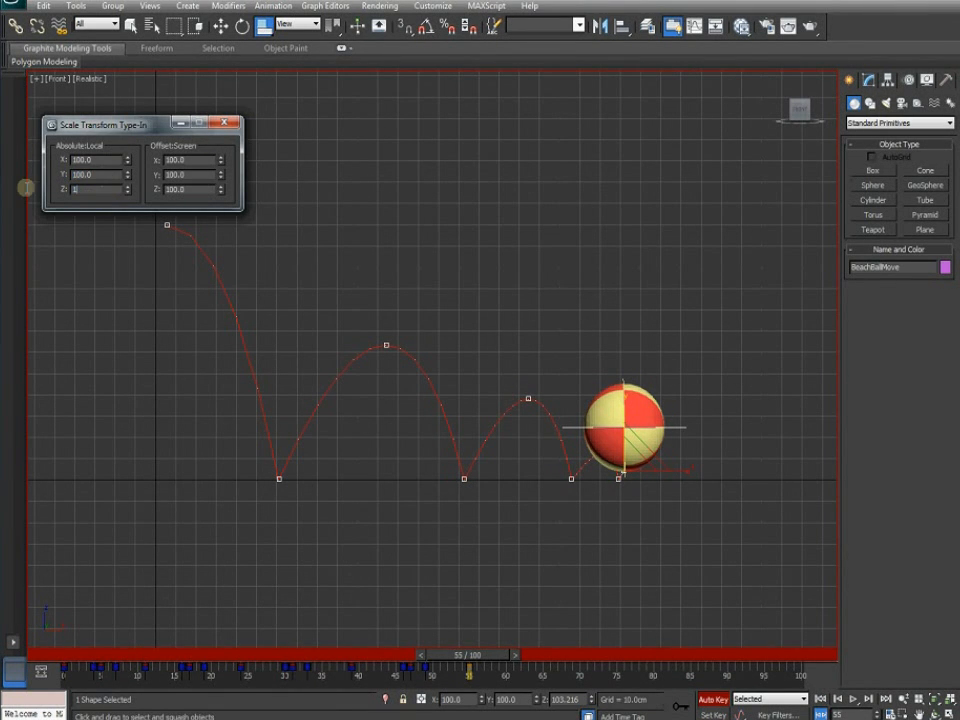
{"action": "key", "text": "Return"}
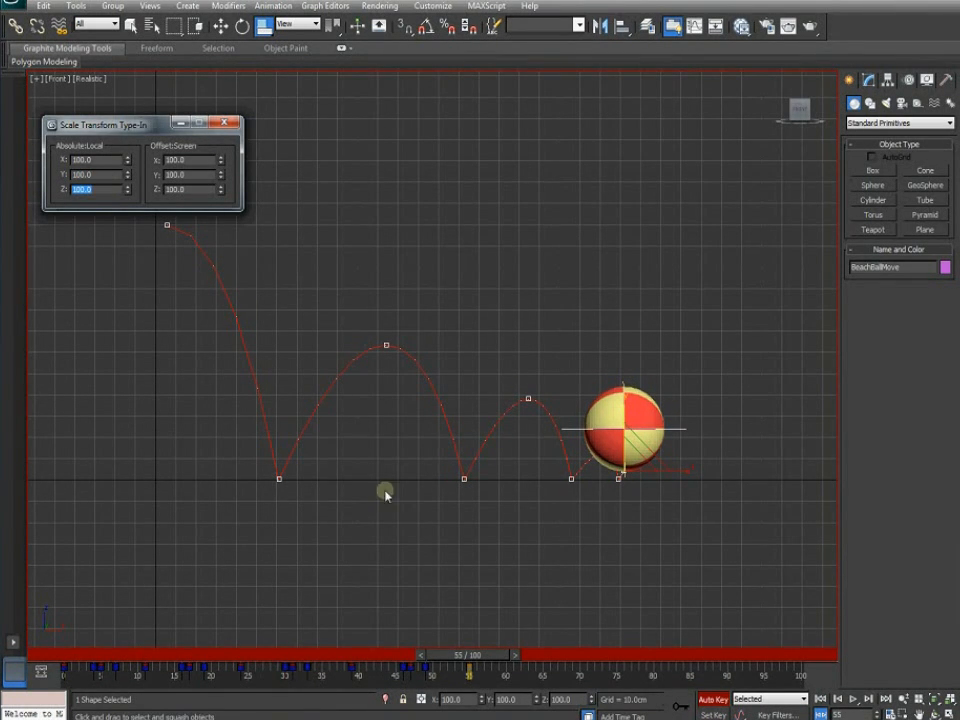
Rewind to frame 0, close the Scale Type-In, and hide the Controls layer
{"action": "left_click_drag", "start_coordinate": [455, 655], "coordinate": [45, 652]}
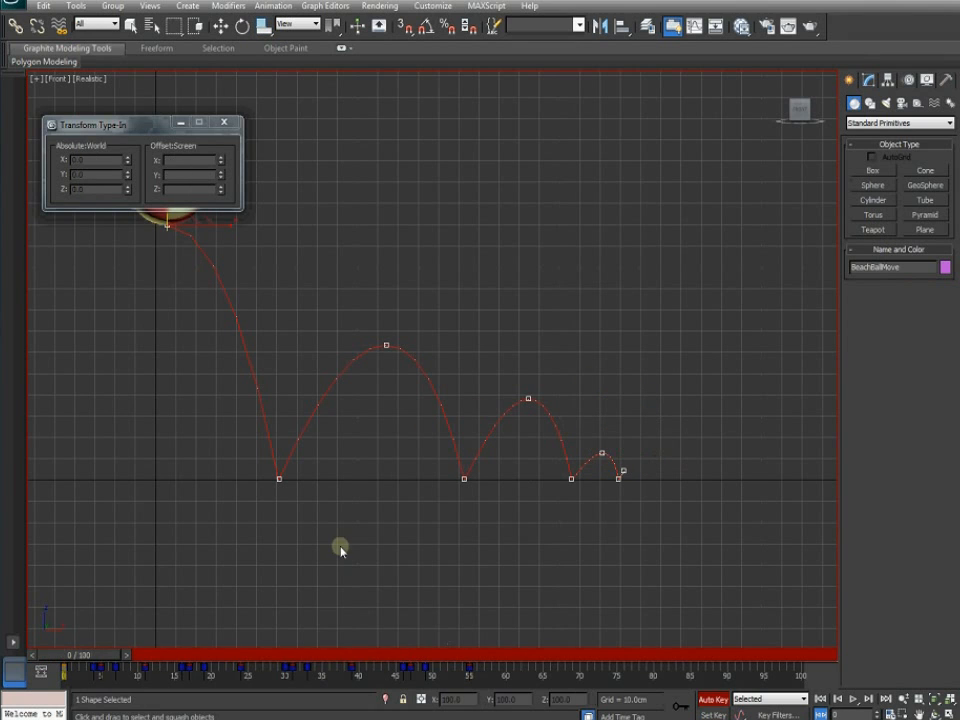
{"action": "left_click", "coordinate": [222, 123]}
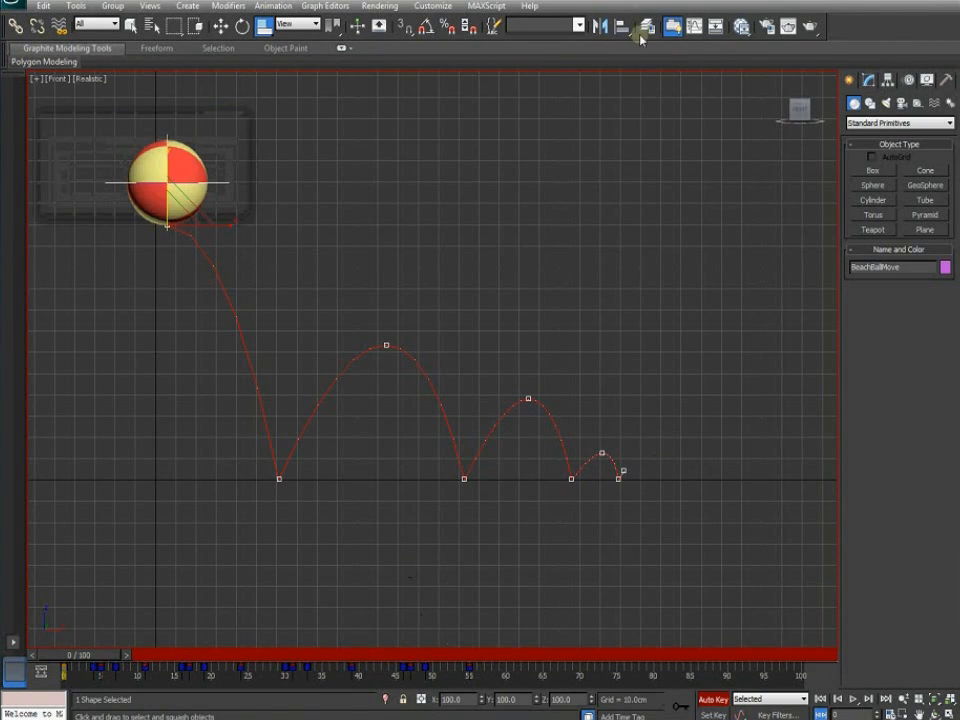
{"action": "left_click", "coordinate": [646, 28]}
{"action": "left_click", "coordinate": [288, 218]}
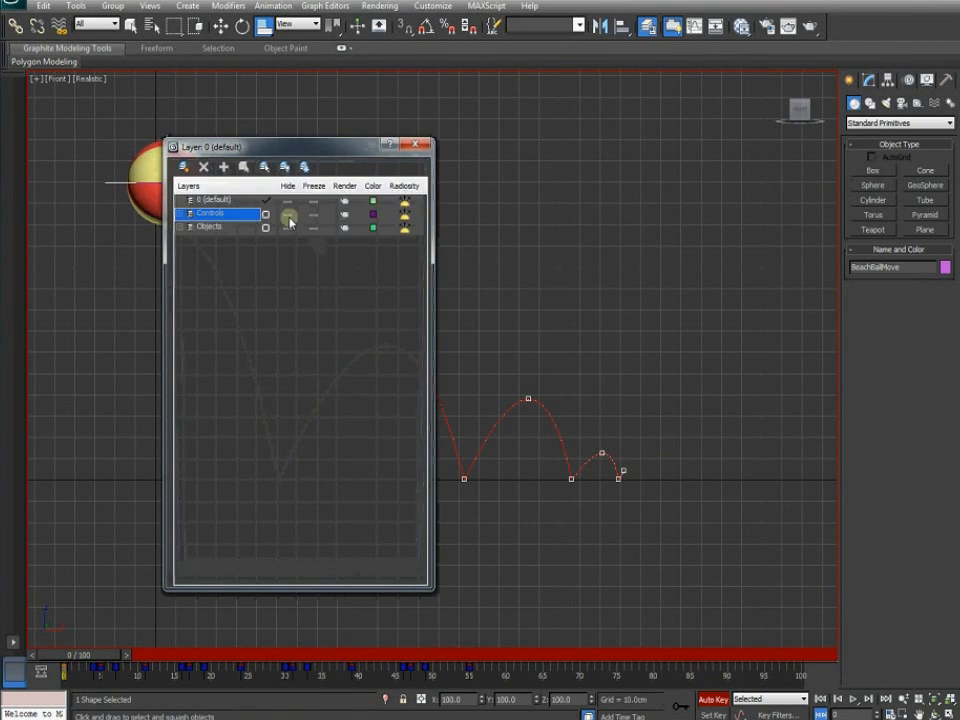
{"action": "left_click", "coordinate": [418, 147]}
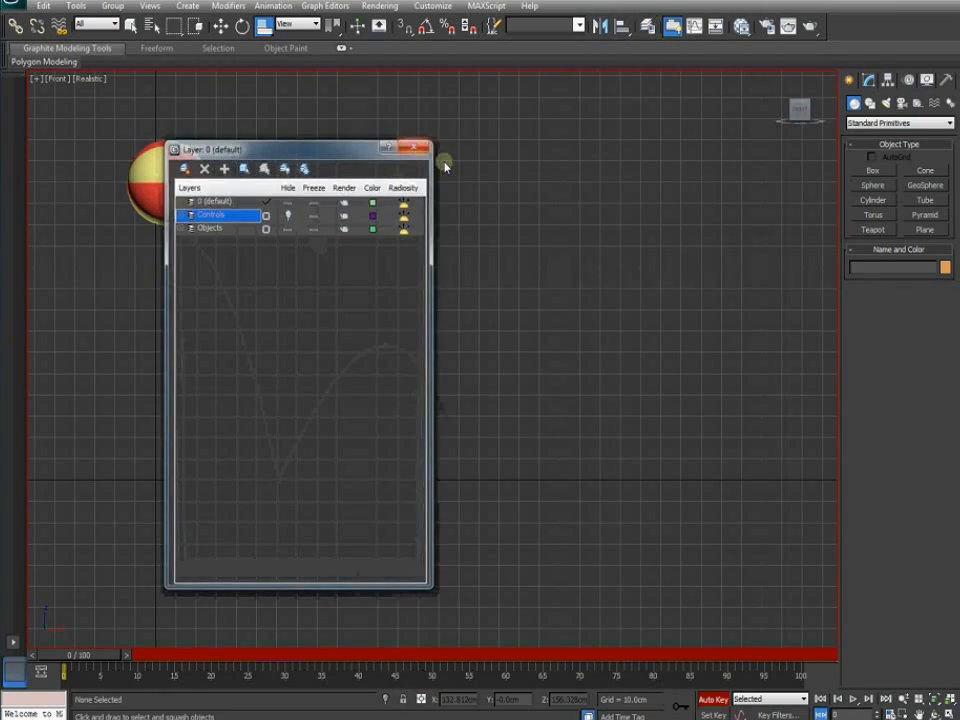
Maximize the Perspective view, play and scrub the bounce, and orbit to view the ground
{"action": "left_click", "coordinate": [950, 711]}
{"action": "left_click", "coordinate": [610, 545]}
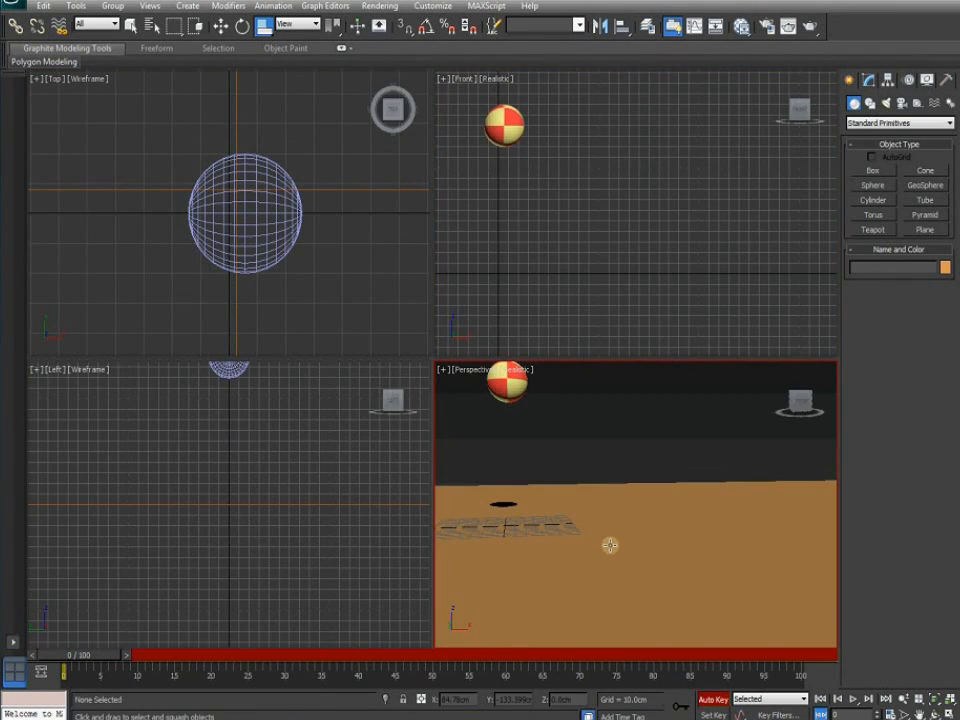
{"action": "key", "text": "alt+w"}
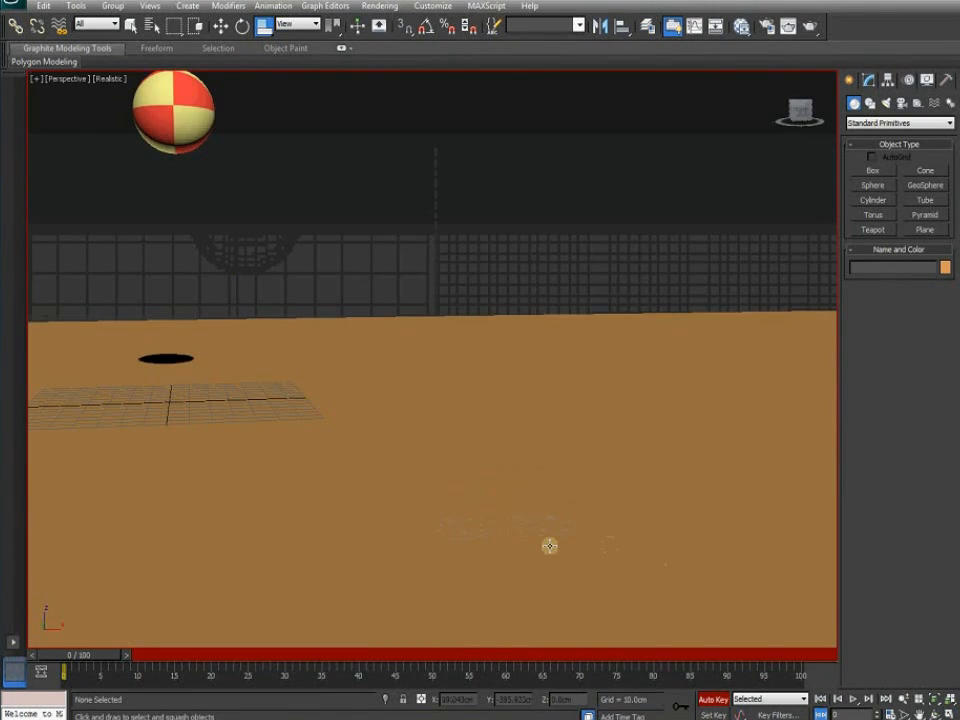
{"action": "left_click", "coordinate": [853, 699]}
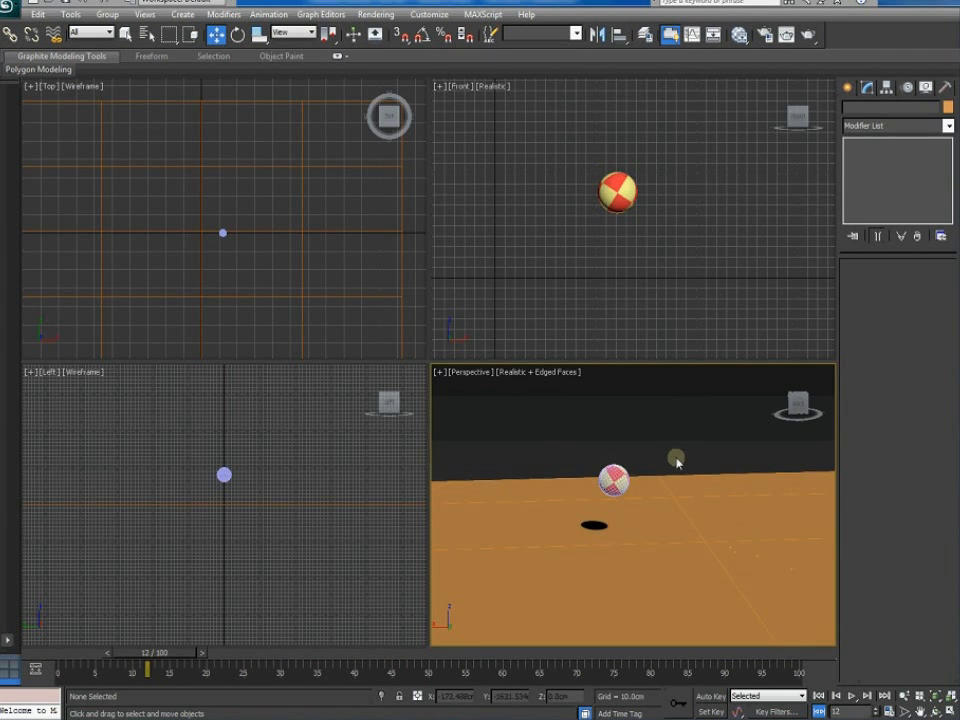
{"action": "left_click_drag", "start_coordinate": [150, 657], "coordinate": [62, 668]}
{"action": "key", "text": "w"}
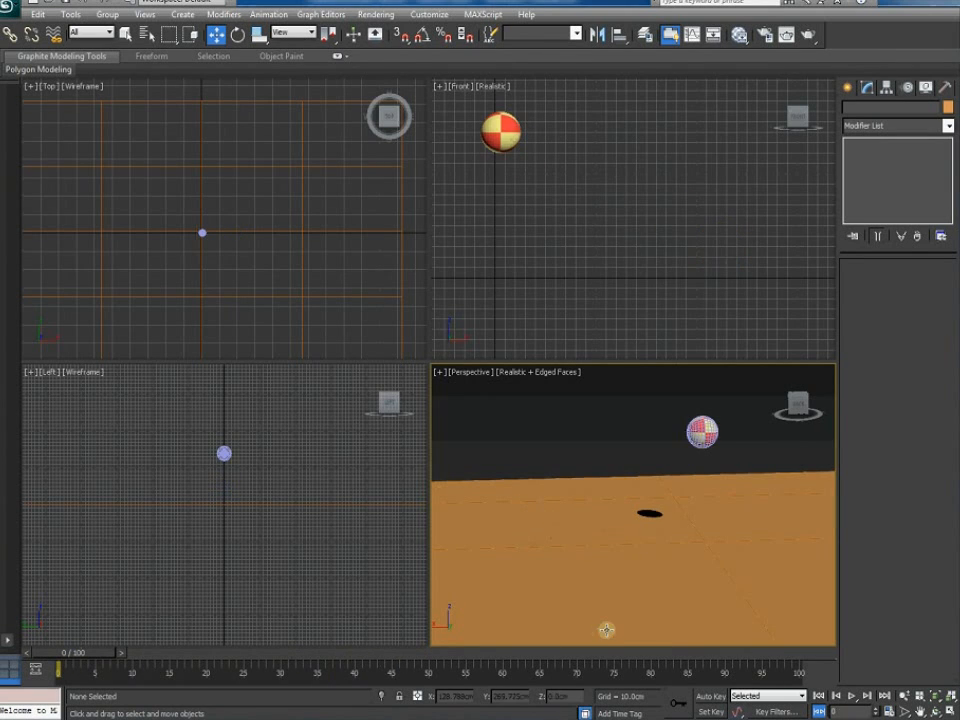
{"action": "middle_click_drag", "start_coordinate": [565, 580], "coordinate": [645, 582], "text": "alt"}
{"action": "scroll", "coordinate": [627, 596], "scroll_direction": "up", "scroll_amount": 6}
{"action": "left_click_drag", "start_coordinate": [129, 650], "coordinate": [60, 656]}
{"action": "key", "text": "w"}
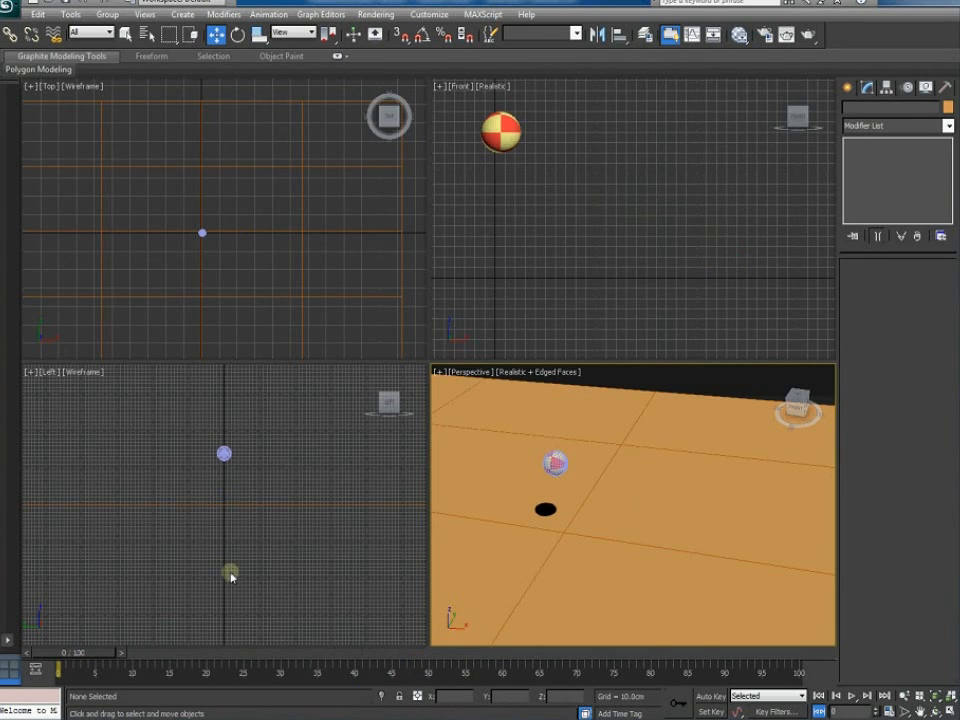
Create a target camera in the Top view, aimed into the scene
{"action": "left_click", "coordinate": [847, 90]}
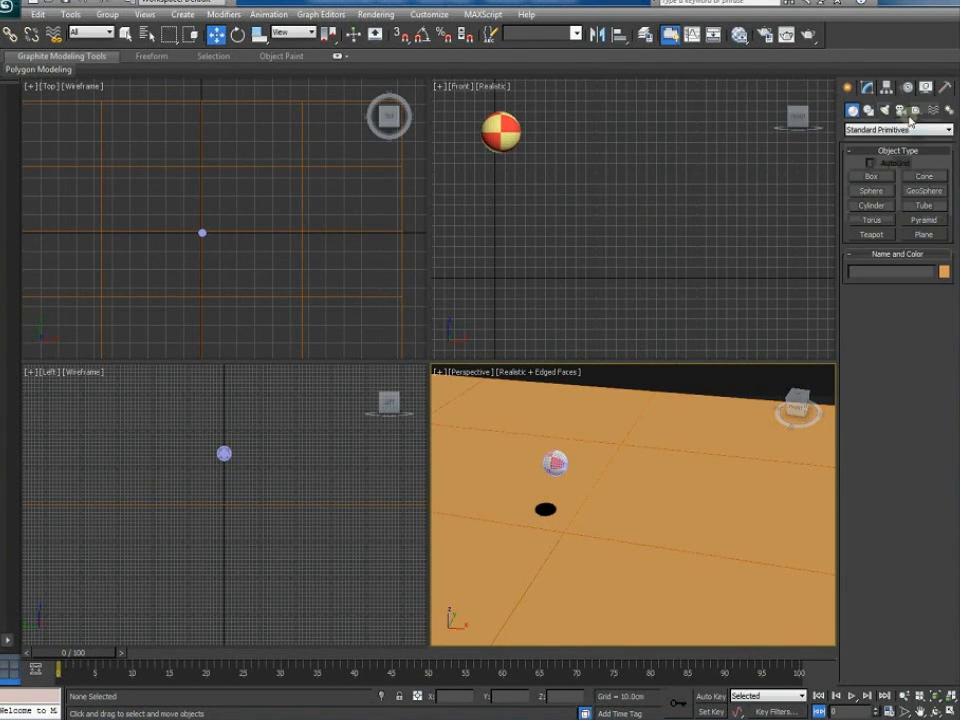
{"action": "left_click", "coordinate": [900, 110]}
{"action": "left_click", "coordinate": [871, 176]}
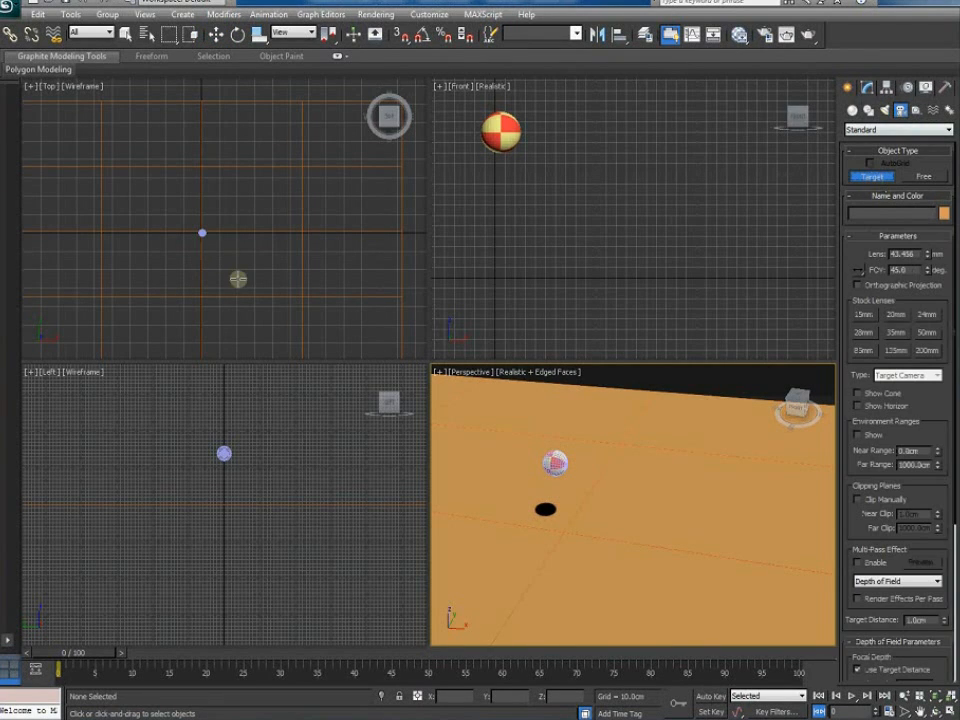
{"action": "left_click_drag", "start_coordinate": [237, 287], "coordinate": [202, 233]}
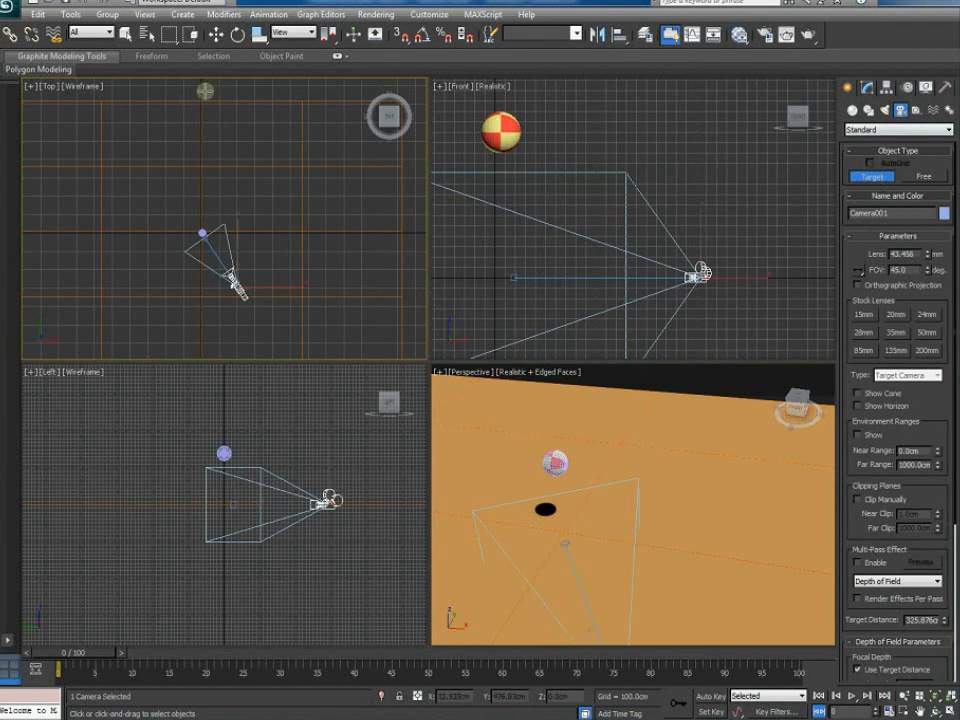
{"action": "left_click", "coordinate": [215, 36]}
Switch the Perspective viewport to Camera001 and raise the camera in the Front view
{"action": "right_click", "coordinate": [475, 377]}
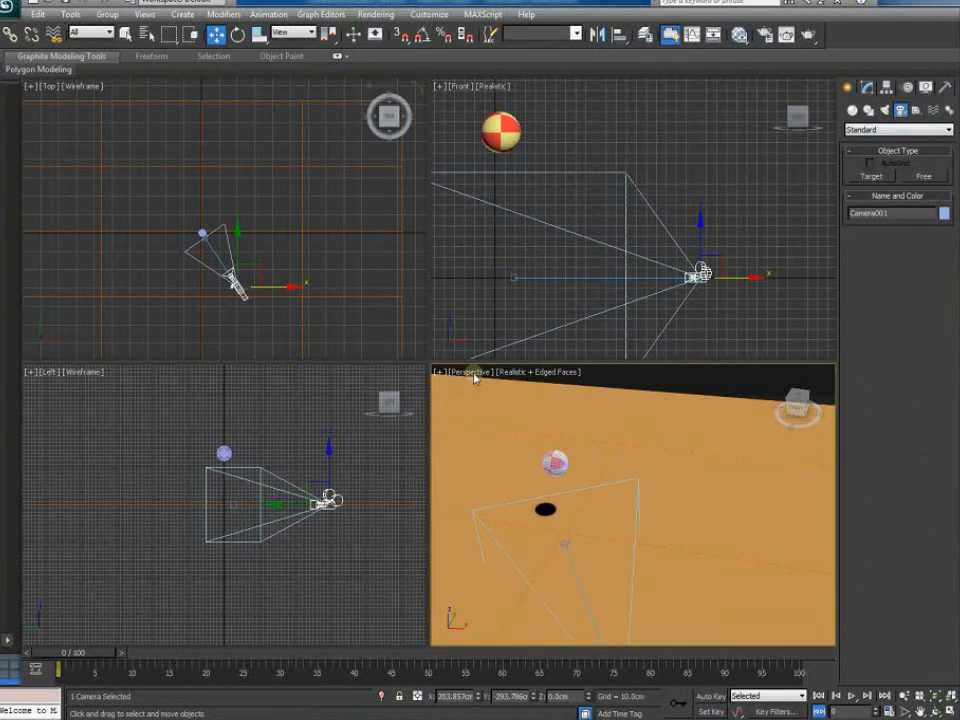
{"action": "left_click", "coordinate": [470, 373]}
{"action": "mouse_move", "coordinate": [612, 387]}
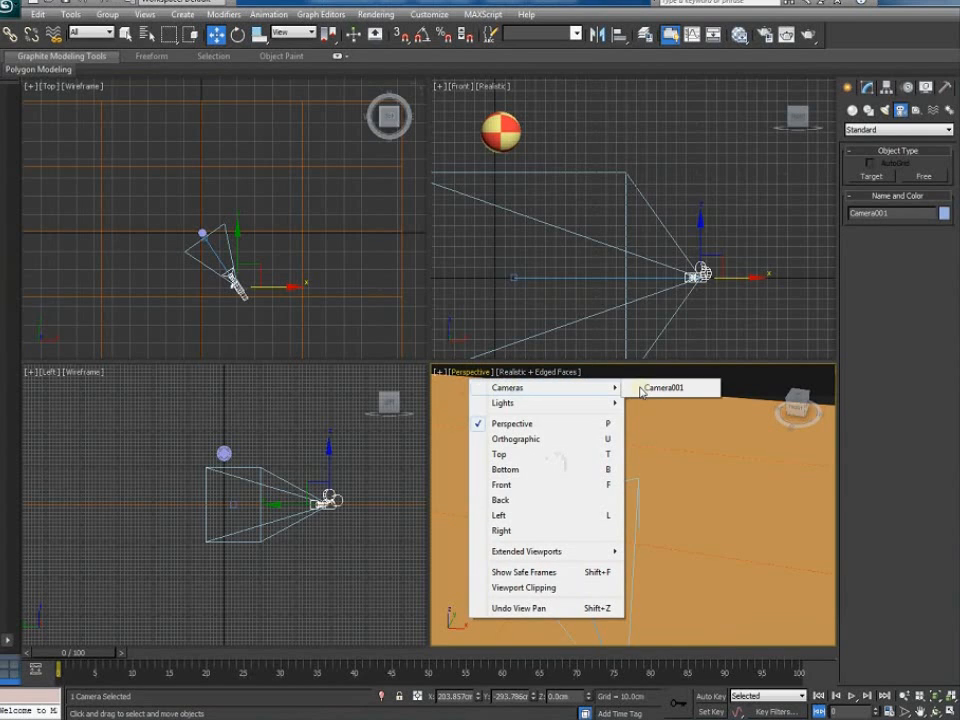
{"action": "left_click", "coordinate": [652, 389]}
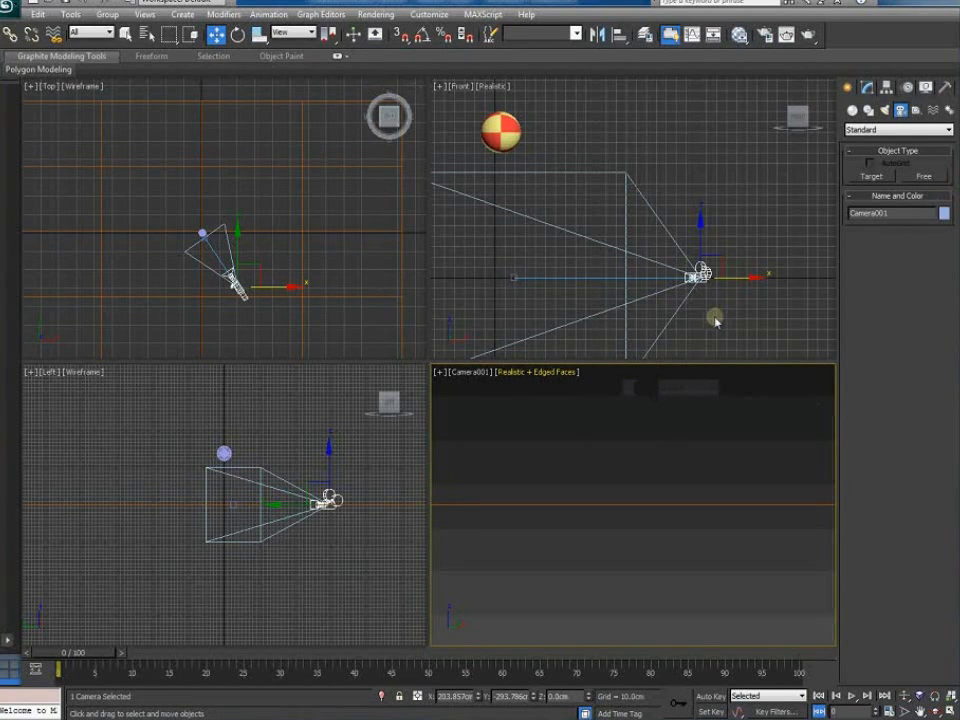
{"action": "right_click", "coordinate": [715, 319]}
{"action": "scroll", "coordinate": [715, 319], "scroll_direction": "down", "scroll_amount": 3}
{"action": "left_click_drag", "start_coordinate": [667, 212], "coordinate": [667, 187]}
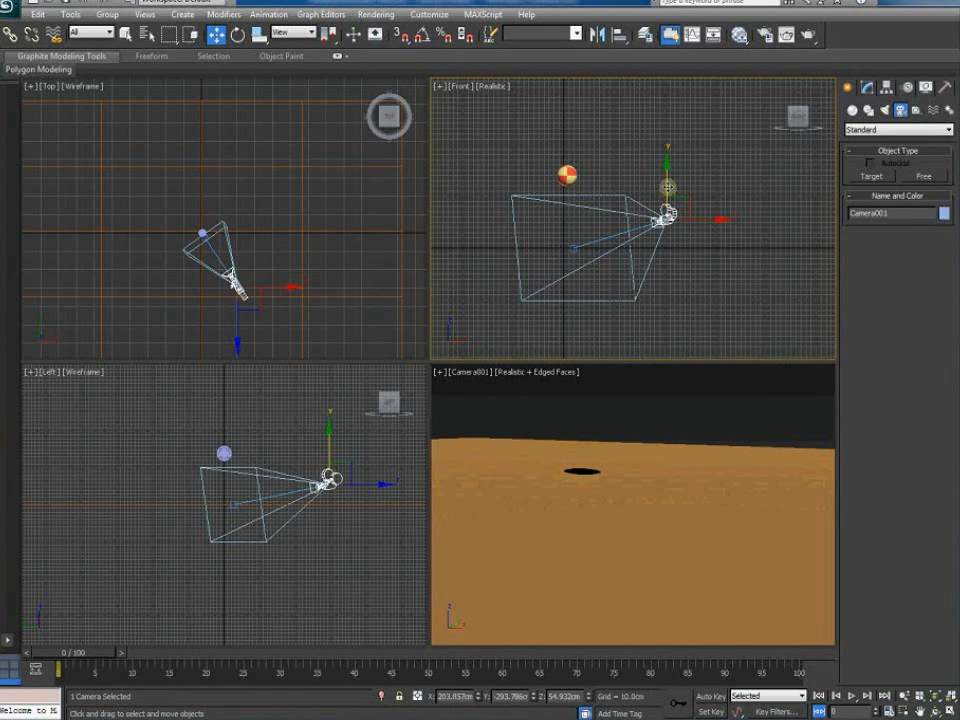
Set the render output size to the HDTV (video) preset
{"action": "left_click", "coordinate": [766, 37]}
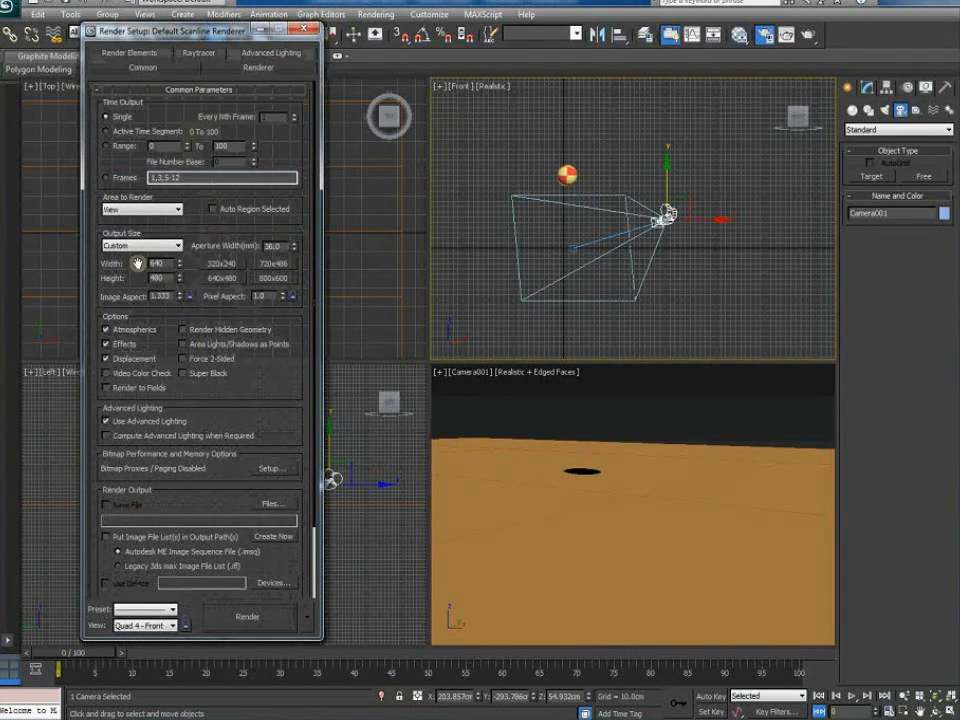
{"action": "left_click", "coordinate": [132, 252]}
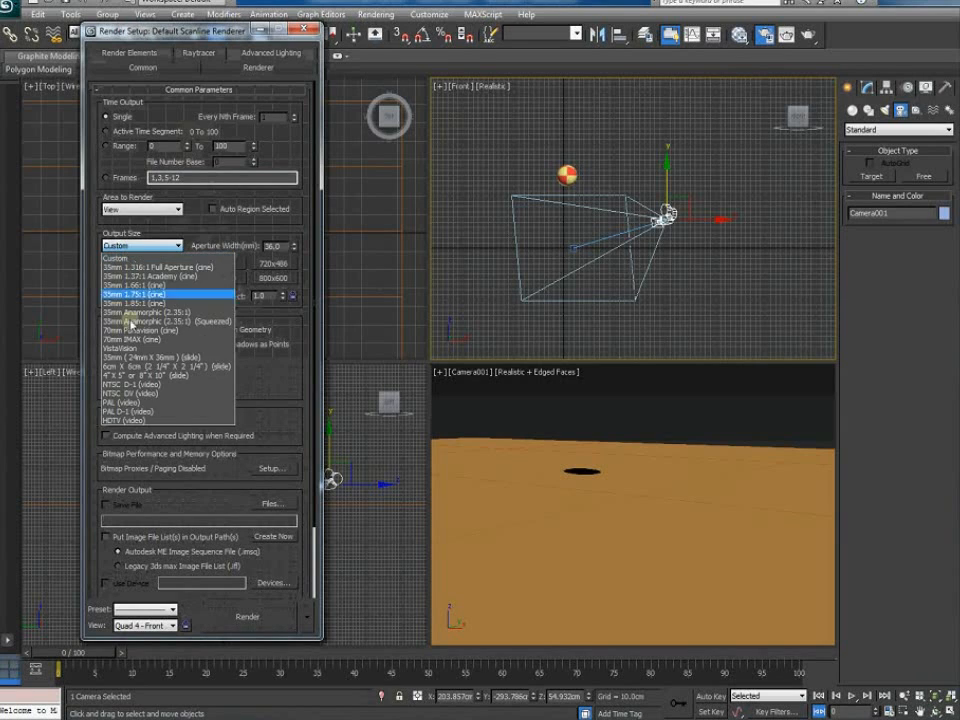
{"action": "left_click", "coordinate": [130, 417]}
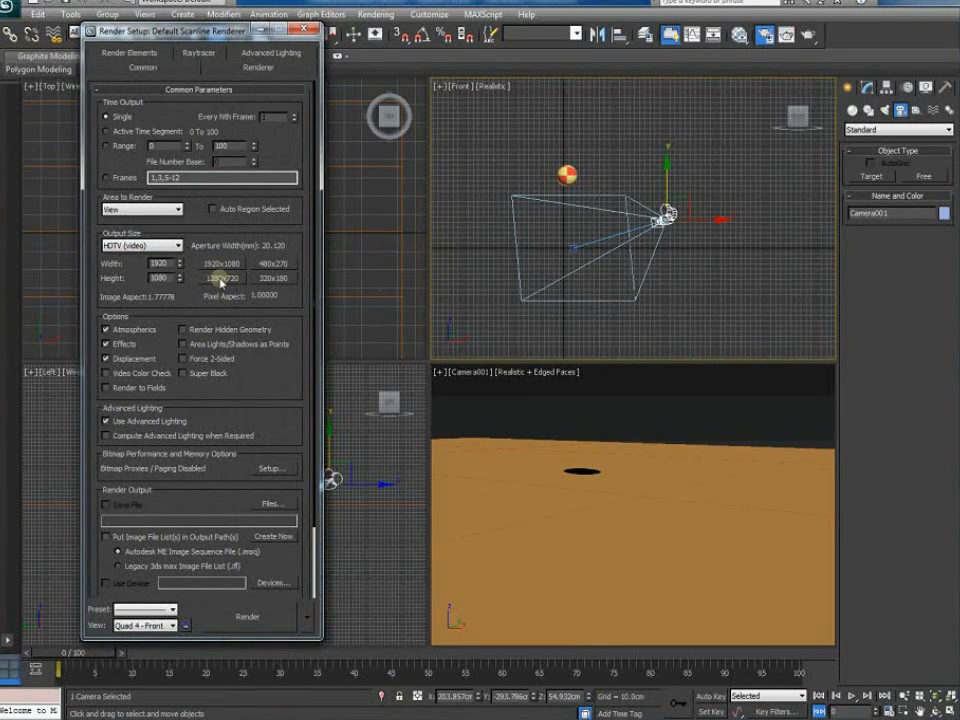
{"action": "left_click", "coordinate": [312, 31]}
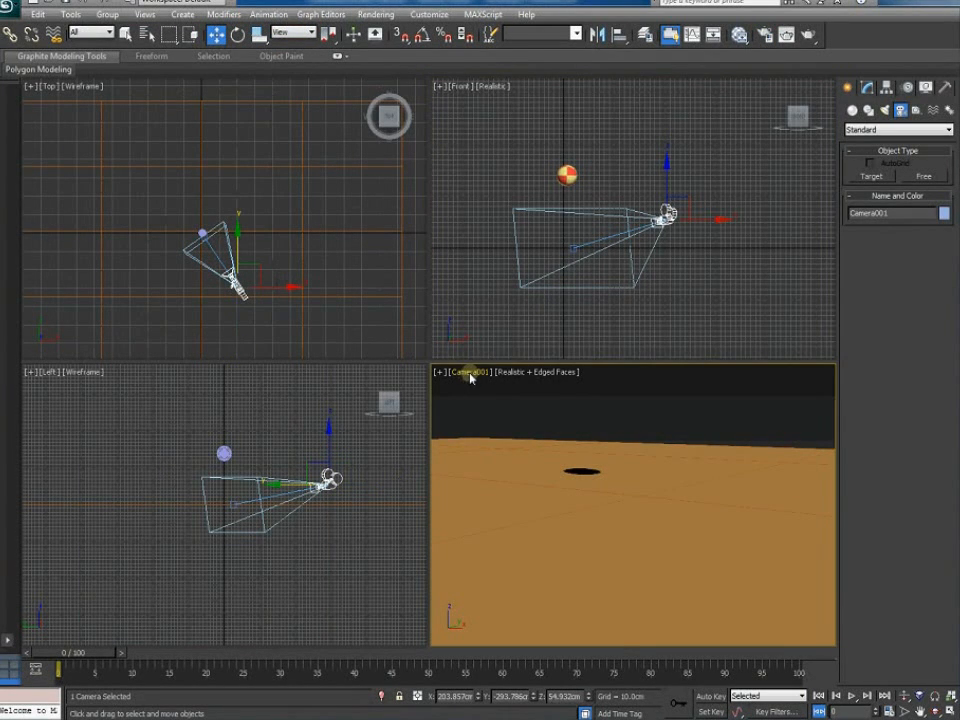
Show safe frames in the Camera001 view and enlarge it by dragging the viewport dividers
{"action": "left_click", "coordinate": [467, 376]}
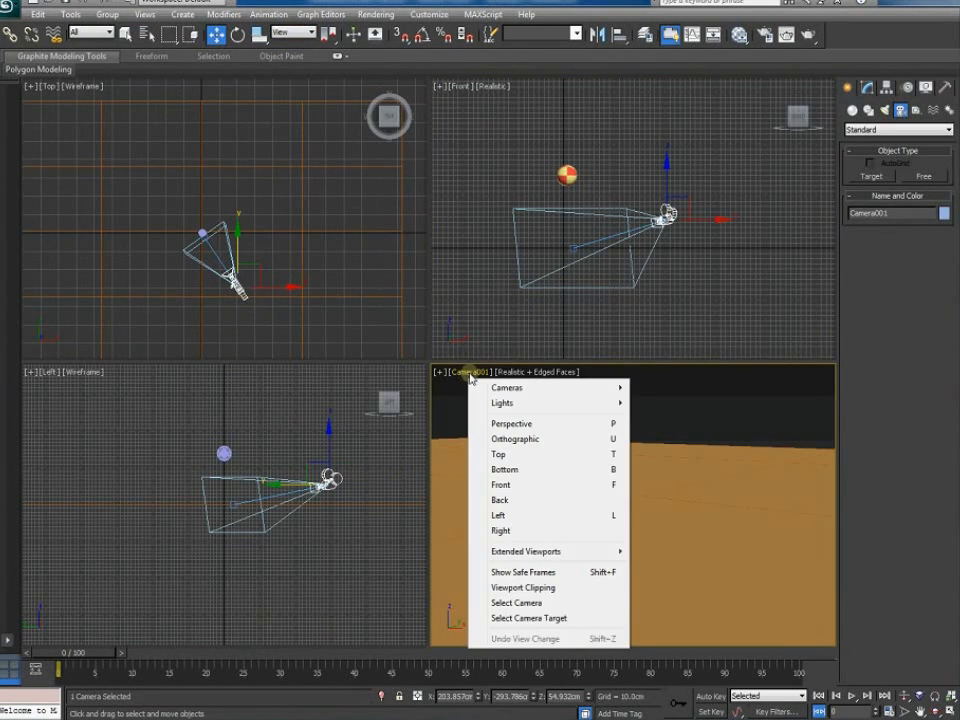
{"action": "left_click", "coordinate": [508, 572]}
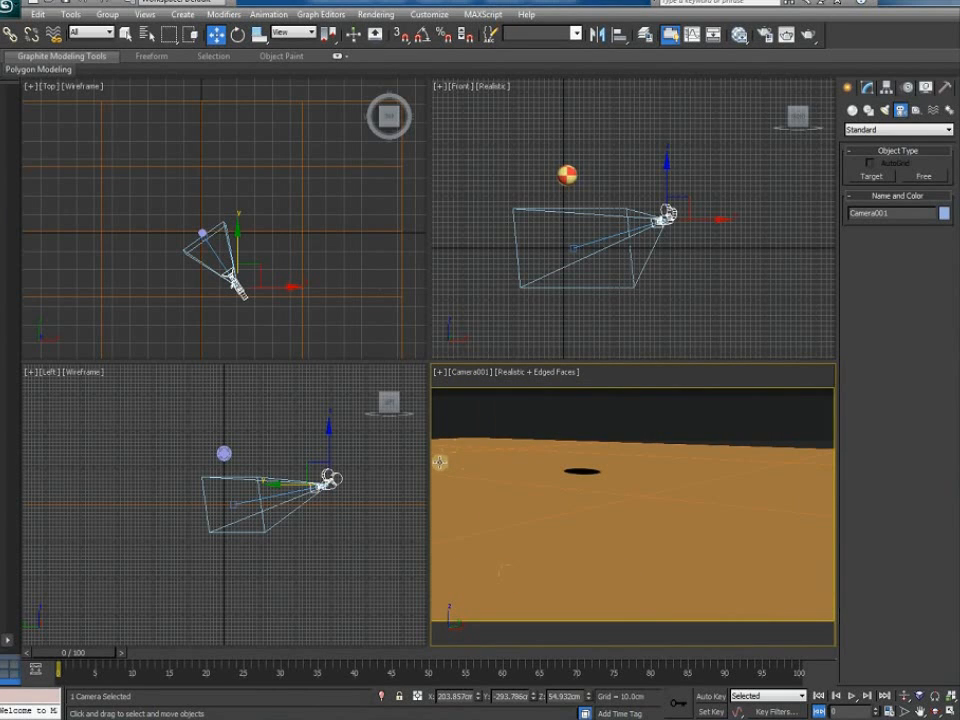
{"action": "left_click_drag", "start_coordinate": [432, 467], "coordinate": [255, 460]}
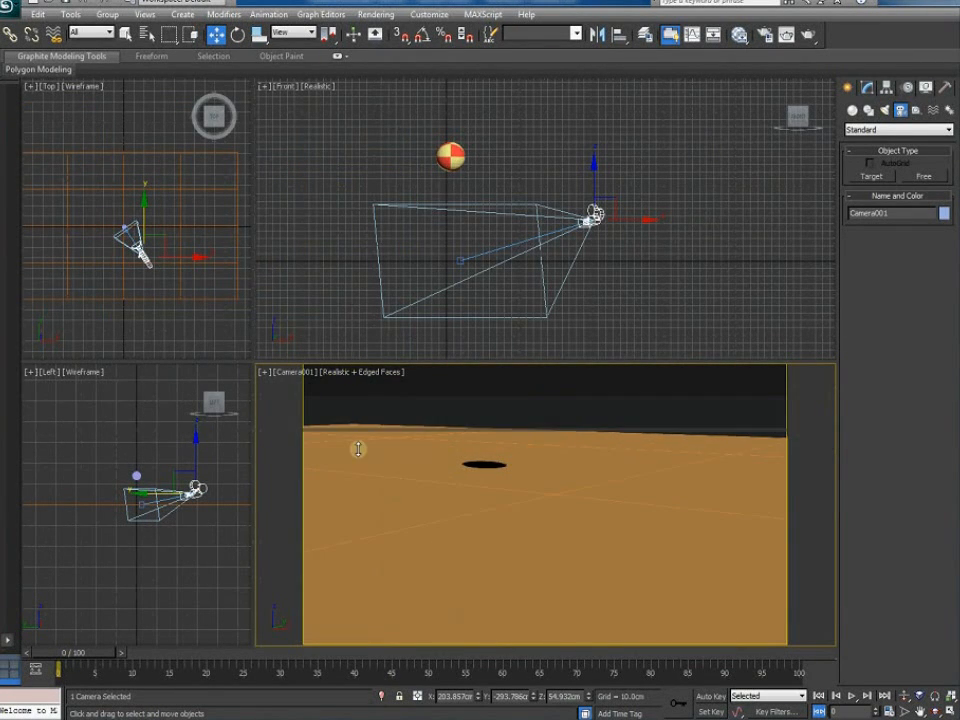
{"action": "left_click_drag", "start_coordinate": [348, 360], "coordinate": [369, 465]}
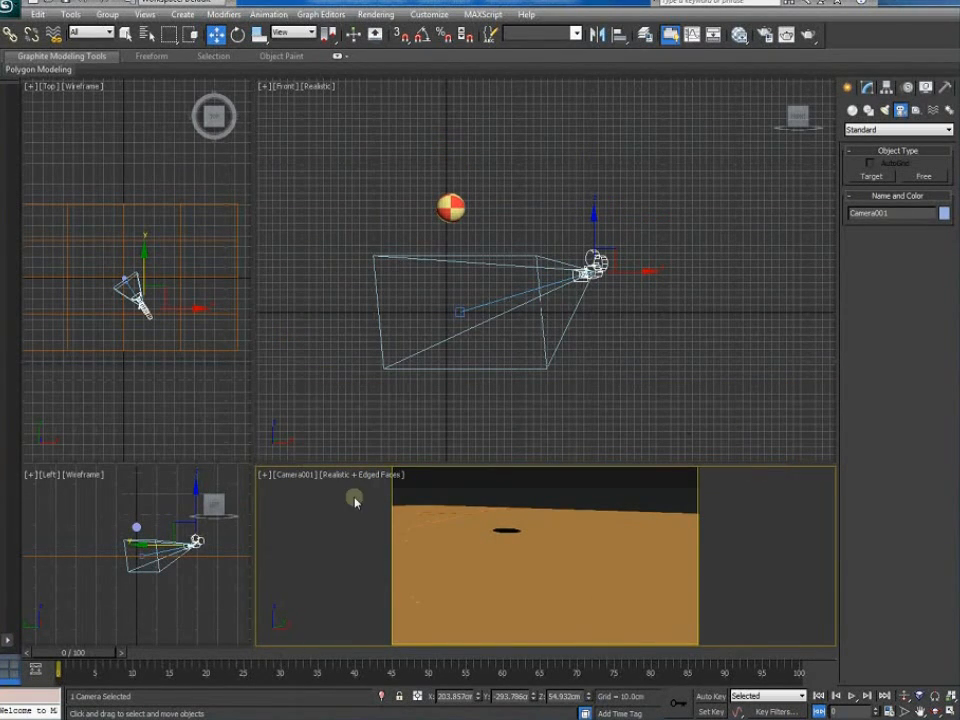
{"action": "left_click_drag", "start_coordinate": [255, 463], "coordinate": [381, 376]}
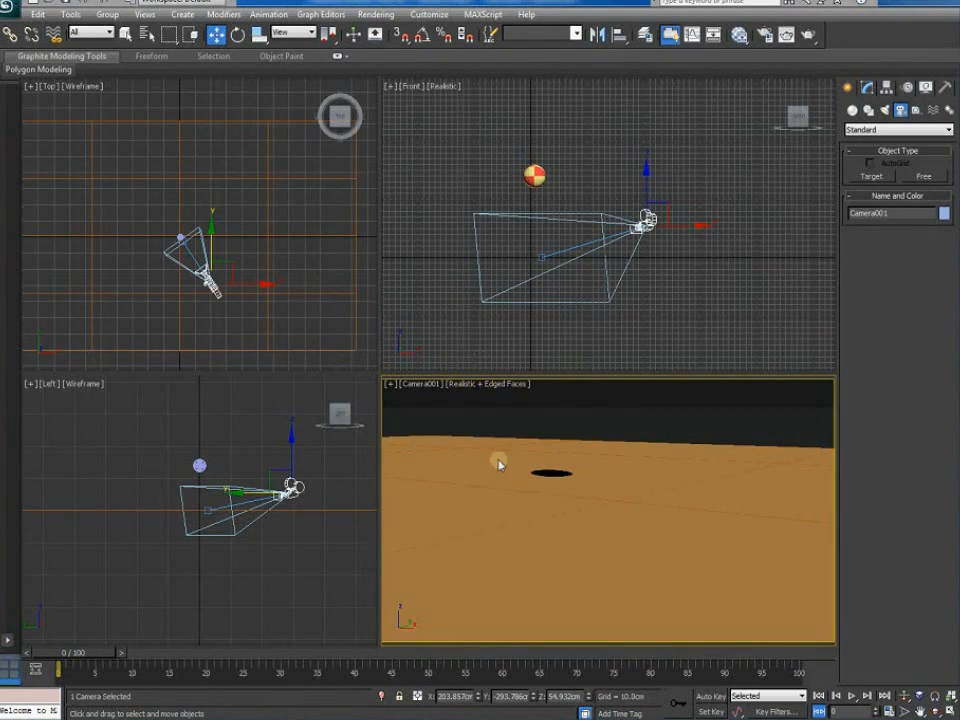
Raise the camera target to tilt the view up and preview the ball later in the bounce
{"action": "left_click", "coordinate": [646, 320]}
{"action": "left_click_drag", "start_coordinate": [543, 258], "coordinate": [540, 205]}
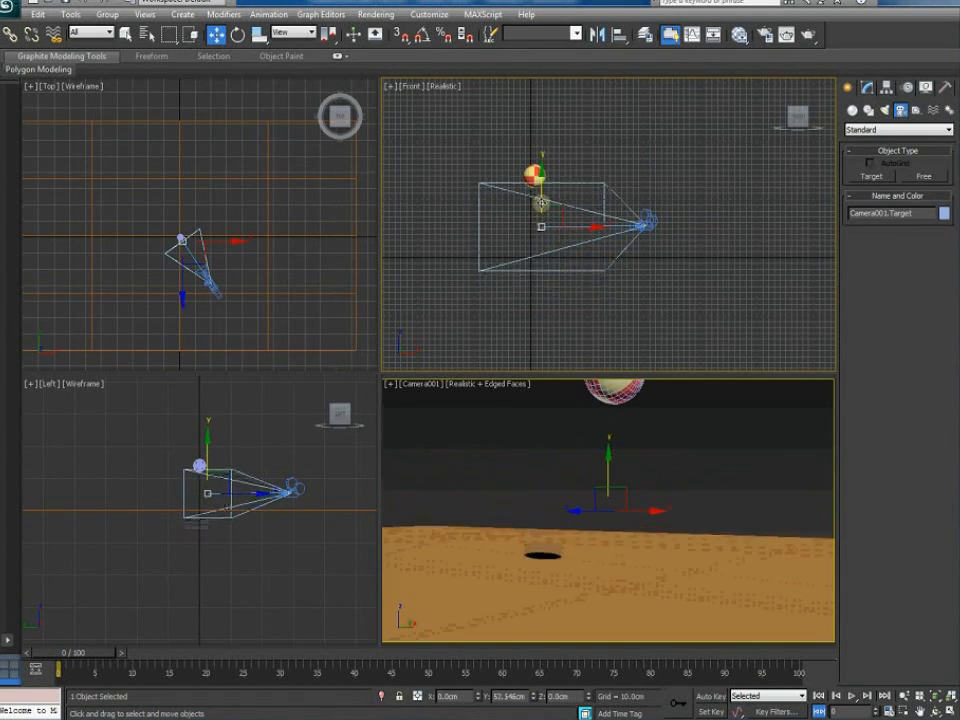
{"action": "left_click_drag", "start_coordinate": [86, 651], "coordinate": [609, 660]}
{"action": "key", "text": "w"}
{"action": "middle_click_drag", "start_coordinate": [203, 310], "coordinate": [202, 280]}
{"action": "scroll", "coordinate": [203, 282], "scroll_direction": "up", "scroll_amount": 2}
{"action": "left_click_drag", "start_coordinate": [234, 660], "coordinate": [9, 650]}
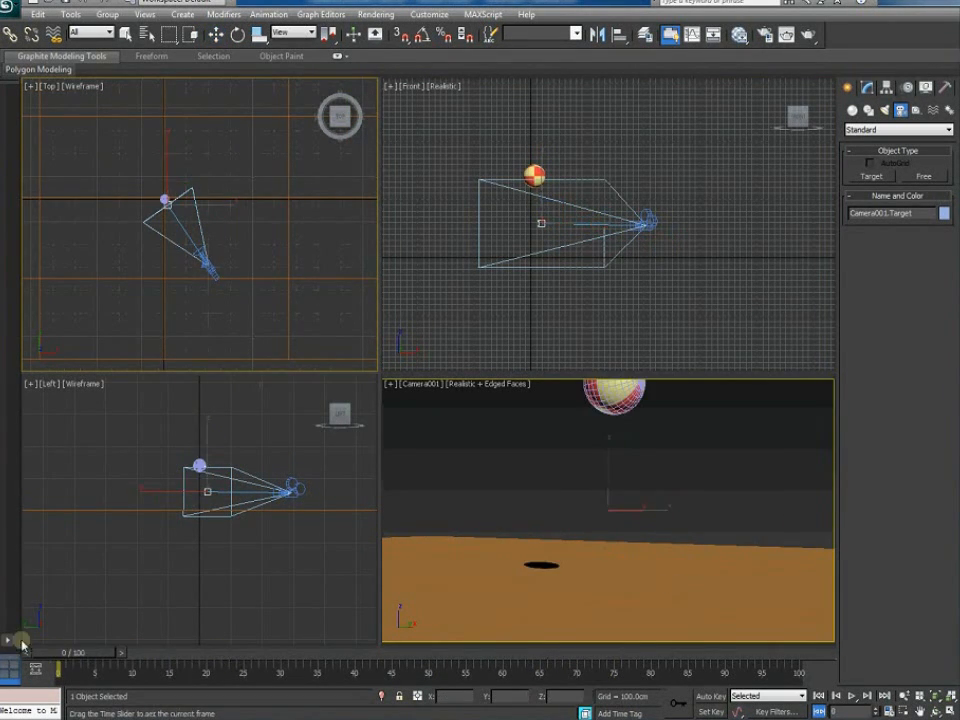
Slide the camera left, move camera and target right and up together, then pull the camera back
{"action": "left_click", "coordinate": [210, 268]}
{"action": "left_click_drag", "start_coordinate": [240, 267], "coordinate": [201, 273]}
{"action": "left_click", "coordinate": [229, 242]}
{"action": "left_click", "coordinate": [167, 231]}
{"action": "left_click_drag", "start_coordinate": [201, 242], "coordinate": [212, 246]}
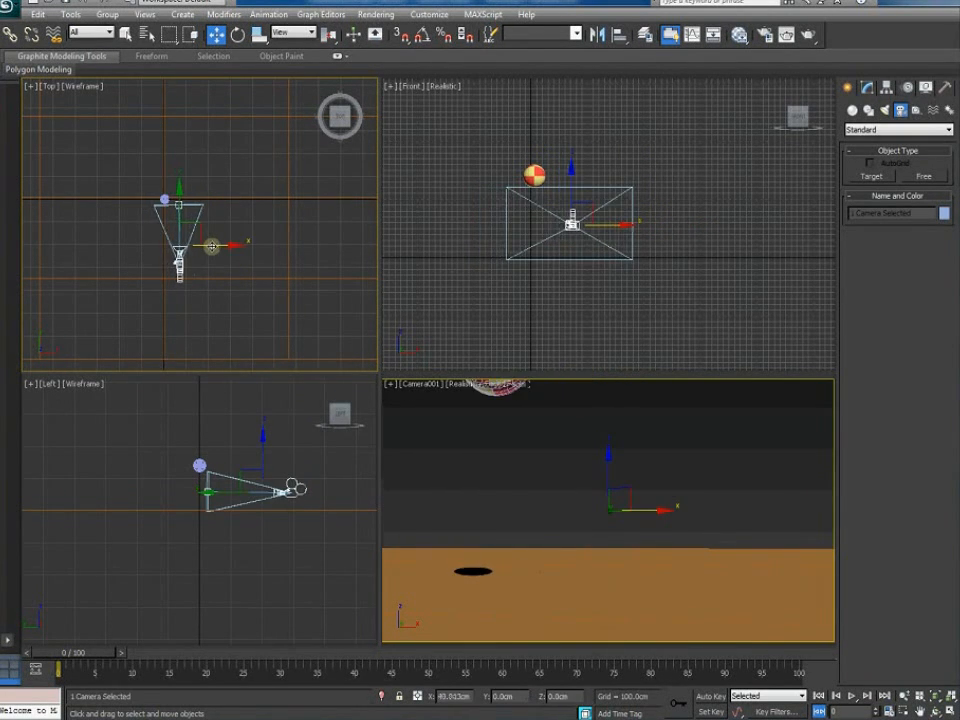
{"action": "left_click_drag", "start_coordinate": [574, 221], "coordinate": [571, 177]}
{"action": "left_click_drag", "start_coordinate": [86, 650], "coordinate": [493, 664]}
{"action": "left_click", "coordinate": [180, 262]}
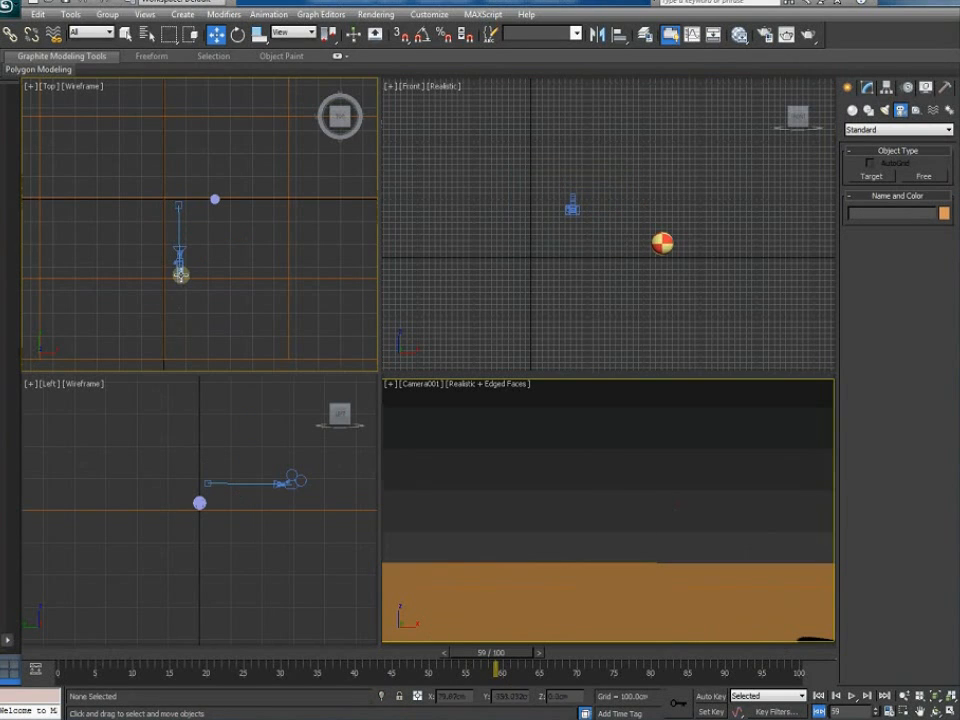
{"action": "left_click_drag", "start_coordinate": [178, 236], "coordinate": [180, 285]}
{"action": "left_click_drag", "start_coordinate": [59, 656], "coordinate": [6, 685]}
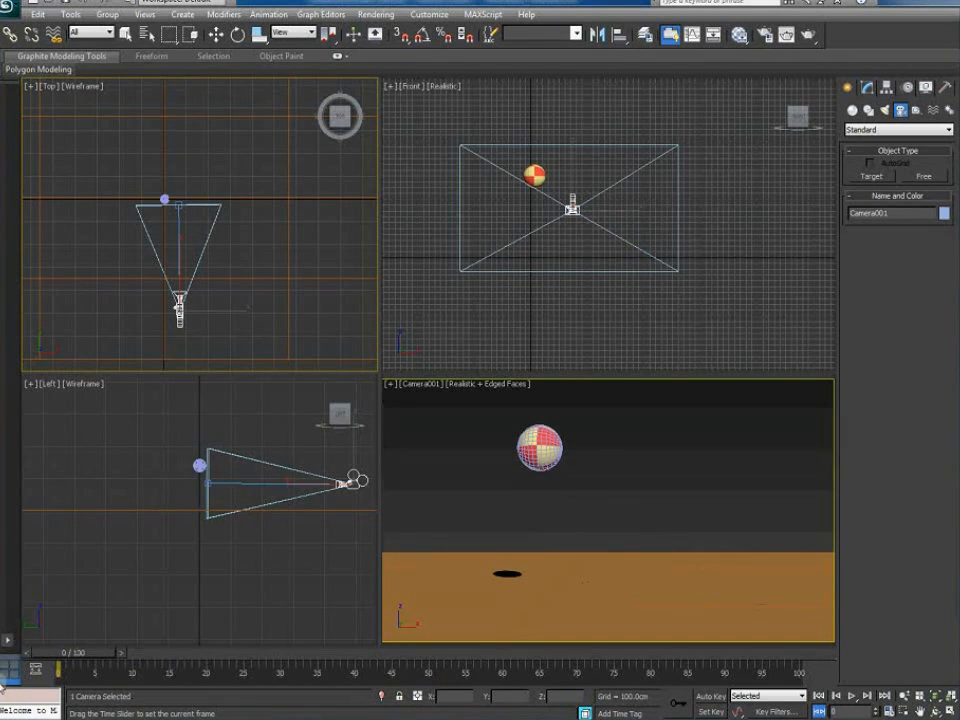
Shift the camera and target right and move the camera closer toward the ball
{"action": "left_click", "coordinate": [226, 254]}
{"action": "left_click", "coordinate": [179, 249]}
{"action": "left_click_drag", "start_coordinate": [218, 267], "coordinate": [231, 267]}
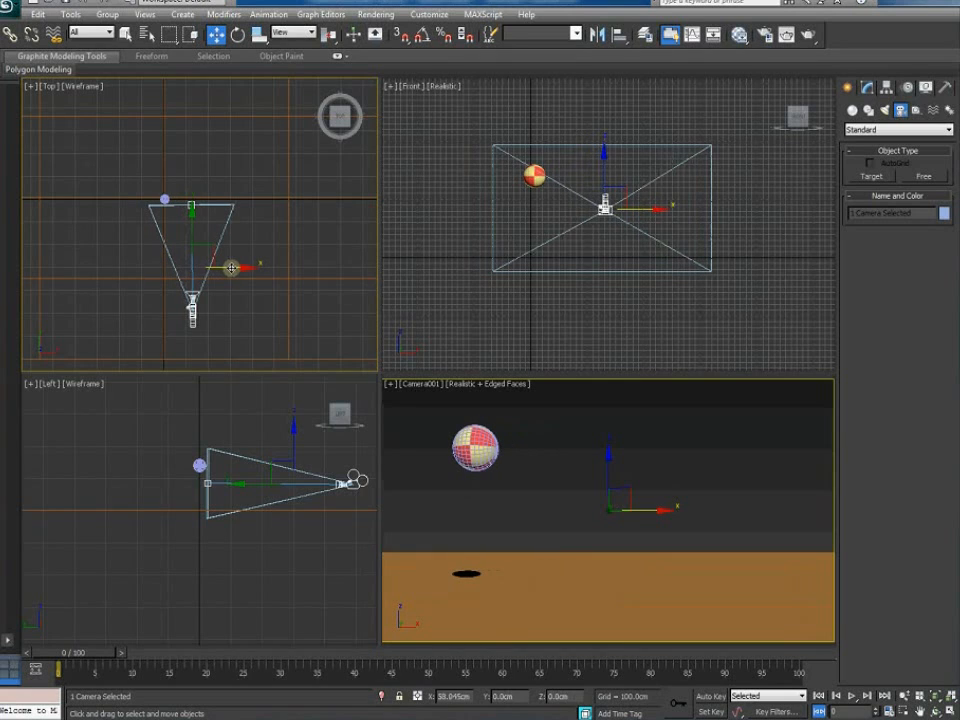
{"action": "left_click", "coordinate": [82, 642]}
{"action": "left_click_drag", "start_coordinate": [82, 656], "coordinate": [1, 677]}
{"action": "key", "text": "w"}
{"action": "left_click", "coordinate": [192, 305]}
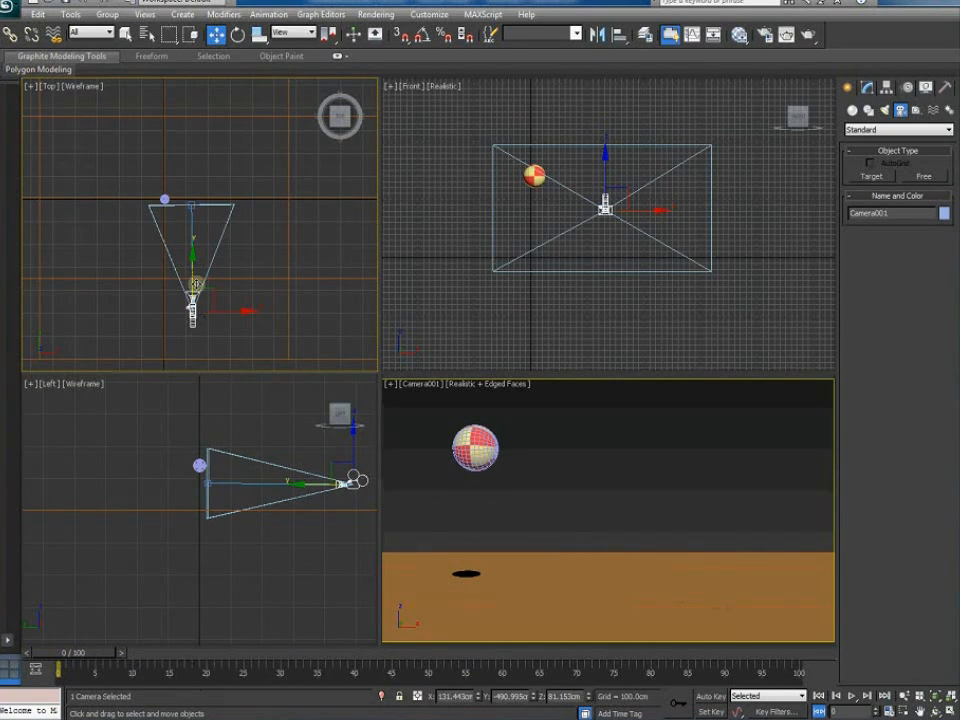
{"action": "left_click_drag", "start_coordinate": [193, 274], "coordinate": [195, 250]}
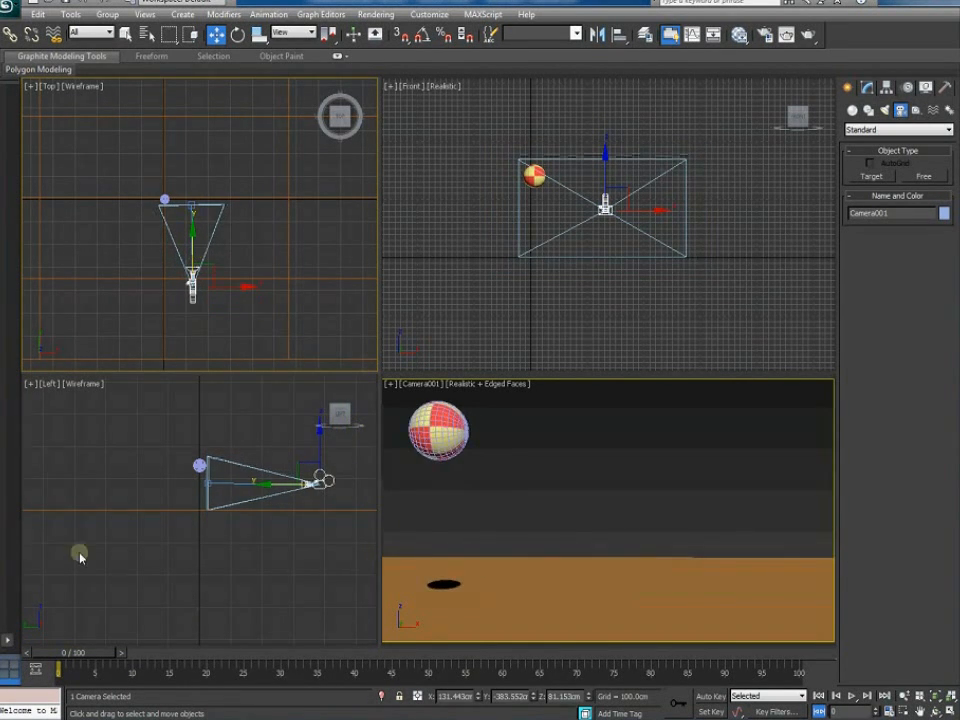
{"action": "left_click_drag", "start_coordinate": [100, 653], "coordinate": [470, 715]}
Lower the camera target slightly in the Front view and scrub the bounce to check framing
{"action": "key", "text": "w"}
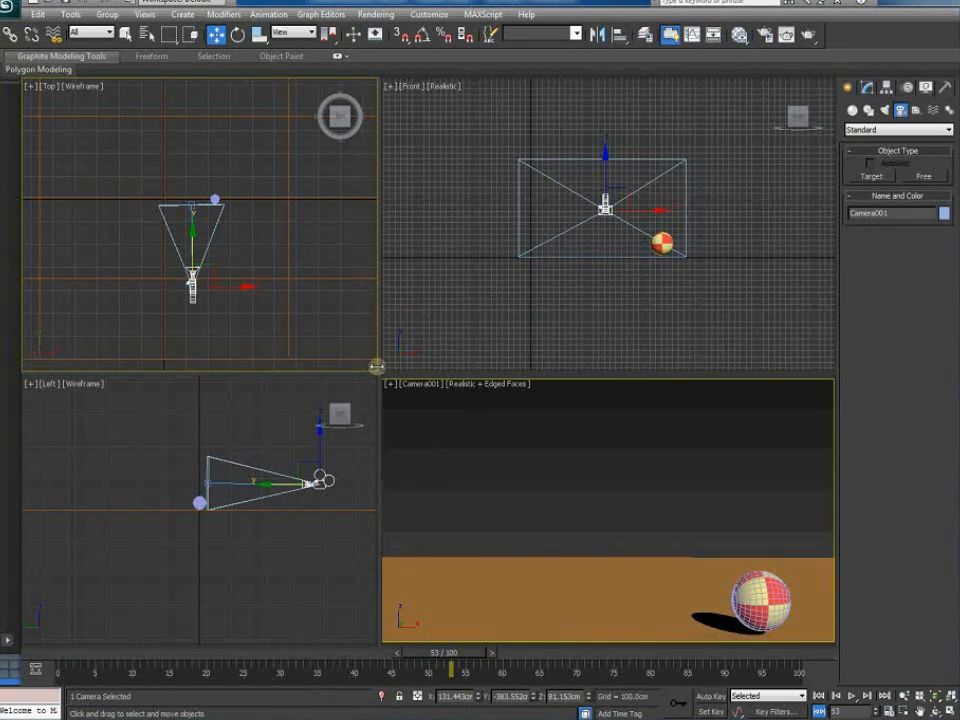
{"action": "left_click", "coordinate": [196, 208]}
{"action": "right_click", "coordinate": [617, 238]}
{"action": "left_click", "coordinate": [58, 660]}
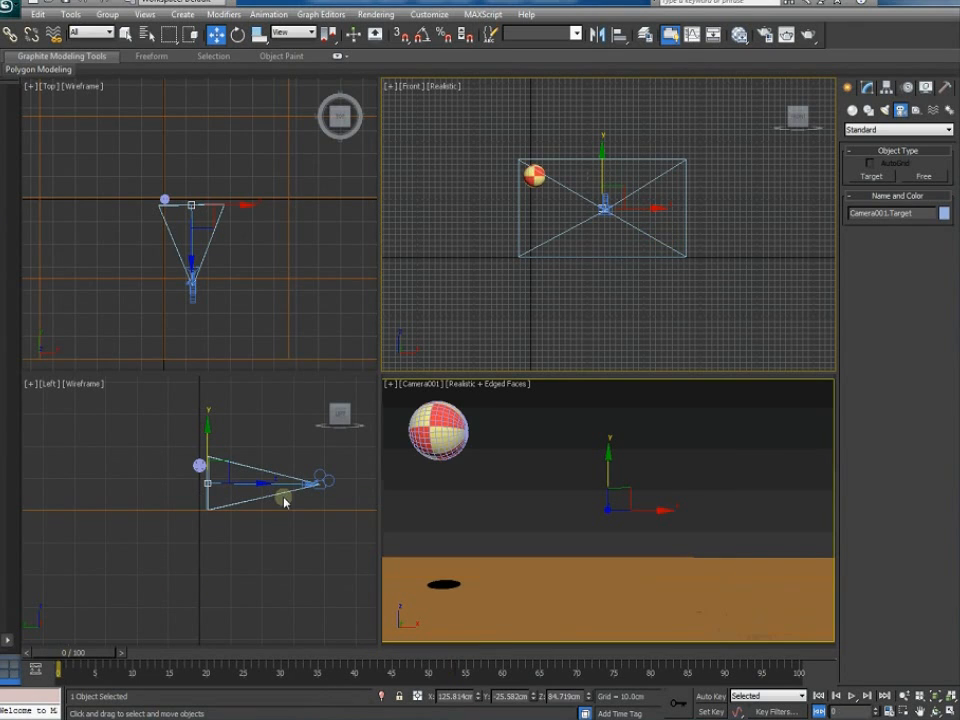
{"action": "right_click", "coordinate": [599, 162]}
{"action": "left_click", "coordinate": [602, 163]}
{"action": "left_click_drag", "start_coordinate": [602, 158], "coordinate": [602, 170]}
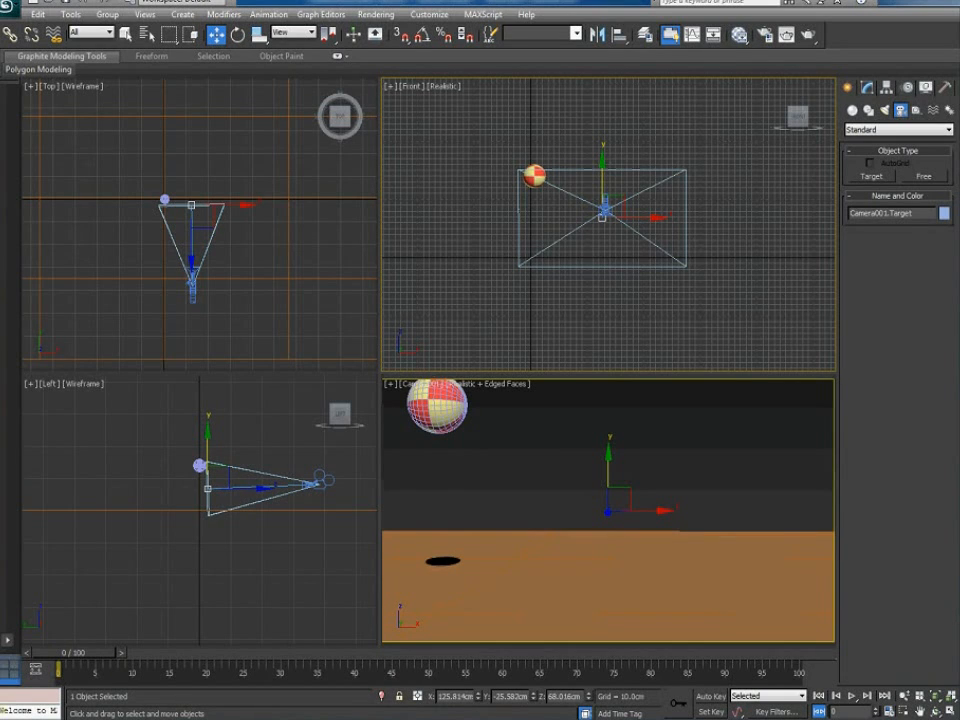
{"action": "left_click_drag", "start_coordinate": [68, 663], "coordinate": [529, 714]}
{"action": "left_click_drag", "start_coordinate": [518, 652], "coordinate": [72, 652]}
Rewind to frame 0 and render a test frame from the camera
{"action": "key", "text": "w"}
{"action": "left_click", "coordinate": [425, 340]}
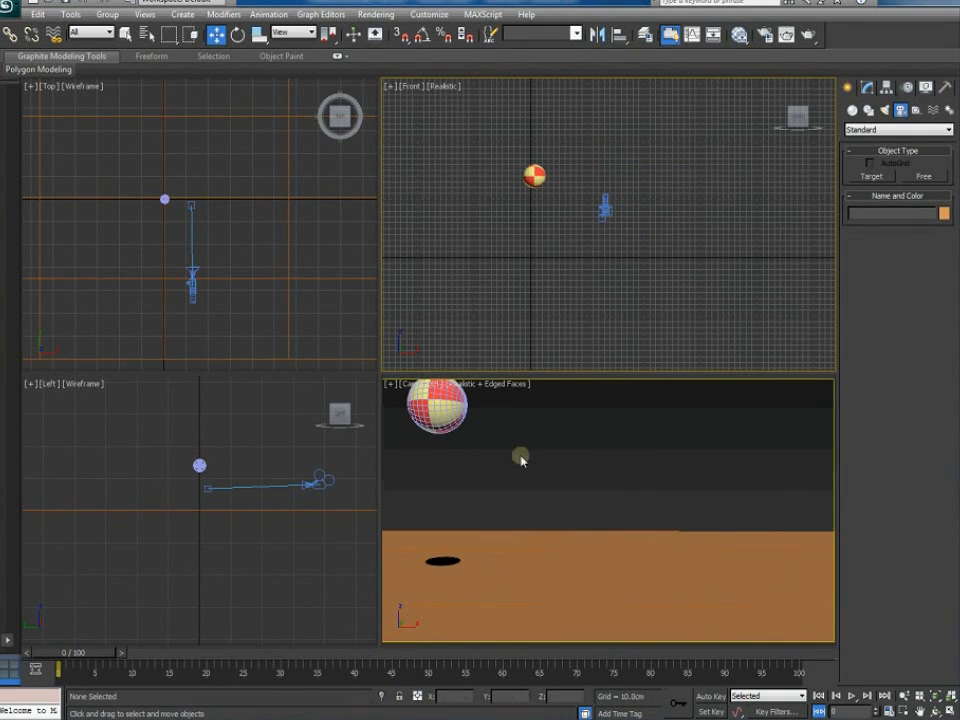
{"action": "left_click", "coordinate": [555, 577]}
{"action": "scroll", "coordinate": [248, 315], "scroll_direction": "down", "scroll_amount": 4}
{"action": "middle_click_drag", "start_coordinate": [240, 261], "coordinate": [238, 293]}
{"action": "scroll", "coordinate": [238, 293], "scroll_direction": "up", "scroll_amount": 1}
{"action": "left_click", "coordinate": [604, 464]}
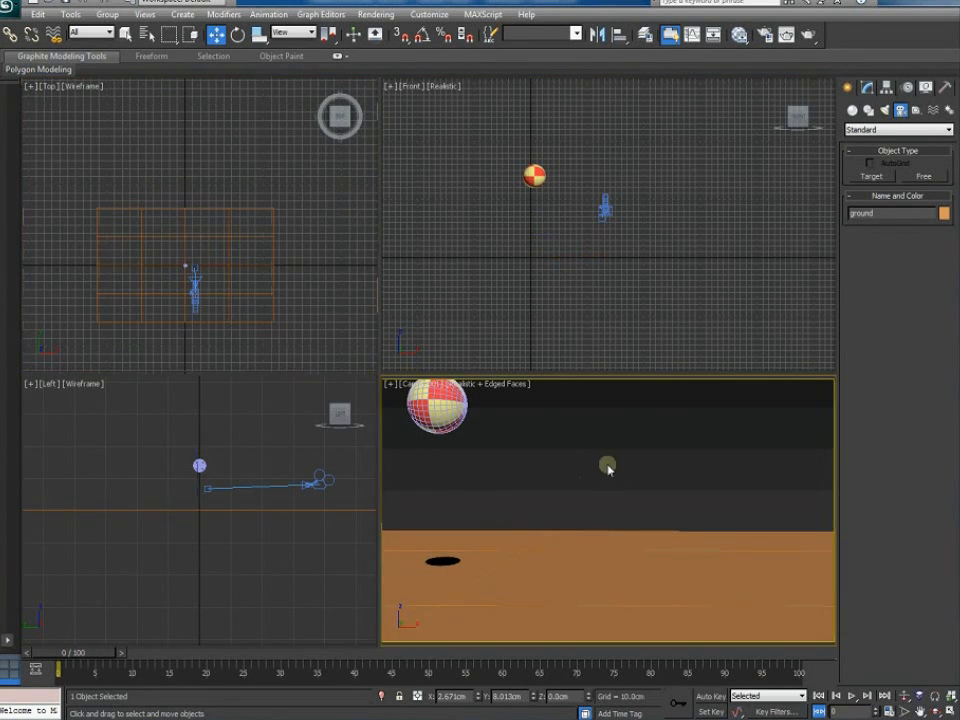
{"action": "left_click", "coordinate": [810, 38]}
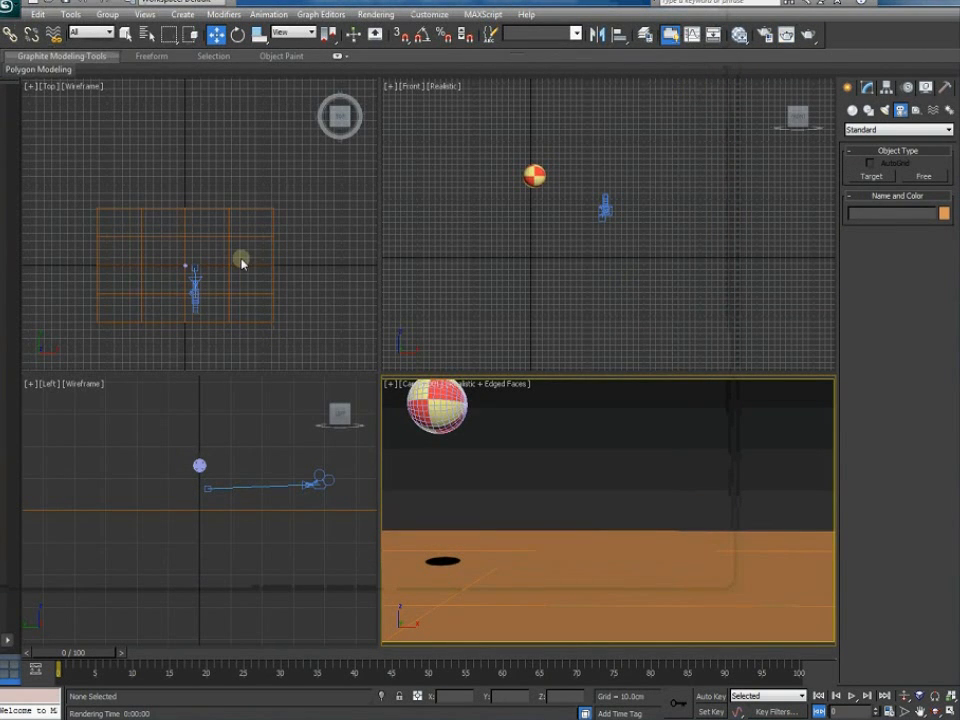
Move the ground plane up and left and give it 6 length and 4 width segments
{"action": "left_click", "coordinate": [241, 265]}
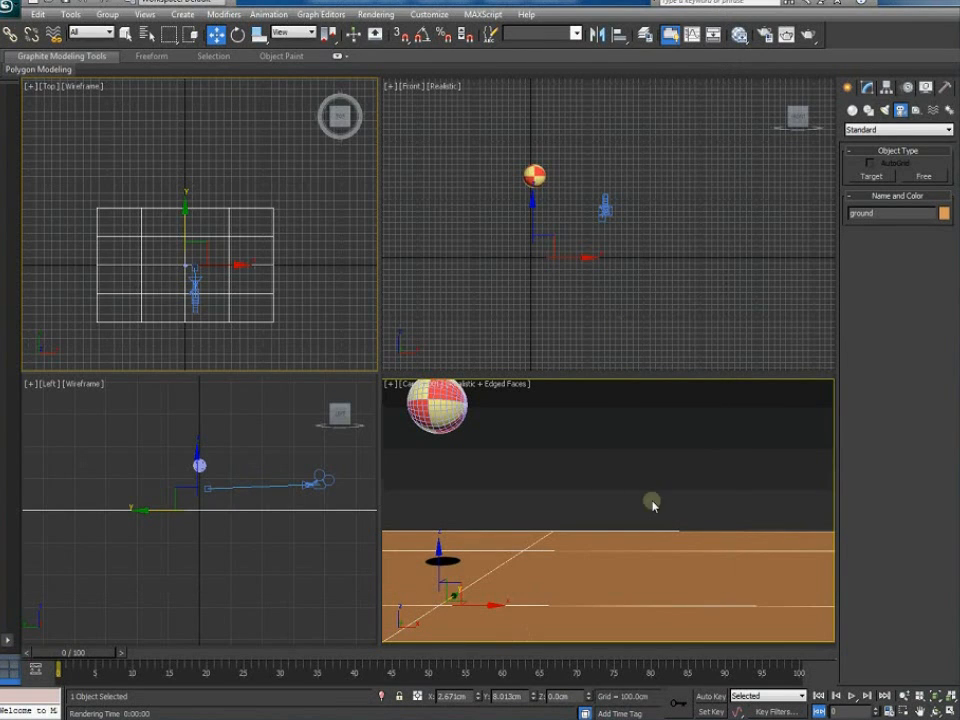
{"action": "left_click_drag", "start_coordinate": [196, 258], "coordinate": [190, 236]}
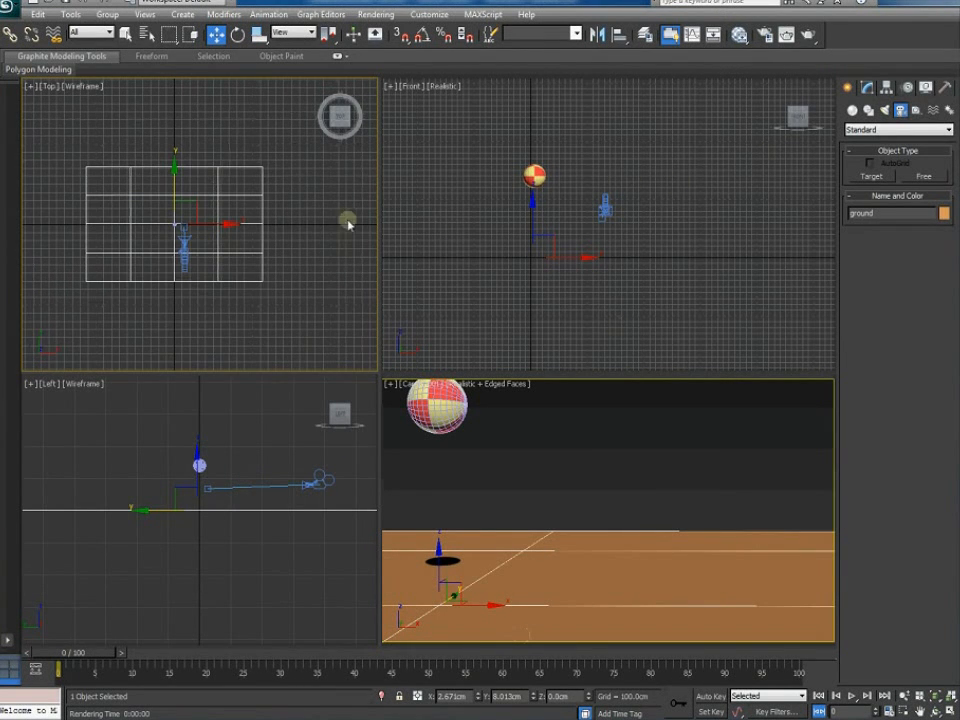
{"action": "left_click", "coordinate": [866, 89]}
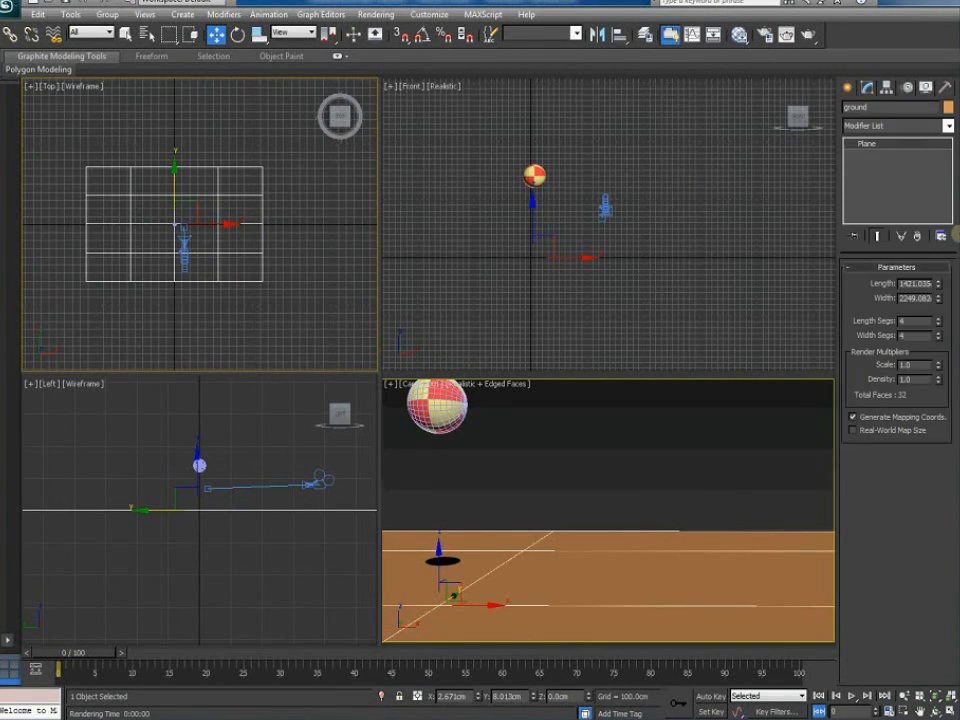
{"action": "left_click", "coordinate": [937, 318]}
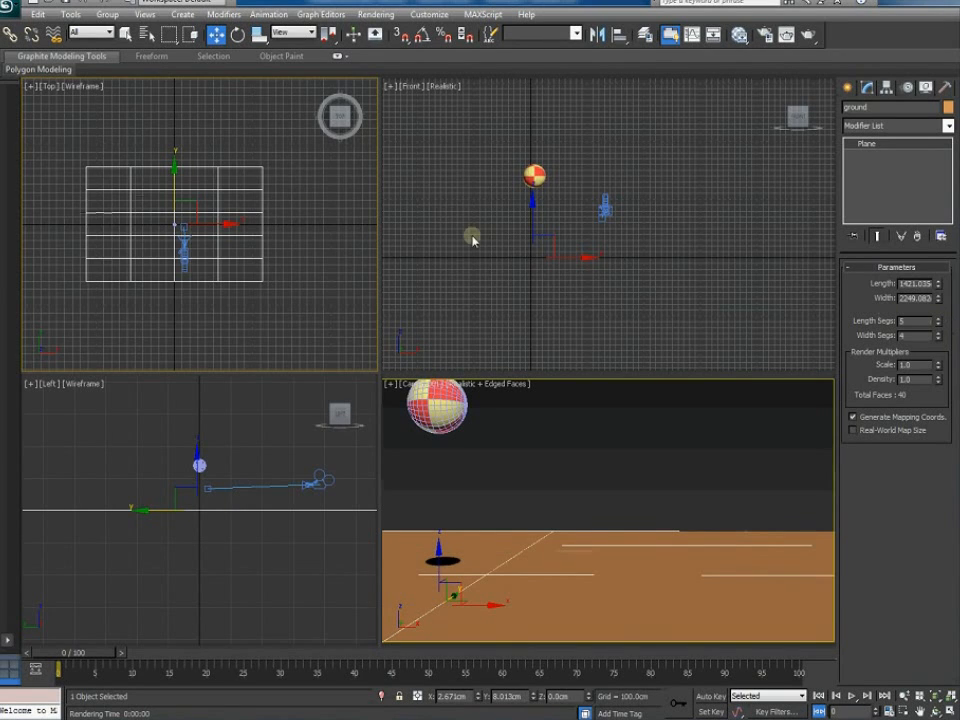
{"action": "left_click", "coordinate": [937, 318]}
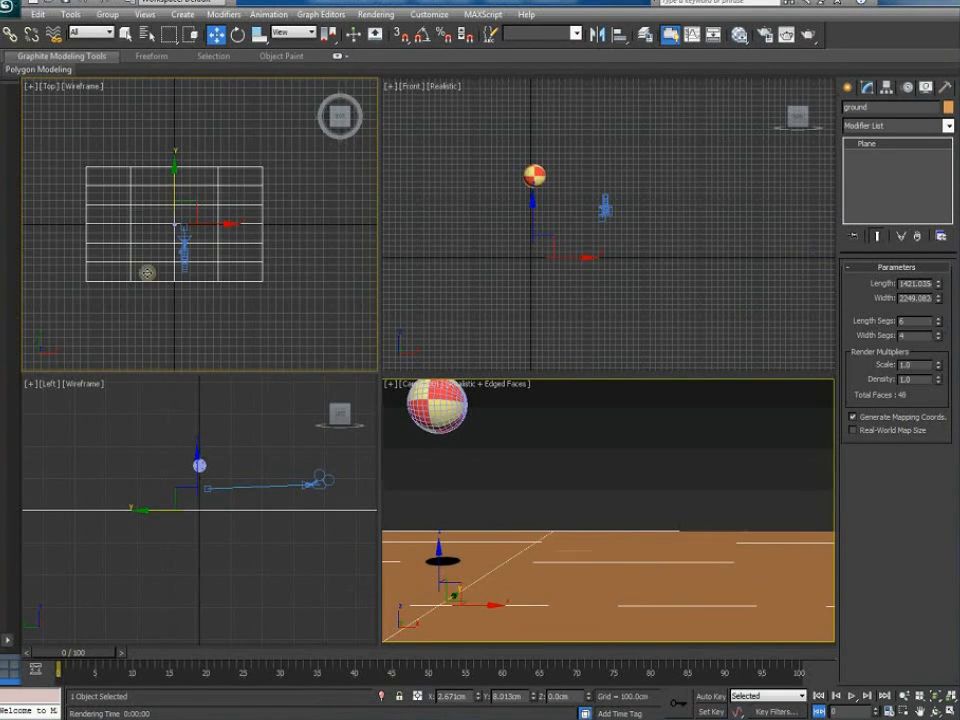
{"action": "left_click_drag", "start_coordinate": [939, 339], "coordinate": [938, 393]}
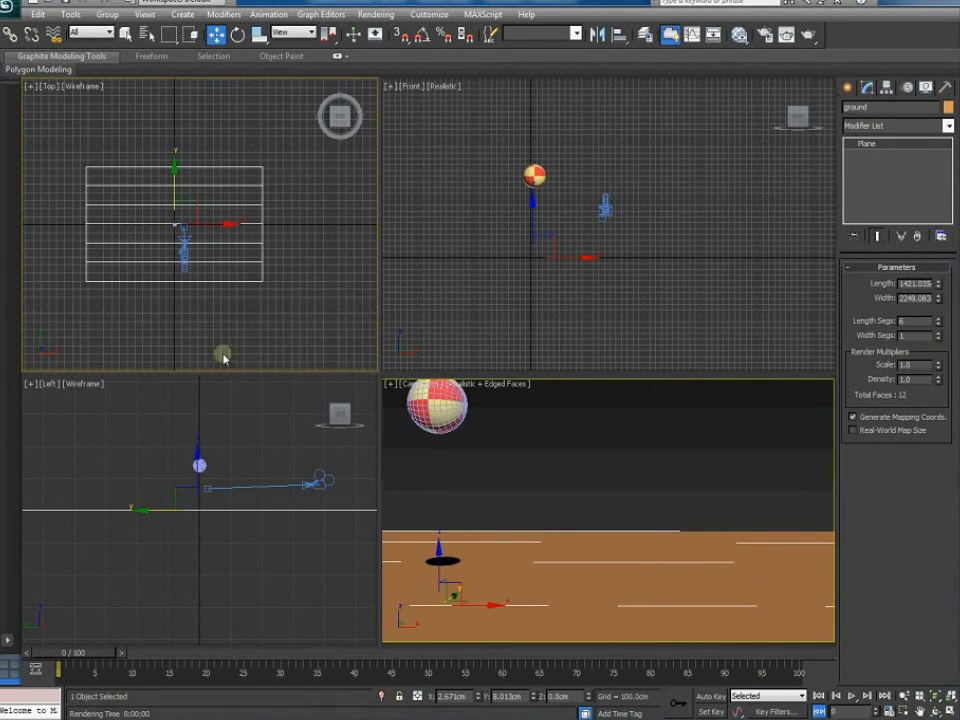
{"action": "left_click", "coordinate": [938, 334]}
{"action": "left_click", "coordinate": [938, 334]}
{"action": "left_click", "coordinate": [938, 333]}
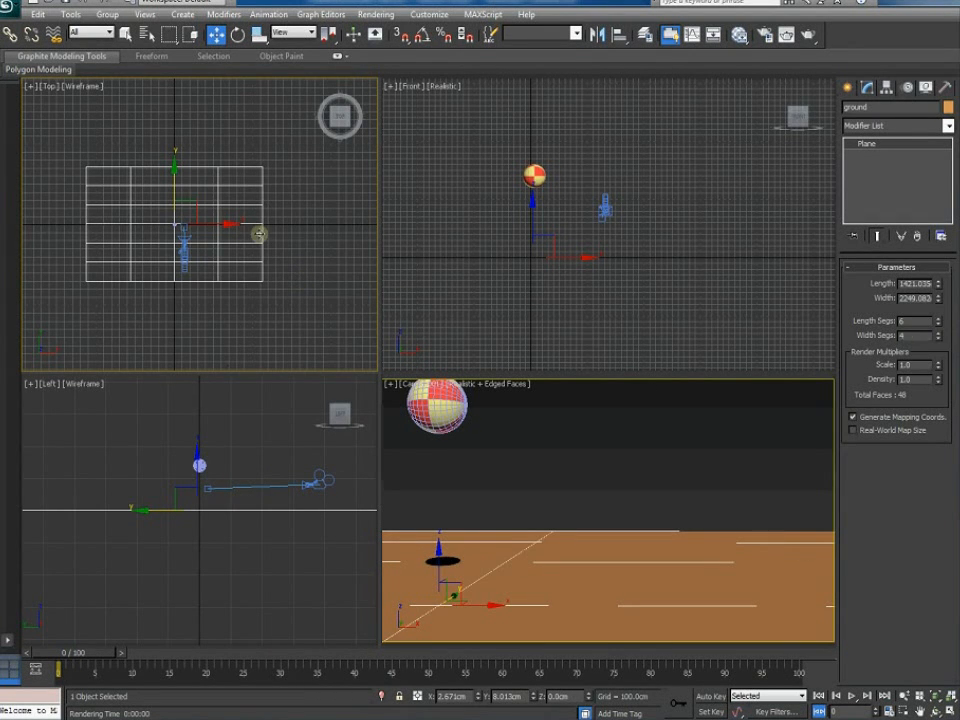
Convert the ground plane to an Editable Poly
{"action": "right_click", "coordinate": [255, 227]}
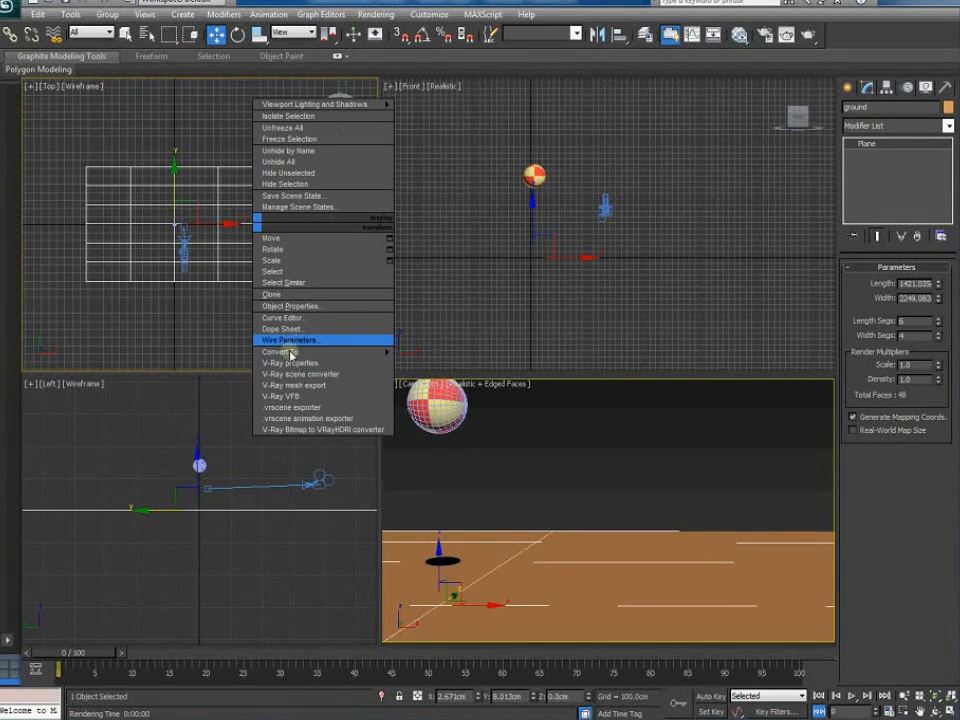
{"action": "mouse_move", "coordinate": [313, 357]}
{"action": "left_click", "coordinate": [445, 363]}
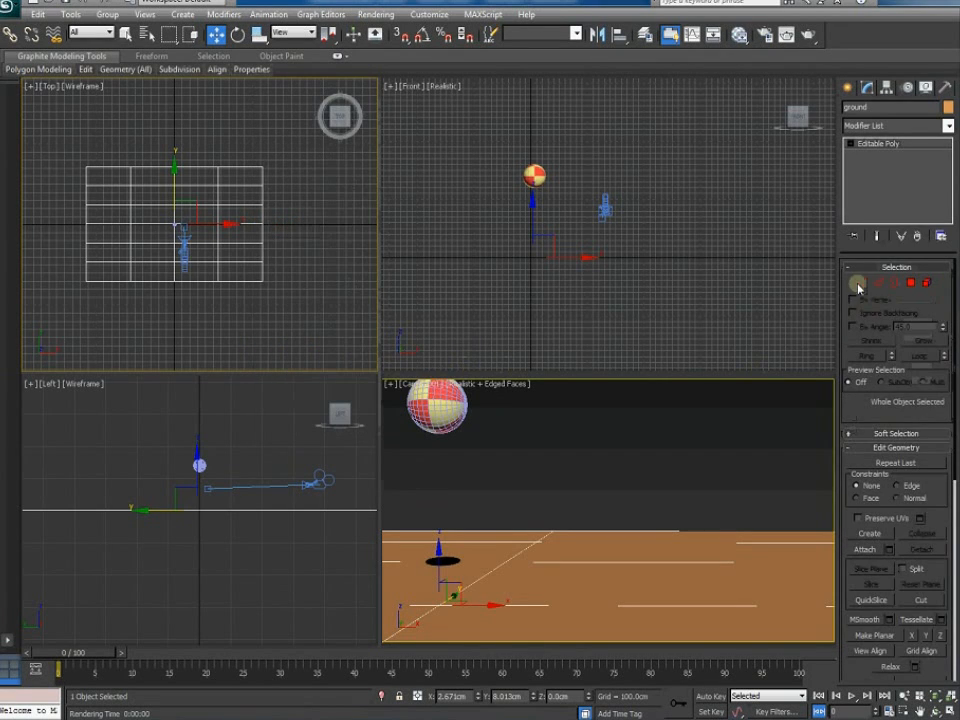
Raise the ground's far-edge vertices with soft selection (583 cm falloff) to curve it upward
{"action": "key", "text": "1"}
{"action": "left_click_drag", "start_coordinate": [287, 148], "coordinate": [60, 175]}
{"action": "left_click_drag", "start_coordinate": [234, 484], "coordinate": [216, 534]}
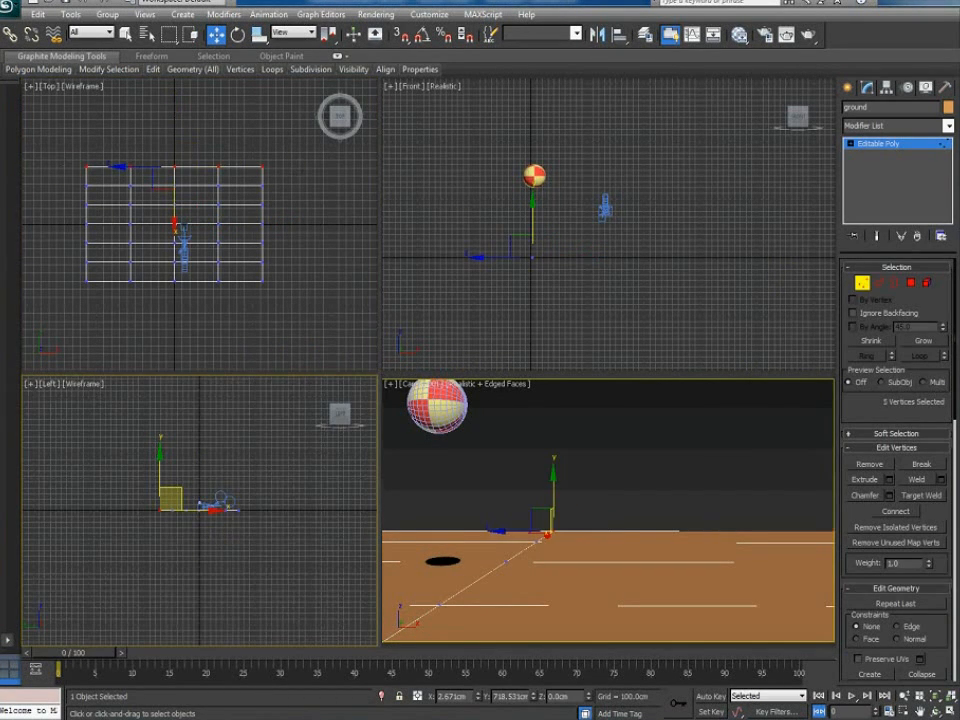
{"action": "left_click", "coordinate": [885, 434]}
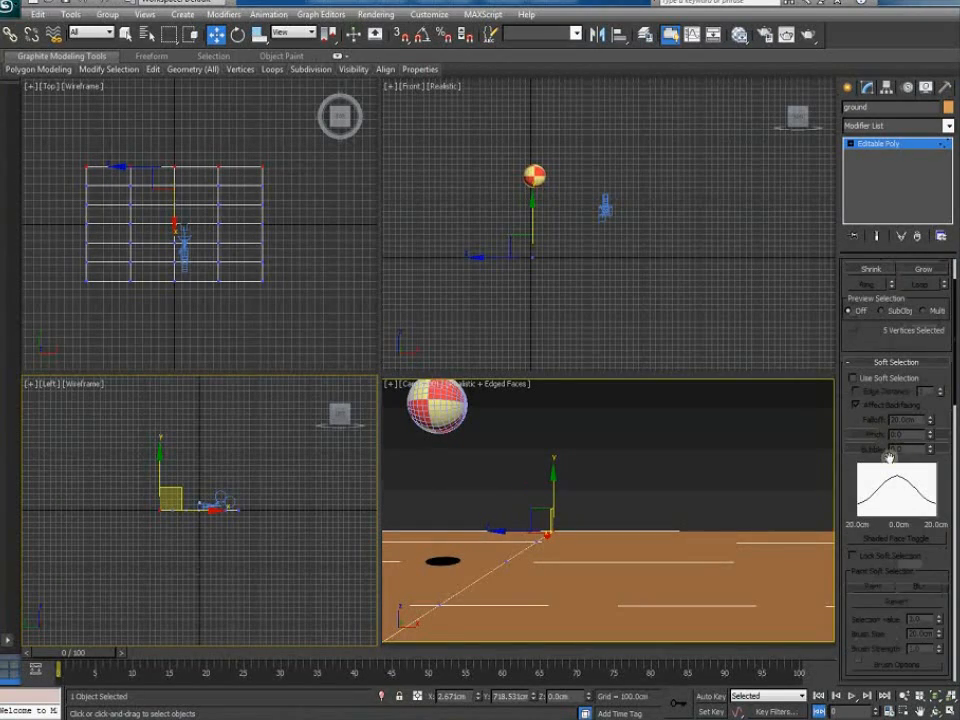
{"action": "left_click", "coordinate": [876, 379]}
{"action": "middle_click_drag", "start_coordinate": [142, 245], "coordinate": [152, 263]}
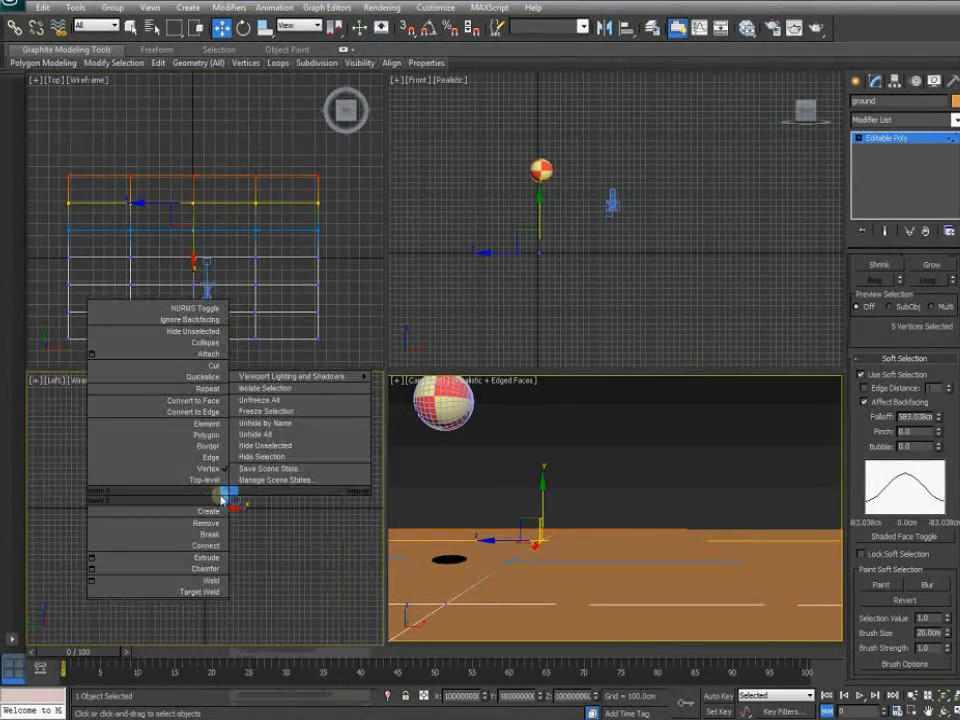
{"action": "left_click", "coordinate": [209, 504]}
{"action": "scroll", "coordinate": [205, 532], "scroll_direction": "up", "scroll_amount": 2}
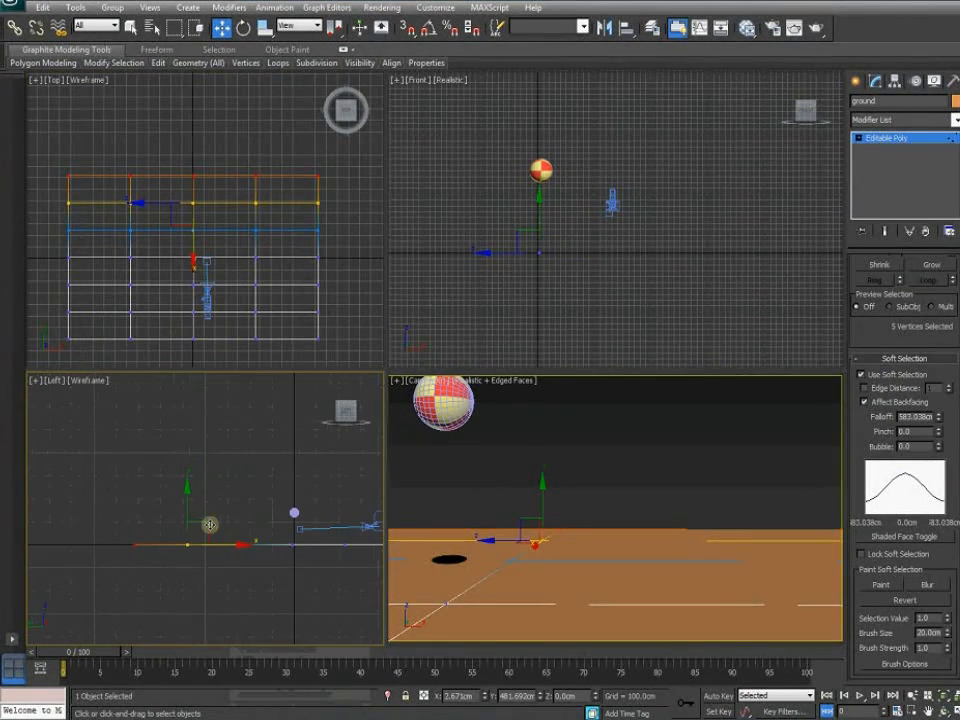
{"action": "middle_click_drag", "start_coordinate": [216, 527], "coordinate": [176, 514]}
{"action": "scroll", "coordinate": [176, 512], "scroll_direction": "down", "scroll_amount": 3}
{"action": "left_click_drag", "start_coordinate": [176, 478], "coordinate": [180, 446]}
Shift the second vertex row to refine the curve, then widen the panel and exit Vertex mode
{"action": "left_click", "coordinate": [162, 539]}
{"action": "mouse_move", "coordinate": [188, 494]}
{"action": "left_mouse_down"}
{"action": "mouse_move", "coordinate": [168, 513]}
{"action": "mouse_move", "coordinate": [199, 487]}
{"action": "mouse_move", "coordinate": [197, 495]}
{"action": "left_mouse_up"}
{"action": "left_click", "coordinate": [893, 377]}
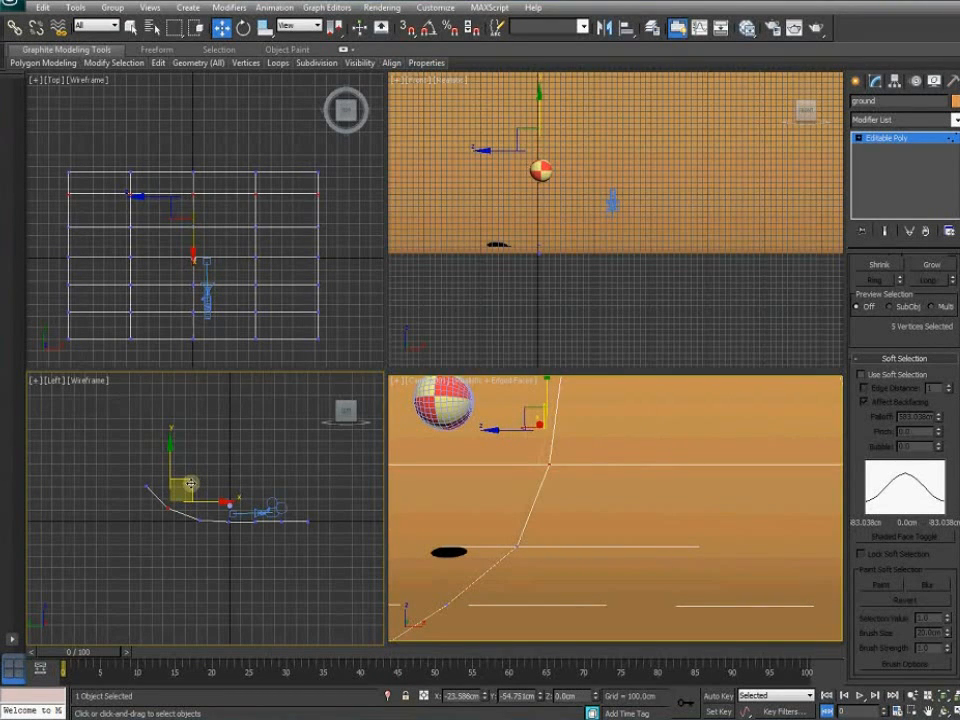
{"action": "left_click_drag", "start_coordinate": [190, 484], "coordinate": [190, 484]}
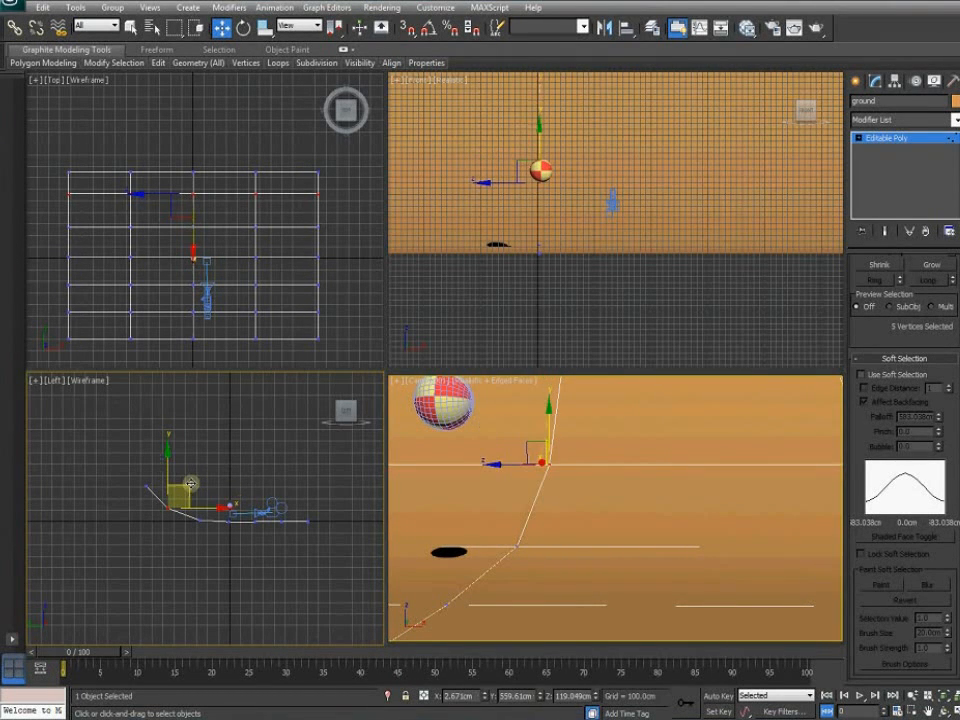
{"action": "left_click", "coordinate": [285, 467]}
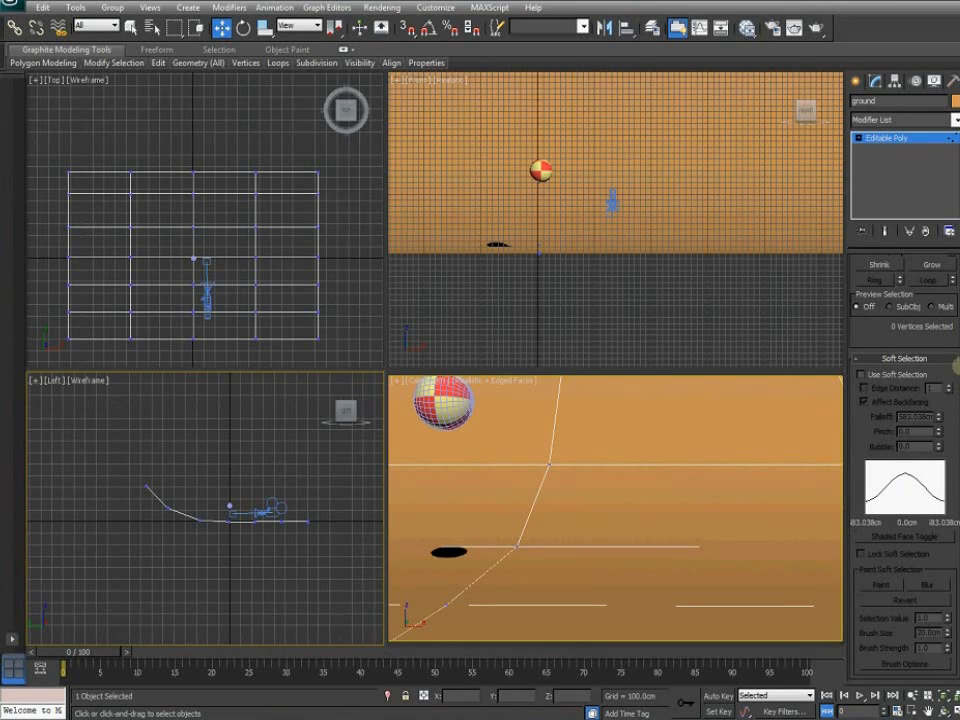
{"action": "left_click_drag", "start_coordinate": [845, 338], "coordinate": [722, 340]}
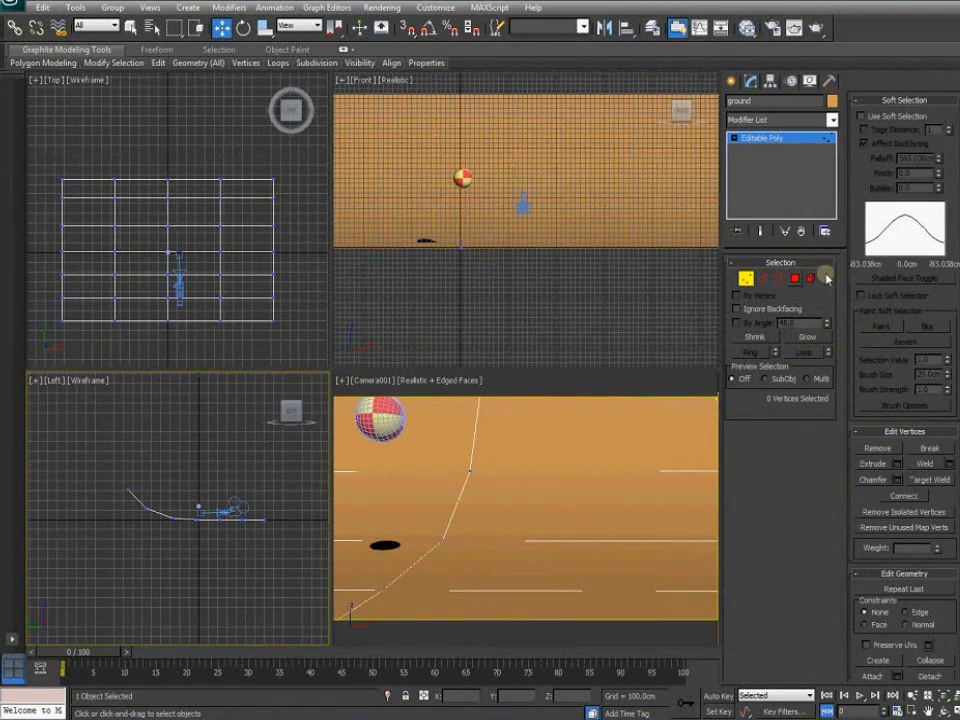
{"action": "left_click", "coordinate": [746, 279]}
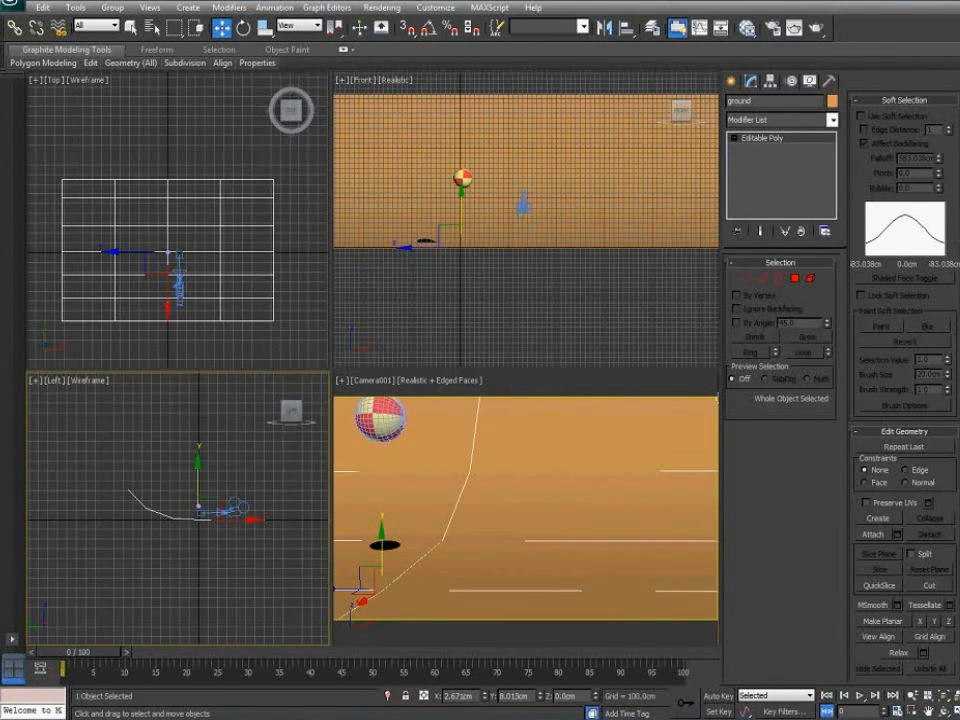
Turn on NURMS subdivision for the ground with 2 iterations
{"action": "scroll", "coordinate": [915, 400], "scroll_direction": "down", "scroll_amount": 5}
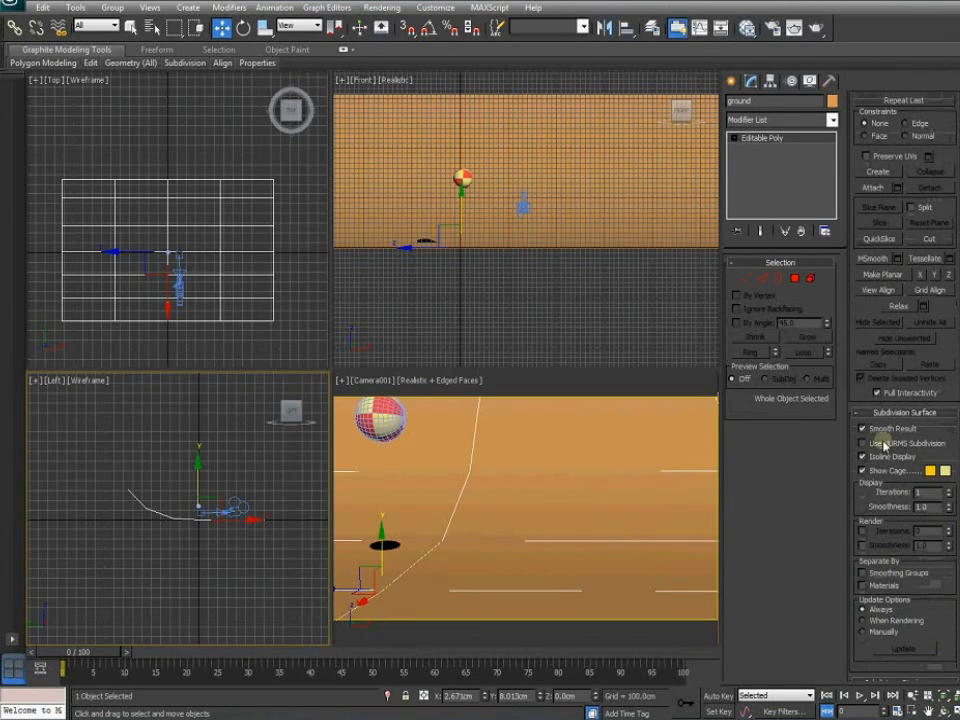
{"action": "left_click", "coordinate": [884, 446]}
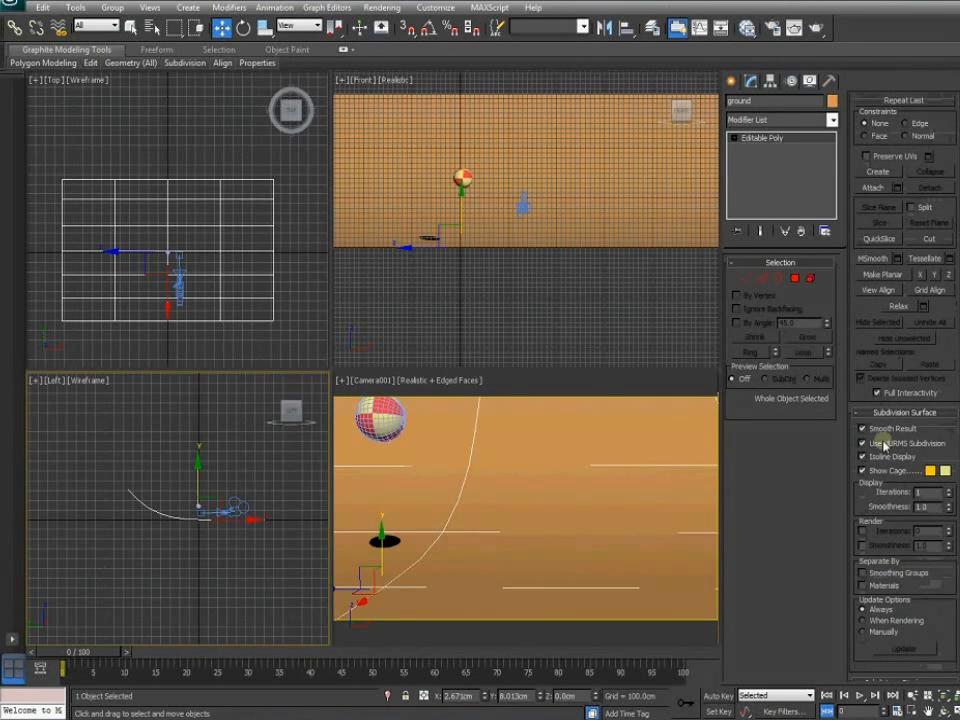
{"action": "left_click", "coordinate": [948, 490]}
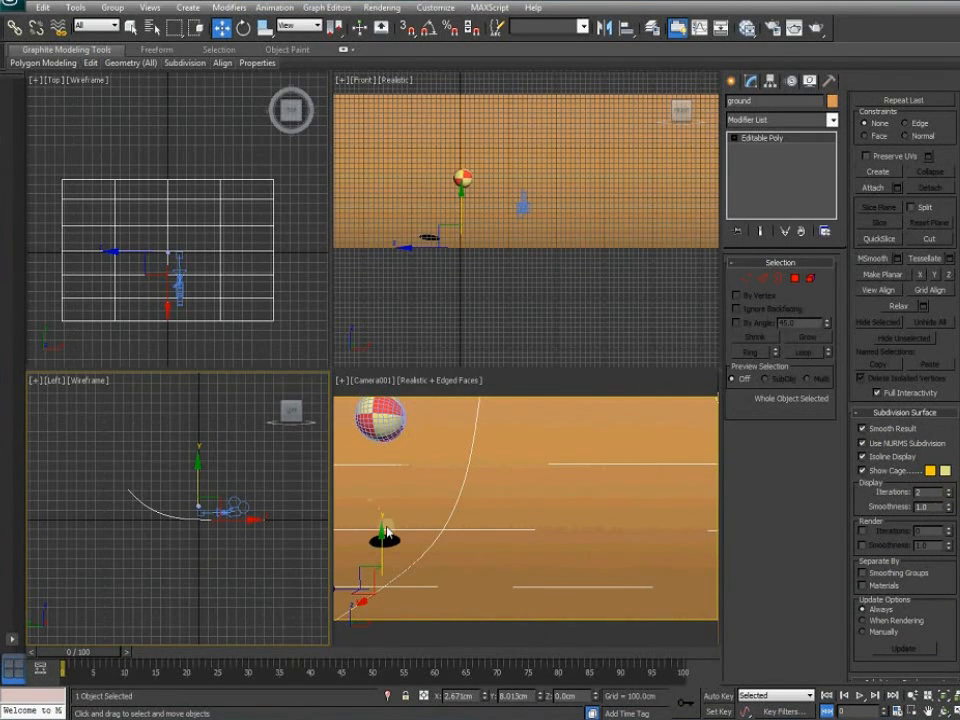
Shift the ten curve vertices left in the Left view to reshape the backdrop bend
{"action": "left_click", "coordinate": [762, 278]}
{"action": "mouse_move", "coordinate": [190, 555]}
{"action": "middle_mouse_down"}
{"action": "mouse_move", "coordinate": [234, 527]}
{"action": "mouse_move", "coordinate": [141, 542]}
{"action": "middle_mouse_up"}
{"action": "scroll", "coordinate": [242, 521], "scroll_direction": "up", "scroll_amount": 5}
{"action": "left_click_drag", "start_coordinate": [265, 507], "coordinate": [161, 539]}
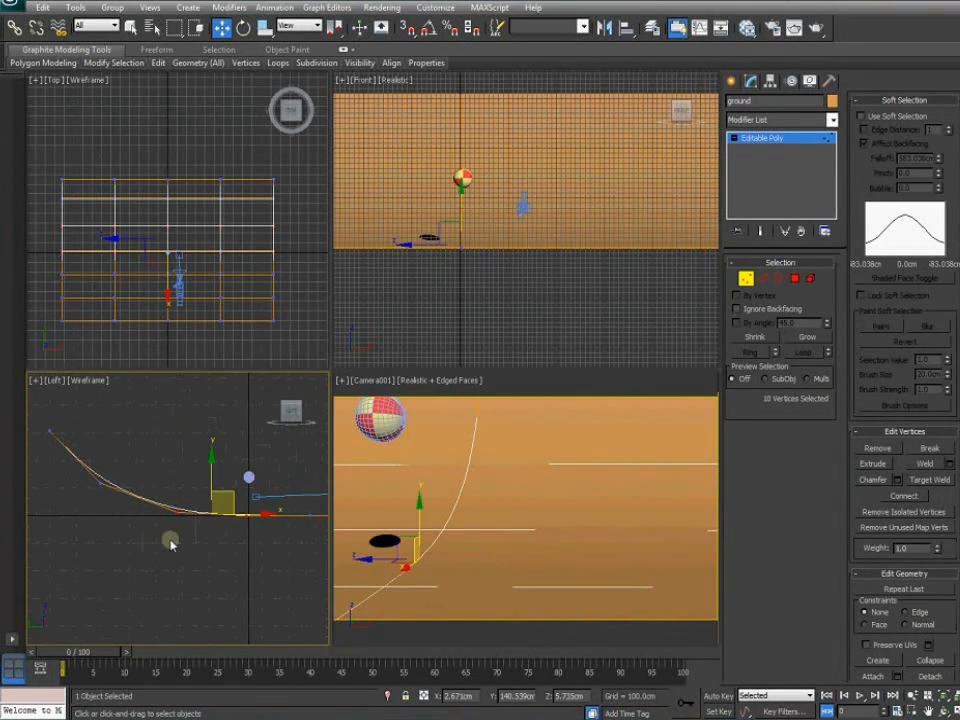
{"action": "left_click_drag", "start_coordinate": [267, 514], "coordinate": [215, 514]}
{"action": "left_click_drag", "start_coordinate": [89, 468], "coordinate": [120, 483]}
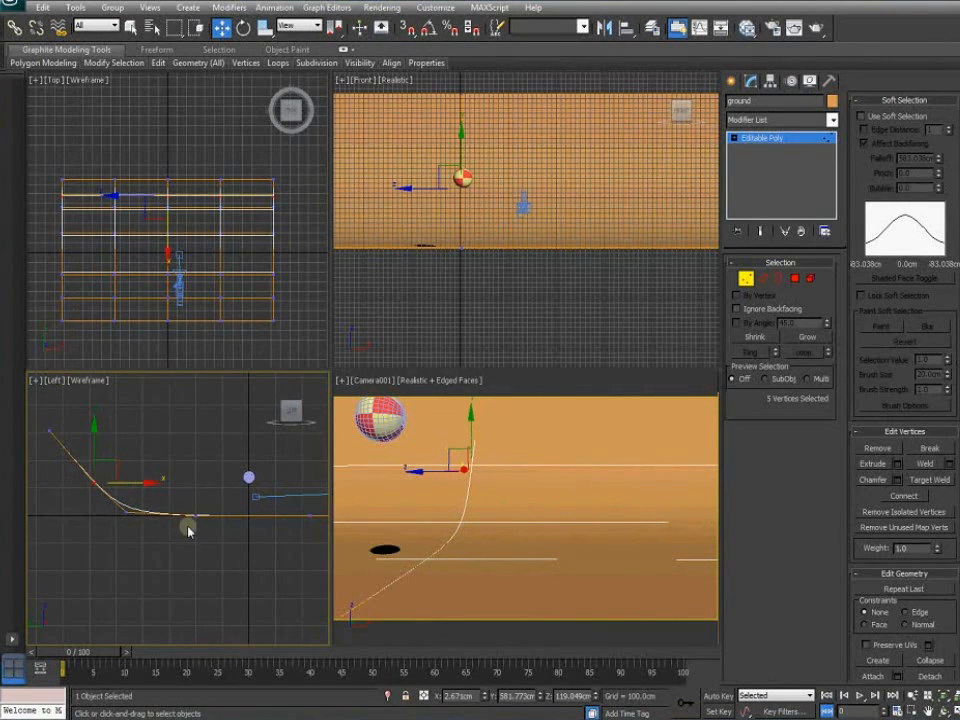
{"action": "left_click", "coordinate": [224, 578]}
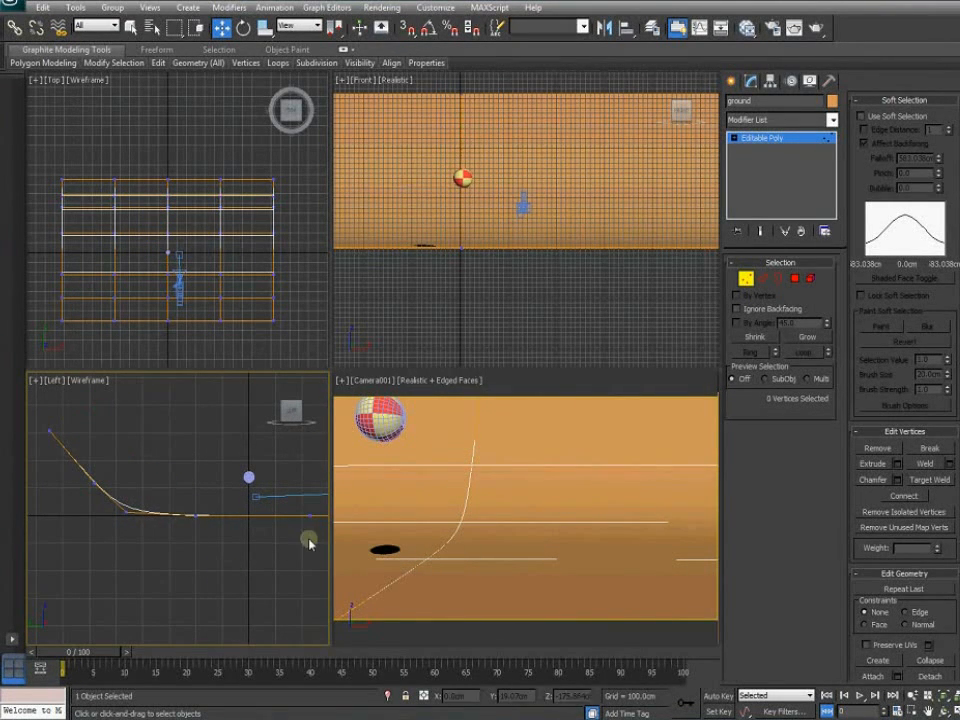
{"action": "left_click", "coordinate": [732, 83]}
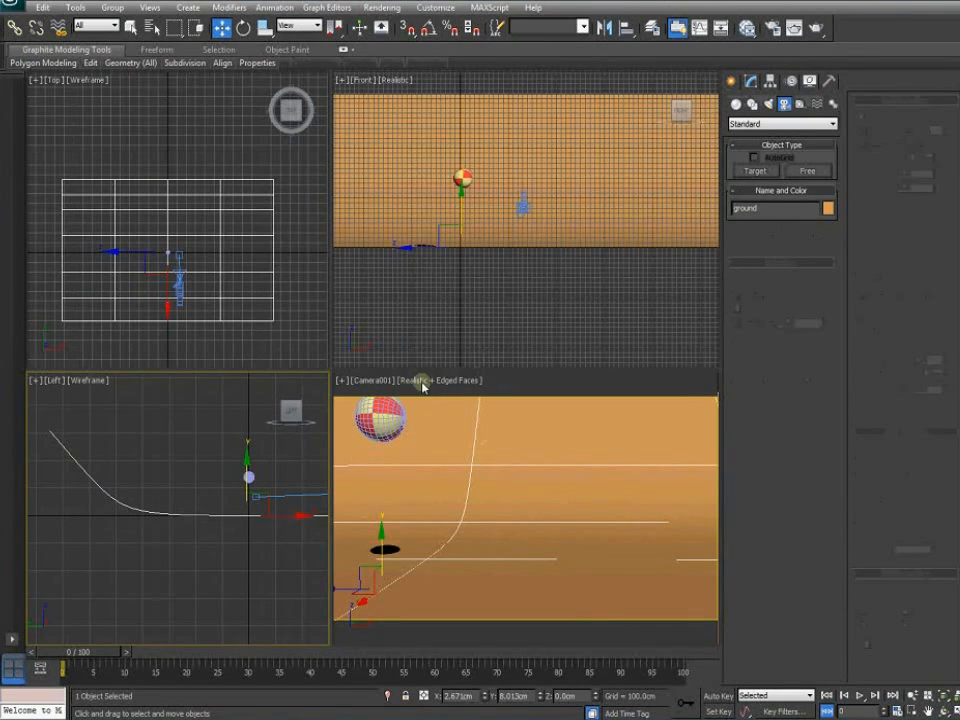
Turn off Edged Faces in the Camera viewport
{"action": "left_click", "coordinate": [422, 380]}
{"action": "left_click", "coordinate": [424, 380]}
{"action": "left_click", "coordinate": [458, 442]}
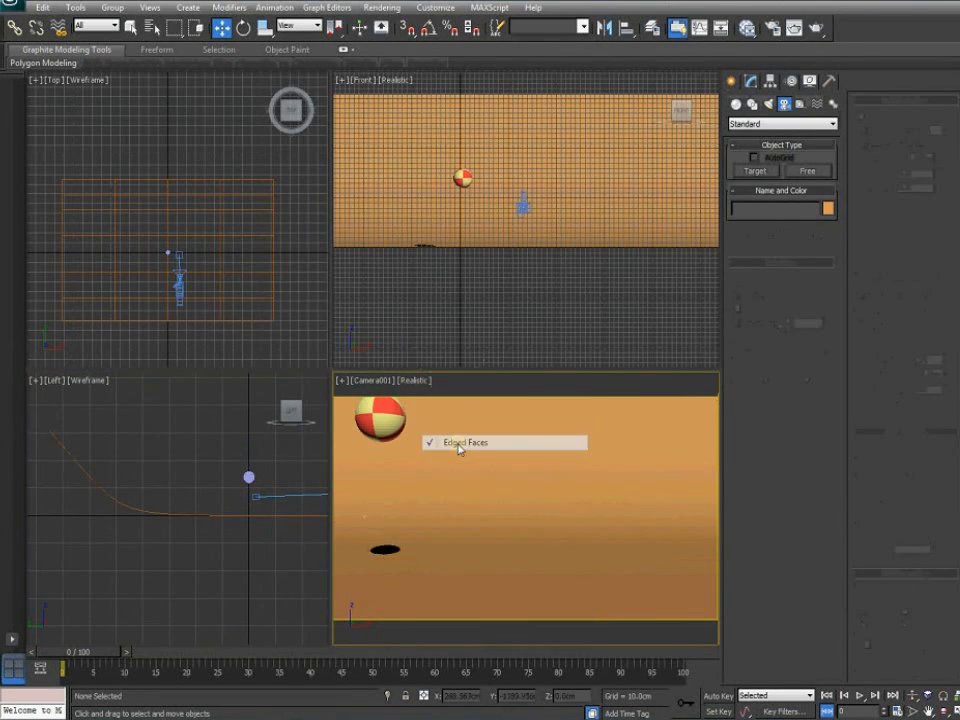
Move to frame 13 and test-render the camera view, then close the frame window
{"action": "left_click_drag", "start_coordinate": [94, 655], "coordinate": [146, 668]}
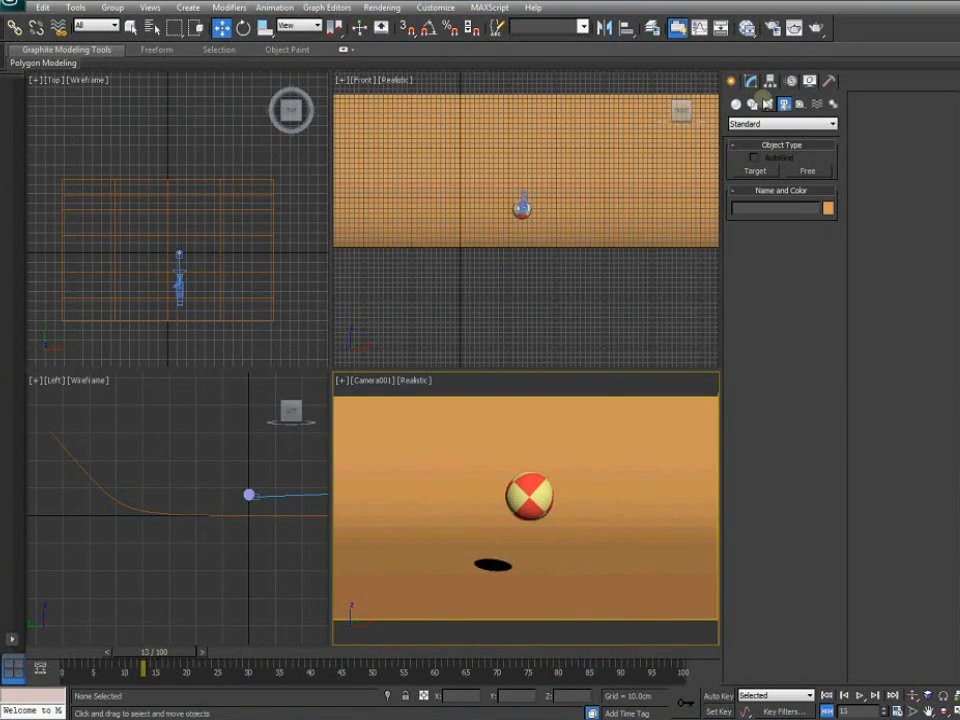
{"action": "left_click", "coordinate": [816, 31]}
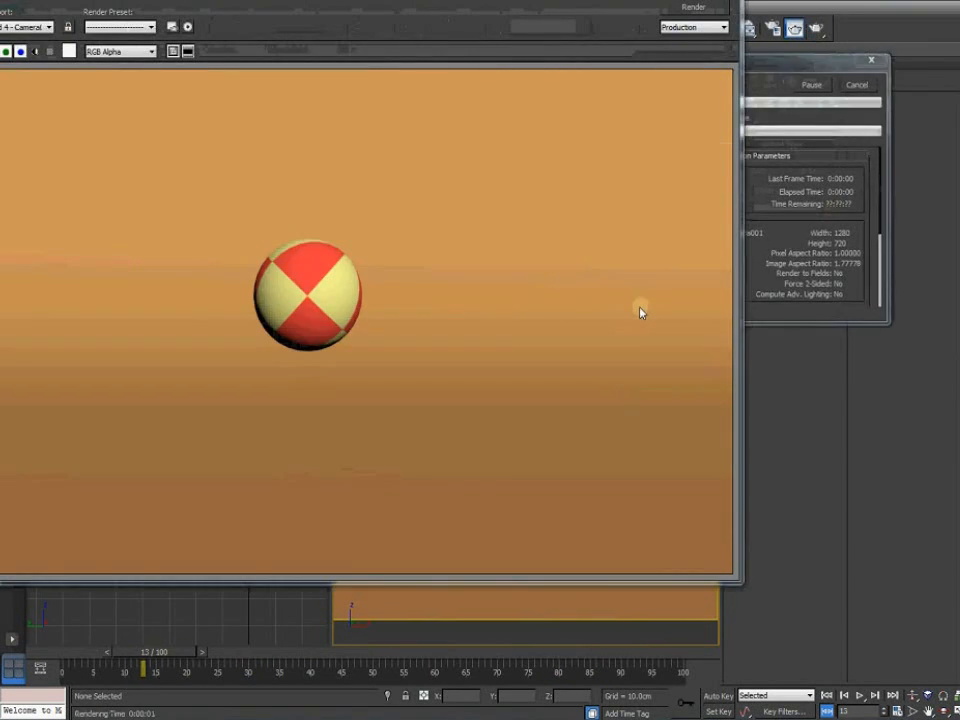
{"action": "left_click", "coordinate": [724, 2]}
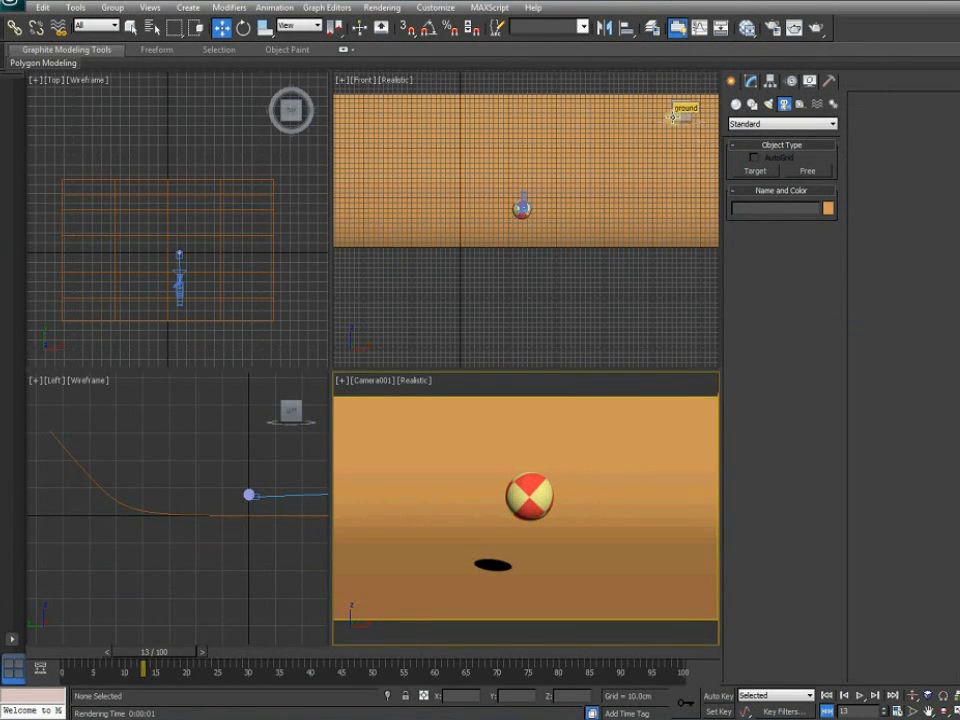
Assign NVIDIA mental ray as the production renderer in Render Setup
{"action": "left_click", "coordinate": [773, 28]}
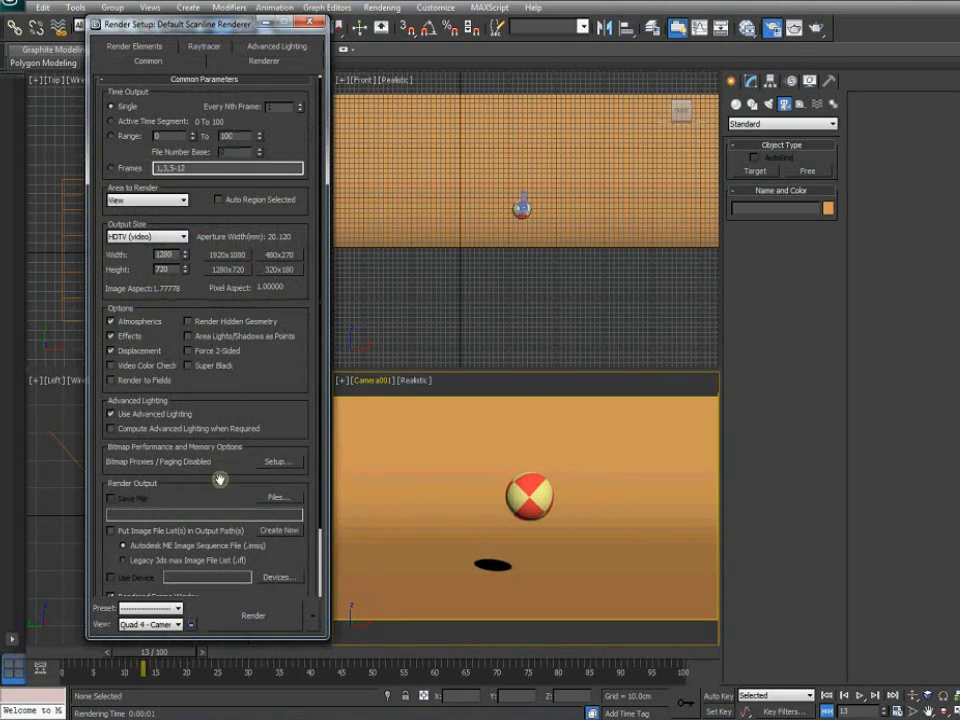
{"action": "scroll", "coordinate": [218, 480], "scroll_direction": "down", "scroll_amount": 3}
{"action": "left_click", "coordinate": [226, 589]}
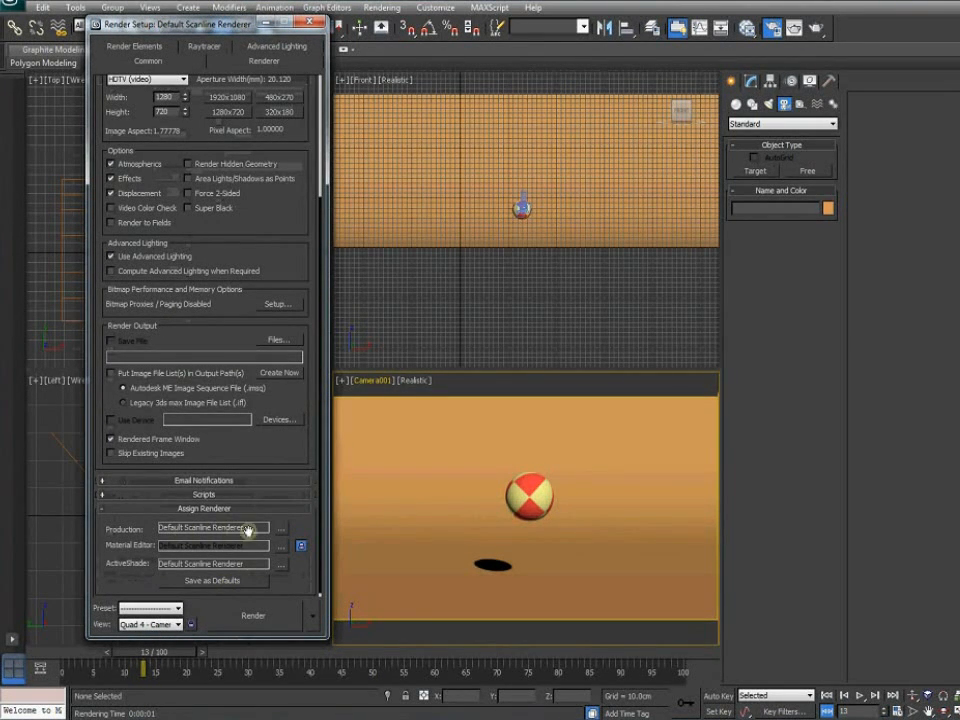
{"action": "left_click", "coordinate": [279, 528]}
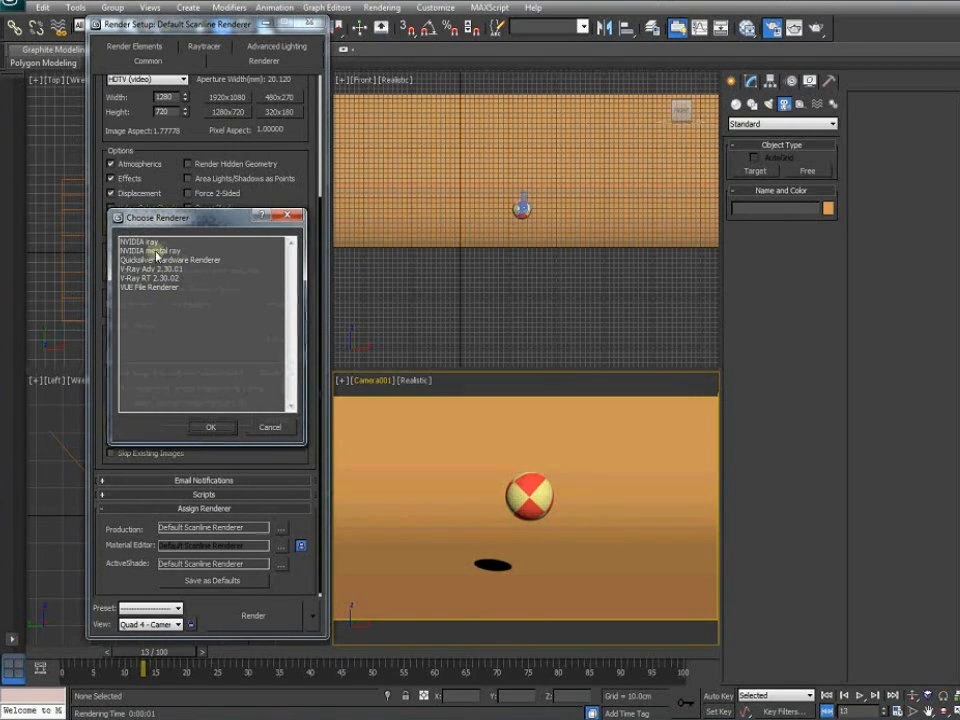
{"action": "double_click", "coordinate": [144, 251]}
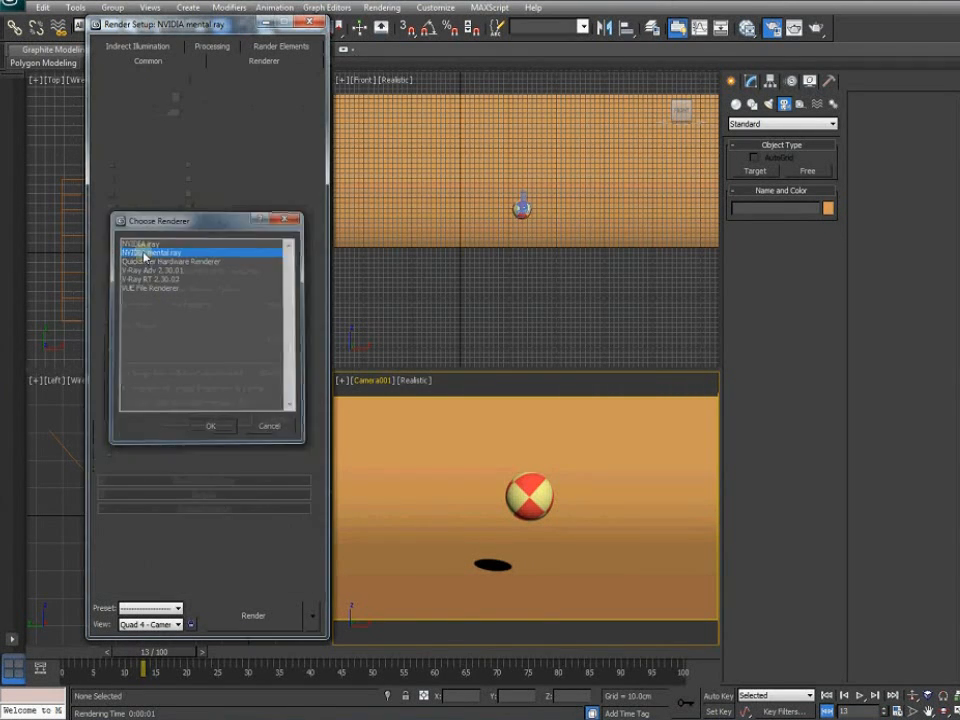
{"action": "left_click", "coordinate": [309, 22]}
{"action": "middle_click_drag", "start_coordinate": [225, 307], "coordinate": [227, 275]}
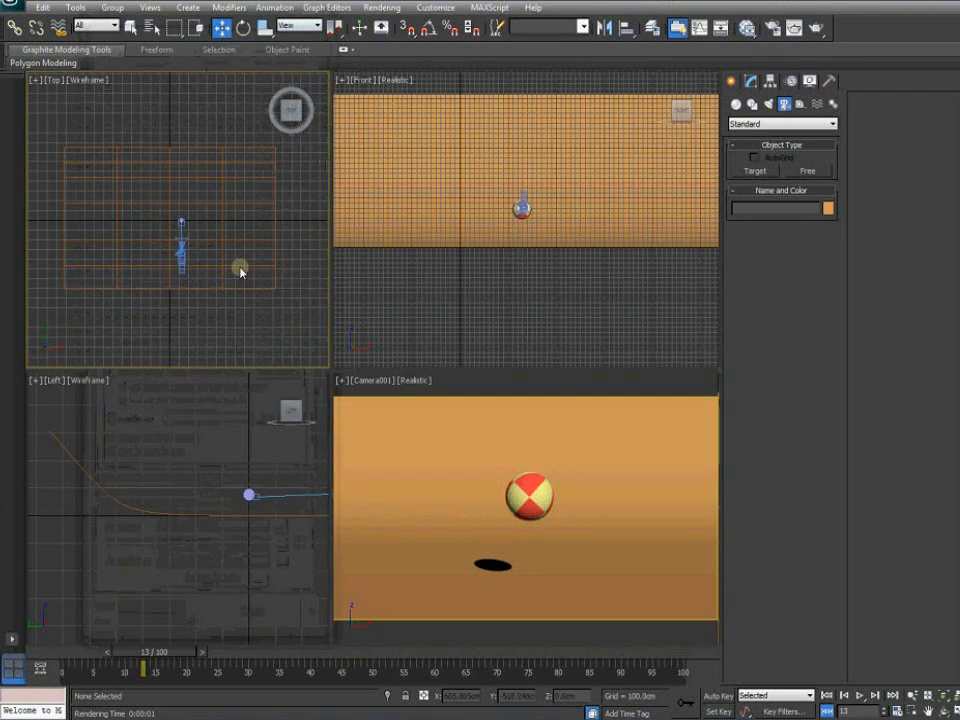
Create Daylight001 with mr Photographic Exposure Control at EV 15, placing its compass in the Top view
{"action": "left_click", "coordinate": [834, 104]}
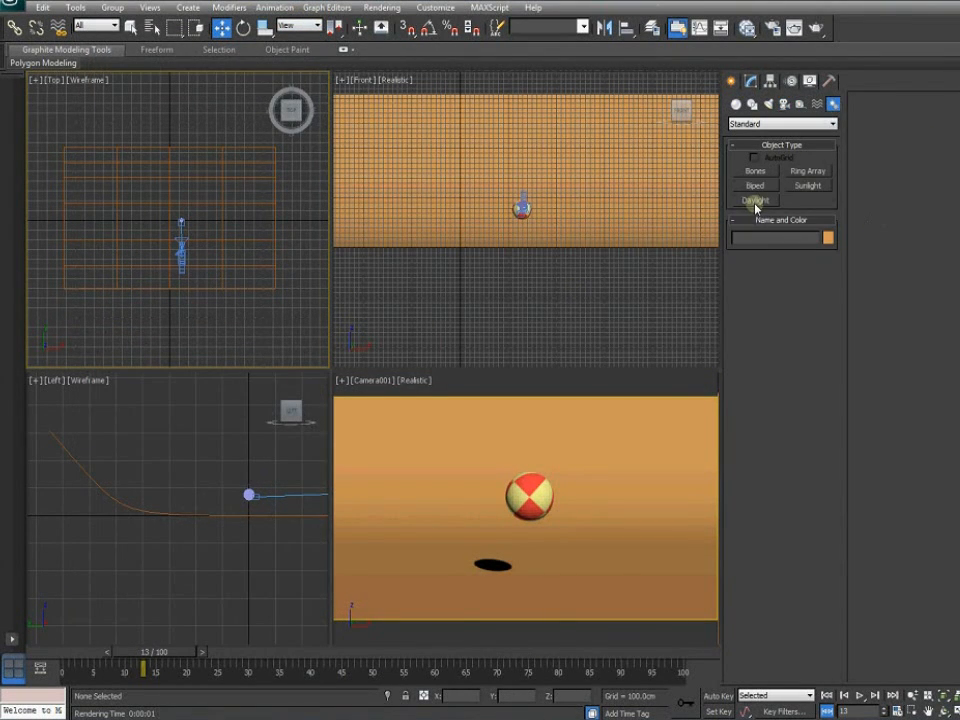
{"action": "left_click", "coordinate": [755, 201]}
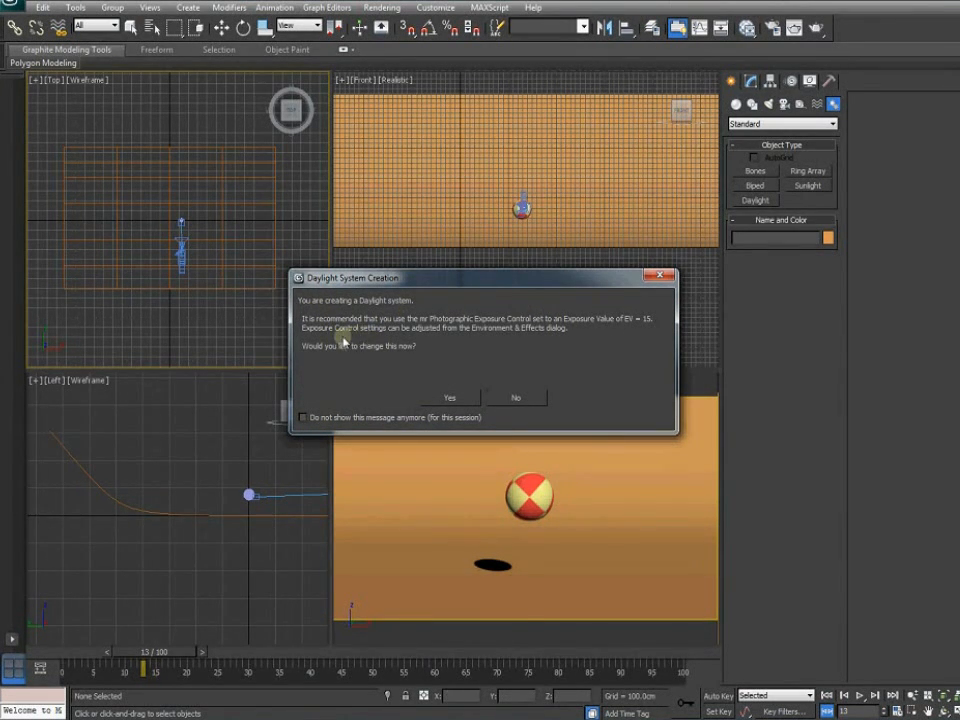
{"action": "left_click", "coordinate": [457, 399]}
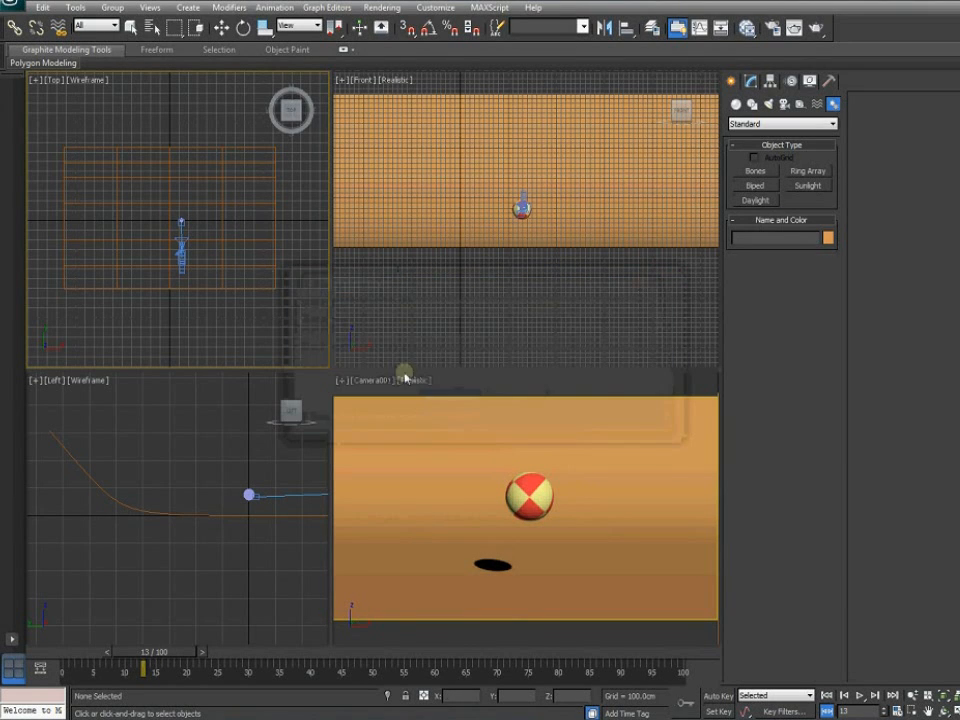
{"action": "mouse_move", "coordinate": [240, 243]}
{"action": "left_mouse_down"}
{"action": "mouse_move", "coordinate": [259, 266]}
{"action": "mouse_move", "coordinate": [247, 237]}
{"action": "left_mouse_up"}
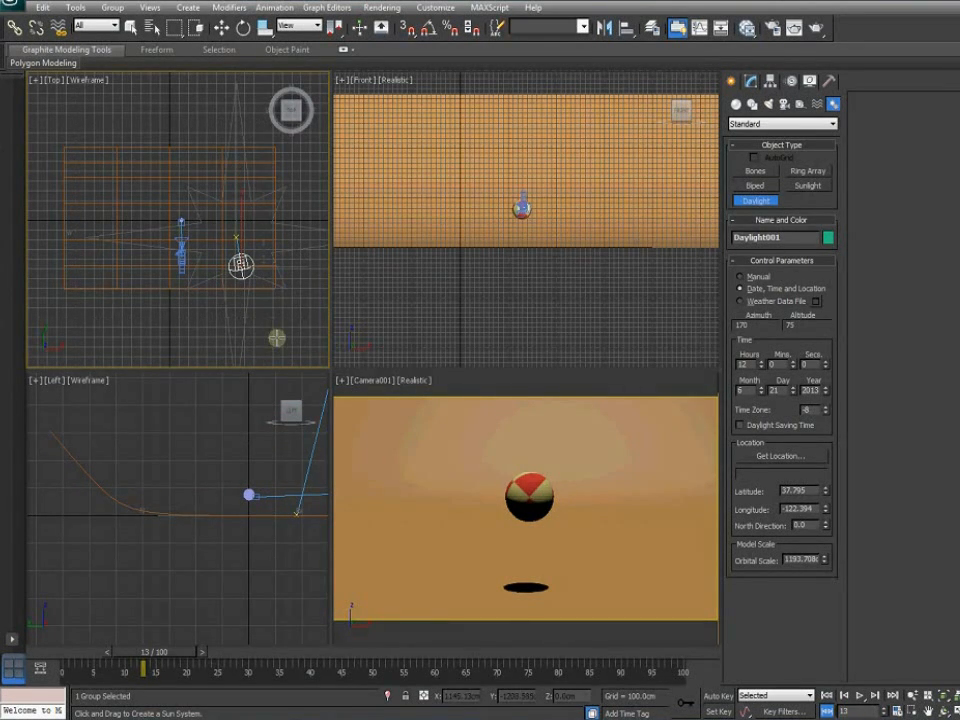
Set Daylight001's sunlight to mr Sun and its skylight to mr Sky
{"action": "left_click", "coordinate": [221, 27]}
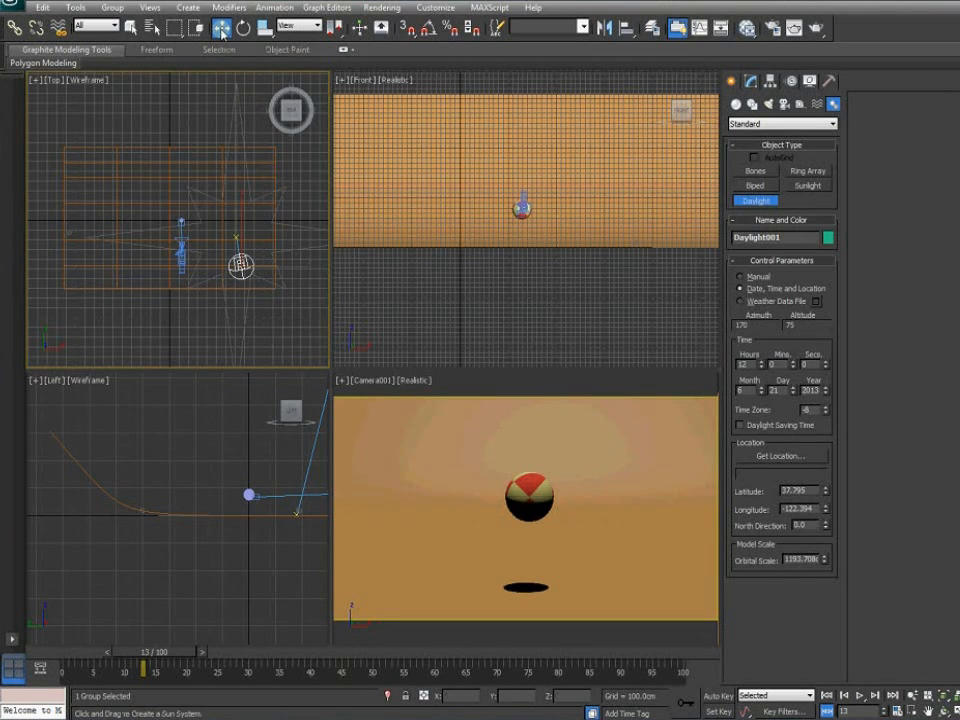
{"action": "left_click", "coordinate": [751, 81]}
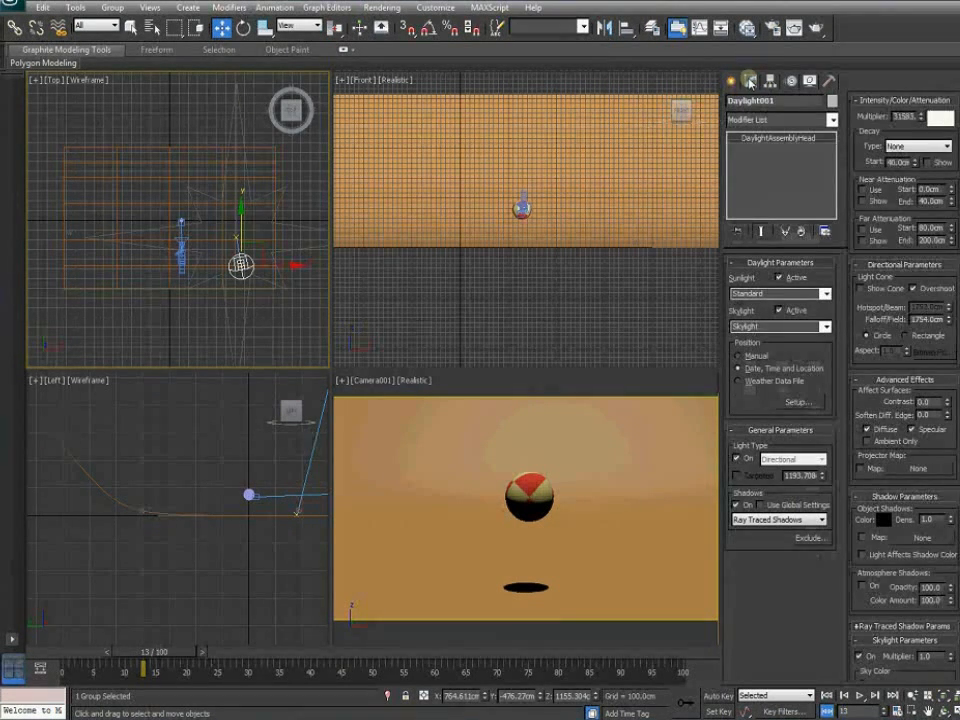
{"action": "left_click", "coordinate": [826, 294]}
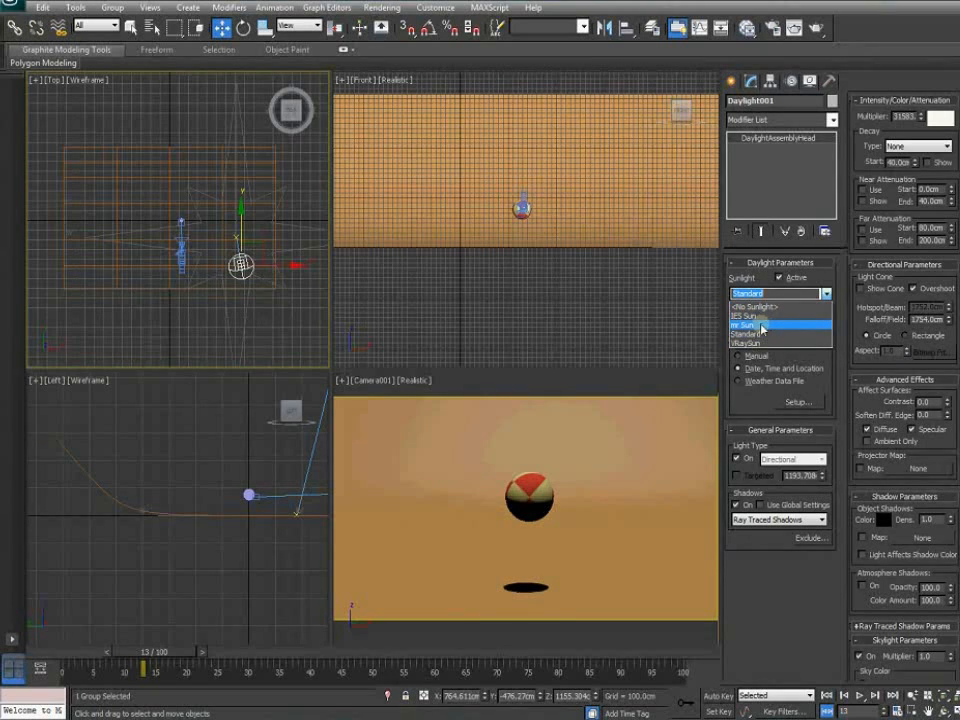
{"action": "left_click", "coordinate": [762, 326]}
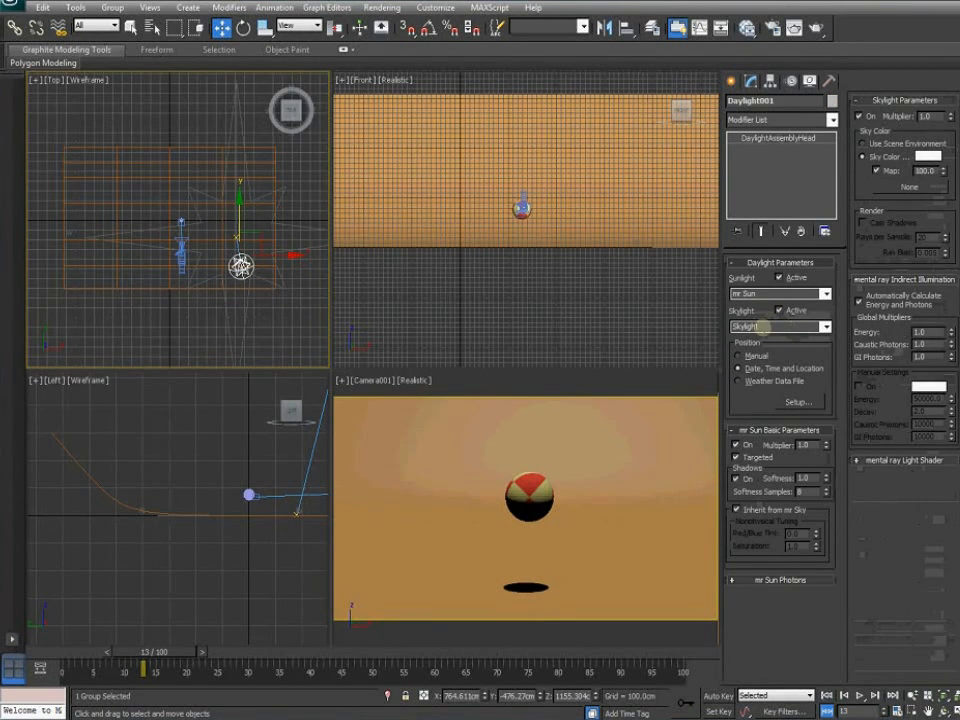
{"action": "left_click", "coordinate": [825, 328]}
{"action": "left_click", "coordinate": [754, 358]}
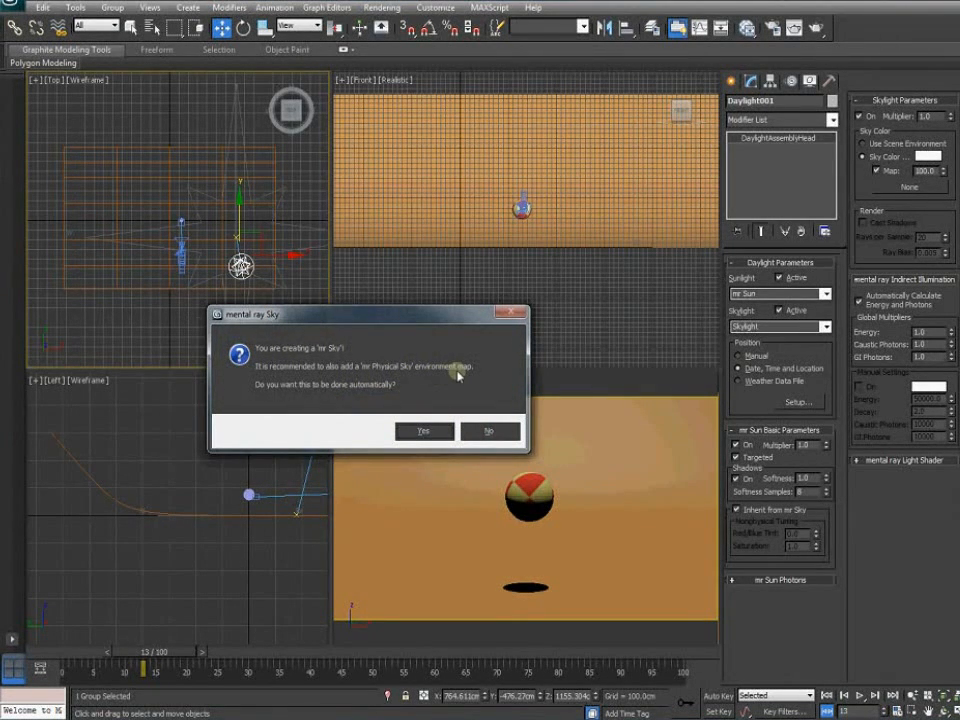
Accept the mr Physical Sky environment map prompt and render the camera view
{"action": "left_click", "coordinate": [424, 432]}
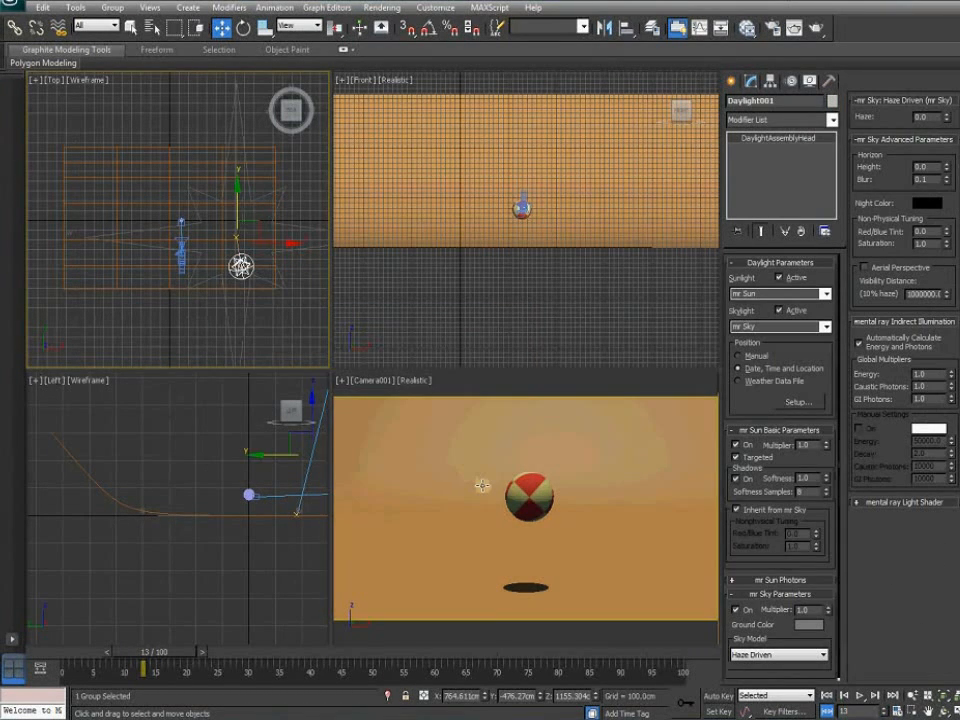
{"action": "right_click", "coordinate": [482, 485]}
{"action": "left_click", "coordinate": [815, 30]}
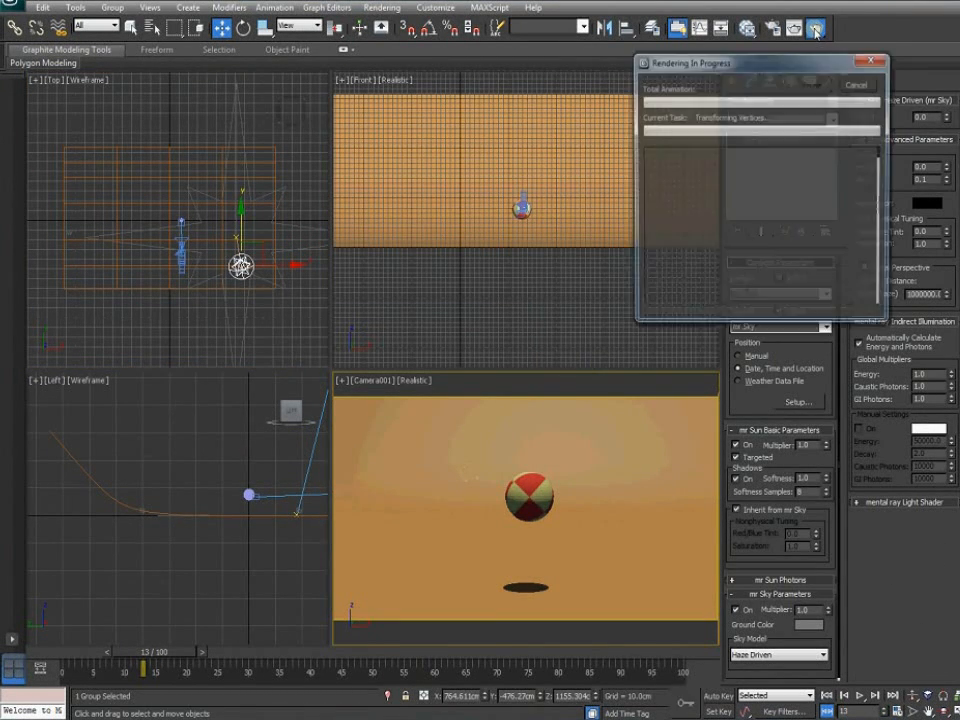
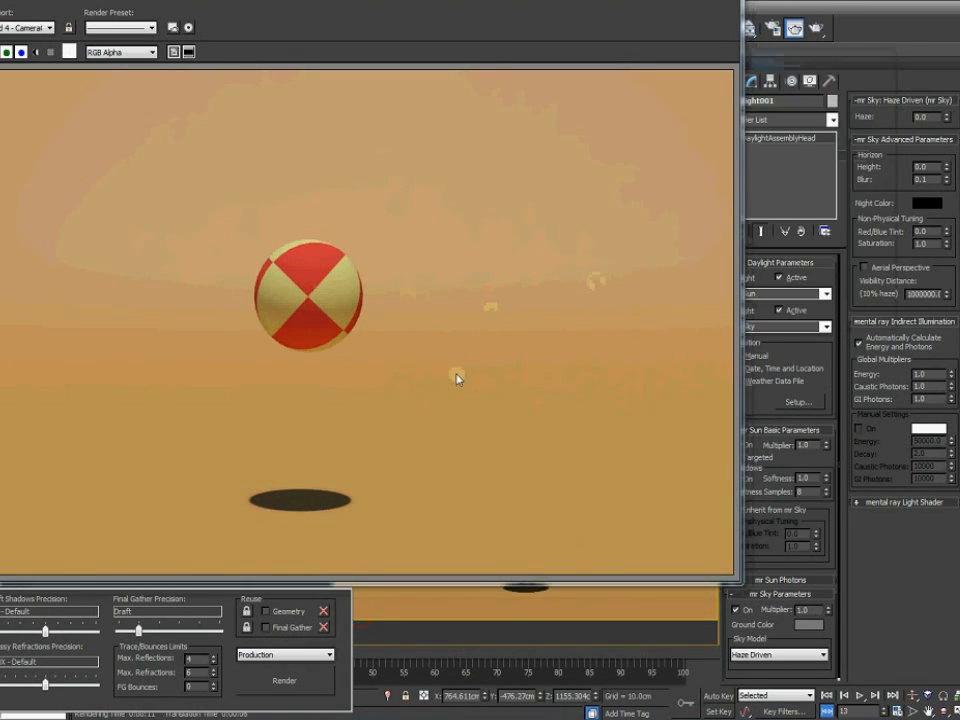
Close the Rendered Frame Window showing the daylight test render to return to the quad viewports
{"action": "left_click", "coordinate": [709, 3]}
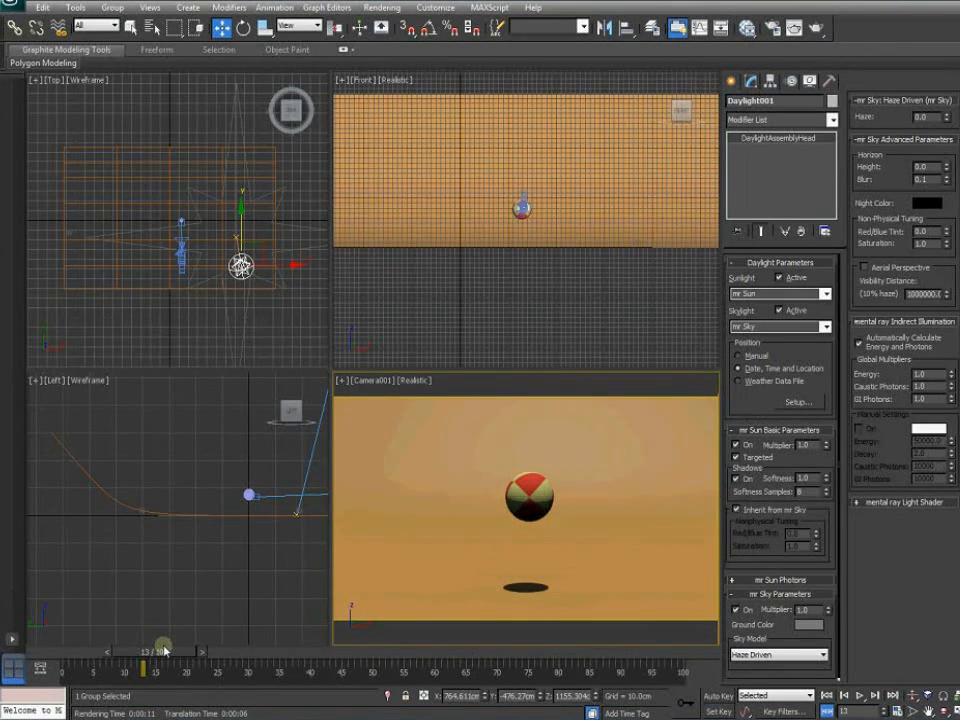
Unhide the Controls layer in the Layer Manager to reveal the ball's red trajectory paths
{"action": "left_click", "coordinate": [771, 29]}
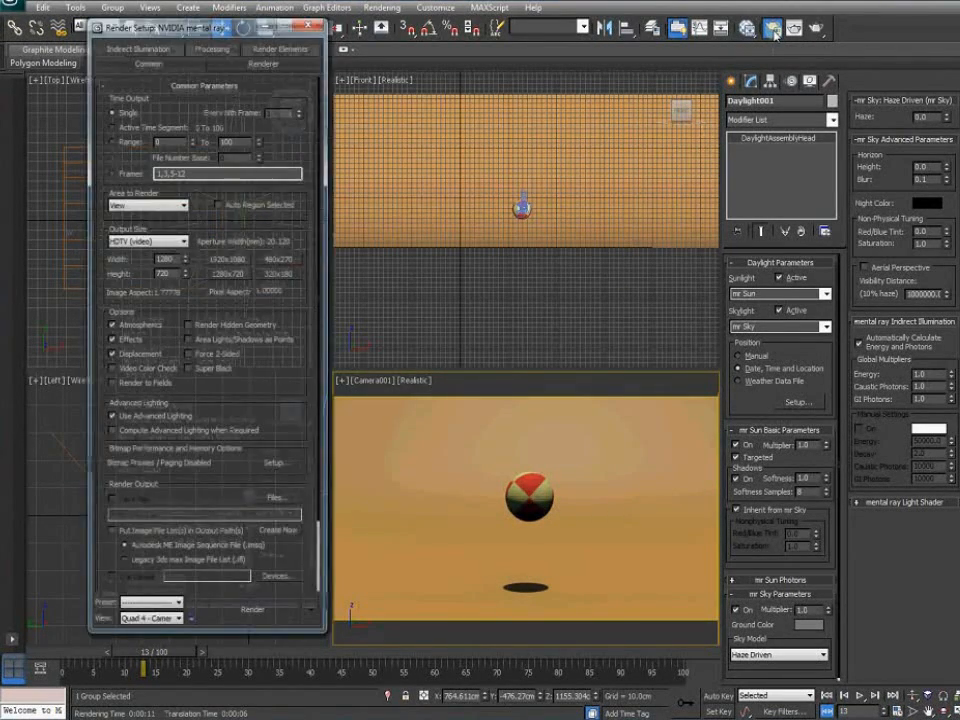
{"action": "left_click", "coordinate": [309, 26]}
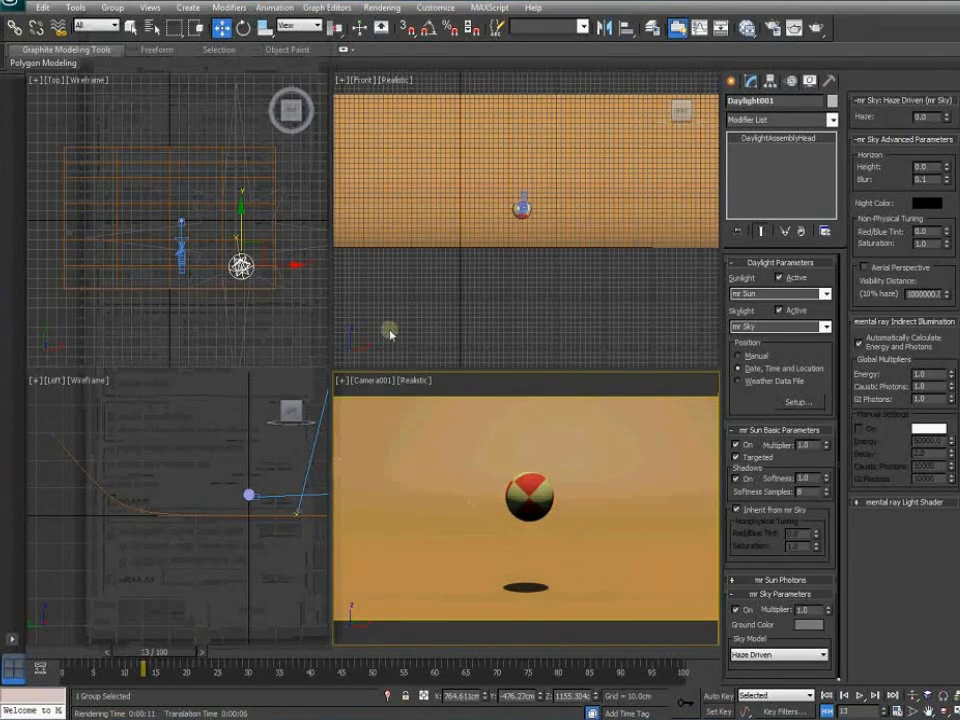
{"action": "left_click", "coordinate": [655, 27]}
{"action": "left_click", "coordinate": [215, 214]}
{"action": "left_click", "coordinate": [418, 150]}
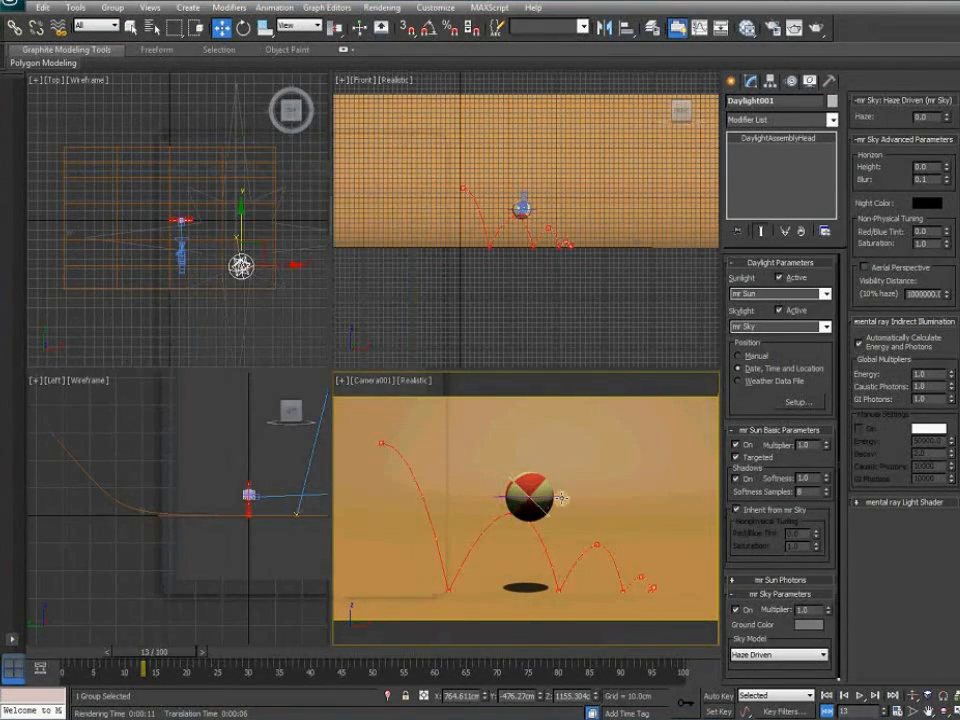
Select BeachBallMove, set the animation end time to frame 50, and jump to the last frame
{"action": "left_click", "coordinate": [560, 497]}
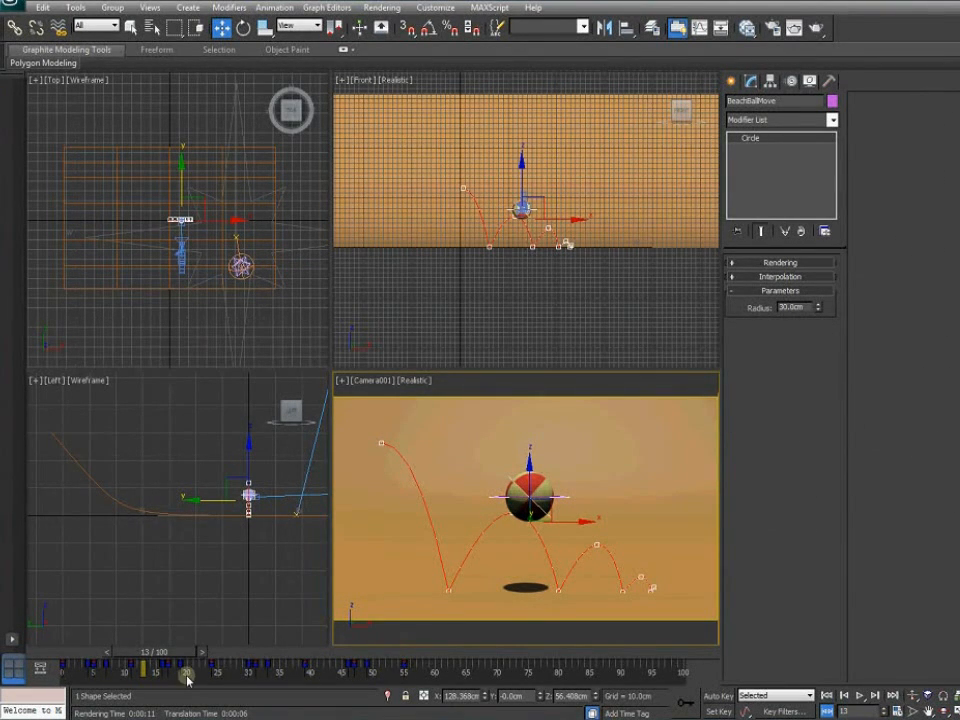
{"action": "right_click_drag", "start_coordinate": [324, 676], "coordinate": [622, 673], "text": "ctrl+alt"}
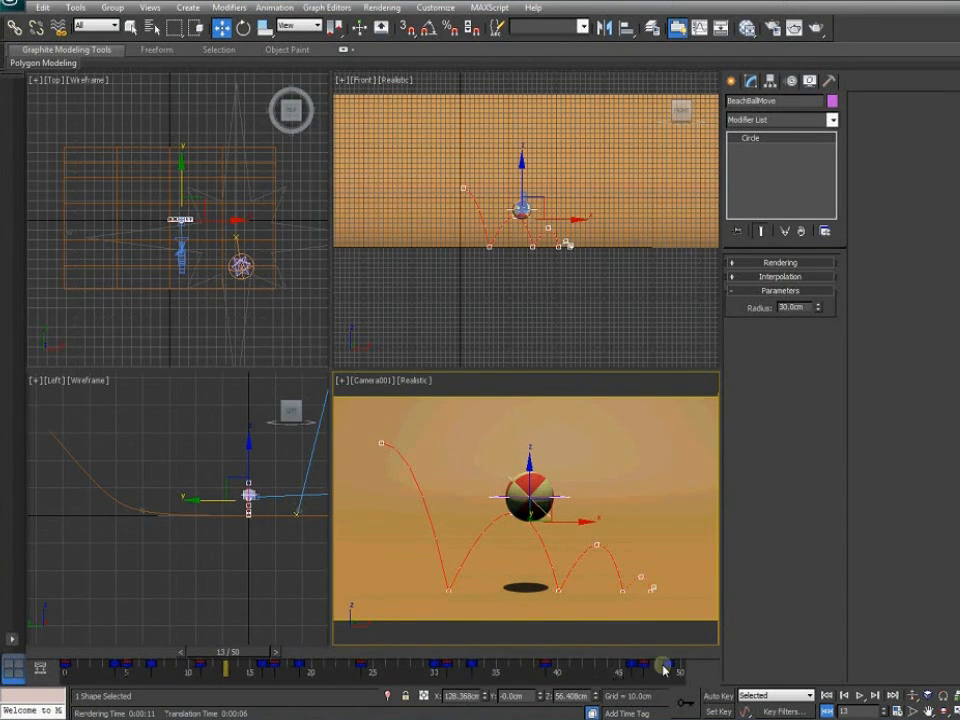
{"action": "left_click_drag", "start_coordinate": [696, 654], "coordinate": [72, 654]}
{"action": "key", "text": "w"}
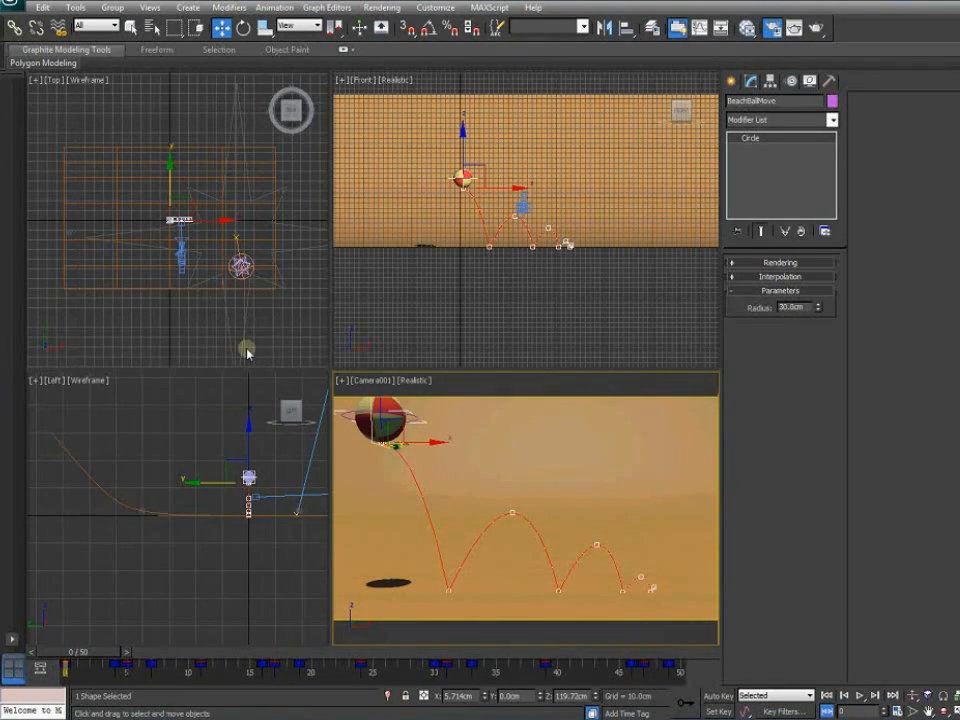
{"action": "key", "text": "F10"}
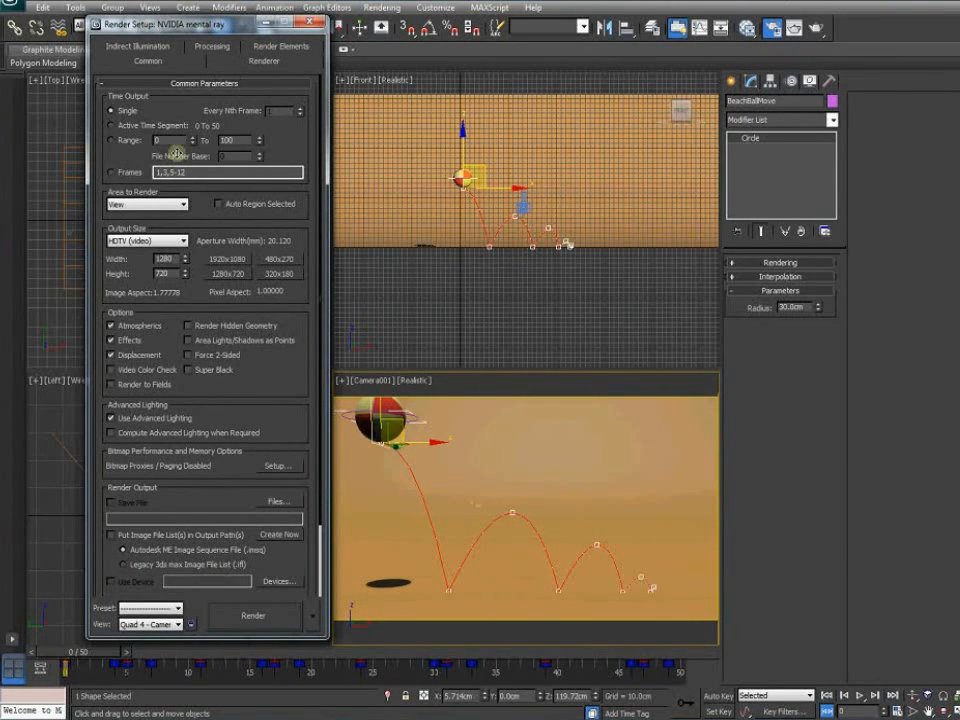
Set the Render Setup time output to the frame range 0 to 50
{"action": "left_click", "coordinate": [143, 141]}
{"action": "left_click_drag", "start_coordinate": [239, 141], "coordinate": [183, 140]}
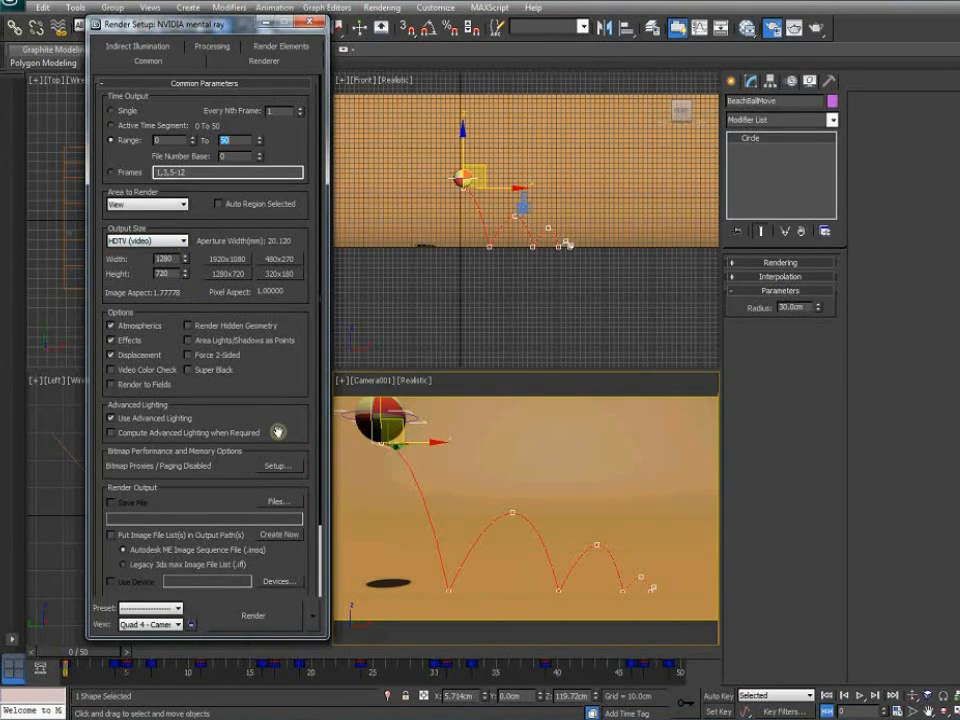
{"action": "left_click_drag", "start_coordinate": [296, 431], "coordinate": [287, 344]}
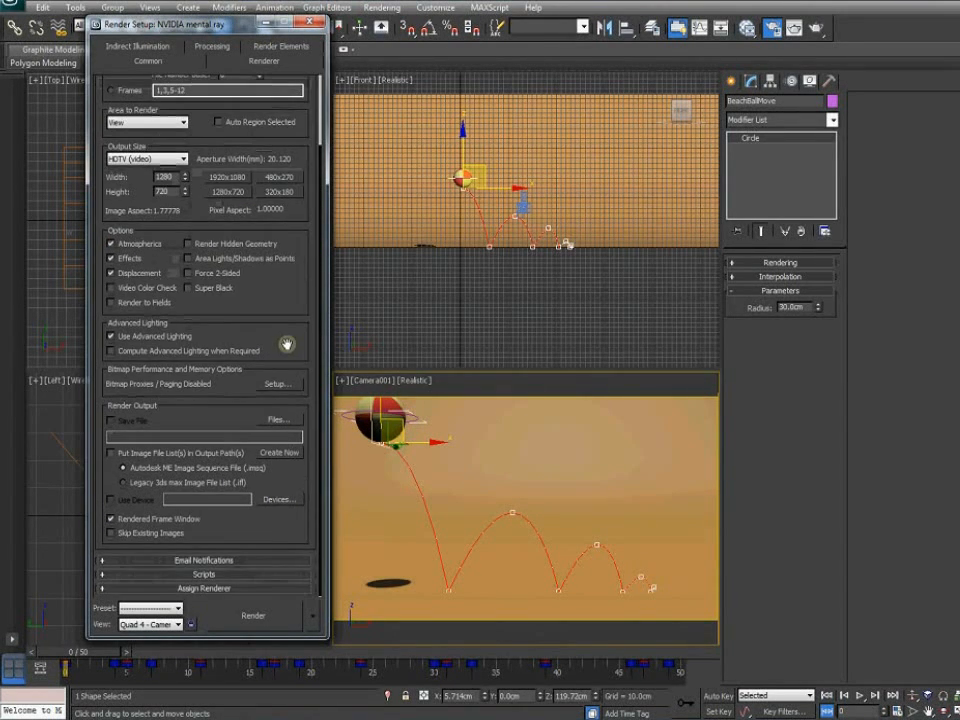
Browse to Desktop > Spring 13 > Animation 1 > Video Tutorial > Ball Bounce for the render output
{"action": "left_click", "coordinate": [288, 420]}
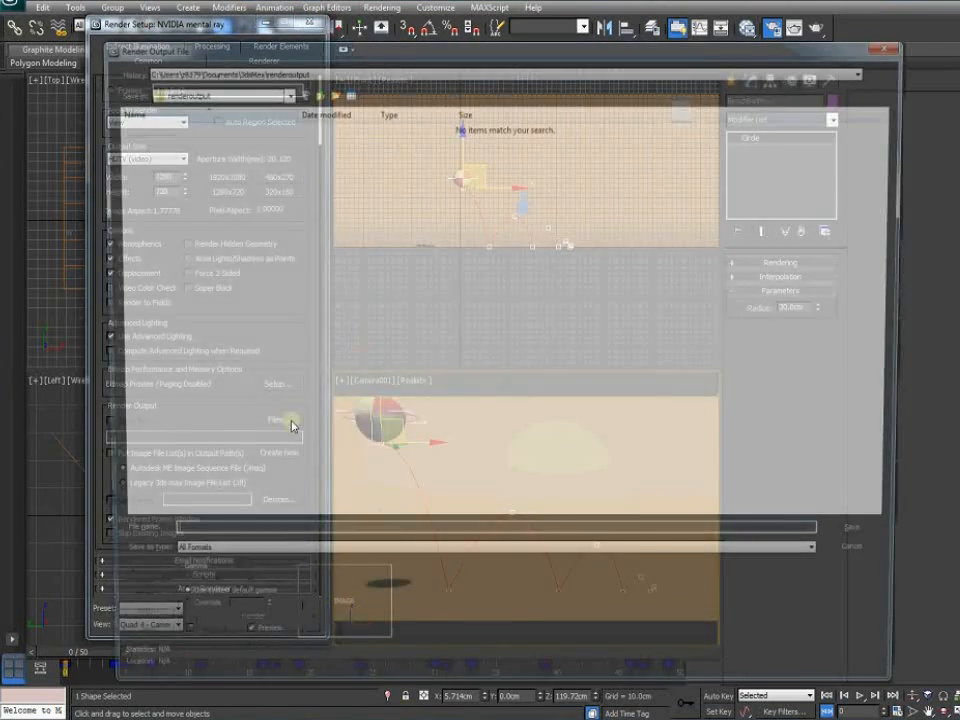
{"action": "left_click", "coordinate": [210, 91]}
{"action": "left_click", "coordinate": [184, 108]}
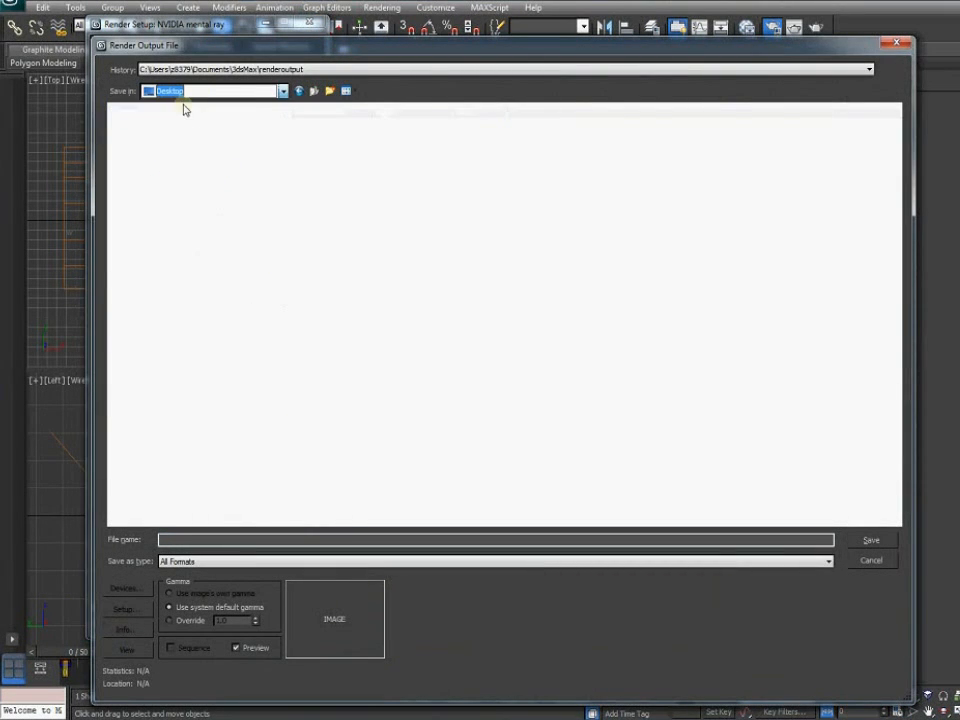
{"action": "double_click", "coordinate": [763, 160]}
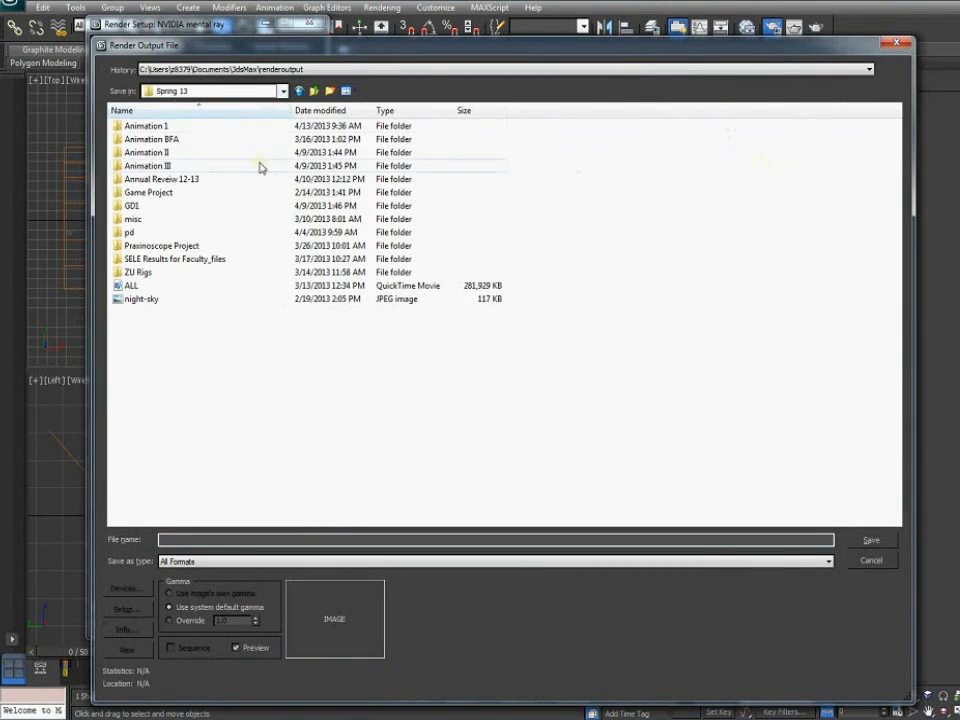
{"action": "double_click", "coordinate": [148, 129]}
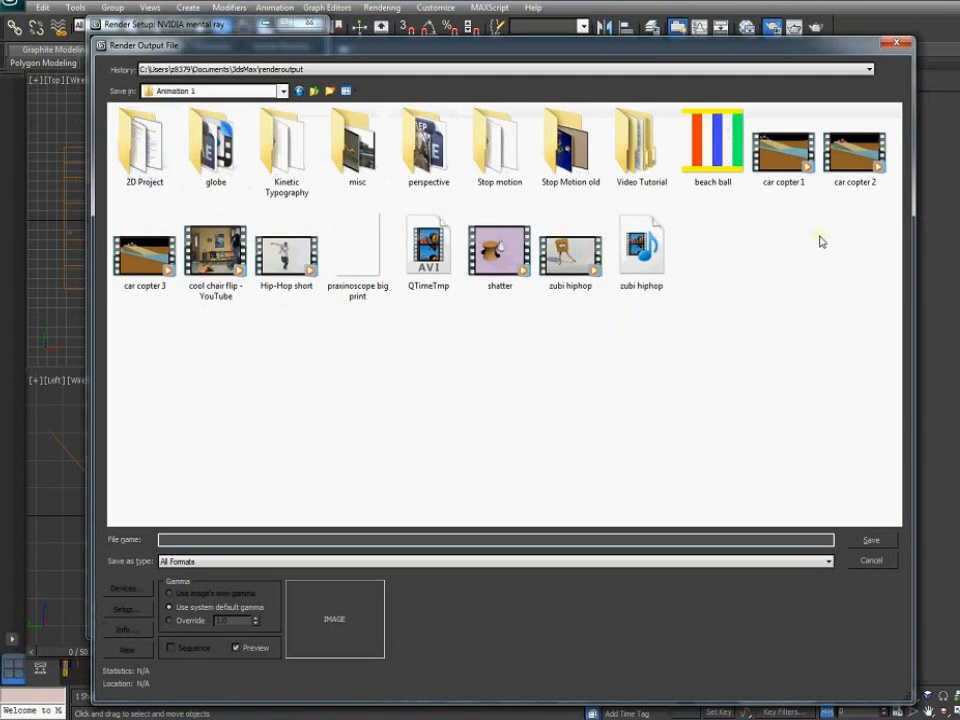
{"action": "double_click", "coordinate": [640, 148]}
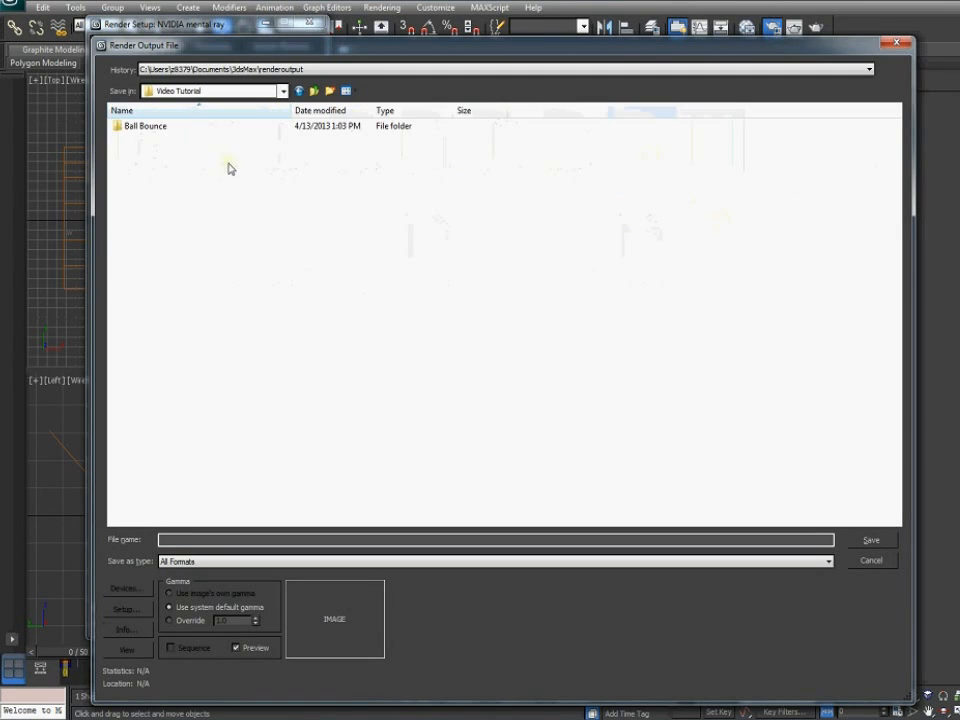
{"action": "double_click", "coordinate": [146, 127]}
Name the output file 'ball bounce 2', choose AVI format, and save the settings
{"action": "left_click", "coordinate": [207, 538]}
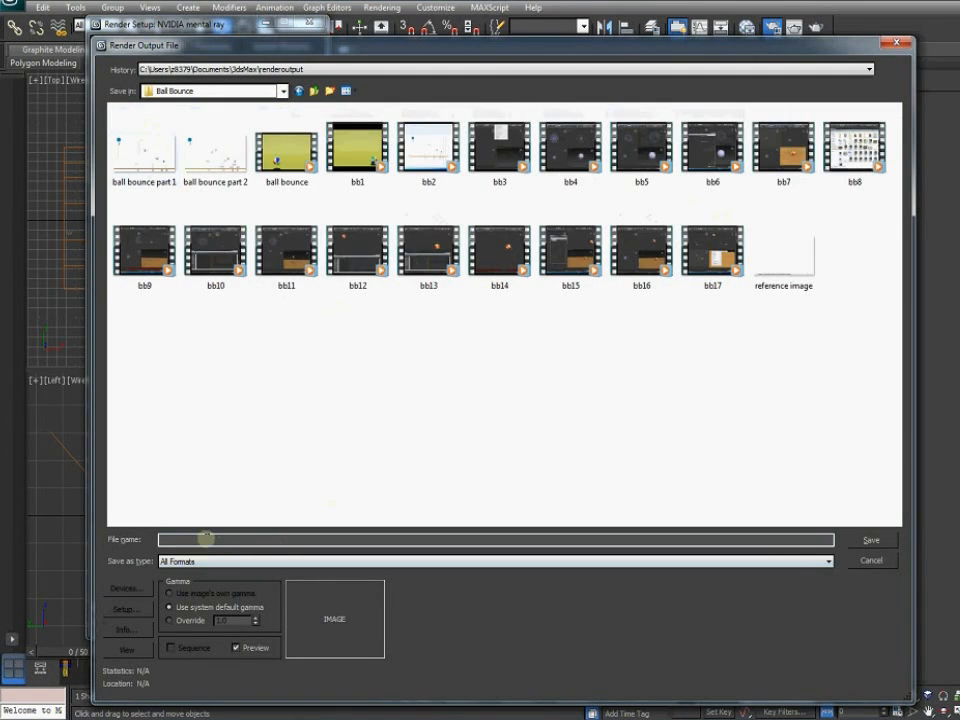
{"action": "type", "text": "ball"}
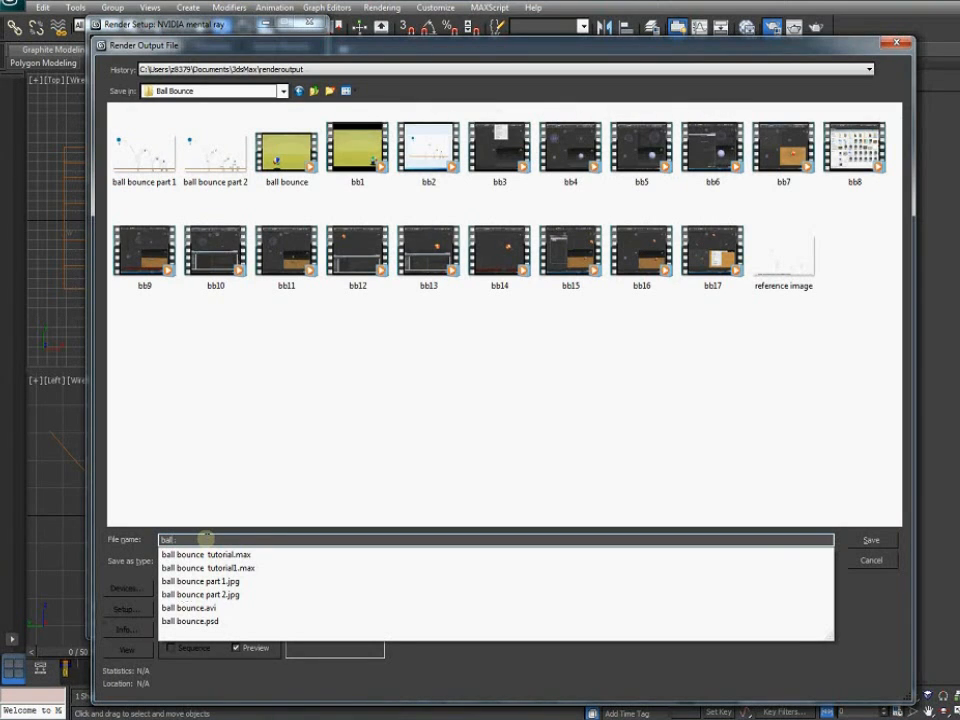
{"action": "type", "text": " bounce 2"}
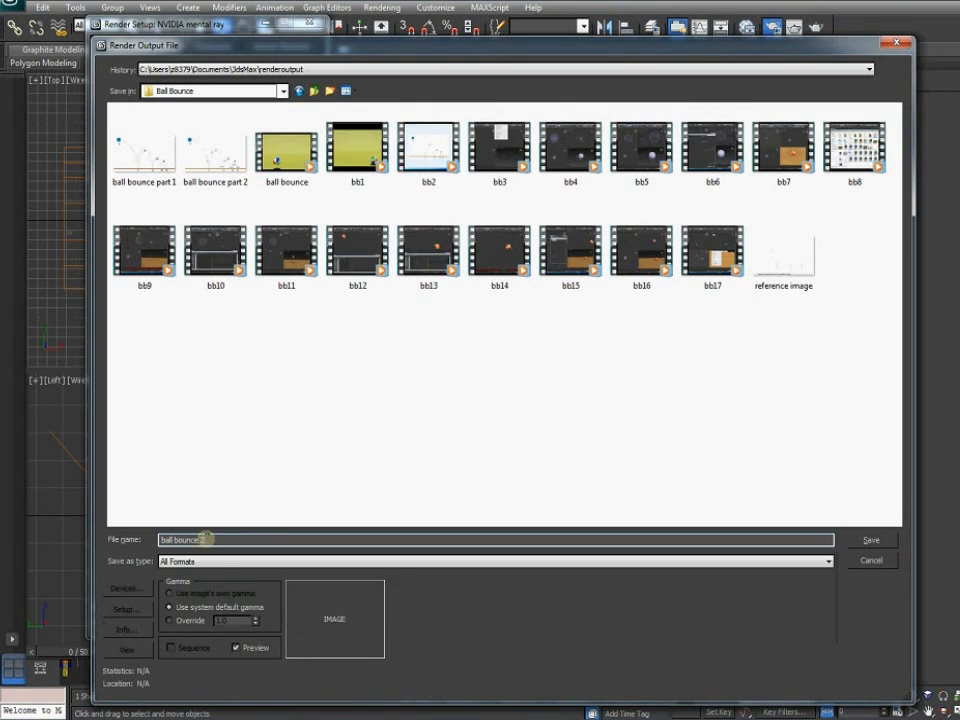
{"action": "left_click", "coordinate": [212, 561]}
{"action": "left_click", "coordinate": [212, 583]}
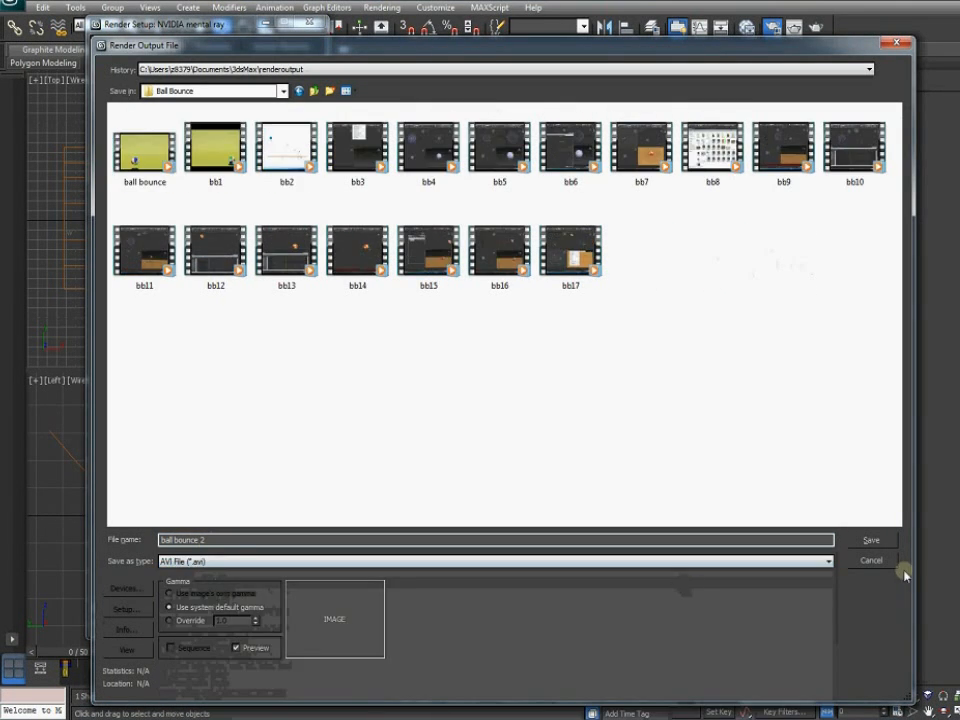
{"action": "left_click", "coordinate": [868, 539]}
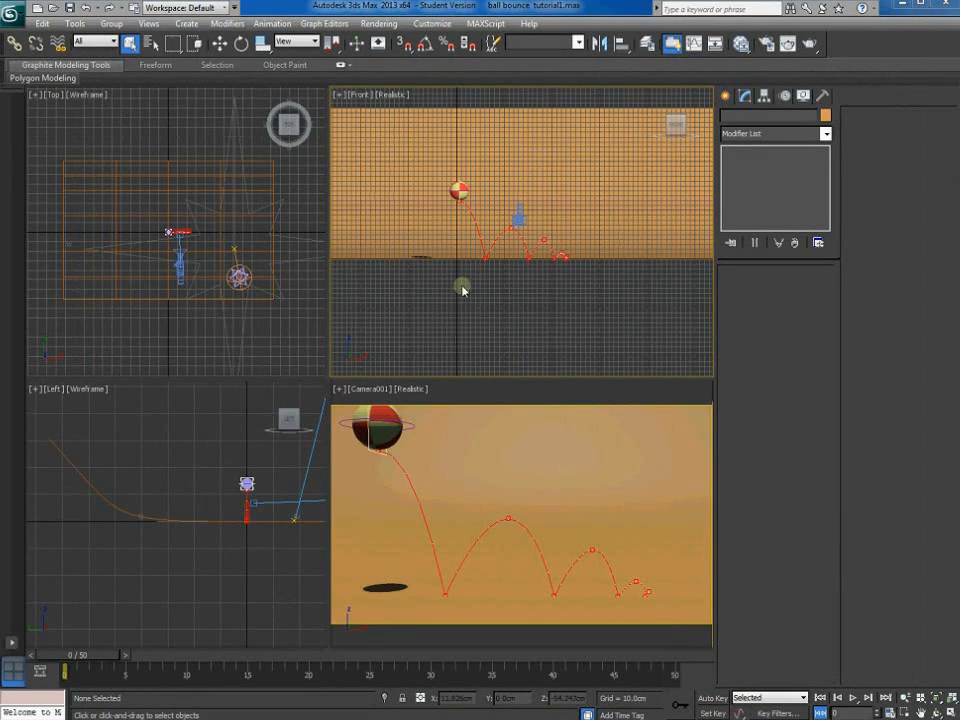
Select the BeachBall sphere, frame it in the Front view, and apply Unwrap UVW
{"action": "left_click", "coordinate": [386, 431]}
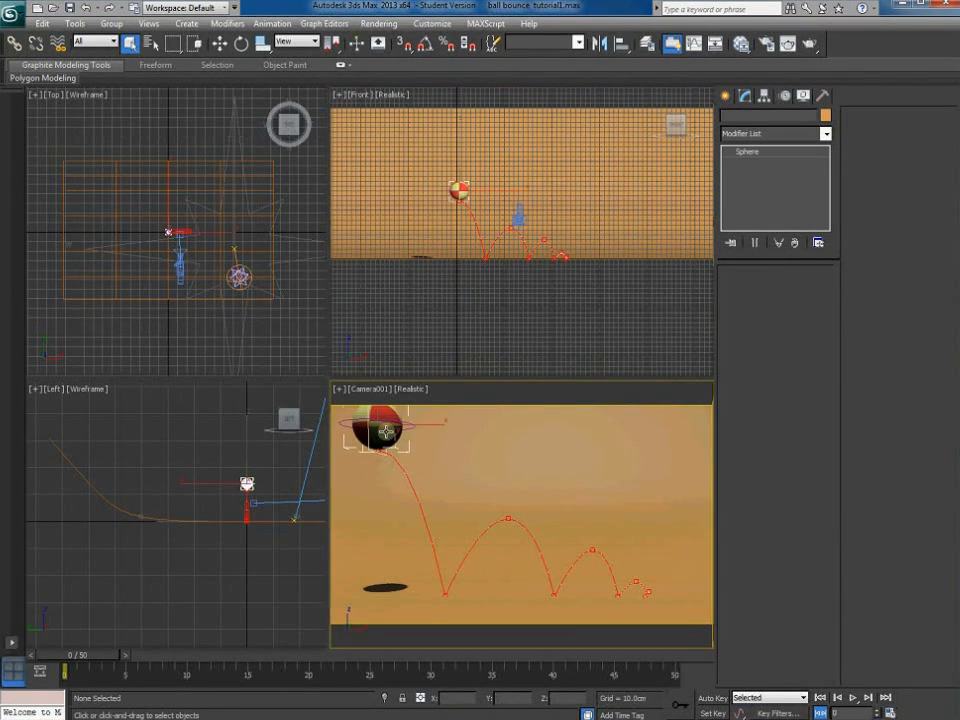
{"action": "middle_click_drag", "start_coordinate": [427, 462], "coordinate": [513, 504]}
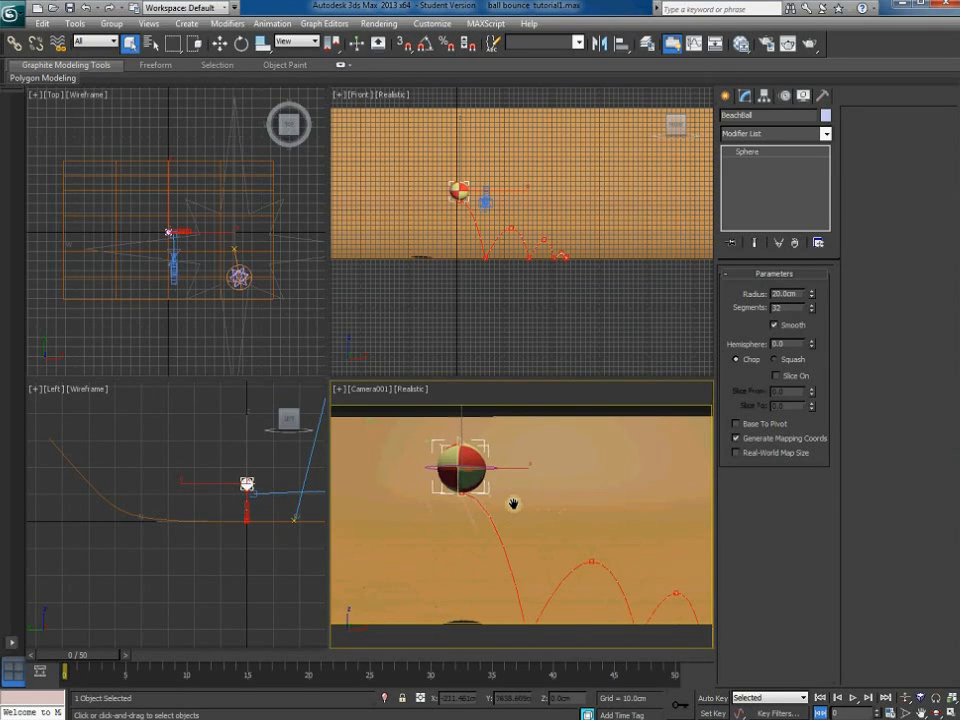
{"action": "key", "text": "ctrl+z"}
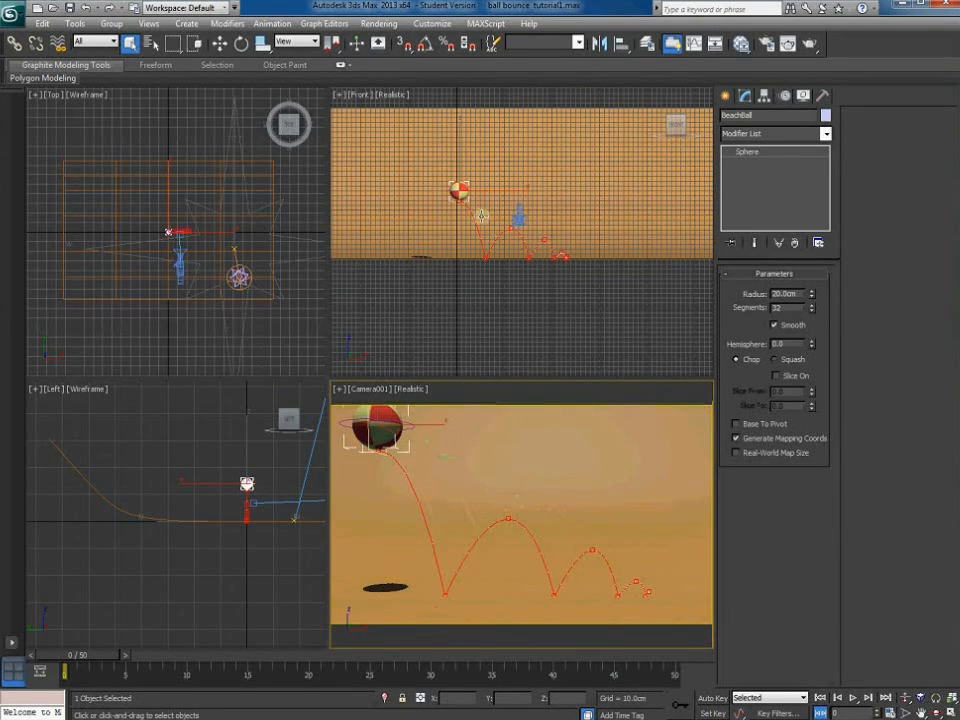
{"action": "scroll", "coordinate": [550, 300], "scroll_direction": "up", "scroll_amount": 6}
{"action": "middle_click_drag", "start_coordinate": [598, 301], "coordinate": [623, 311]}
{"action": "key", "text": "z"}
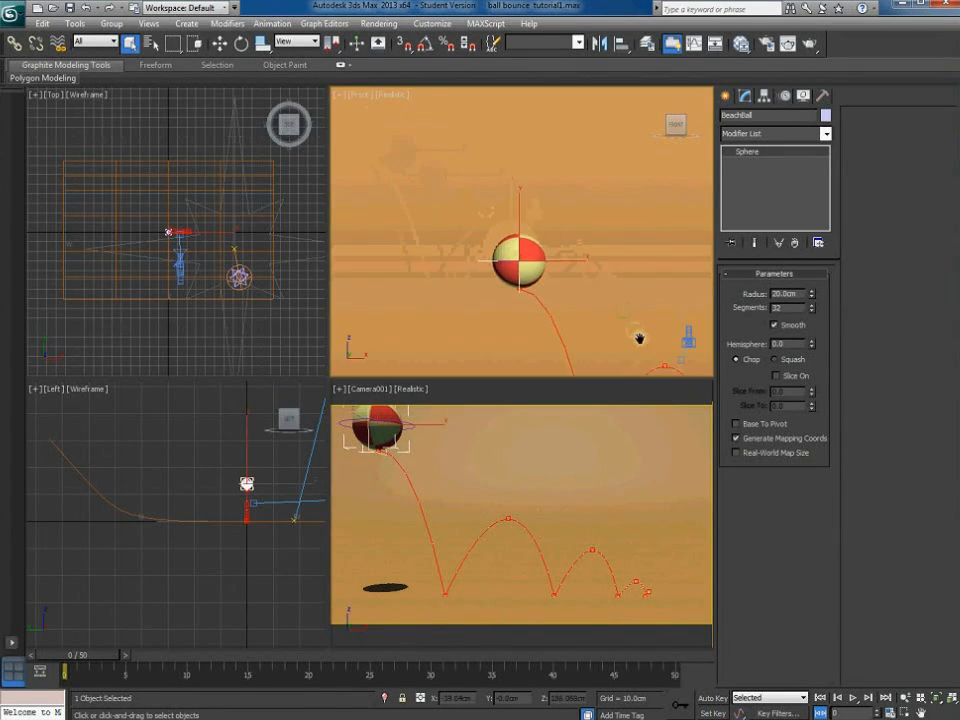
{"action": "left_click", "coordinate": [826, 133]}
{"action": "left_click_drag", "start_coordinate": [827, 189], "coordinate": [831, 489]}
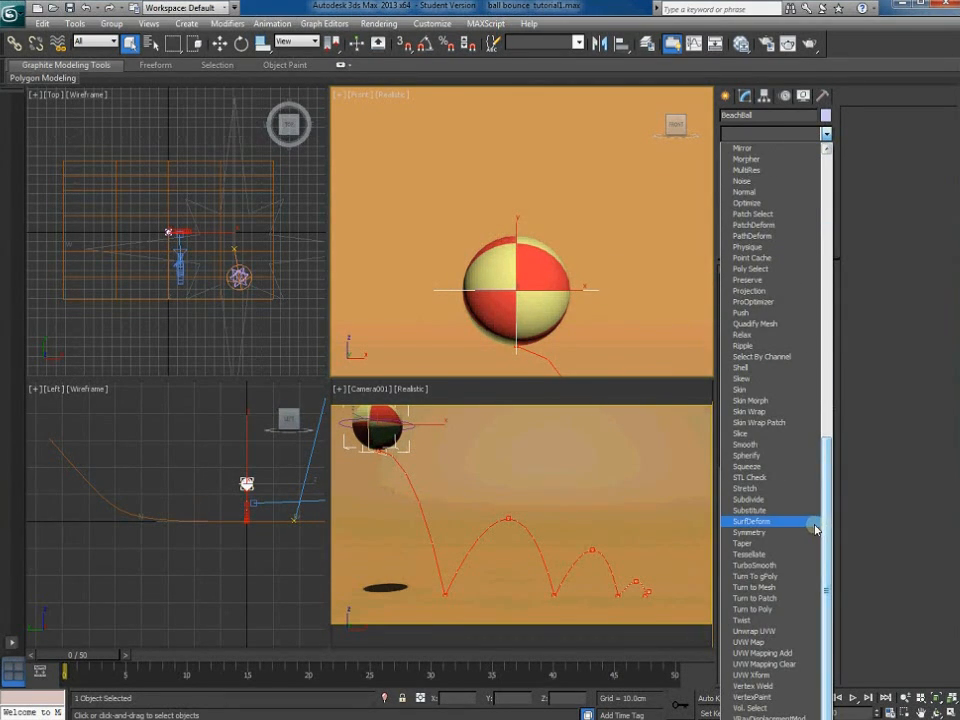
{"action": "left_click", "coordinate": [760, 631]}
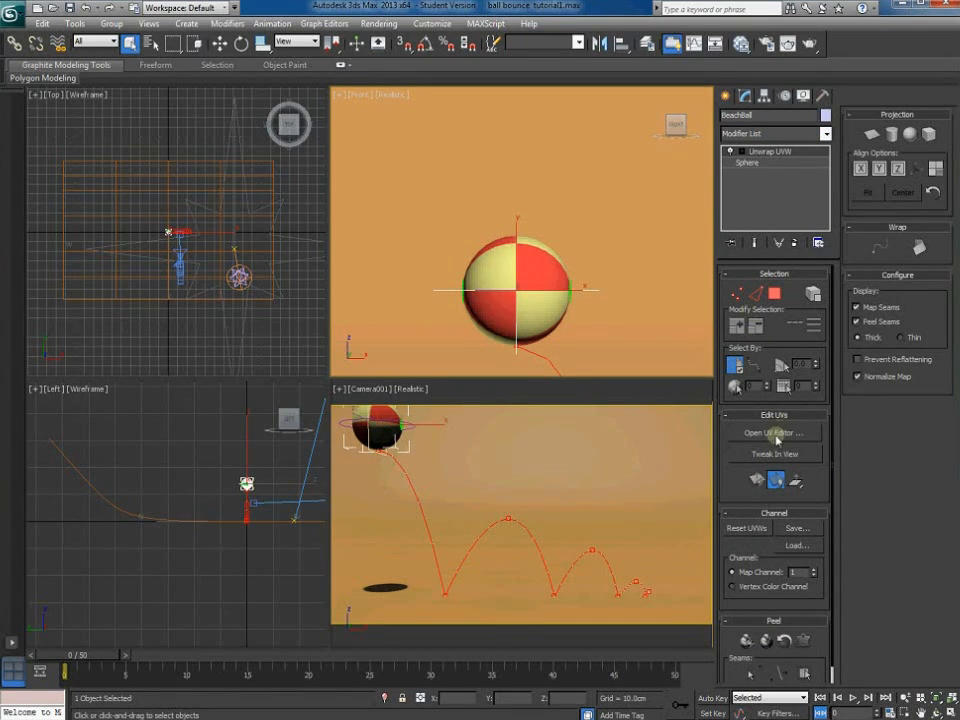
Open the Edit UVWs editor and show the red-and-yellow Map #1 checker background
{"action": "left_click", "coordinate": [778, 437]}
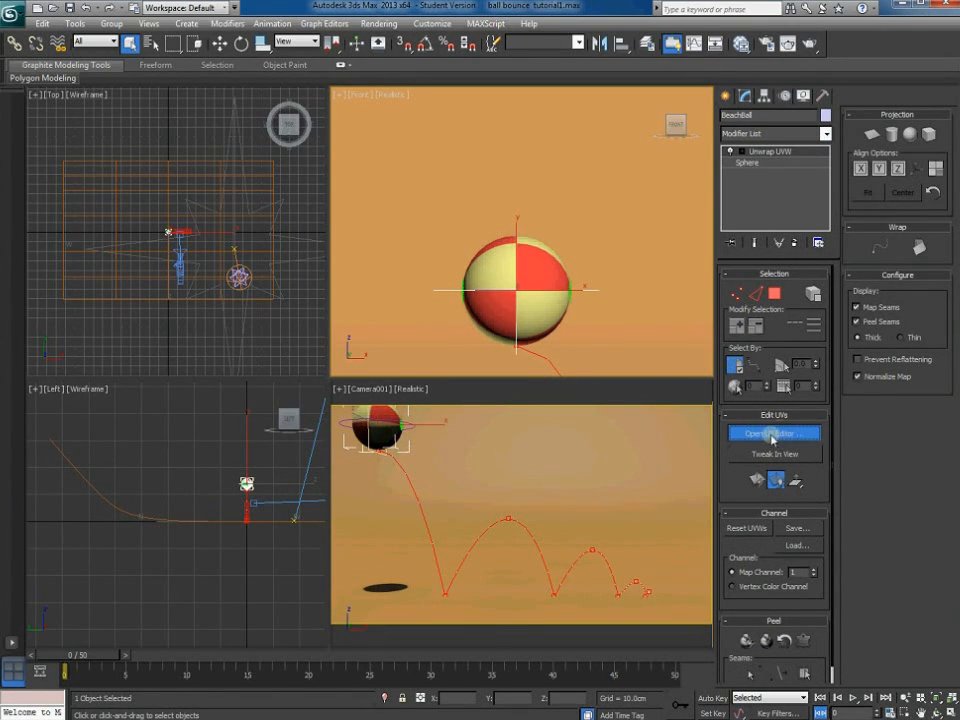
{"action": "left_click_drag", "start_coordinate": [5, 35], "coordinate": [388, 120]}
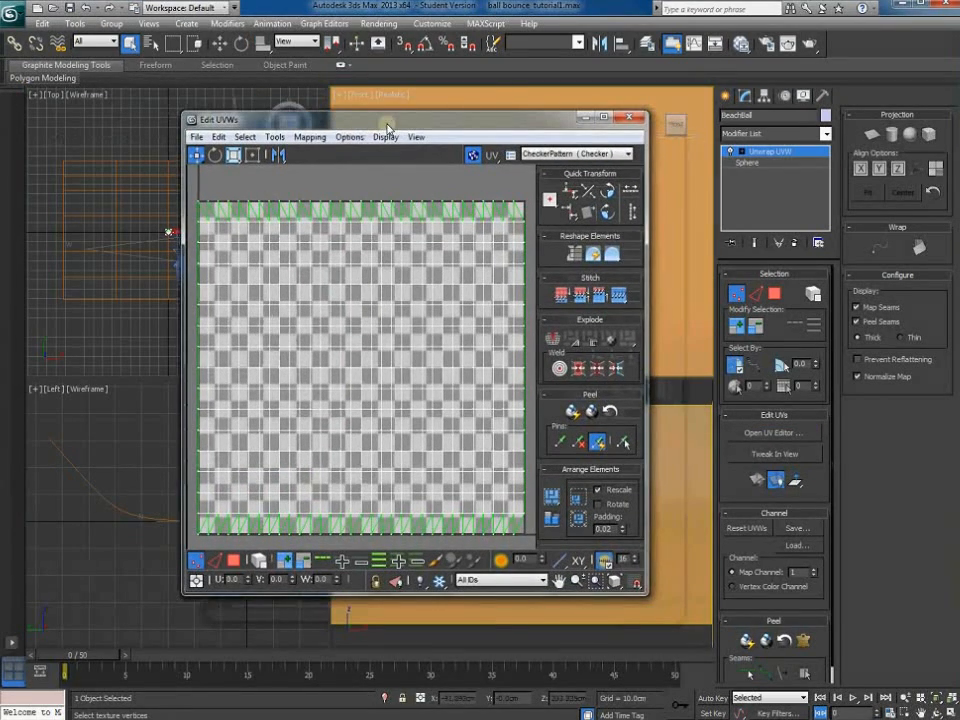
{"action": "left_click", "coordinate": [572, 155]}
{"action": "left_click", "coordinate": [567, 177]}
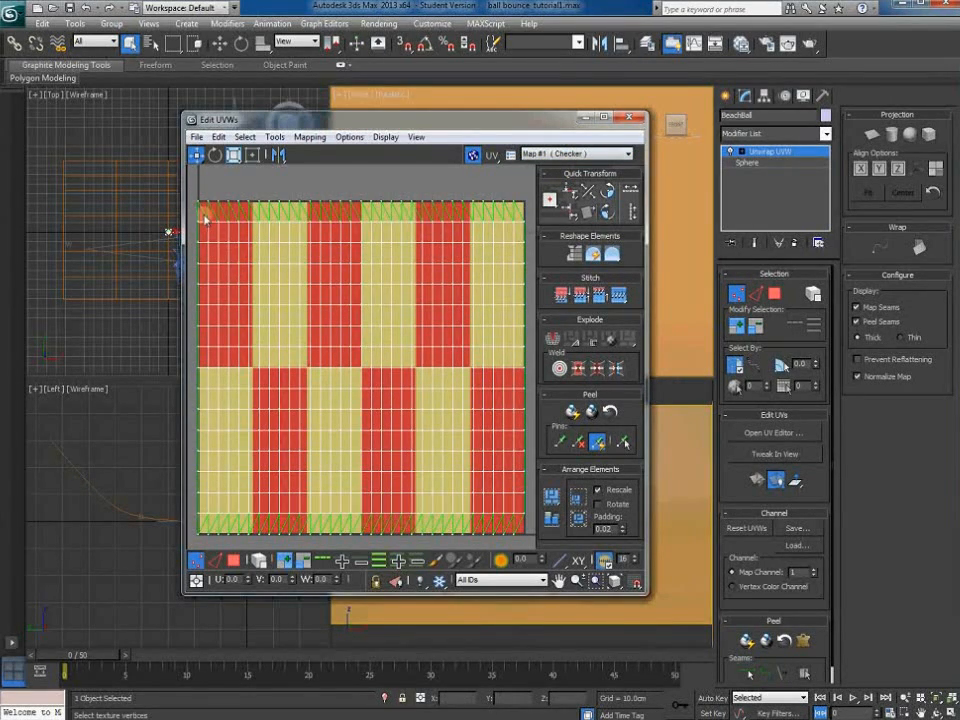
Move the UV editor aside and open the ball viewport's view-type menu
{"action": "left_click_drag", "start_coordinate": [414, 122], "coordinate": [162, 104]}
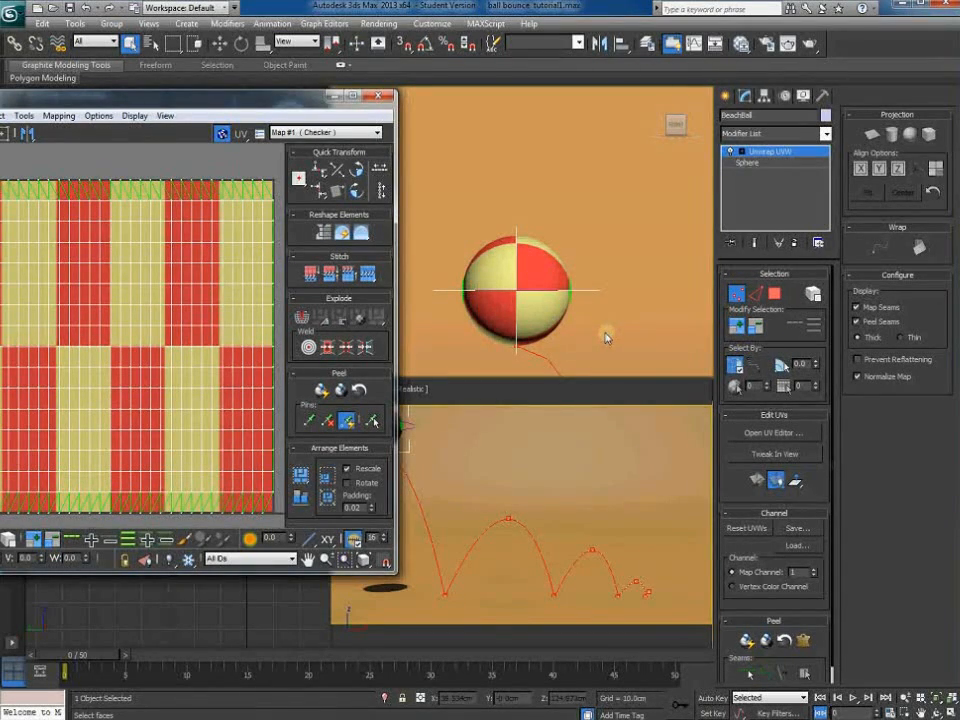
{"action": "left_click_drag", "start_coordinate": [270, 99], "coordinate": [230, 155]}
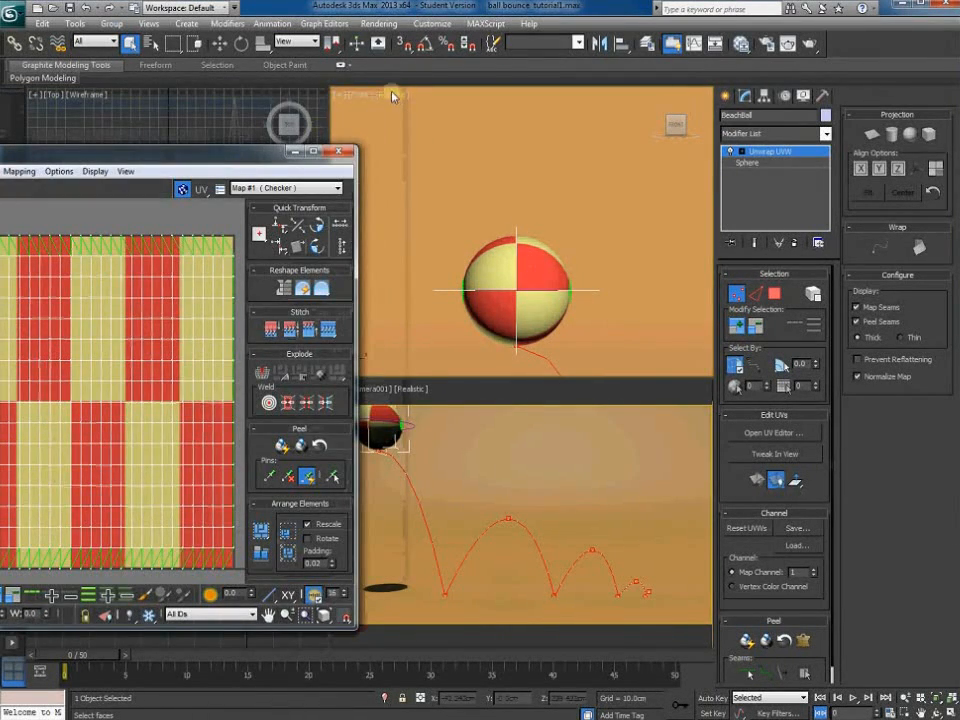
{"action": "left_click", "coordinate": [365, 97]}
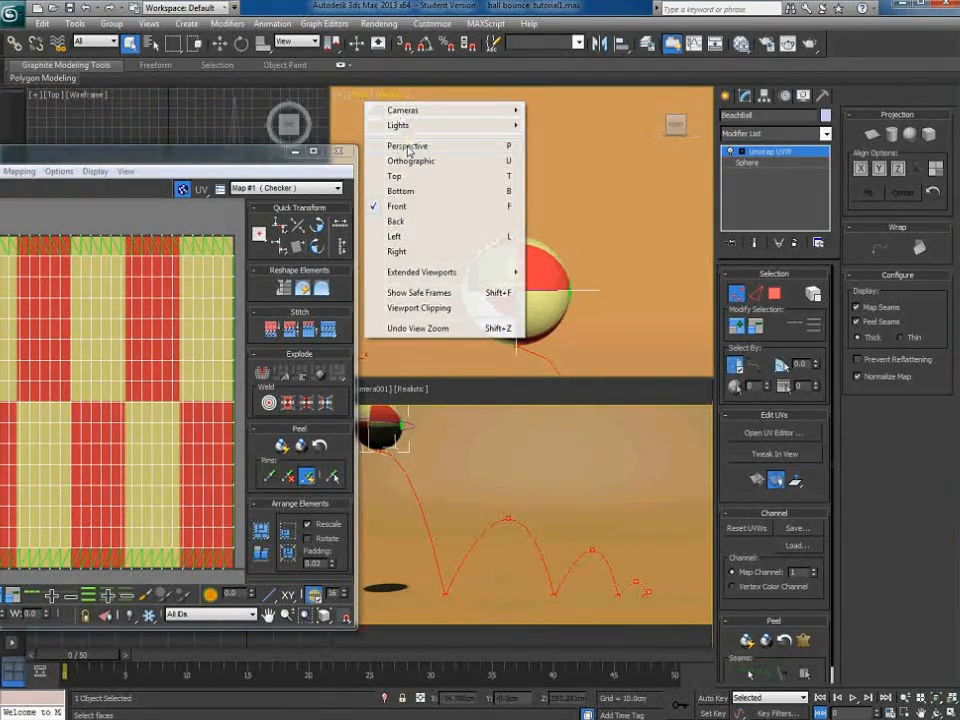
Switch the view to Perspective and marquee-select the top row of UV vertices
{"action": "left_click", "coordinate": [395, 206]}
{"action": "middle_click_drag", "start_coordinate": [565, 318], "coordinate": [495, 210], "text": "alt"}
{"action": "scroll", "coordinate": [504, 289], "scroll_direction": "up", "scroll_amount": 5}
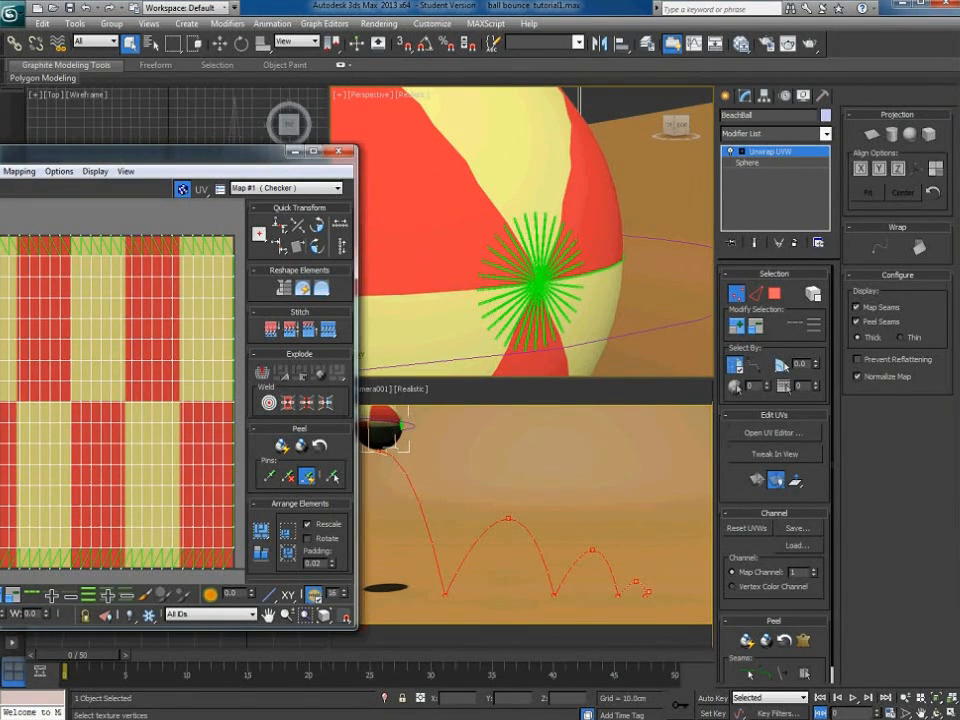
{"action": "left_click_drag", "start_coordinate": [0, 226], "coordinate": [233, 247]}
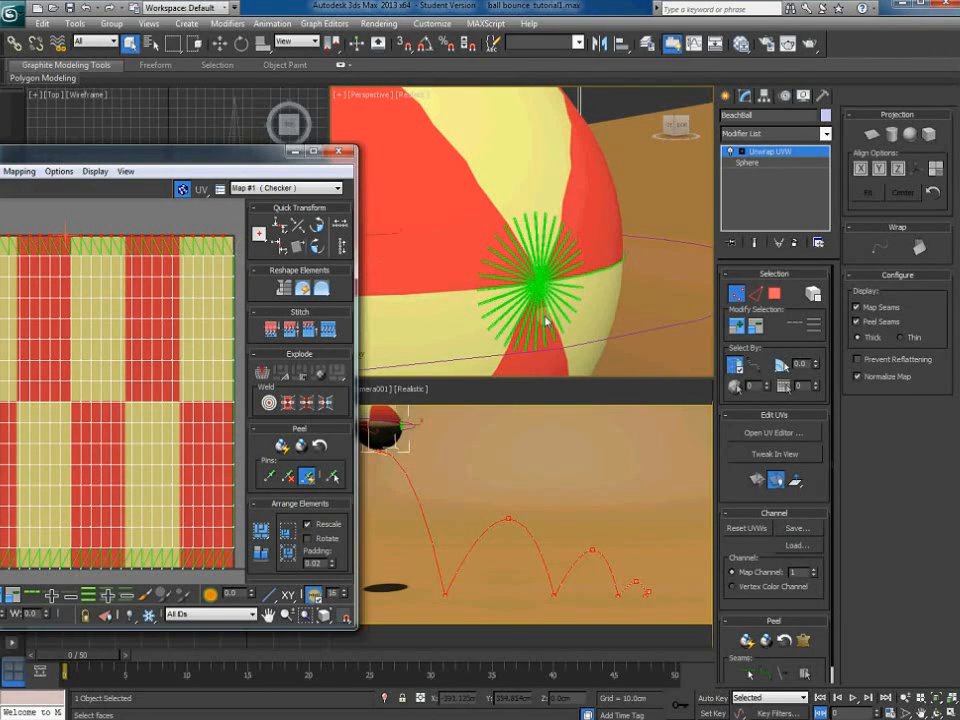
{"action": "middle_click_drag", "start_coordinate": [450, 317], "coordinate": [602, 315], "text": "alt"}
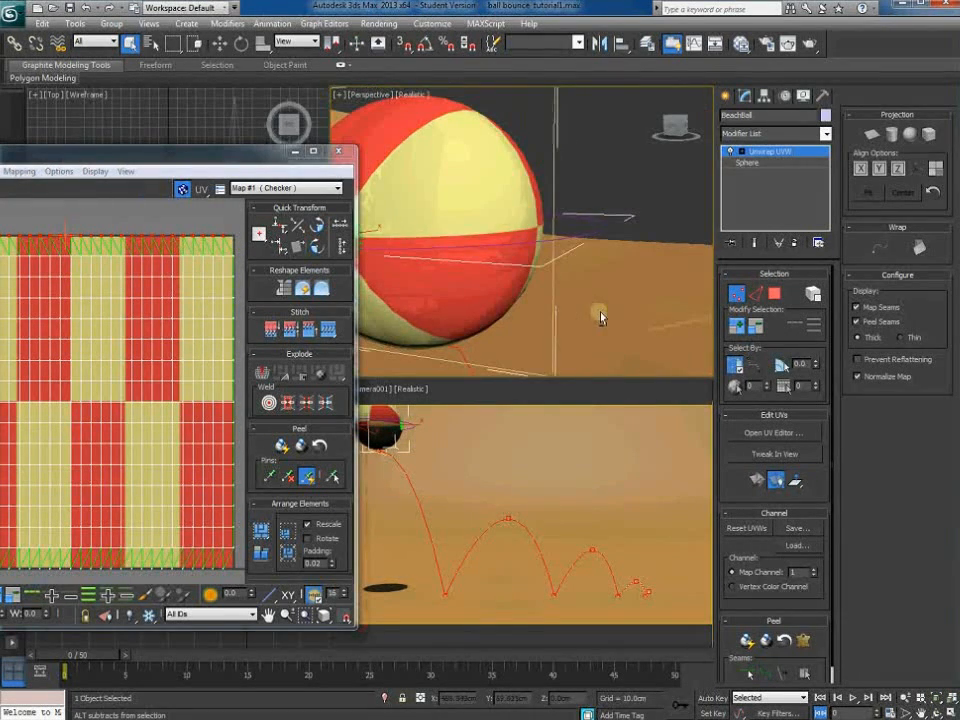
{"action": "middle_click_drag", "start_coordinate": [446, 311], "coordinate": [594, 323]}
{"action": "scroll", "coordinate": [506, 321], "scroll_direction": "up", "scroll_amount": 5}
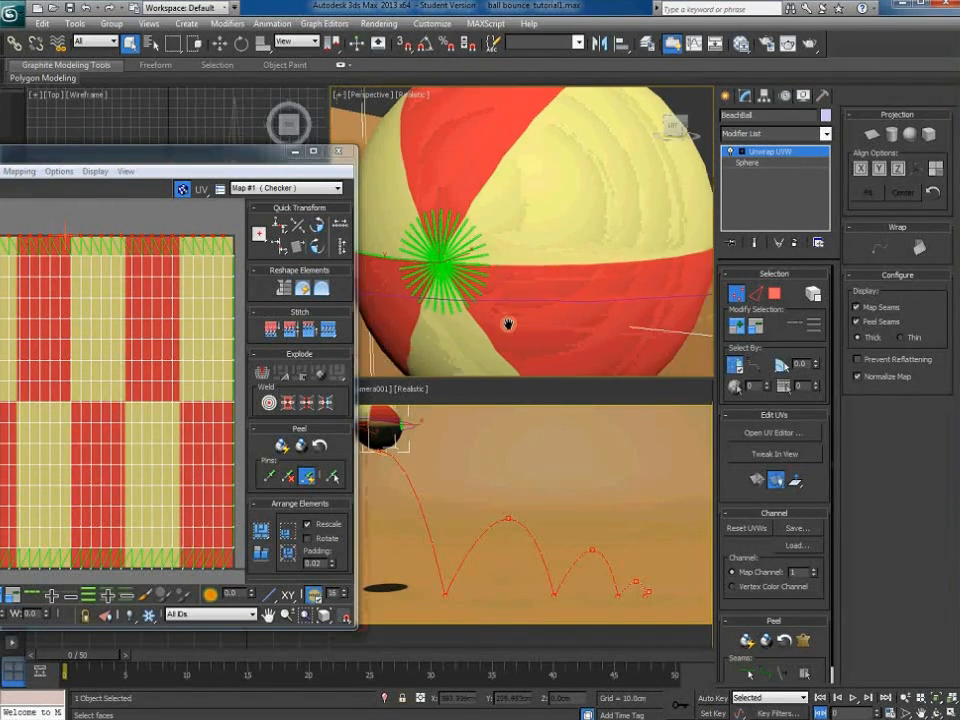
{"action": "left_click_drag", "start_coordinate": [1, 246], "coordinate": [247, 276]}
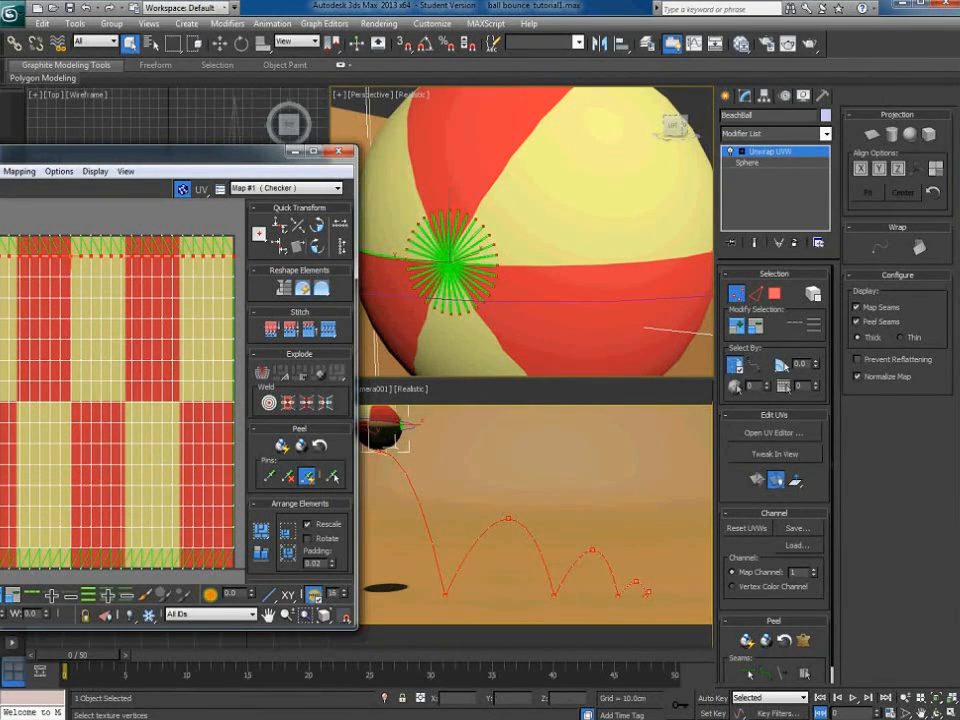
Render a 1024 × 1024 UV template through Tools > Render UVW Template
{"action": "left_click", "coordinate": [0, 171]}
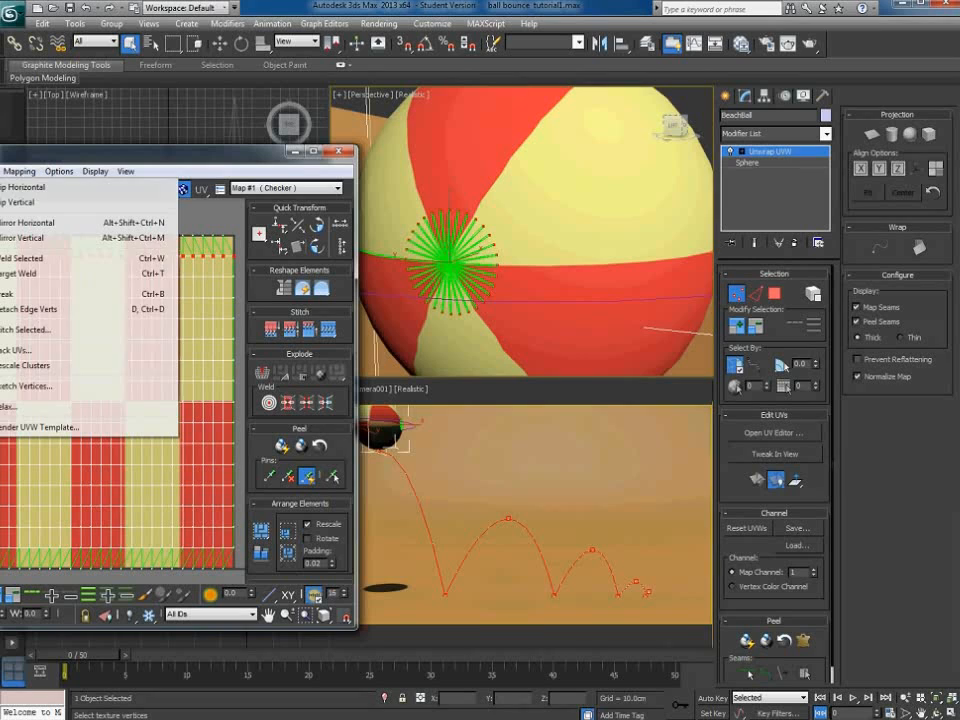
{"action": "left_click", "coordinate": [42, 428]}
{"action": "left_click_drag", "start_coordinate": [0, 194], "coordinate": [124, 221]}
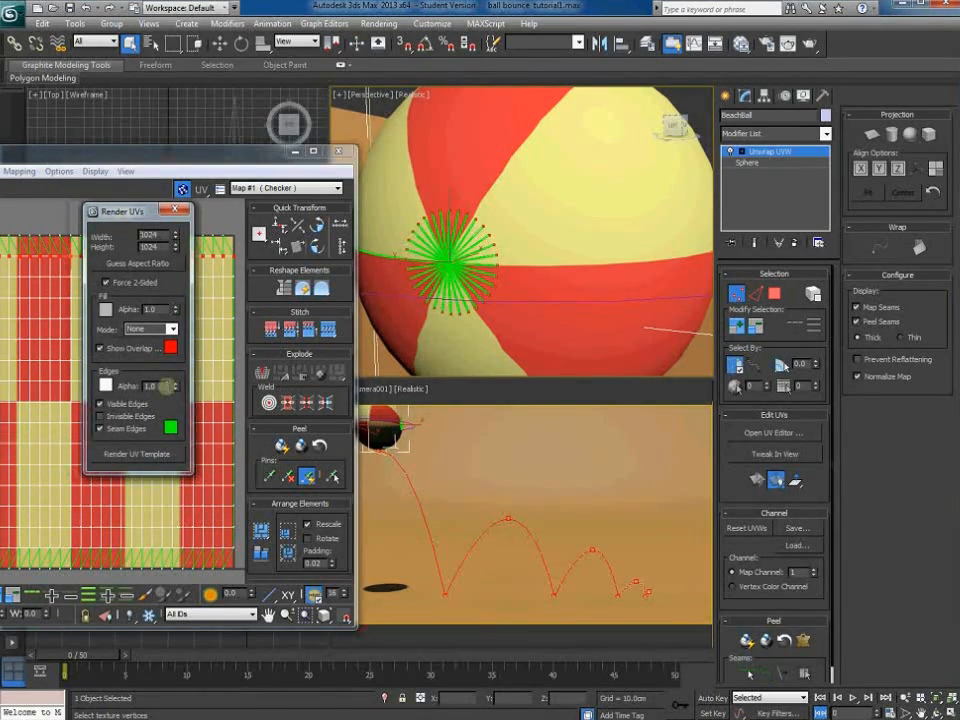
{"action": "left_click", "coordinate": [163, 458]}
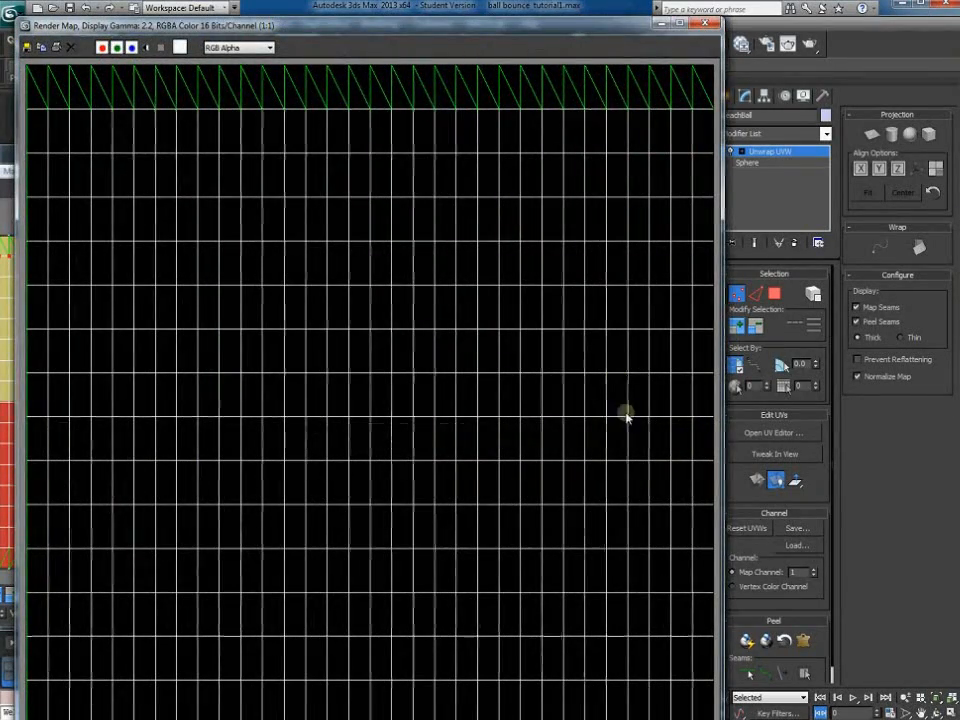
{"action": "left_click_drag", "start_coordinate": [386, 28], "coordinate": [438, 0]}
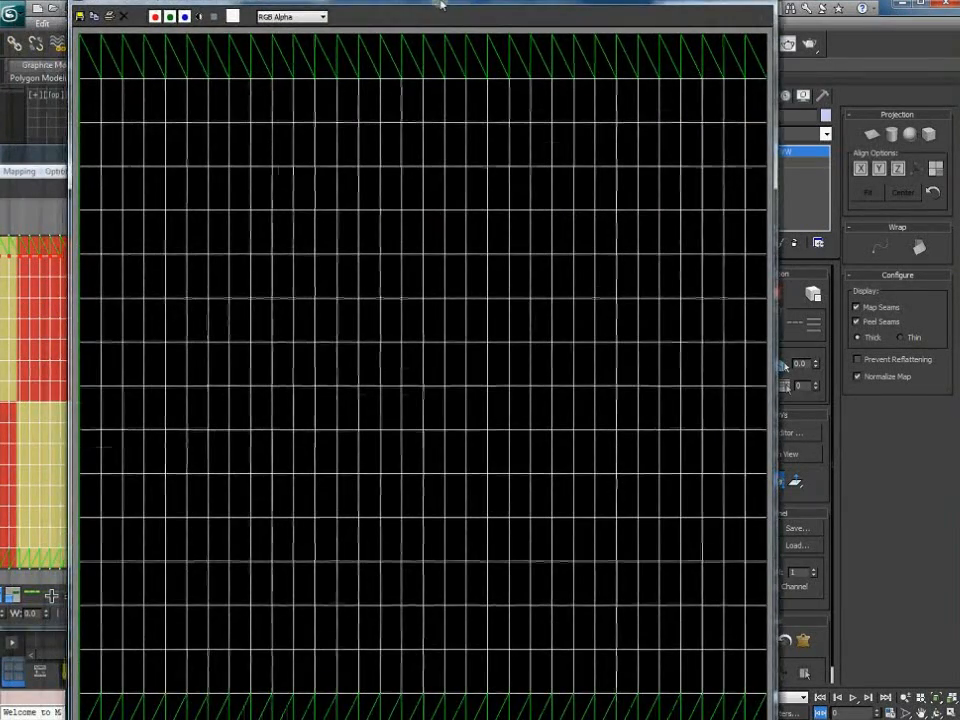
Save the rendered UV template as a JPEG named 'beach ball template'
{"action": "left_click", "coordinate": [79, 16]}
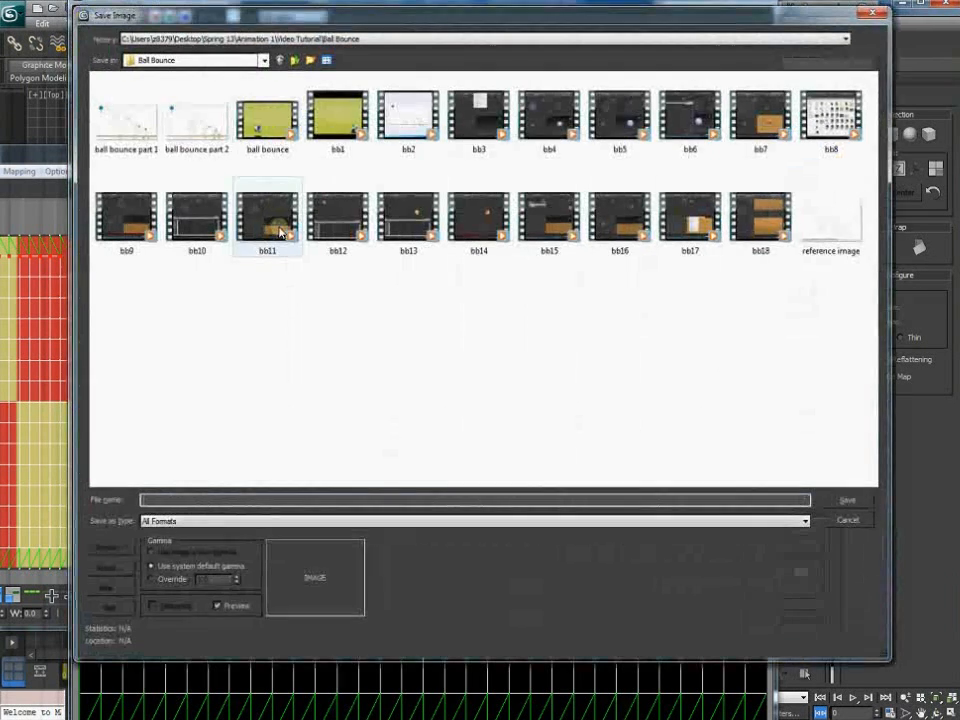
{"action": "left_click", "coordinate": [187, 522]}
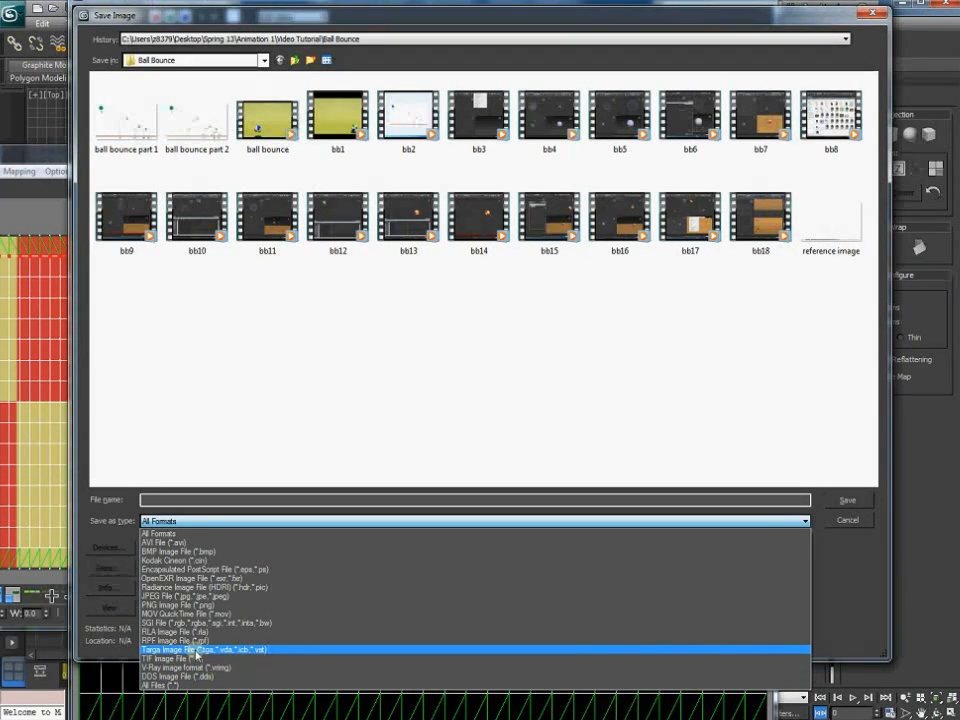
{"action": "left_click", "coordinate": [189, 596]}
{"action": "left_click", "coordinate": [183, 500]}
{"action": "type", "text": "beach ball"}
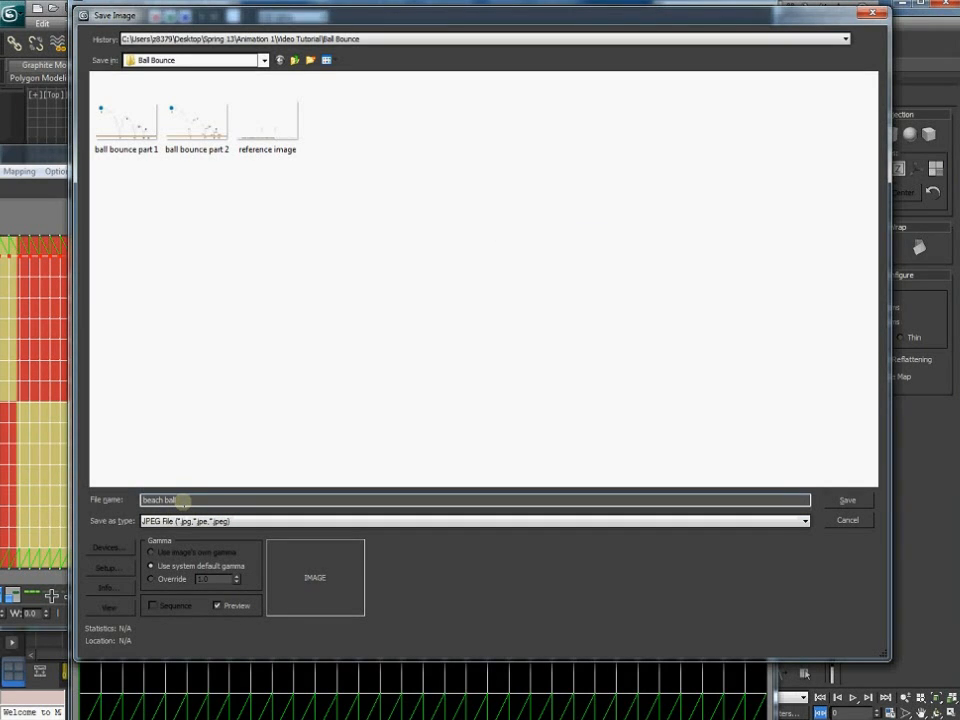
{"action": "type", "text": " template"}
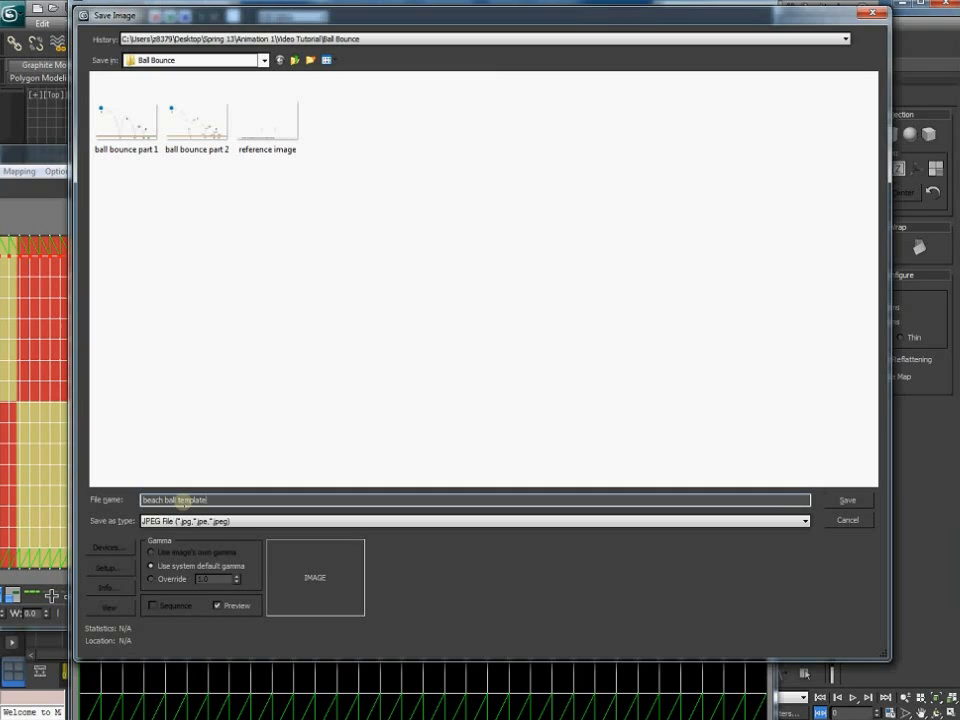
{"action": "key", "text": "Return"}
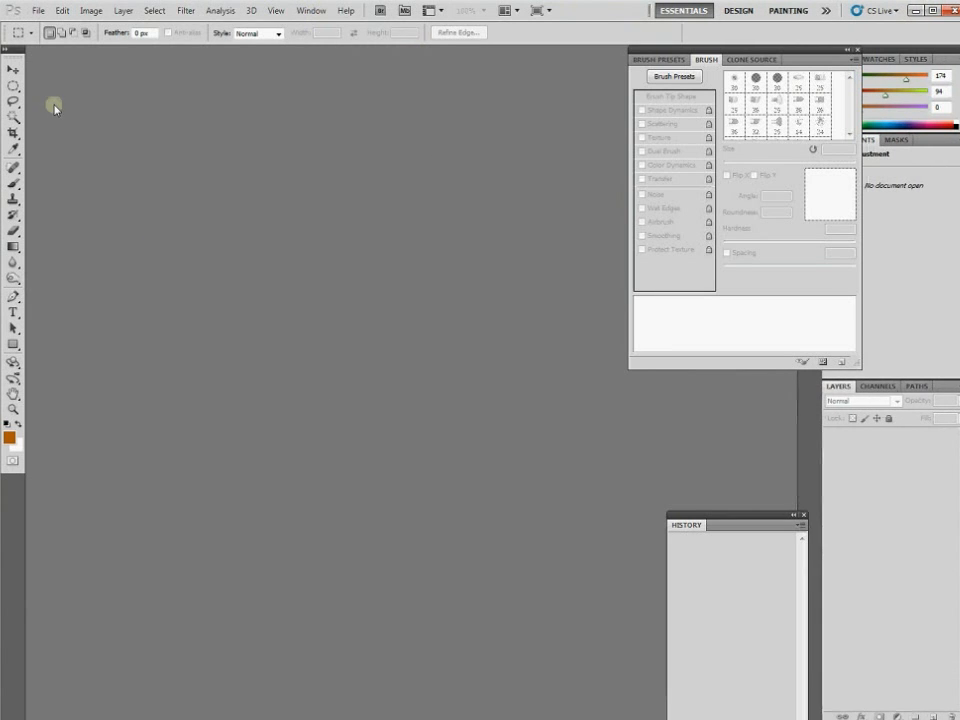
Open beach ball template.jpg from the Ball Bounce folder in Photoshop
{"action": "left_click", "coordinate": [38, 12]}
{"action": "left_click", "coordinate": [45, 38]}
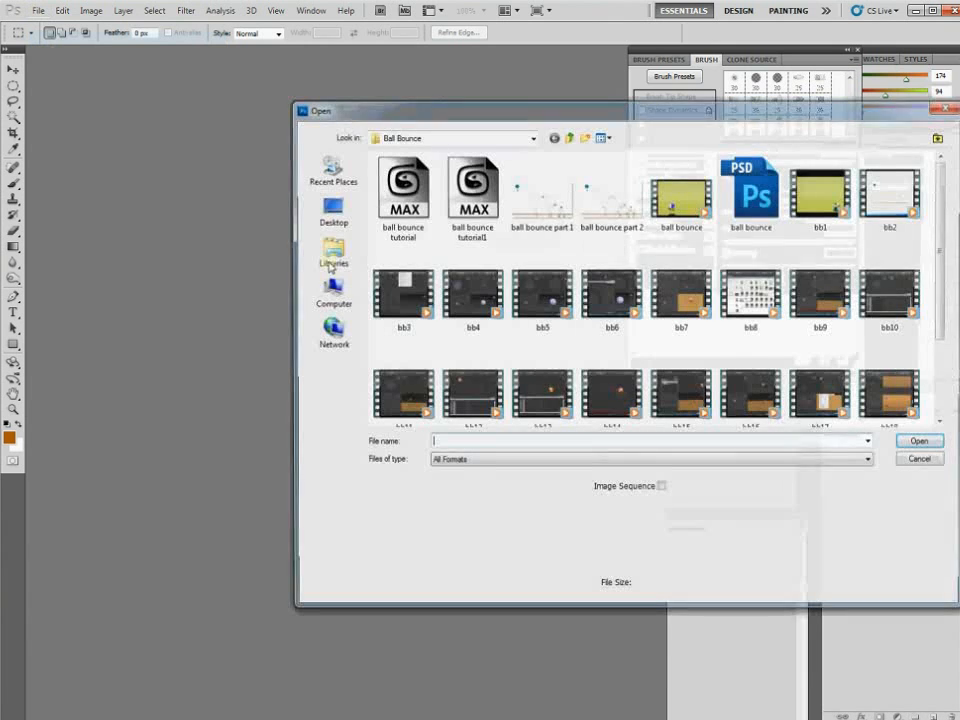
{"action": "left_click_drag", "start_coordinate": [555, 106], "coordinate": [381, 86]}
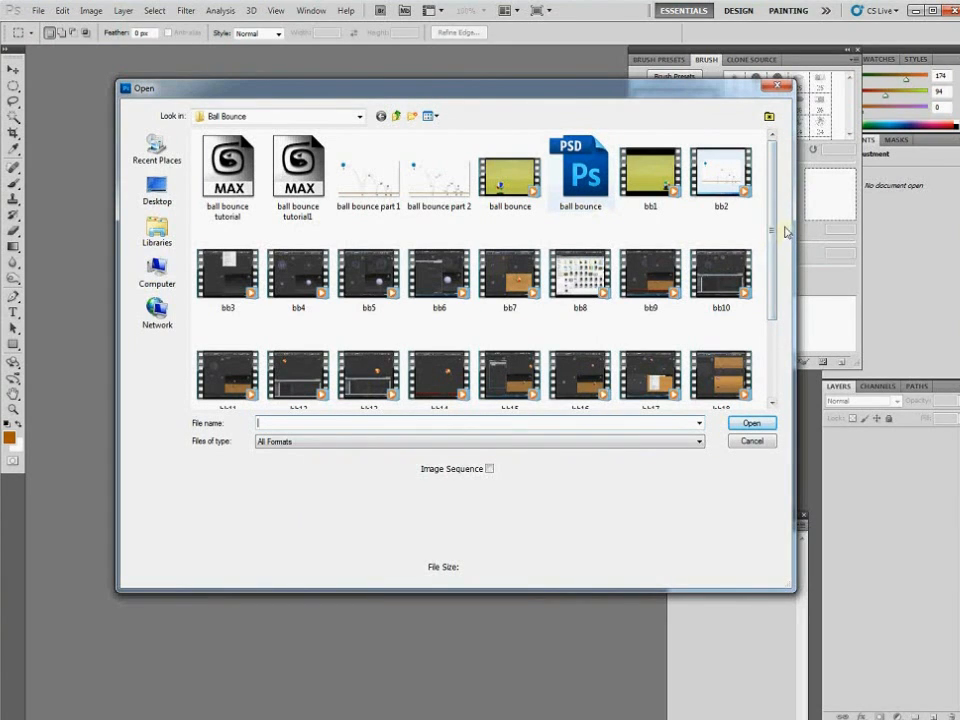
{"action": "left_click_drag", "start_coordinate": [772, 230], "coordinate": [772, 305]}
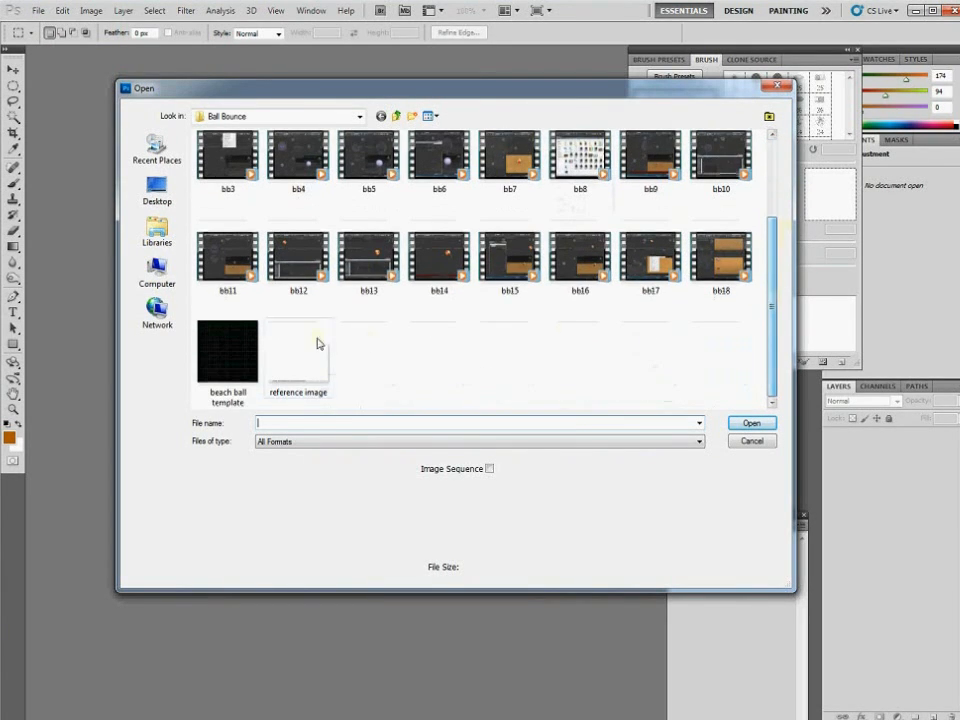
{"action": "left_click", "coordinate": [258, 350]}
{"action": "left_click", "coordinate": [751, 423]}
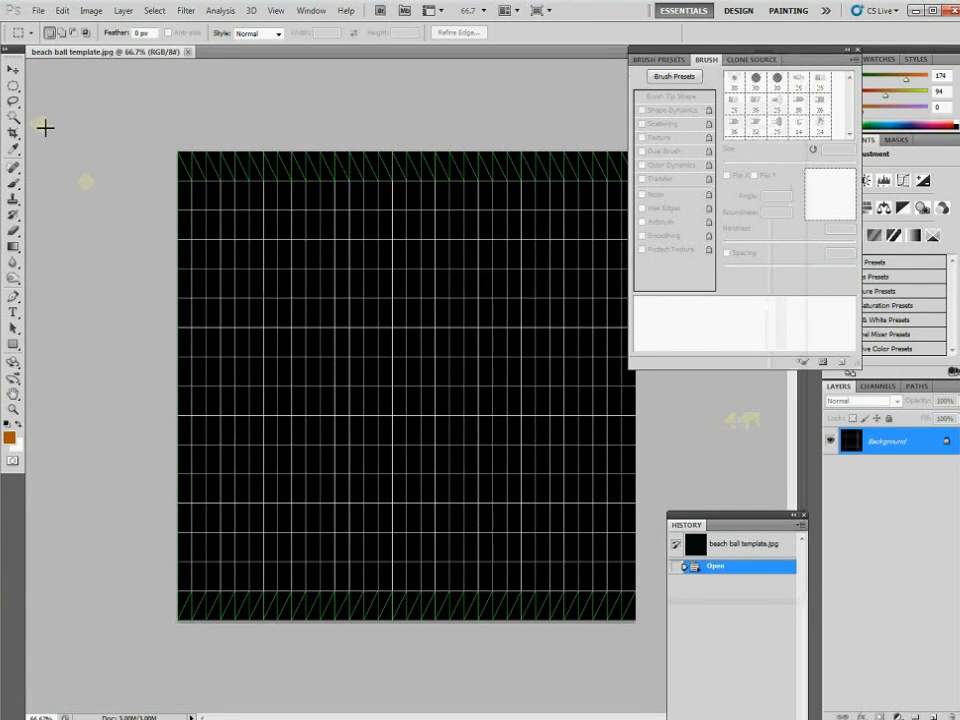
Marquee the strip along the template's top edge and add a new Layer 1
{"action": "left_click", "coordinate": [14, 88]}
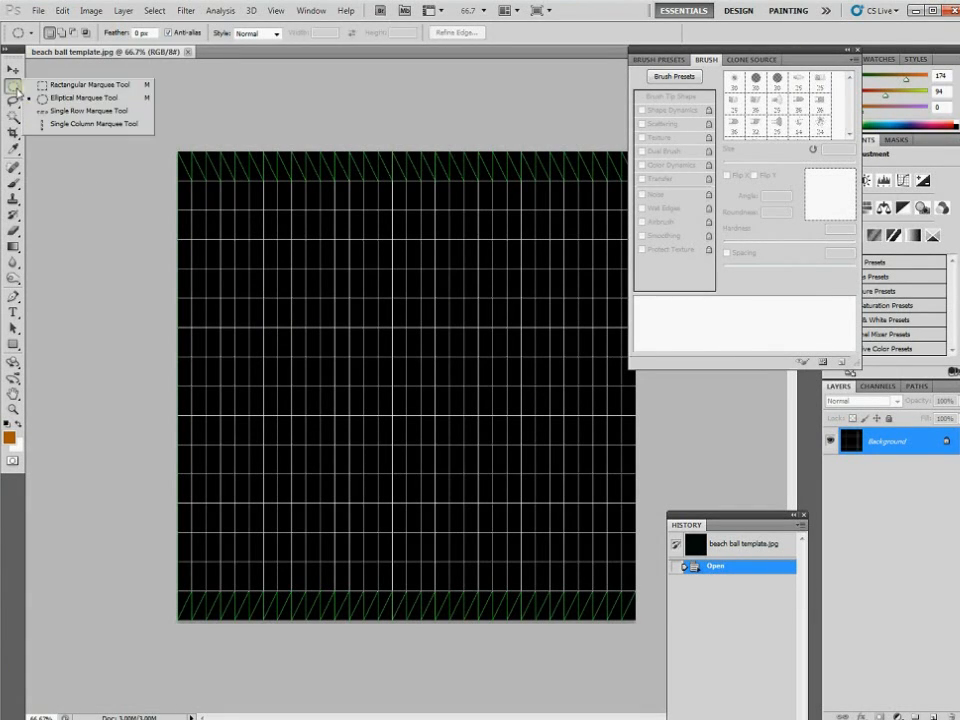
{"action": "left_click", "coordinate": [62, 90]}
{"action": "left_click_drag", "start_coordinate": [690, 171], "coordinate": [730, 181]}
{"action": "left_click", "coordinate": [62, 10]}
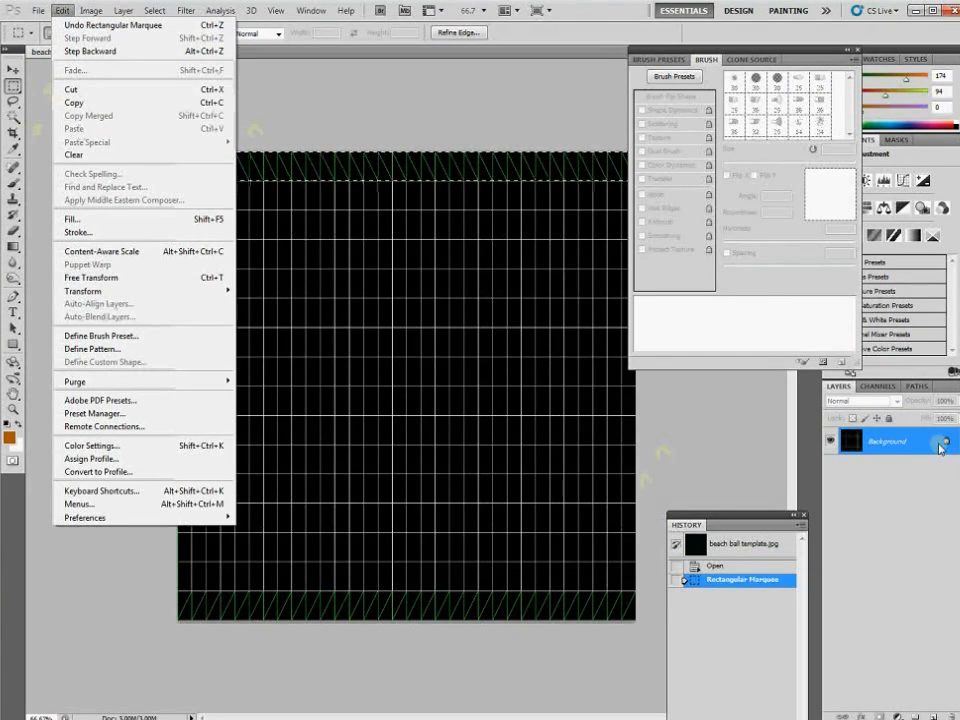
{"action": "left_click", "coordinate": [952, 386]}
{"action": "left_click", "coordinate": [912, 400]}
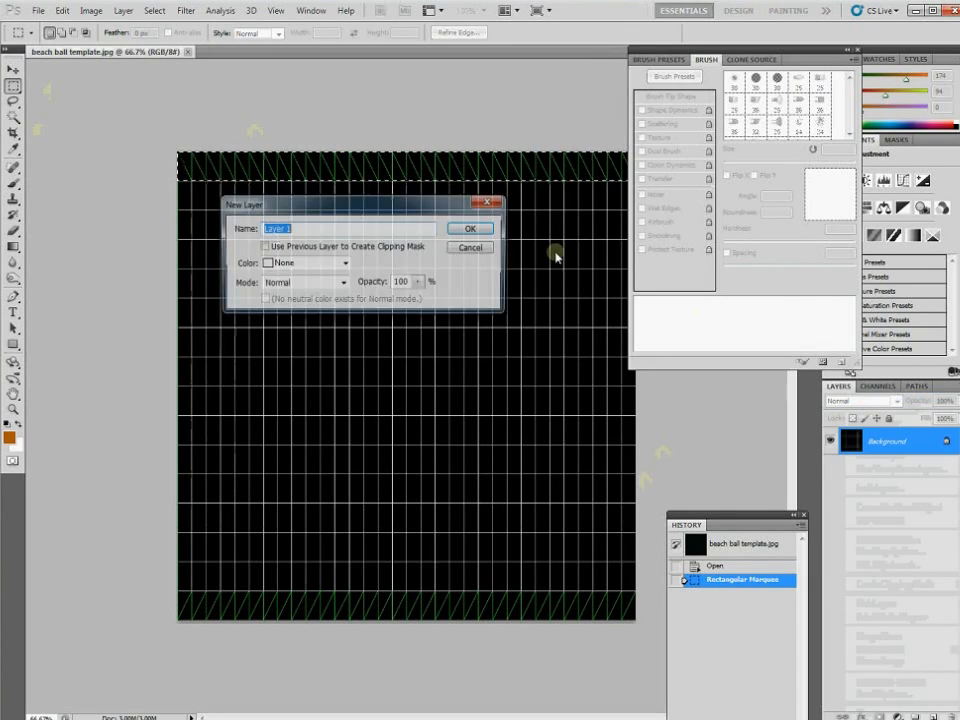
{"action": "left_click", "coordinate": [484, 227]}
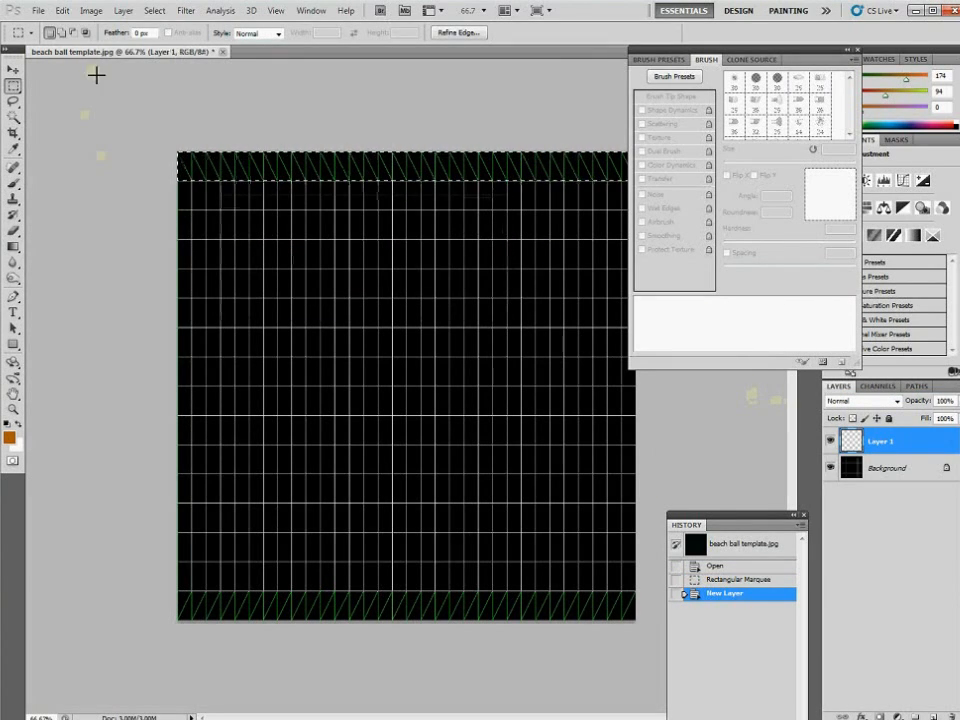
Fill the selected top strip with white using Edit > Fill
{"action": "left_click", "coordinate": [62, 10]}
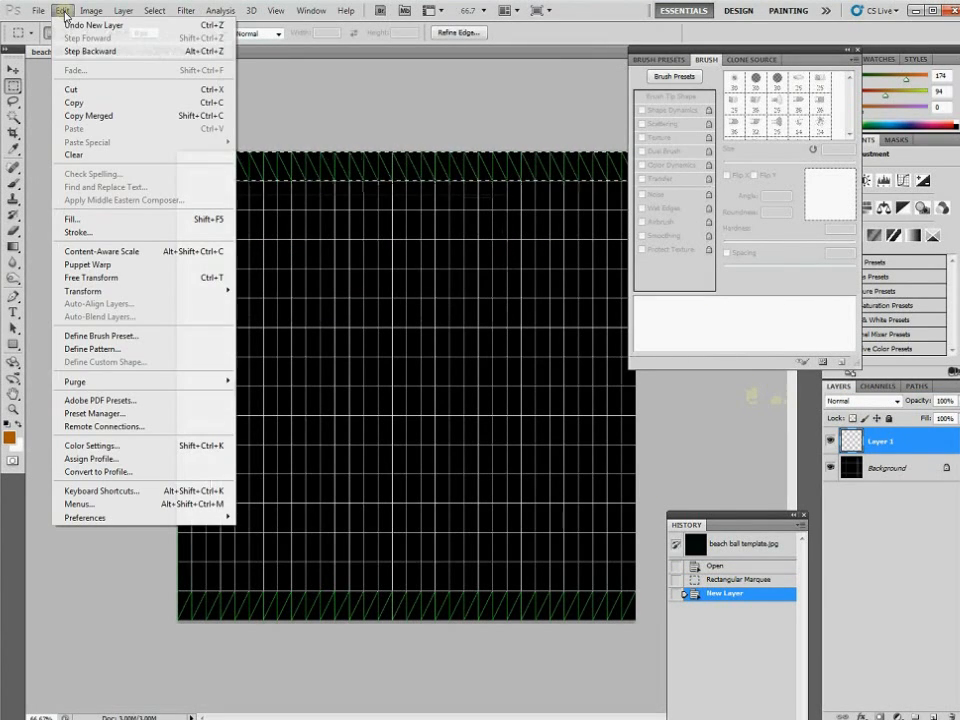
{"action": "left_click", "coordinate": [71, 219]}
{"action": "left_click", "coordinate": [340, 228]}
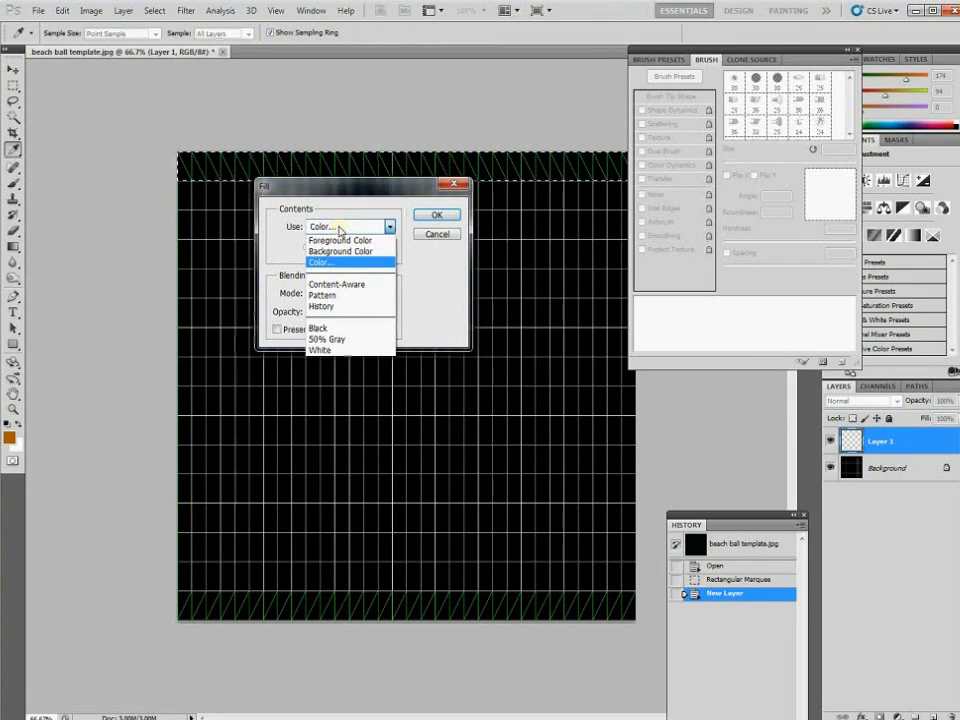
{"action": "left_click", "coordinate": [437, 216]}
{"action": "key", "text": "m"}
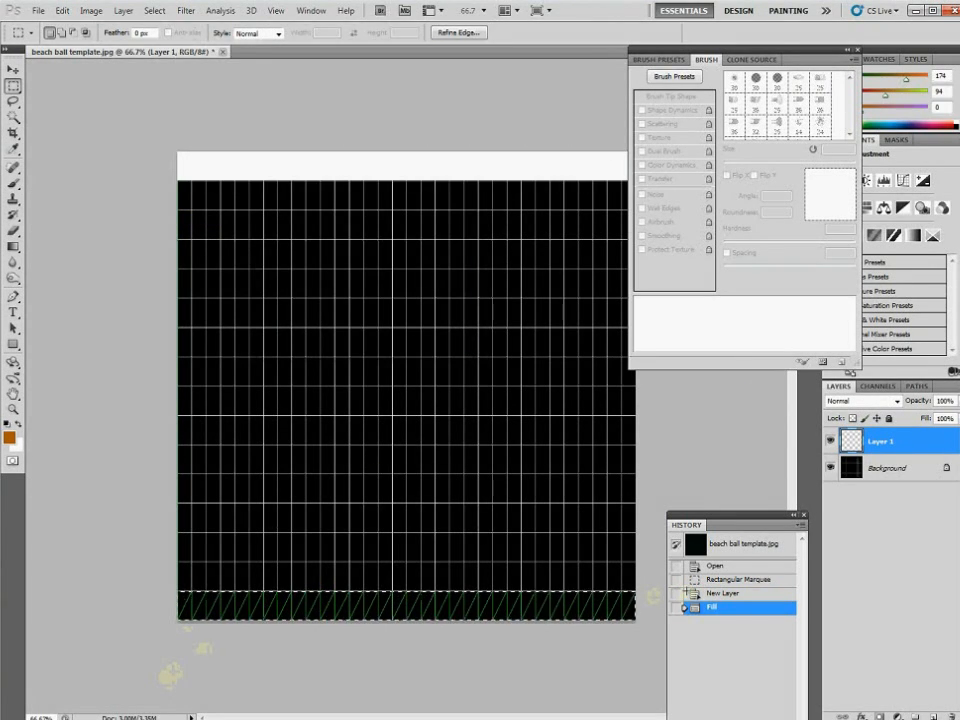
Select the strip along the bottom edge and fill it with white
{"action": "left_click_drag", "start_coordinate": [175, 668], "coordinate": [662, 590]}
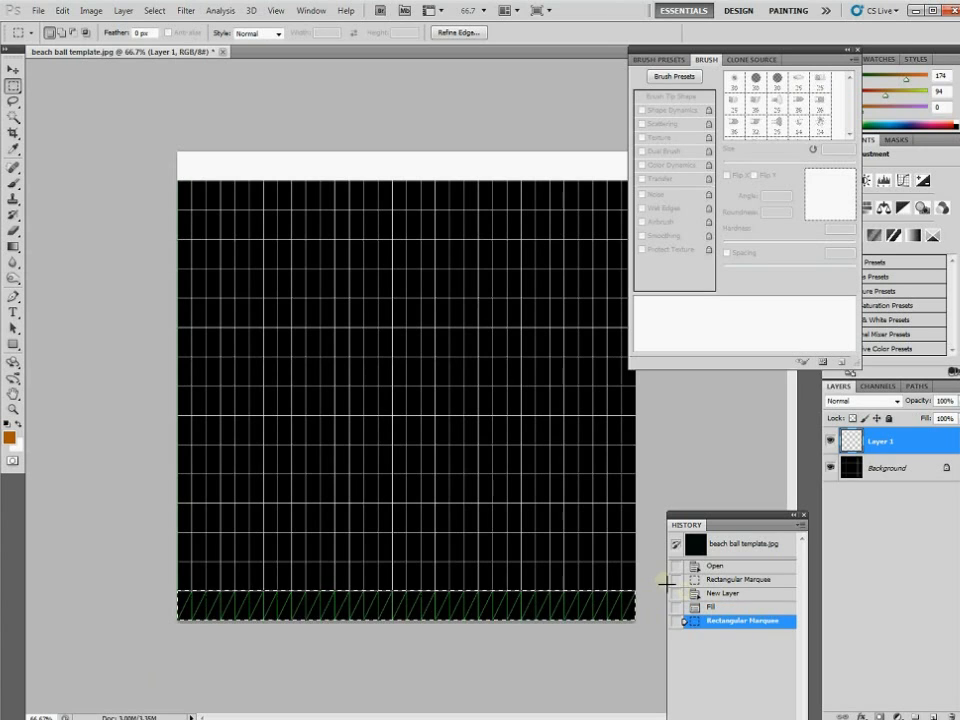
{"action": "left_click", "coordinate": [63, 11]}
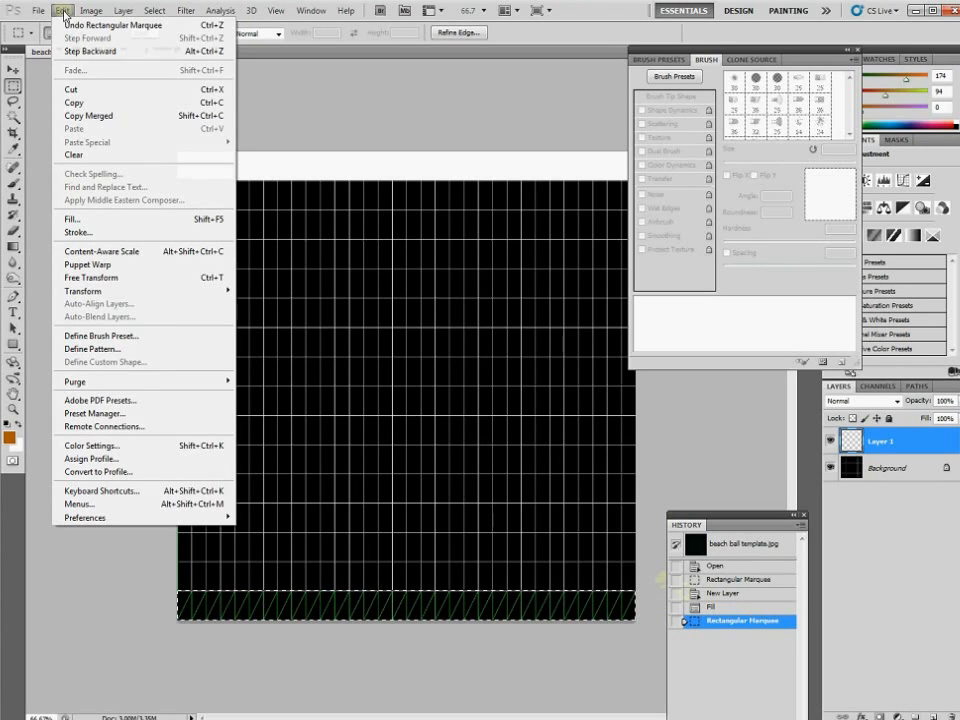
{"action": "left_click", "coordinate": [70, 220]}
{"action": "left_click", "coordinate": [452, 215]}
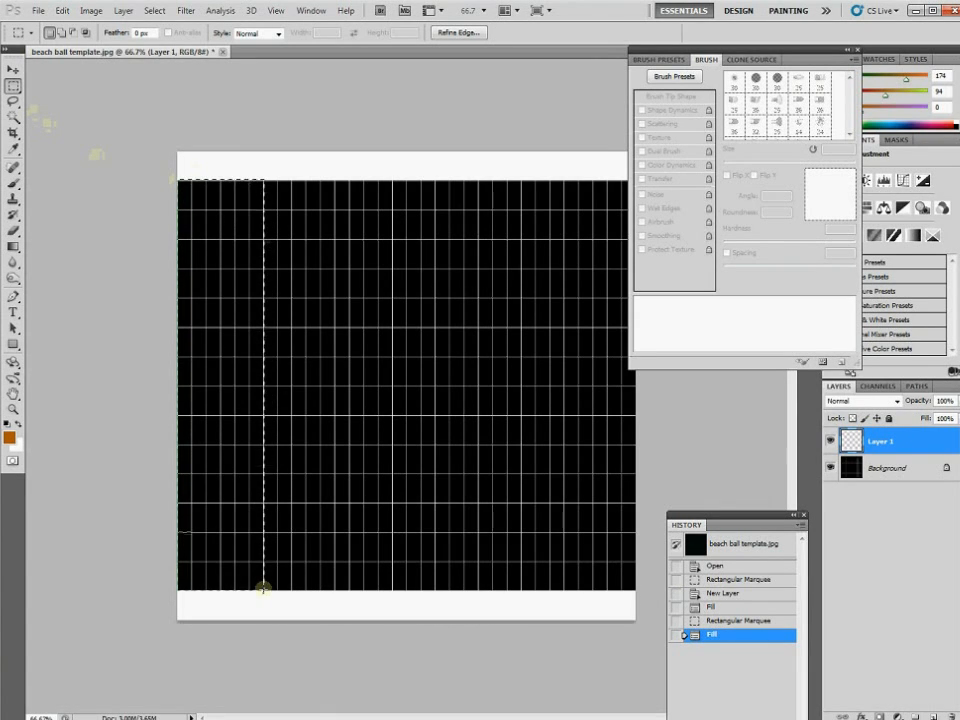
Fill the leftmost grid column with solid red, then collapse the Brush panel and move History aside
{"action": "left_click_drag", "start_coordinate": [262, 588], "coordinate": [261, 587]}
{"action": "left_click", "coordinate": [62, 10]}
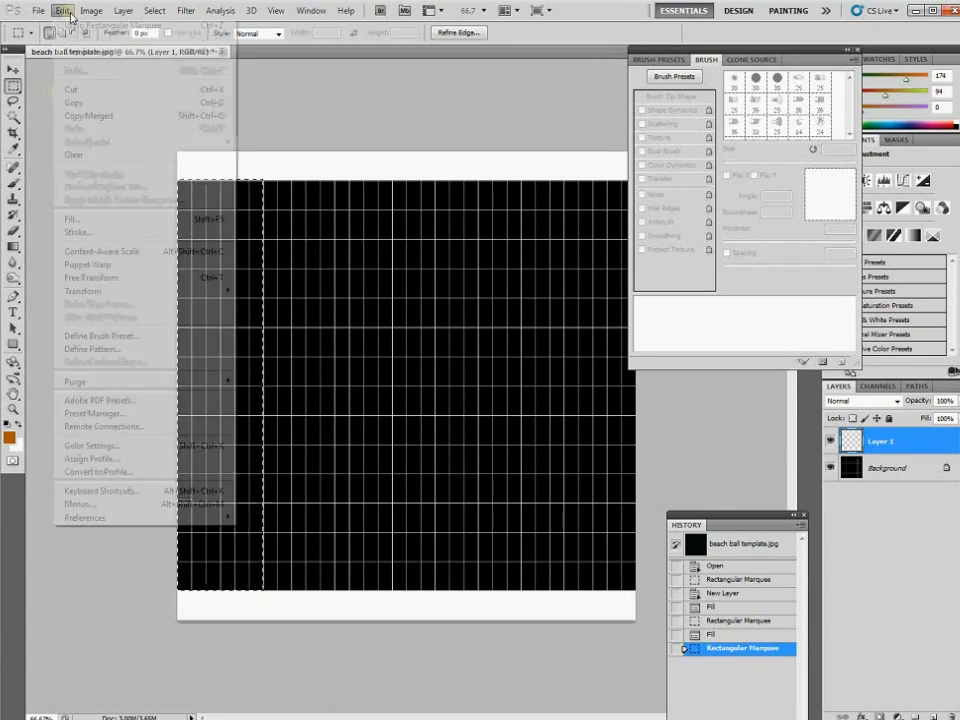
{"action": "left_click", "coordinate": [74, 218]}
{"action": "left_click", "coordinate": [345, 228]}
{"action": "left_click", "coordinate": [324, 262]}
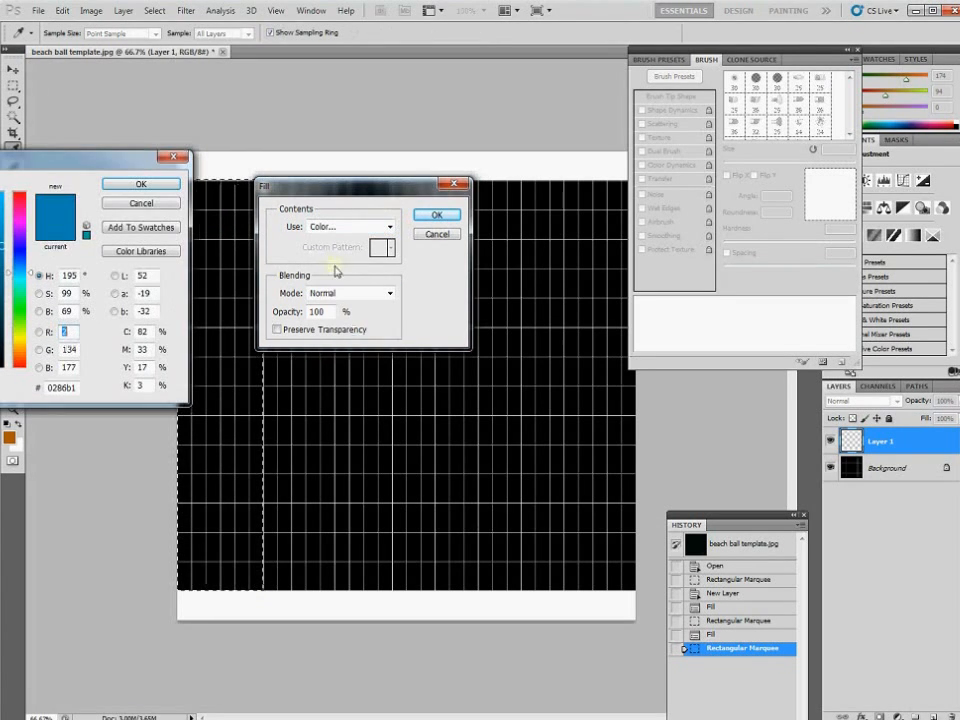
{"action": "left_click_drag", "start_coordinate": [24, 213], "coordinate": [19, 193]}
{"action": "left_click", "coordinate": [141, 184]}
{"action": "left_click", "coordinate": [437, 215]}
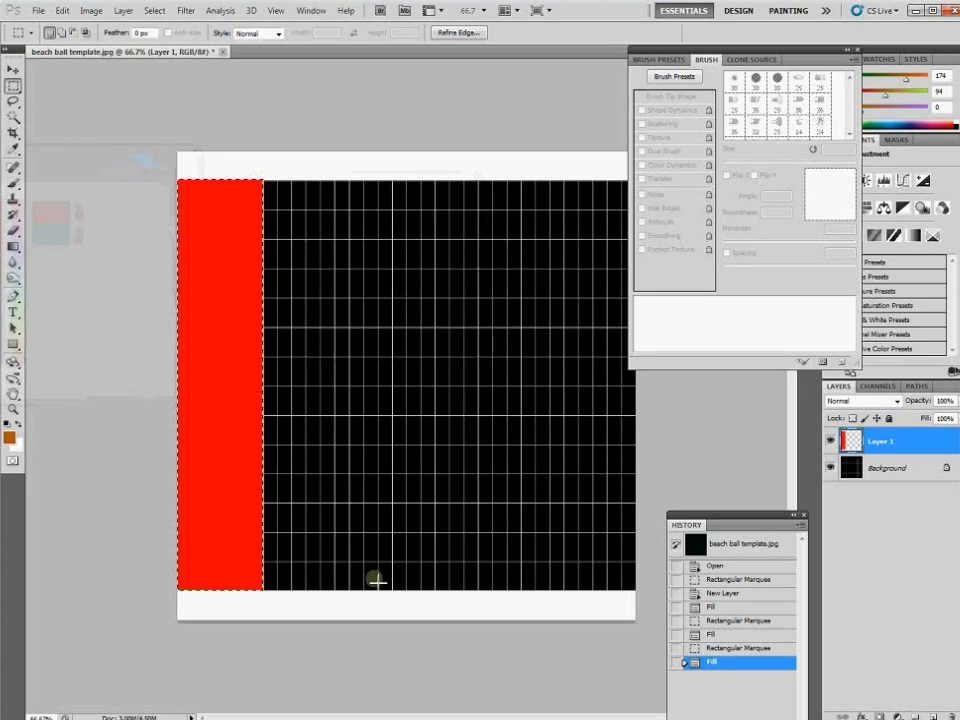
{"action": "left_click", "coordinate": [856, 55]}
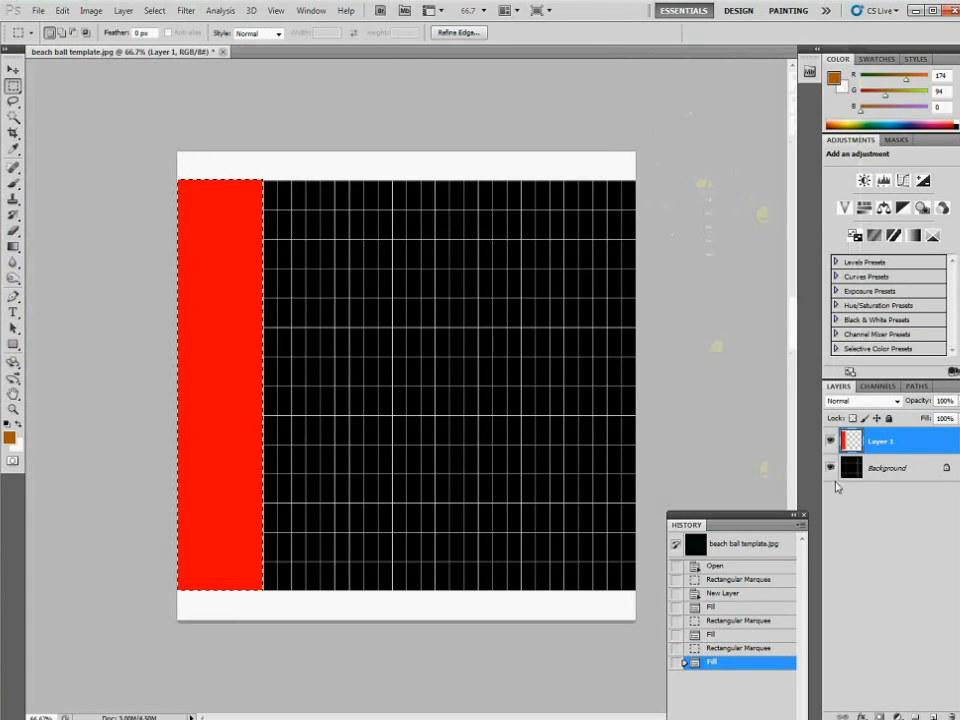
{"action": "left_click_drag", "start_coordinate": [729, 518], "coordinate": [775, 456]}
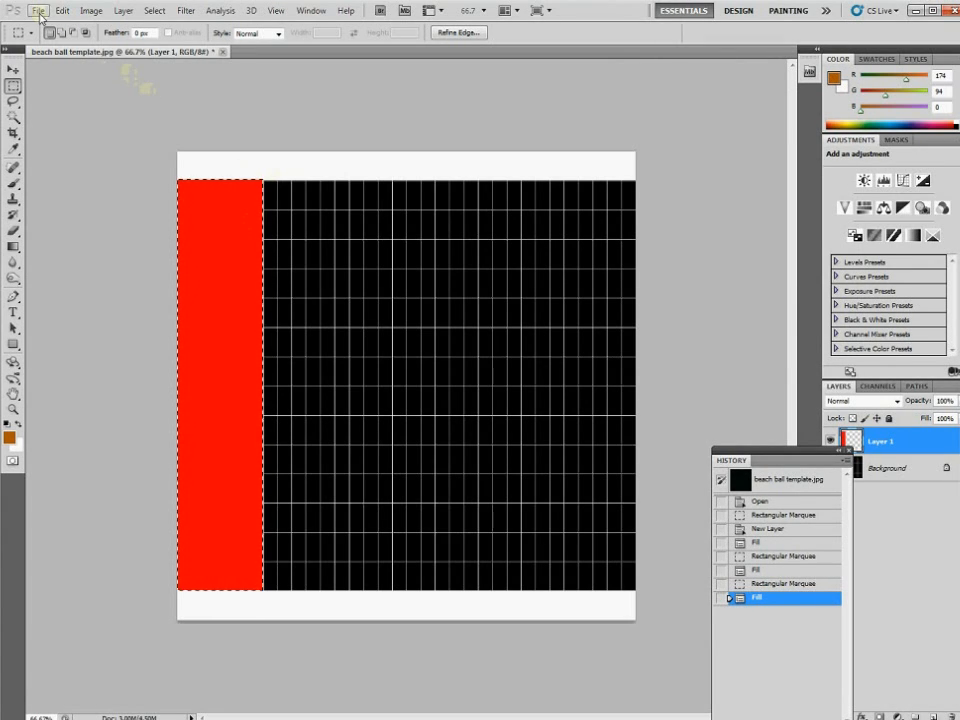
Move the selection right to the second strip and fill it with white
{"action": "key", "text": "shift+Right"}
{"action": "key", "text": "shift+Right"}
{"action": "key", "text": "shift+Right"}
{"action": "key", "text": "shift+Right"}
{"action": "key", "text": "shift+Right"}
{"action": "key", "text": "shift+Right"}
{"action": "key", "text": "shift+Right"}
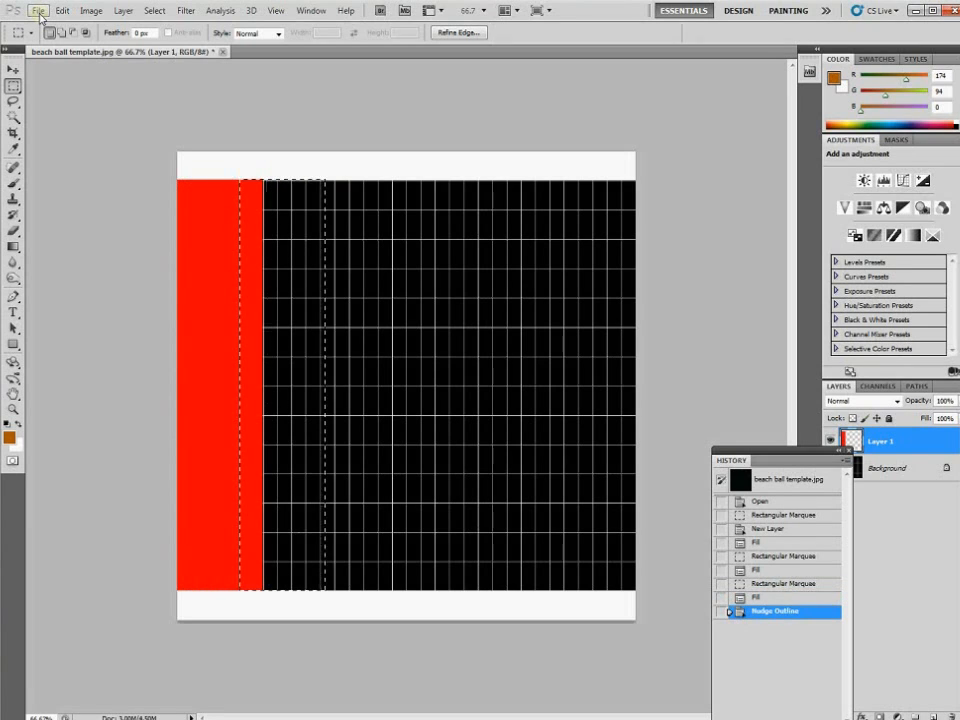
{"action": "key", "text": "shift+Right"}
{"action": "key", "text": "shift+Right"}
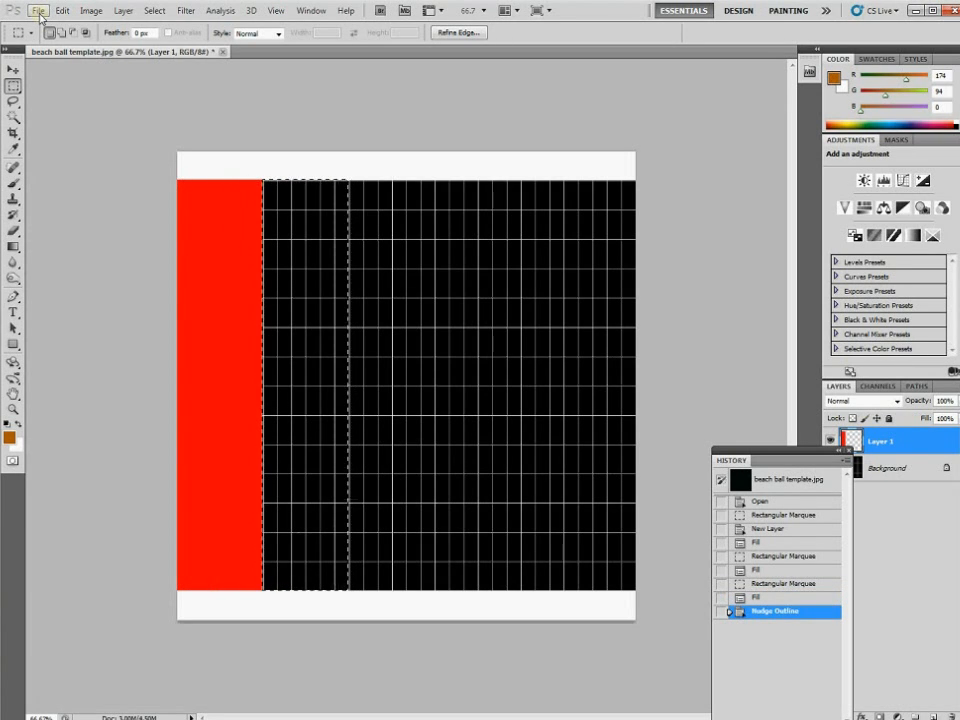
{"action": "left_click", "coordinate": [61, 10]}
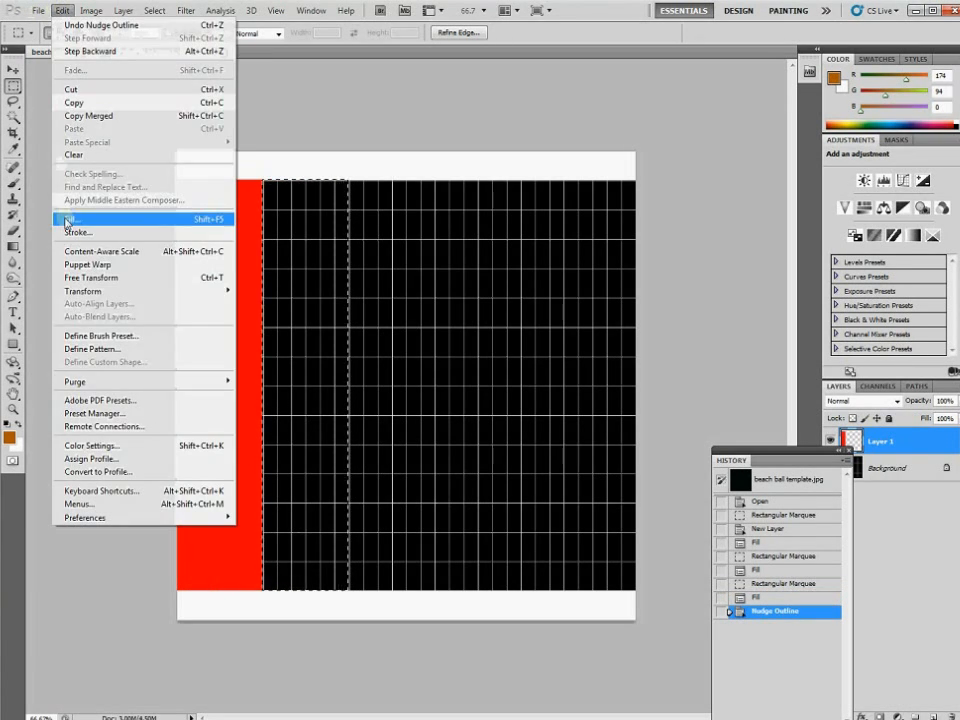
{"action": "left_click", "coordinate": [67, 220]}
{"action": "left_click", "coordinate": [345, 226]}
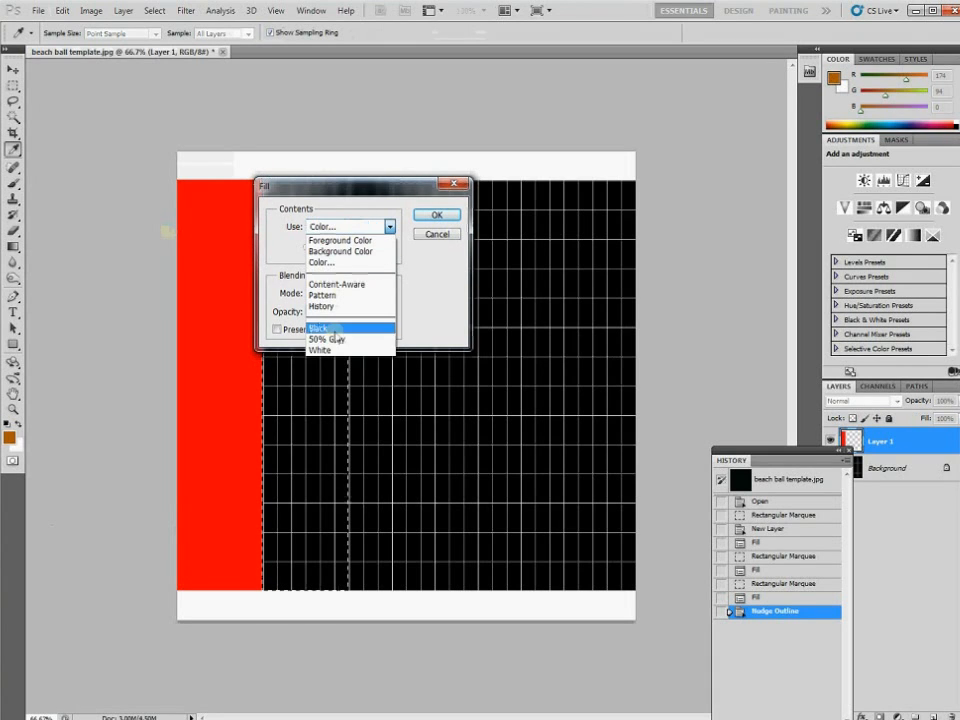
{"action": "left_click", "coordinate": [330, 350]}
{"action": "left_click", "coordinate": [436, 216]}
Shift the selection to the third strip and fill it with a custom blue
{"action": "key", "text": "m"}
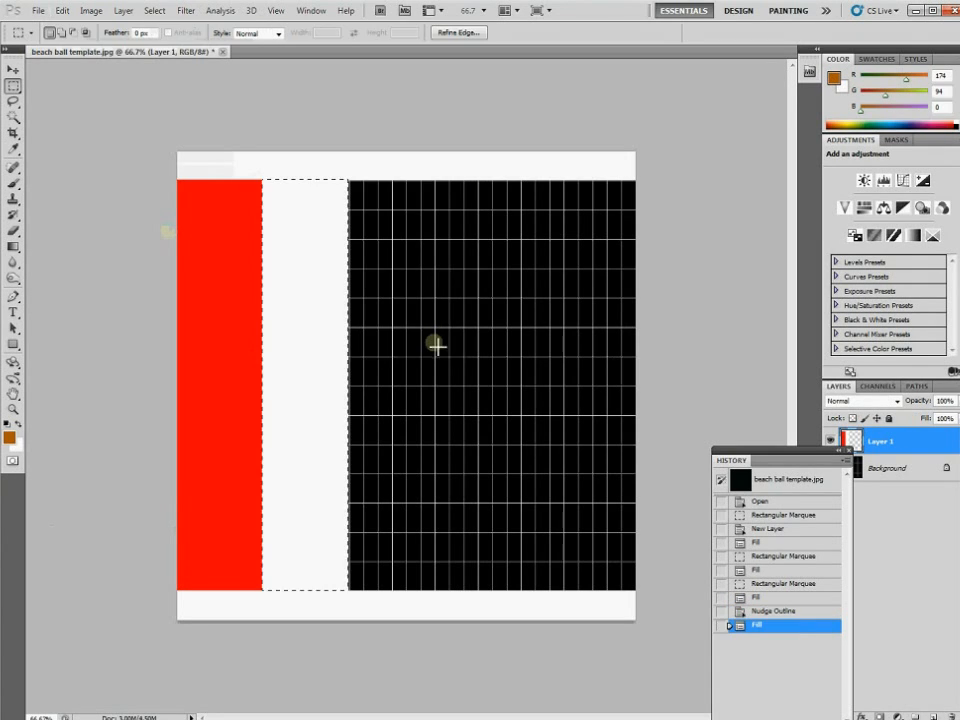
{"action": "key", "text": "shift+Right"}
{"action": "key", "text": "shift+Right"}
{"action": "key", "text": "shift+Right"}
{"action": "key", "text": "shift+Right"}
{"action": "key", "text": "shift+Right"}
{"action": "key", "text": "shift+Right"}
{"action": "key", "text": "shift+Left"}
{"action": "key", "text": "shift+Left"}
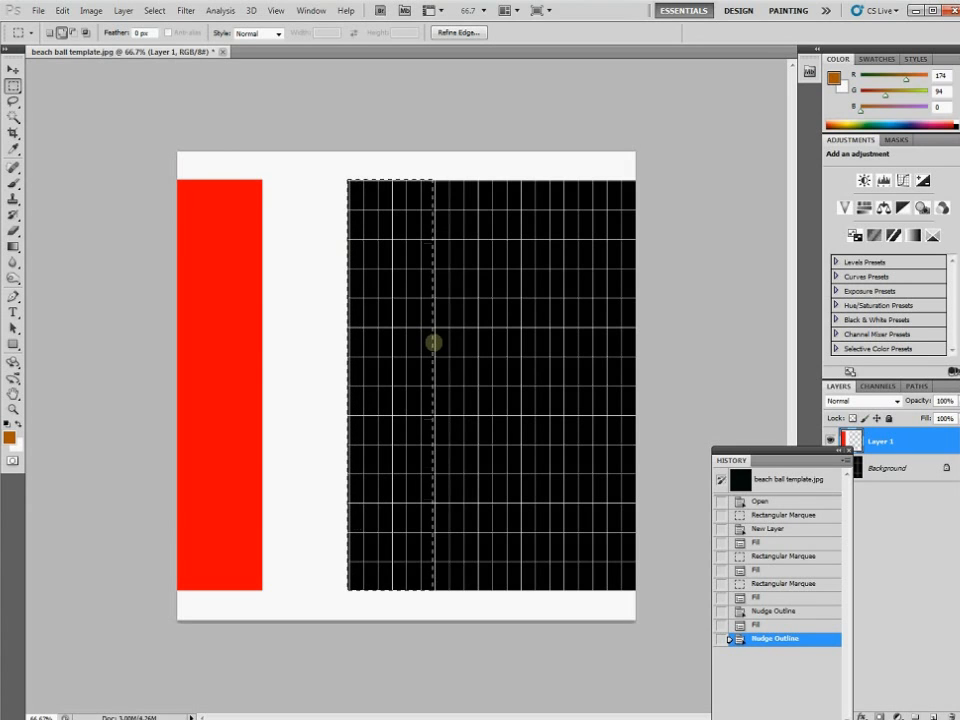
{"action": "left_click", "coordinate": [62, 10]}
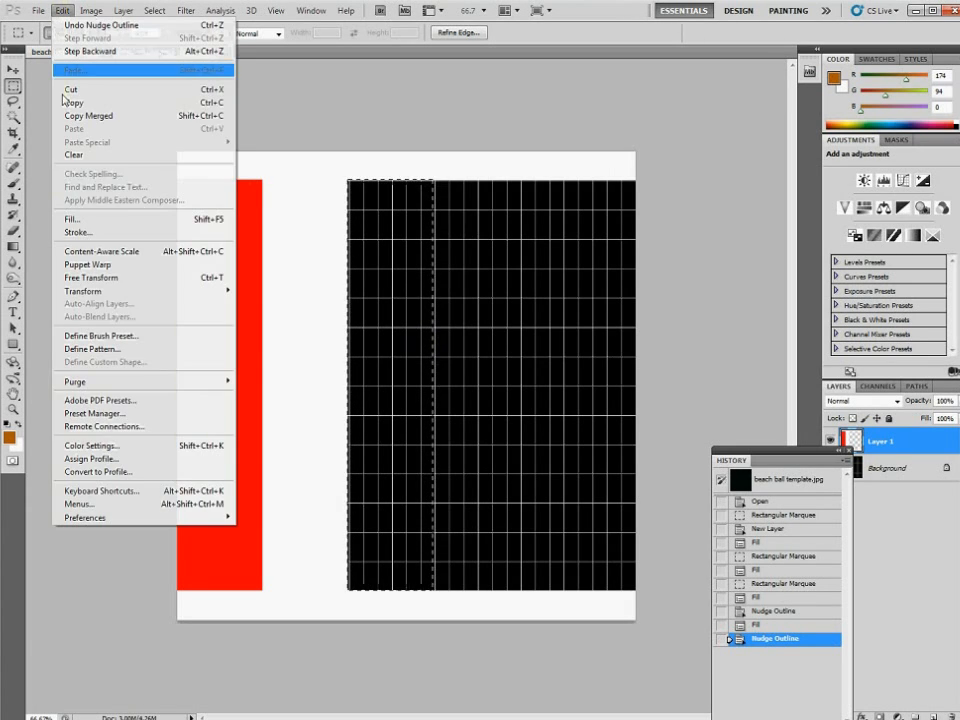
{"action": "left_click", "coordinate": [92, 217]}
{"action": "left_click", "coordinate": [335, 224]}
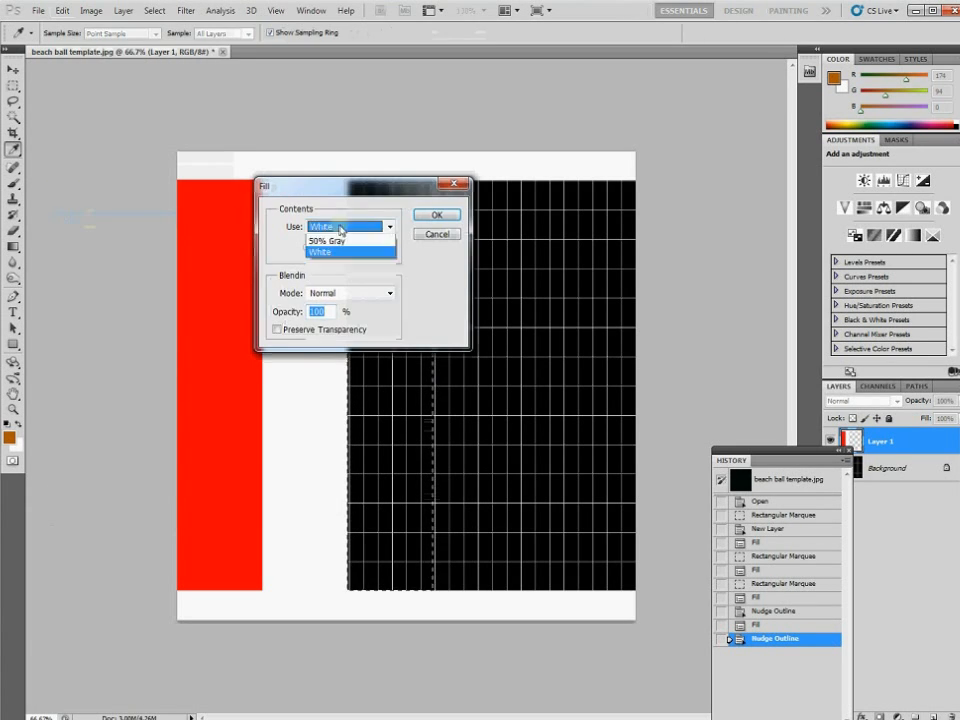
{"action": "left_click", "coordinate": [333, 265]}
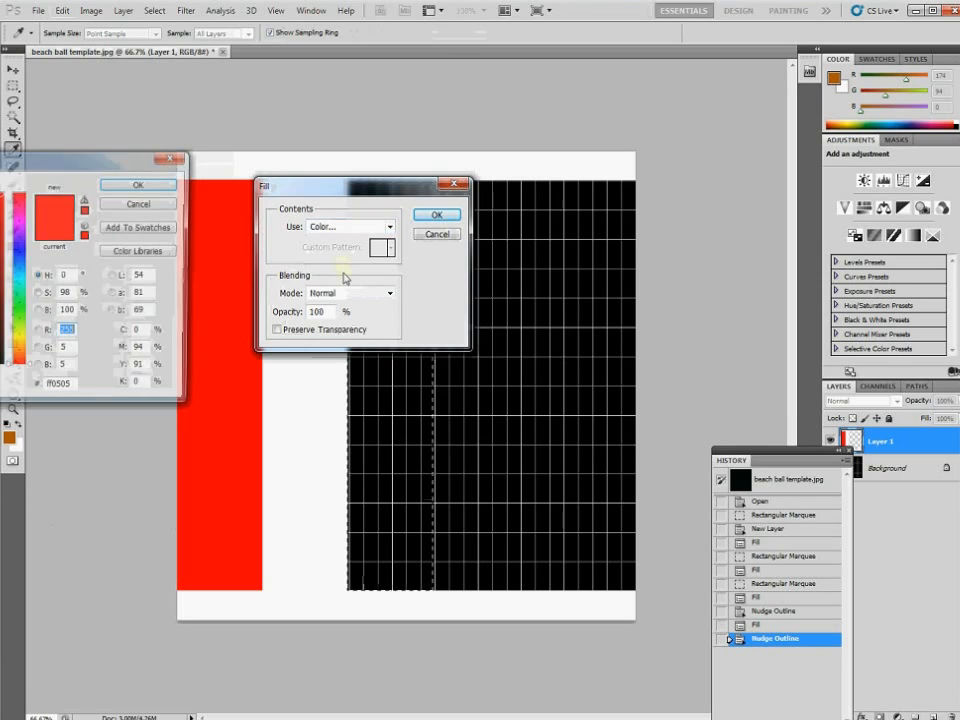
{"action": "left_click", "coordinate": [21, 254]}
{"action": "left_click", "coordinate": [20, 259]}
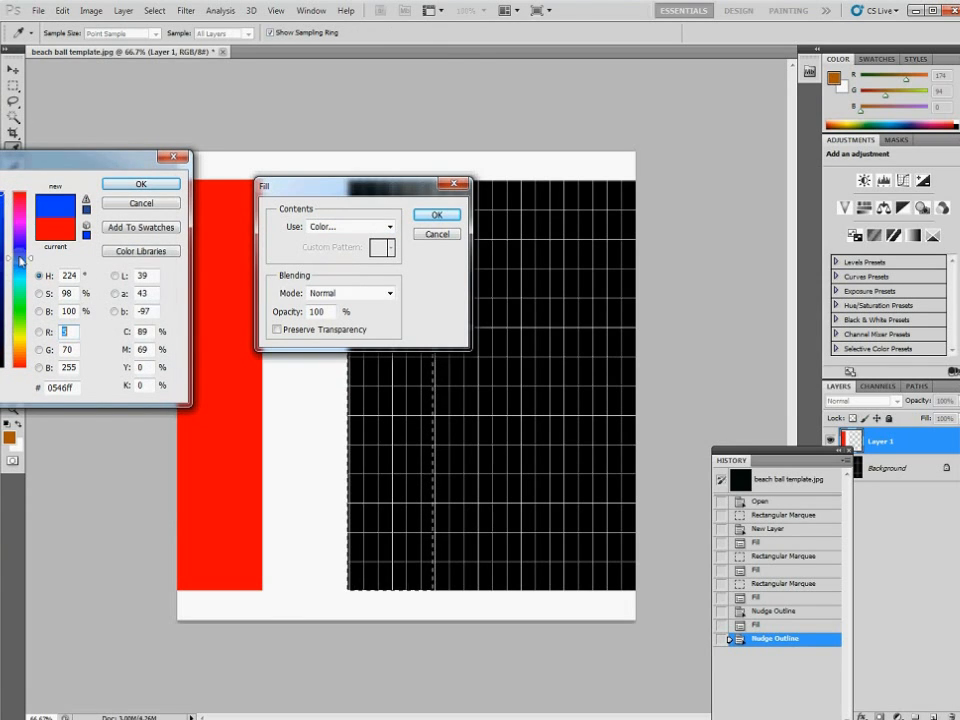
{"action": "left_click", "coordinate": [142, 188]}
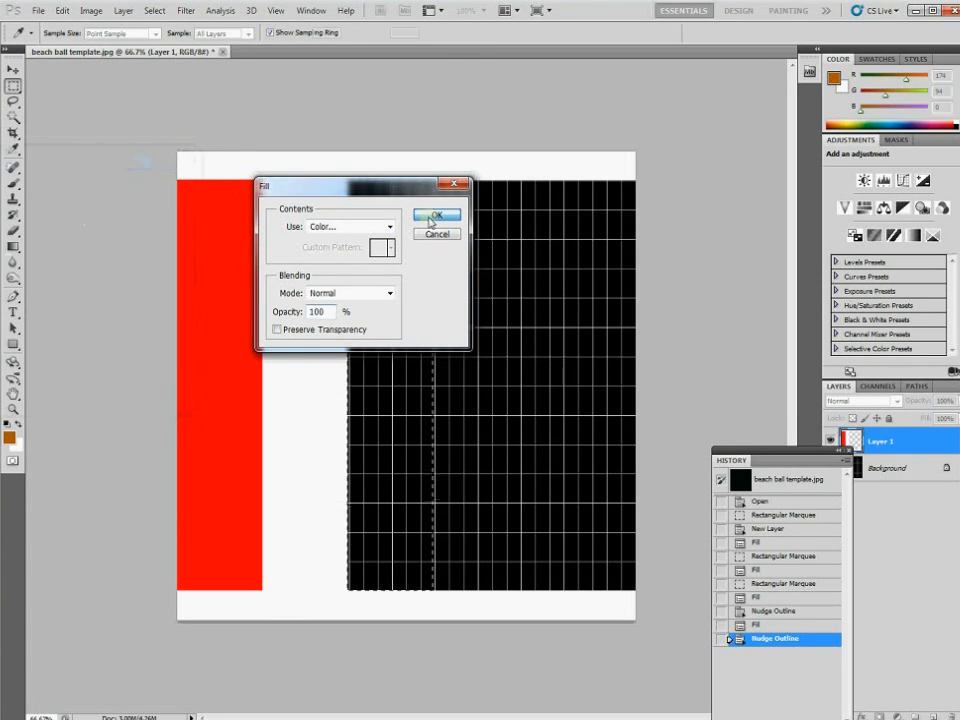
{"action": "left_click", "coordinate": [437, 214]}
Move the selection past the blue stripe and fill the fourth strip with white
{"action": "key", "text": "shift+Right"}
{"action": "key", "text": "shift+Right"}
{"action": "key", "text": "shift+Right"}
{"action": "key", "text": "shift+Right"}
{"action": "key", "text": "shift+Right"}
{"action": "key", "text": "shift+Right"}
{"action": "key", "text": "shift+Right"}
{"action": "key", "text": "shift+Right"}
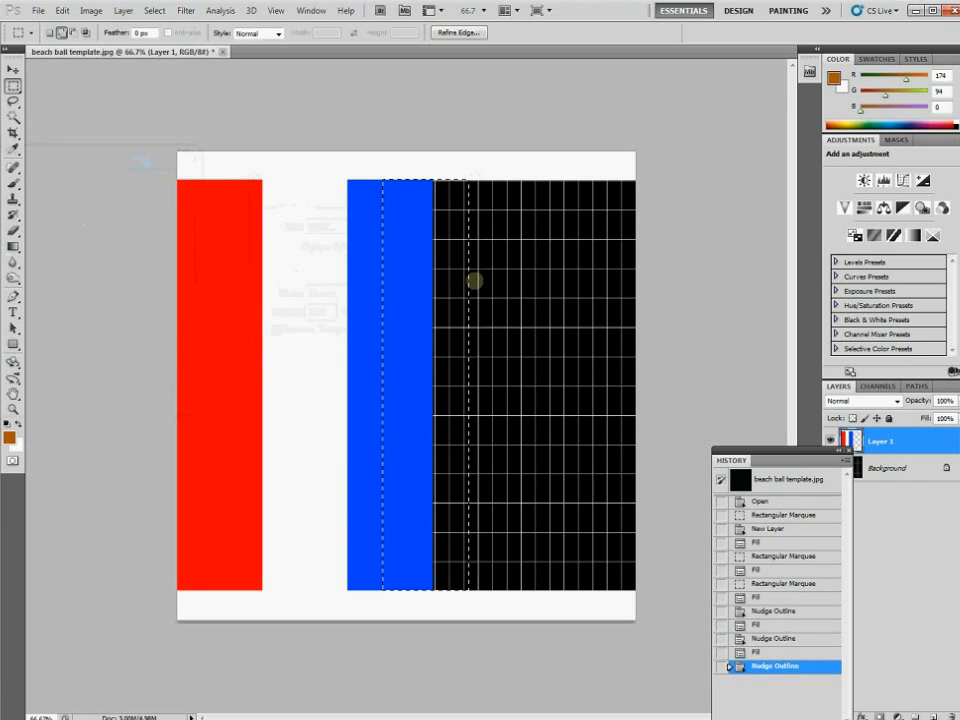
{"action": "key", "text": "shift+Right"}
{"action": "key", "text": "shift+Right"}
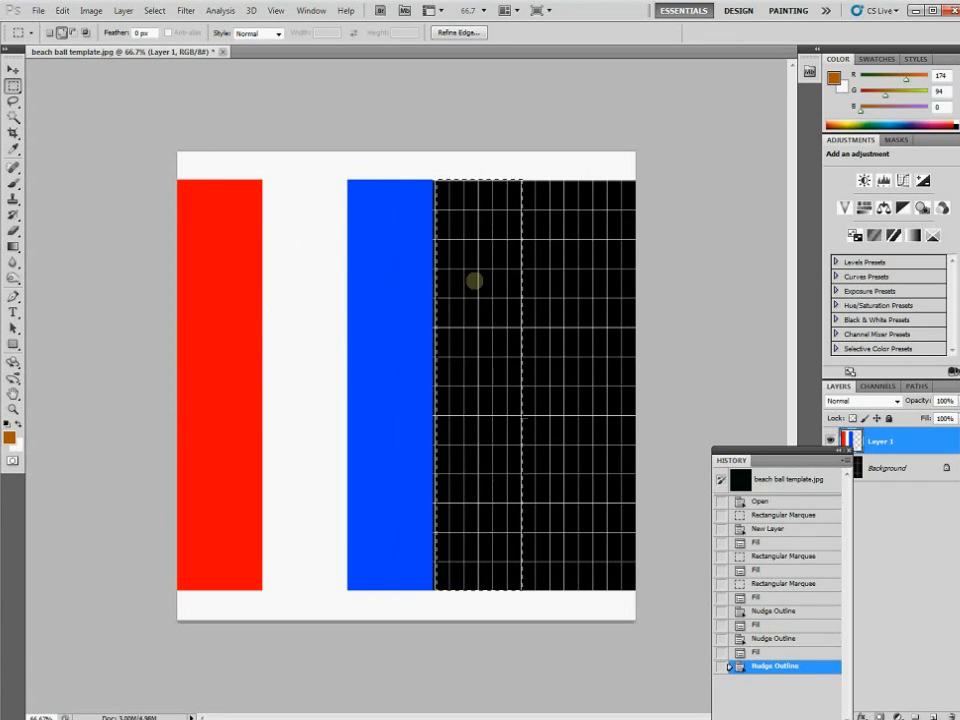
{"action": "left_click", "coordinate": [61, 11]}
{"action": "left_click", "coordinate": [74, 218]}
{"action": "left_click", "coordinate": [350, 228]}
{"action": "left_click", "coordinate": [330, 287]}
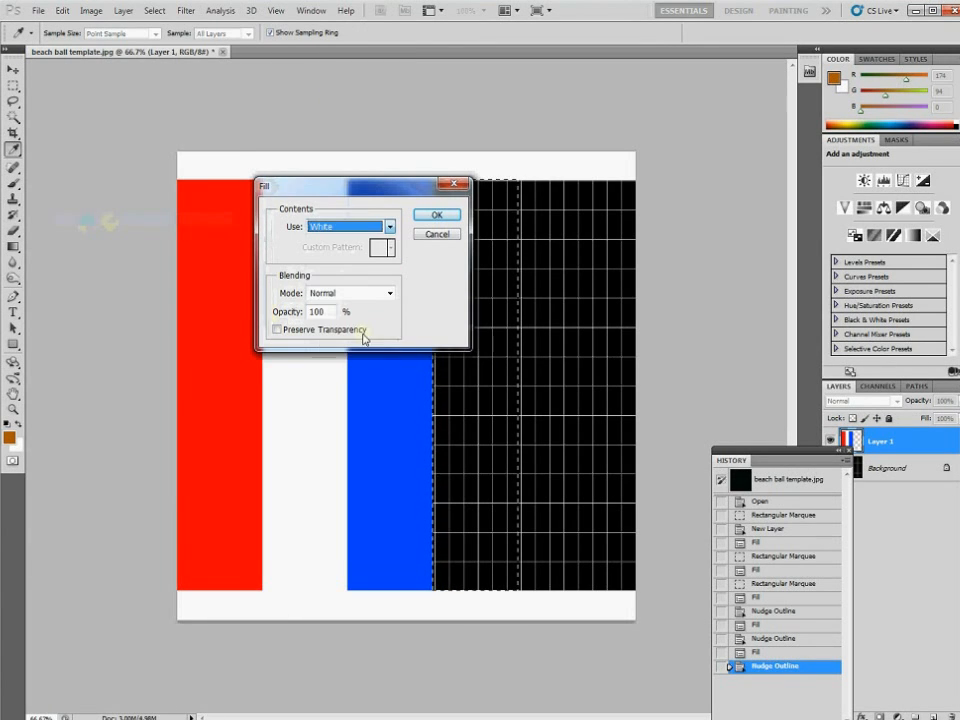
{"action": "left_click", "coordinate": [437, 215]}
Move the selection to the fifth strip and fill it with yellow
{"action": "key", "text": "shift+Right"}
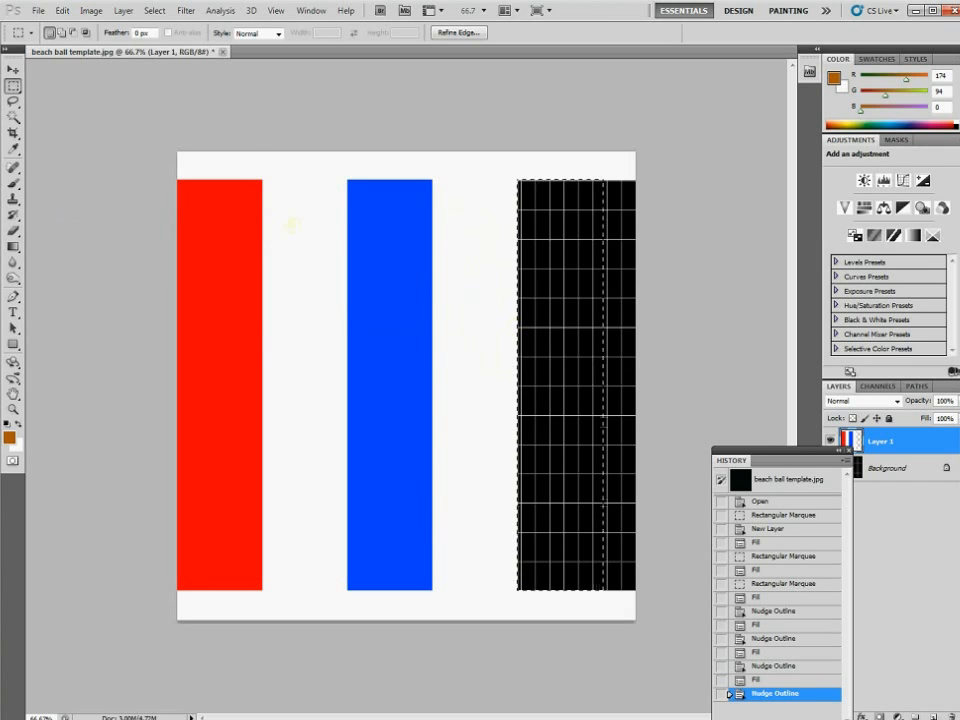
{"action": "left_click", "coordinate": [63, 10]}
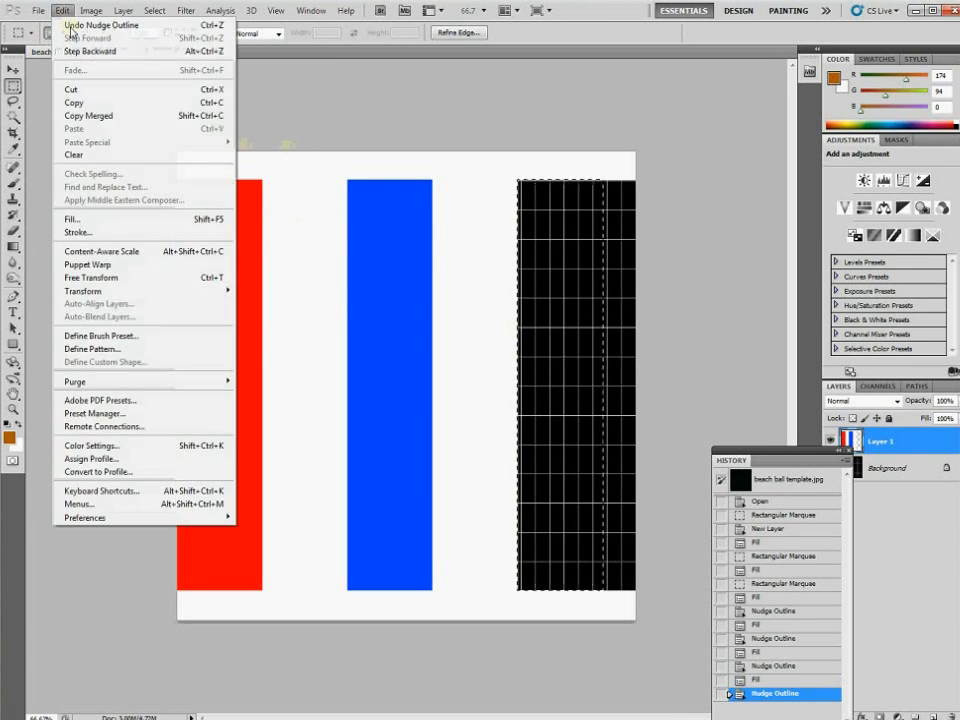
{"action": "left_click", "coordinate": [75, 218]}
{"action": "left_click", "coordinate": [381, 228]}
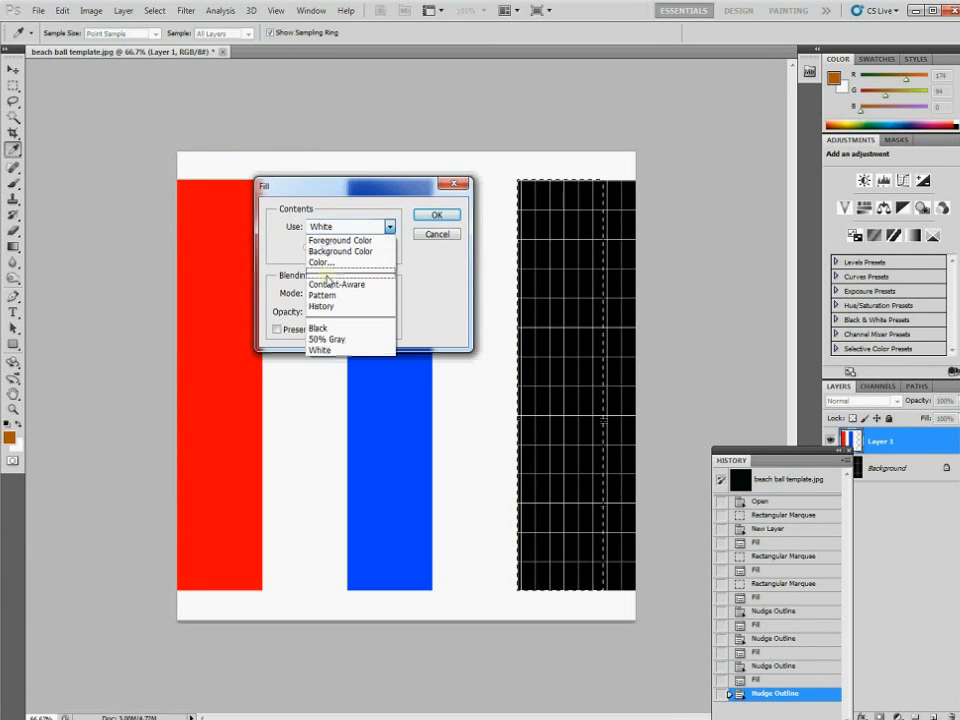
{"action": "left_click", "coordinate": [335, 260]}
{"action": "left_click_drag", "start_coordinate": [22, 262], "coordinate": [33, 347]}
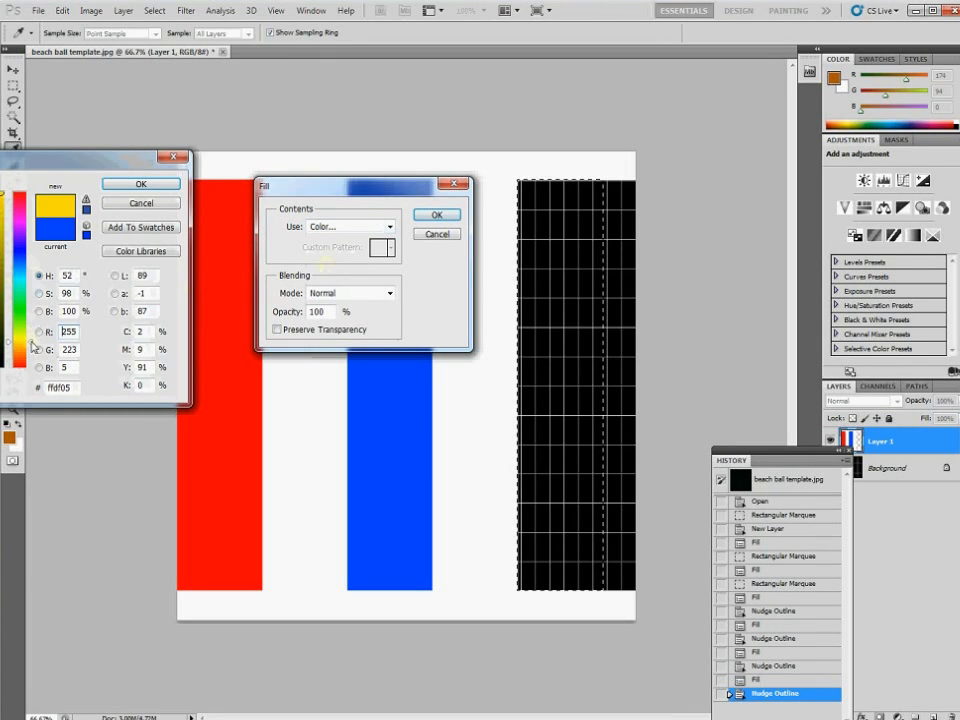
{"action": "left_click", "coordinate": [141, 184]}
{"action": "left_click", "coordinate": [437, 215]}
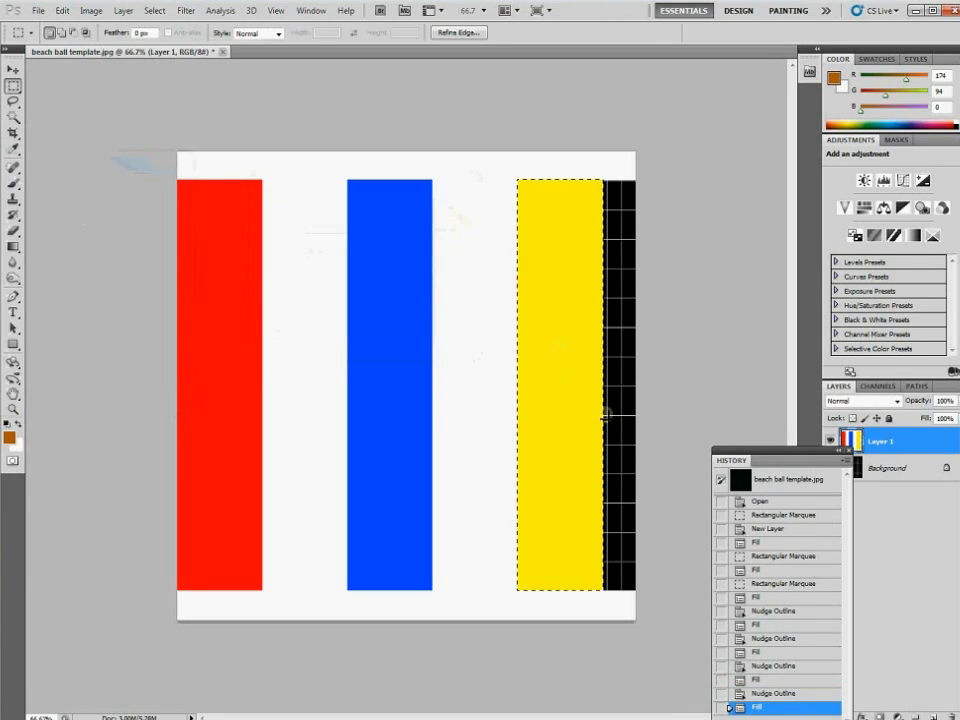
Fill the last strip with white, then deselect
{"action": "key", "text": "Right"}
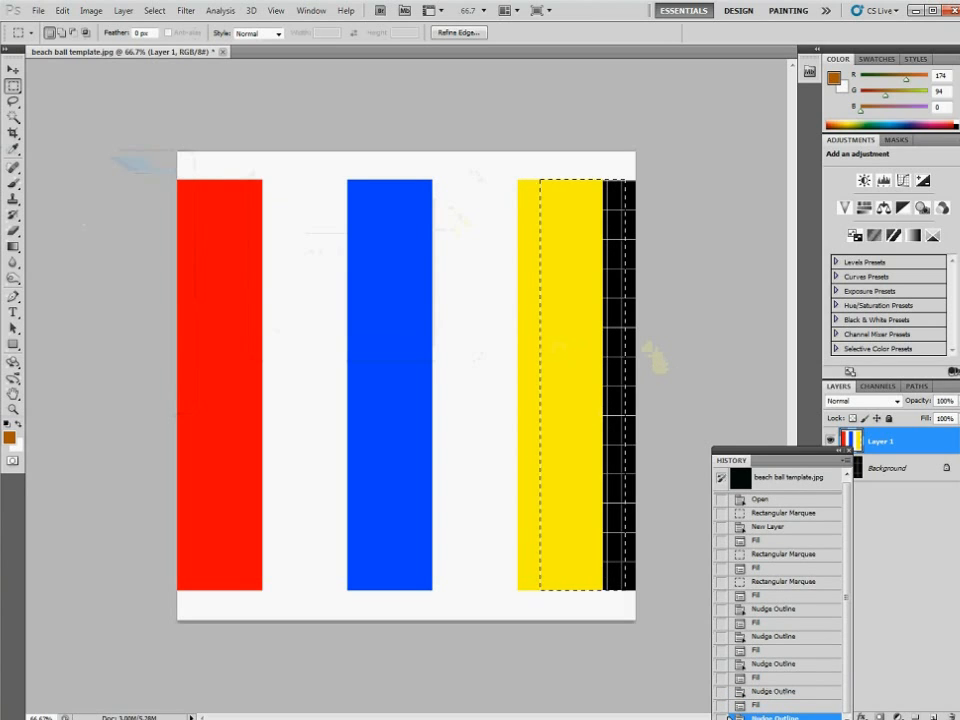
{"action": "key", "text": "shift+Right"}
{"action": "key", "text": "shift+Right"}
{"action": "key", "text": "shift+Right"}
{"action": "key", "text": "shift+Right"}
{"action": "key", "text": "shift+Right"}
{"action": "key", "text": "shift+Right"}
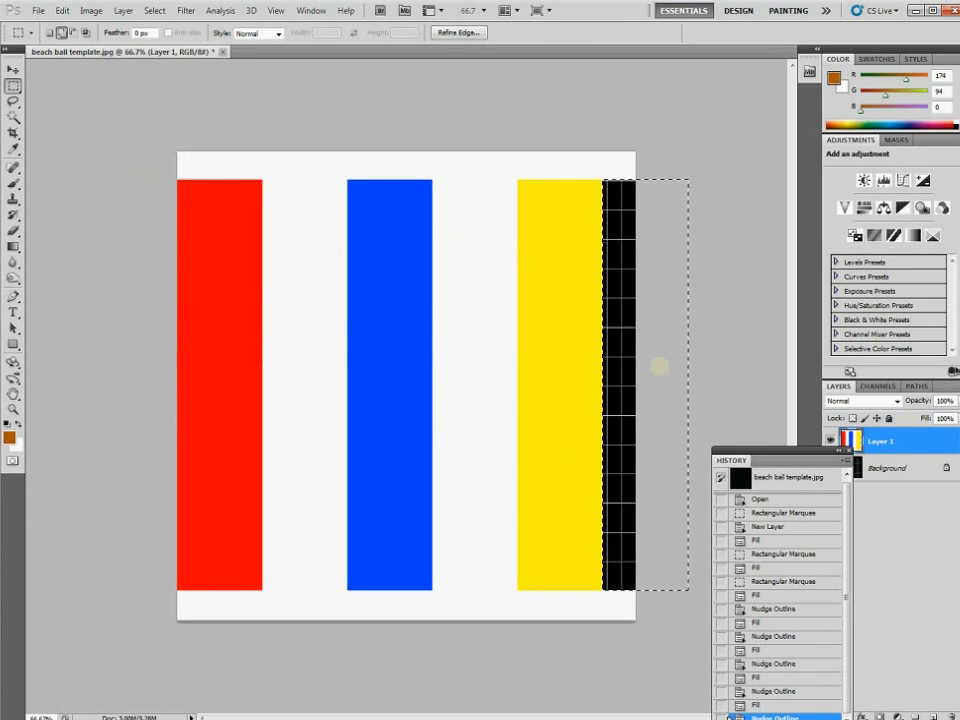
{"action": "left_click", "coordinate": [62, 10]}
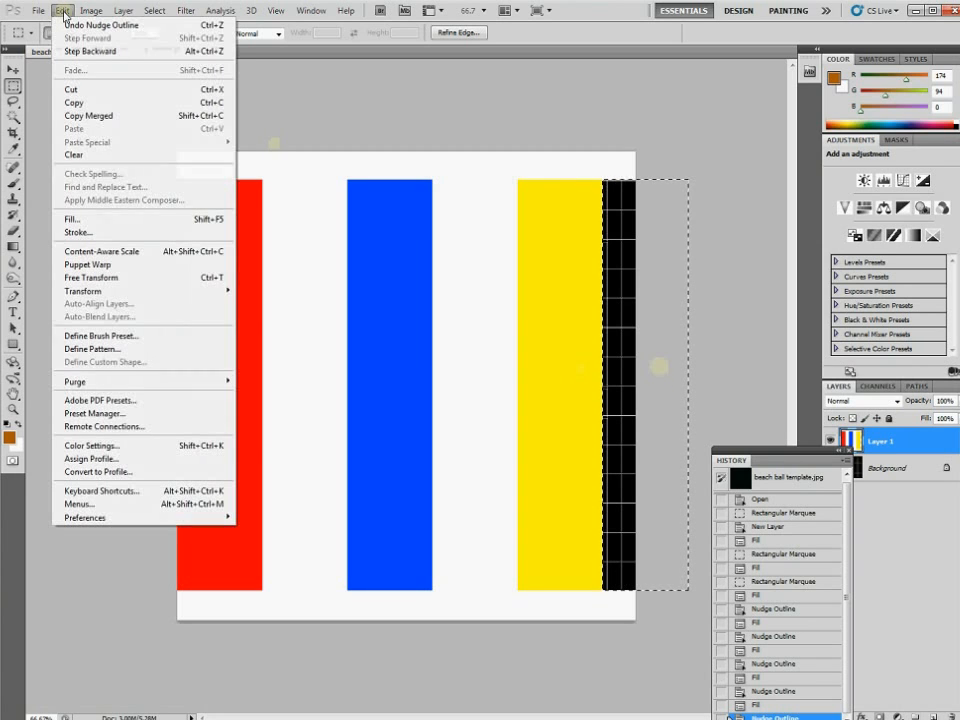
{"action": "left_click", "coordinate": [76, 222]}
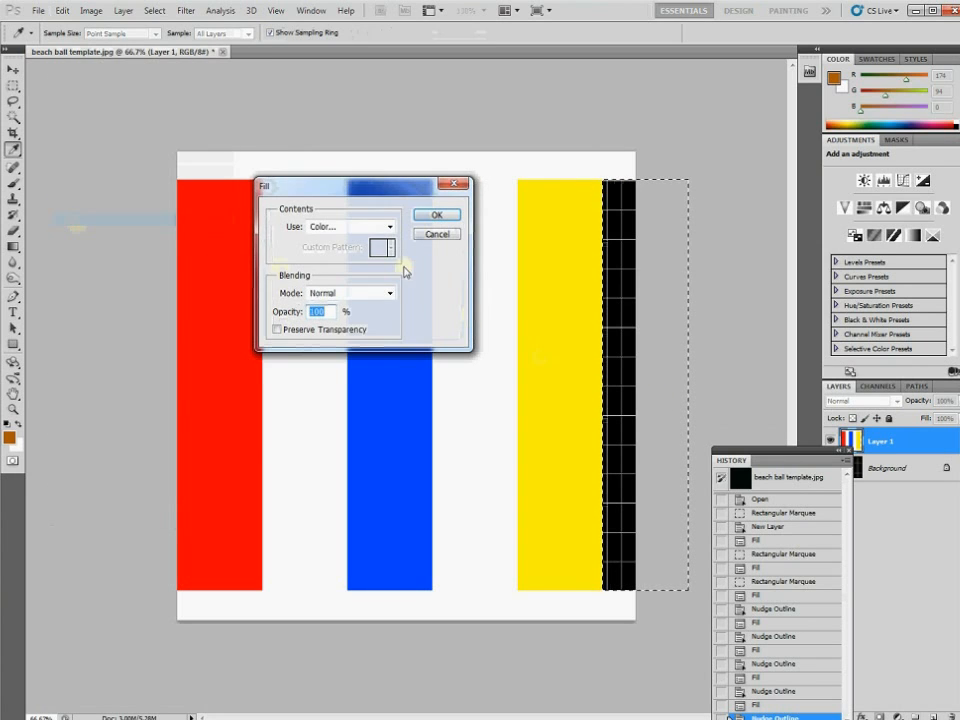
{"action": "left_click", "coordinate": [389, 227]}
{"action": "left_click", "coordinate": [320, 350]}
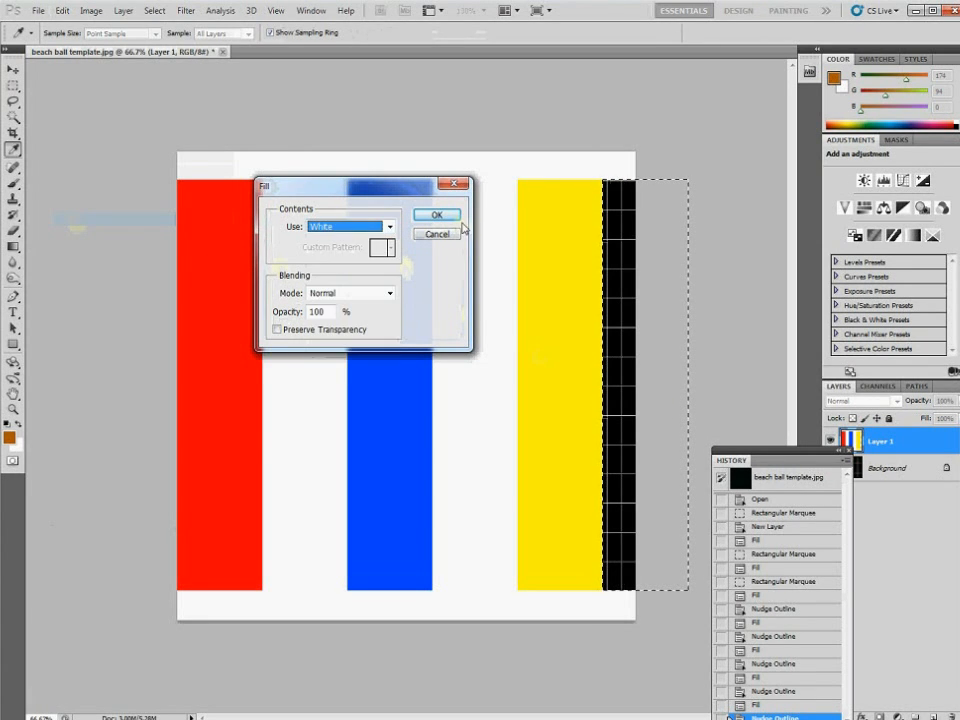
{"action": "left_click", "coordinate": [437, 215]}
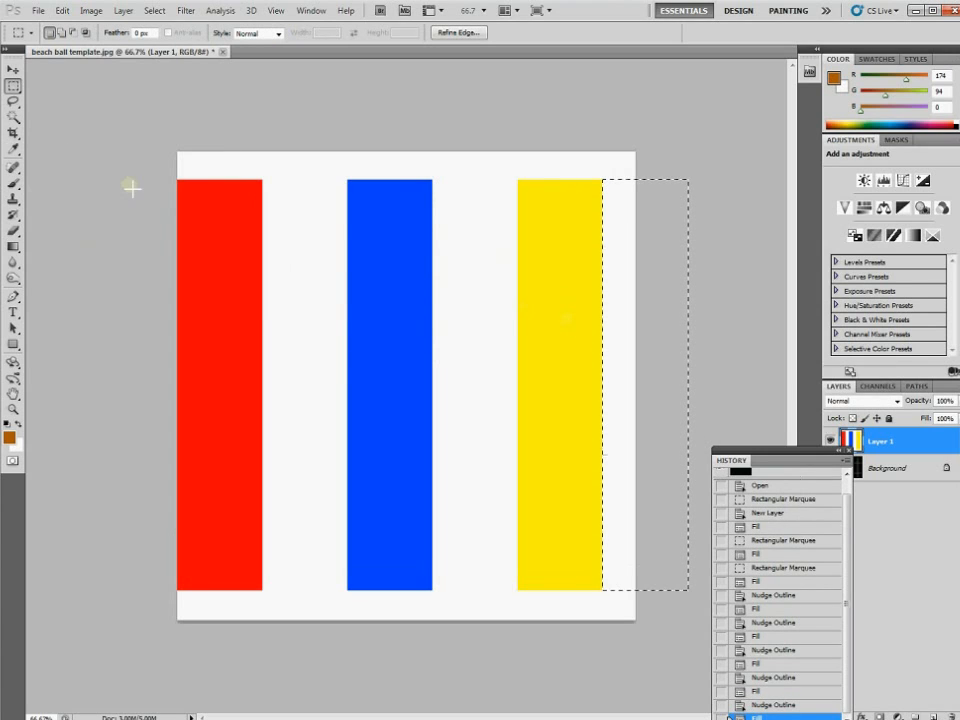
{"action": "left_click", "coordinate": [155, 11]}
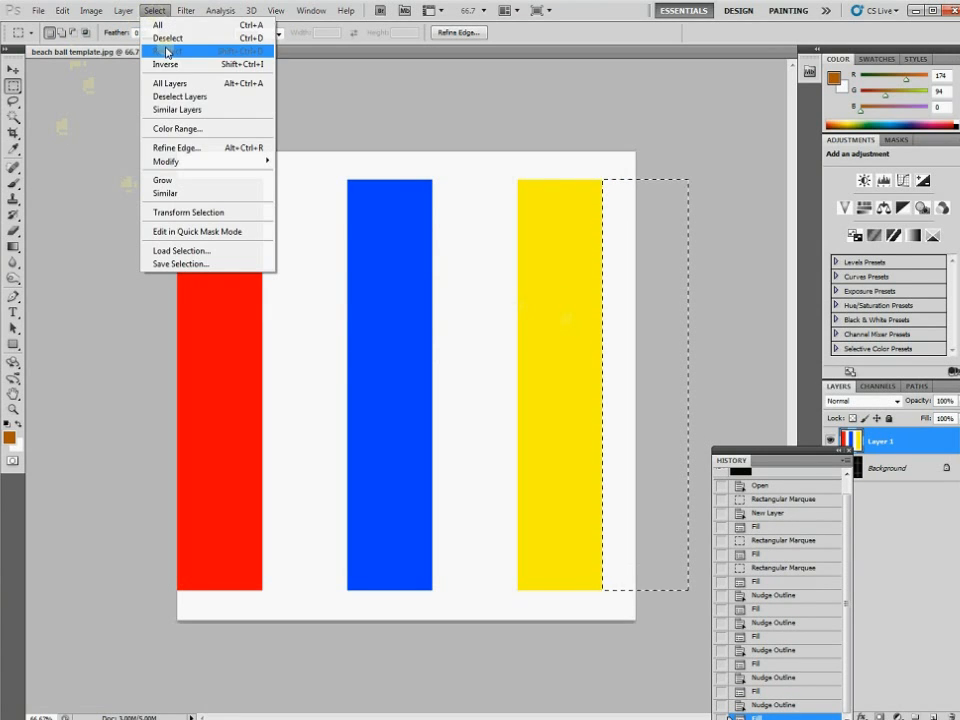
{"action": "left_click", "coordinate": [166, 40]}
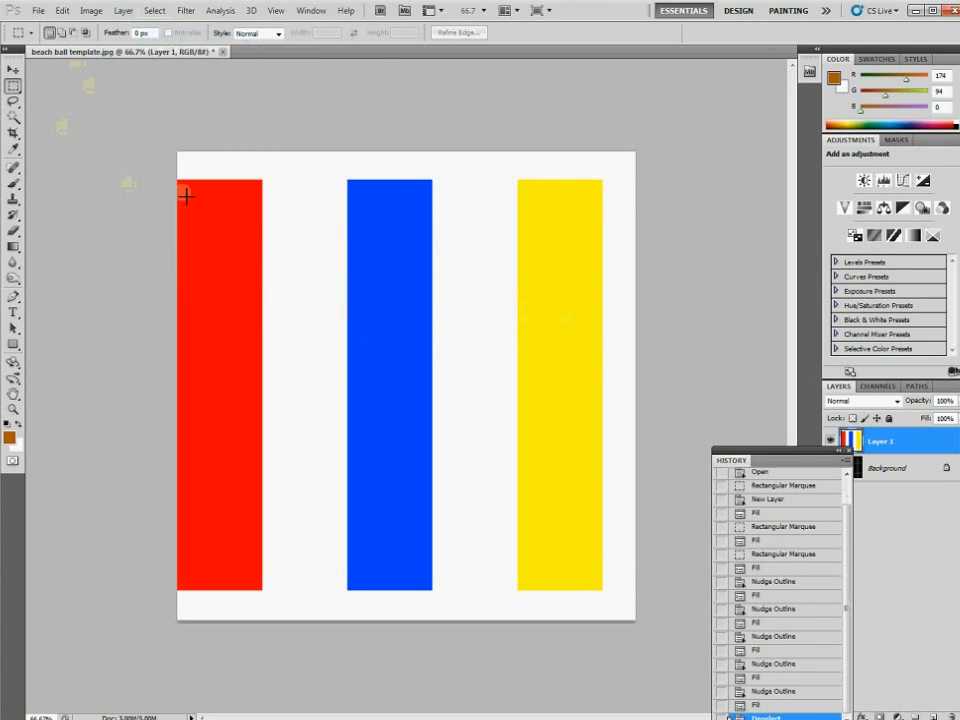
Save the image as JPEG 'beach ball texture' at default quality, then quit Photoshop without saving the template
{"action": "left_click", "coordinate": [40, 11]}
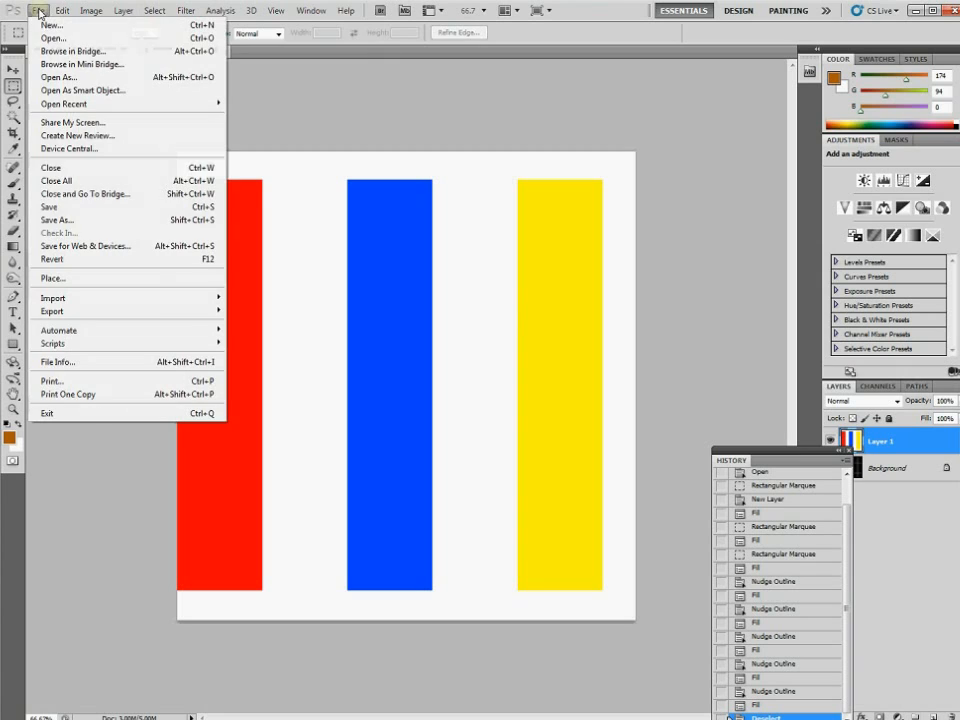
{"action": "left_click", "coordinate": [58, 219]}
{"action": "left_click", "coordinate": [318, 424]}
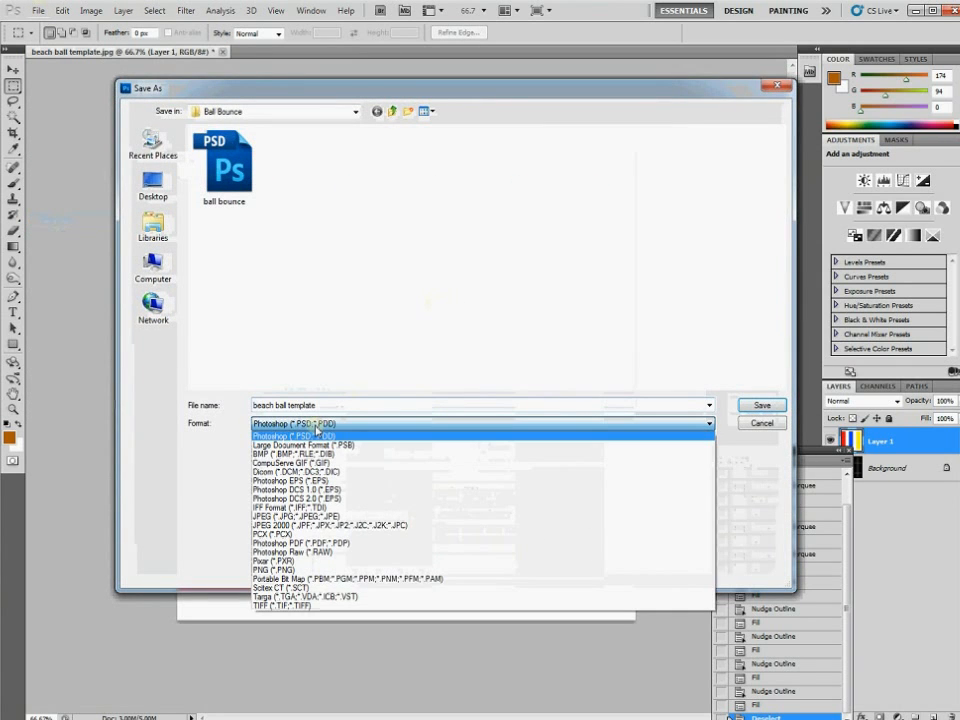
{"action": "left_click", "coordinate": [300, 516]}
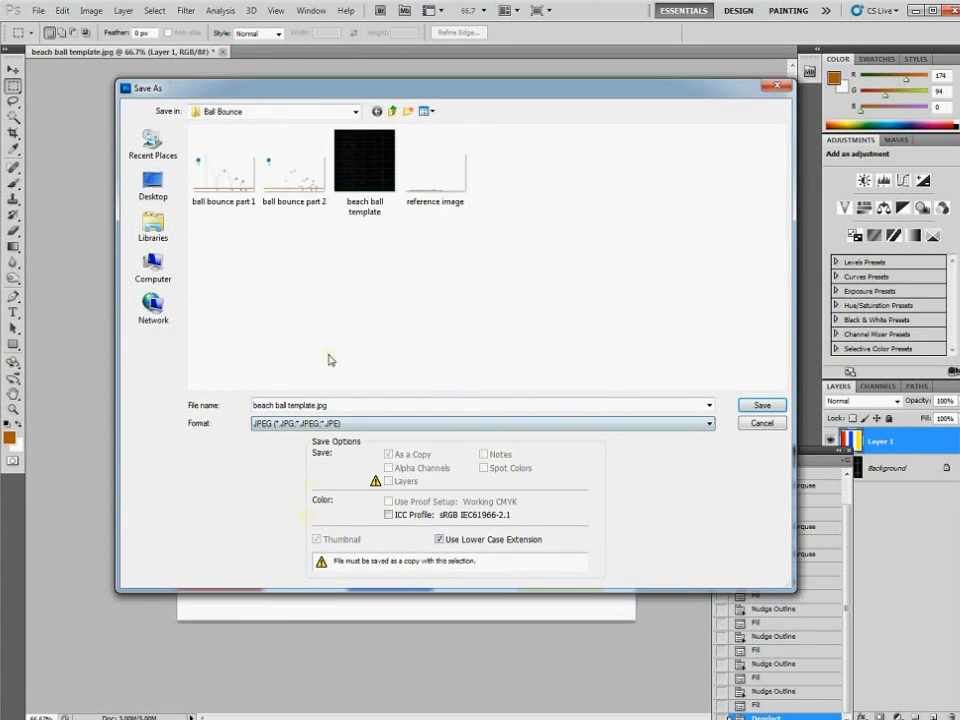
{"action": "left_click", "coordinate": [365, 166]}
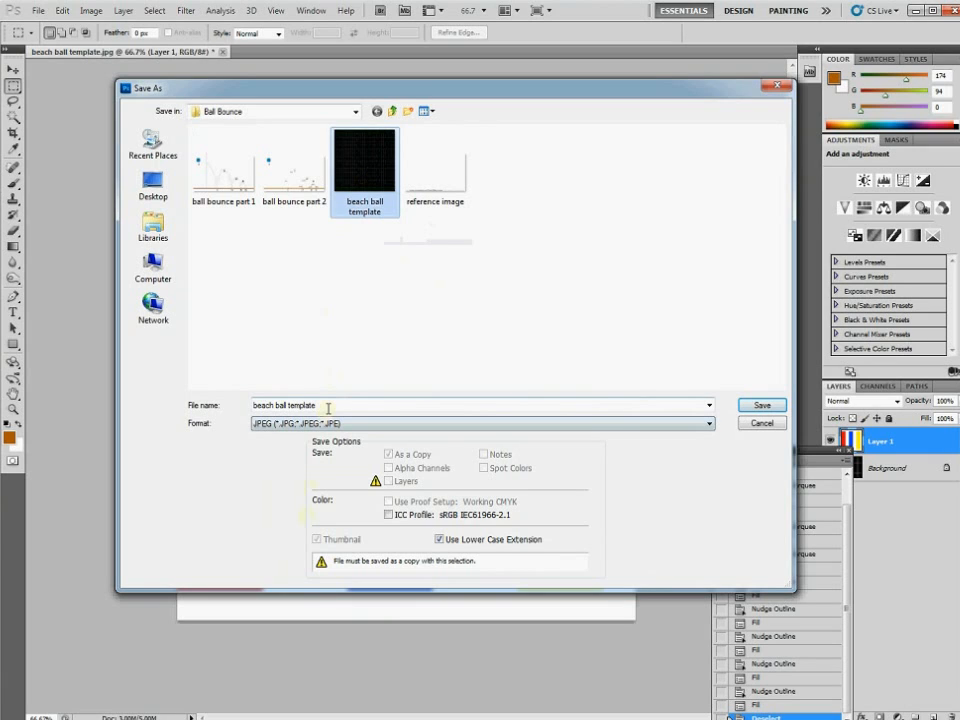
{"action": "left_click", "coordinate": [327, 405]}
{"action": "key", "text": "BackSpace"}
{"action": "key", "text": "BackSpace"}
{"action": "key", "text": "BackSpace"}
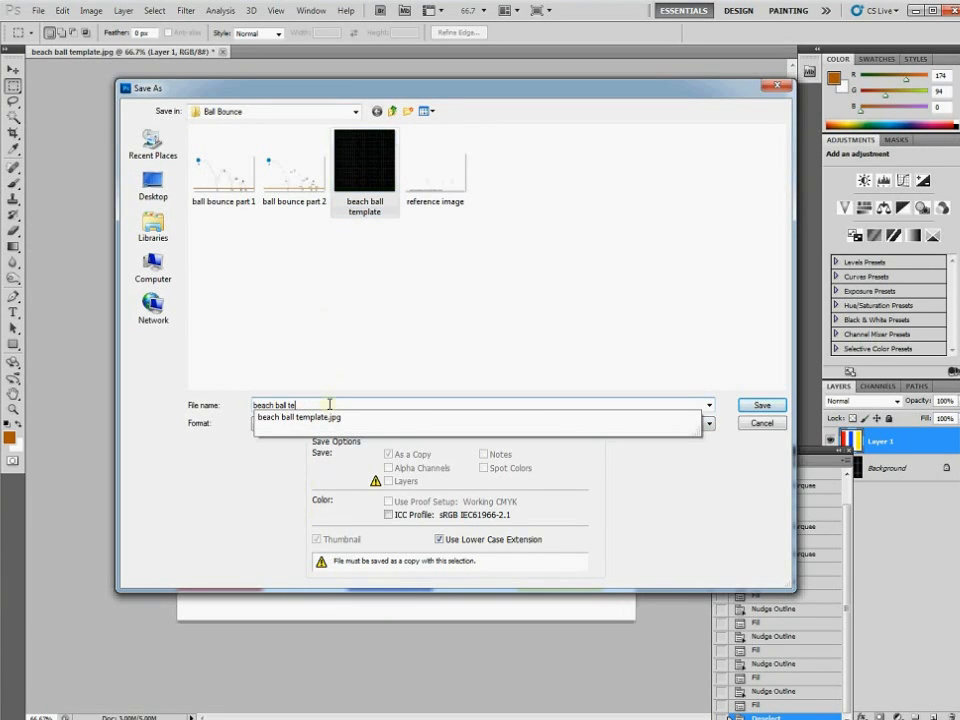
{"action": "type", "text": "xture"}
{"action": "key", "text": "Return"}
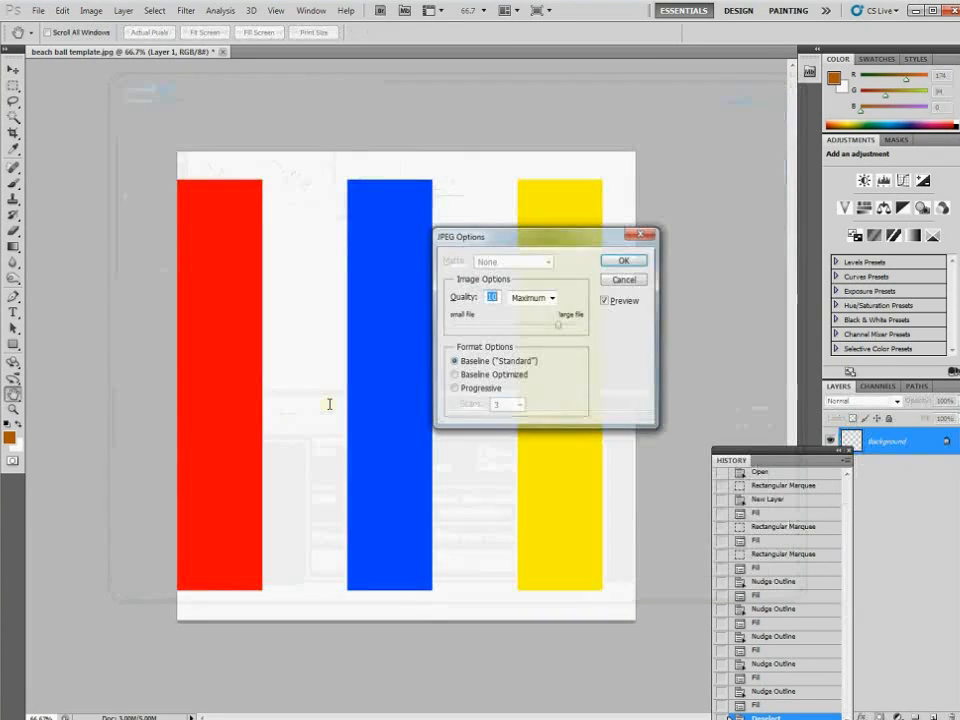
{"action": "key", "text": "Return"}
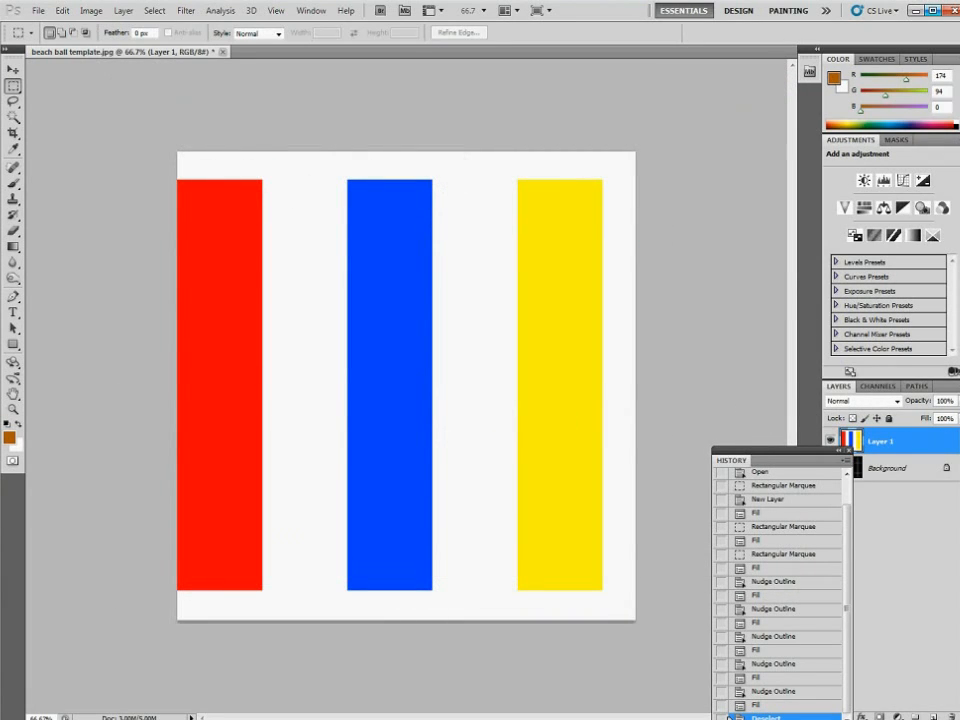
{"action": "key", "text": "ctrl+q"}
{"action": "left_click", "coordinate": [490, 284]}
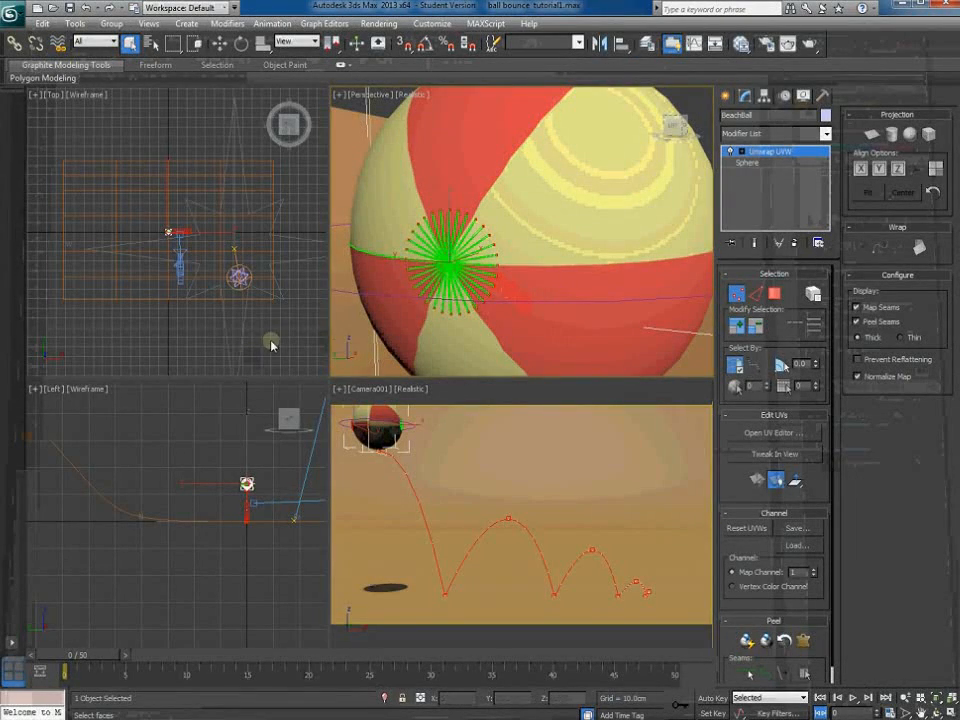
Exit UV editing, remove the old diffuse map in the Material Editor, and choose a Bitmap map
{"action": "left_click", "coordinate": [271, 345]}
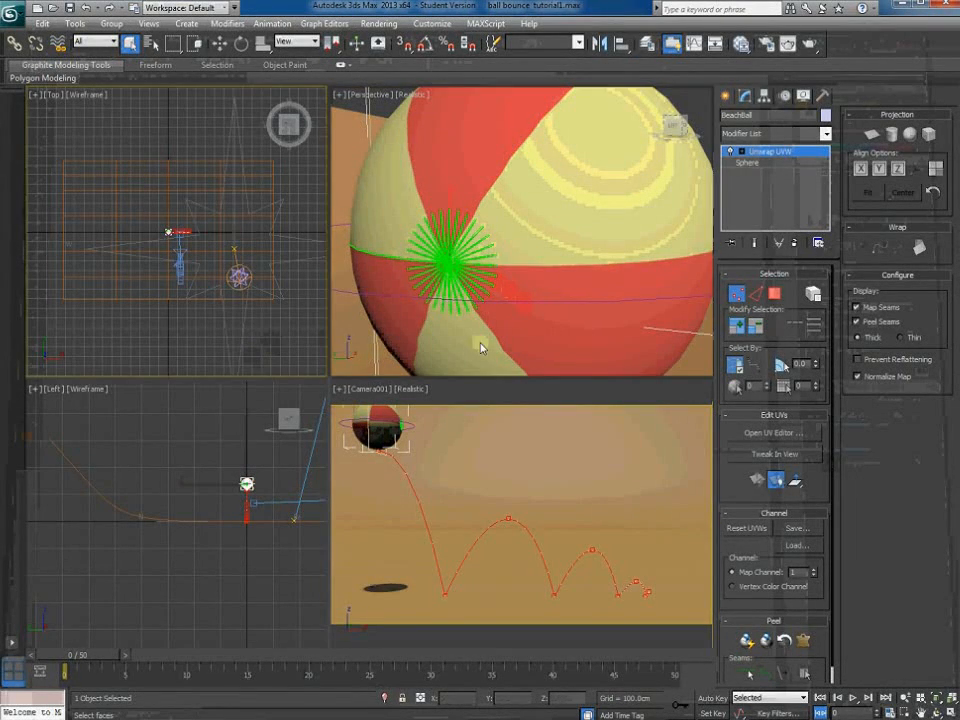
{"action": "left_click", "coordinate": [725, 98]}
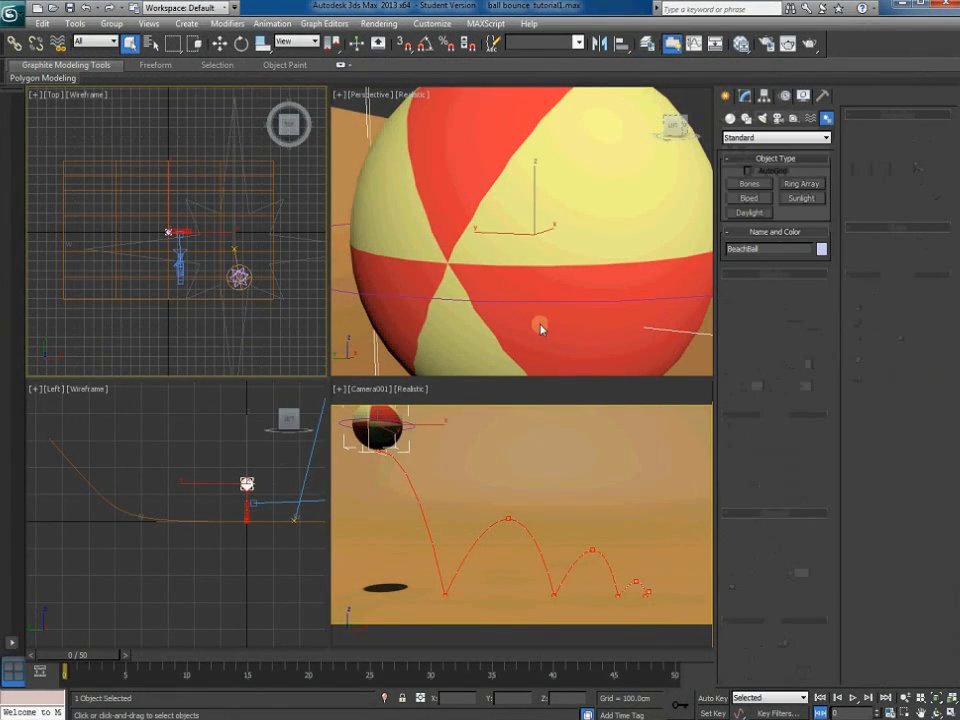
{"action": "key", "text": "m"}
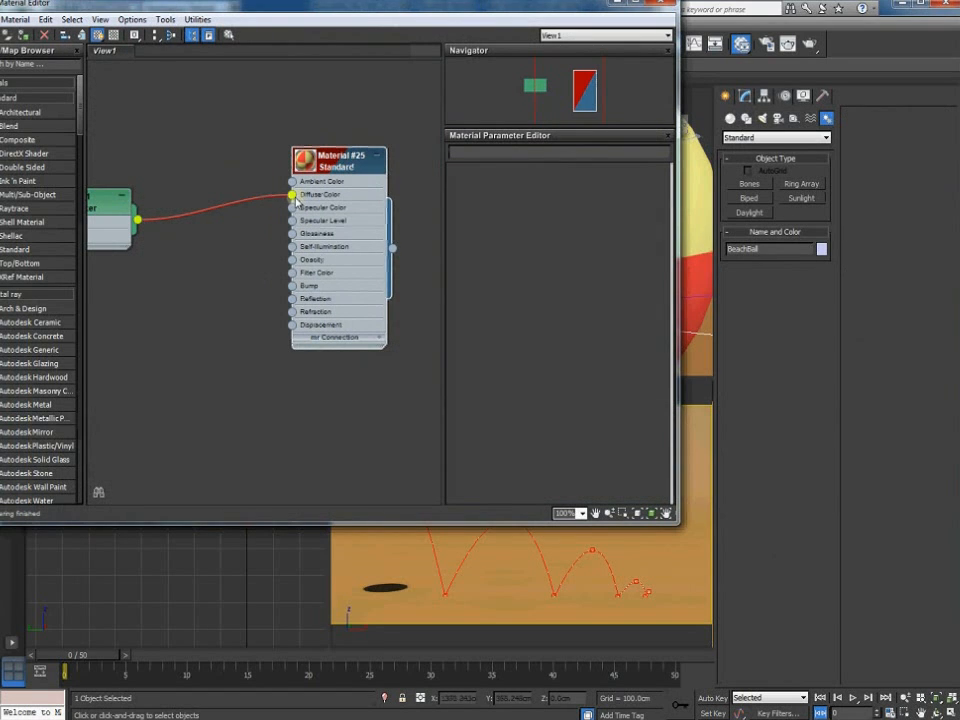
{"action": "left_click_drag", "start_coordinate": [292, 195], "coordinate": [174, 272]}
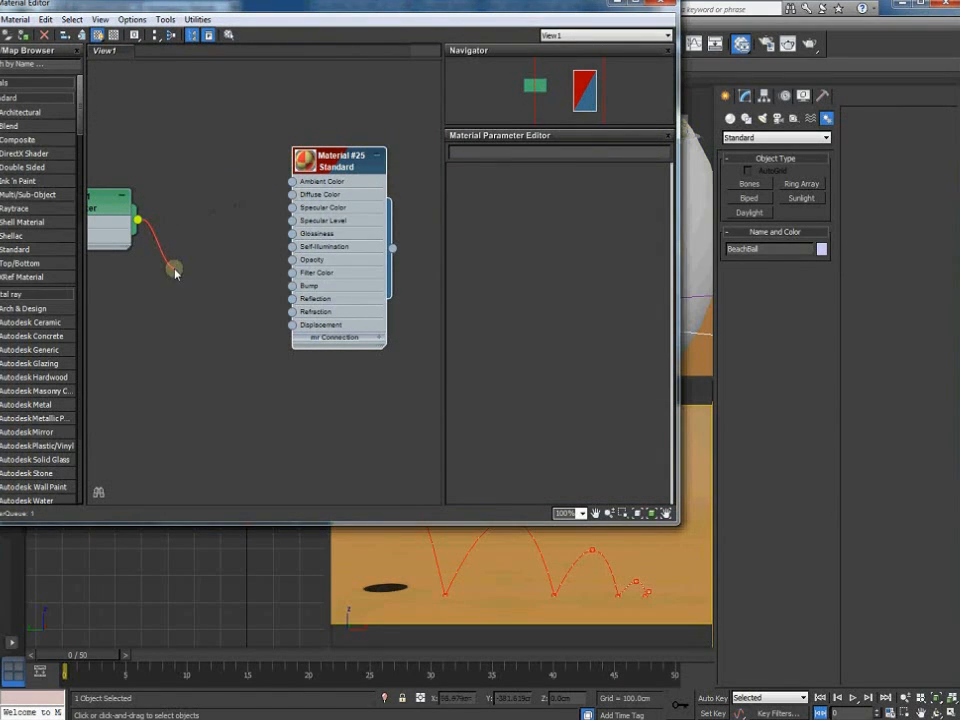
{"action": "double_click", "coordinate": [342, 170]}
{"action": "left_click", "coordinate": [546, 257]}
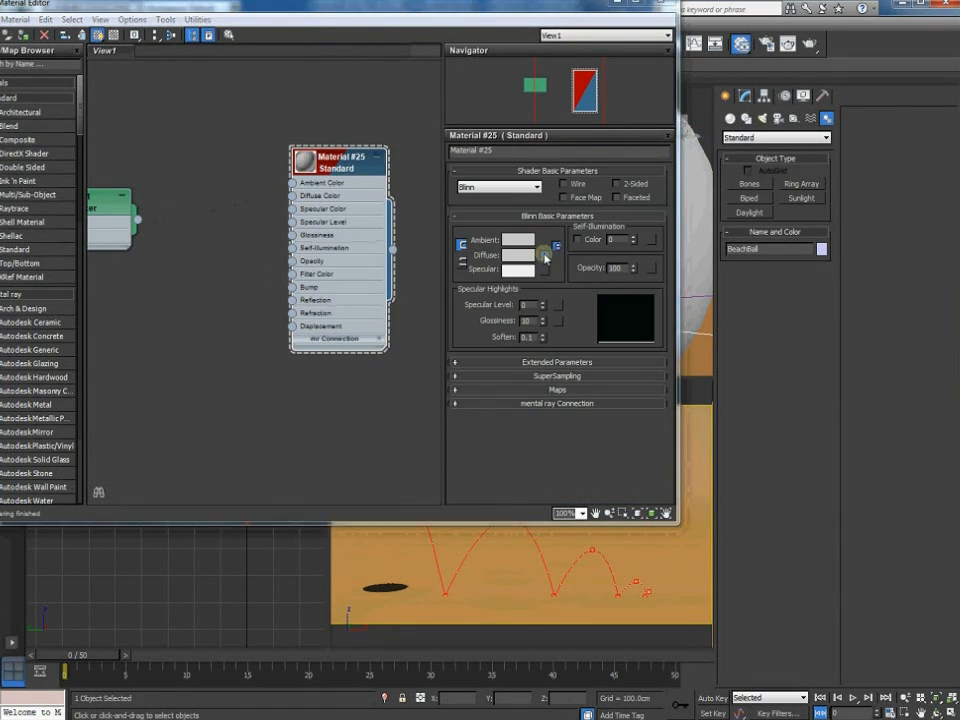
{"action": "double_click", "coordinate": [265, 224]}
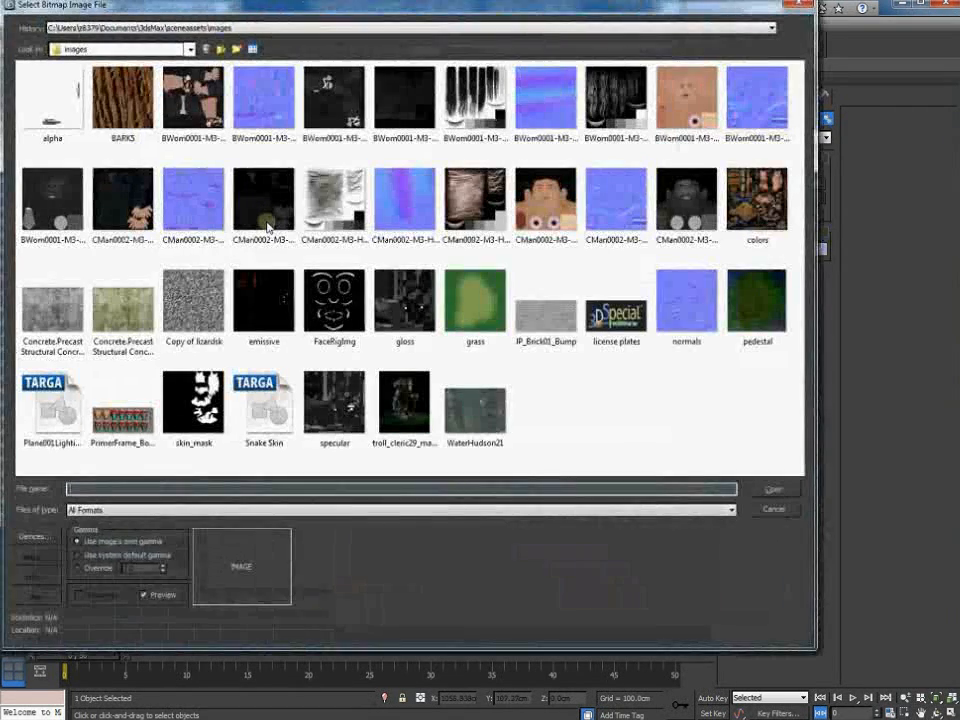
Load beach ball texture.jpg from the Ball Bounce folder as the diffuse bitmap
{"action": "left_click", "coordinate": [88, 46]}
{"action": "left_click", "coordinate": [88, 66]}
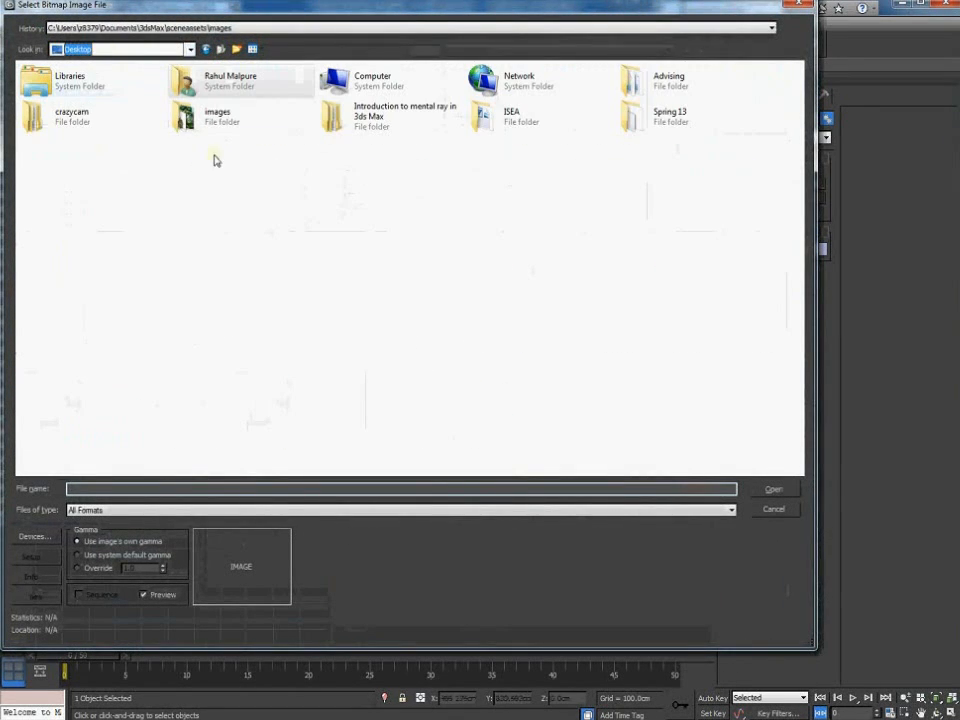
{"action": "double_click", "coordinate": [649, 119]}
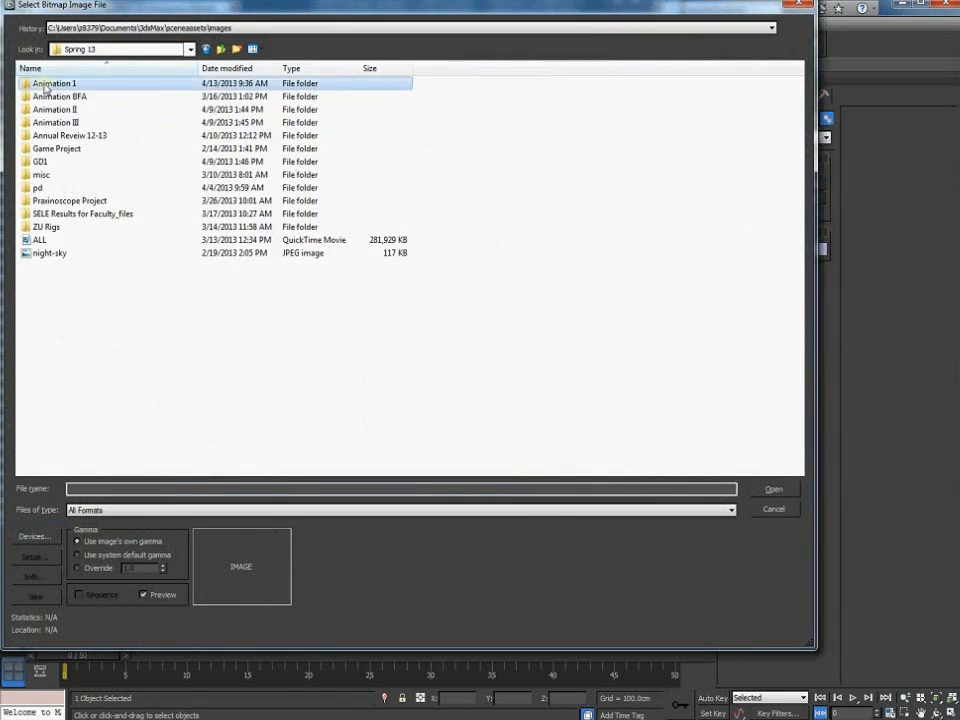
{"action": "double_click", "coordinate": [50, 83]}
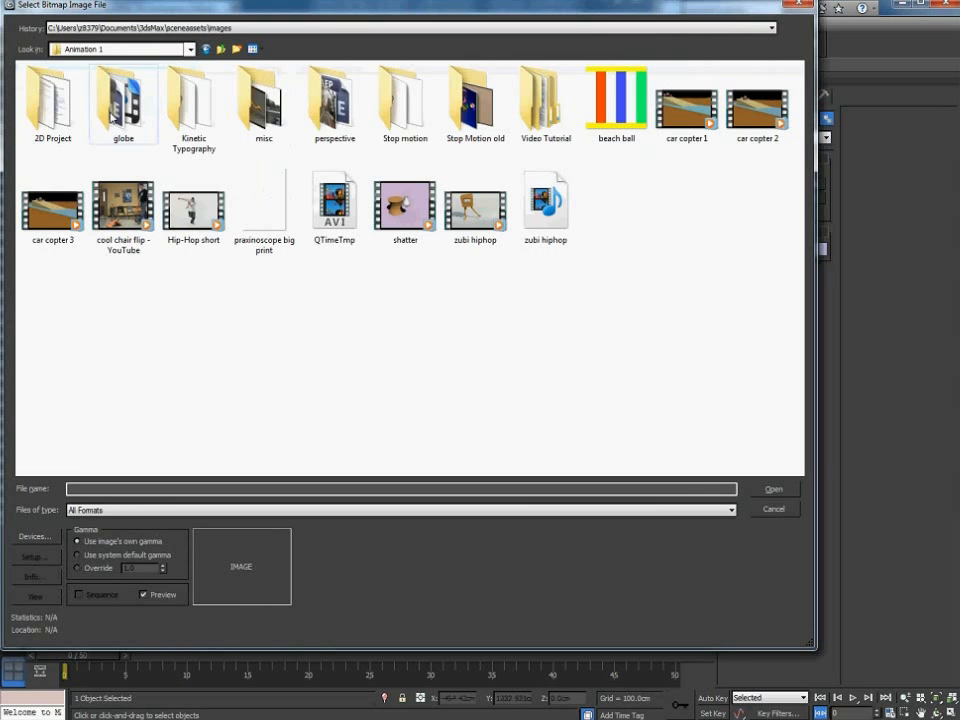
{"action": "double_click", "coordinate": [546, 110]}
{"action": "double_click", "coordinate": [60, 84]}
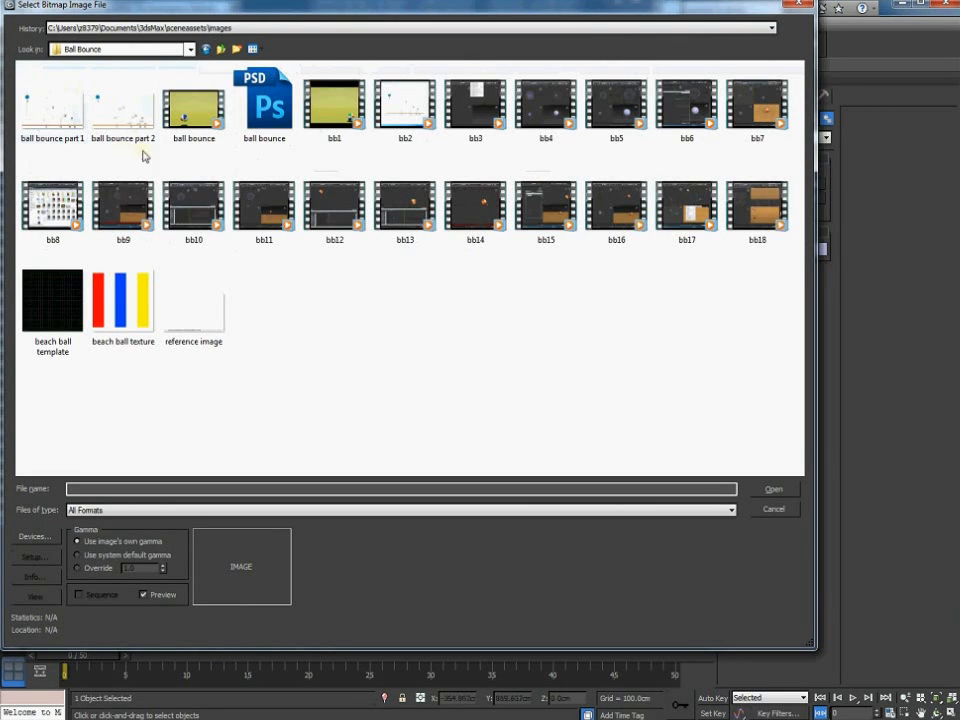
{"action": "left_click", "coordinate": [140, 338]}
{"action": "left_click", "coordinate": [780, 490]}
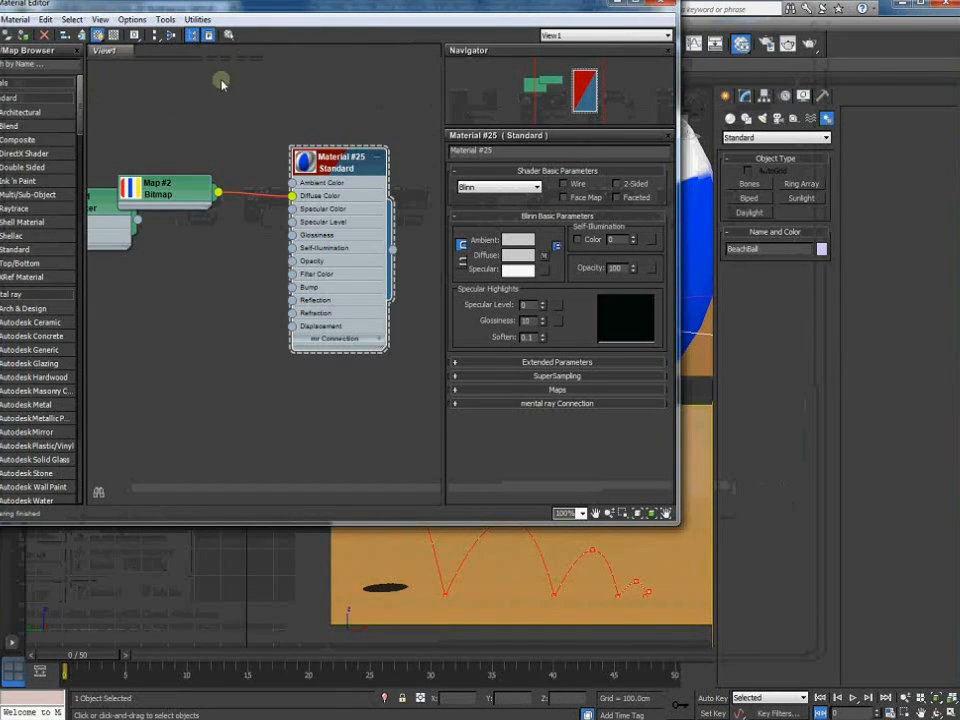
{"action": "left_click", "coordinate": [659, 6]}
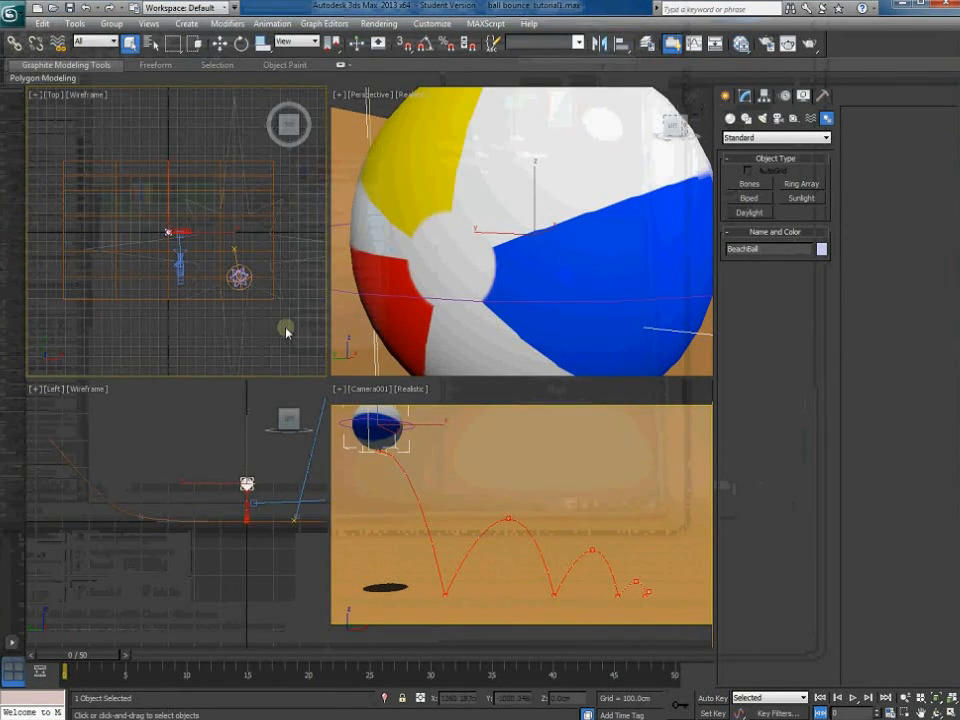
Preview the bounce, then maximize the Camera001 viewport
{"action": "left_click", "coordinate": [285, 328]}
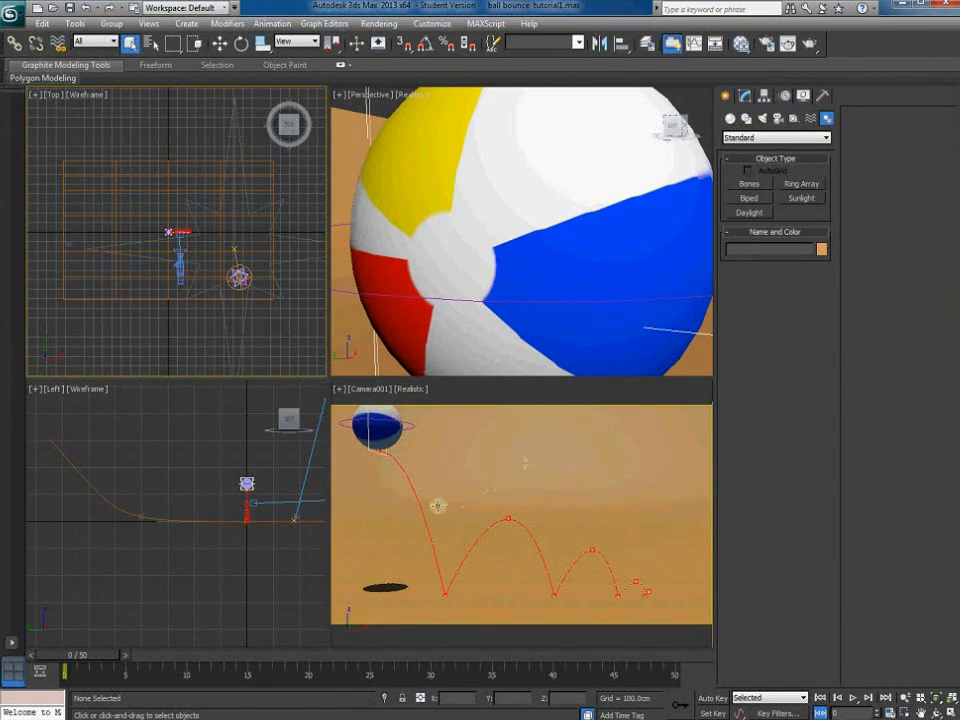
{"action": "left_click_drag", "start_coordinate": [79, 663], "coordinate": [585, 680]}
{"action": "key", "text": "alt+w"}
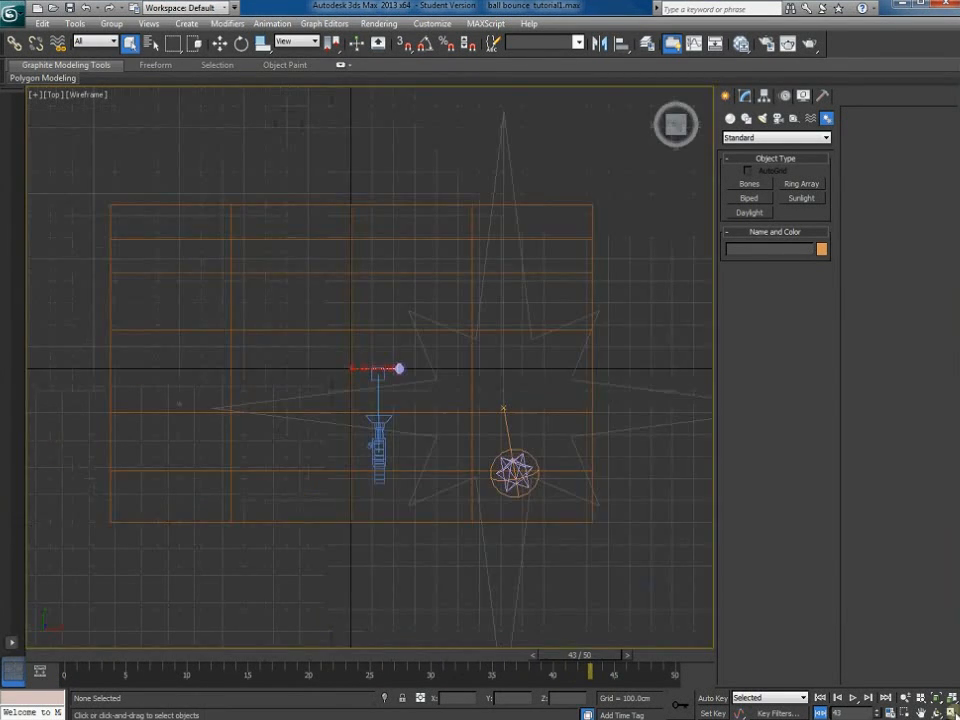
{"action": "left_click", "coordinate": [950, 712]}
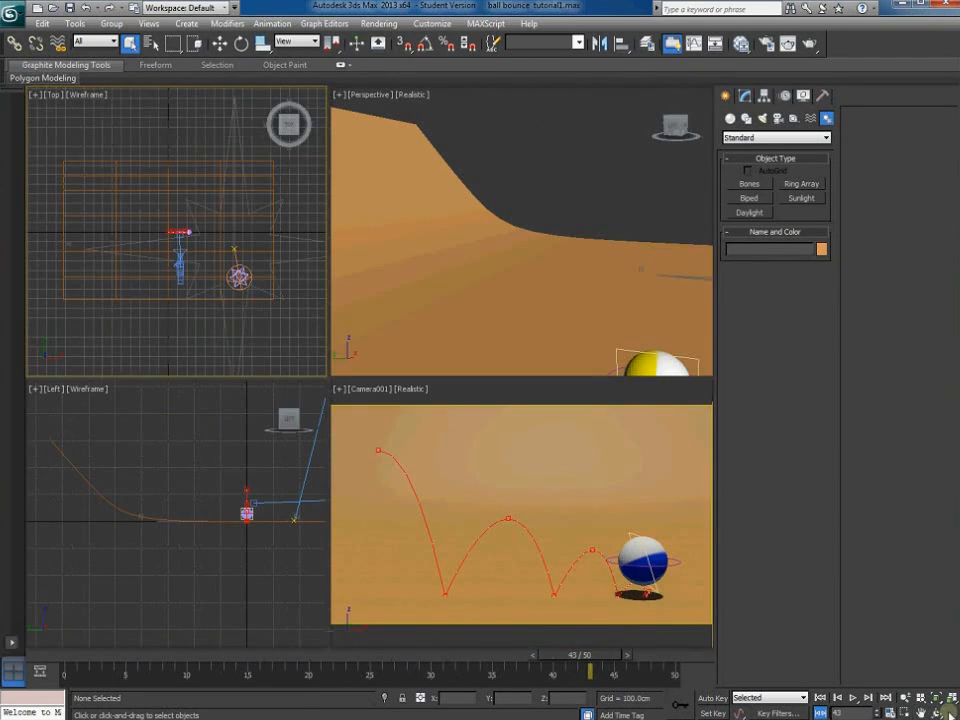
{"action": "left_click", "coordinate": [612, 585]}
{"action": "key", "text": "alt+w"}
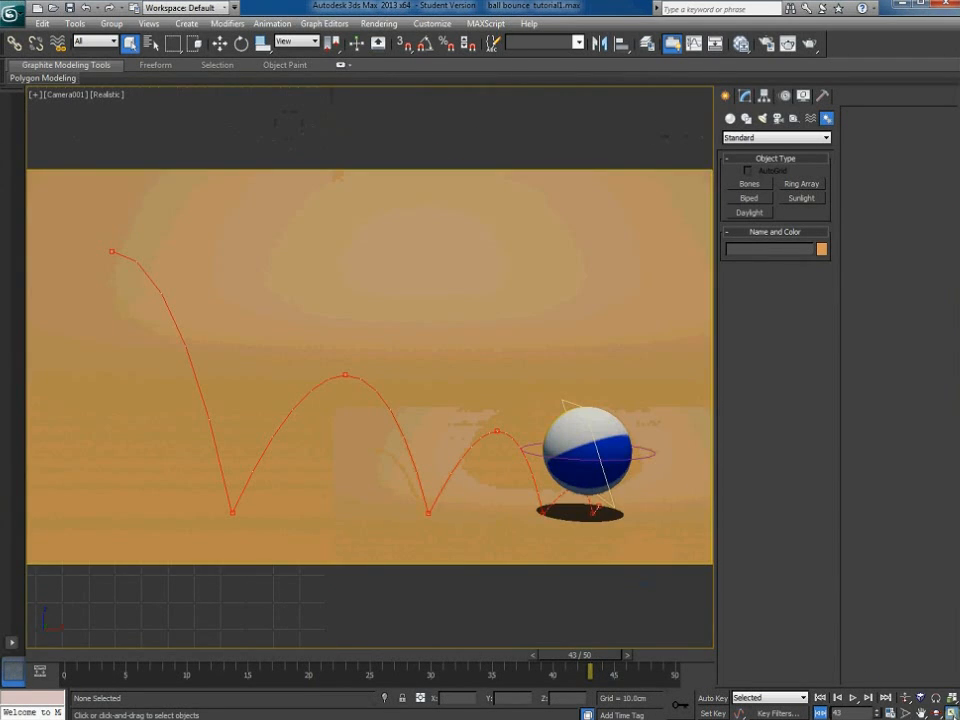
Rotate BeachBallRotate about -83° on Z and scrub the timeline to check the spin
{"action": "left_click", "coordinate": [593, 441]}
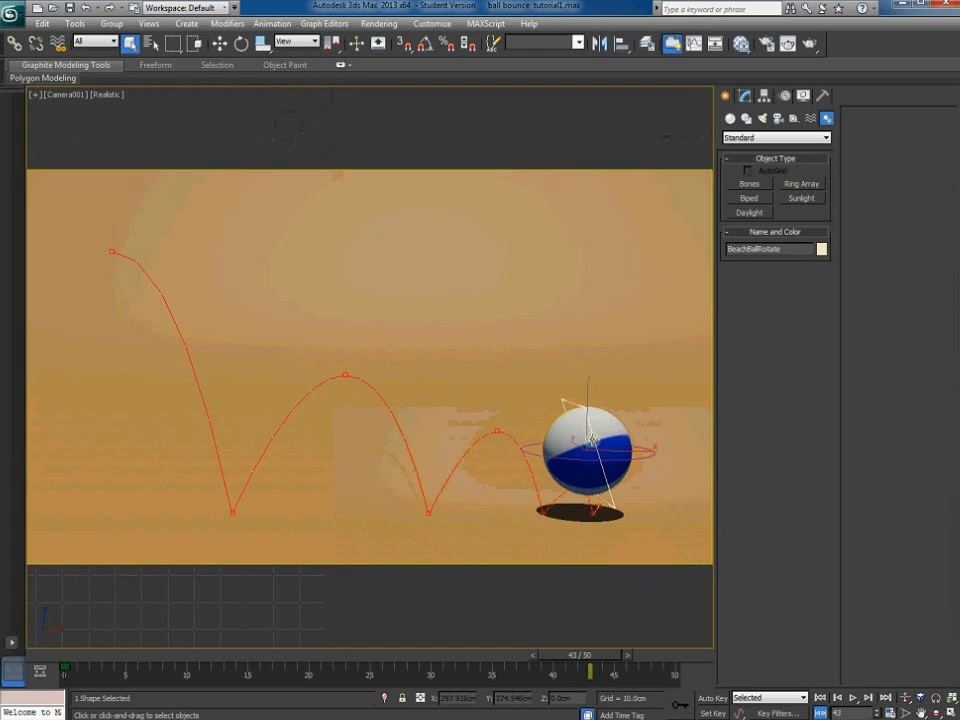
{"action": "left_click", "coordinate": [240, 44]}
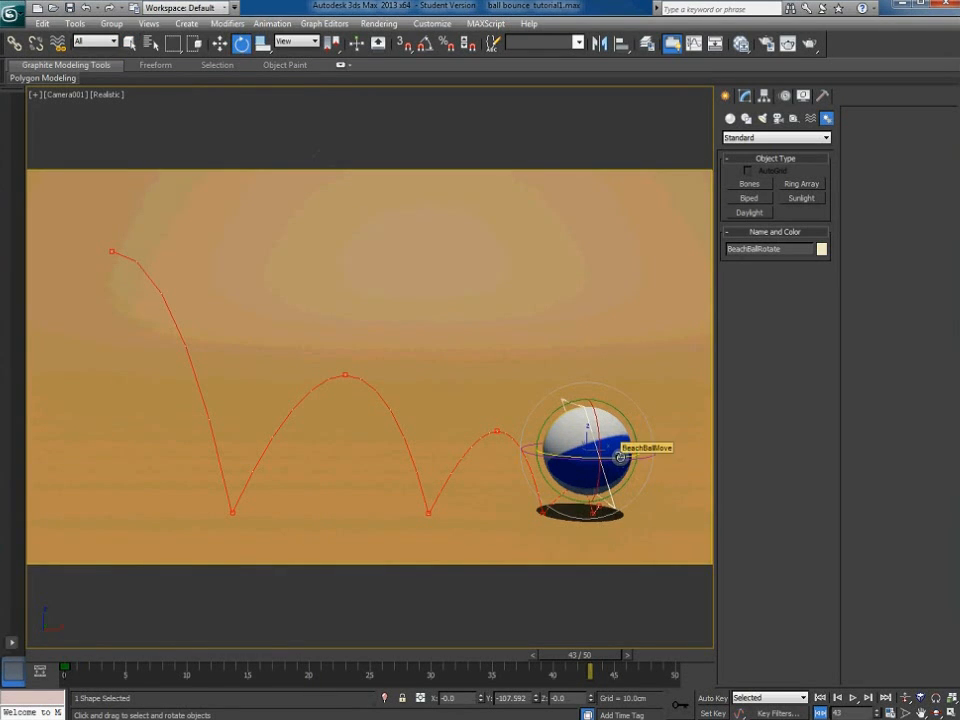
{"action": "left_click_drag", "start_coordinate": [613, 457], "coordinate": [504, 459]}
{"action": "left_click_drag", "start_coordinate": [67, 659], "coordinate": [675, 666]}
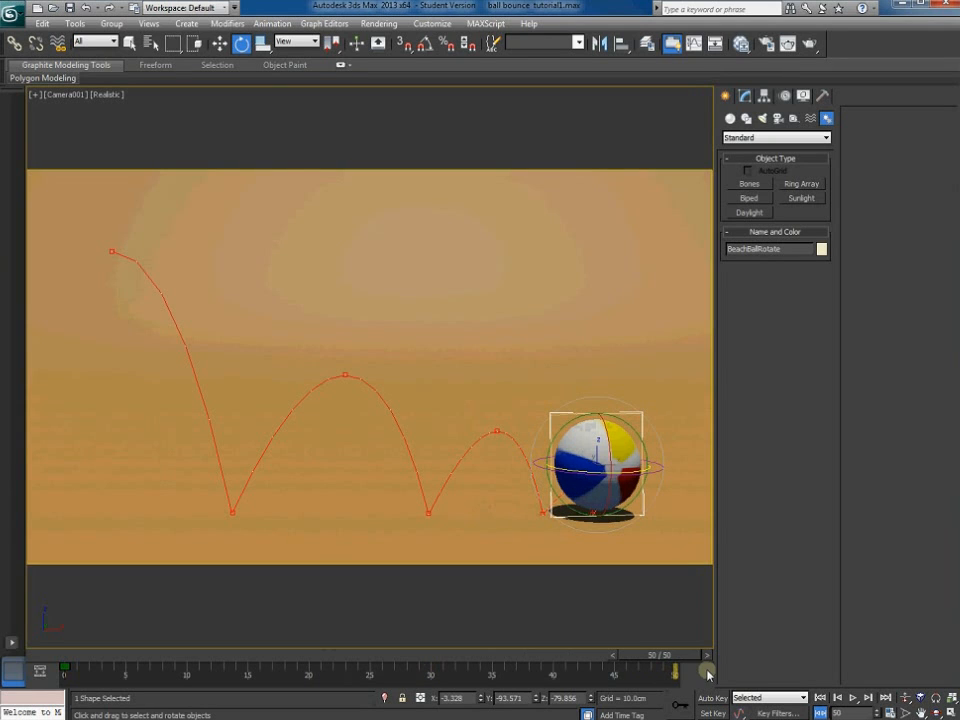